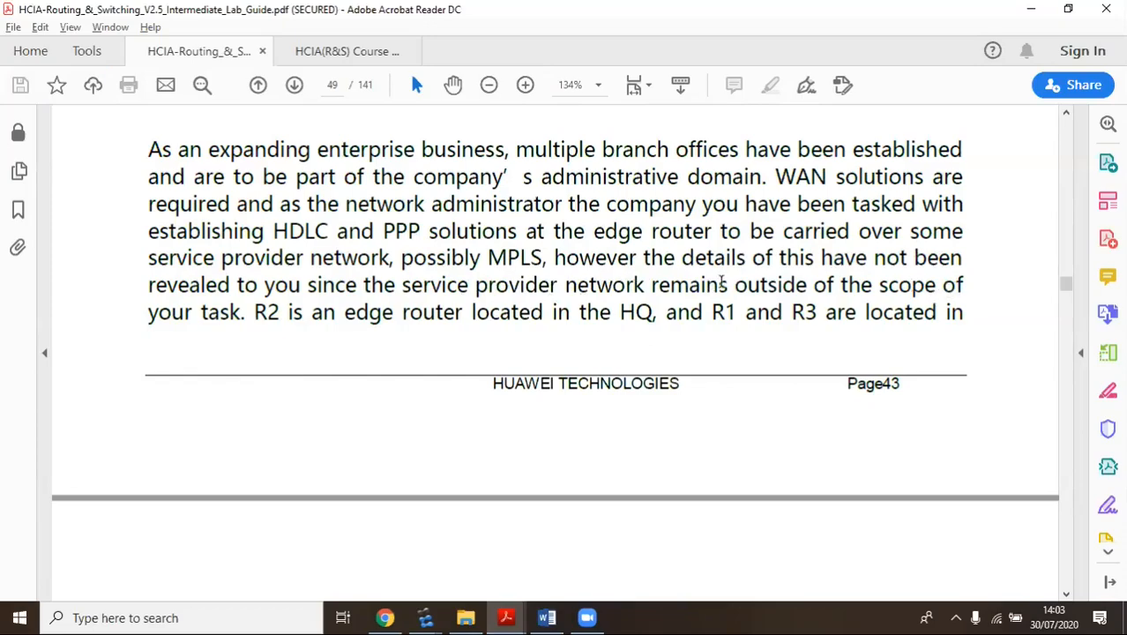
# Scroll the HCIA lab guide from the scenario down to Step 3's serial interface IP addressing commands
pyautogui.scroll(-3, 322, 284)
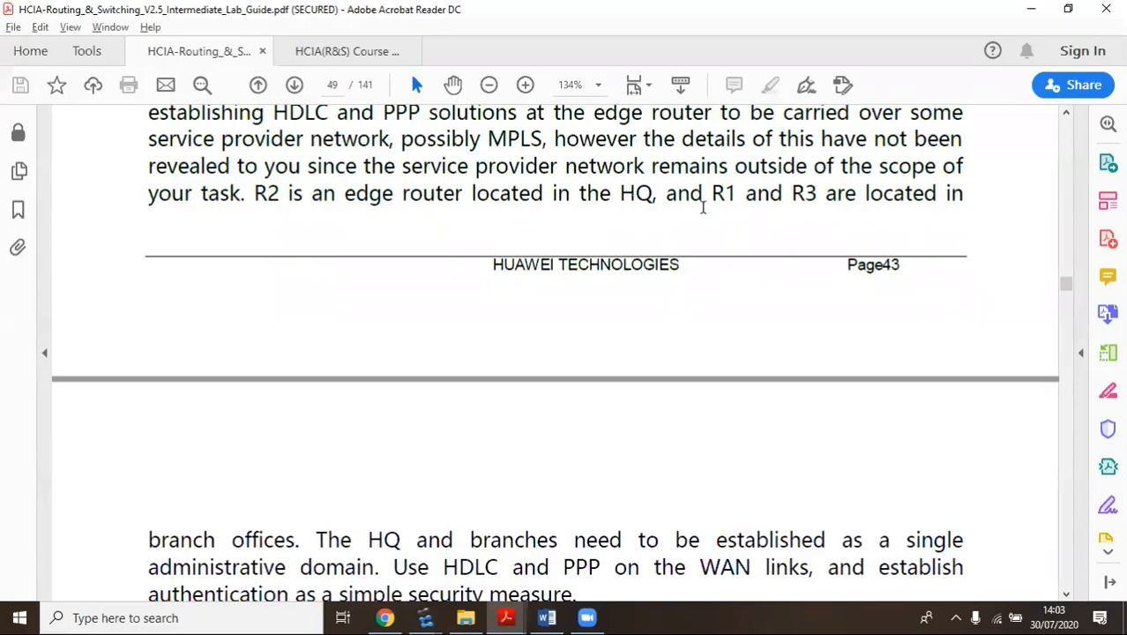
pyautogui.scroll(-3, 180, 402)
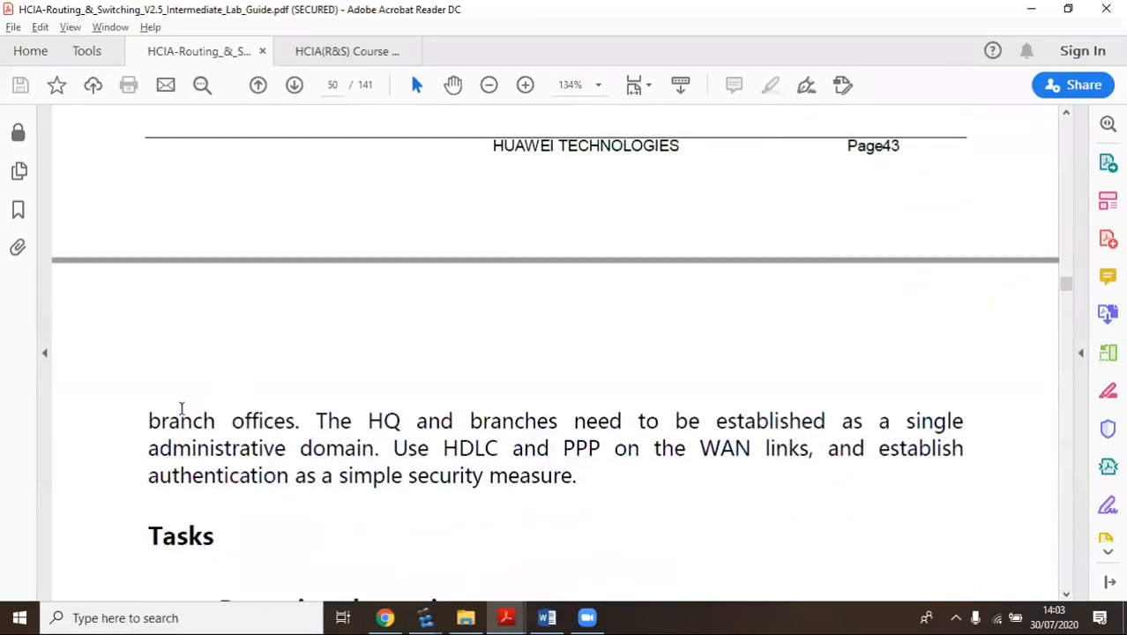
pyautogui.scroll(-3, 186, 356)
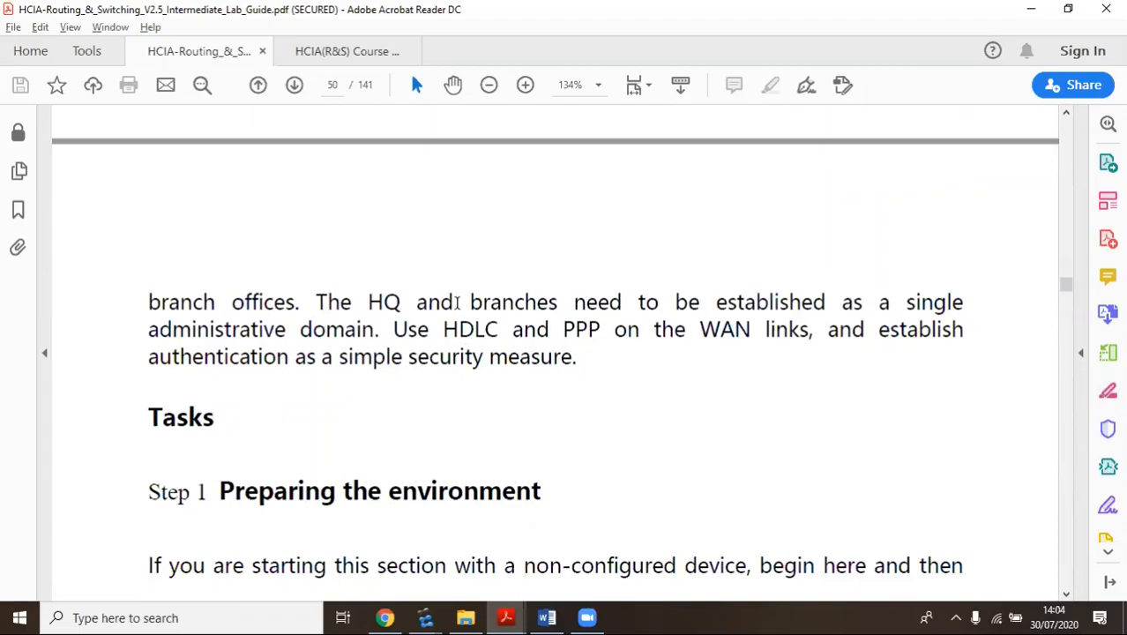
pyautogui.scroll(-2, 398, 299)
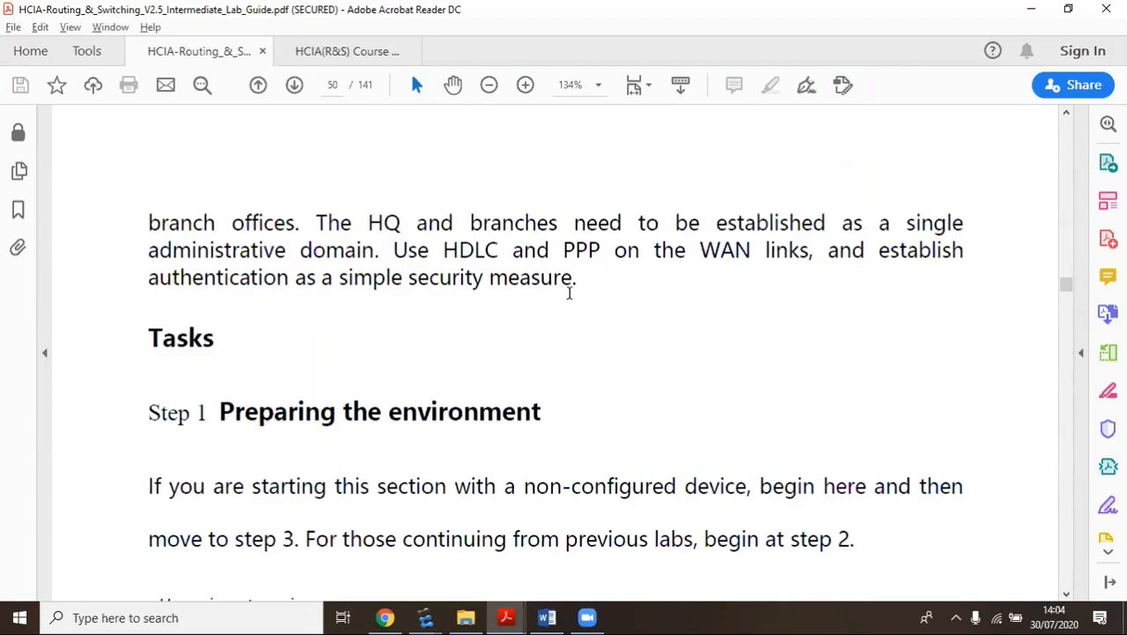
pyautogui.scroll(-4, 569, 296)
pyautogui.scroll(2, 571, 309)
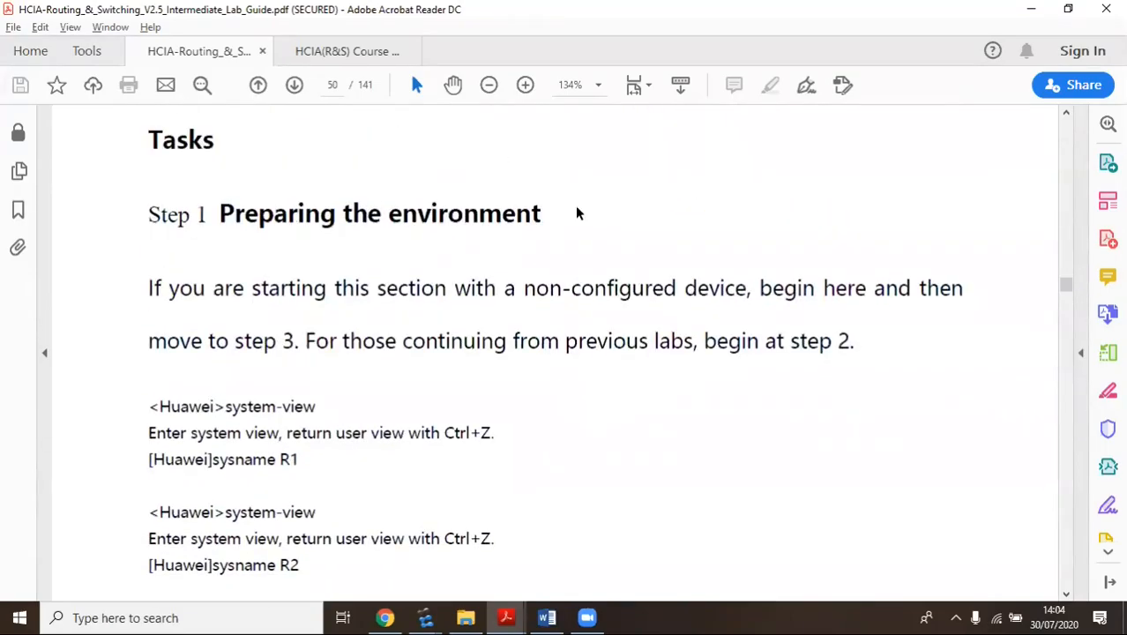
pyautogui.scroll(-3, 599, 254)
pyautogui.scroll(-1, 564, 255)
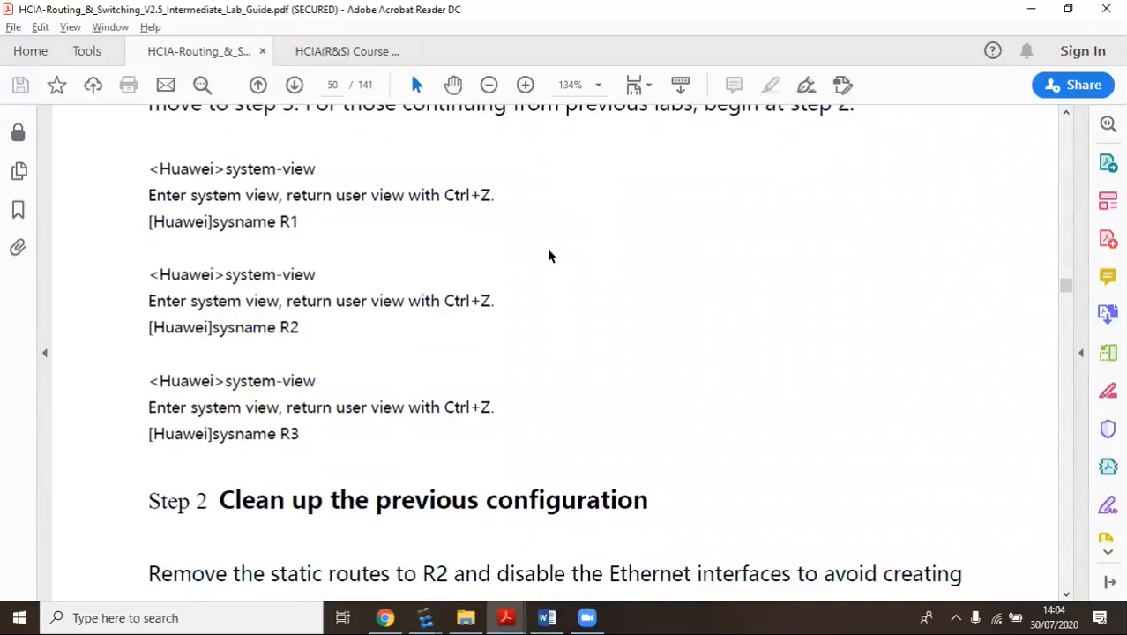
pyautogui.scroll(-8, 516, 319)
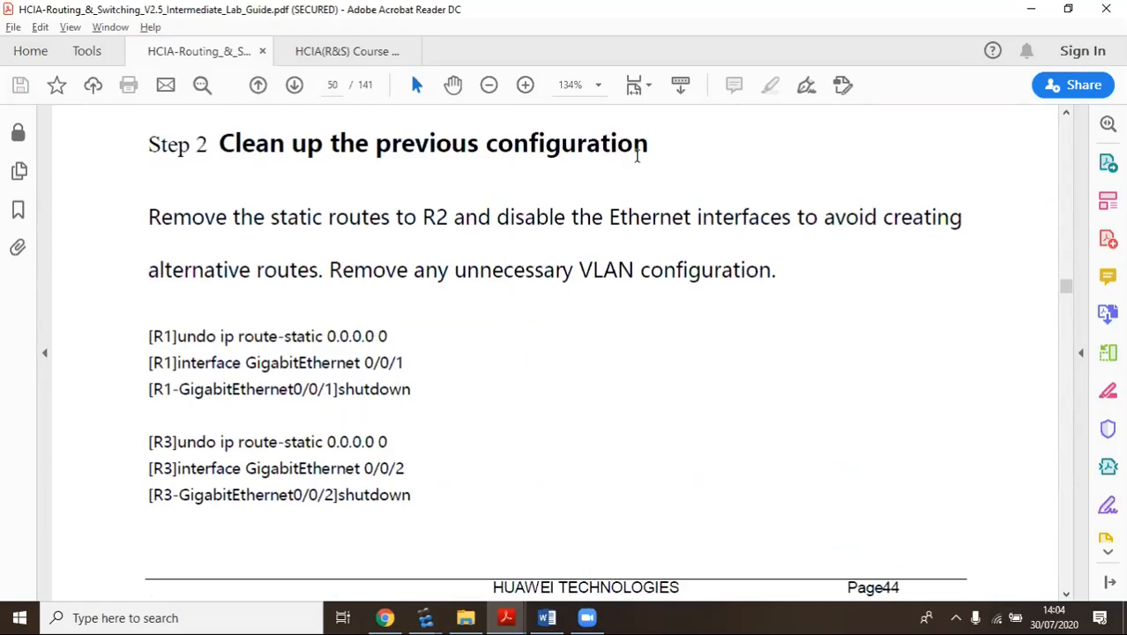
pyautogui.scroll(-8, 483, 334)
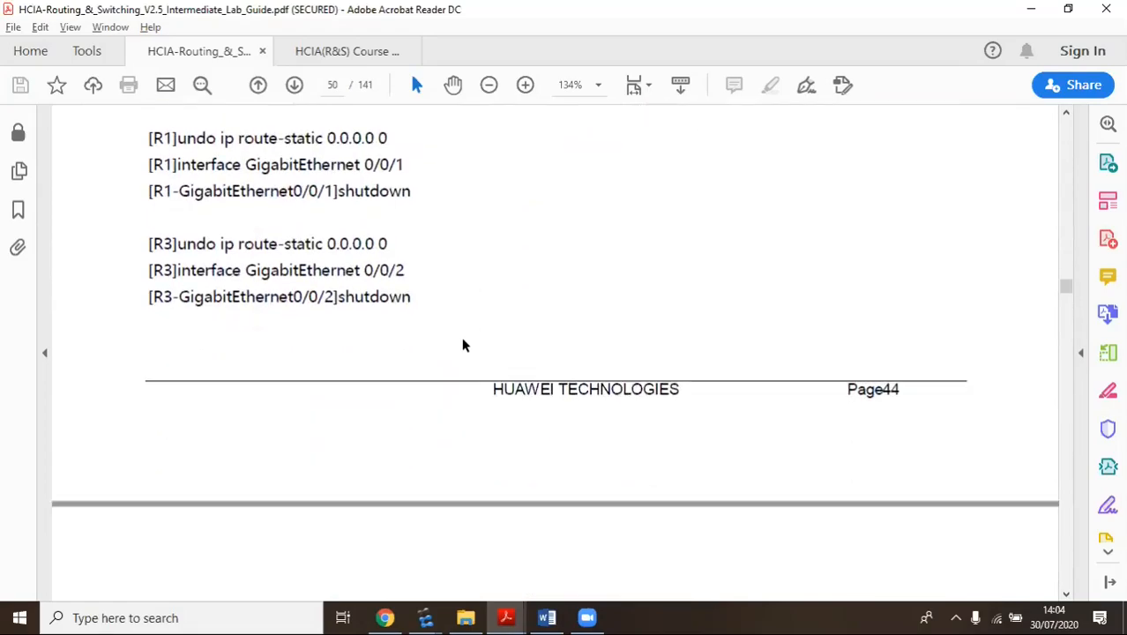
pyautogui.scroll(-10, 455, 319)
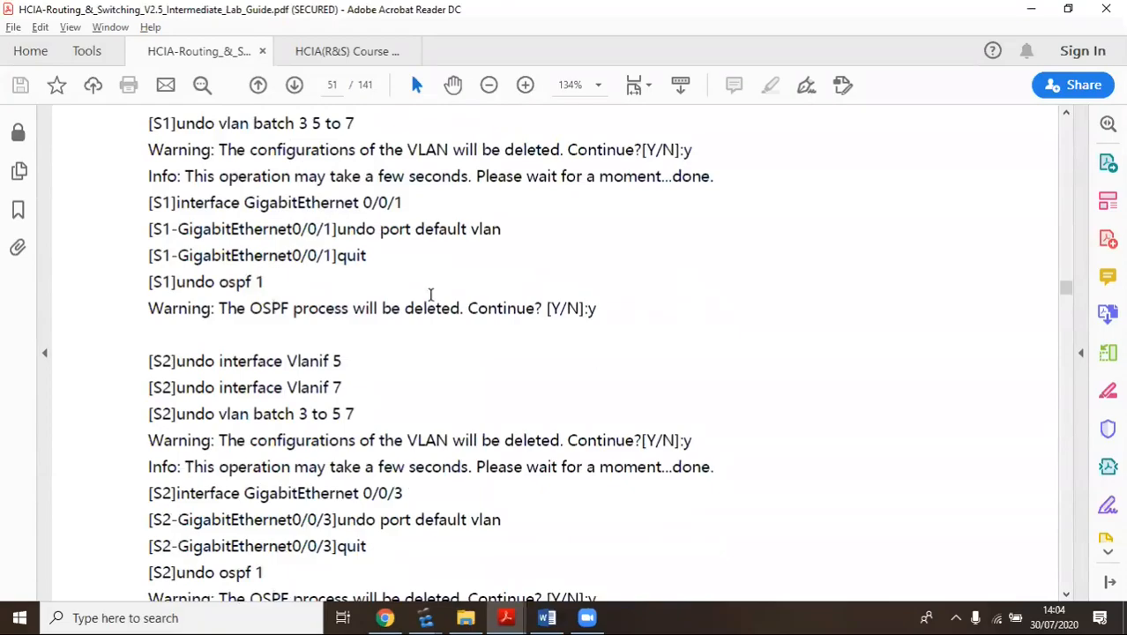
pyautogui.scroll(-3, 430, 297)
pyautogui.scroll(-8, 428, 298)
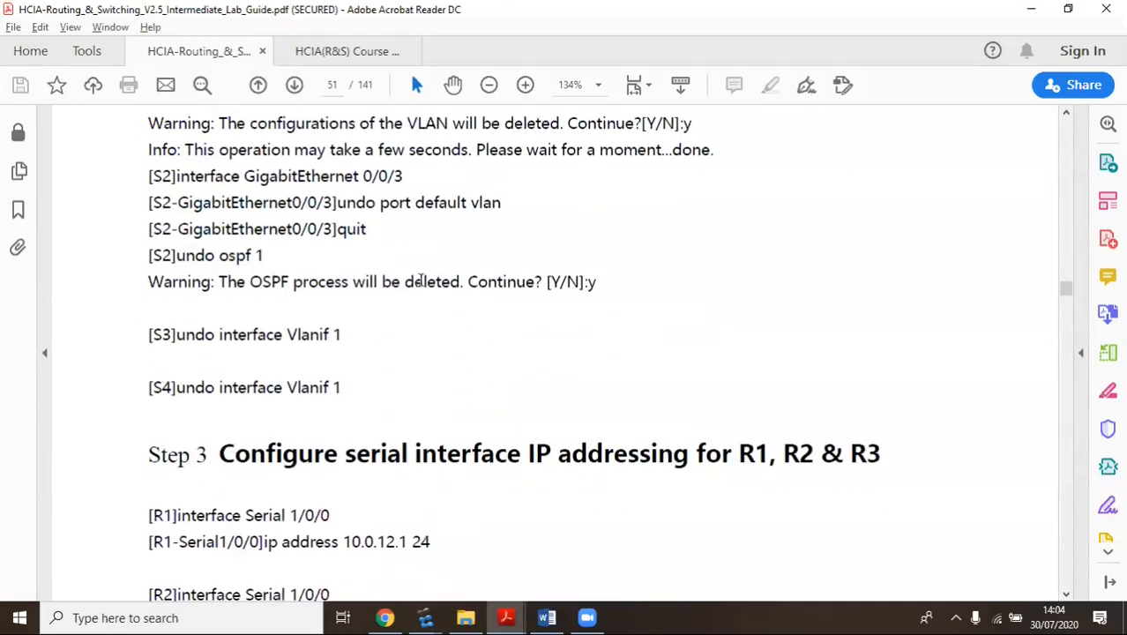
pyautogui.scroll(-2, 291, 300)
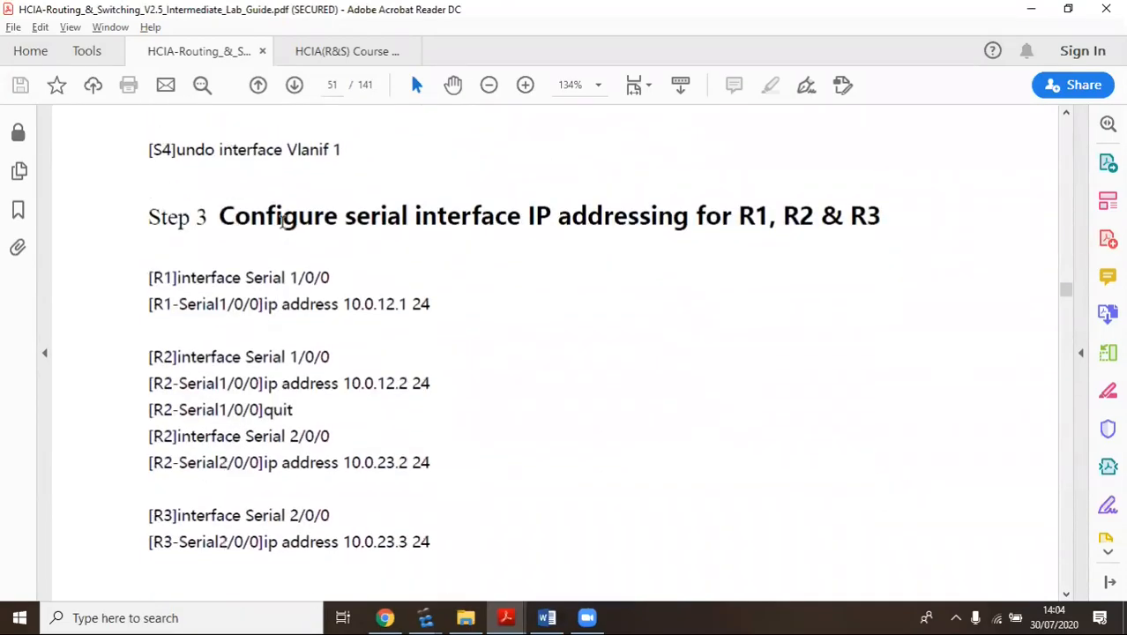
pyautogui.scroll(-2, 452, 306)
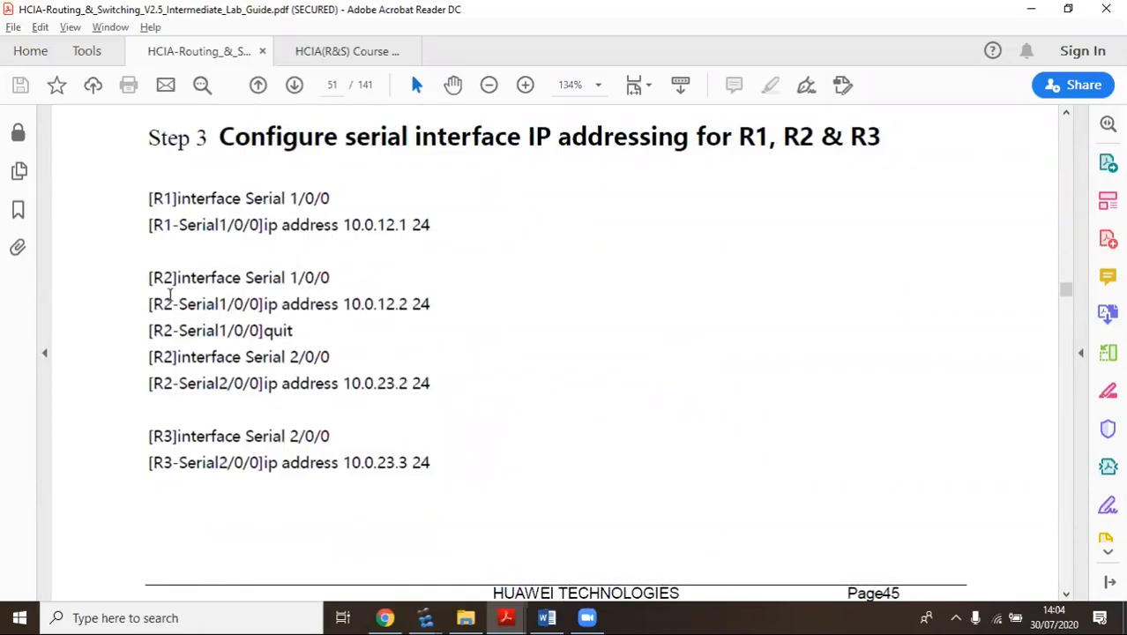
pyautogui.scroll(-2, 506, 327)
pyautogui.scroll(2, 506, 327)
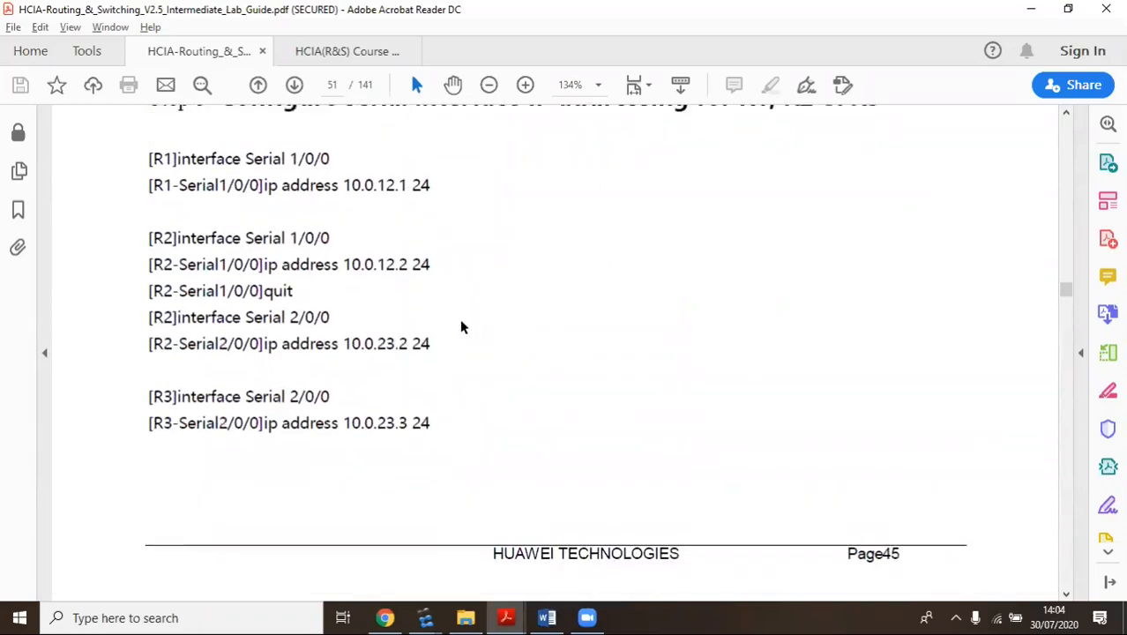
pyautogui.click(425, 617)
# Bring the eNSP HDLC topology forward and browse the Connections and Routers device categories
pyautogui.click(439, 526)
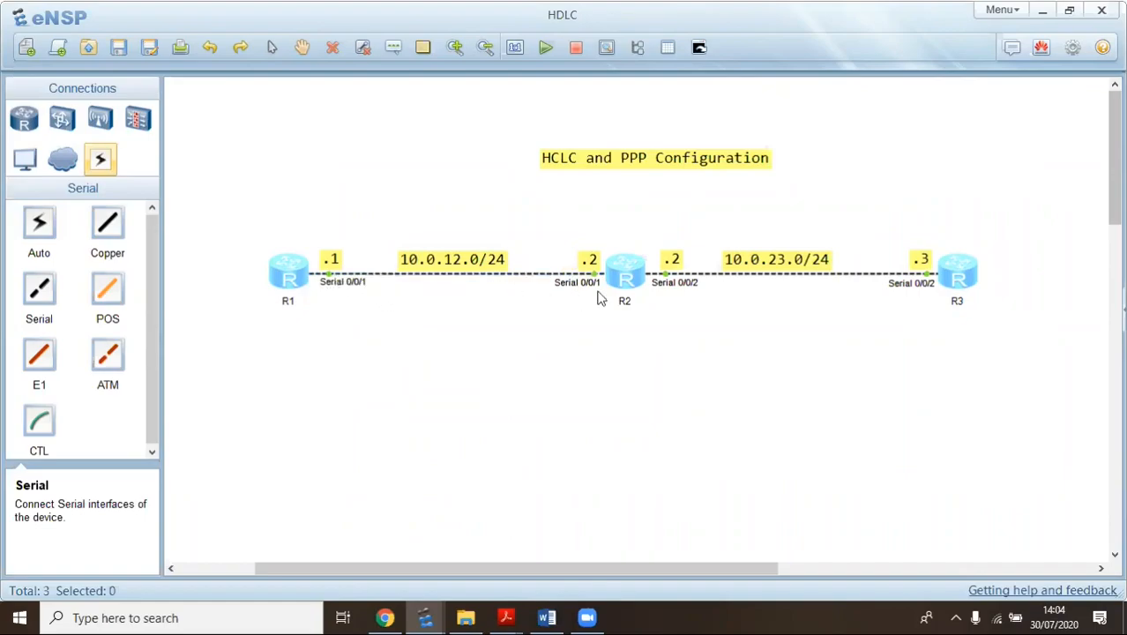
pyautogui.click(101, 160)
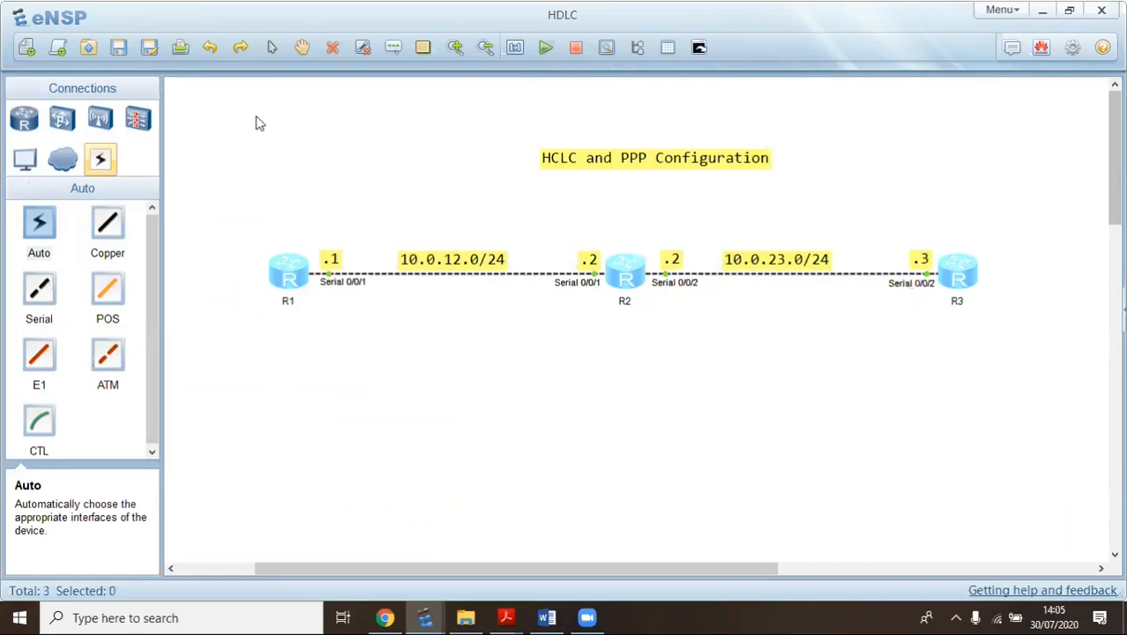
pyautogui.click(26, 118)
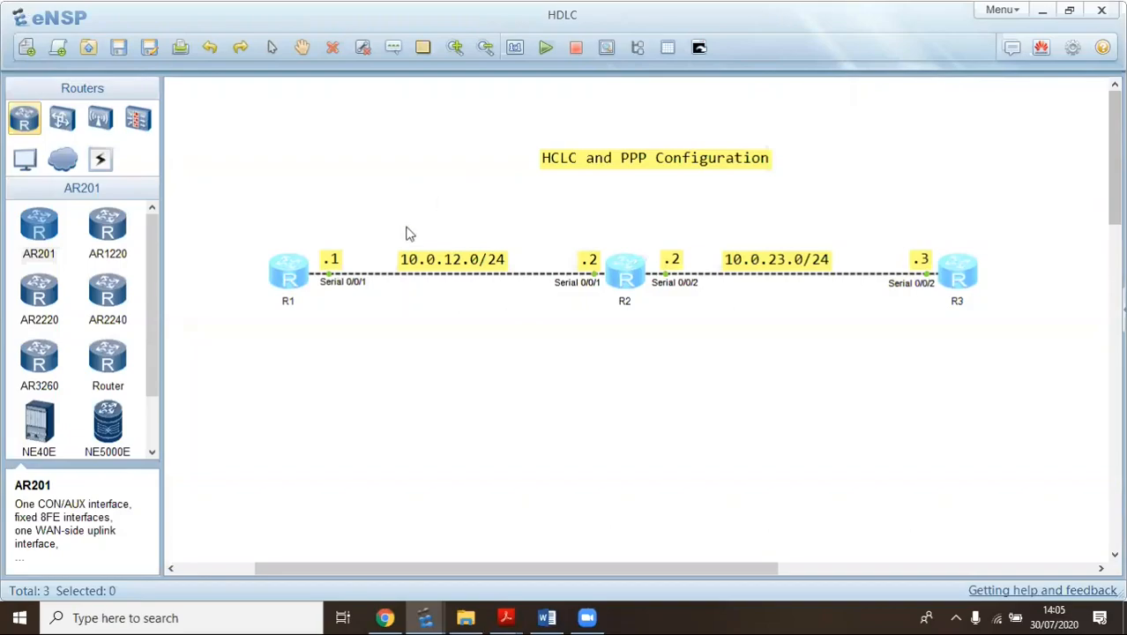
# Open the first router's console maximized and rename it R1 from system-view
pyautogui.doubleClick(296, 274)
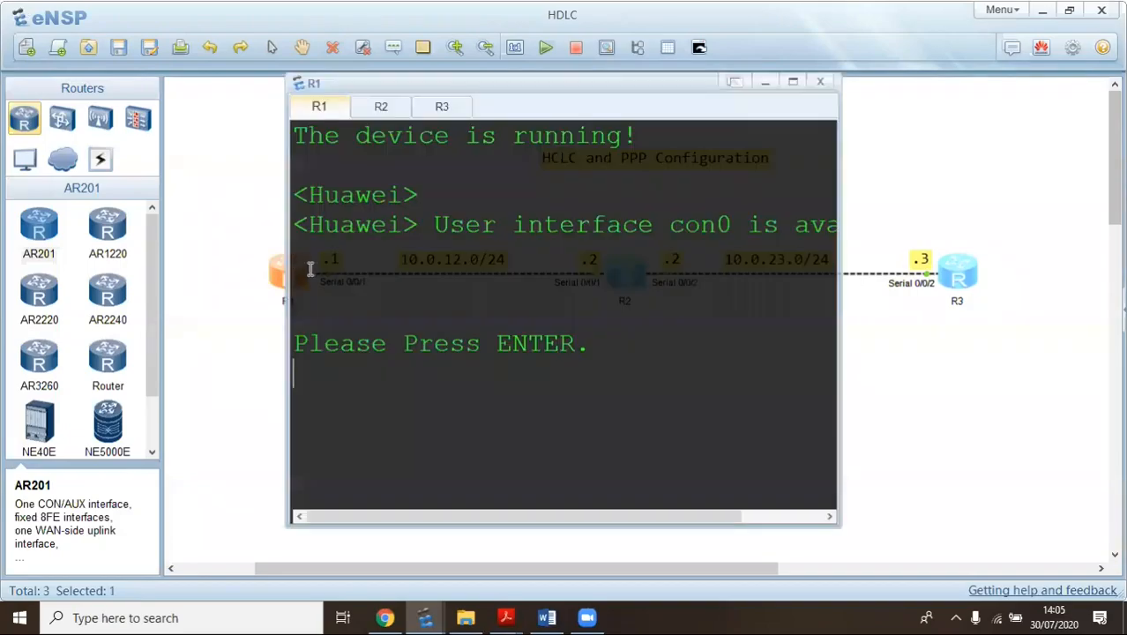
pyautogui.click(796, 81)
pyautogui.press('Return')
pyautogui.write('sys')
pyautogui.press('Return')
pyautogui.write('sysn R1')
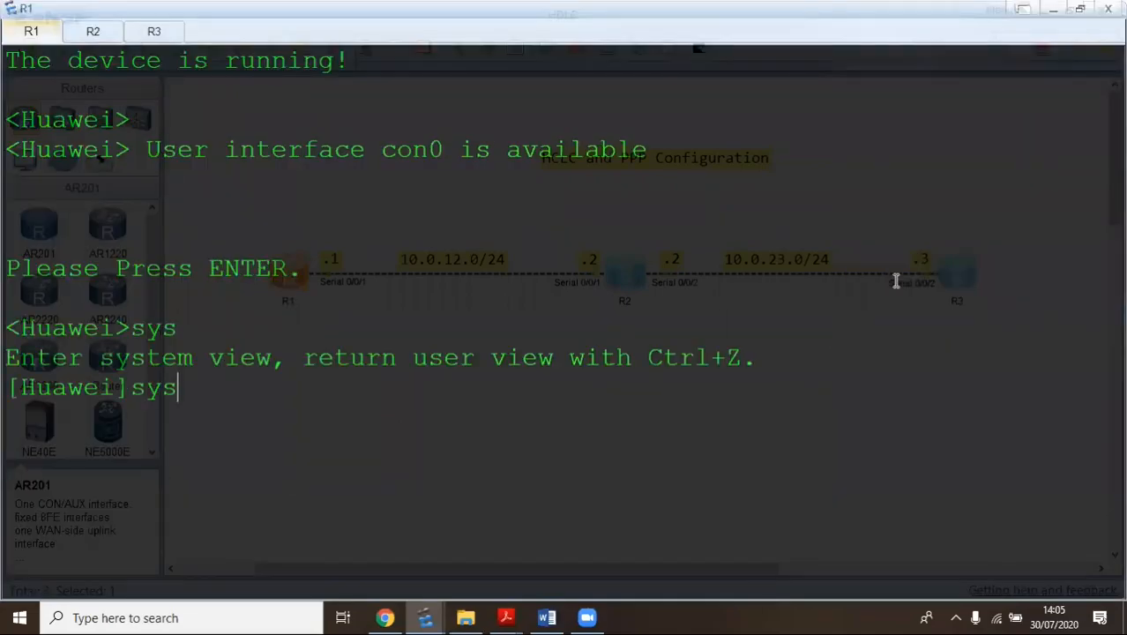
pyautogui.press('Return')
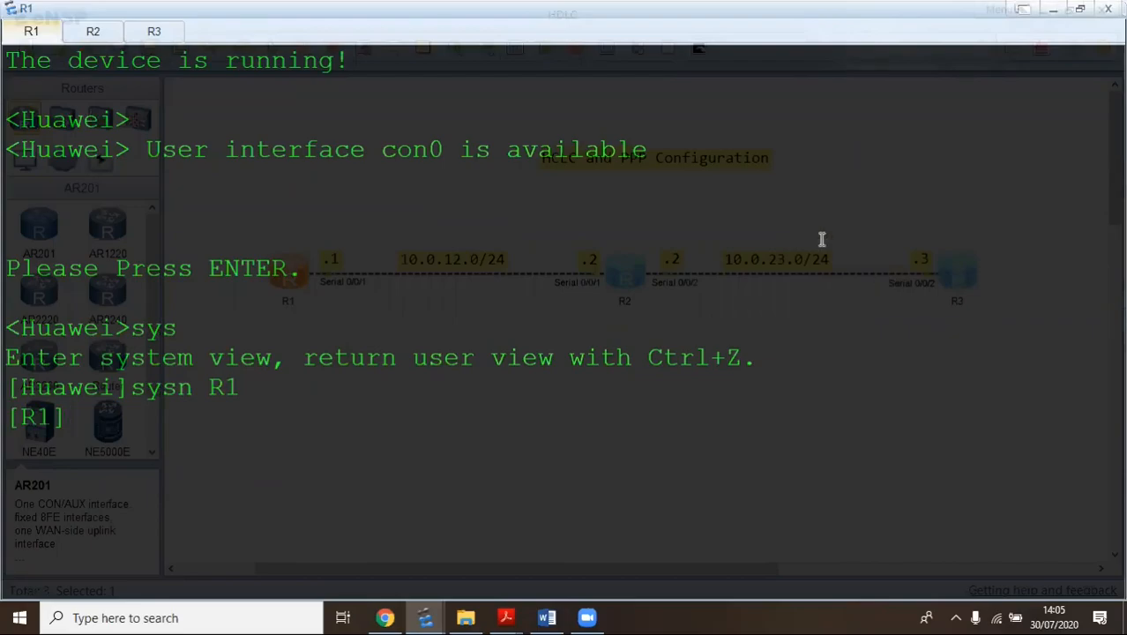
# Enter system-view on the second router and rename it R2
pyautogui.click(88, 37)
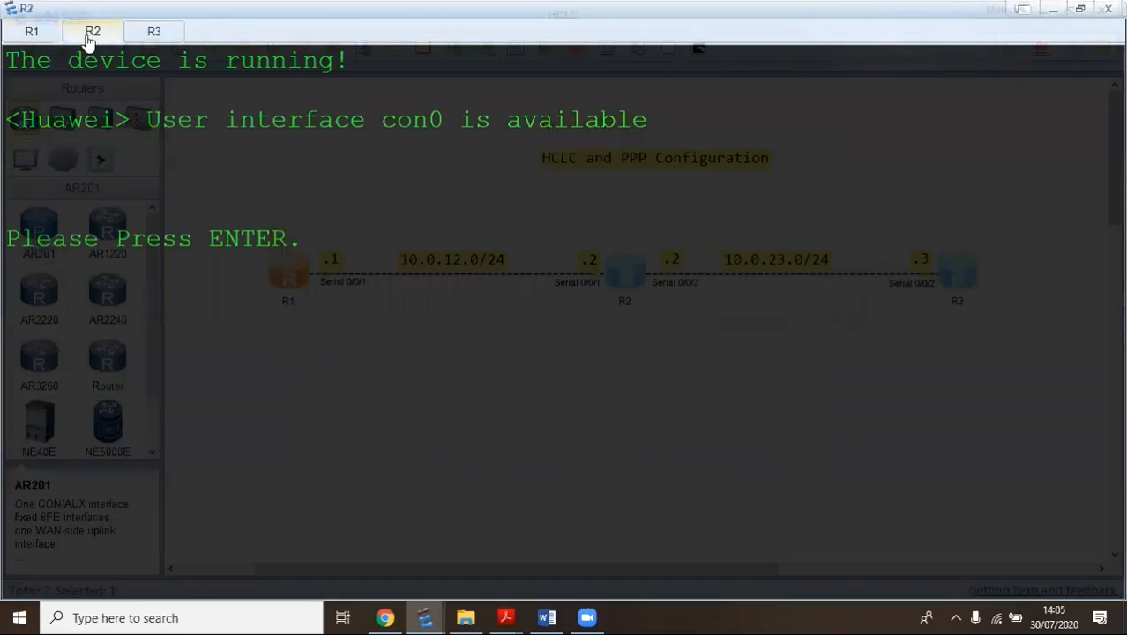
pyautogui.press('Return')
pyautogui.write('sys')
pyautogui.press('Return')
pyautogui.write('s')
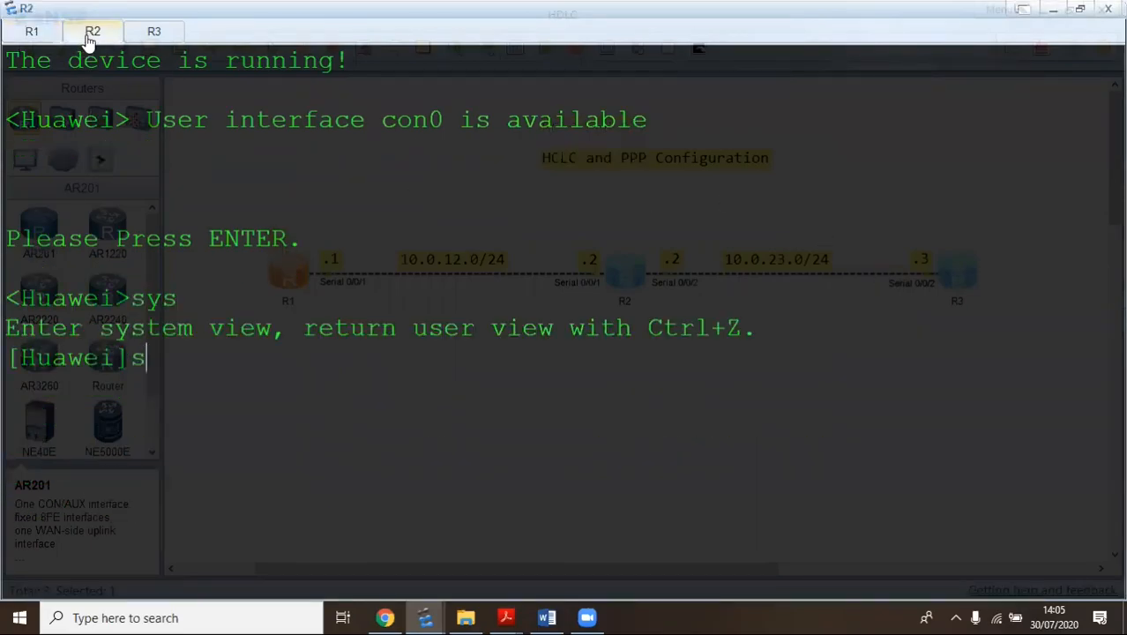
pyautogui.write('ysn R2')
pyautogui.press('Return')
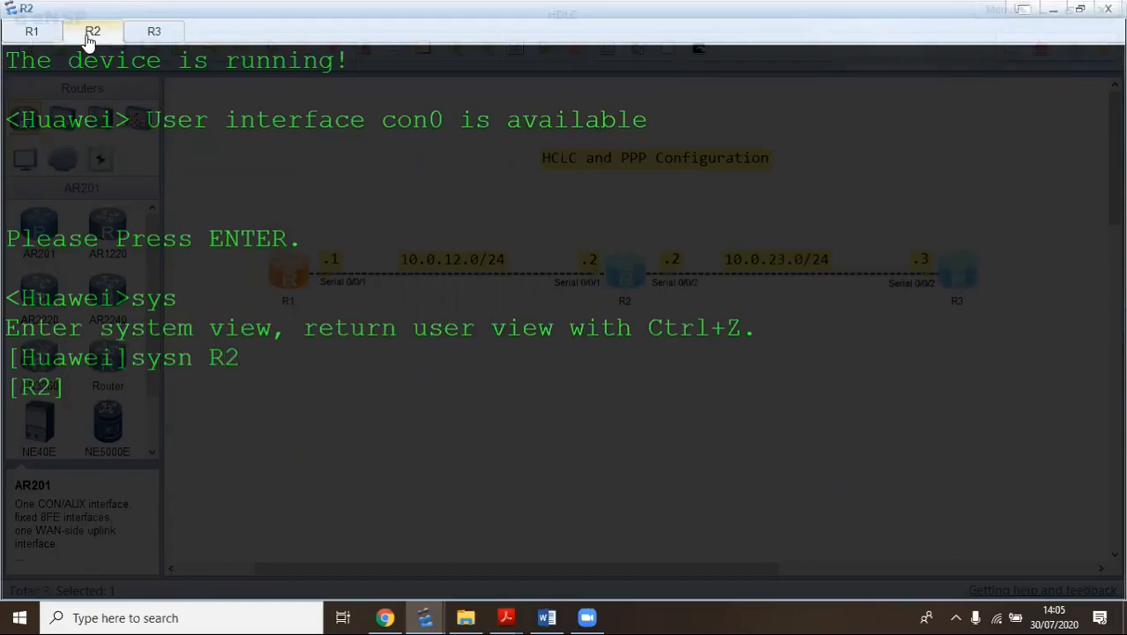
# Enter system-view on the third router and rename it R3
pyautogui.click(152, 31)
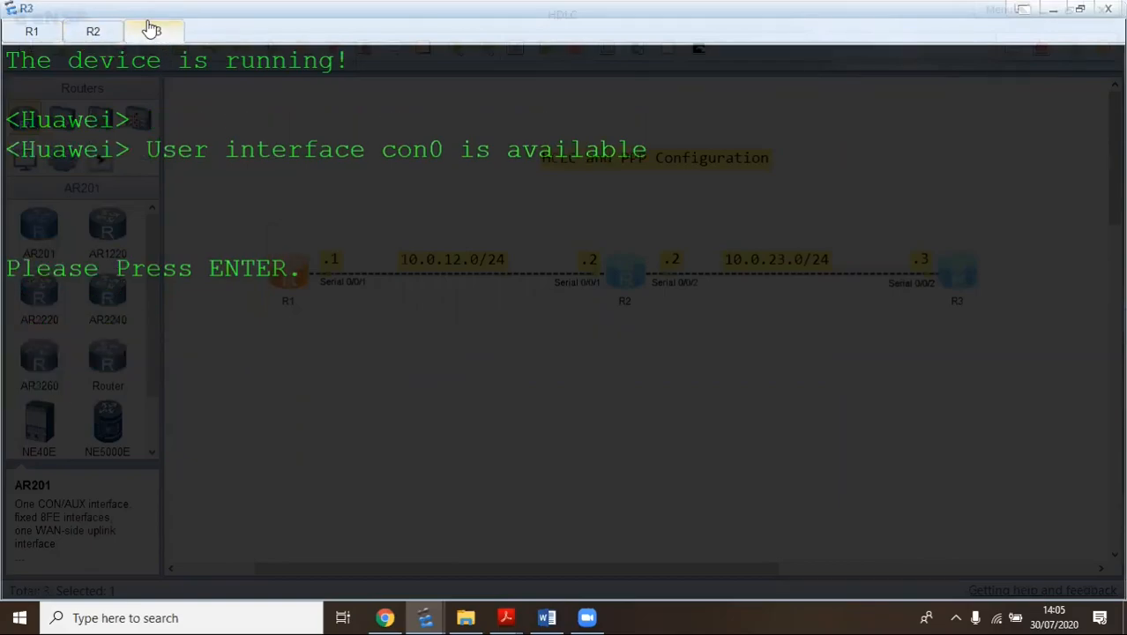
pyautogui.press('Return')
pyautogui.write('sys')
pyautogui.press('Return')
pyautogui.write('ss')
pyautogui.press('BackSpace')
pyautogui.write('yn')
pyautogui.press('BackSpace')
pyautogui.write('sn')
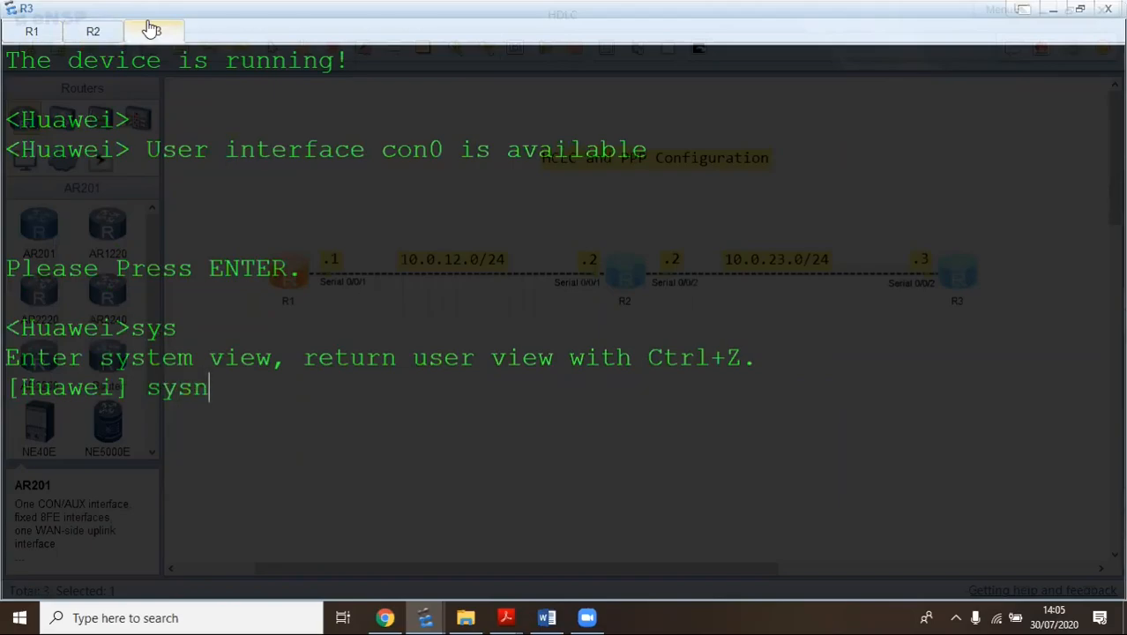
pyautogui.write(' R3')
pyautogui.press('Return')
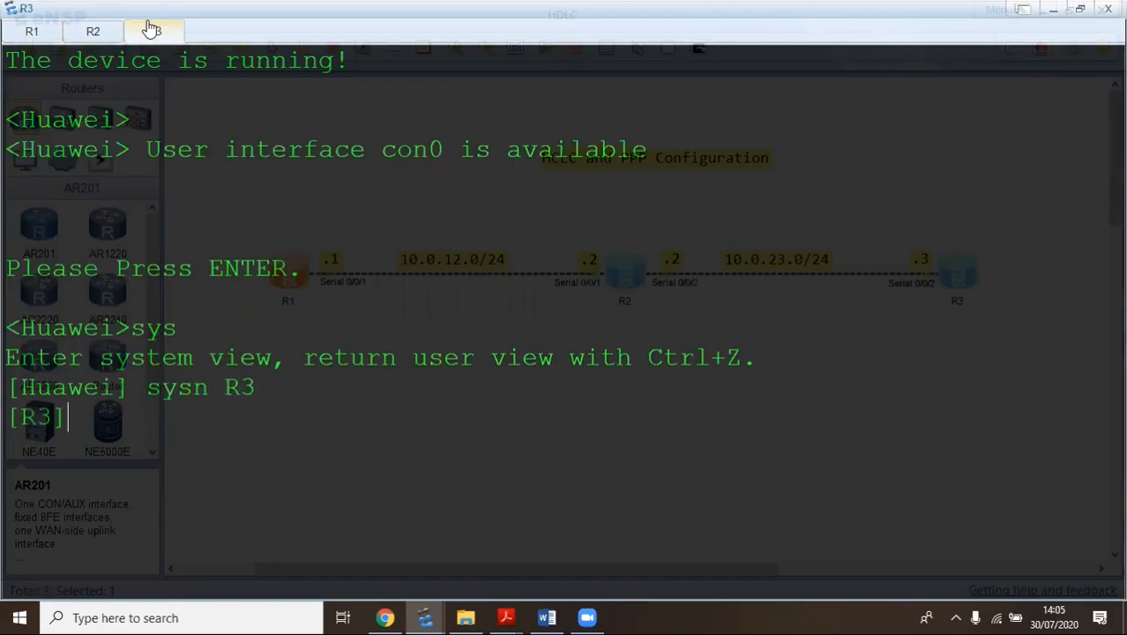
# Assign 10.0.12.1/24 to R1's Serial0/0/1
pyautogui.click(32, 32)
pyautogui.write('\\')
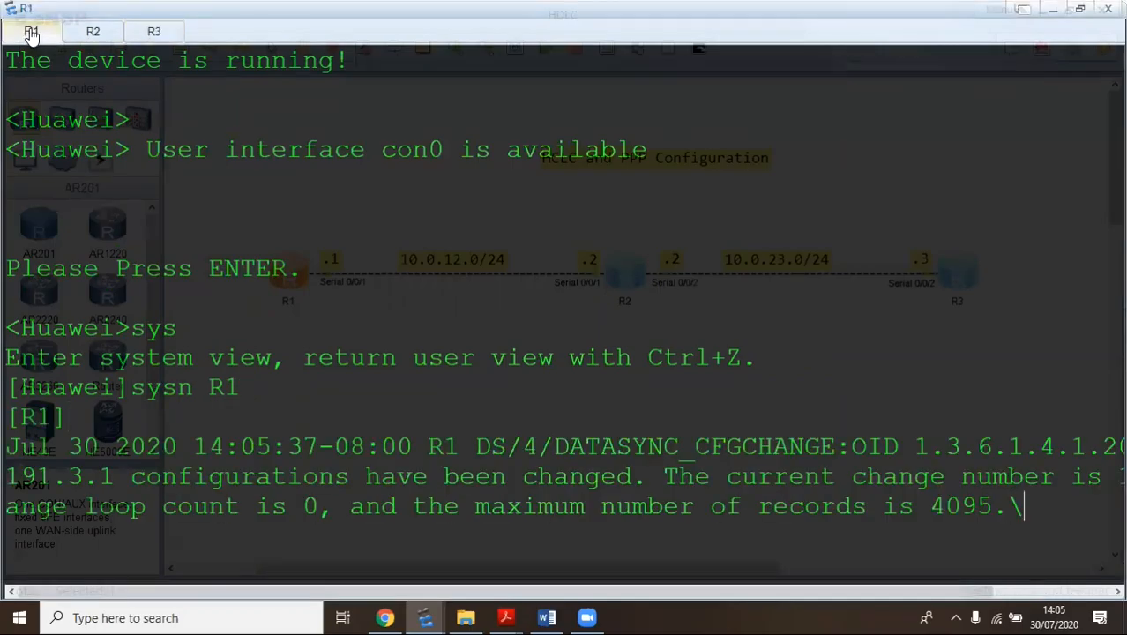
pyautogui.press('Return')
pyautogui.press('Return')
pyautogui.press('Return')
pyautogui.press('Return')
pyautogui.press('Return')
pyautogui.press('Return')
pyautogui.press('Return')
pyautogui.press('Return')
pyautogui.press('Return')
pyautogui.press('Return')
pyautogui.press('Return')
pyautogui.press('Return')
pyautogui.press('Return')
pyautogui.press('Return')
pyautogui.press('Return')
pyautogui.press('Return')
pyautogui.press('Return')
pyautogui.press('Return')
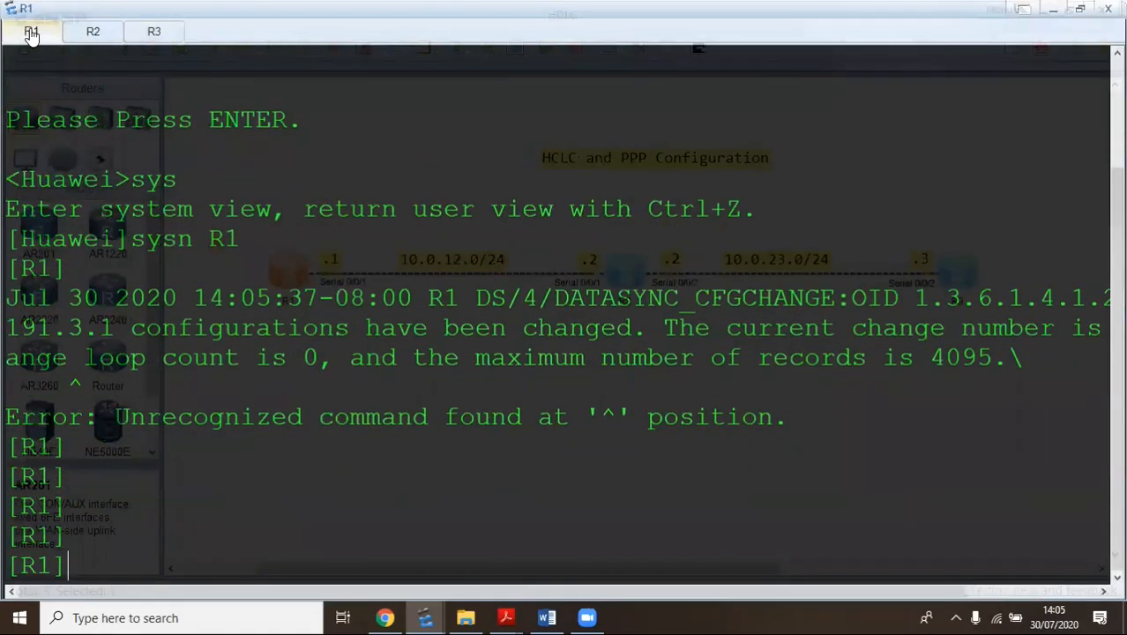
pyautogui.write('int s 0/0/1')
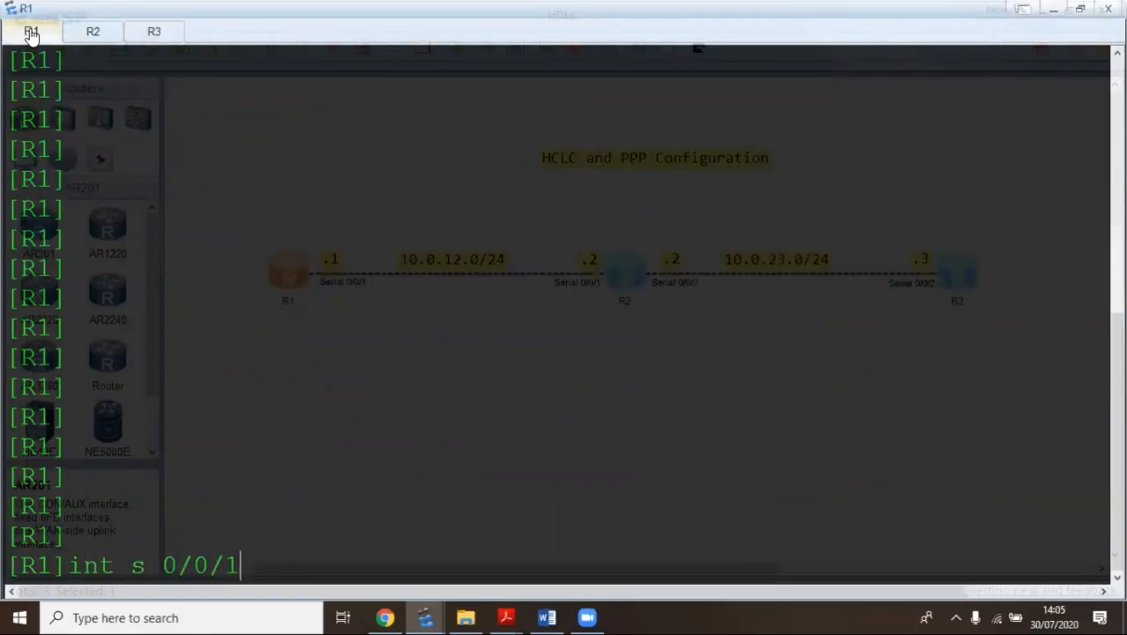
pyautogui.press('Return')
pyautogui.write('ip add 10.0')
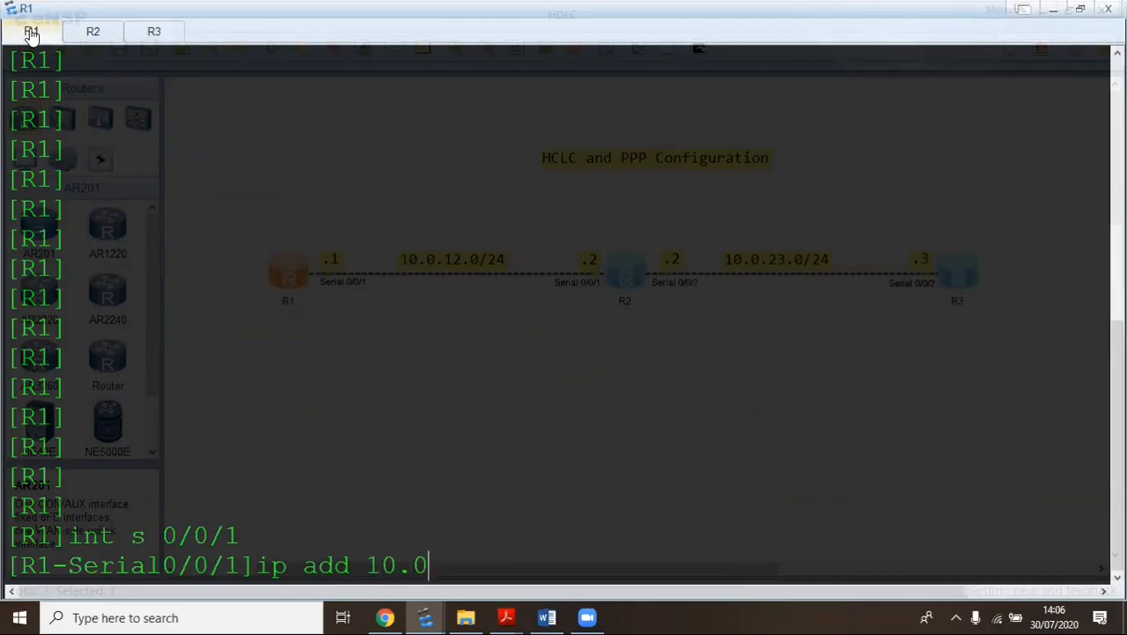
pyautogui.write('.12.1.2')
pyautogui.press('BackSpace')
pyautogui.press('BackSpace')
pyautogui.write('24')
pyautogui.press('Return')
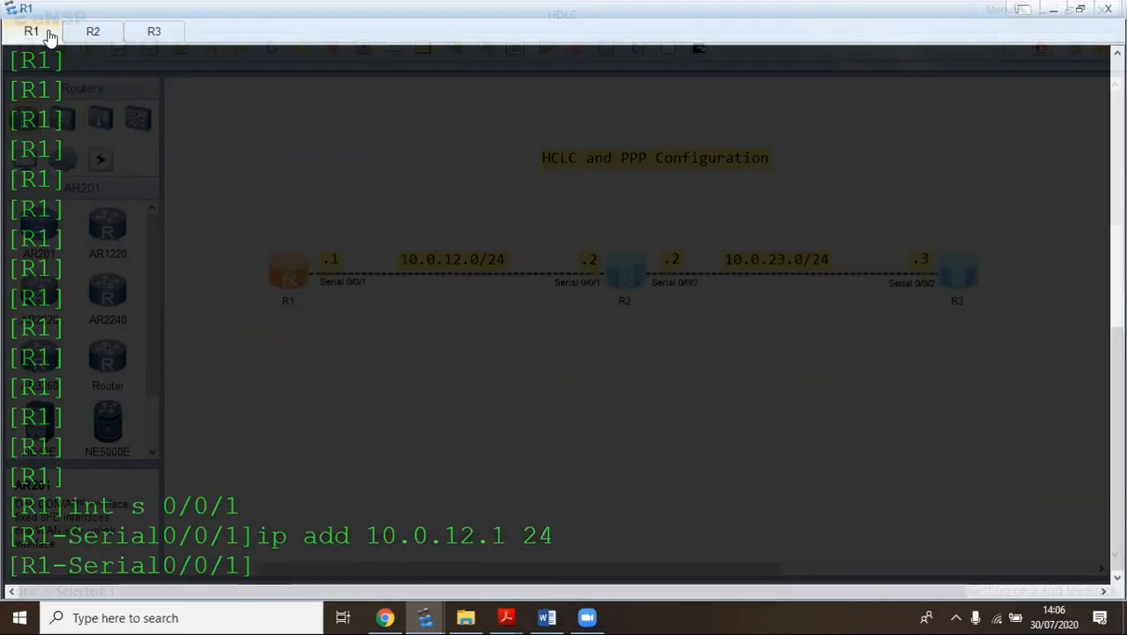
# Assign 10.0.12.2/24 to R2's GigabitEthernet0/0/1
pyautogui.click(95, 33)
pyautogui.press('Return')
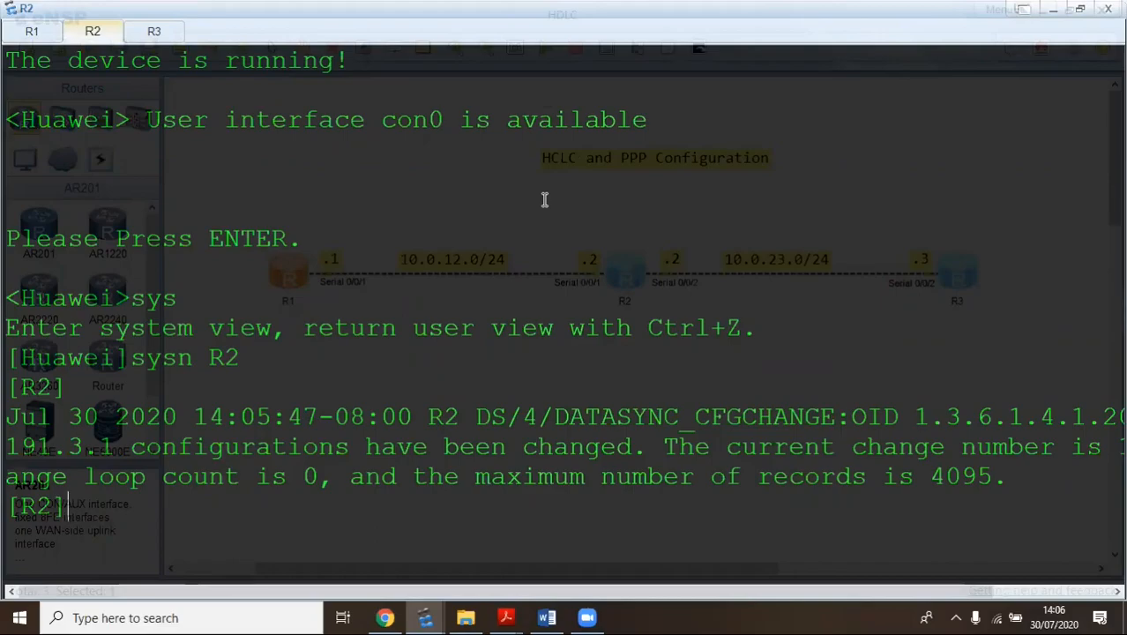
pyautogui.write('int 0/0/1')
pyautogui.press('Left')
pyautogui.press('Left')
pyautogui.press('Left')
pyautogui.press('Left')
pyautogui.press('Left')
pyautogui.press('Left')
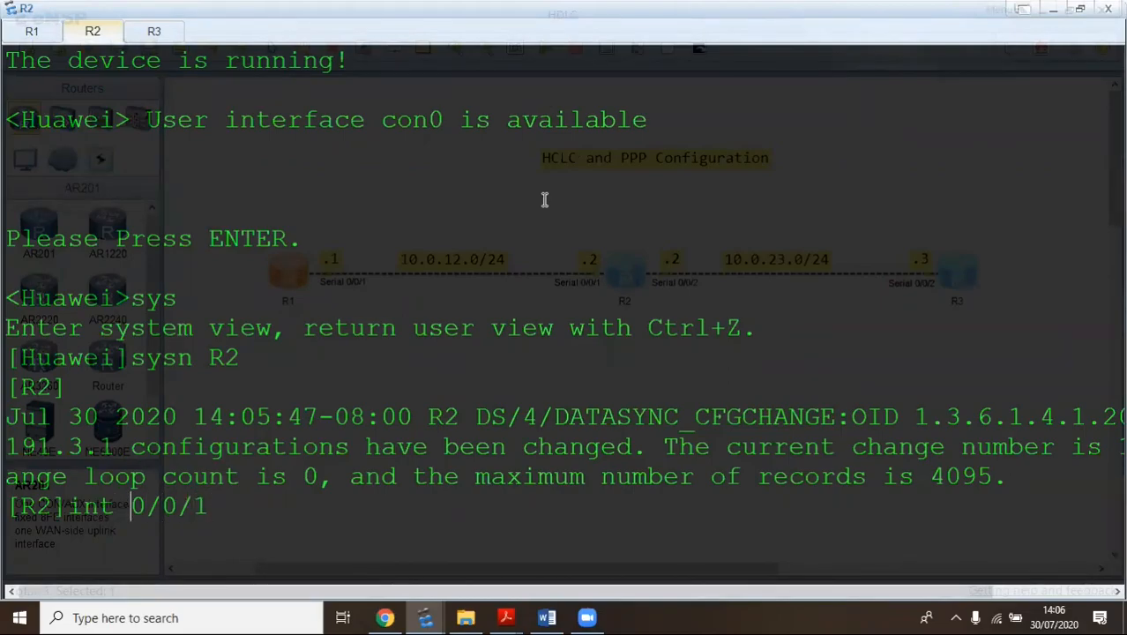
pyautogui.write('g')
pyautogui.press('Return')
pyautogui.write('ip a')
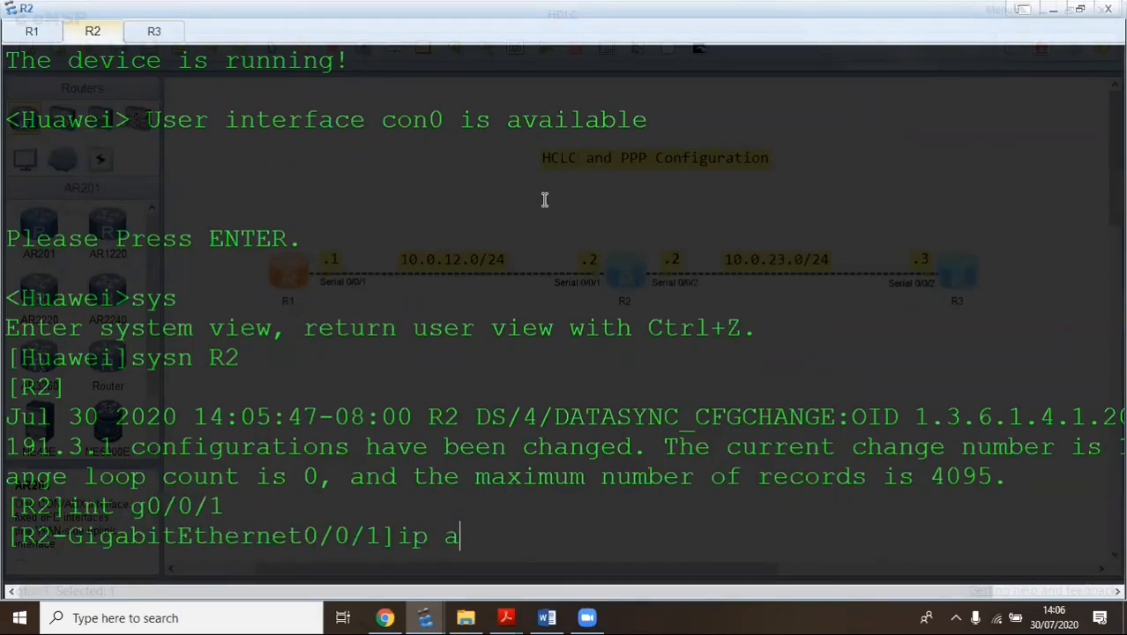
pyautogui.write('dd 10.0.12.1')
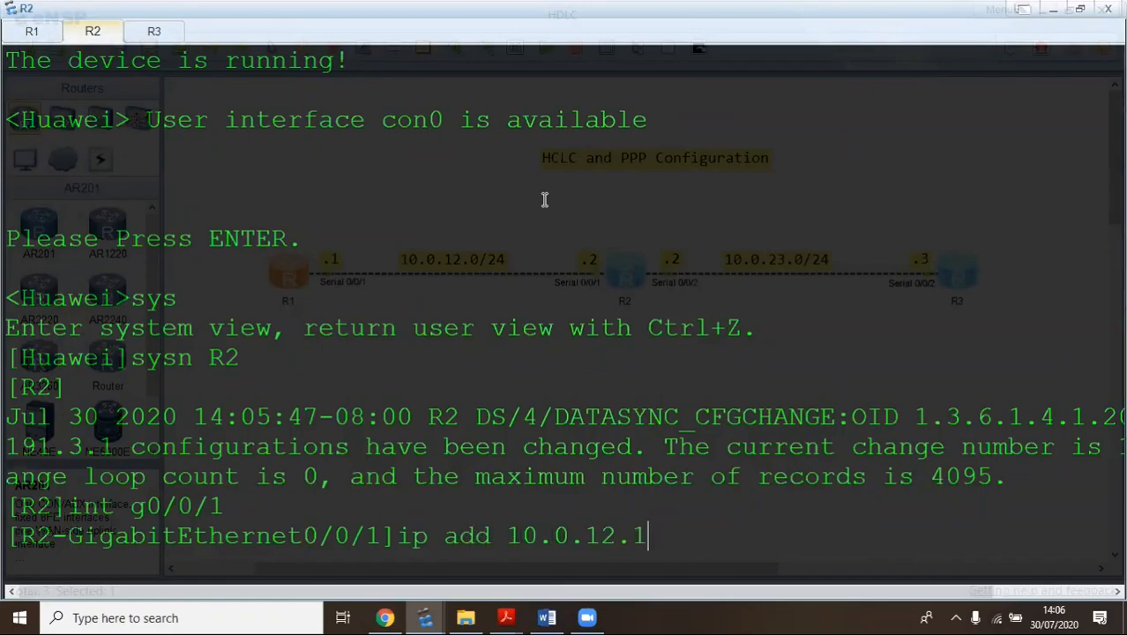
pyautogui.press('BackSpace')
pyautogui.write('2 24')
pyautogui.press('Return')
# Assign 10.0.23.2/24 to R2's Serial0/0/2
pyautogui.write('n')
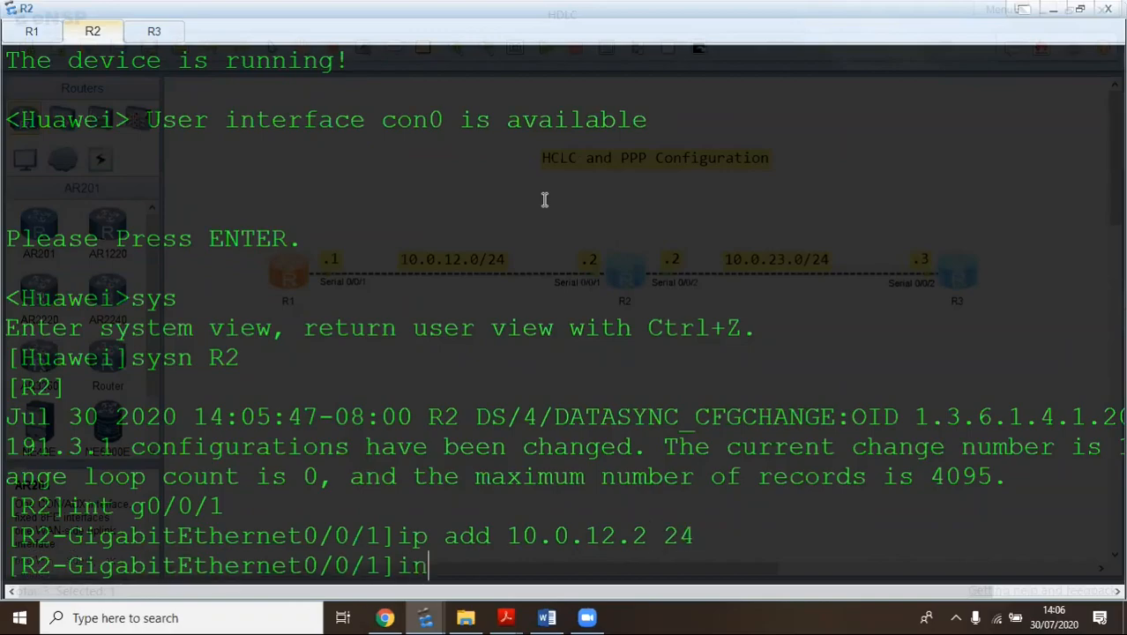
pyautogui.write('t s 0/0/2')
pyautogui.press('Return')
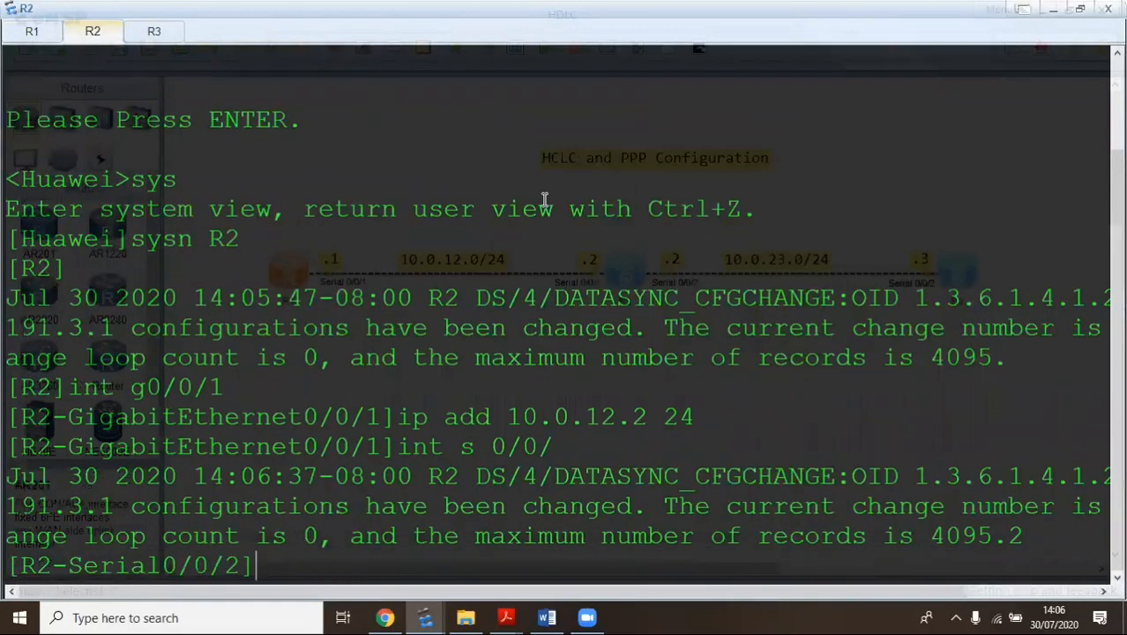
pyautogui.write('ip add')
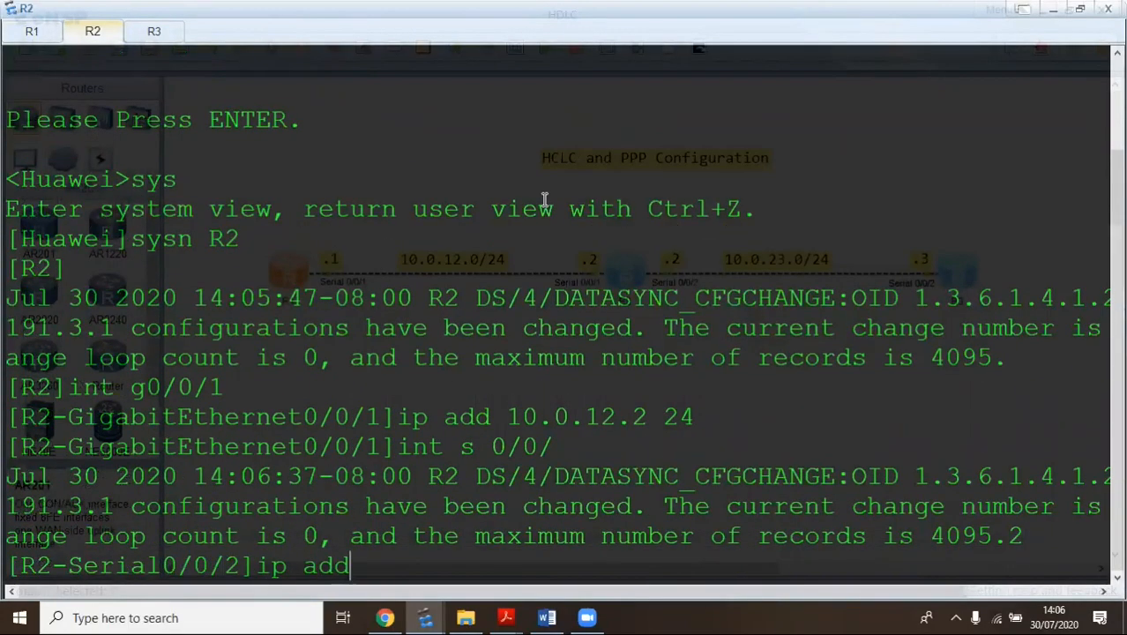
pyautogui.write(' 10.0.23')
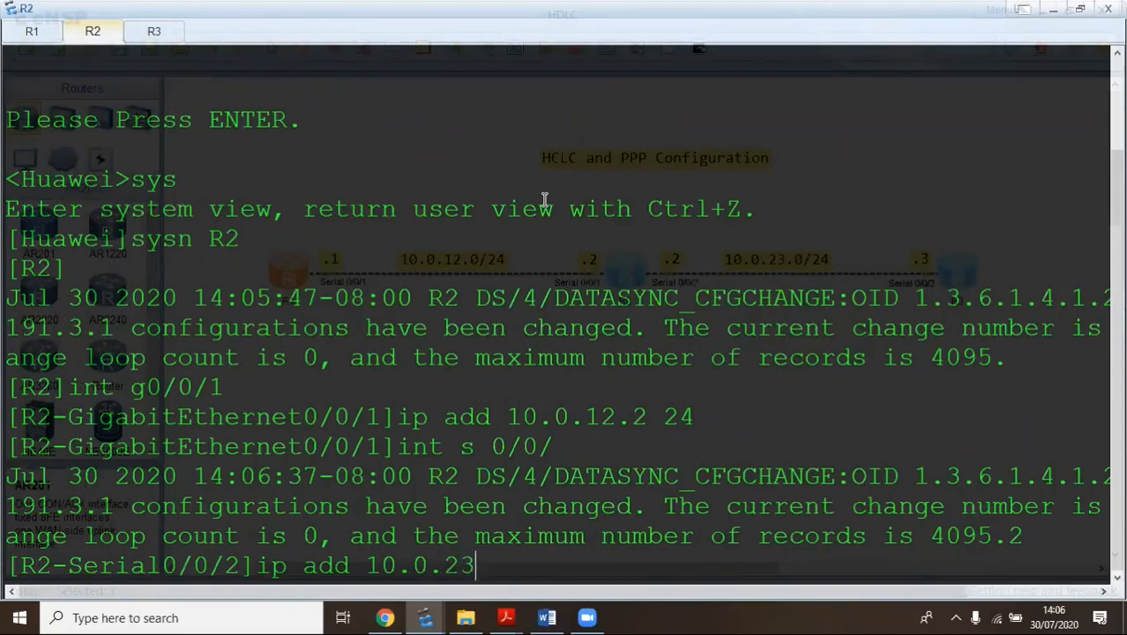
pyautogui.write('.2 24')
pyautogui.press('Return')
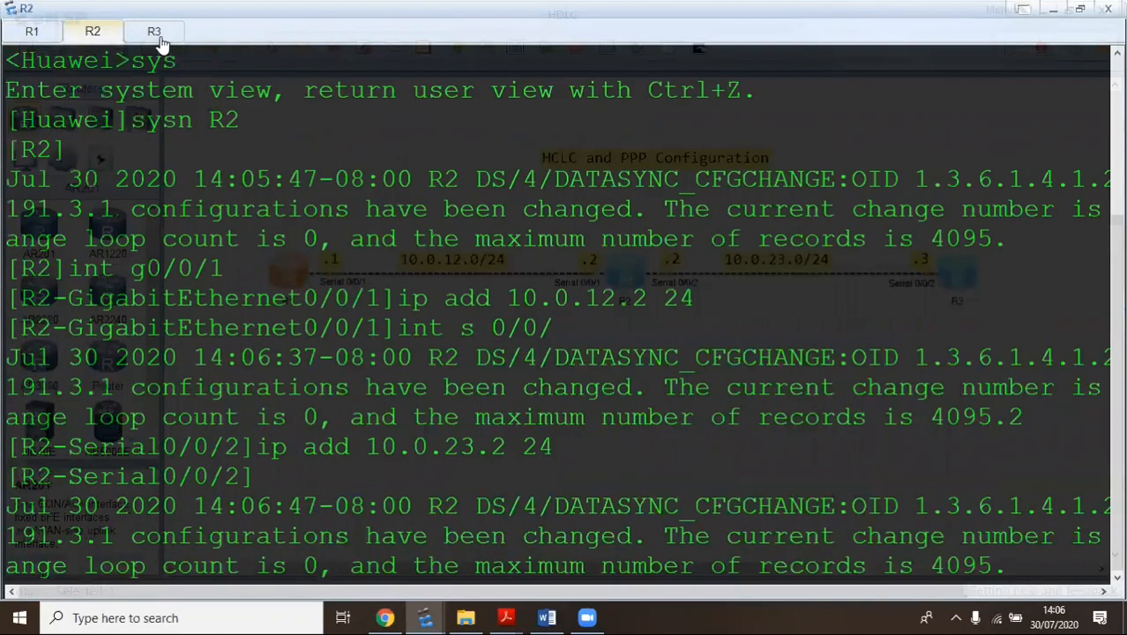
# Assign 10.0.23.3/24 to R3's Serial0/0/2 and confirm the link comes up
pyautogui.click(154, 34)
pyautogui.press('Return')
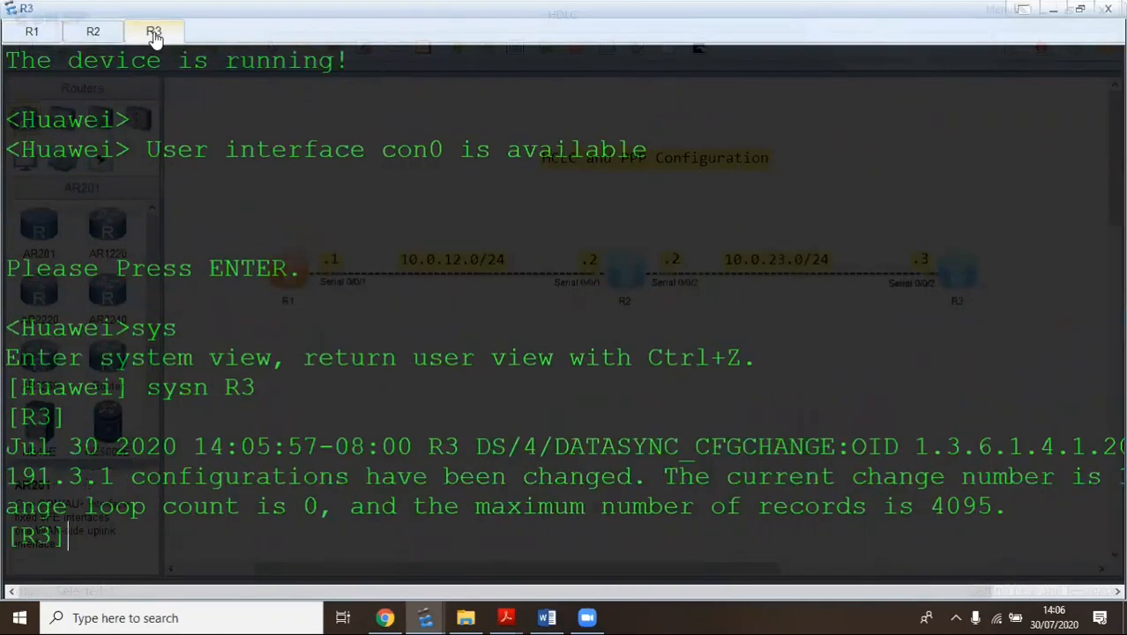
pyautogui.write('ip')
pyautogui.press('BackSpace')
pyautogui.press('BackSpace')
pyautogui.write('int s 0/0/2')
pyautogui.press('Return')
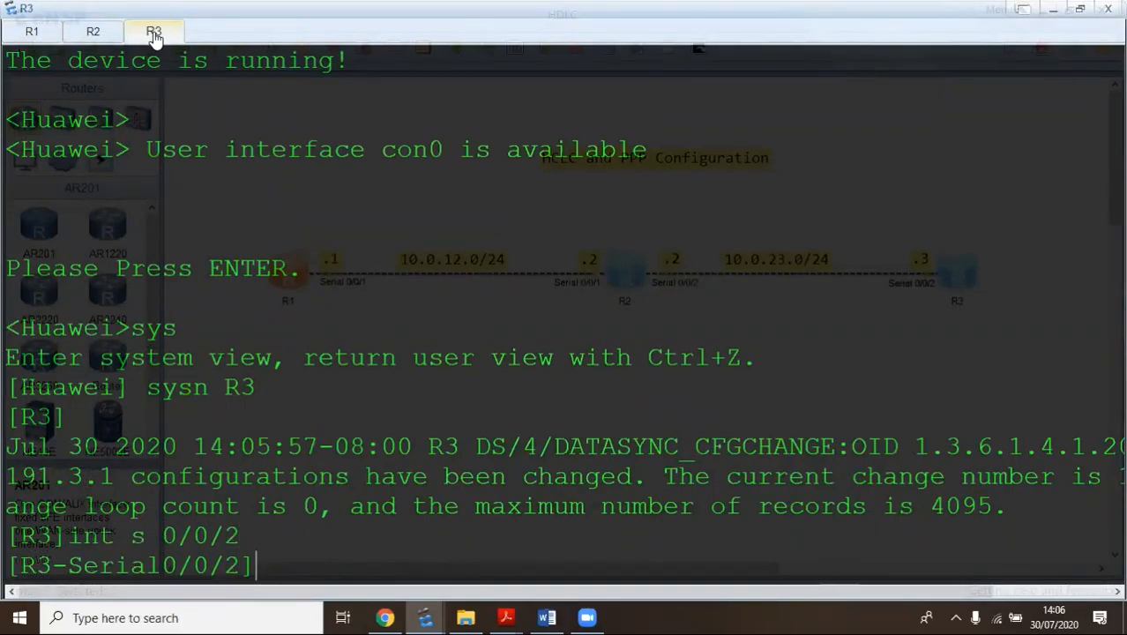
pyautogui.write('ip add 10')
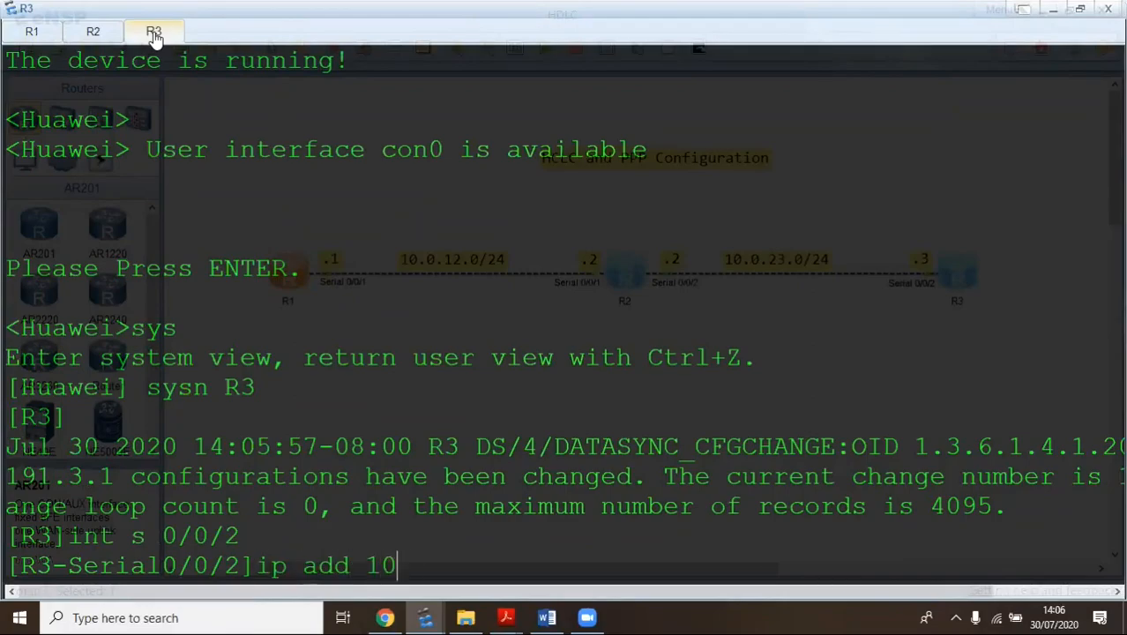
pyautogui.write('.0.23.24')
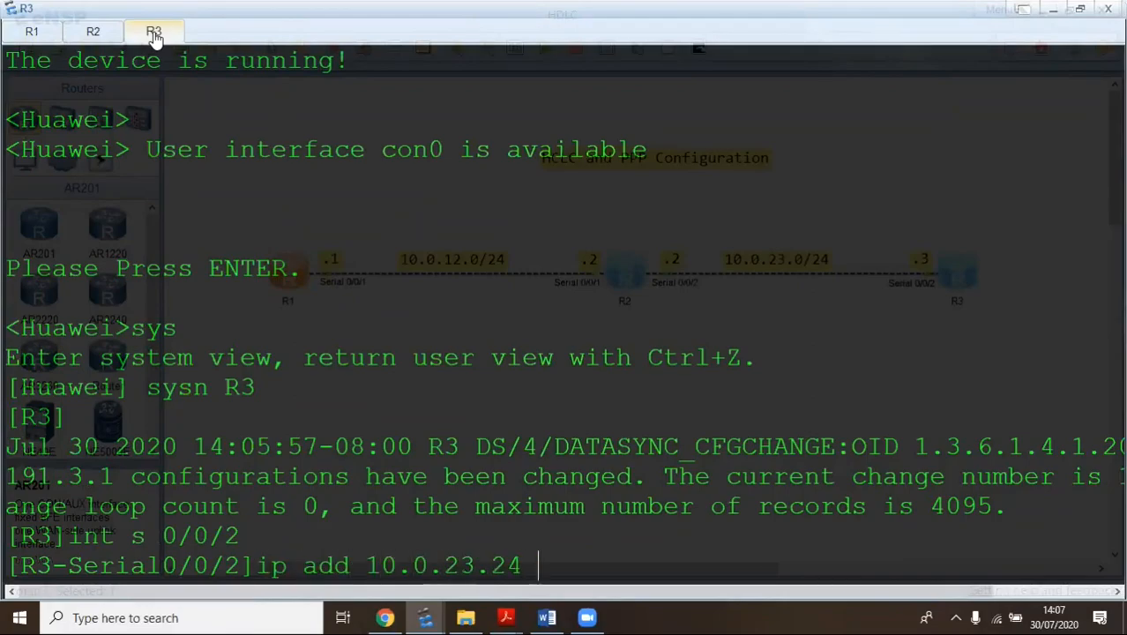
pyautogui.press('BackSpace')
pyautogui.press('BackSpace')
pyautogui.write('3 24')
pyautogui.press('Return')
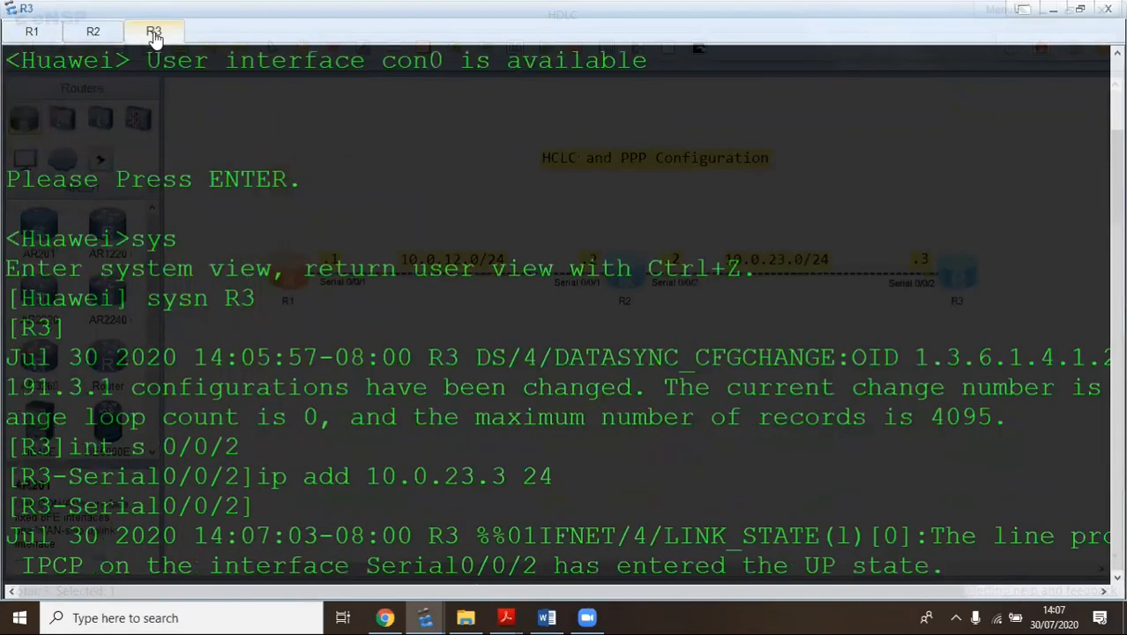
pyautogui.press('Return')
pyautogui.press('Return')
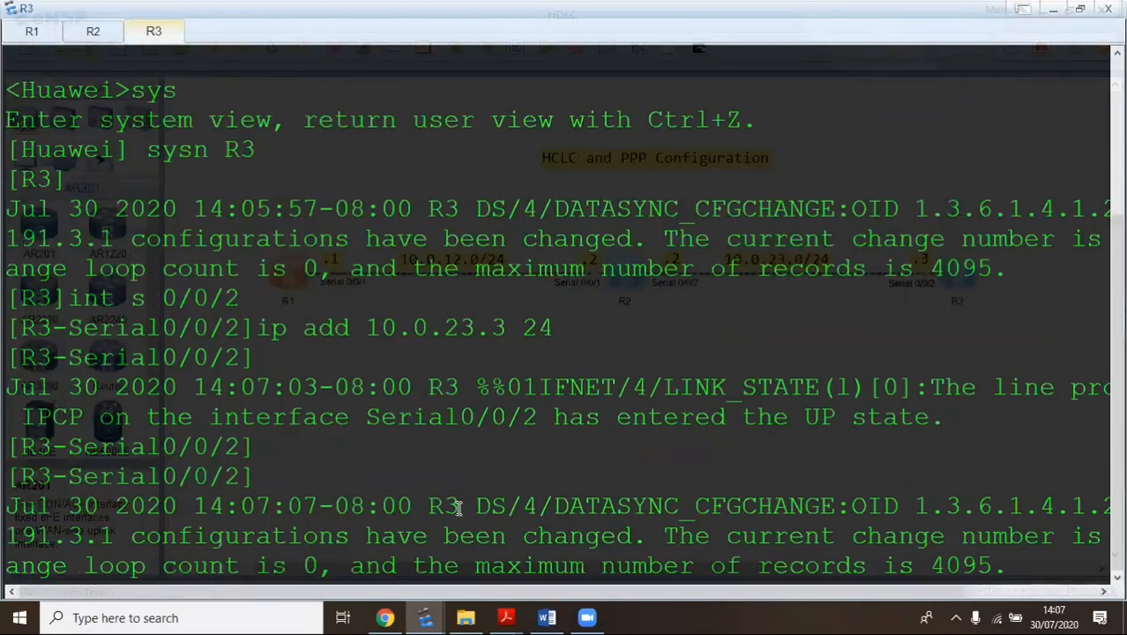
# Bring the lab guide forward and scroll to Step 4, Enable the HDLC protocol, on page 52
pyautogui.moveTo(507, 615)
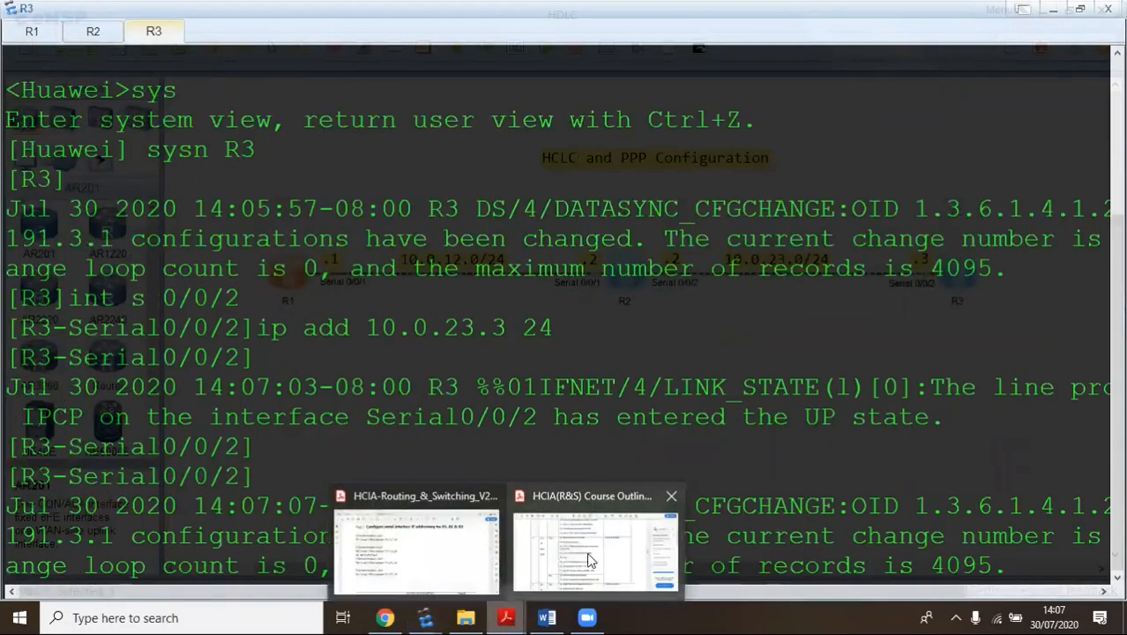
pyautogui.click(435, 539)
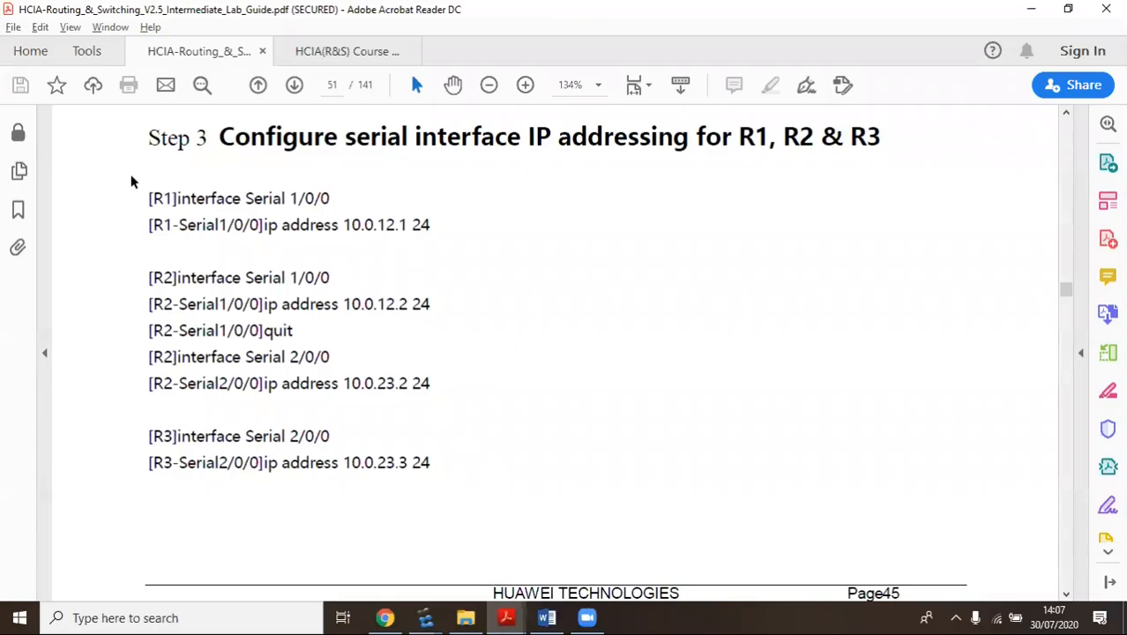
pyautogui.scroll(-10, 404, 291)
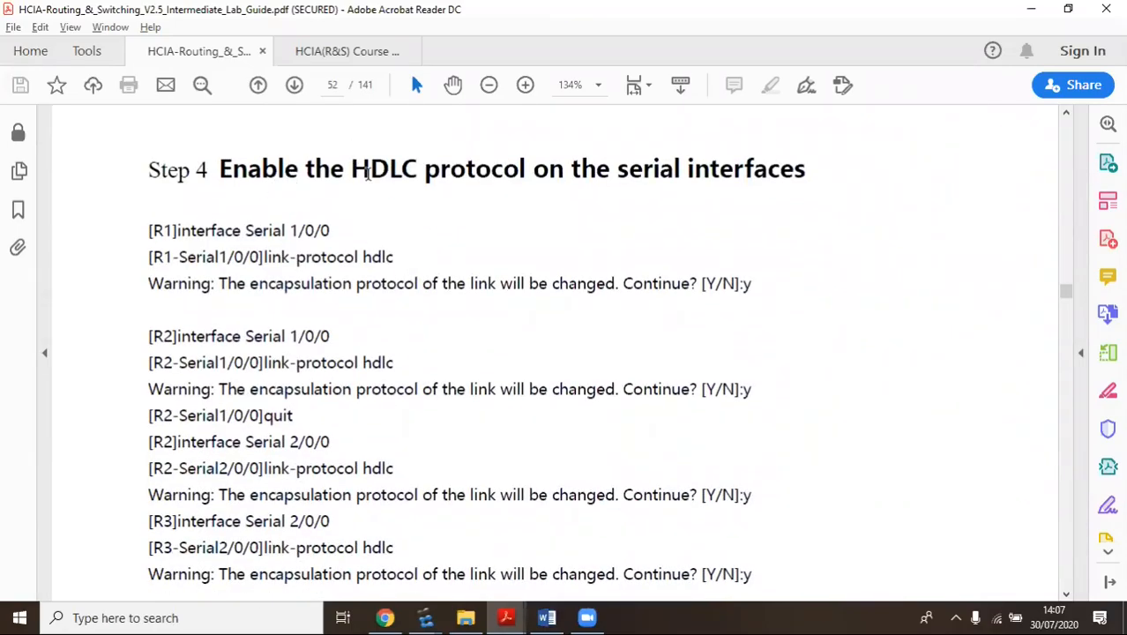
pyautogui.moveTo(351, 172); pyautogui.dragTo(424, 174)
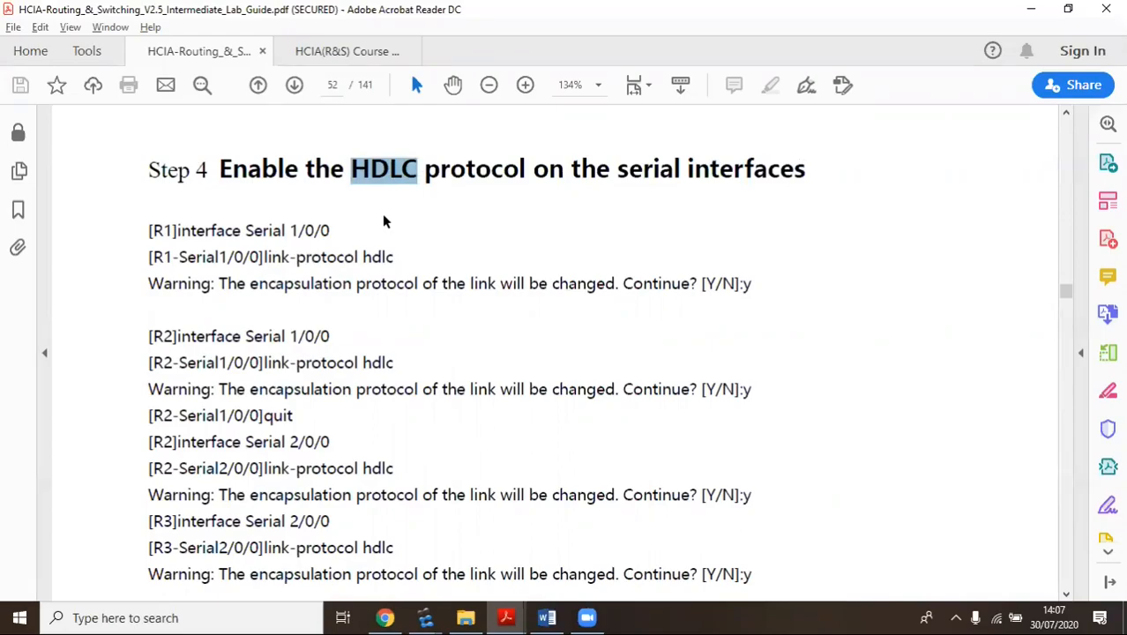
pyautogui.scroll(-1, 422, 226)
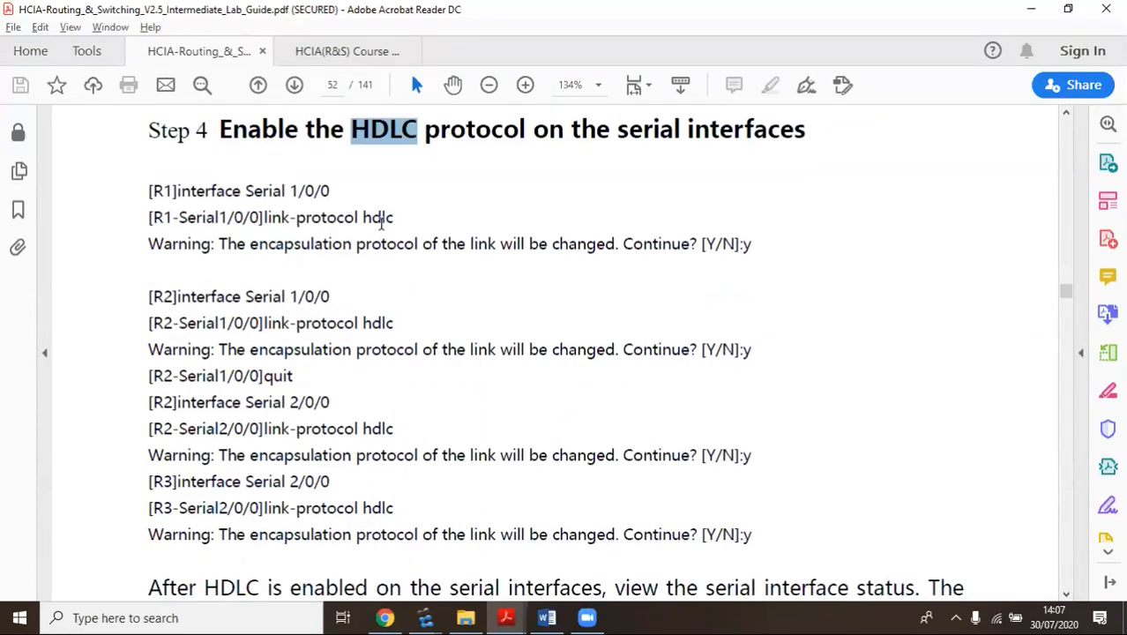
pyautogui.click(411, 221)
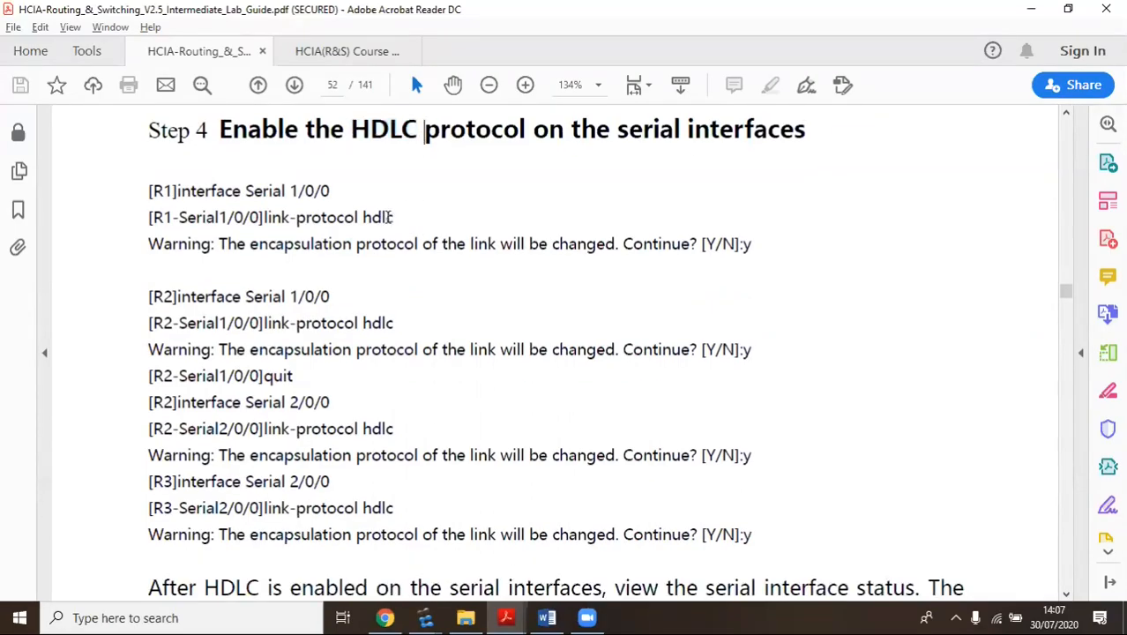
# Highlight R1's link-protocol hdlc command in Step 4, then return to the R3 console
pyautogui.moveTo(391, 218)
pyautogui.mouseDown()
pyautogui.moveTo(233, 217)
pyautogui.moveTo(269, 218)
pyautogui.mouseUp()
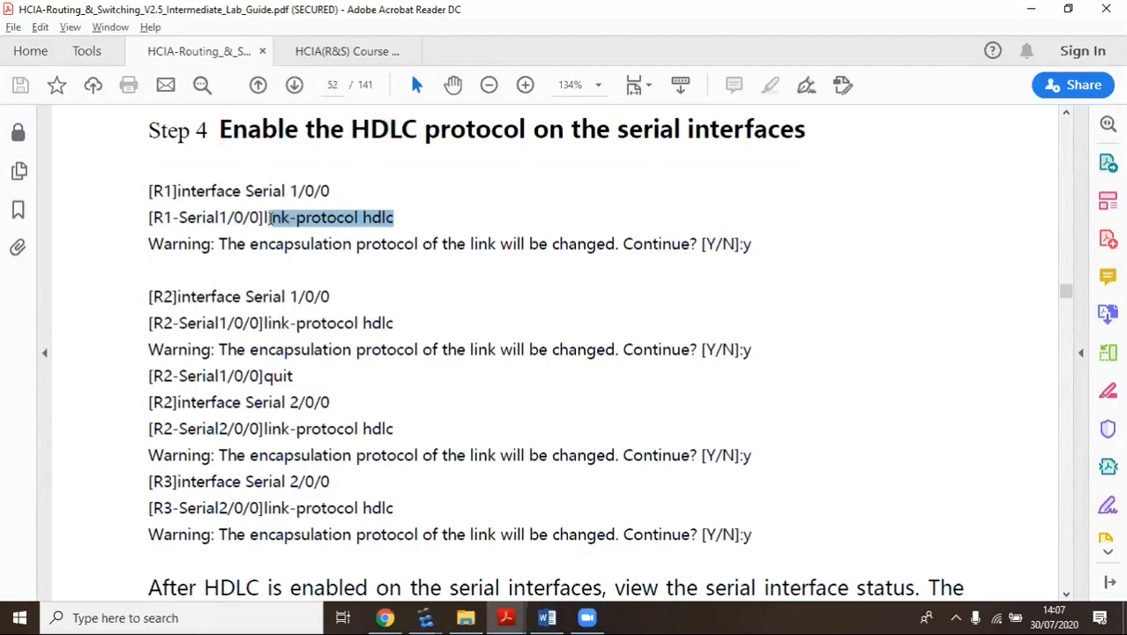
pyautogui.moveTo(390, 221)
pyautogui.mouseDown()
pyautogui.moveTo(378, 196)
pyautogui.moveTo(212, 182)
pyautogui.mouseUp()
pyautogui.moveTo(394, 218); pyautogui.dragTo(270, 216)
pyautogui.click(361, 349)
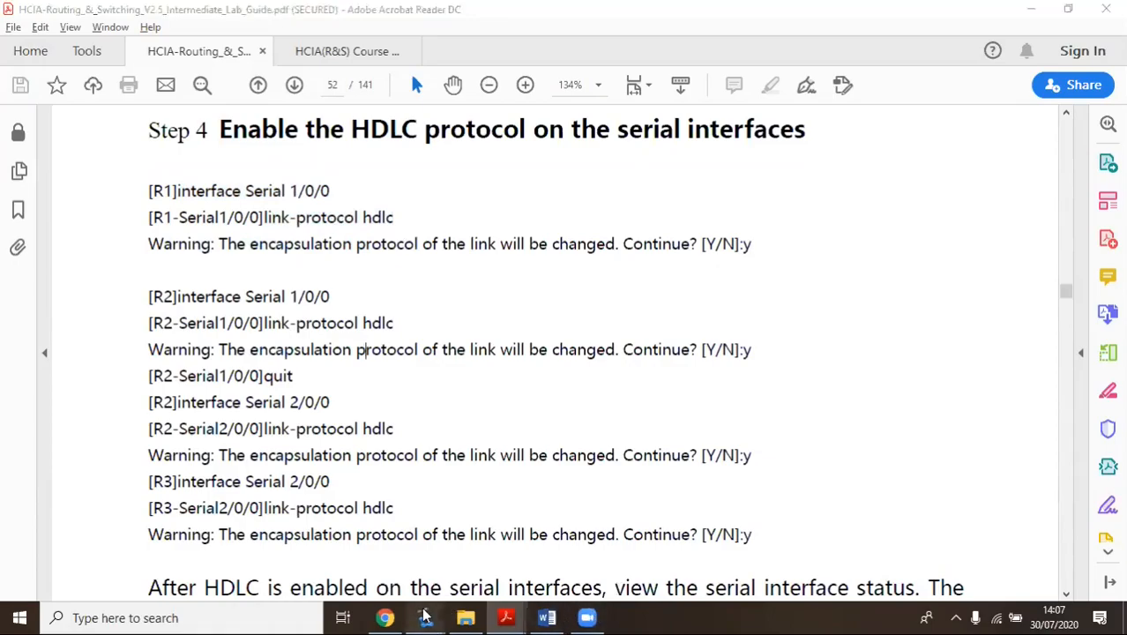
pyautogui.moveTo(424, 617)
pyautogui.click(438, 520)
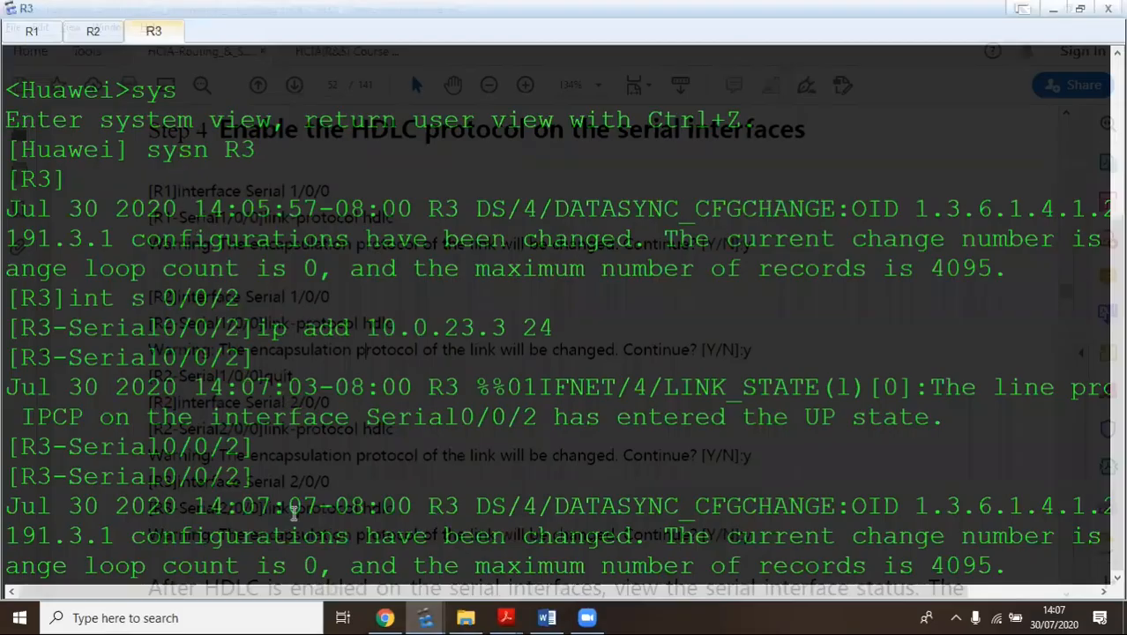
# Exit R1's interface view and ping 10.0.12.2, which times out with 100% packet loss
pyautogui.click(368, 591)
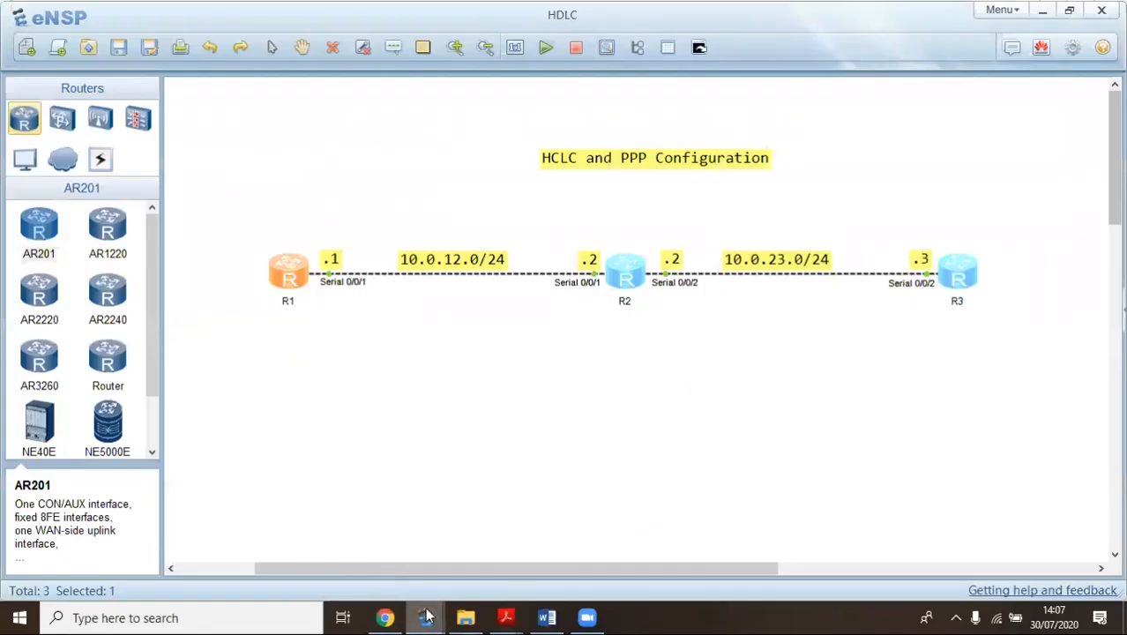
pyautogui.click(480, 564)
pyautogui.click(28, 33)
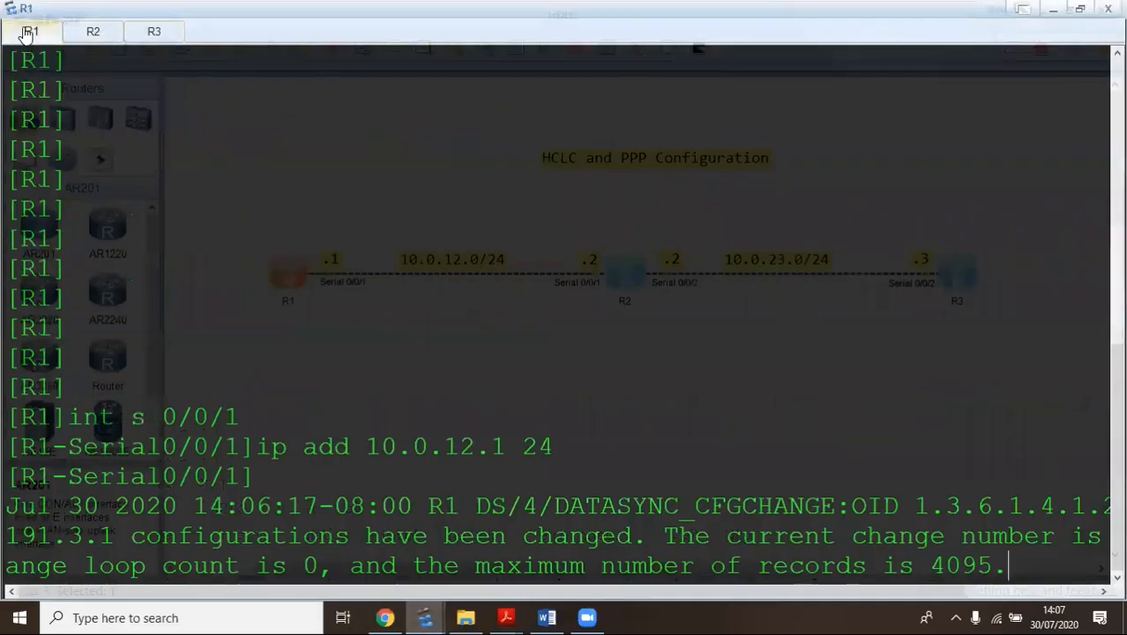
pyautogui.press('Return')
pyautogui.press('Return')
pyautogui.press('Return')
pyautogui.press('Return')
pyautogui.press('Return')
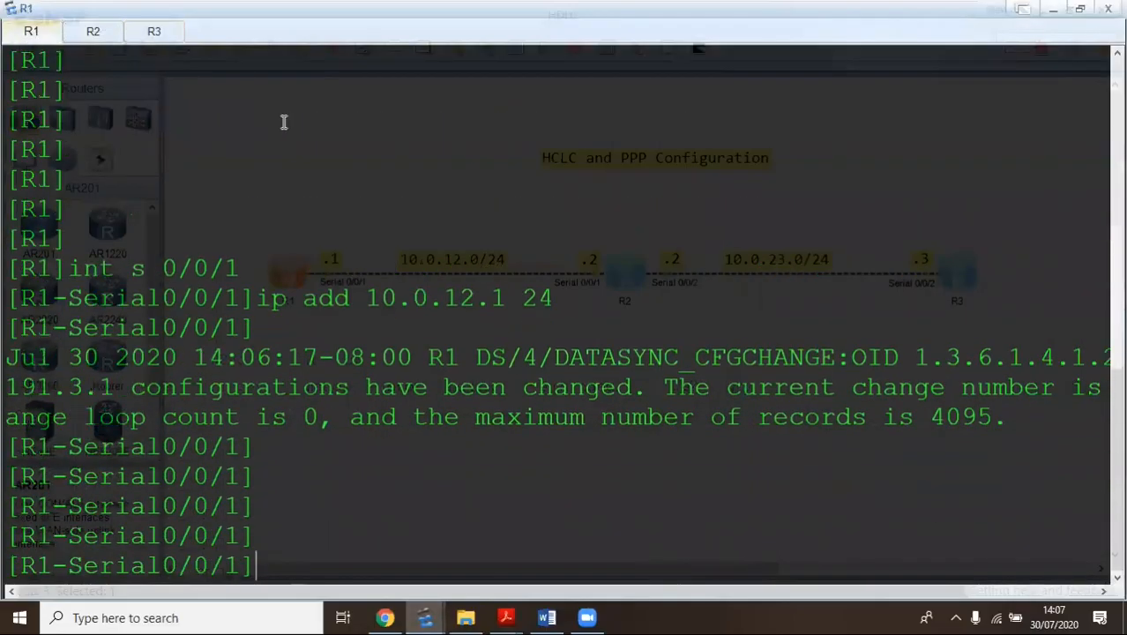
pyautogui.write('q')
pyautogui.press('Return')
pyautogui.press('Return')
pyautogui.press('Return')
pyautogui.press('Return')
pyautogui.press('Return')
pyautogui.press('Return')
pyautogui.press('Return')
pyautogui.press('Return')
pyautogui.press('Return')
pyautogui.press('Return')
pyautogui.press('Return')
pyautogui.press('Return')
pyautogui.press('Return')
pyautogui.press('Return')
pyautogui.press('Return')
pyautogui.press('Return')
pyautogui.press('Return')
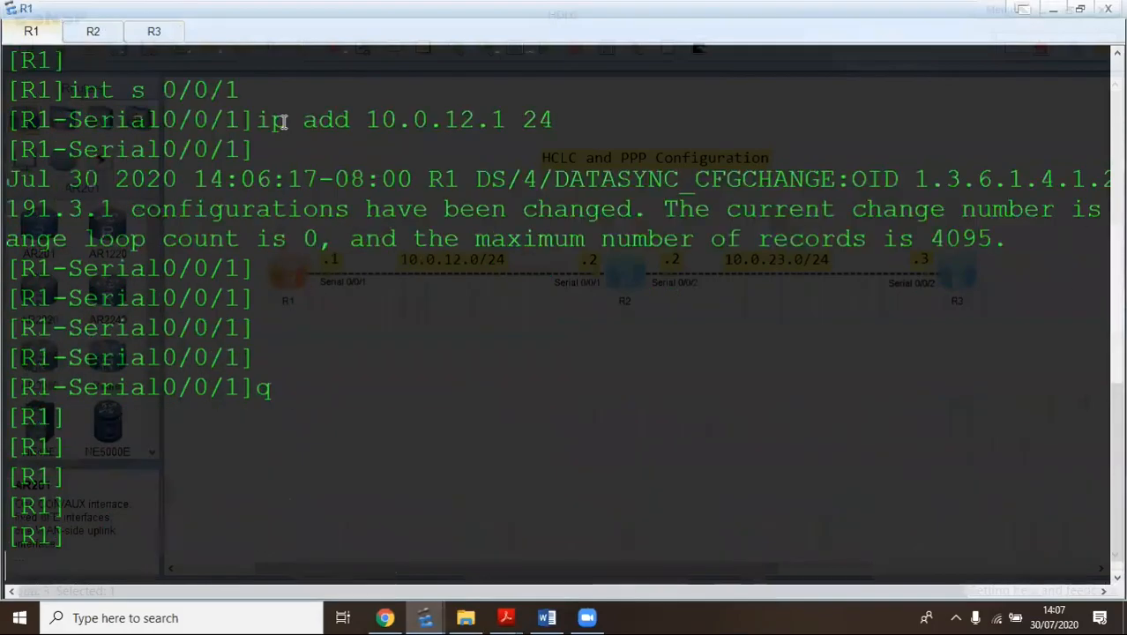
pyautogui.write('ping ')
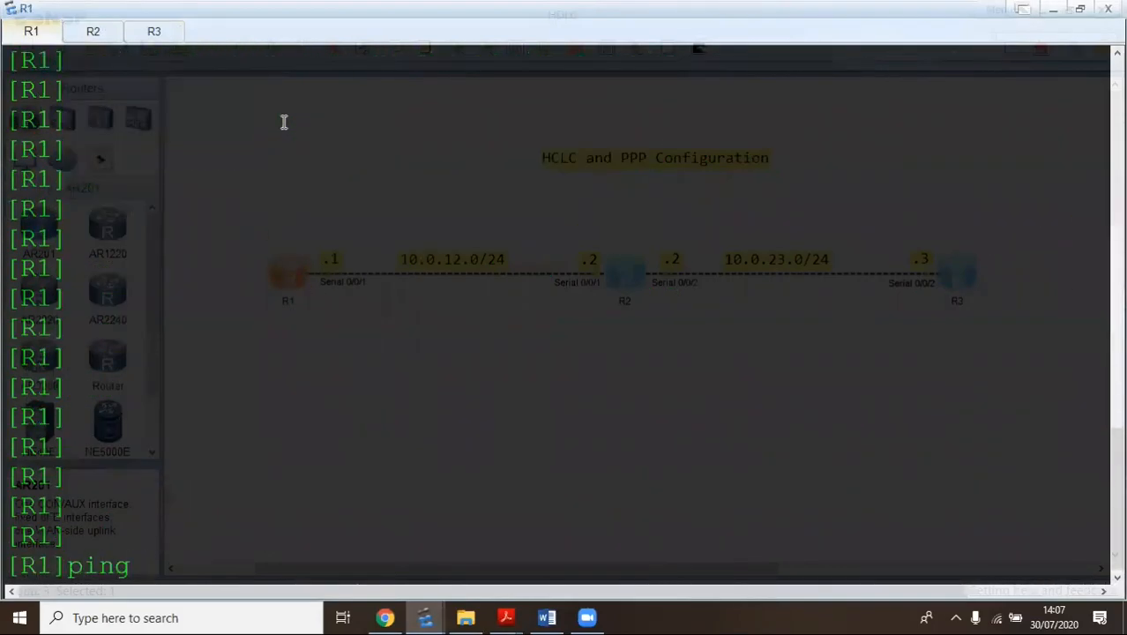
pyautogui.write('10.0.12.2')
pyautogui.press('Return')
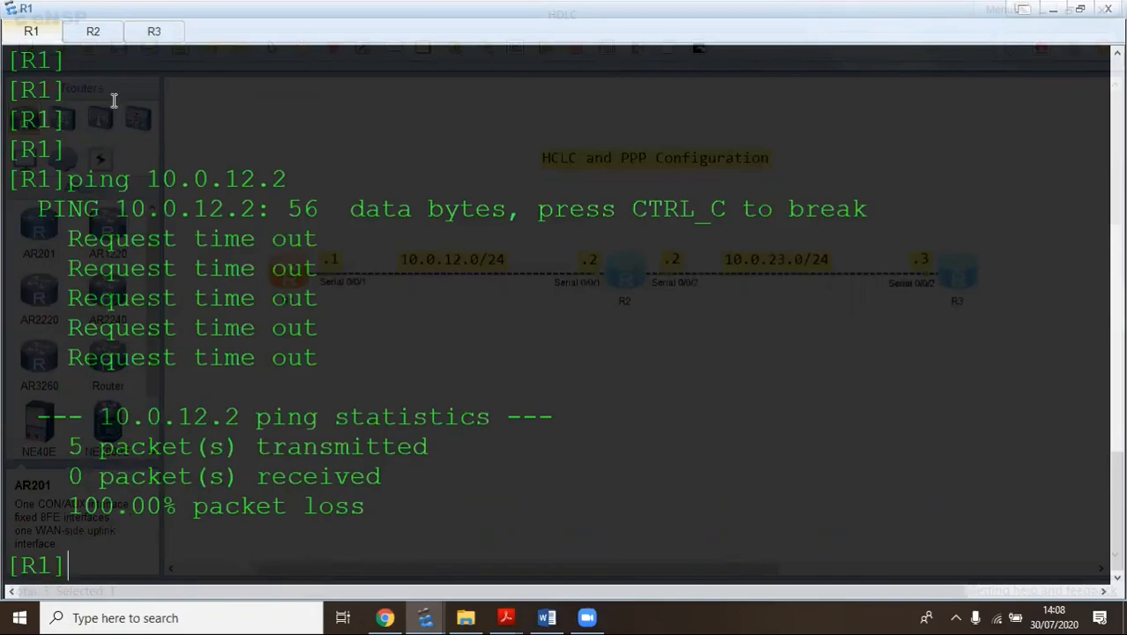
pyautogui.click(85, 33)
# Run display ip interface brief on R2 and point out 10.0.12.2 on GigabitEthernet0/0/1
pyautogui.press('Return')
pyautogui.press('Return')
pyautogui.press('Return')
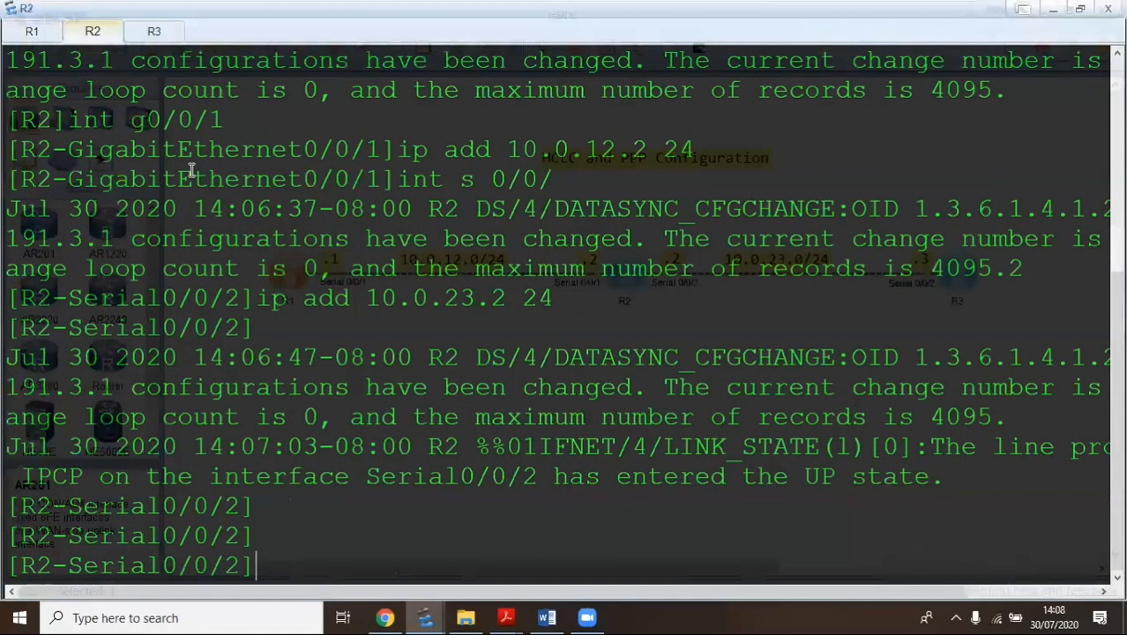
pyautogui.write('q')
pyautogui.press('Return')
pyautogui.write('disp ip int br')
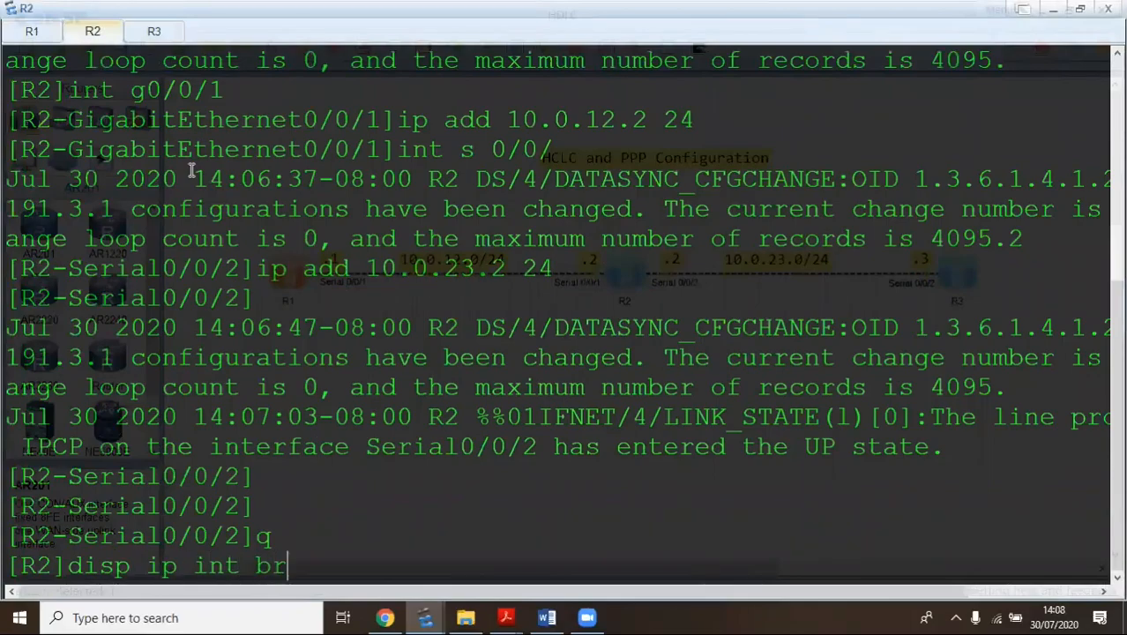
pyautogui.press('Return')
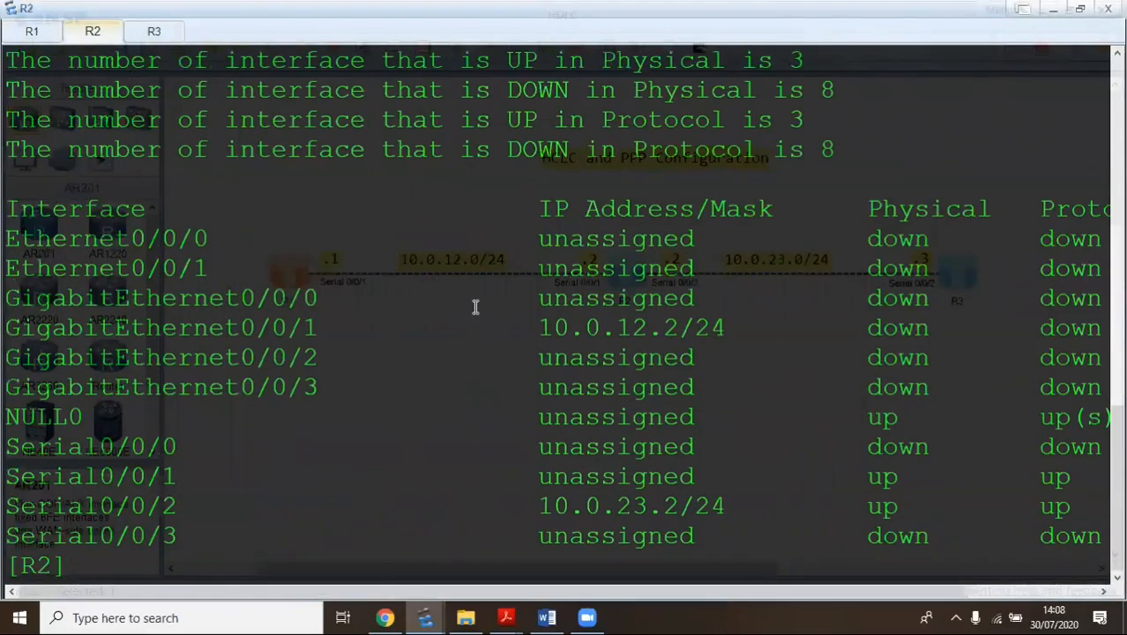
pyautogui.moveTo(536, 326); pyautogui.dragTo(710, 335)
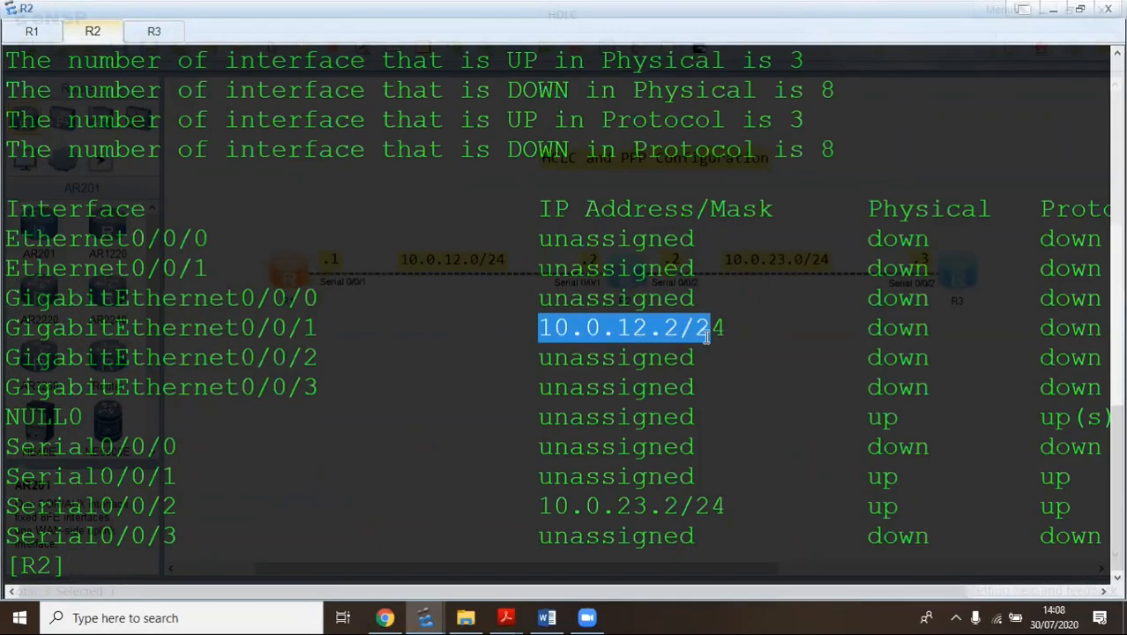
pyautogui.click(725, 323)
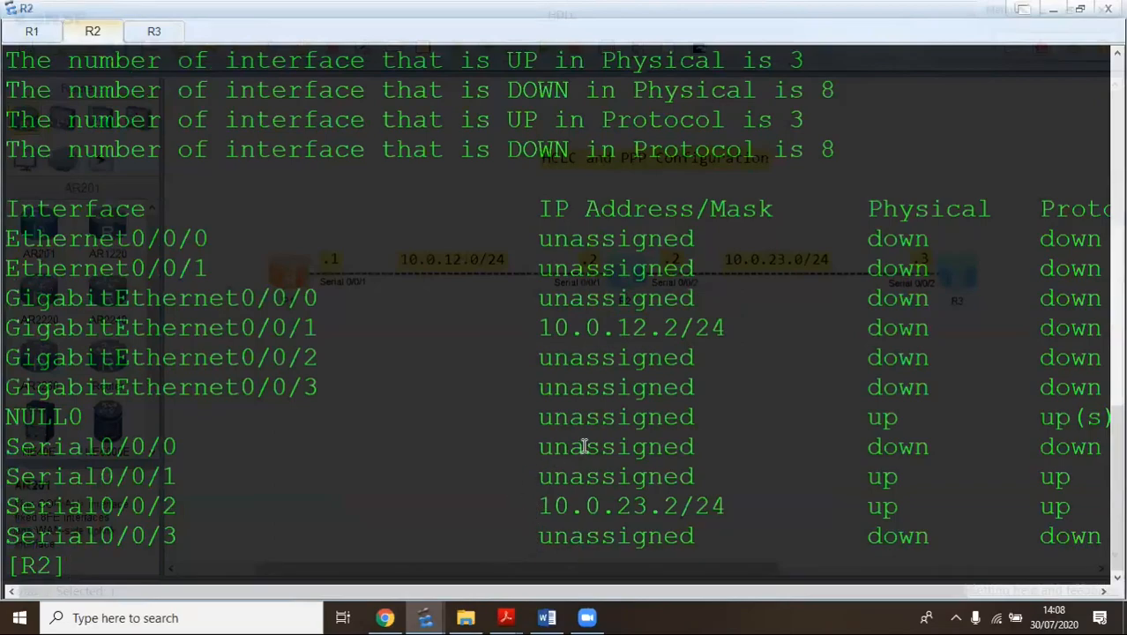
pyautogui.moveTo(537, 328); pyautogui.dragTo(779, 350)
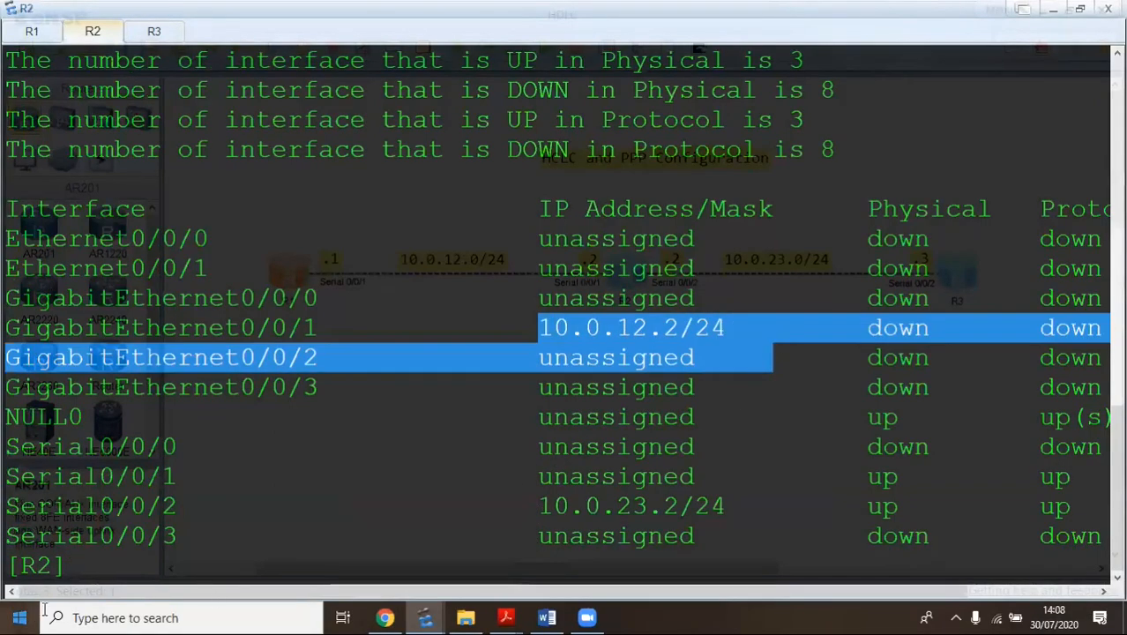
pyautogui.click(88, 559)
# Remove 10.0.12.2/24 from R2's GigabitEthernet0/0/1 and verify with display this
pyautogui.write('int g 0/0/1')
pyautogui.press('Return')
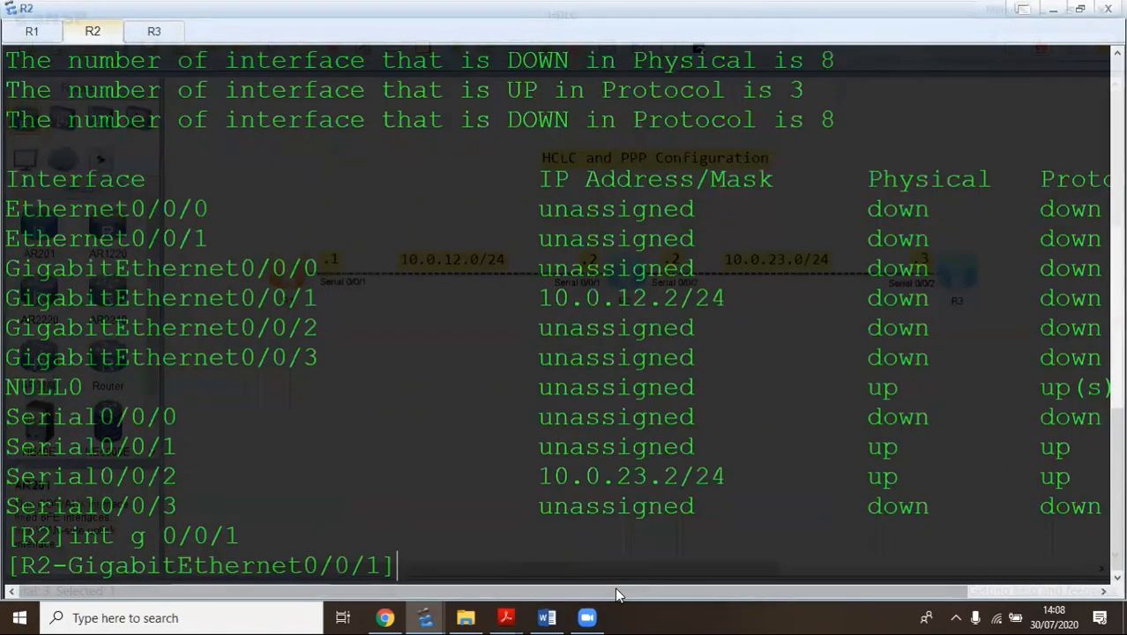
pyautogui.write('undo ip add 10.0.12.2 24')
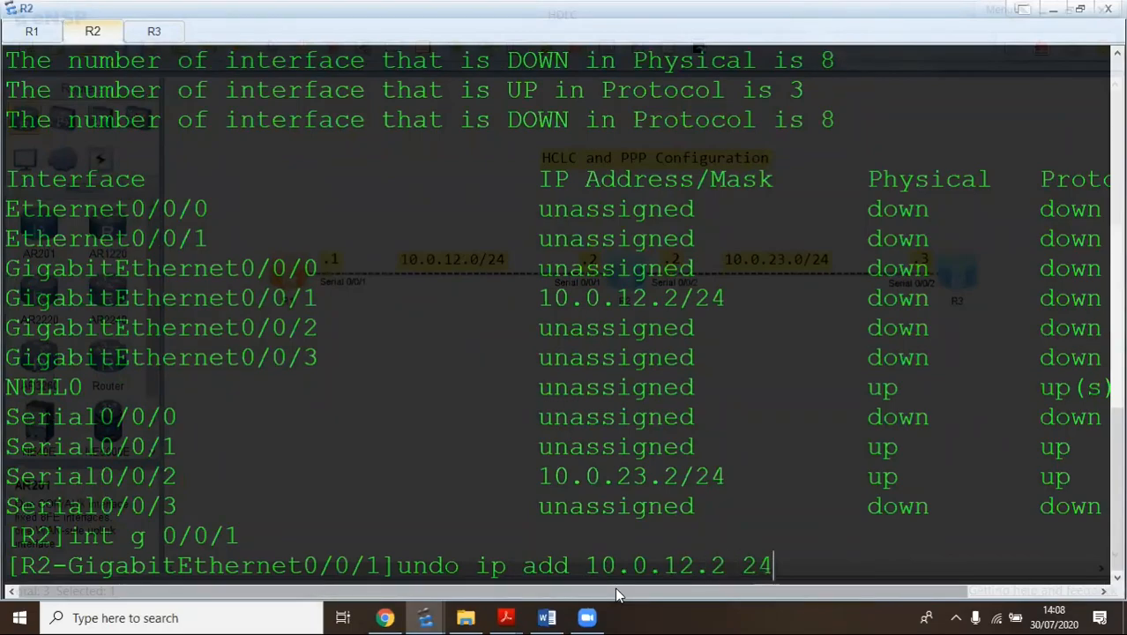
pyautogui.press('Return')
pyautogui.write('disp thi')
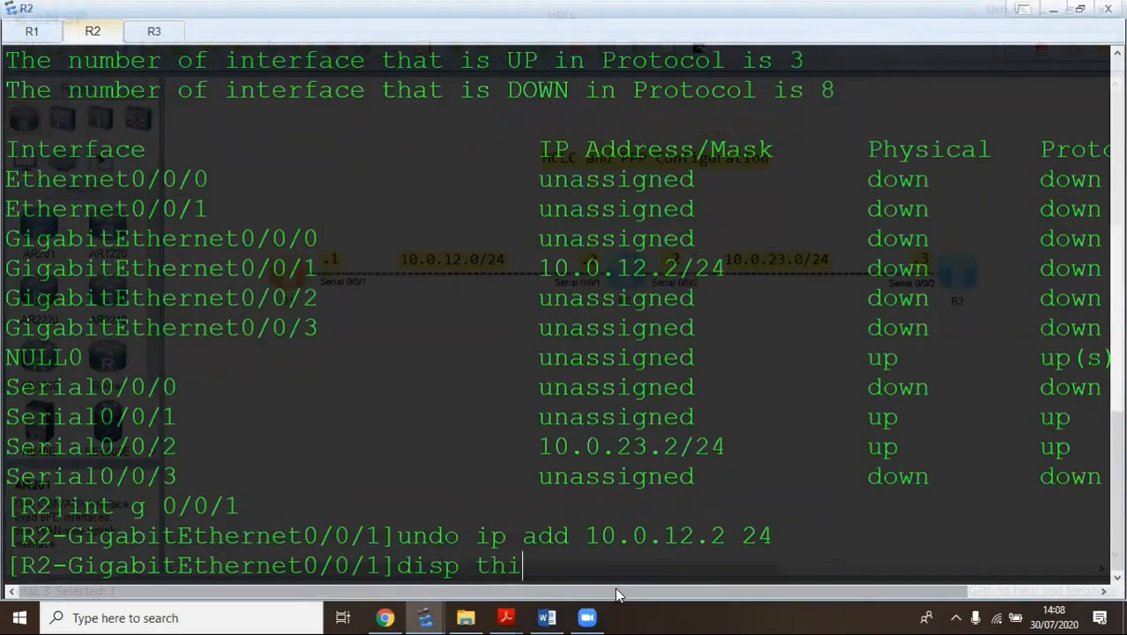
pyautogui.write('s')
pyautogui.press('Return')
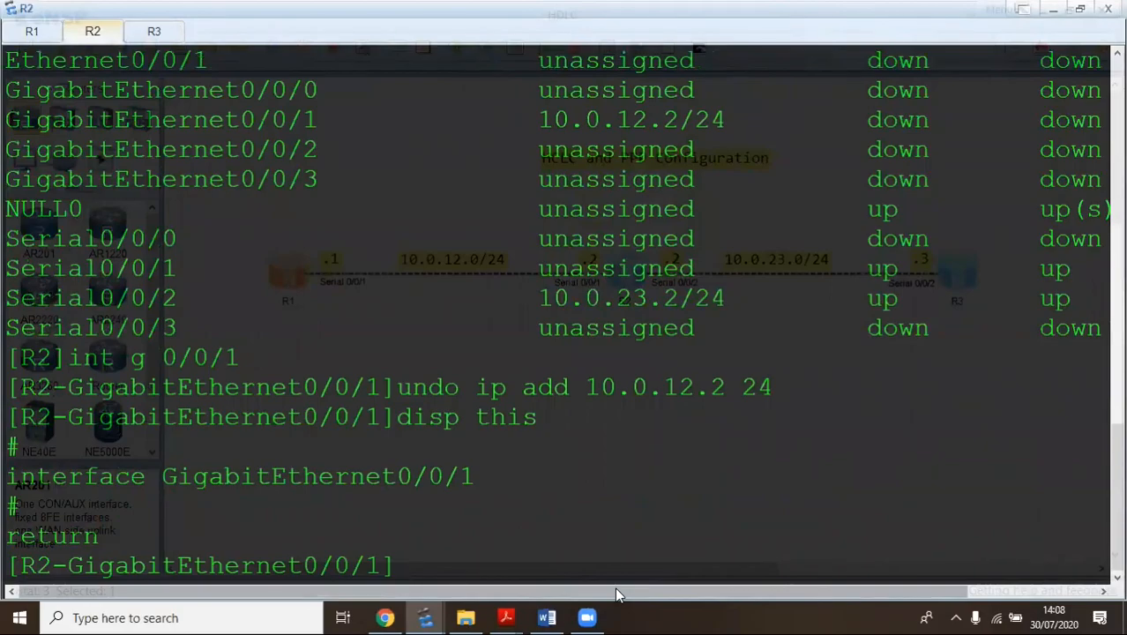
# Assign 10.0.12.2/24 to R2's Serial0/0/1 and leave the interface view
pyautogui.write('int ')
pyautogui.write('2')
pyautogui.press('BackSpace')
pyautogui.press('BackSpace')
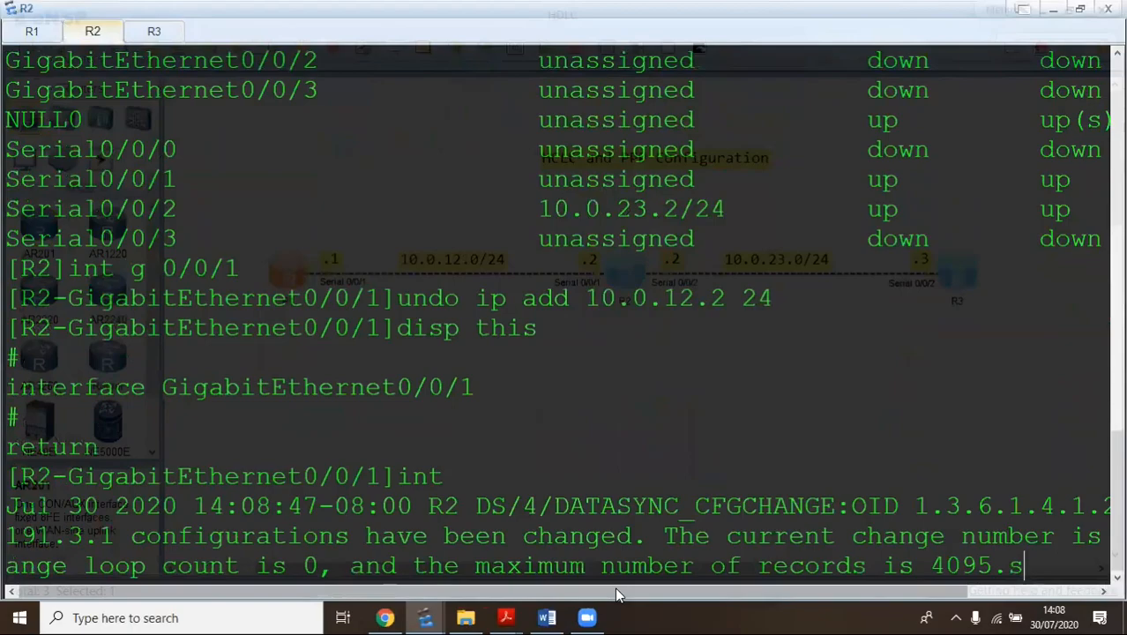
pyautogui.press('Tab')
pyautogui.press('BackSpace')
pyautogui.press('BackSpace')
pyautogui.press('BackSpace')
pyautogui.press('BackSpace')
pyautogui.press('BackSpace')
pyautogui.press('BackSpace')
pyautogui.press('BackSpace')
pyautogui.press('BackSpace')
pyautogui.press('BackSpace')
pyautogui.press('BackSpace')
pyautogui.press('BackSpace')
pyautogui.press('BackSpace')
pyautogui.press('BackSpace')
pyautogui.press('BackSpace')
pyautogui.press('BackSpace')
pyautogui.press('BackSpace')
pyautogui.press('BackSpace')
pyautogui.press('BackSpace')
pyautogui.press('BackSpace')
pyautogui.press('BackSpace')
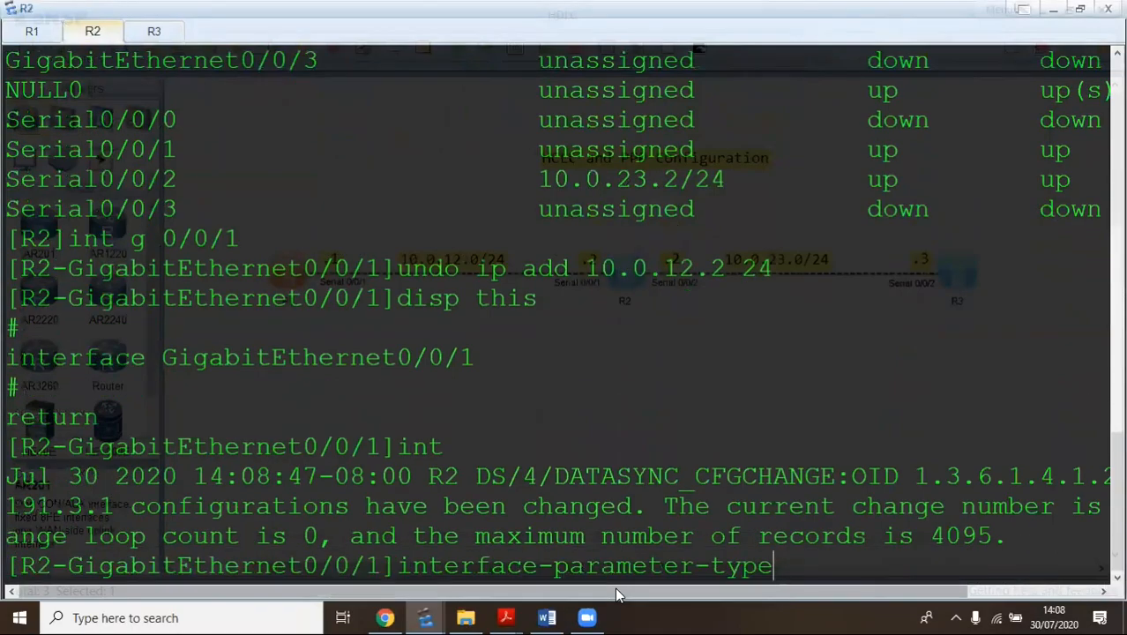
pyautogui.write('t ')
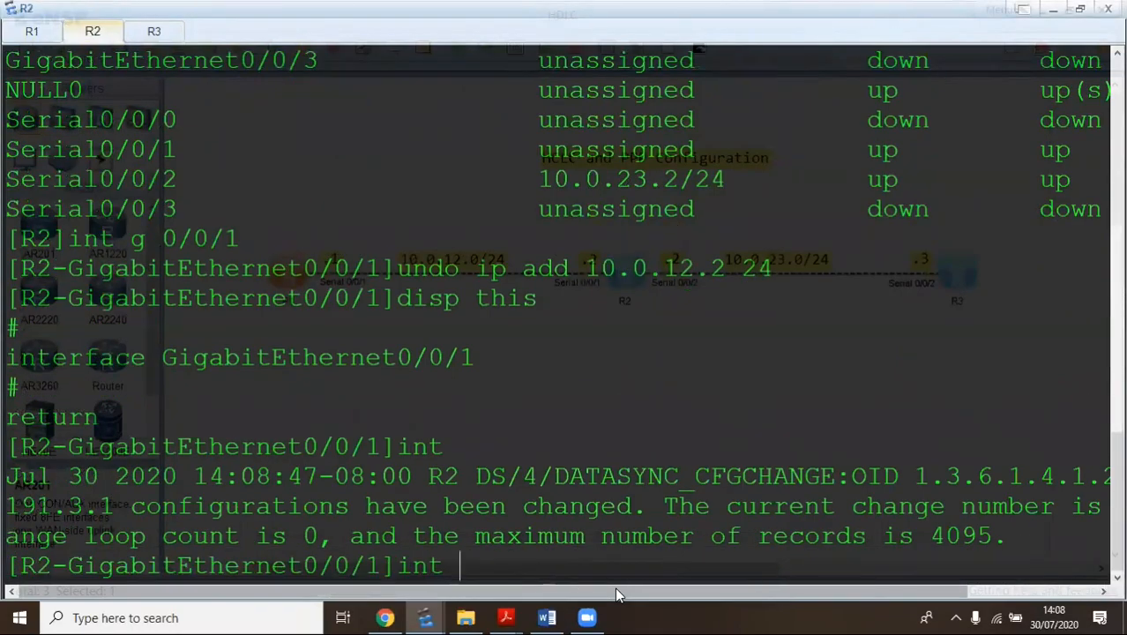
pyautogui.write('s 0/0/1')
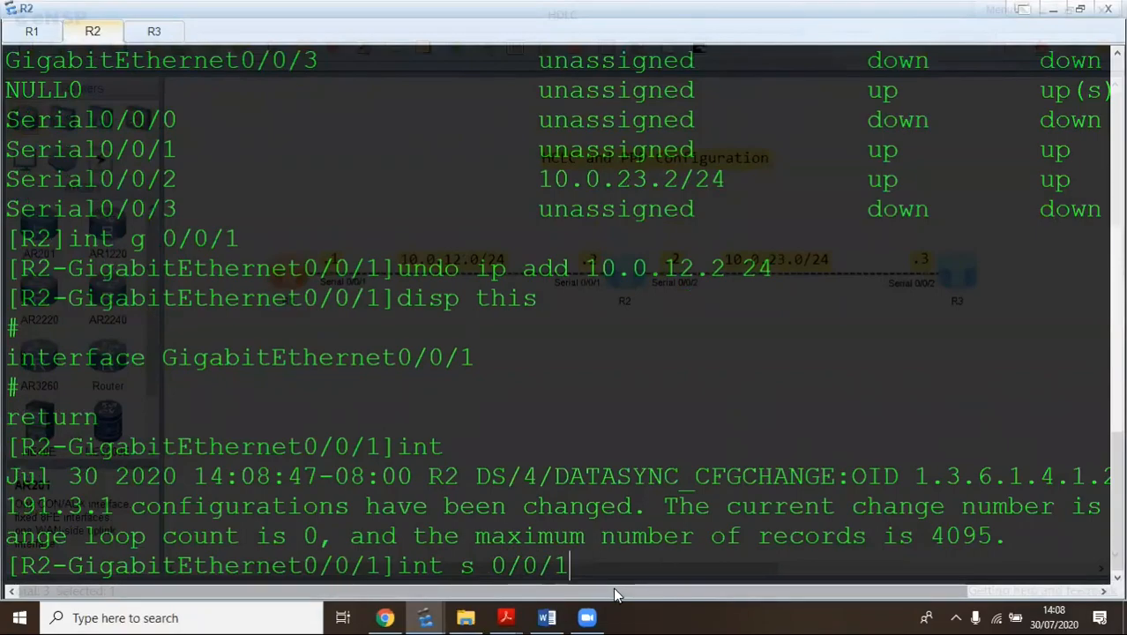
pyautogui.press('Return')
pyautogui.write('ip add ')
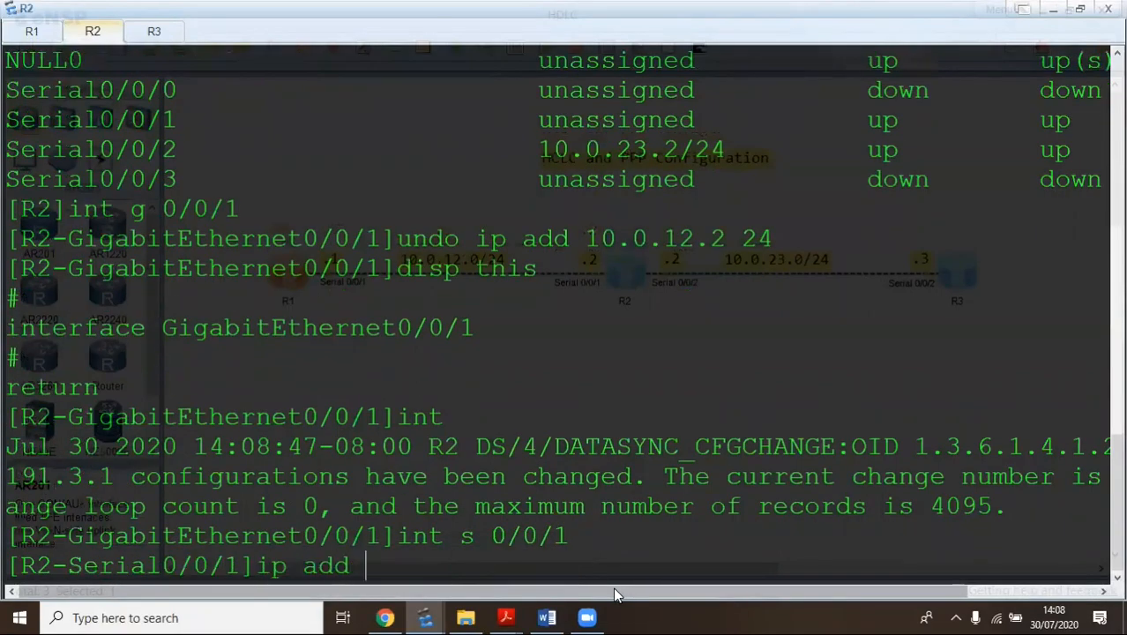
pyautogui.write('10.0.12.2 24')
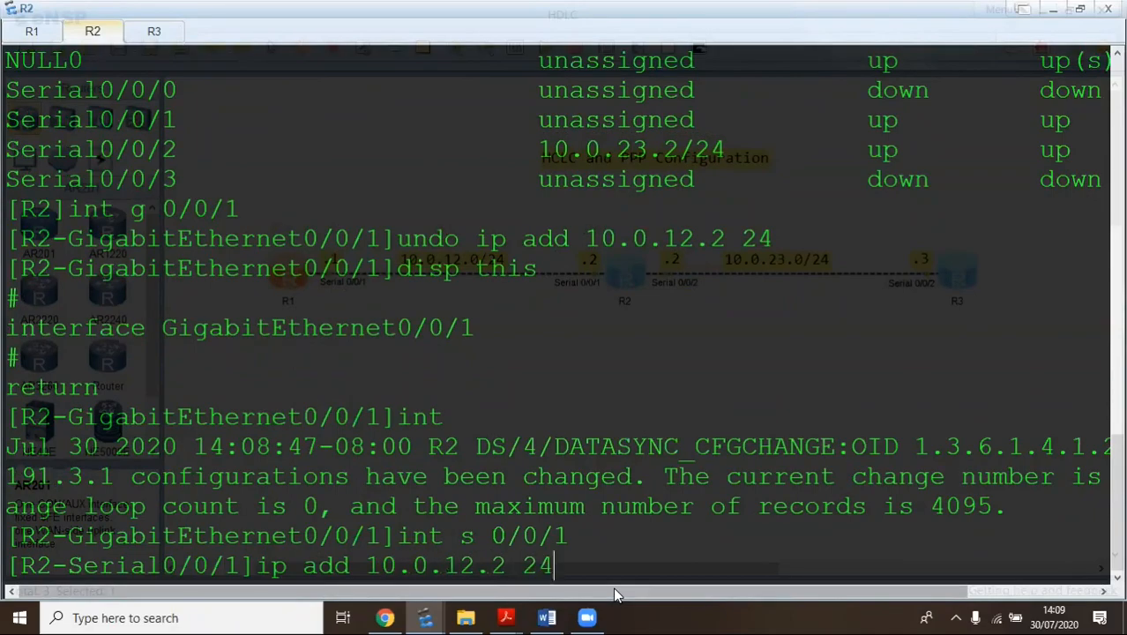
pyautogui.press('Return')
pyautogui.press('Return')
pyautogui.press('Return')
pyautogui.press('Return')
pyautogui.press('Return')
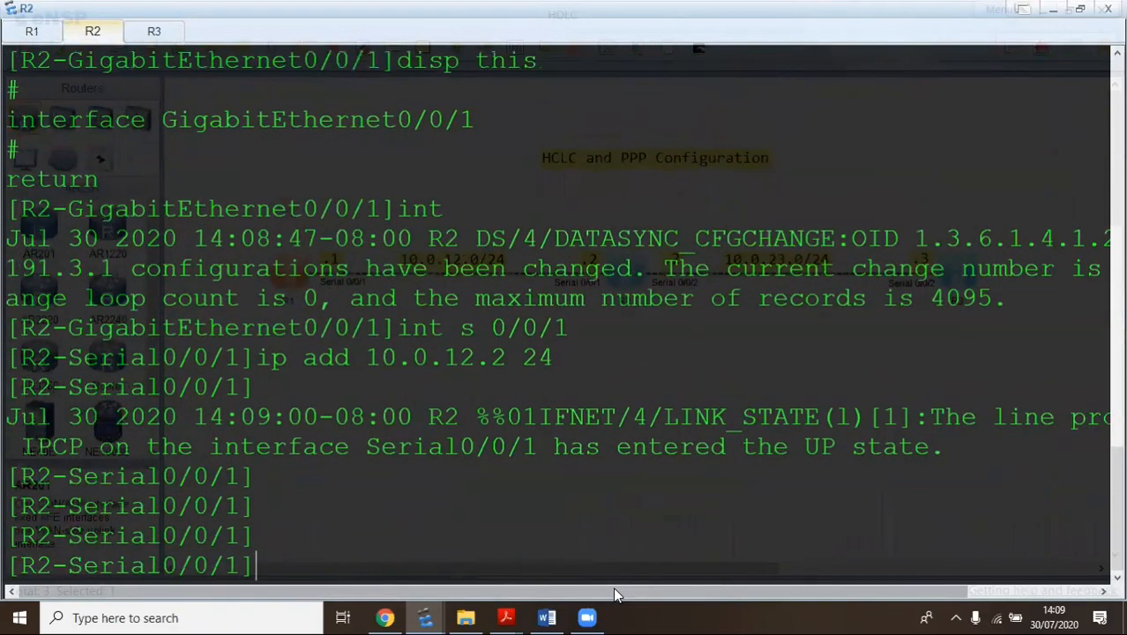
pyautogui.write('q')
pyautogui.press('Return')
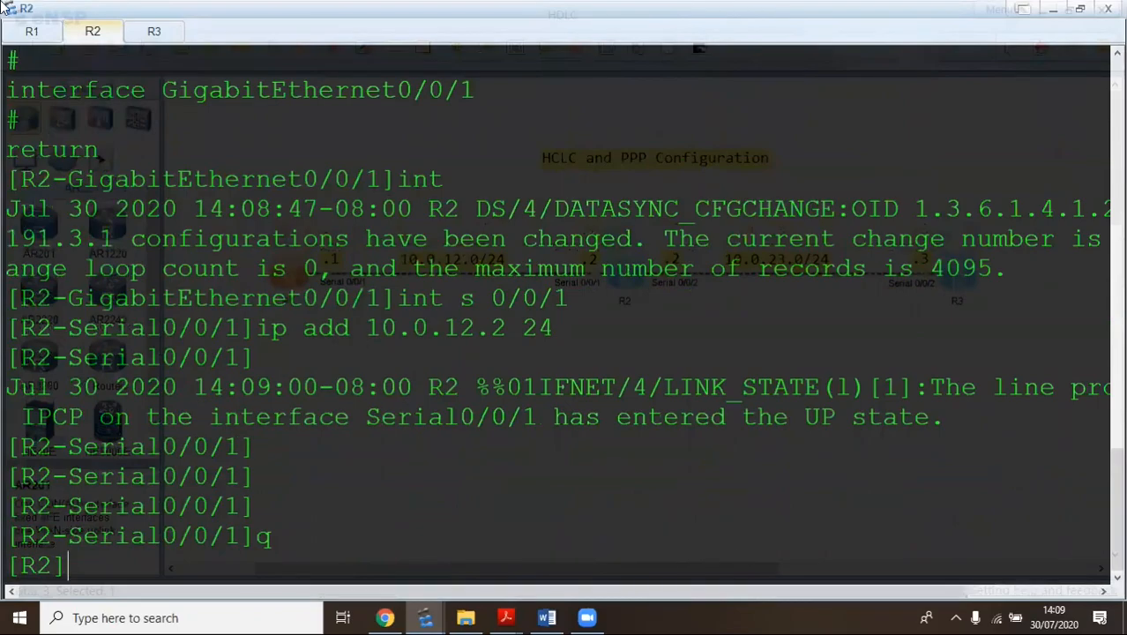
# On R1's console, re-run the earlier ping to R2's address 10.0.12.2
pyautogui.click(34, 35)
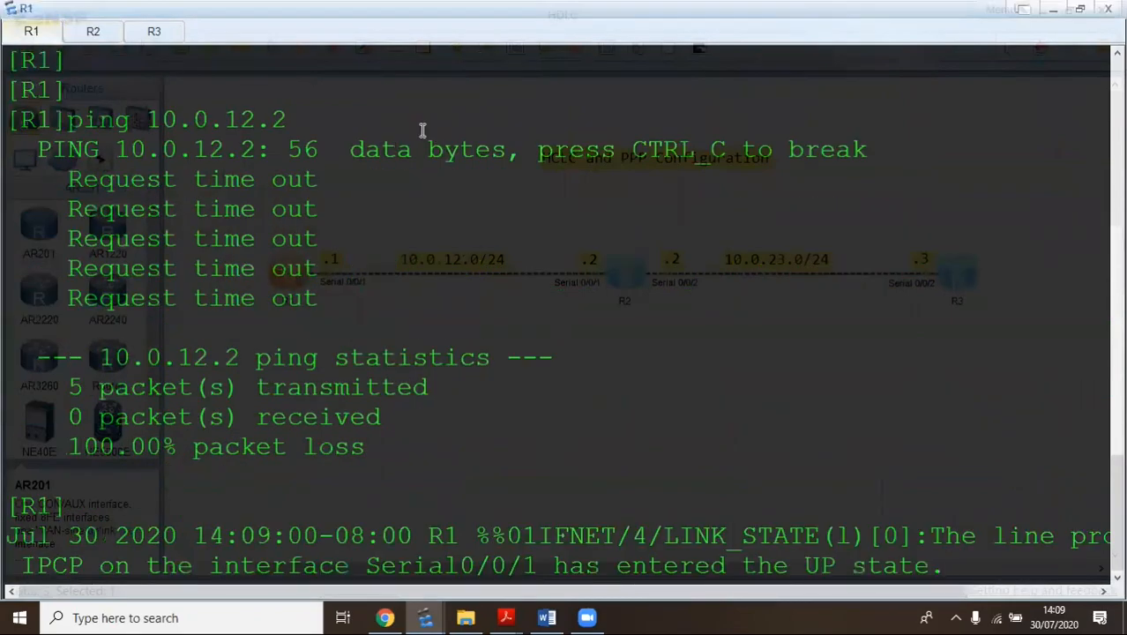
pyautogui.press('Return')
pyautogui.press('Up')
pyautogui.press('Return')
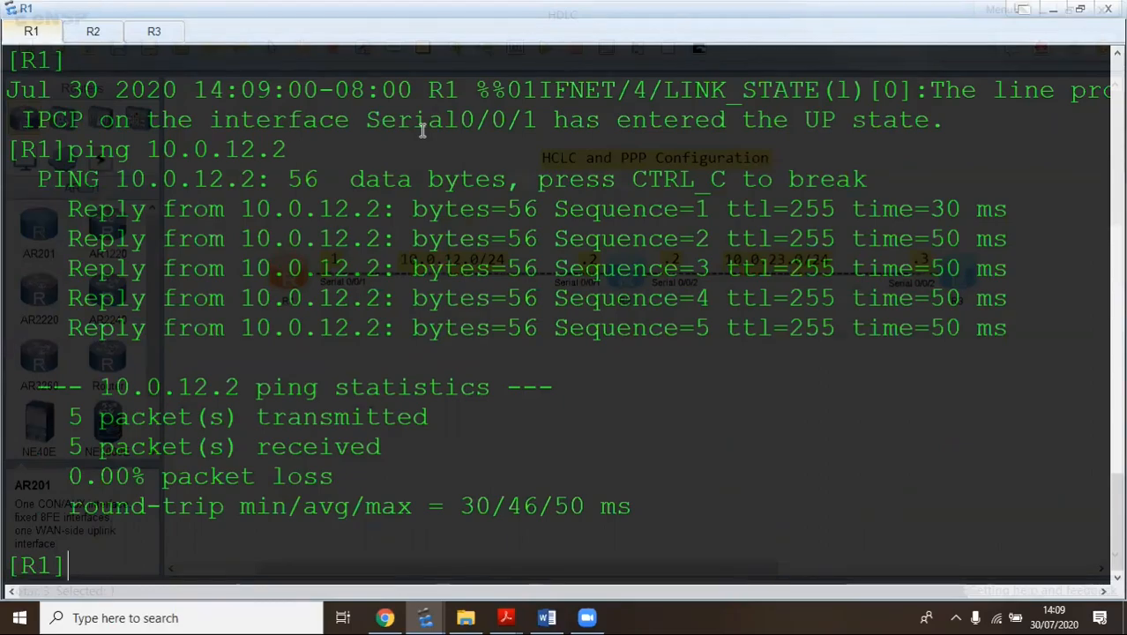
# Display R1's Serial0/0/1 interface details, correcting the first failed attempt of the command
pyautogui.write('disp ')
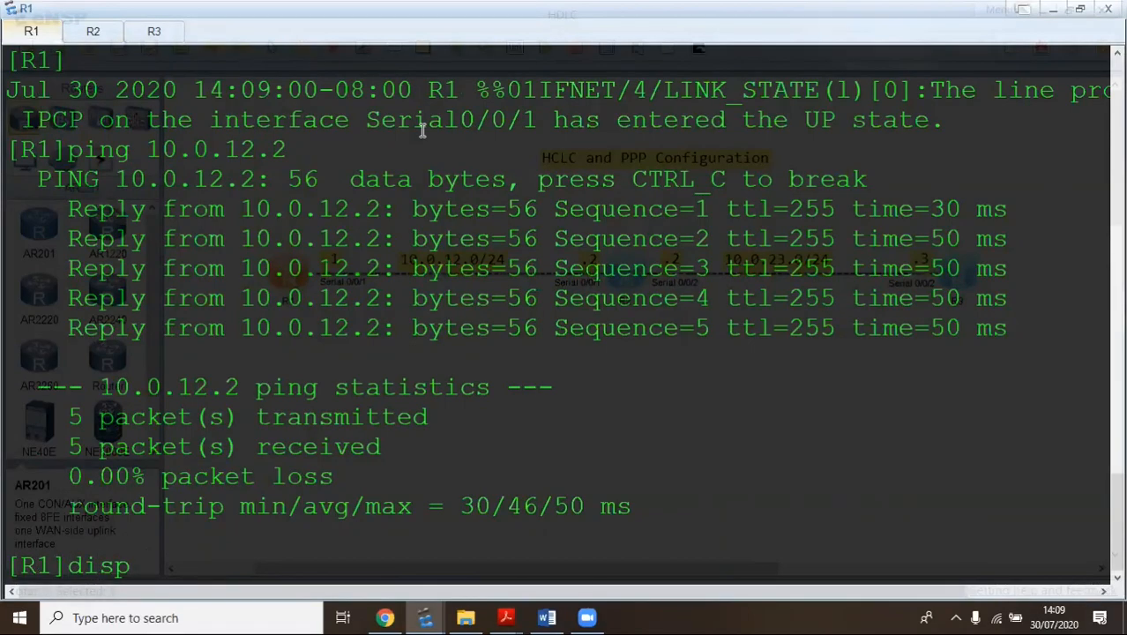
pyautogui.write('int s 0/0/1')
pyautogui.press('Return')
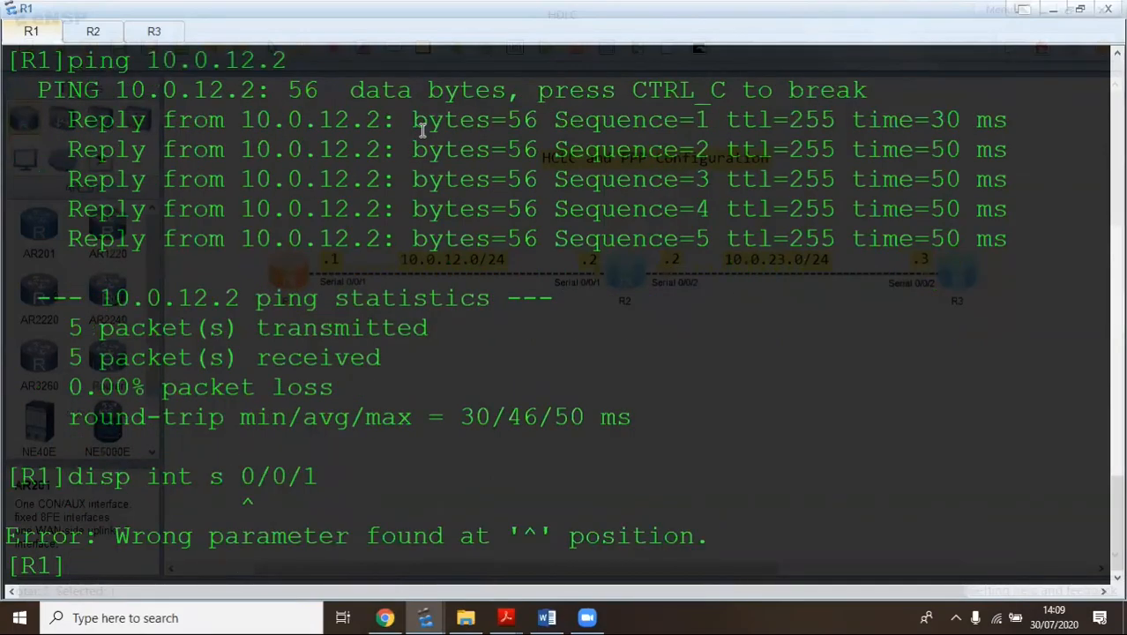
pyautogui.press('Up')
pyautogui.press('Left')
pyautogui.press('Left')
pyautogui.press('Left')
pyautogui.press('Left')
pyautogui.press('Left')
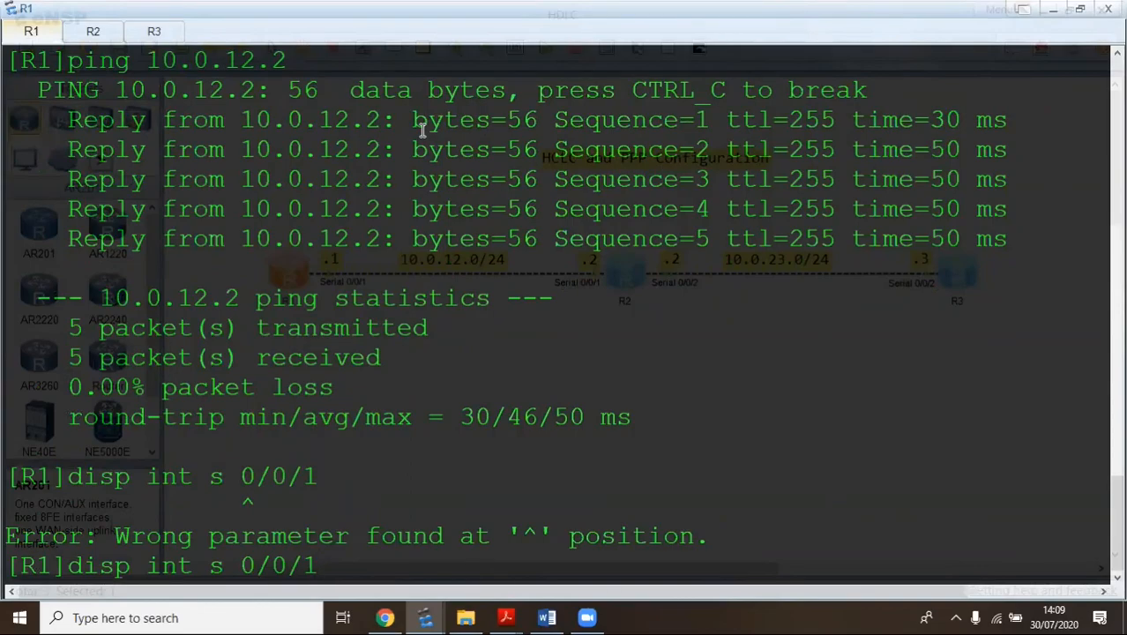
pyautogui.press('Right')
pyautogui.press('Right')
pyautogui.press('Right')
pyautogui.press('Right')
pyautogui.press('Right')
pyautogui.press('BackSpace')
pyautogui.press('BackSpace')
pyautogui.press('BackSpace')
pyautogui.press('BackSpace')
pyautogui.press('BackSpace')
pyautogui.press('BackSpace')
pyautogui.press('Tab')
pyautogui.write('0/0/1')
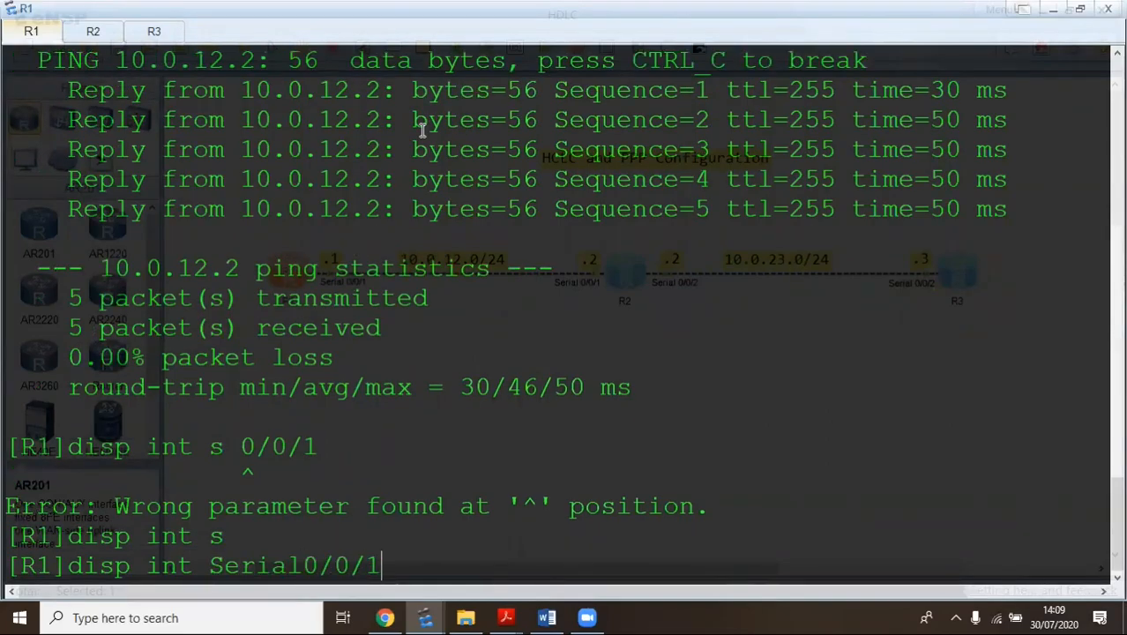
pyautogui.press('Return')
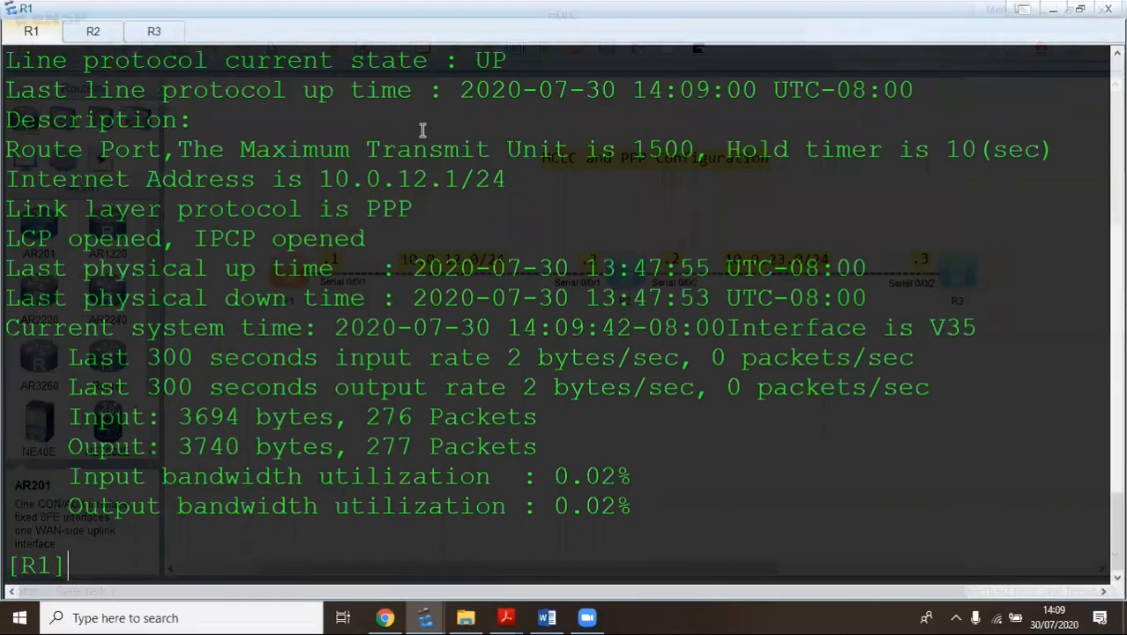
# Highlight the current state UP, line protocol UP, link layer protocol PPP and LCP opened lines
pyautogui.scroll(1, 259, 220)
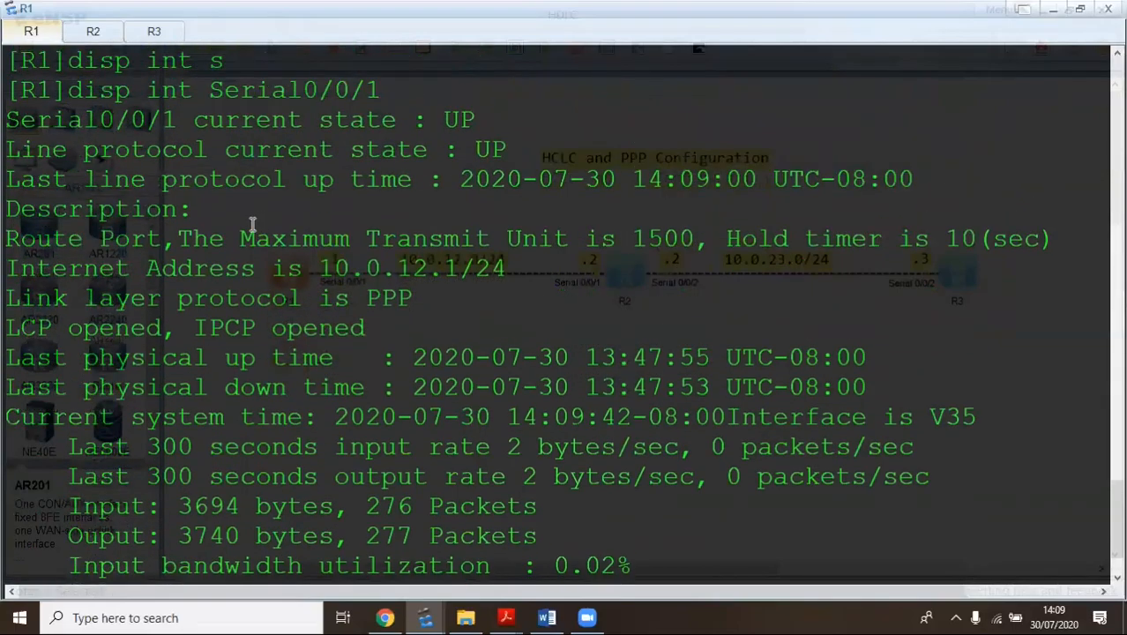
pyautogui.scroll(1, 252, 225)
pyautogui.moveTo(485, 206); pyautogui.dragTo(474, 203)
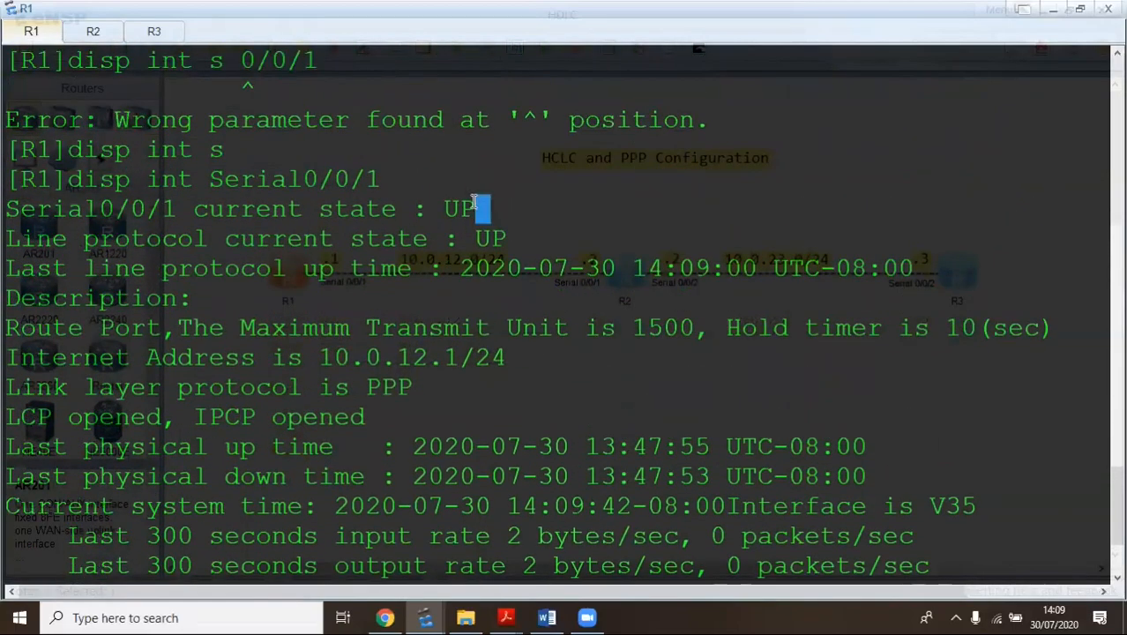
pyautogui.tripleClick(475, 203)
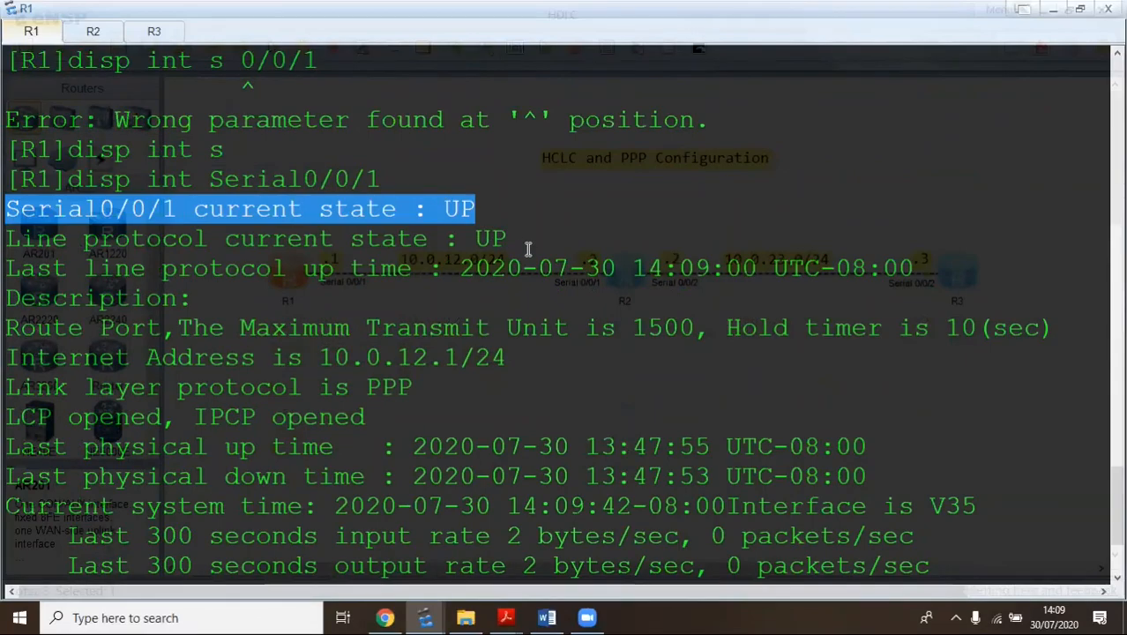
pyautogui.moveTo(520, 241); pyautogui.dragTo(9, 231)
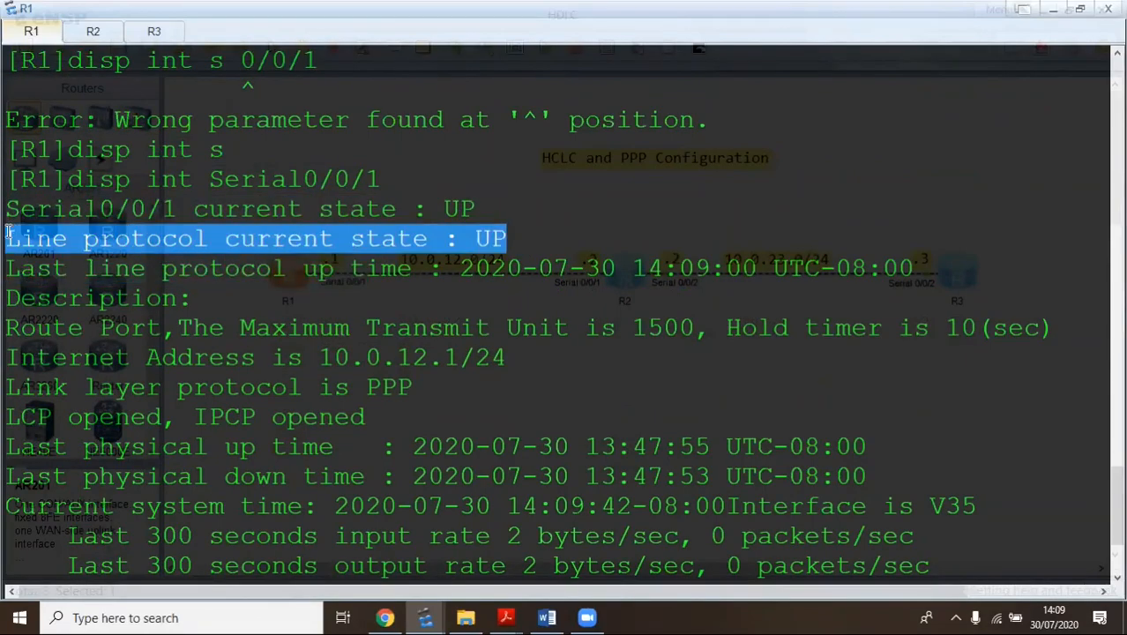
pyautogui.scroll(-1, 481, 245)
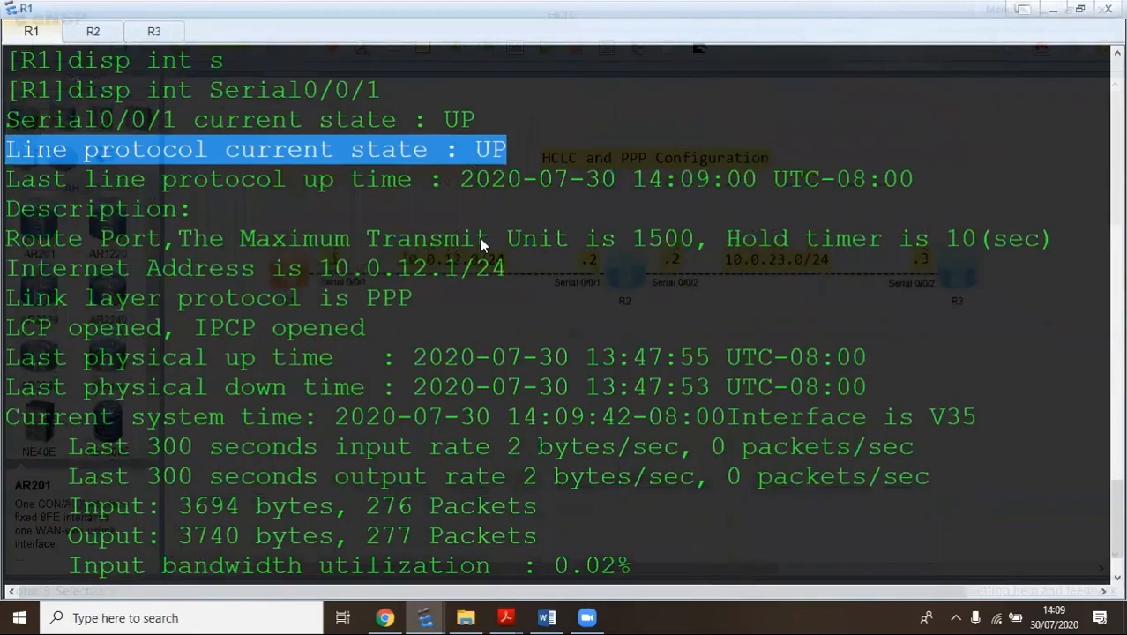
pyautogui.scroll(-2, 477, 245)
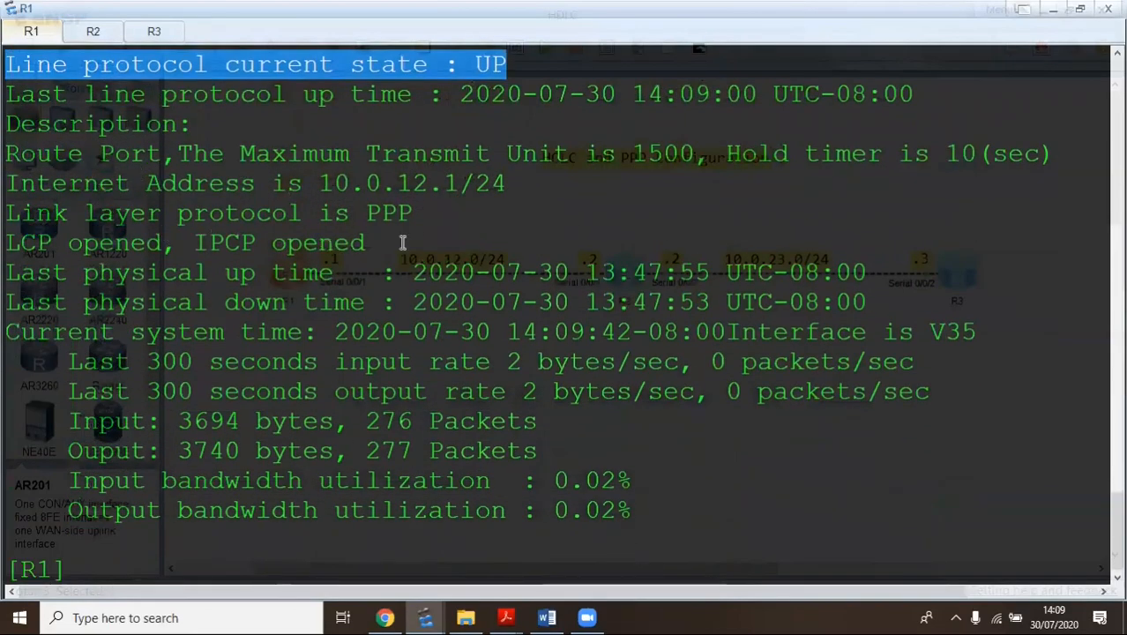
pyautogui.moveTo(411, 214); pyautogui.dragTo(4, 217)
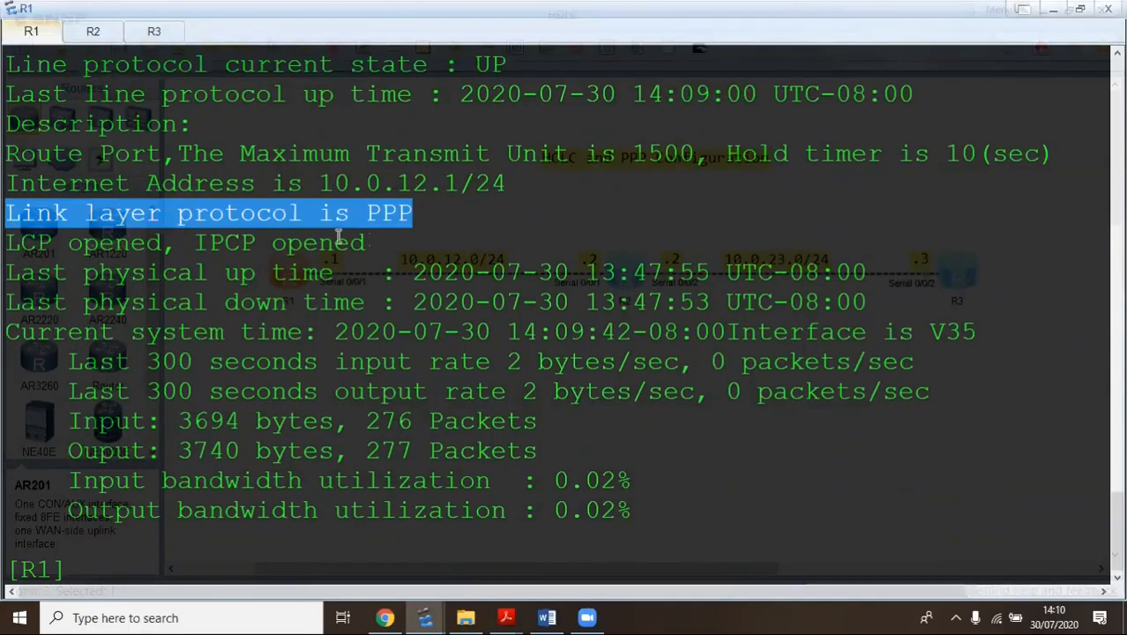
pyautogui.click(392, 219)
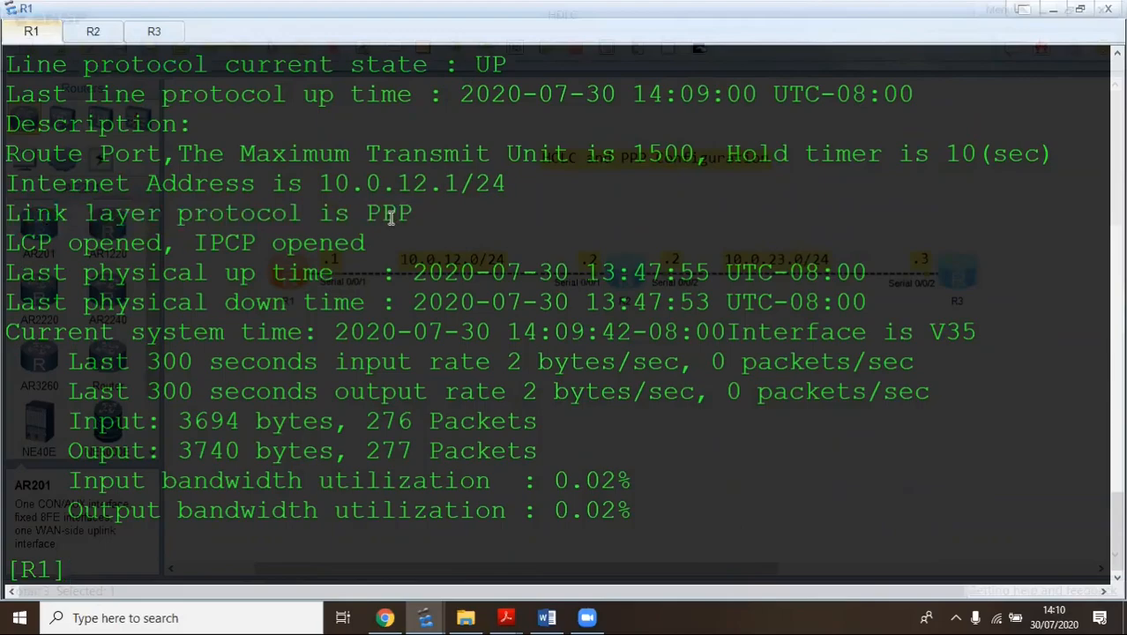
pyautogui.moveTo(382, 247); pyautogui.dragTo(4, 247)
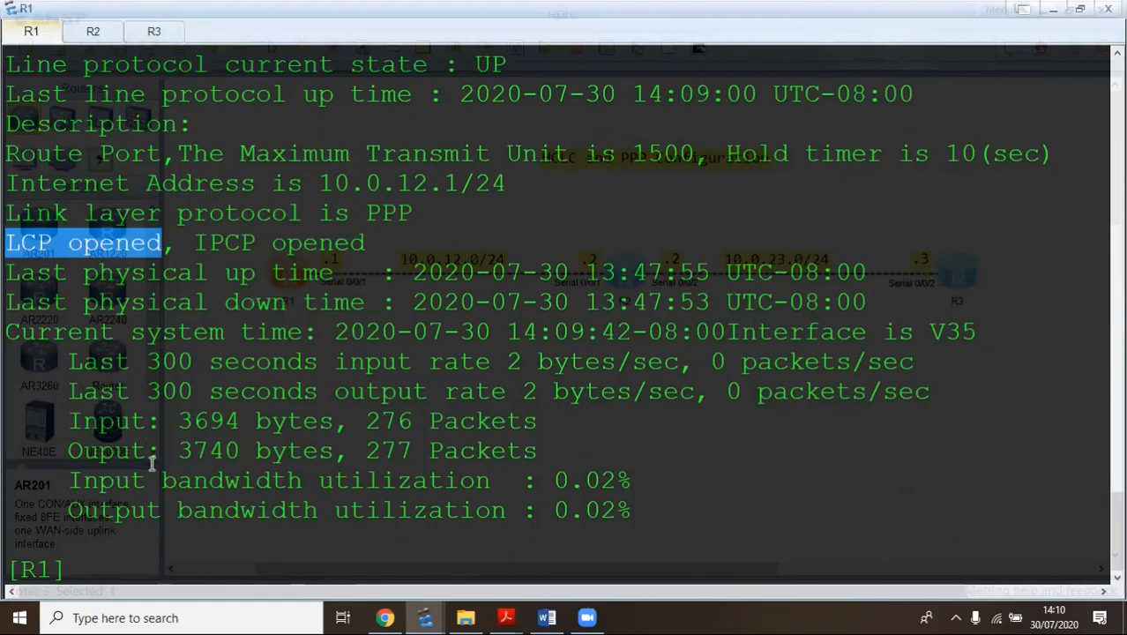
# From R2, ping 10.0.23.3 (5/5 replies, 0.00% loss), then return to R1's console
pyautogui.click(96, 33)
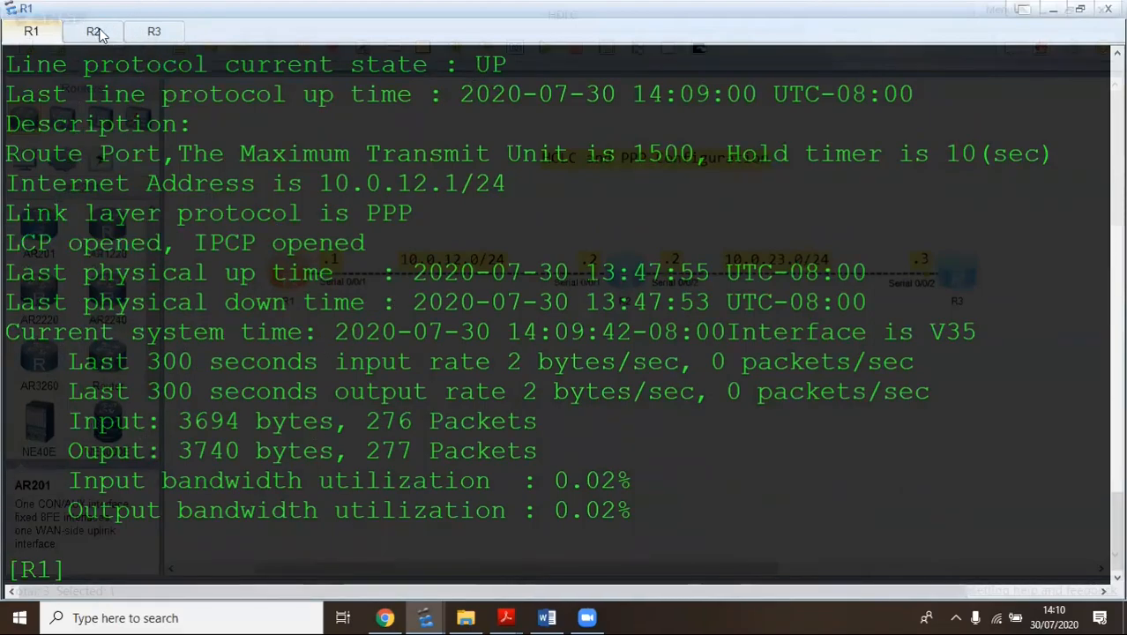
pyautogui.press('Return')
pyautogui.press('Return')
pyautogui.press('Return')
pyautogui.write('ping 10')
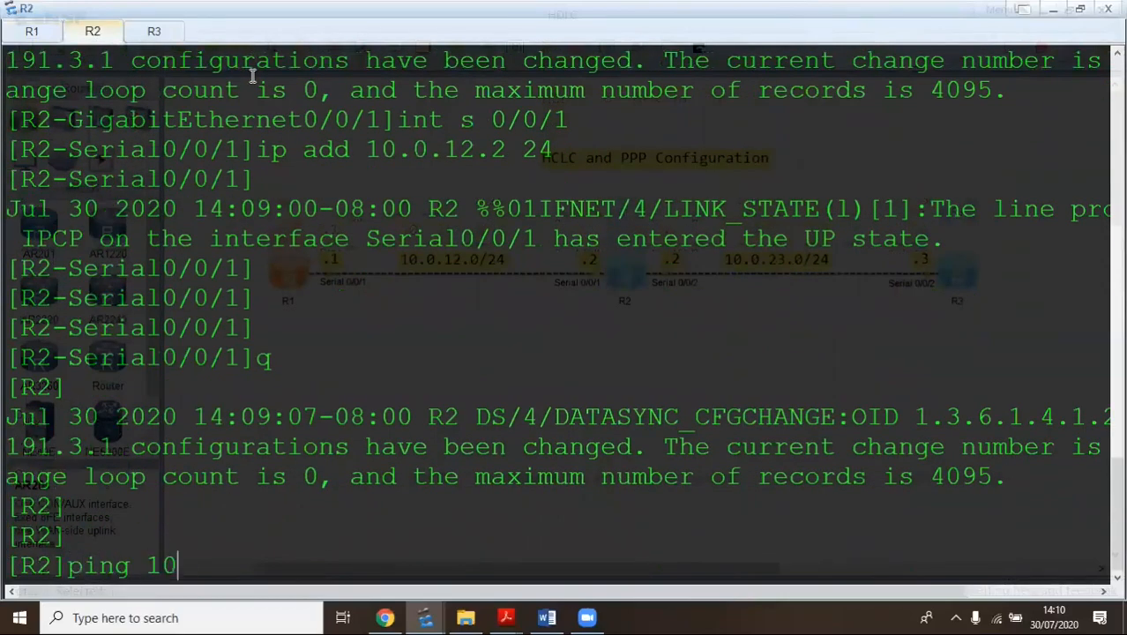
pyautogui.write('.0.23.3')
pyautogui.press('Return')
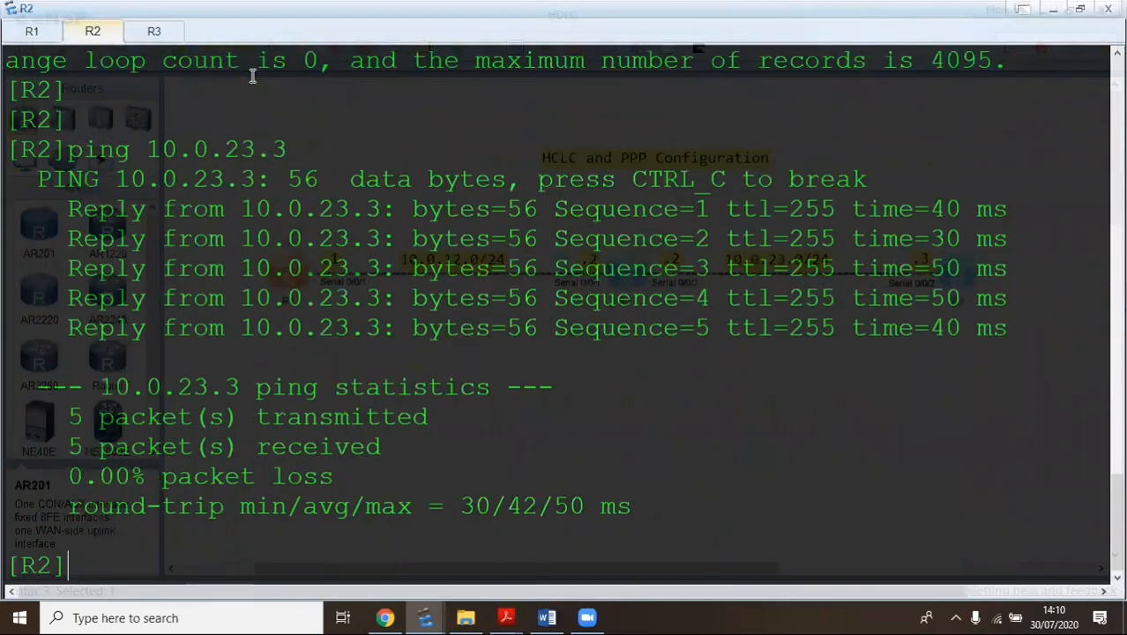
pyautogui.click(31, 31)
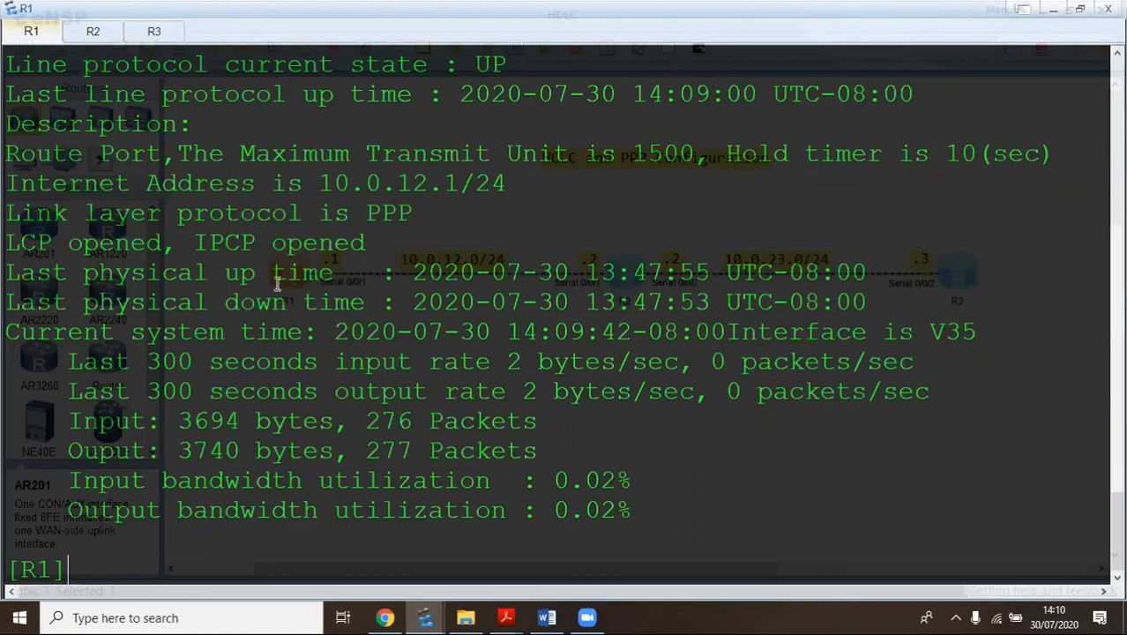
# Enter R1's Serial0/0/1 interface view and list the link-protocol options with '?'
pyautogui.write('int s 0/0/1')
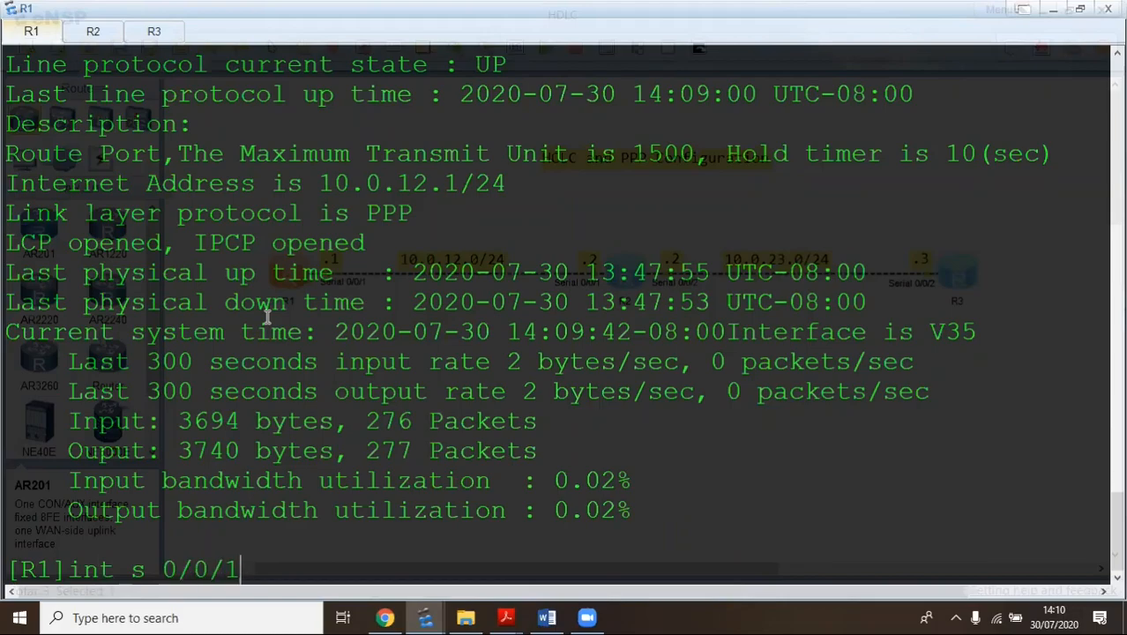
pyautogui.press('Return')
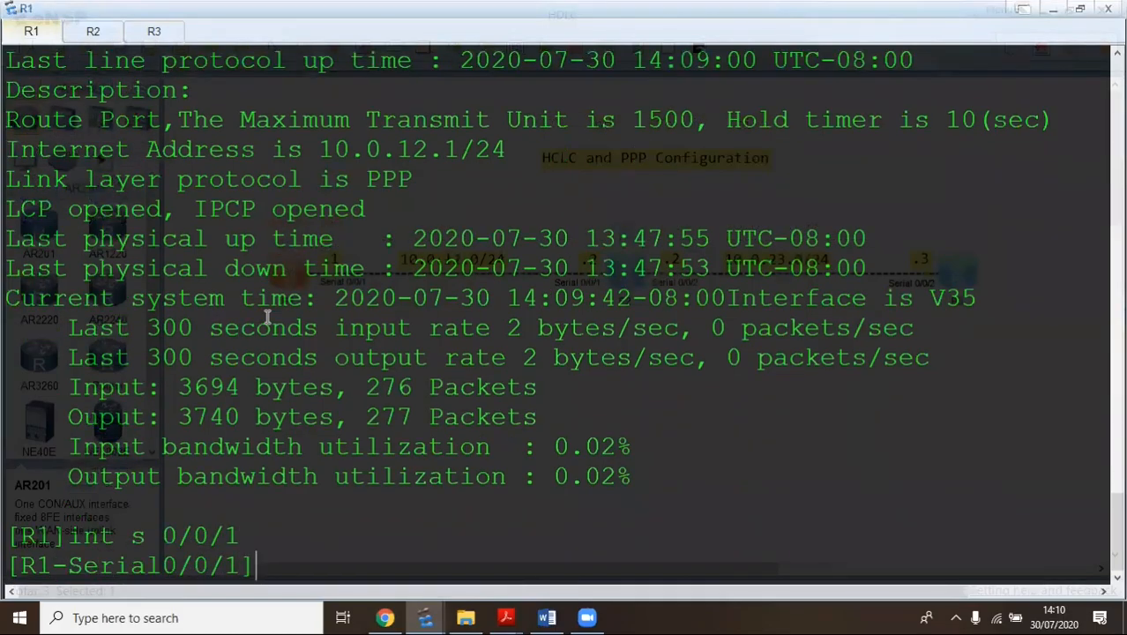
pyautogui.write('li')
pyautogui.press('Tab')
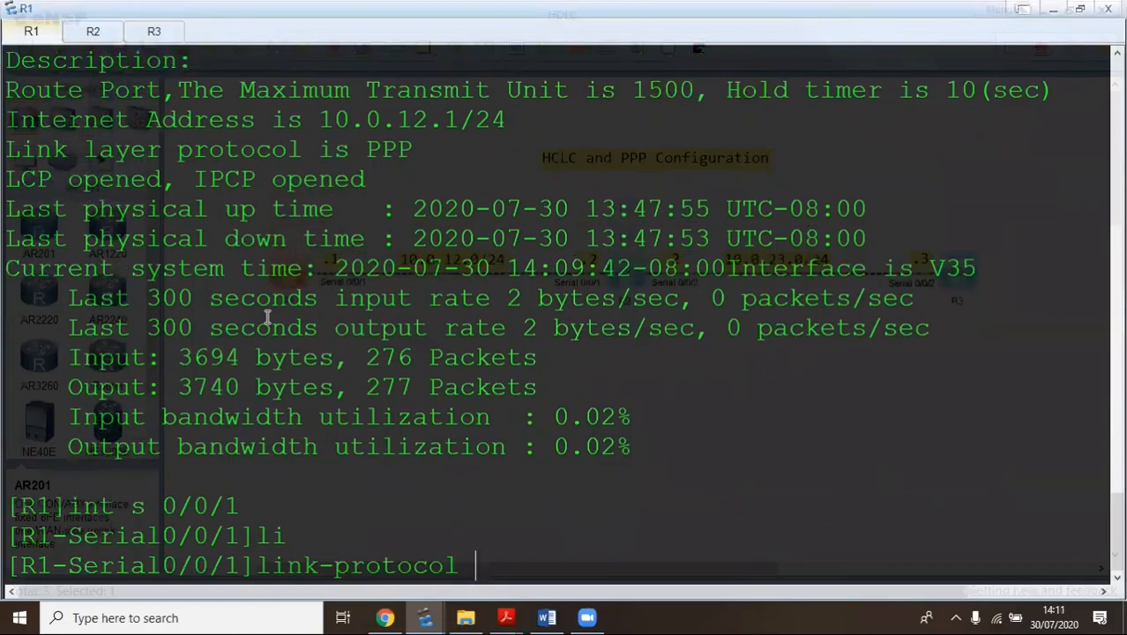
pyautogui.write('?')
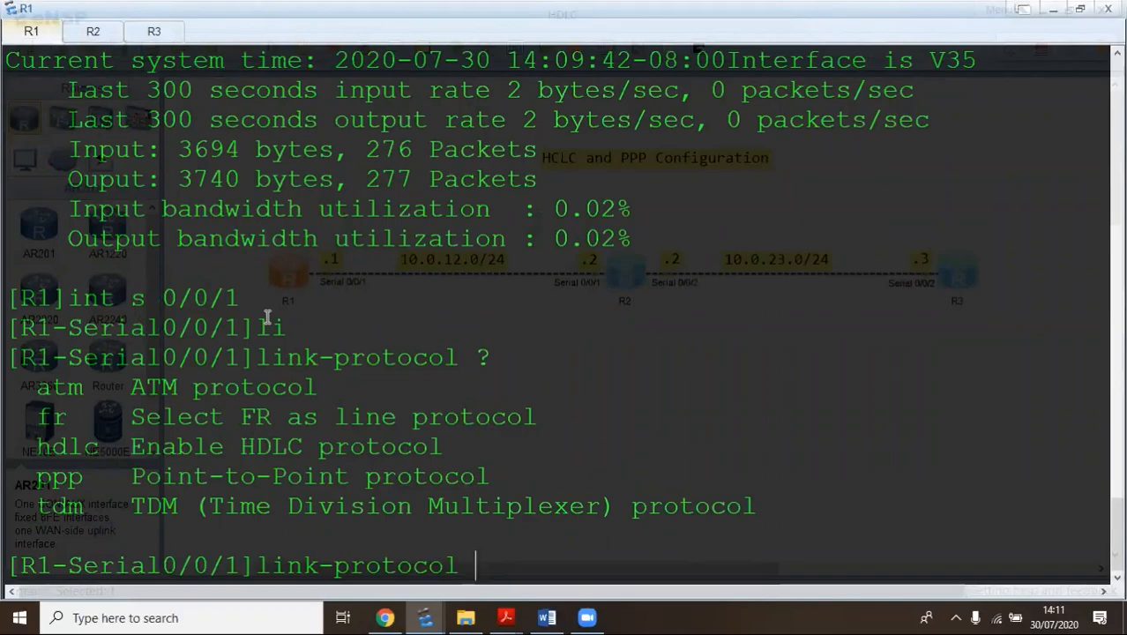
# Highlight the atm, fr, hdlc, ppp and tdm options, then type hdlc as the protocol
pyautogui.moveTo(39, 390); pyautogui.dragTo(329, 390)
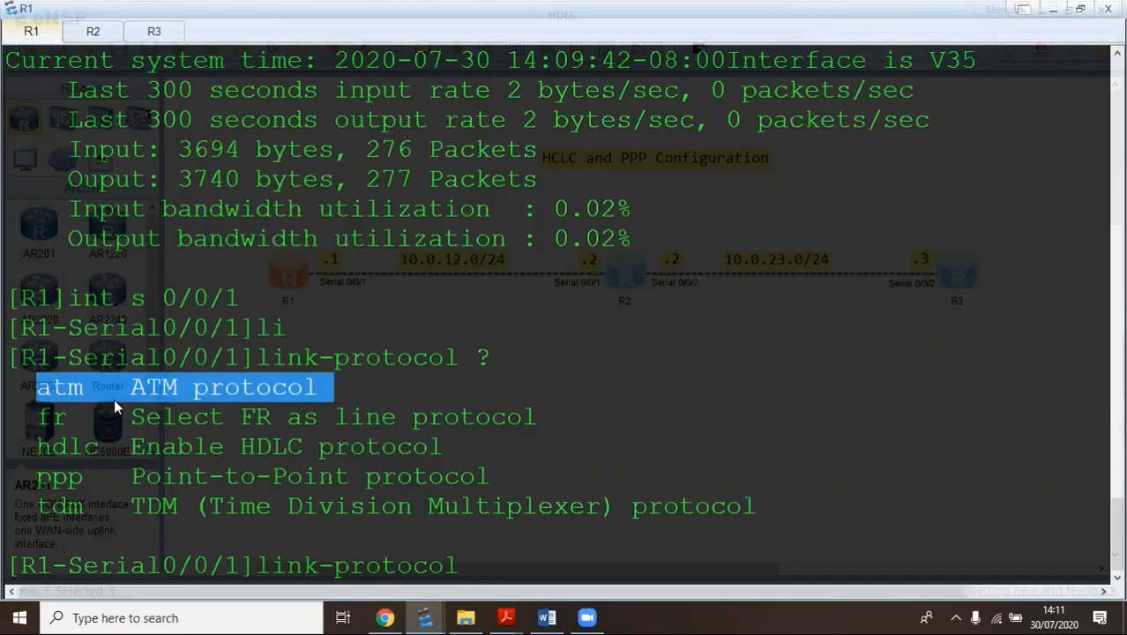
pyautogui.moveTo(40, 416); pyautogui.dragTo(503, 424)
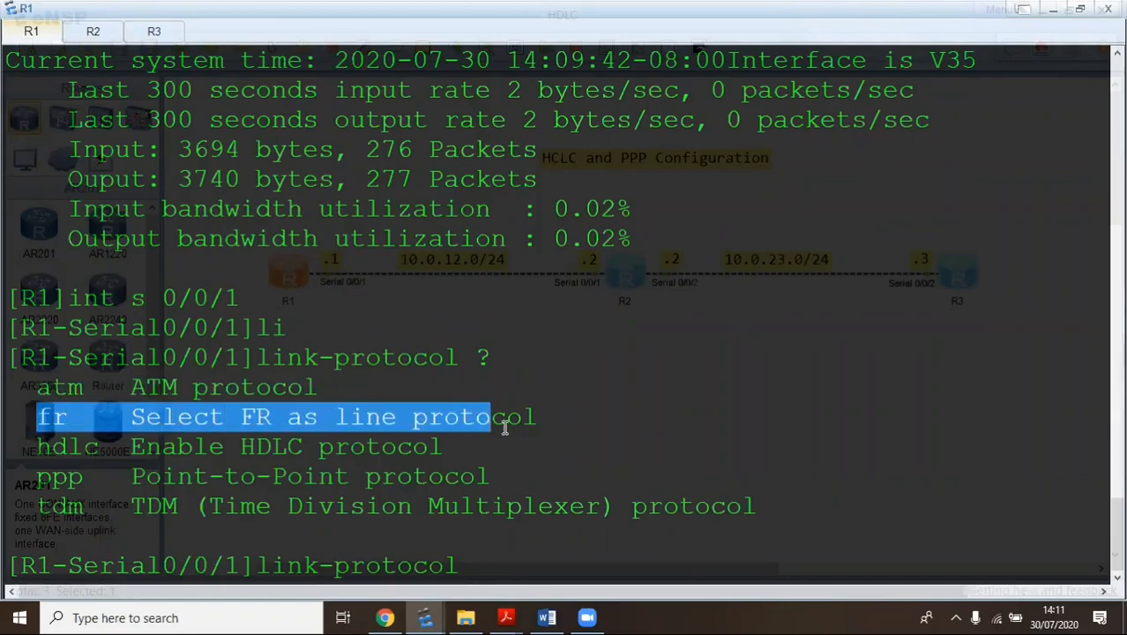
pyautogui.click(58, 407)
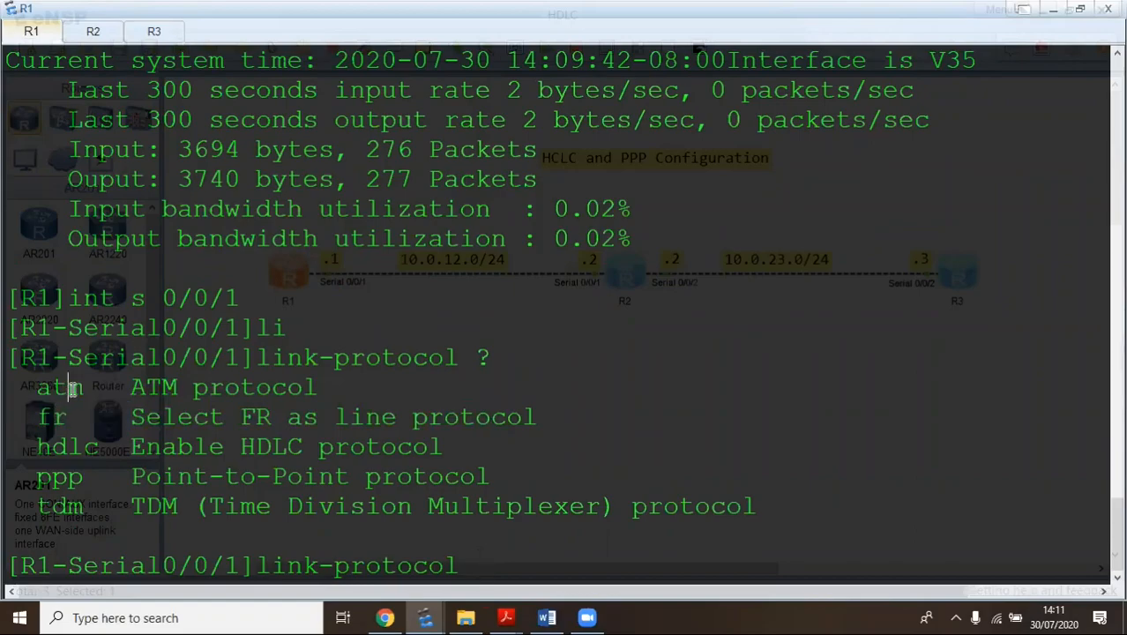
pyautogui.doubleClick(58, 417)
pyautogui.click(62, 415)
pyautogui.doubleClick(38, 447)
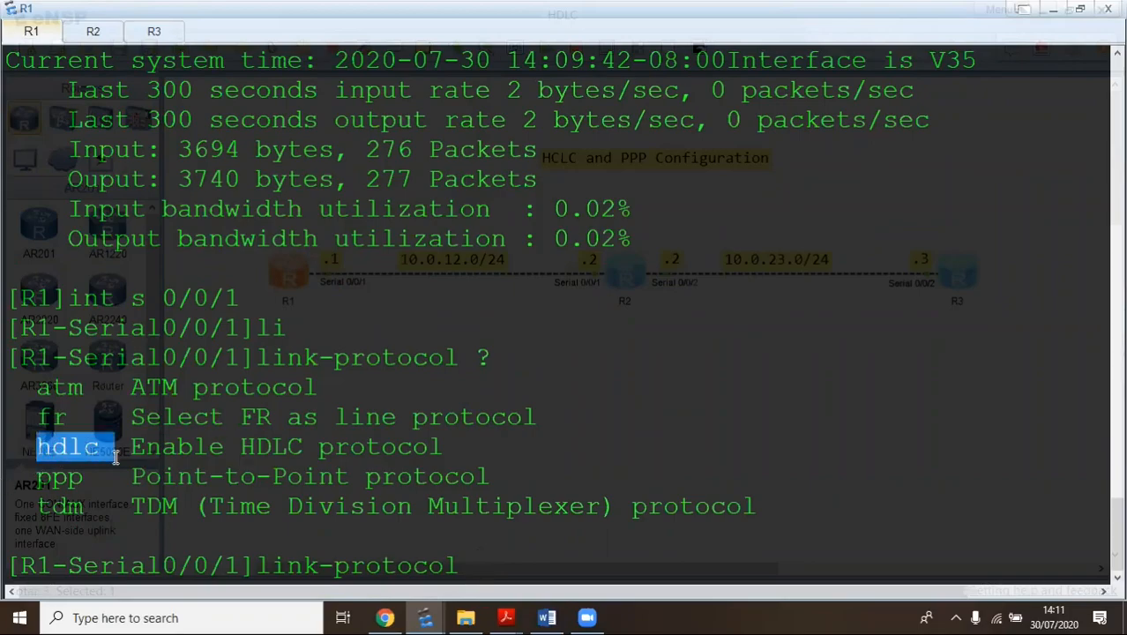
pyautogui.doubleClick(38, 480)
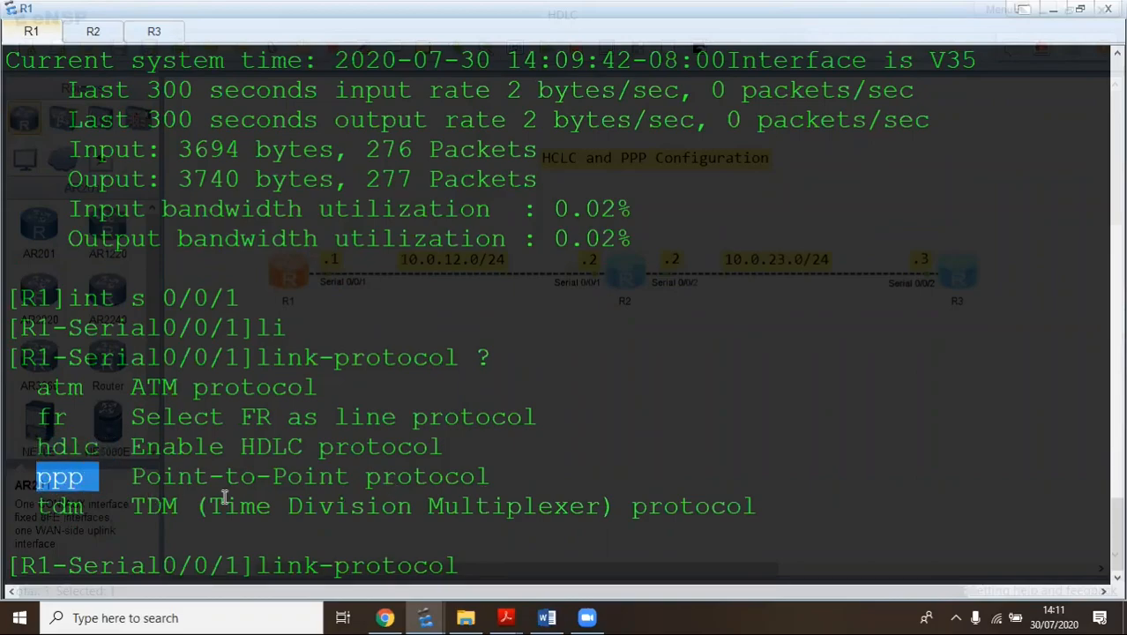
pyautogui.moveTo(212, 509); pyautogui.dragTo(606, 516)
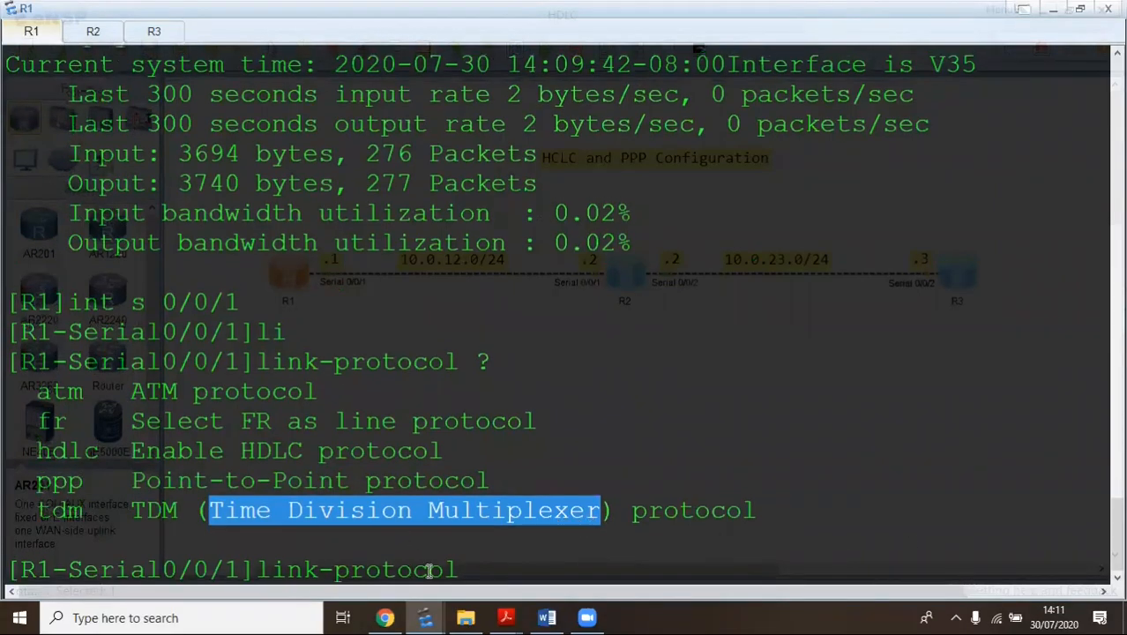
pyautogui.click(511, 570)
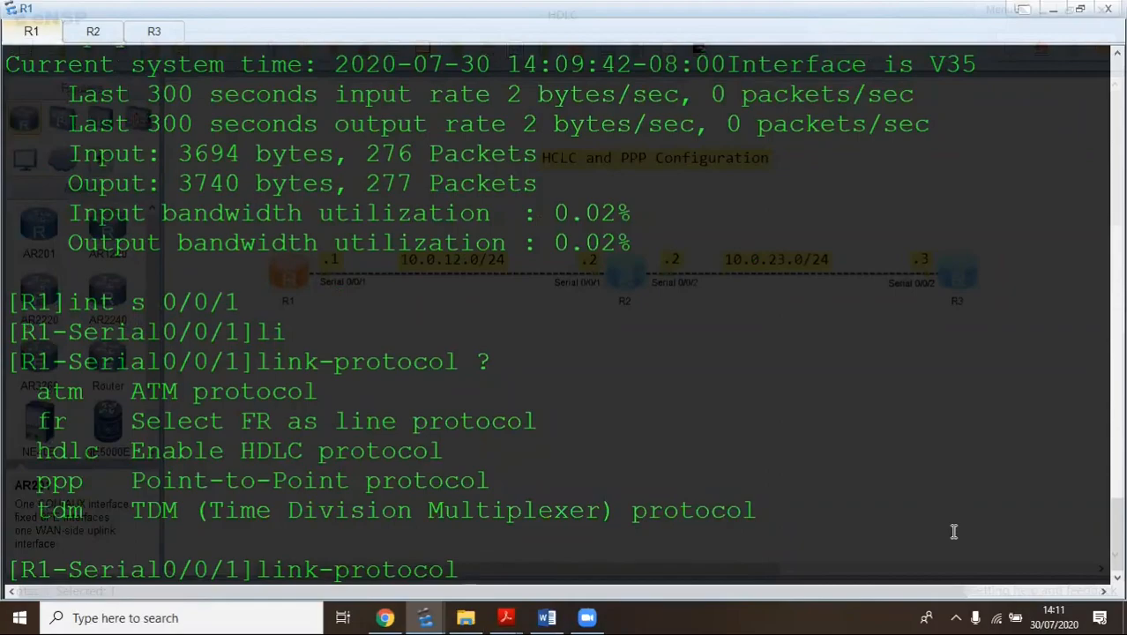
pyautogui.write('hdlc')
# Apply HDLC encapsulation on R1's Serial0/0/1, confirm with y, and return to system view
pyautogui.press('Return')
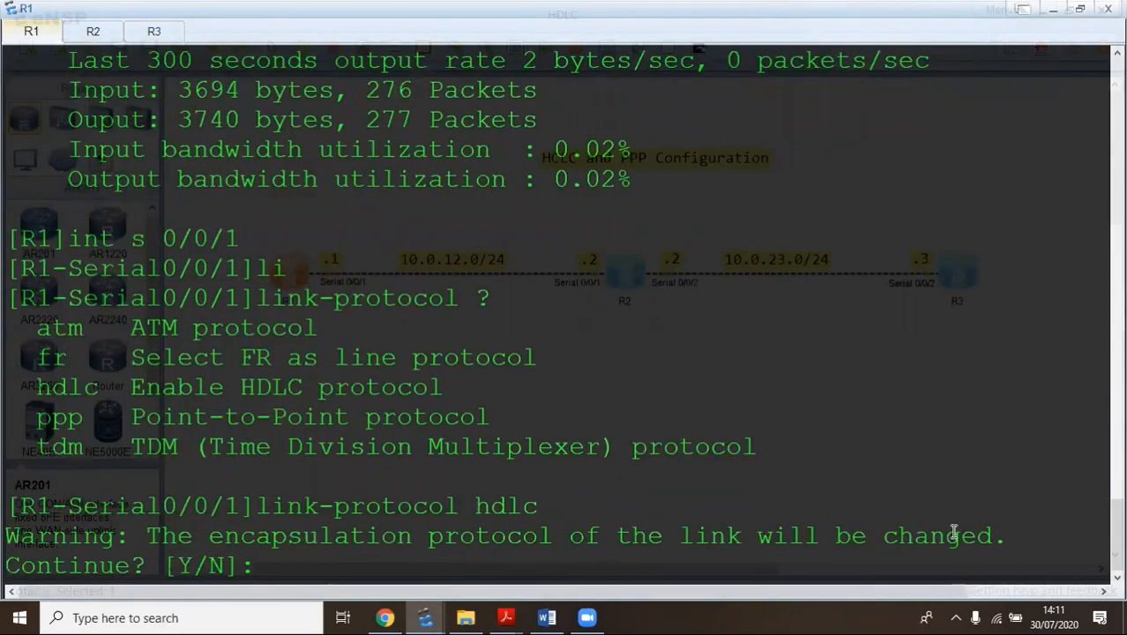
pyautogui.write('y')
pyautogui.press('Return')
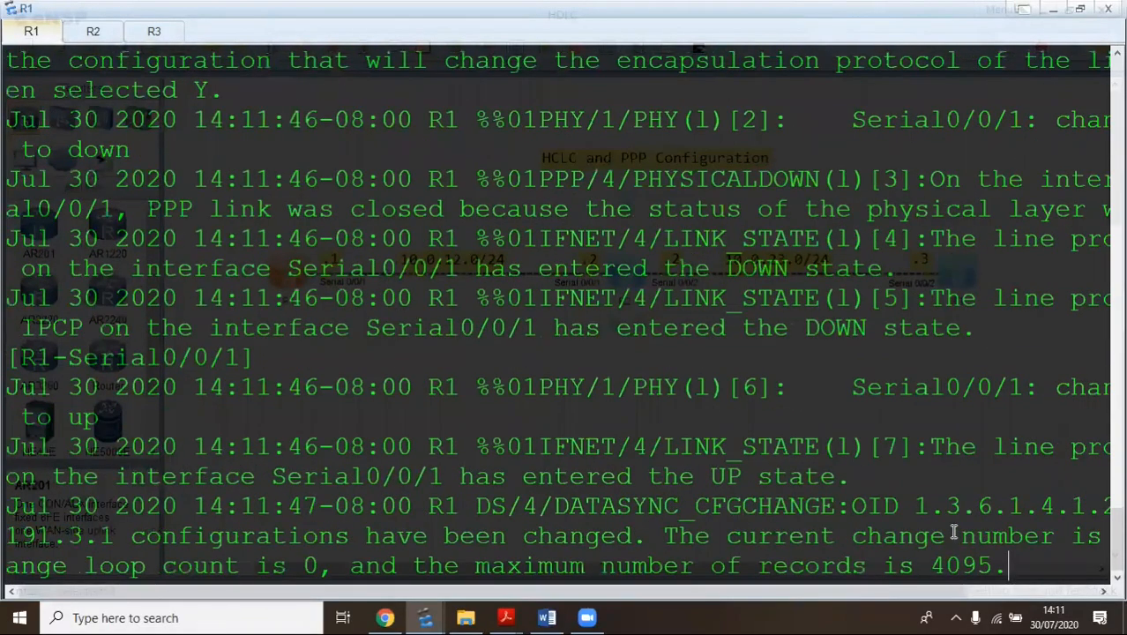
pyautogui.press('Return')
pyautogui.press('Return')
pyautogui.press('Return')
pyautogui.press('Return')
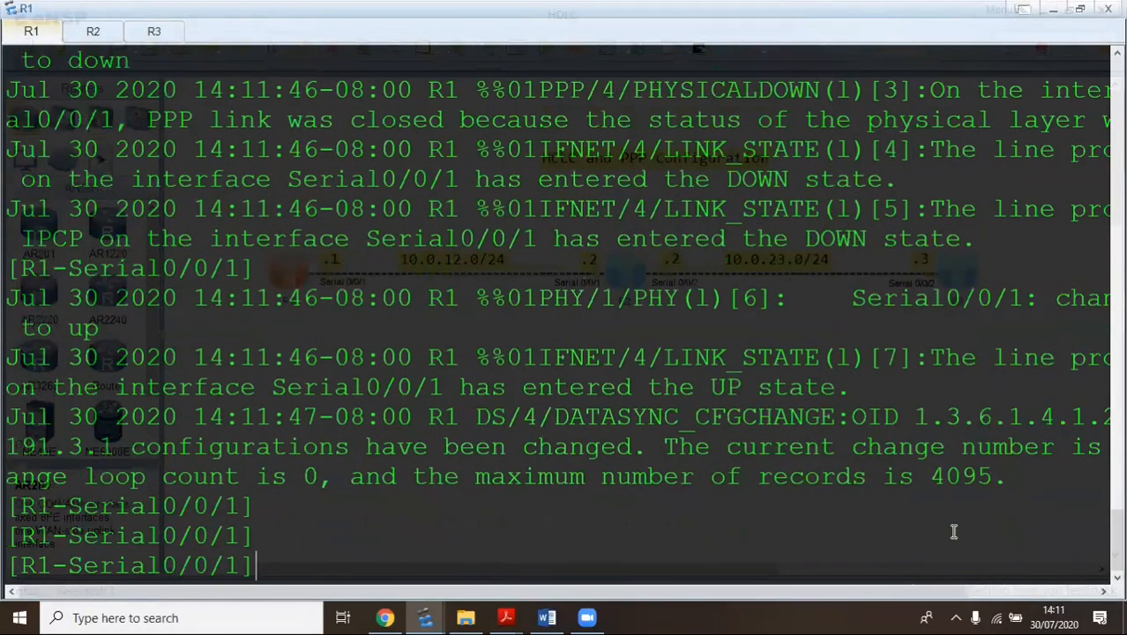
pyautogui.write('q')
pyautogui.press('Return')
pyautogui.press('Return')
pyautogui.press('Return')
pyautogui.press('Return')
pyautogui.press('Return')
pyautogui.press('Return')
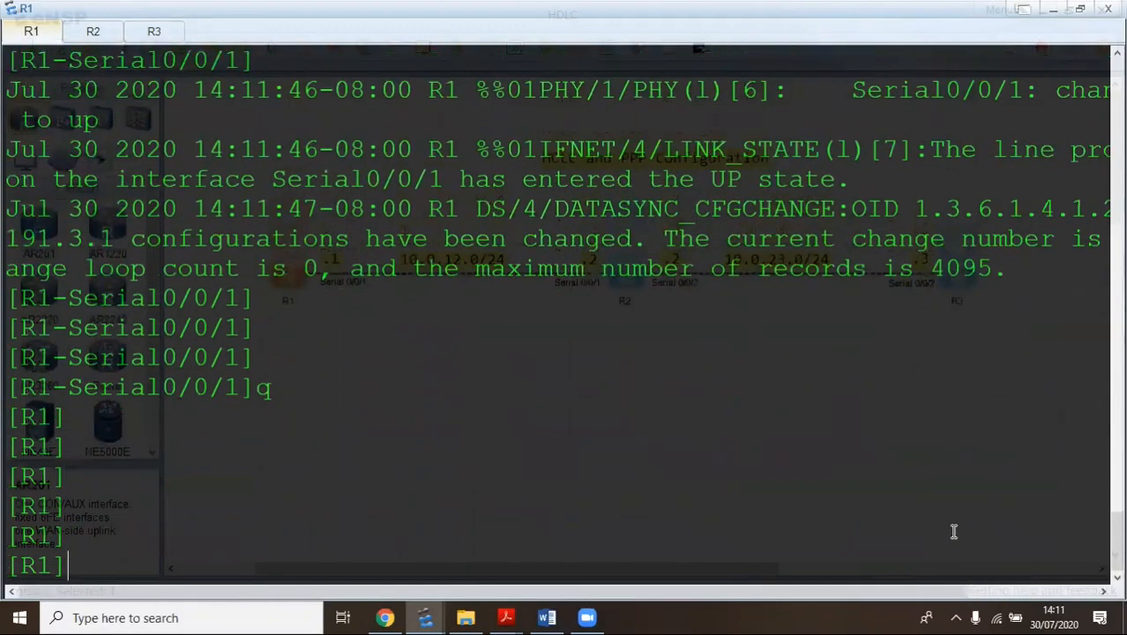
# Ping 10.0.12.2 again from R1 to test the link after the change
pyautogui.press('Up')
pyautogui.press('Up')
pyautogui.press('Up')
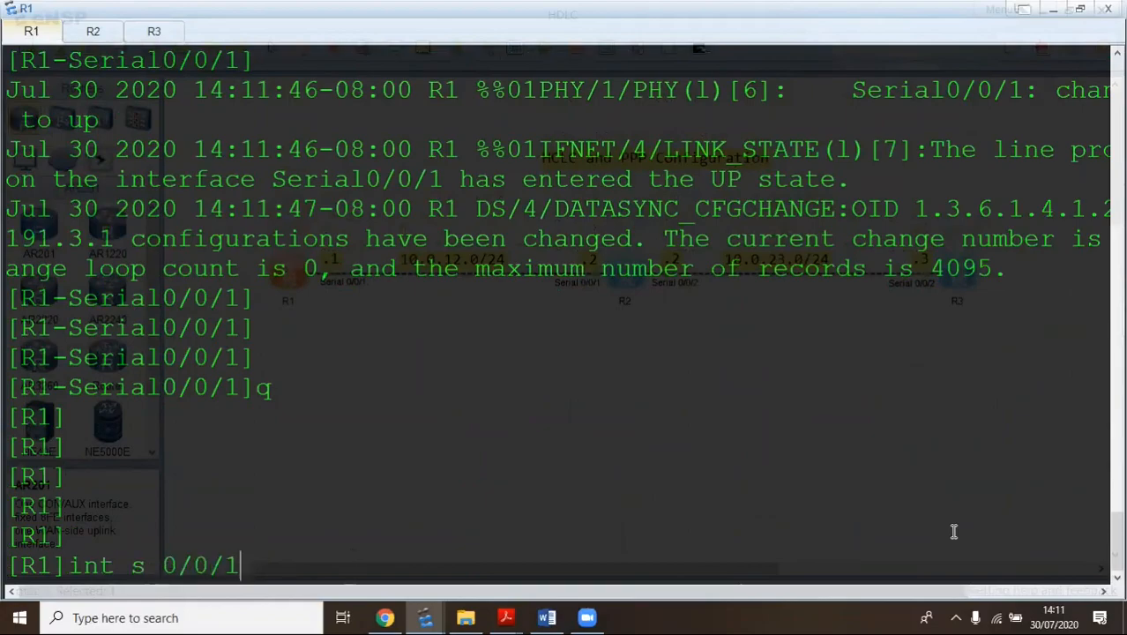
pyautogui.press('Up')
pyautogui.press('Up')
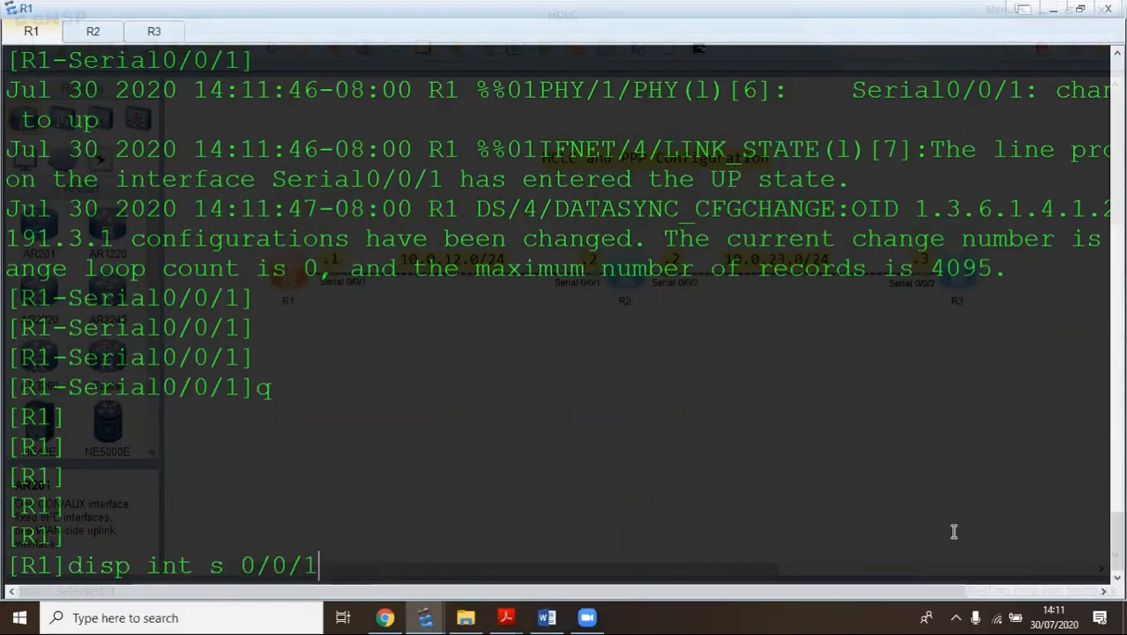
pyautogui.press('Up')
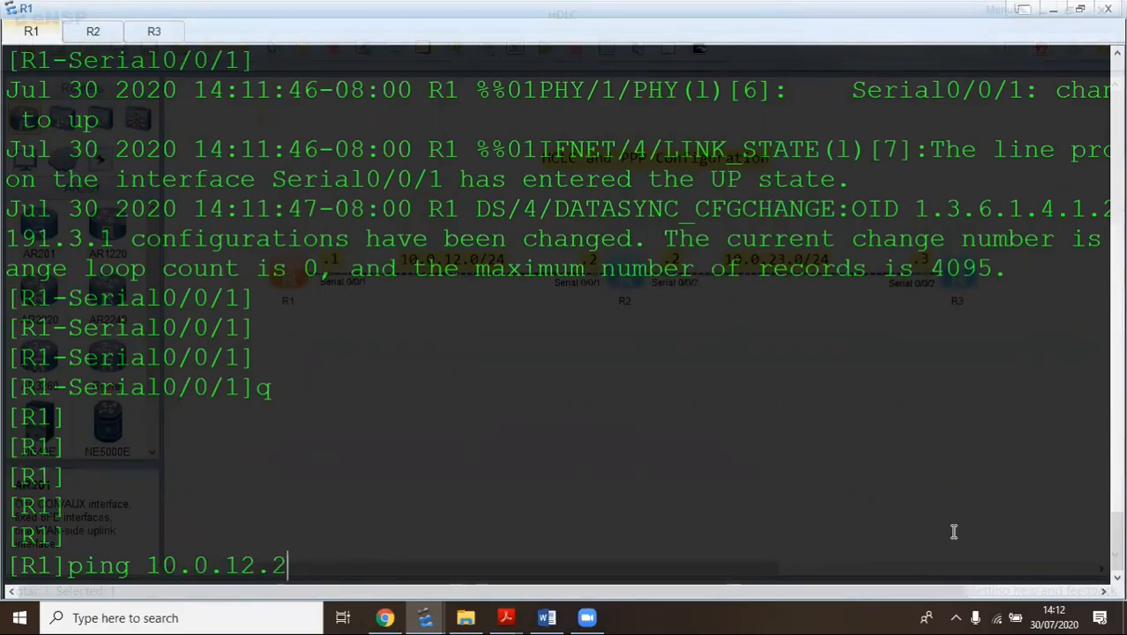
pyautogui.press('Return')
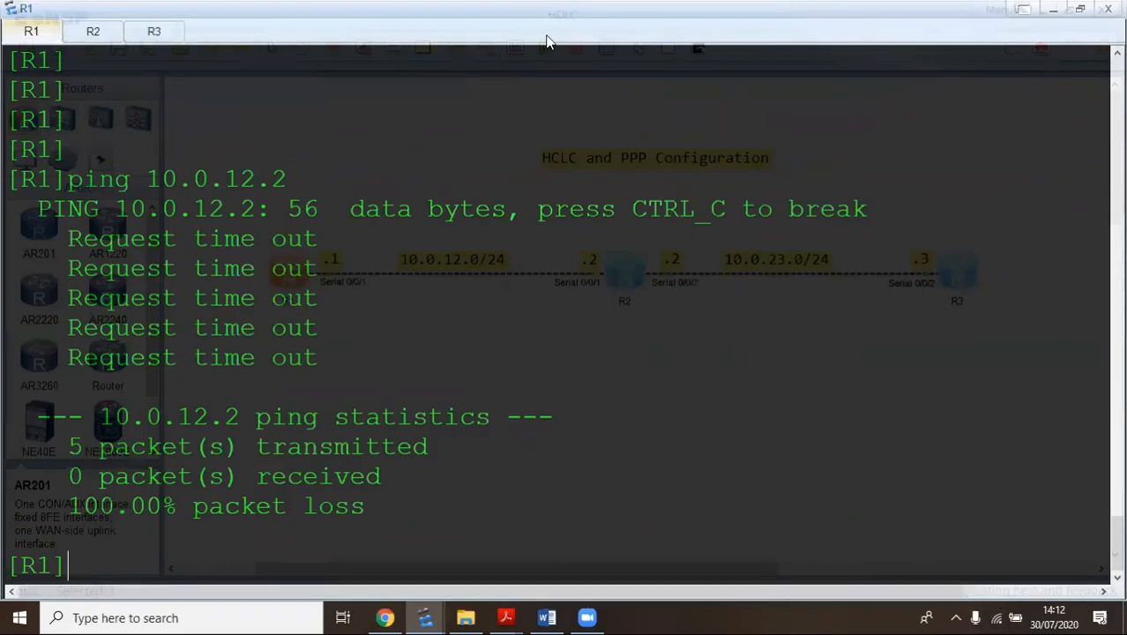
# On R2, highlight the log messages showing IPCP and Serial0/0/1 going DOWN
pyautogui.click(92, 35)
pyautogui.press('Return')
pyautogui.press('Return')
pyautogui.press('Return')
pyautogui.press('Return')
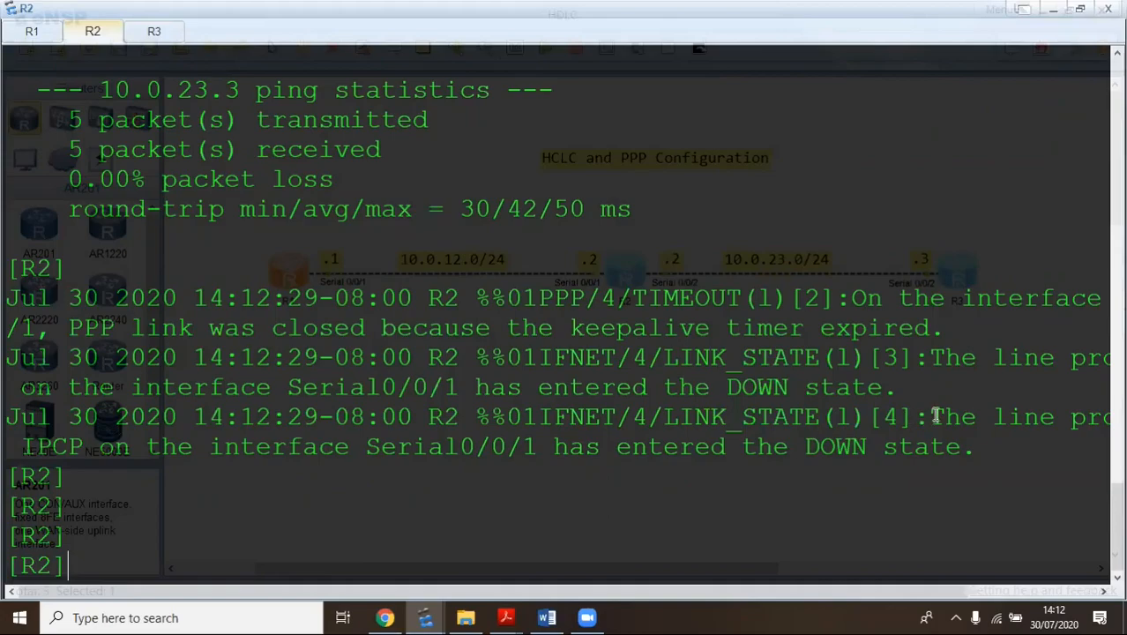
pyautogui.moveTo(943, 420); pyautogui.dragTo(957, 443)
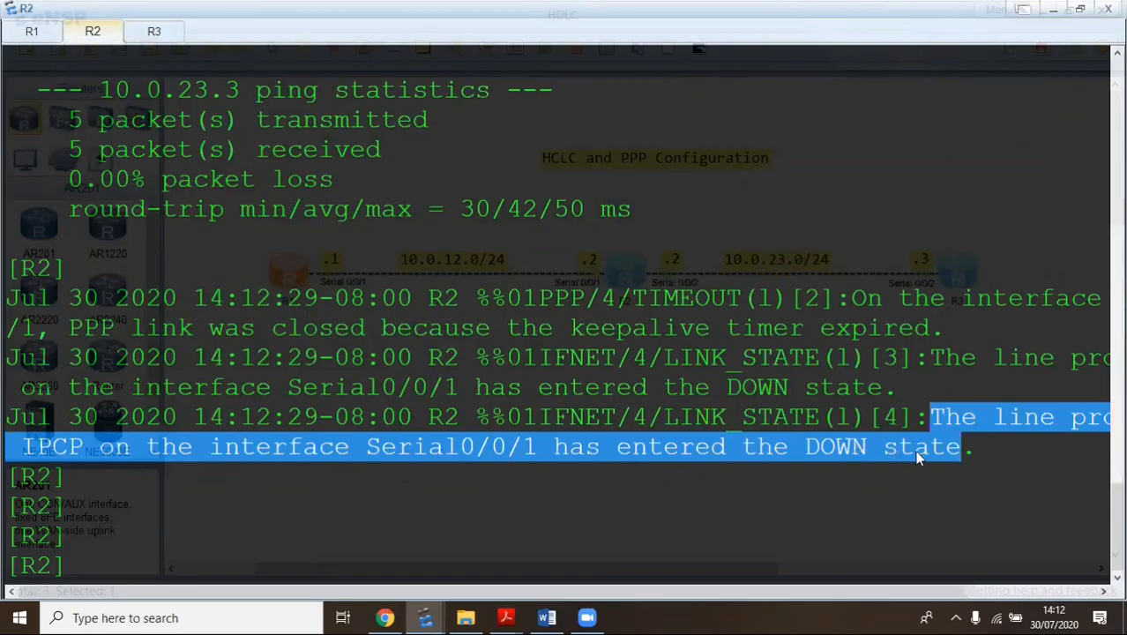
pyautogui.click(66, 578)
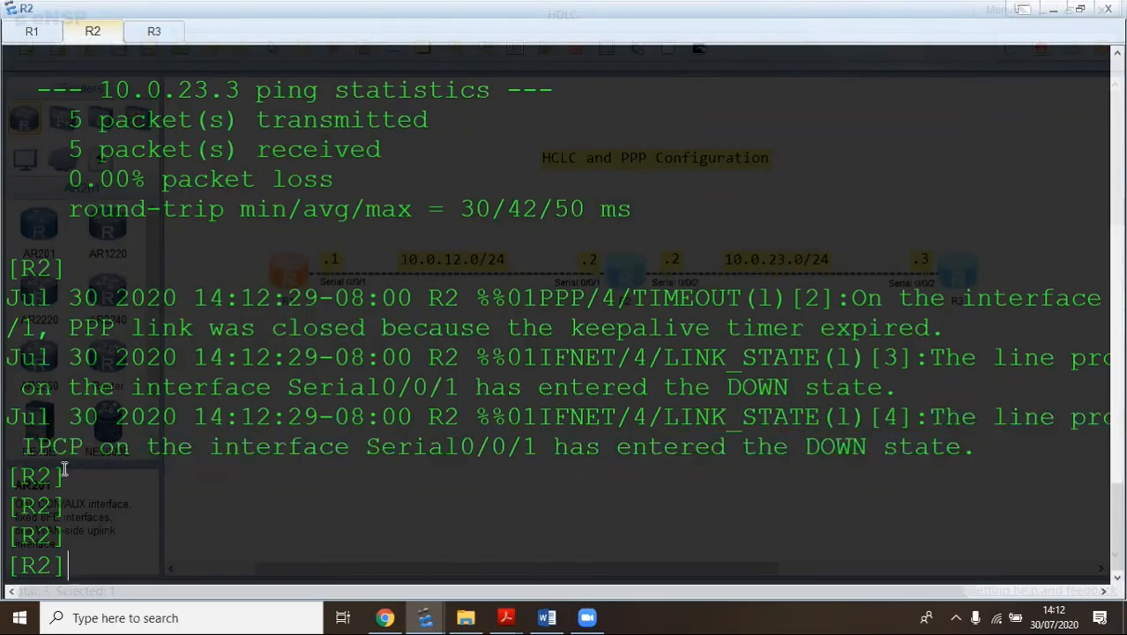
pyautogui.moveTo(805, 448); pyautogui.dragTo(921, 468)
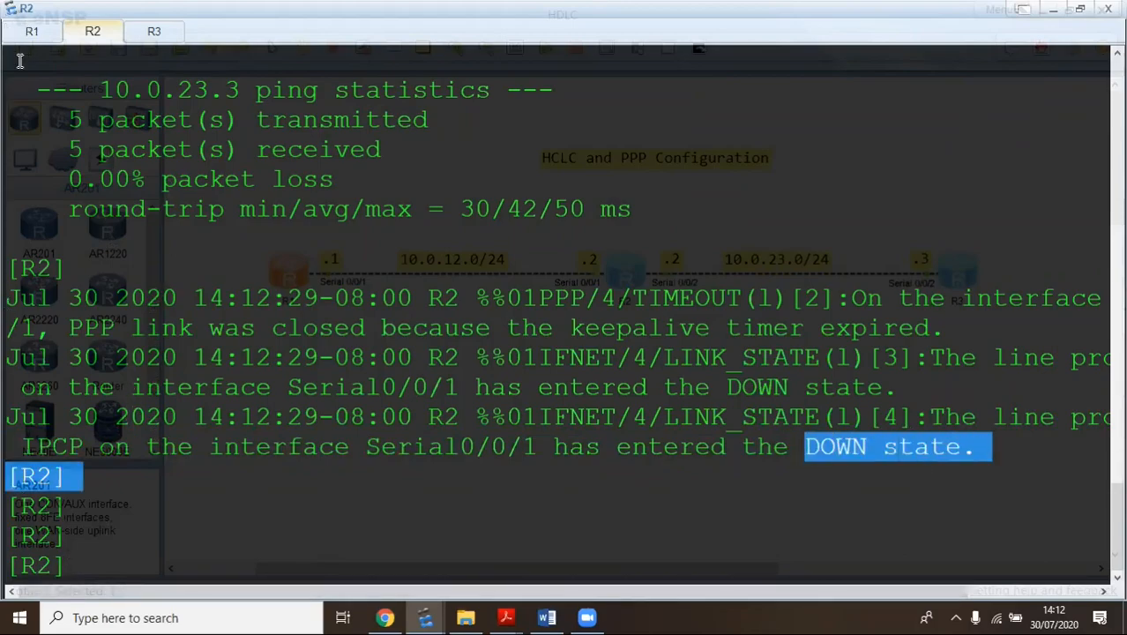
pyautogui.click(100, 471)
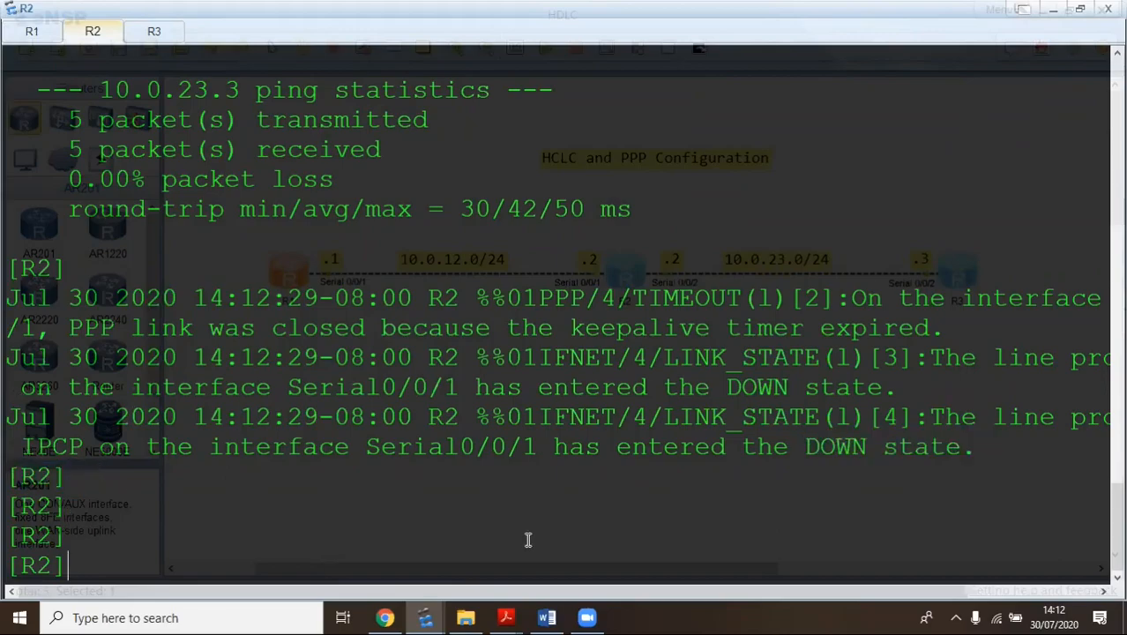
# Set link-protocol hdlc on R2's Serial0/0/1, confirm with y, and quit to system view
pyautogui.write('int s 0/')
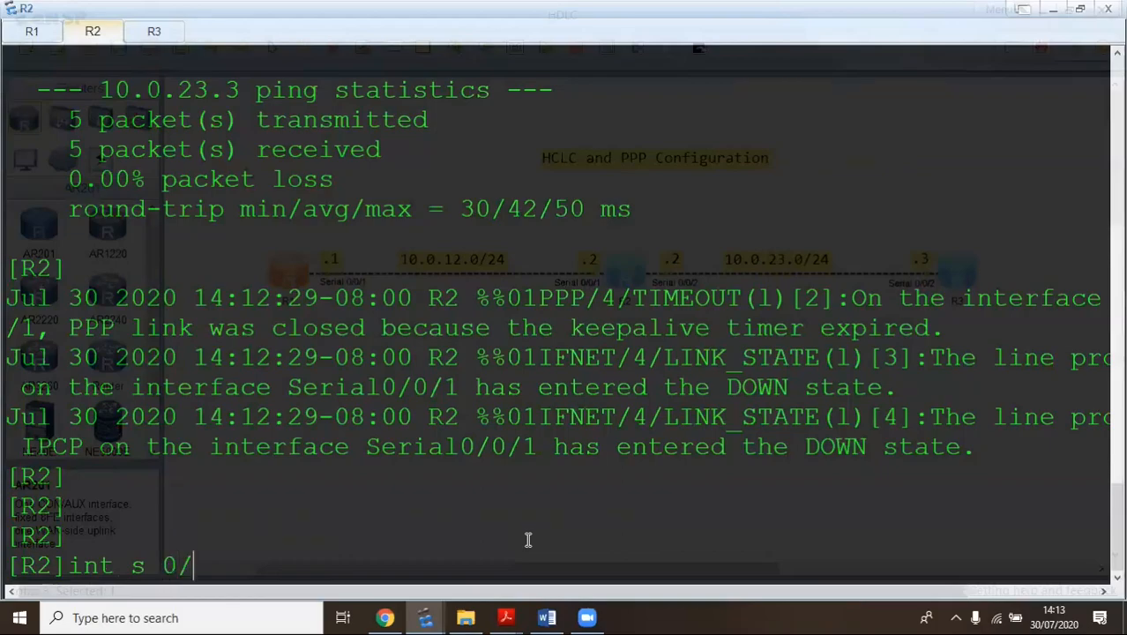
pyautogui.write('0/1')
pyautogui.press('Return')
pyautogui.write('link')
pyautogui.press('Tab')
pyautogui.write('h')
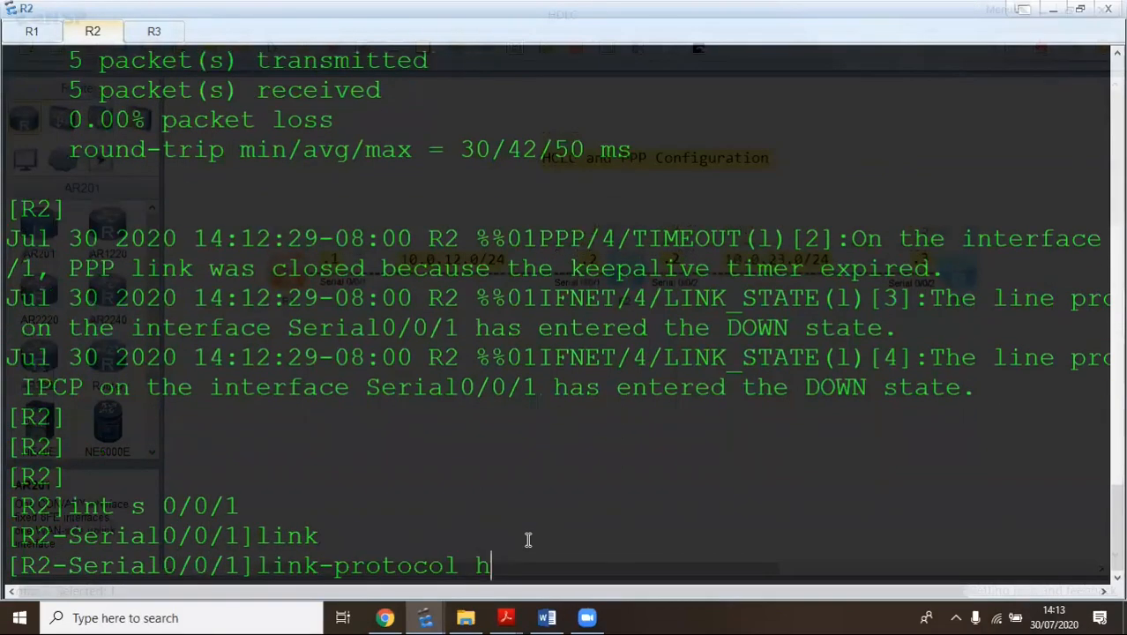
pyautogui.press('Tab')
pyautogui.press('Return')
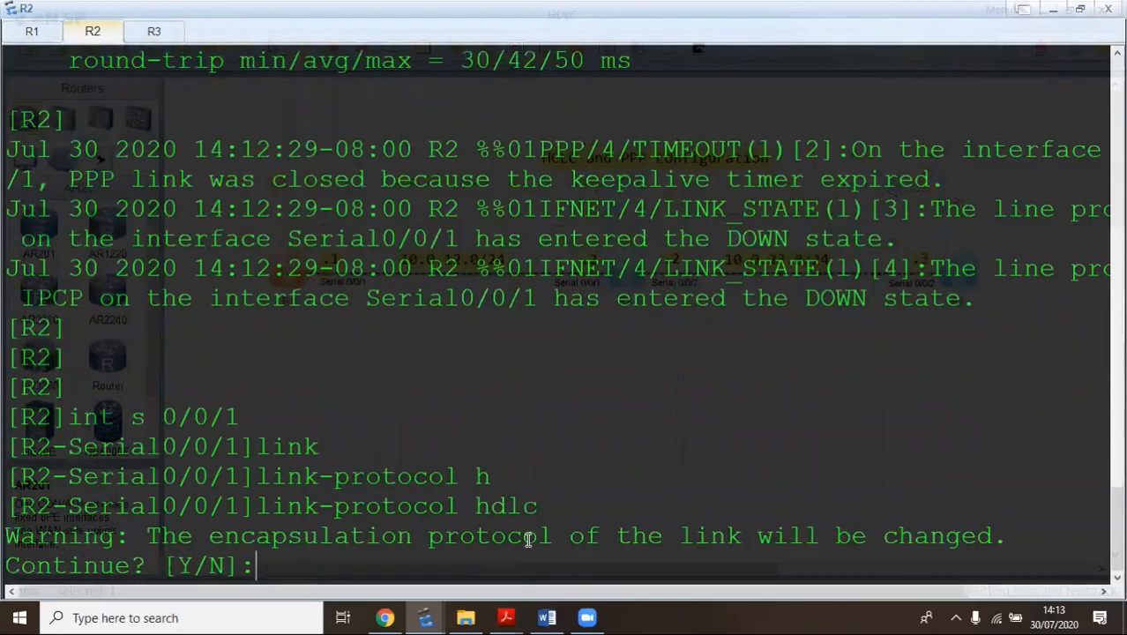
pyautogui.write('y')
pyautogui.press('Return')
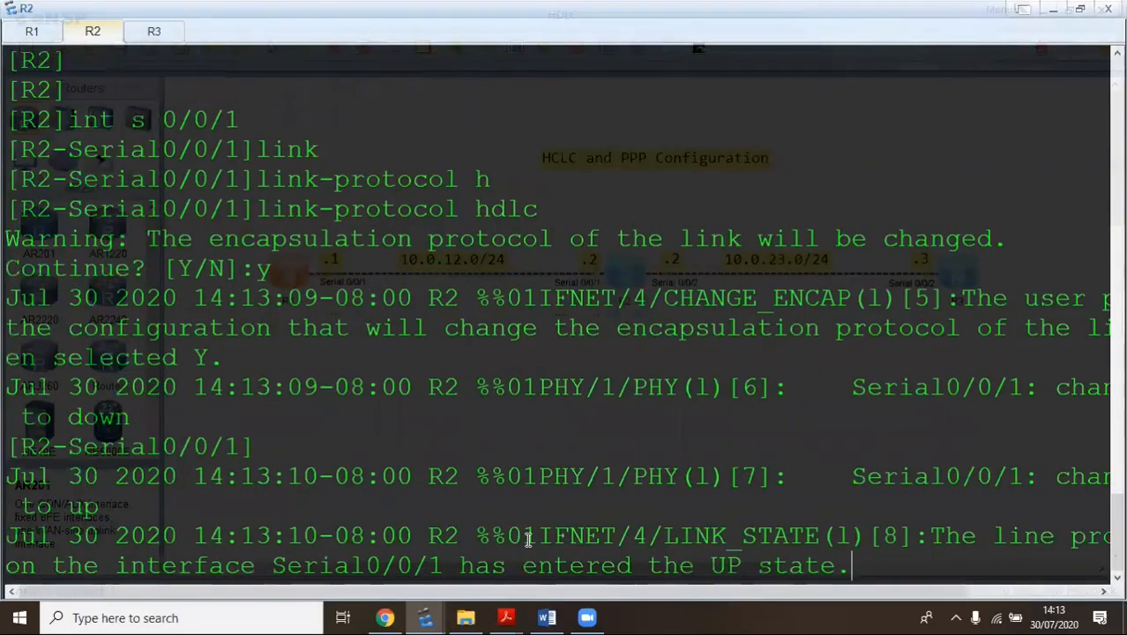
pyautogui.press('Return')
pyautogui.press('Return')
pyautogui.press('Return')
pyautogui.press('Return')
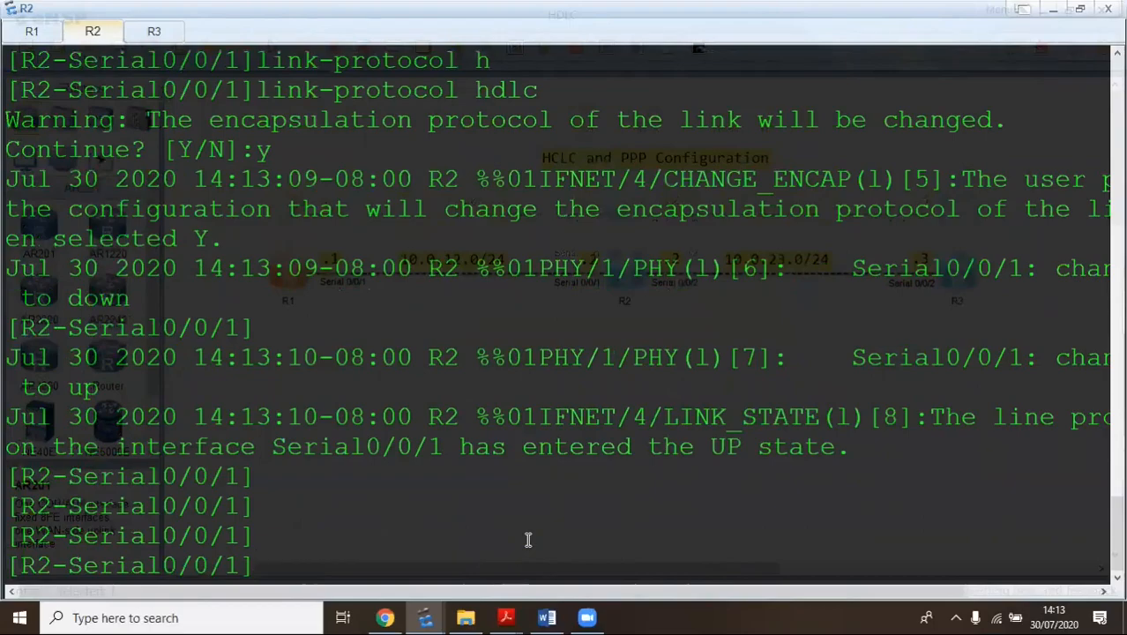
pyautogui.write('q')
pyautogui.press('Return')
# Ping 10.0.12.1 from R2 for 5/5 replies, then start entering Serial0/0/2
pyautogui.write('ng ')
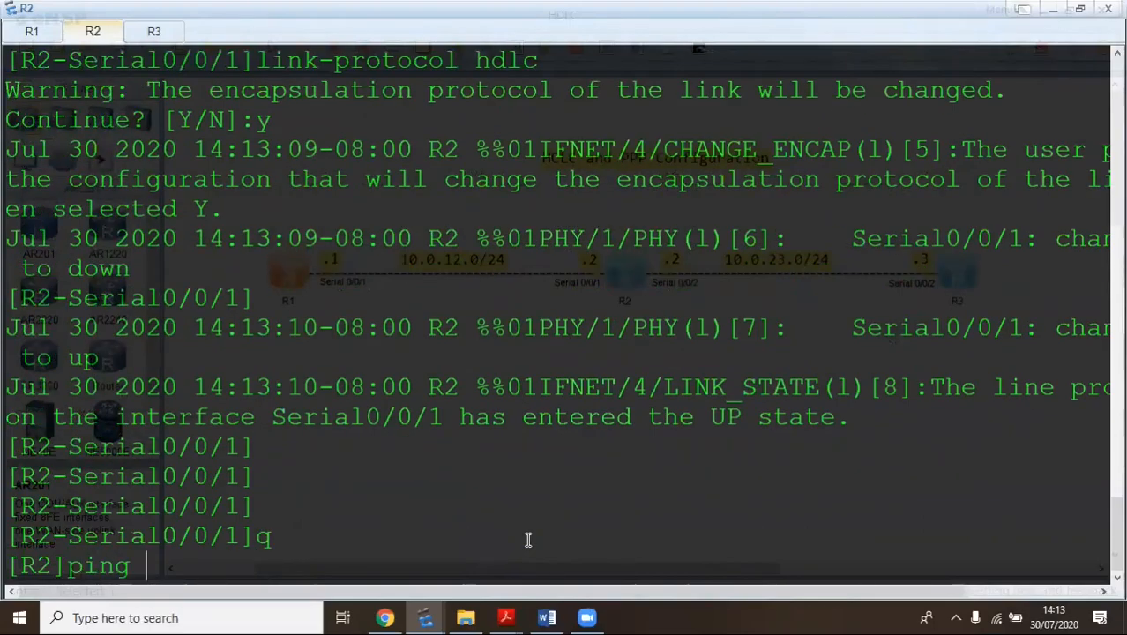
pyautogui.write('10.0.')
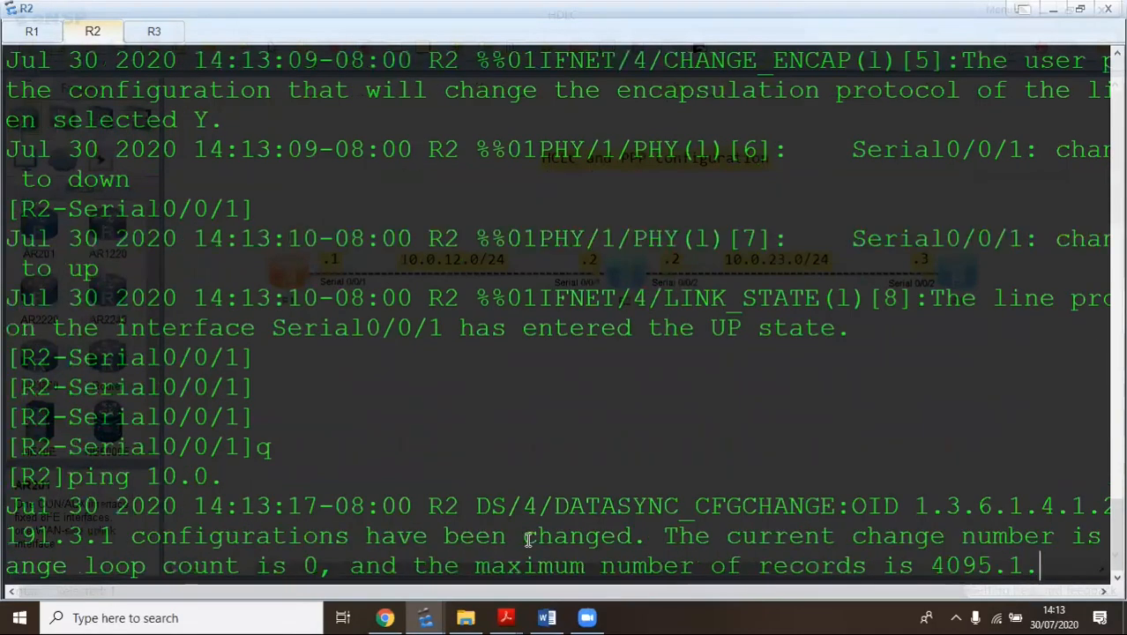
pyautogui.write('1.')
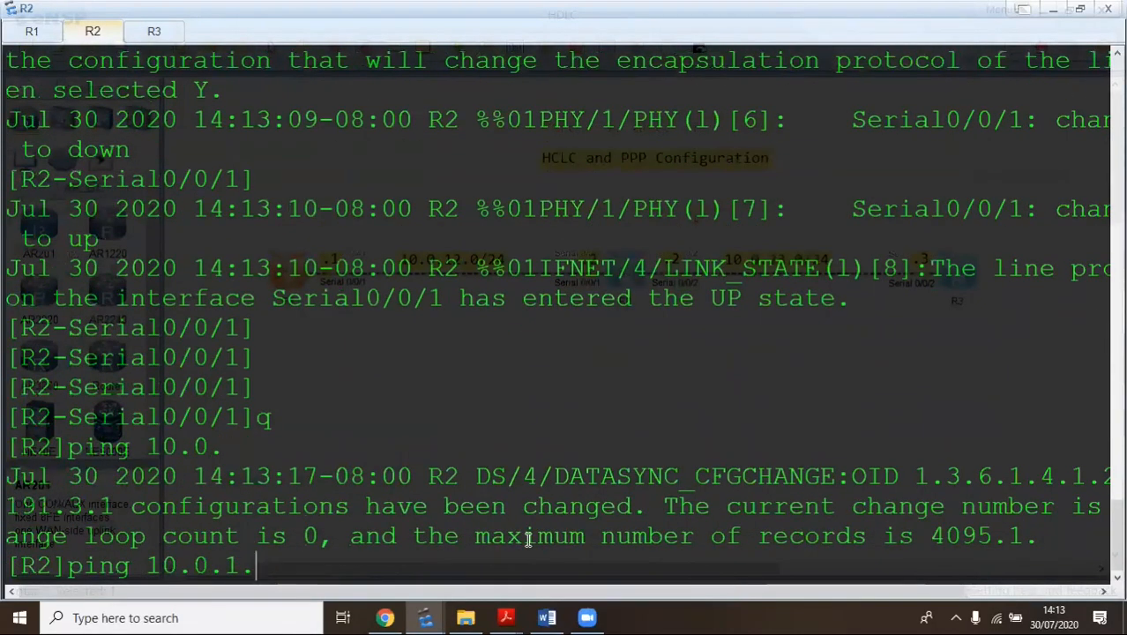
pyautogui.press('BackSpace')
pyautogui.write('2.1')
pyautogui.press('Return')
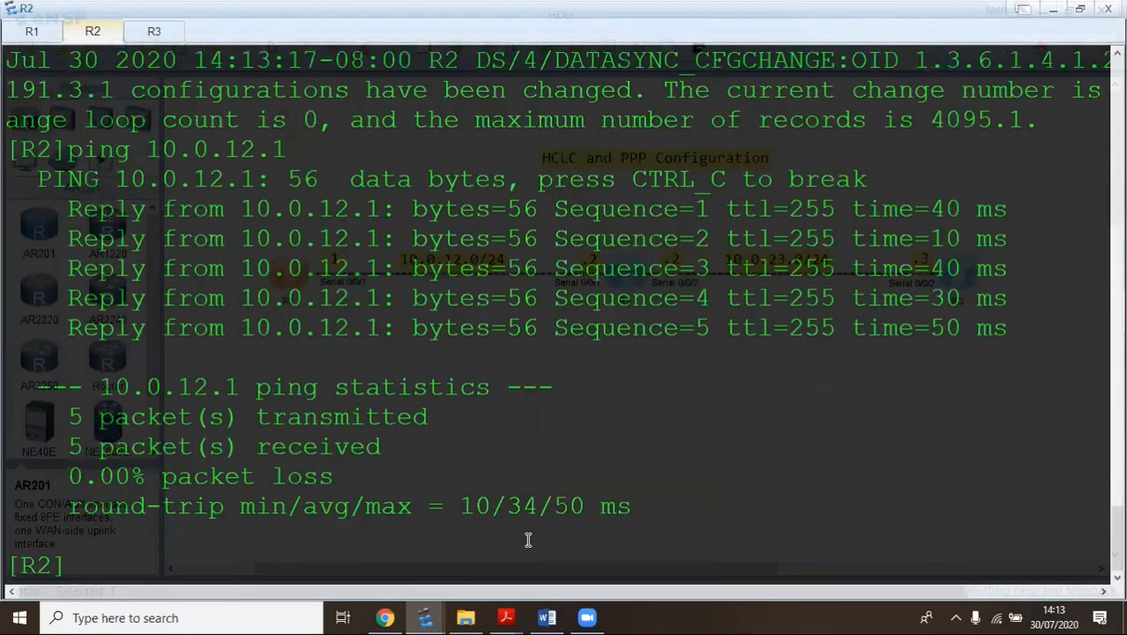
pyautogui.write('int se')
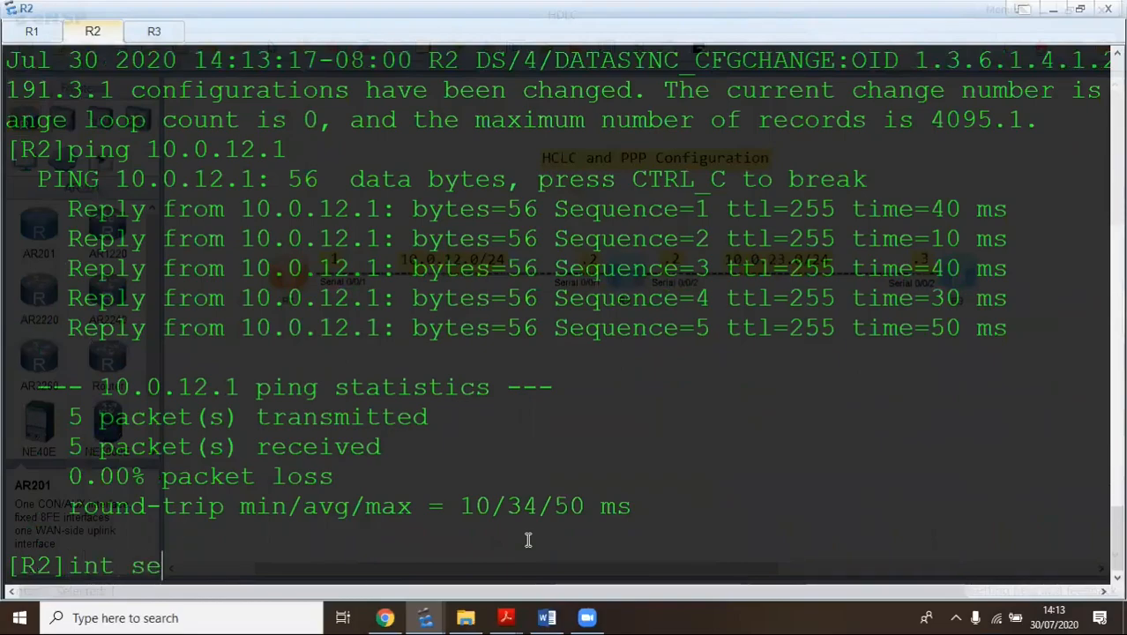
pyautogui.write(' 0/0/2')
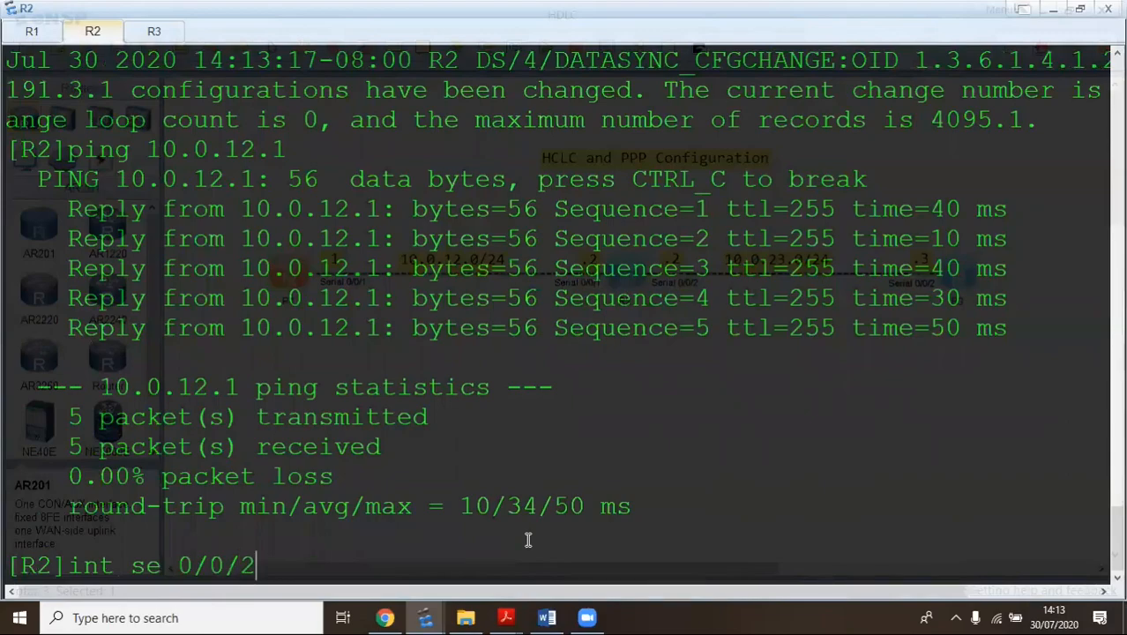
# Switch R2's Serial0/0/2 to HDLC encapsulation, confirming with y, then move to R3's console
pyautogui.press('Return')
pyautogui.write('link')
pyautogui.press('Tab')
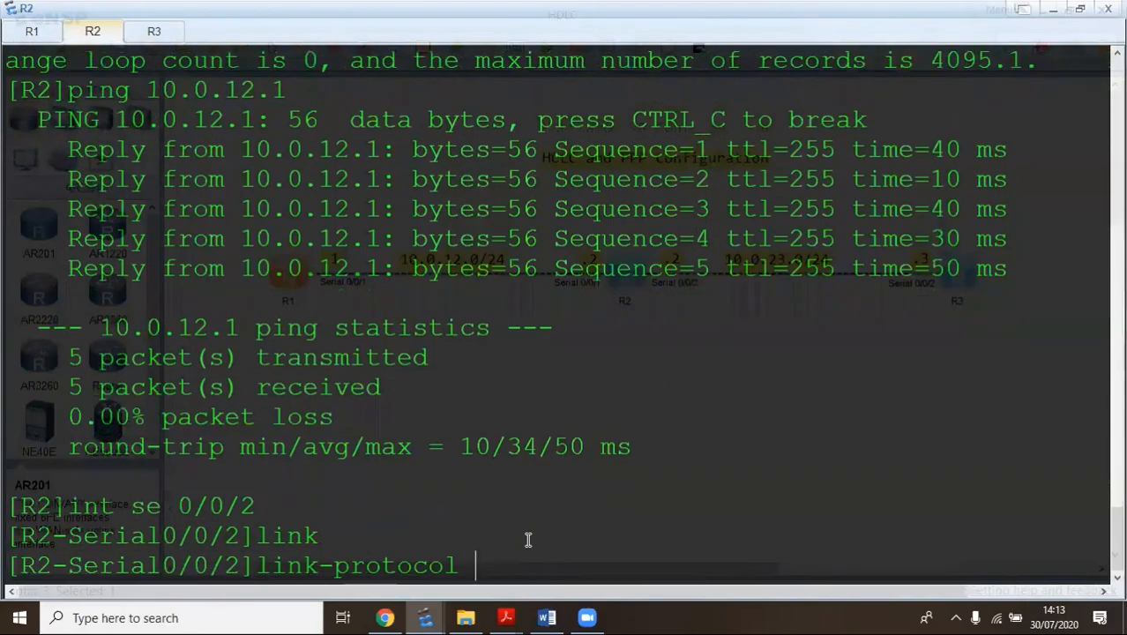
pyautogui.write('h')
pyautogui.press('Tab')
pyautogui.press('Return')
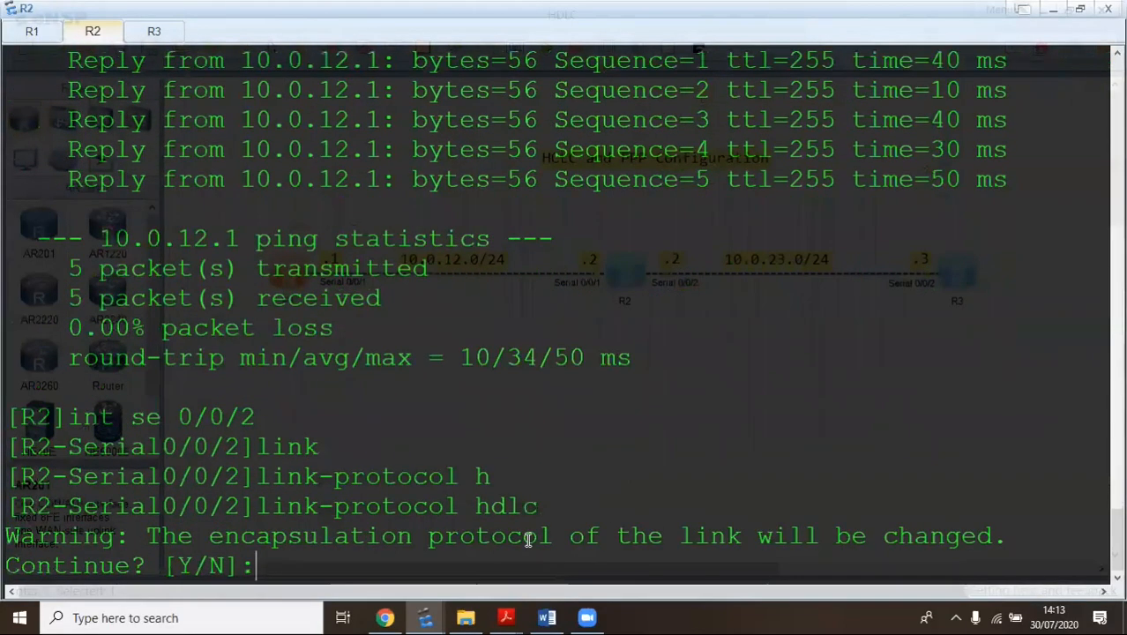
pyautogui.write('y')
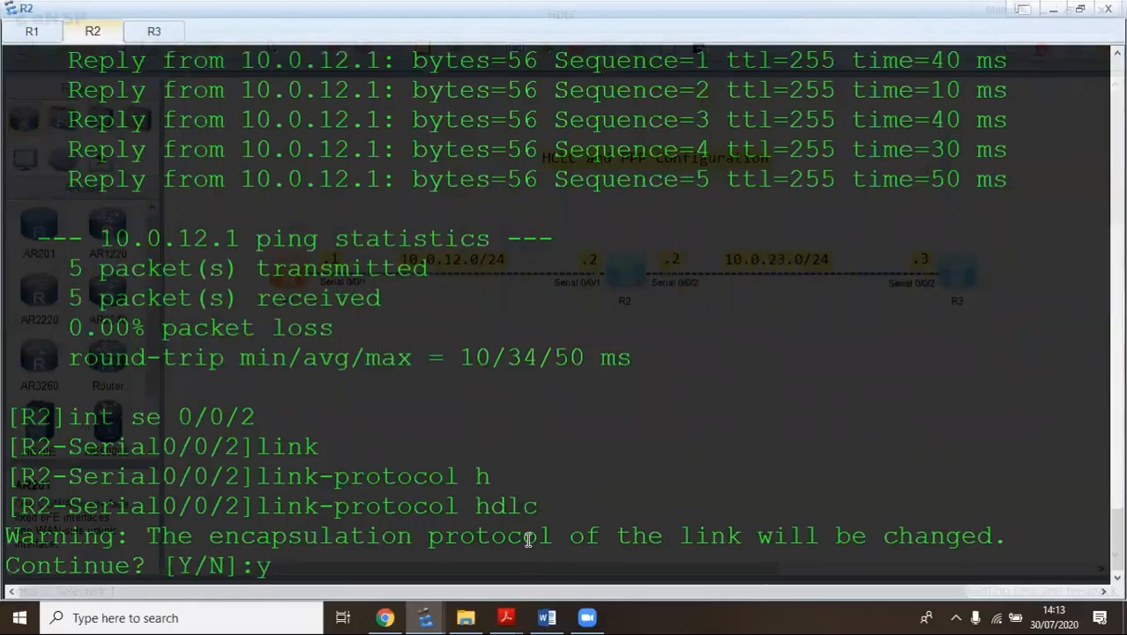
pyautogui.press('Return')
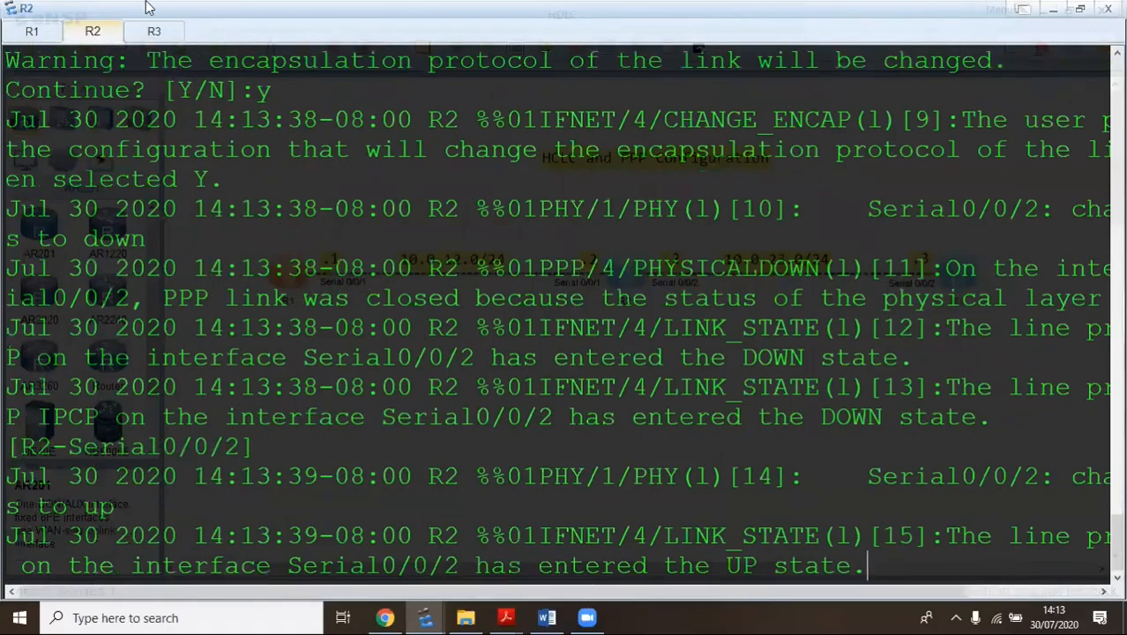
pyautogui.click(159, 33)
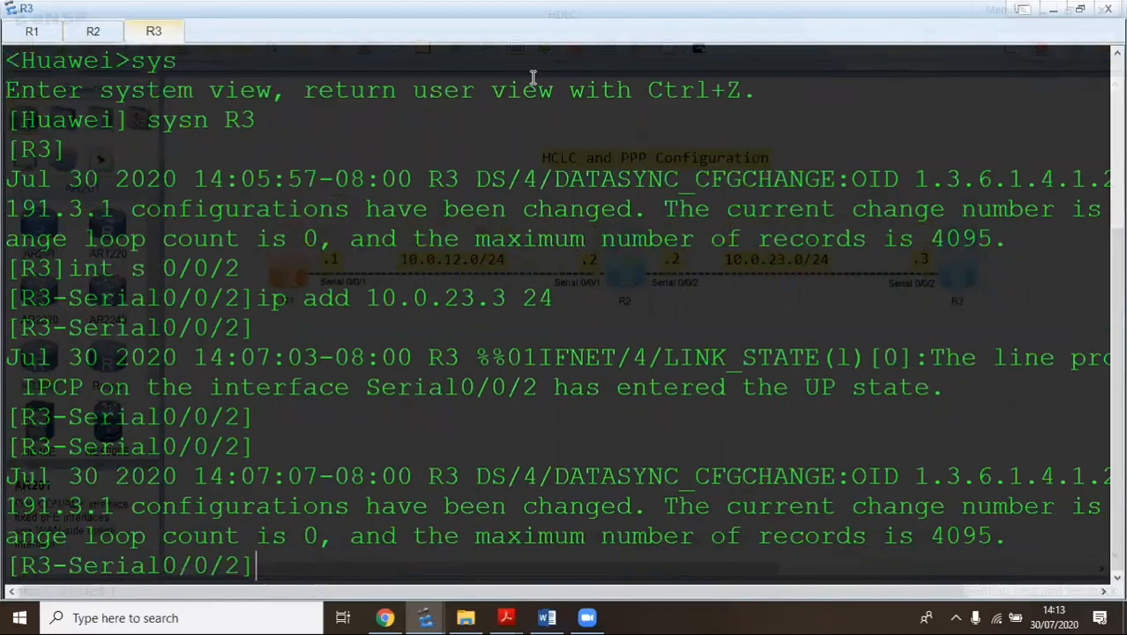
# Set link-protocol hdlc on R3's Serial0/0/2, confirm with y, and quit to system view
pyautogui.press('Return')
pyautogui.press('Return')
pyautogui.write('o')
pyautogui.press('BackSpace')
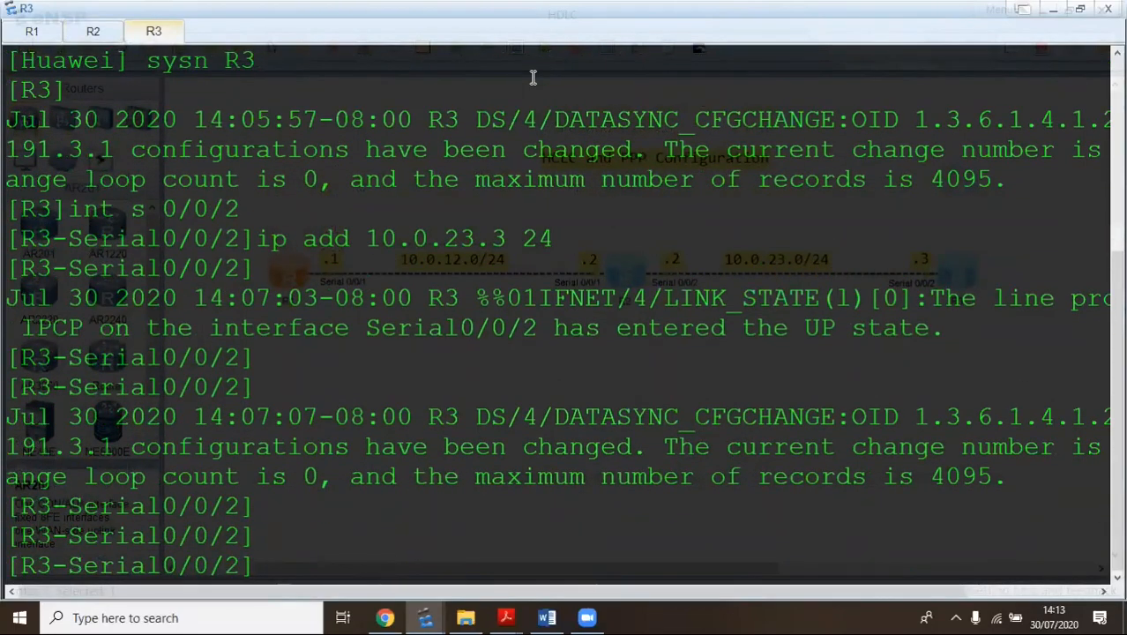
pyautogui.write('link')
pyautogui.press('Tab')
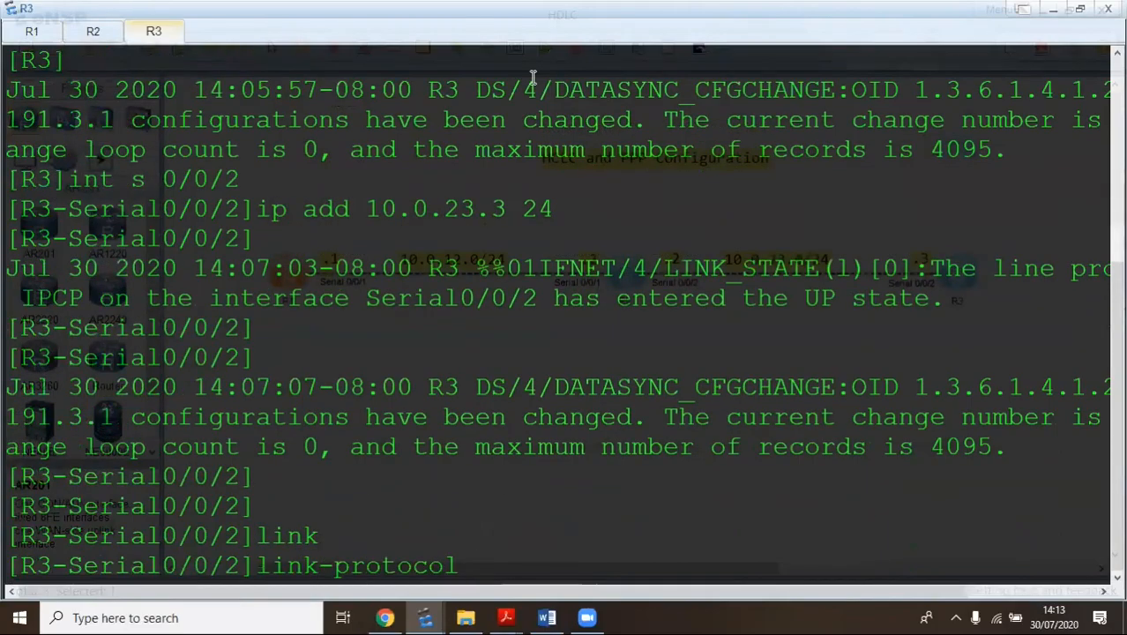
pyautogui.write('h')
pyautogui.press('Tab')
pyautogui.press('Return')
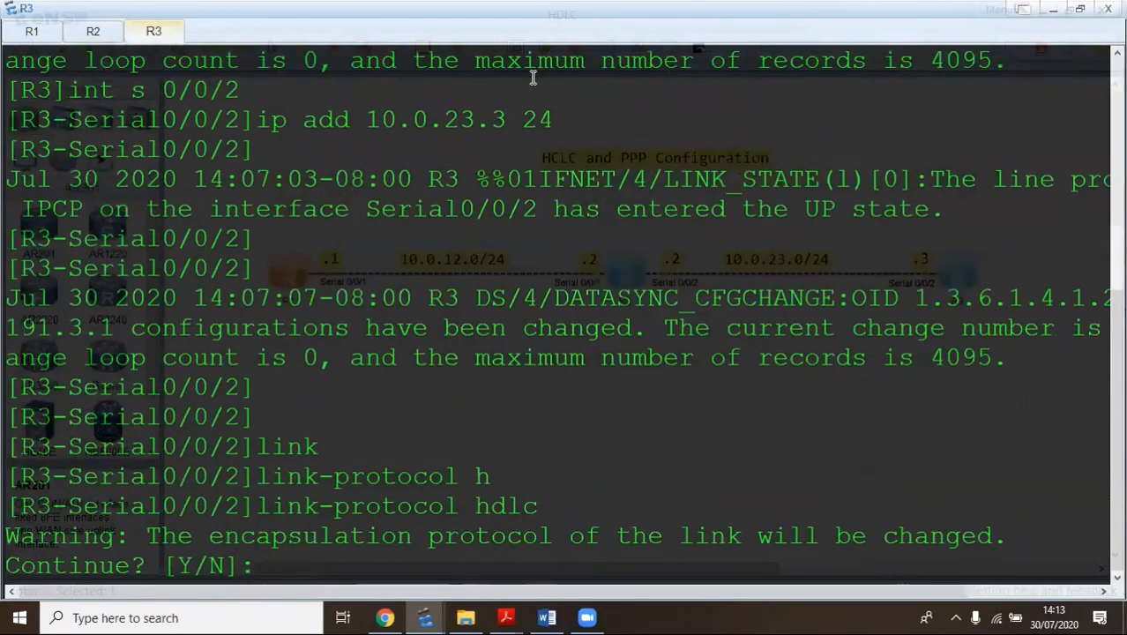
pyautogui.write('y')
pyautogui.press('Return')
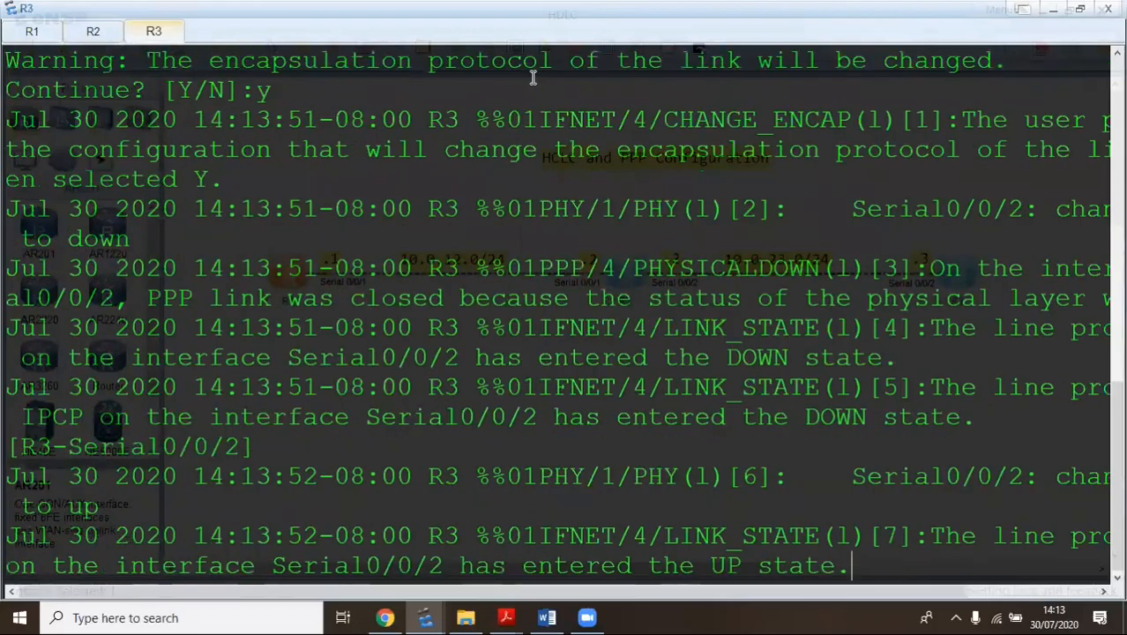
pyautogui.press('Return')
pyautogui.press('Return')
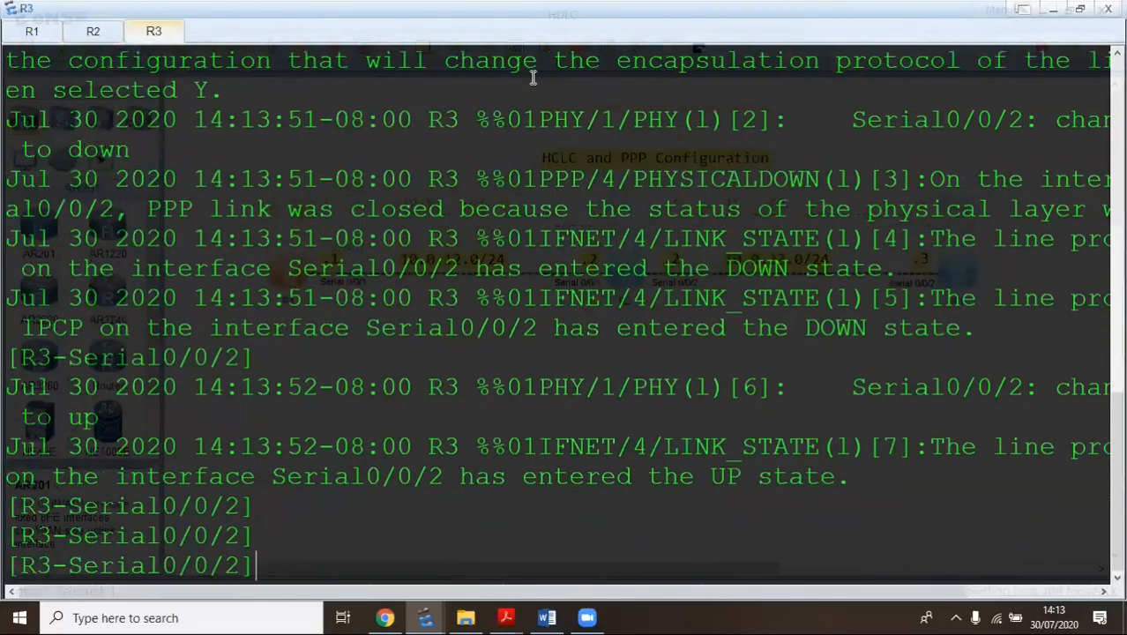
pyautogui.write('q')
pyautogui.press('Return')
pyautogui.press('Return')
pyautogui.press('Return')
# Ping 10.0.23.2 from R3, getting 5/5 replies with 0.00% loss
pyautogui.write('ping')
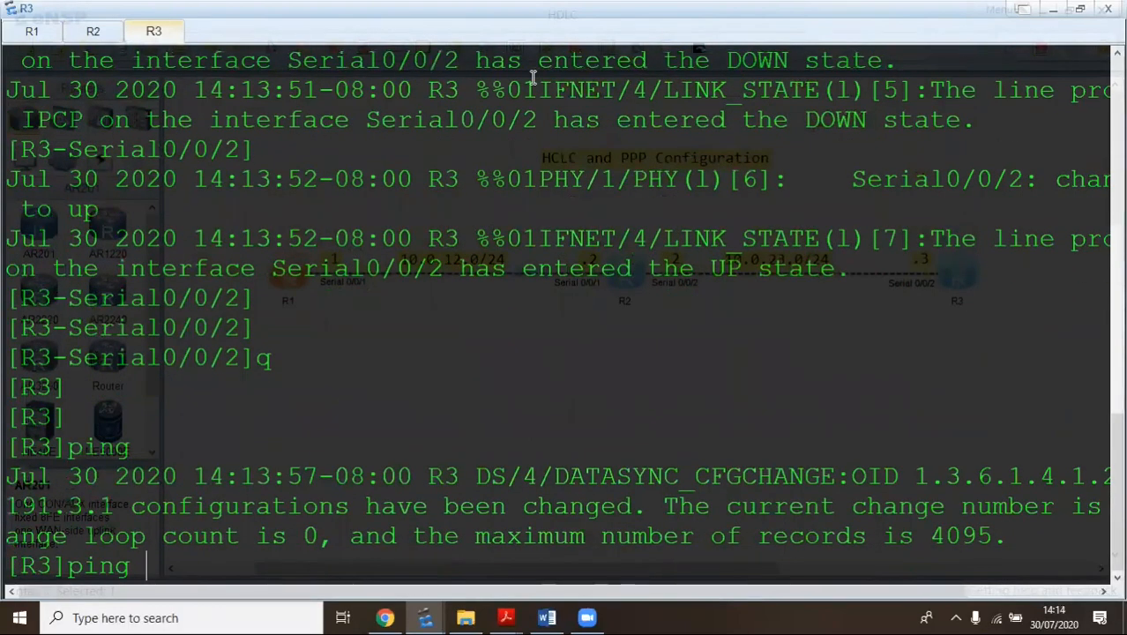
pyautogui.write(' 10')
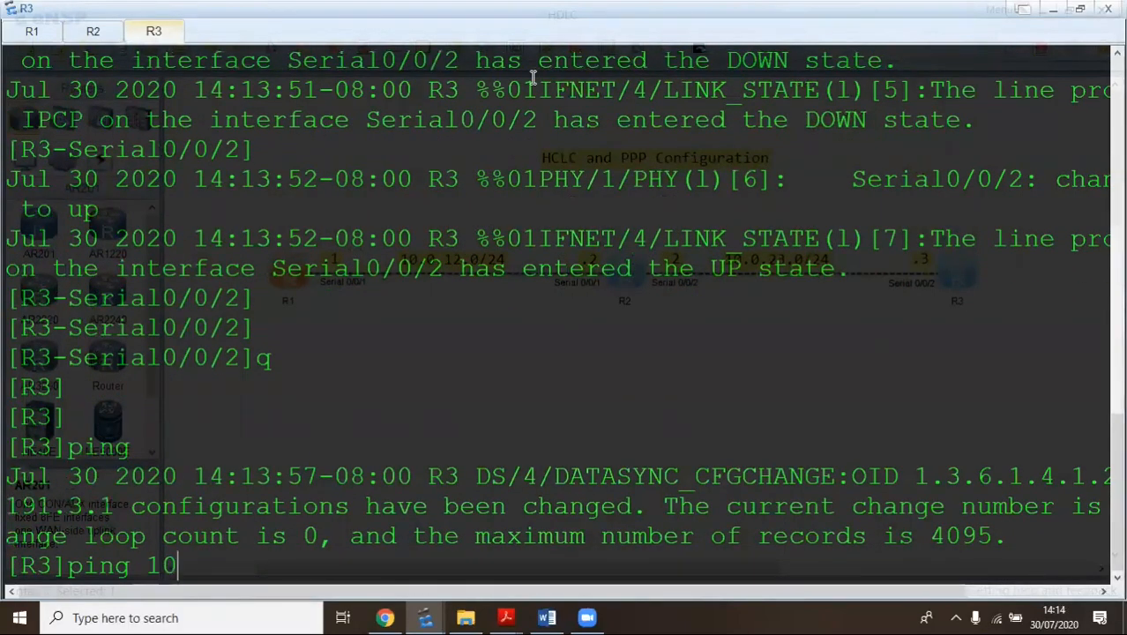
pyautogui.write('.0.23')
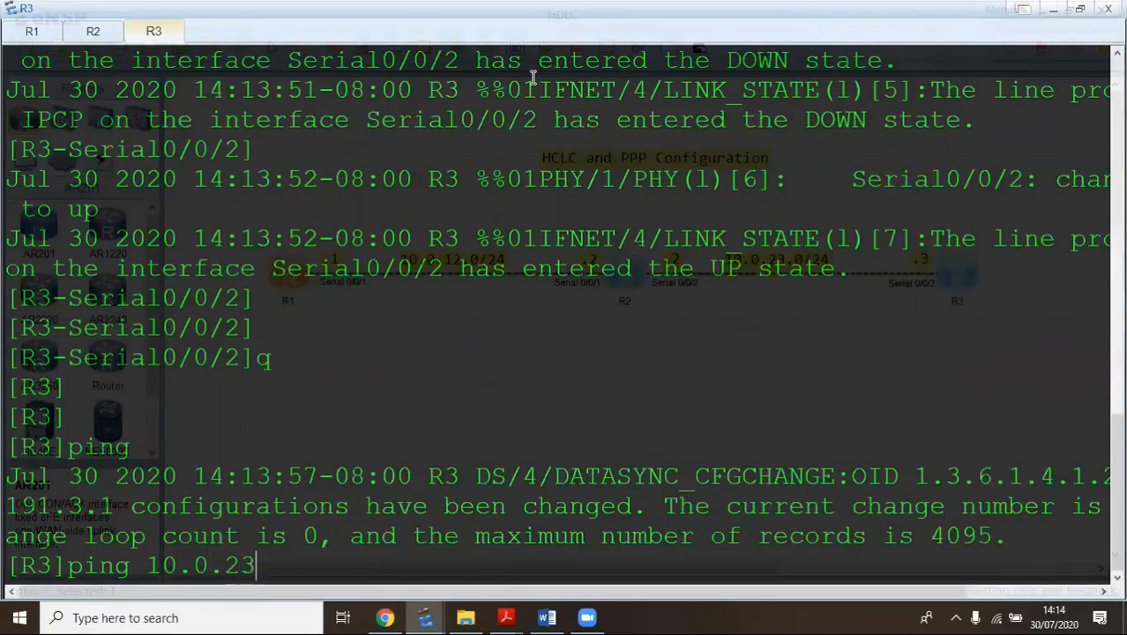
pyautogui.write('.2')
pyautogui.press('Return')
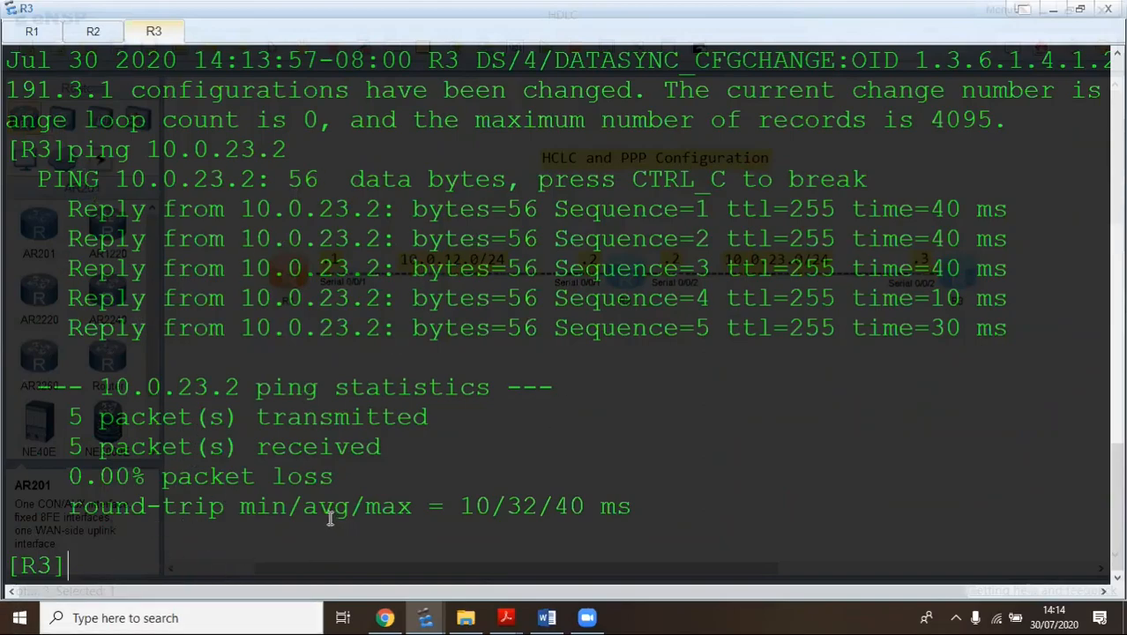
# In the lab guide, highlight the example's UP states, 10.0.12.1/24 and nonstandard HDLC lines, then return to eNSP
pyautogui.moveTo(499, 616)
pyautogui.click(438, 559)
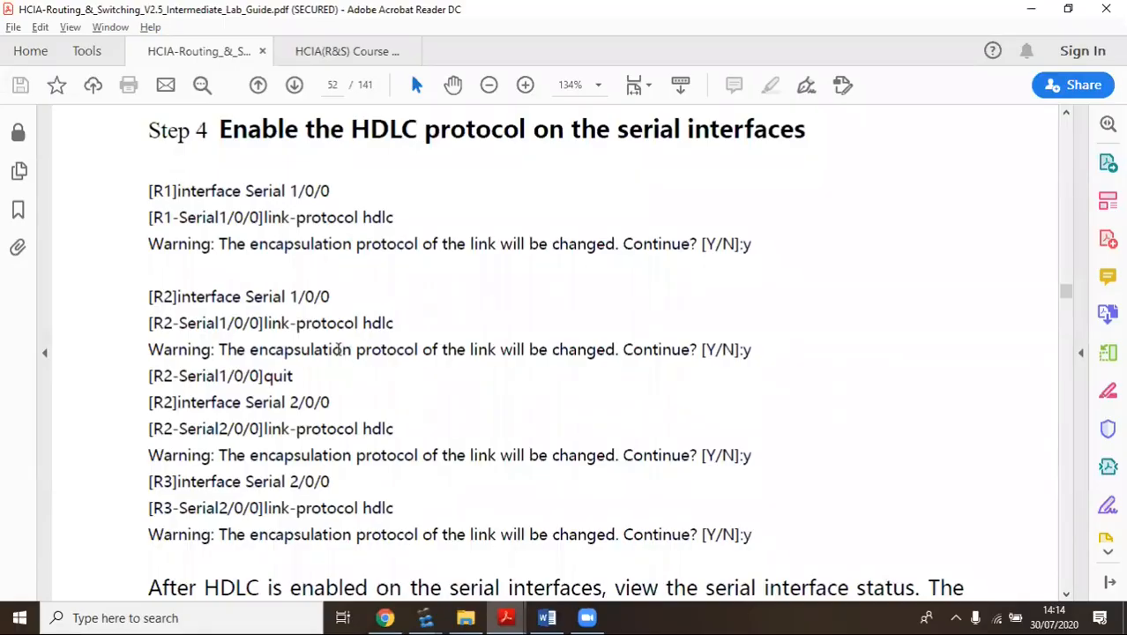
pyautogui.scroll(-10, 430, 317)
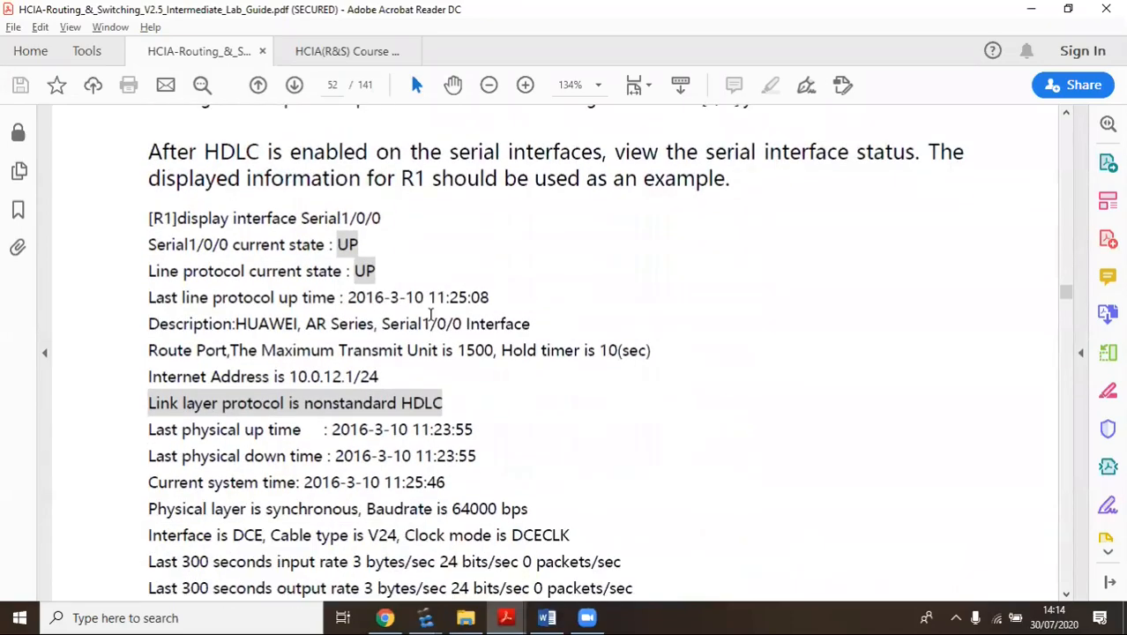
pyautogui.moveTo(359, 244); pyautogui.dragTo(288, 246)
pyautogui.moveTo(376, 271); pyautogui.dragTo(305, 272)
pyautogui.moveTo(447, 403); pyautogui.dragTo(136, 406)
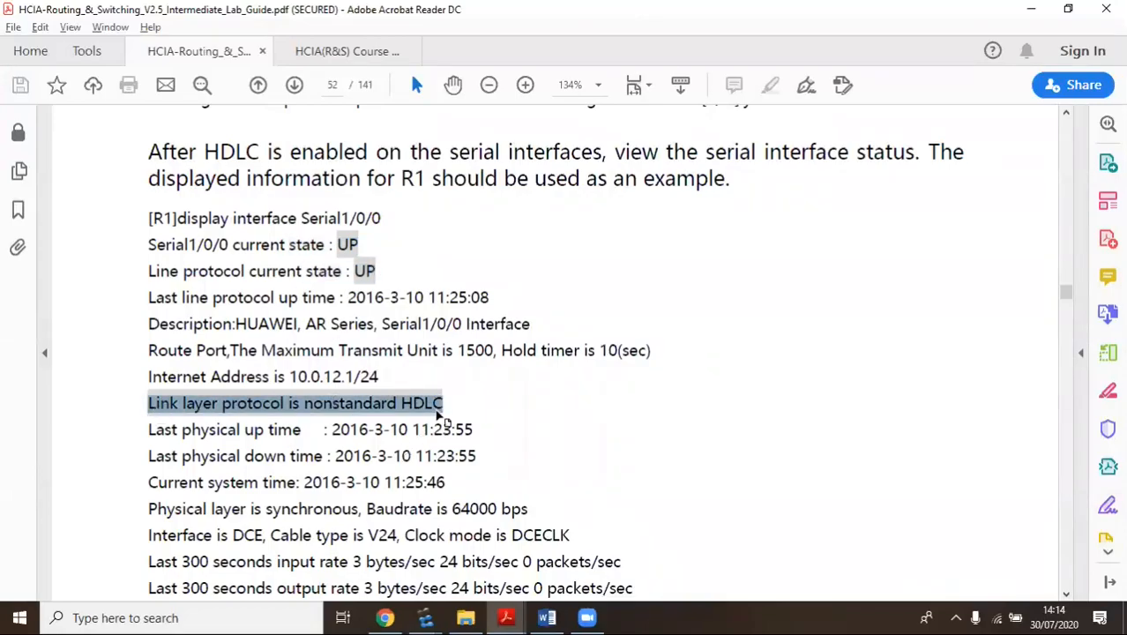
pyautogui.moveTo(448, 400); pyautogui.dragTo(294, 384)
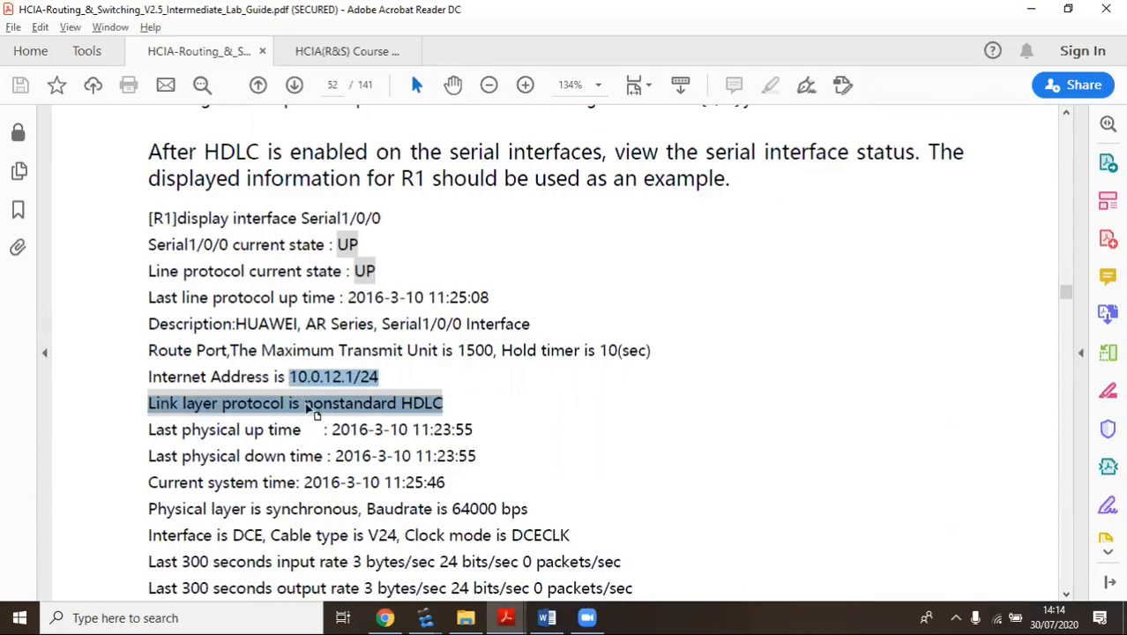
pyautogui.click(316, 410)
pyautogui.moveTo(455, 415); pyautogui.dragTo(410, 398)
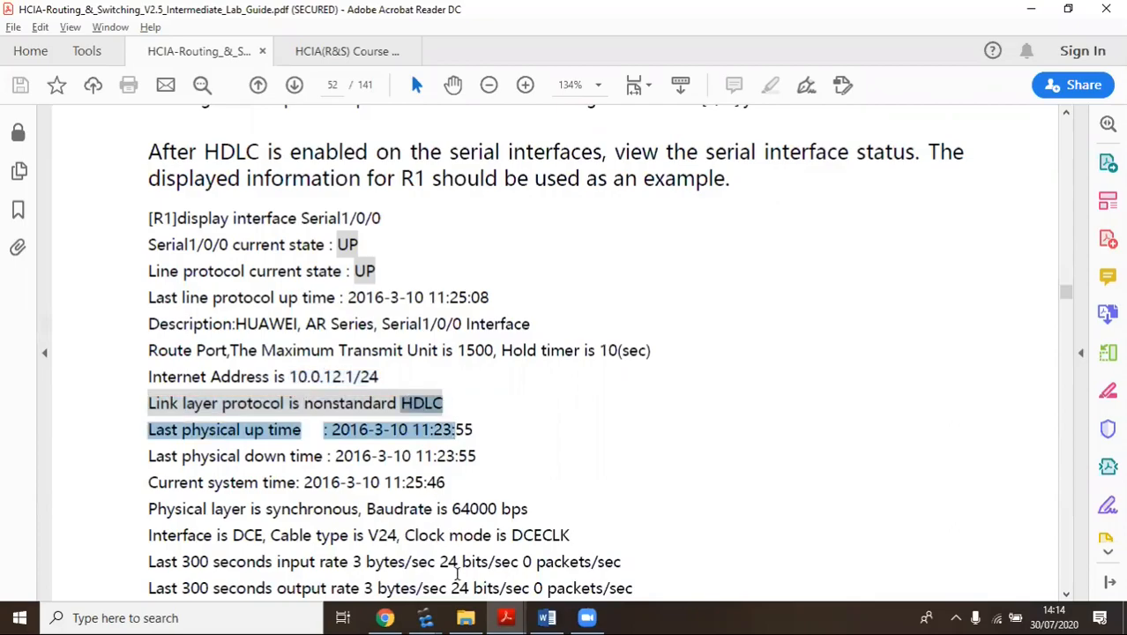
pyautogui.click(425, 617)
pyautogui.click(374, 548)
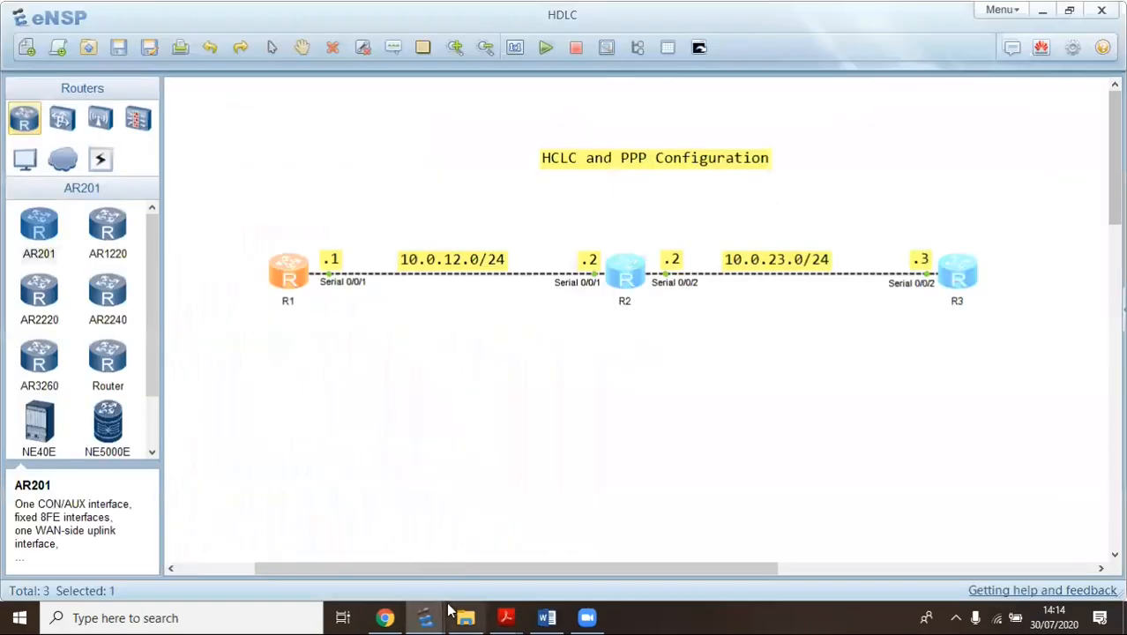
# On R1's console, run 'disp int serial 0/0/1' to check the interface status
pyautogui.click(425, 617)
pyautogui.click(460, 553)
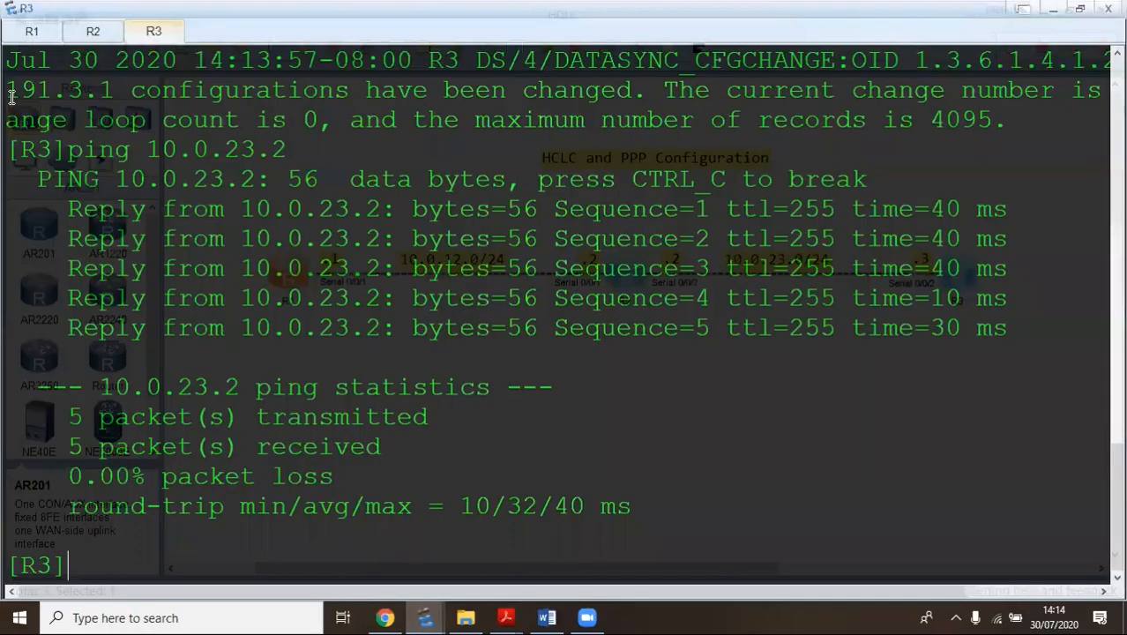
pyautogui.click(23, 37)
pyautogui.press('Return')
pyautogui.press('Return')
pyautogui.press('Return')
pyautogui.press('Return')
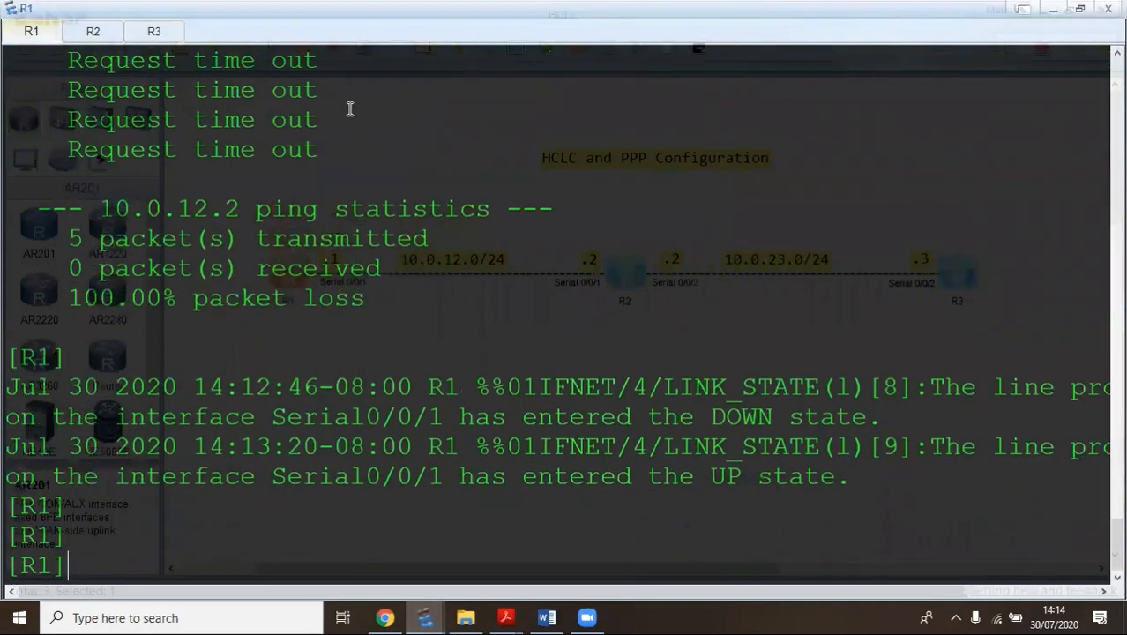
pyautogui.write('disp ')
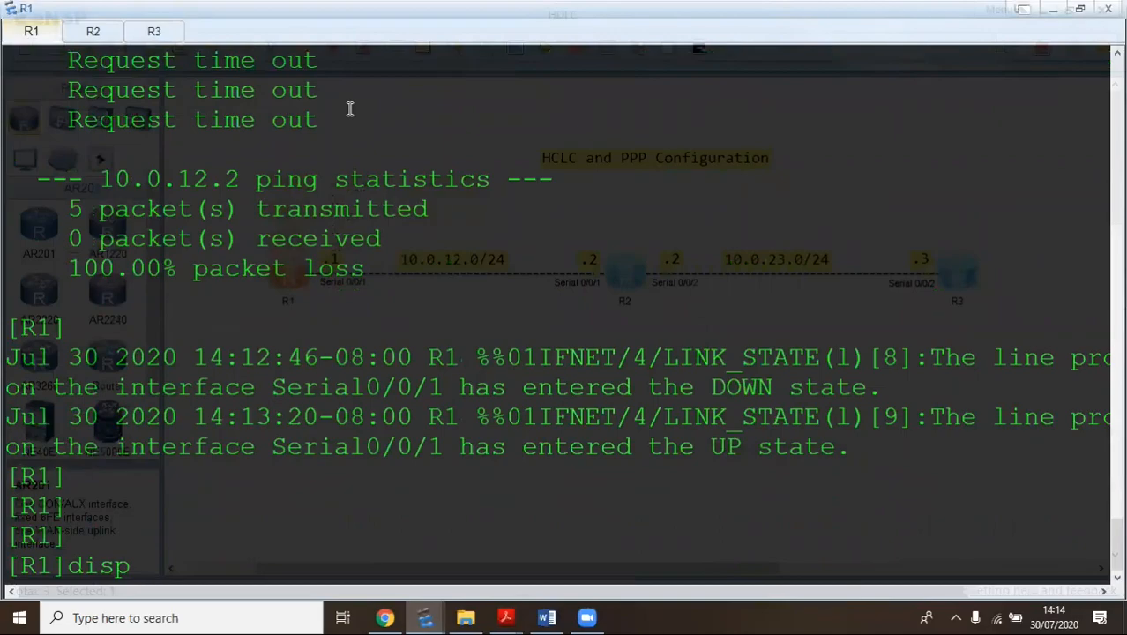
pyautogui.write('s')
pyautogui.press('BackSpace')
pyautogui.write('int serial 0/0/1')
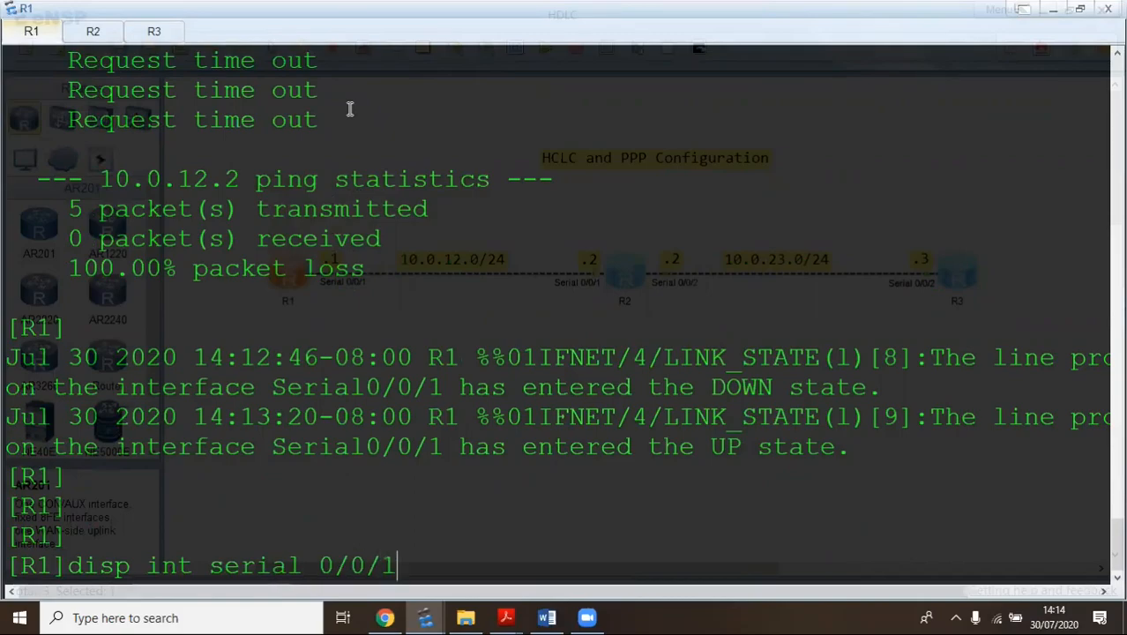
pyautogui.press('Return')
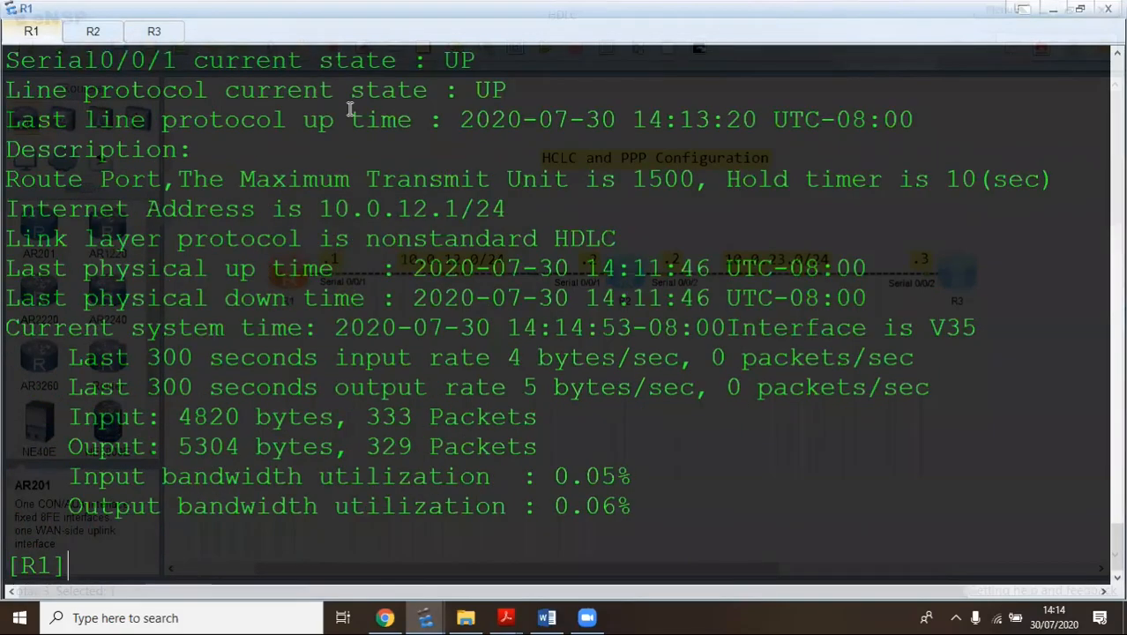
# Highlight the interface and protocol UP states and the nonstandard HDLC line, then bring the lab guide forward
pyautogui.scroll(2, 379, 133)
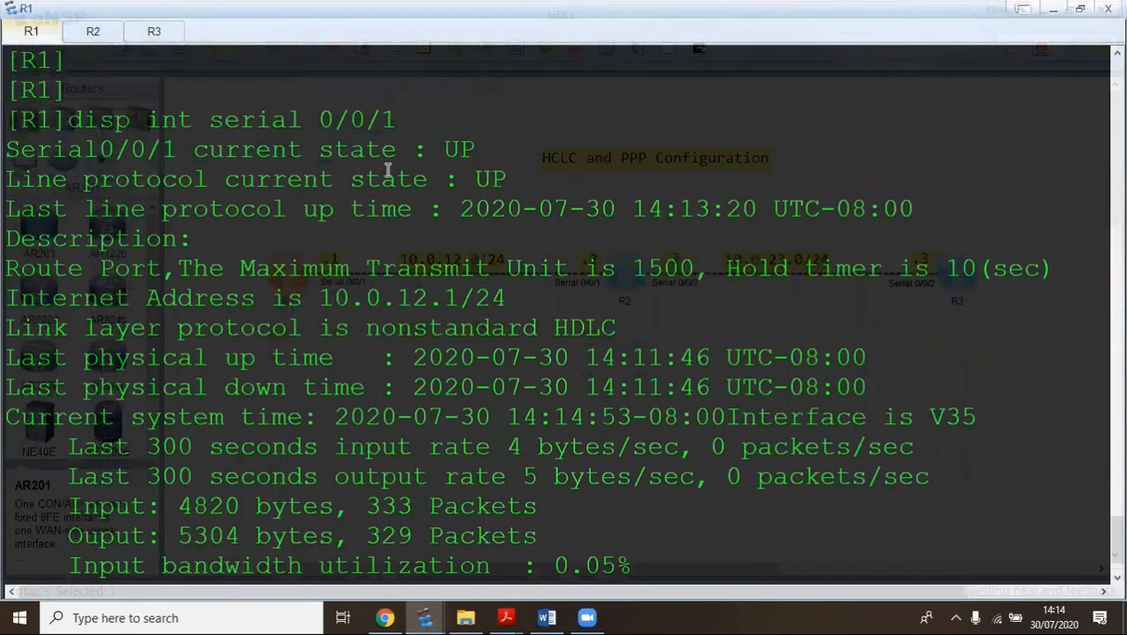
pyautogui.moveTo(491, 179); pyautogui.dragTo(420, 156)
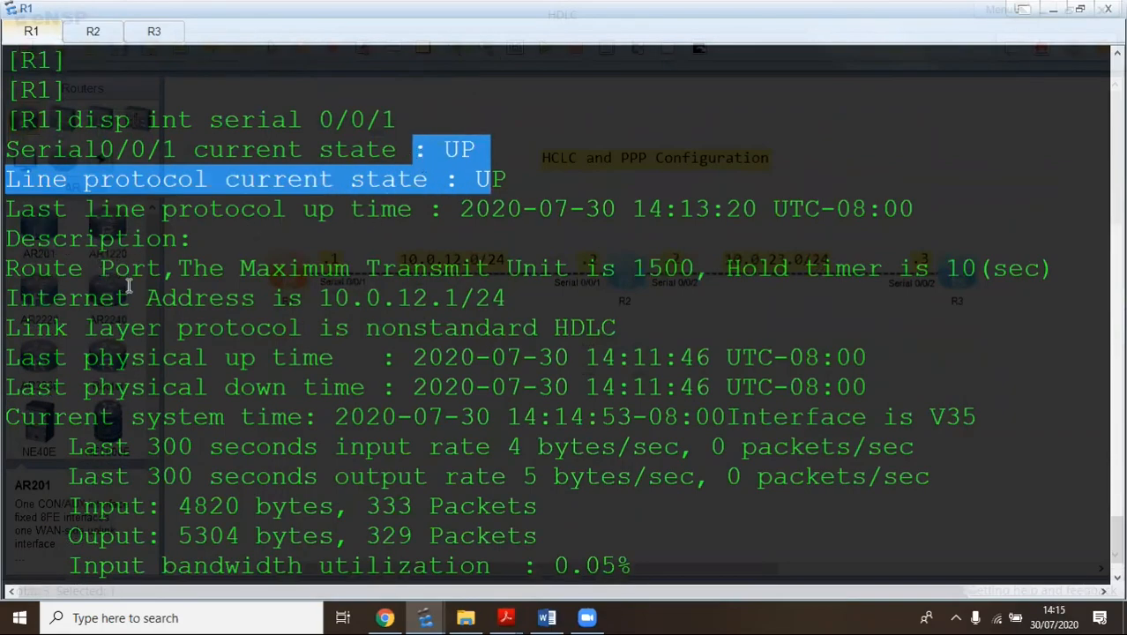
pyautogui.moveTo(617, 328); pyautogui.dragTo(7, 328)
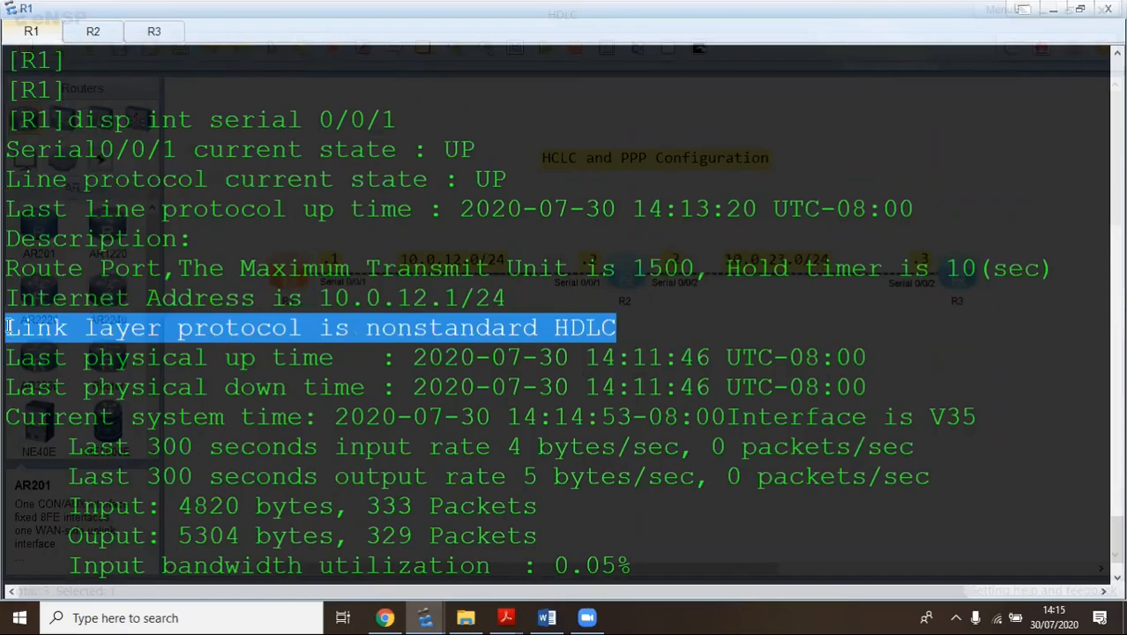
pyautogui.click(596, 339)
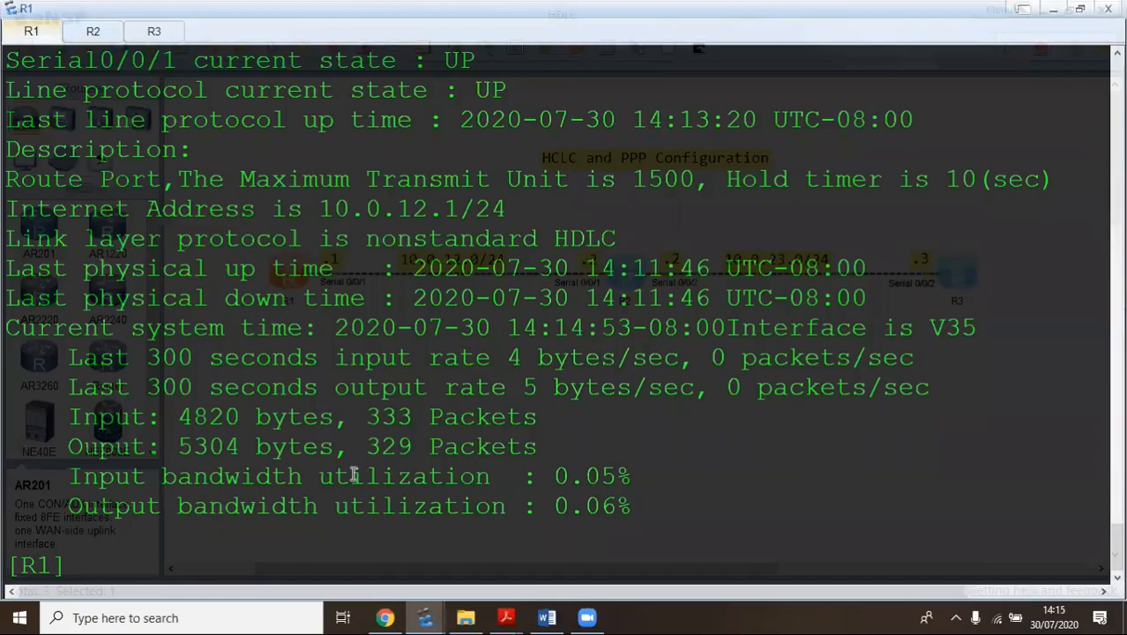
pyautogui.click(484, 589)
# Scroll the lab guide to page 54's Step 5 OSPF area 0 commands, then return to eNSP
pyautogui.scroll(-3, 505, 285)
pyautogui.scroll(-10, 506, 285)
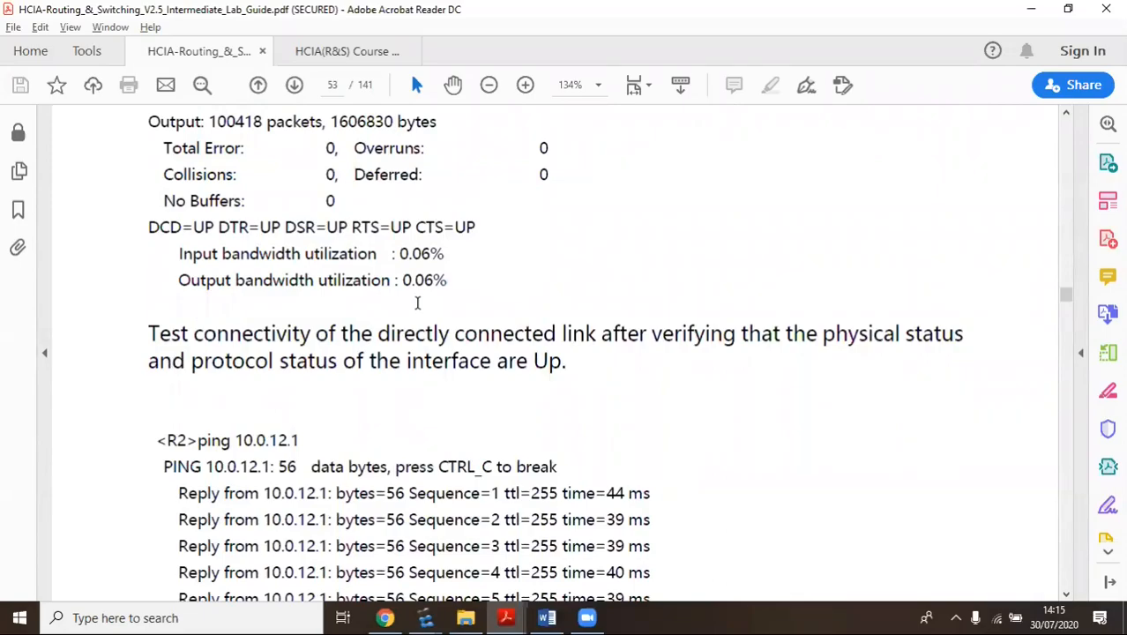
pyautogui.scroll(-15, 417, 285)
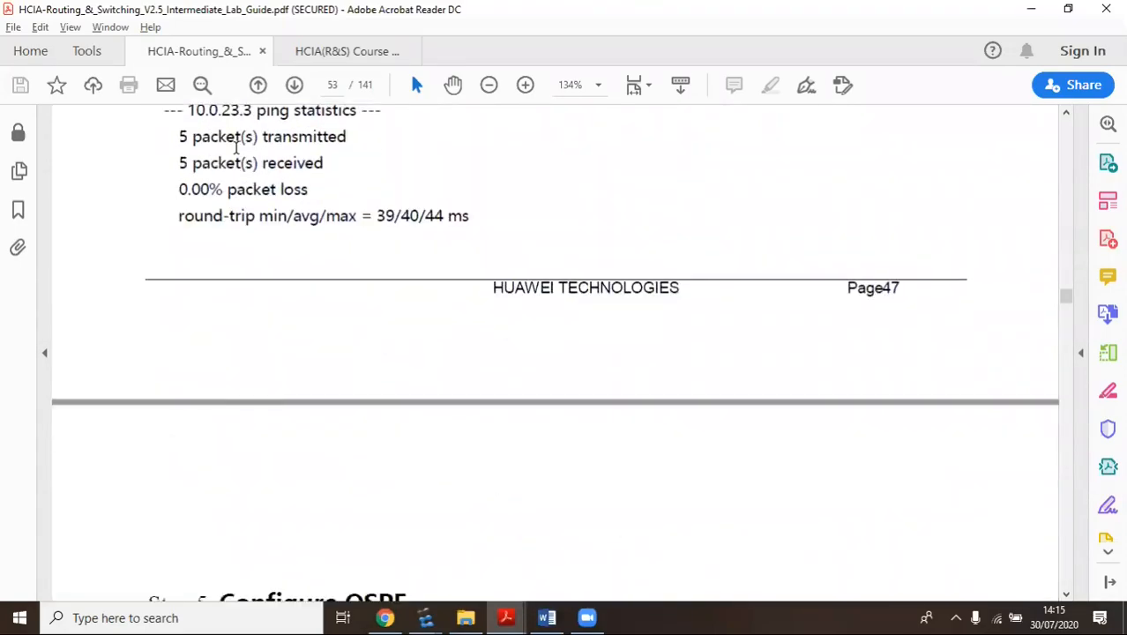
pyautogui.scroll(-3, 225, 246)
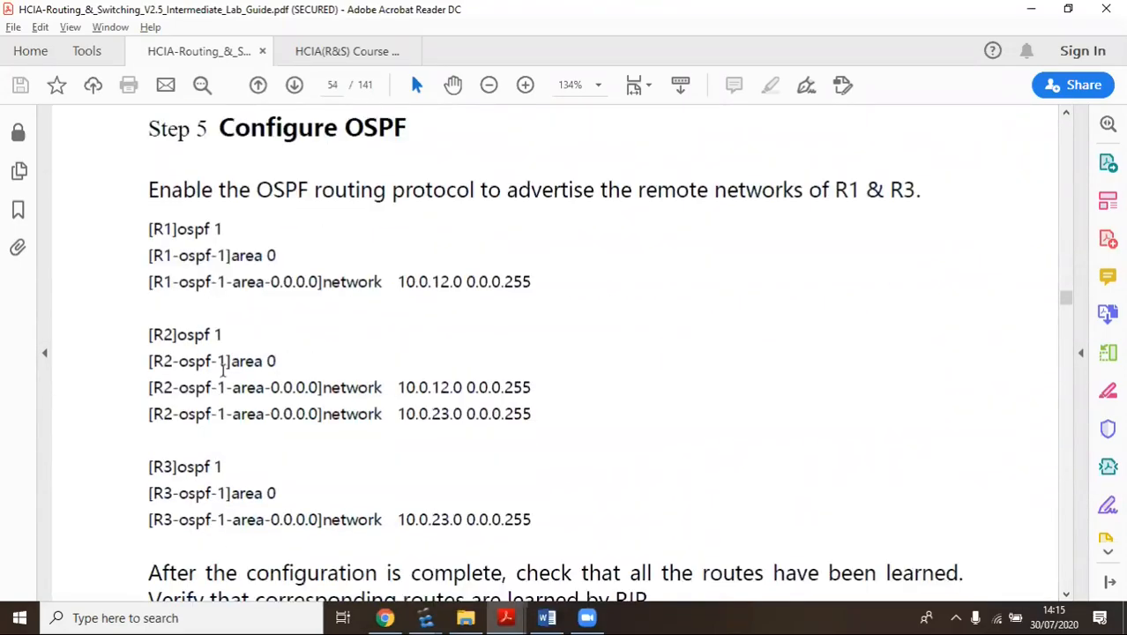
pyautogui.scroll(-1, 402, 286)
pyautogui.scroll(2, 501, 403)
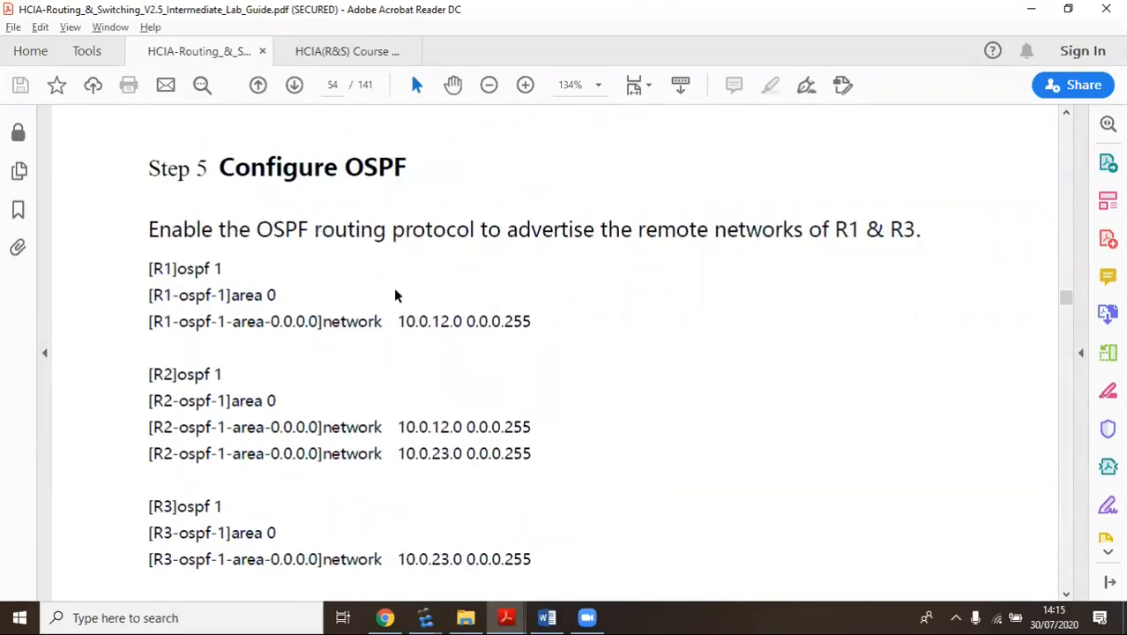
pyautogui.scroll(-2, 222, 268)
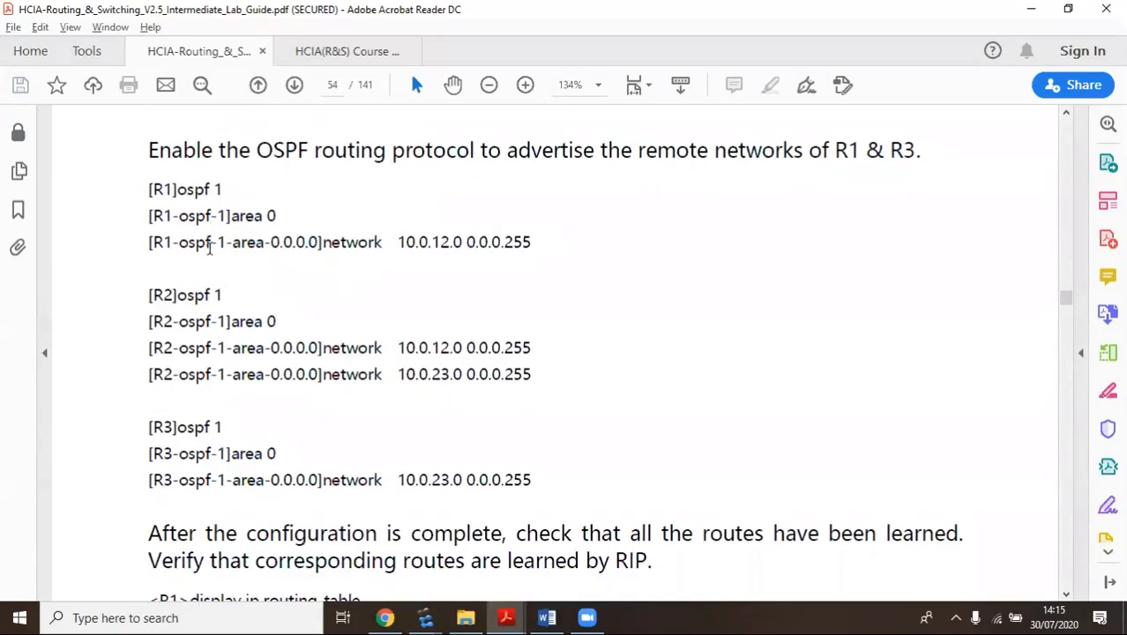
pyautogui.scroll(-2, 324, 389)
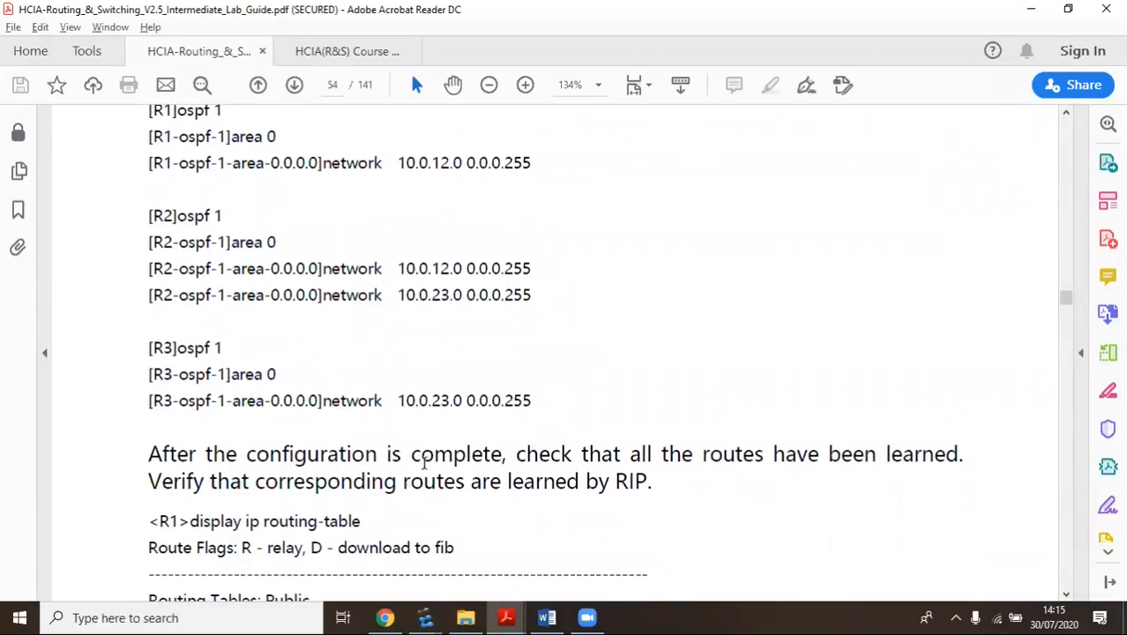
pyautogui.scroll(-3, 416, 469)
pyautogui.scroll(4, 424, 462)
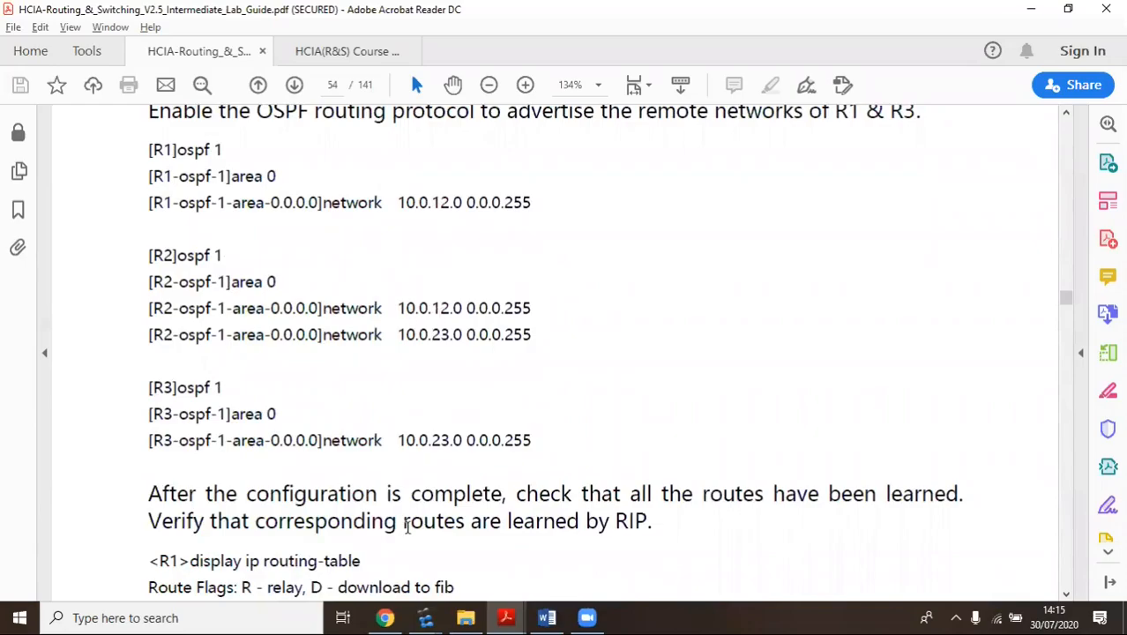
pyautogui.moveTo(425, 617)
pyautogui.click(337, 542)
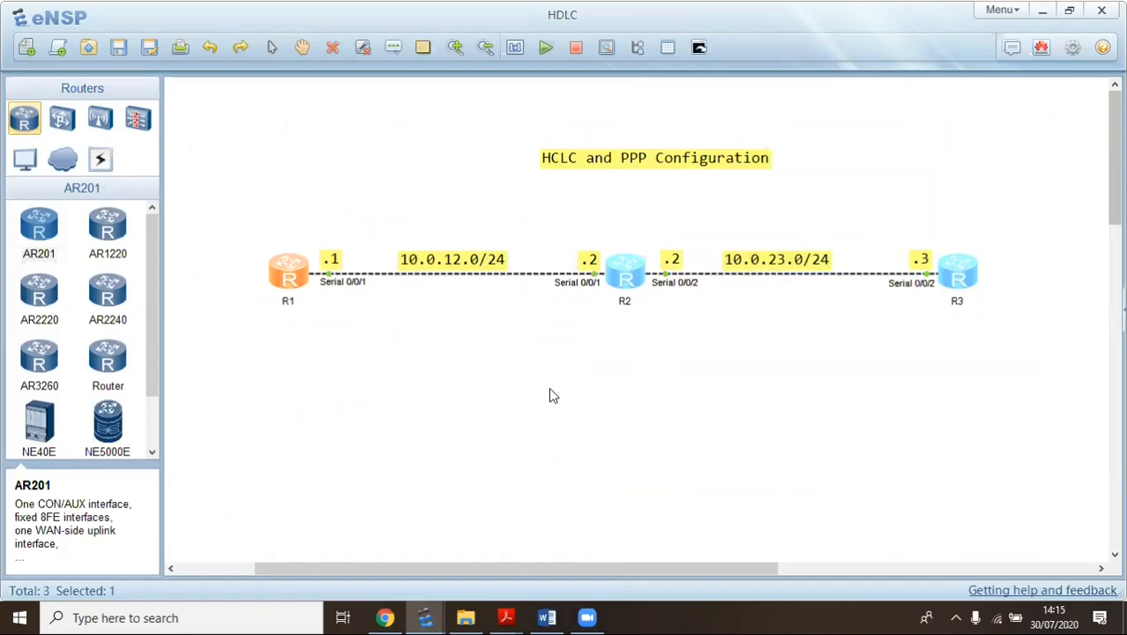
# From R1's console, ping 10.0.13.3, which fails with 100% packet loss
pyautogui.click(617, 384)
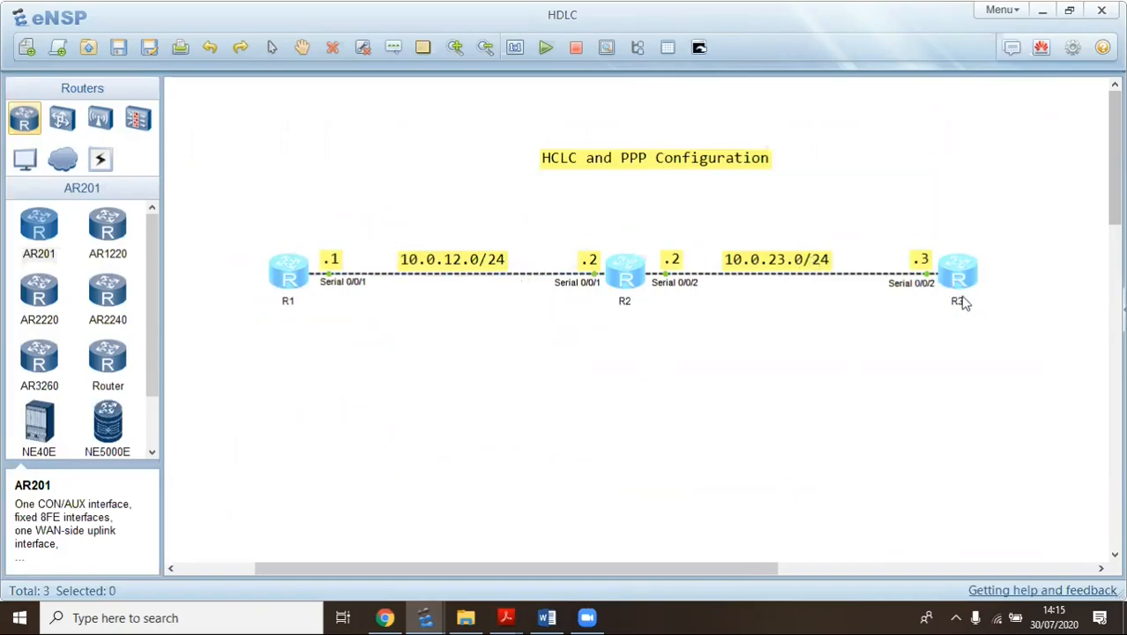
pyautogui.moveTo(432, 617)
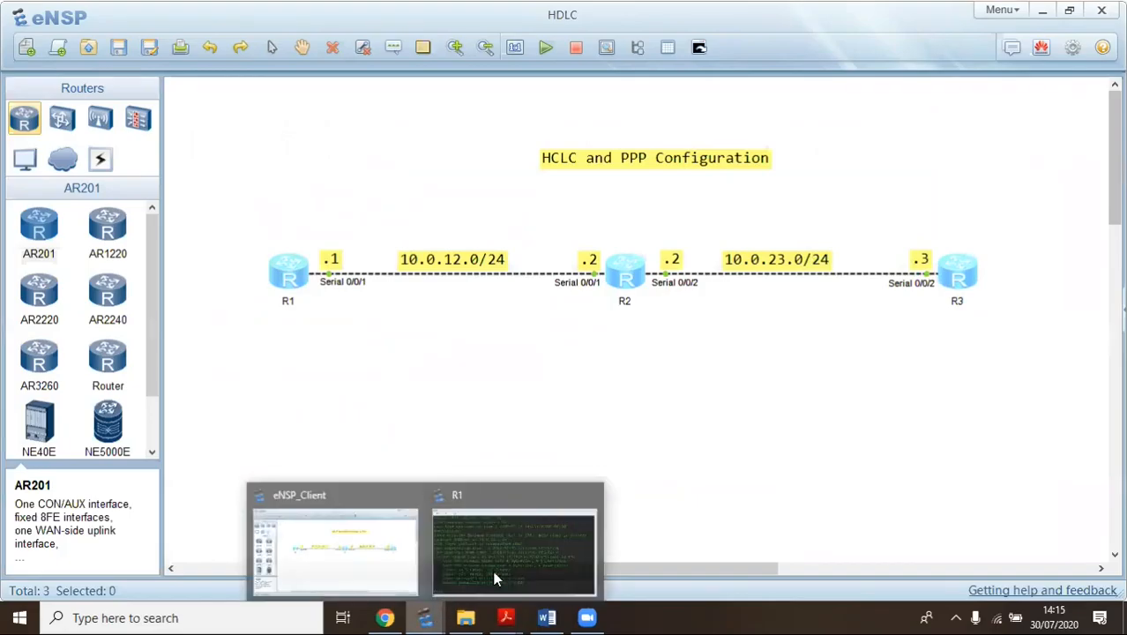
pyautogui.click(467, 547)
pyautogui.press('Up')
pyautogui.press('Up')
pyautogui.press('BackSpace')
pyautogui.press('BackSpace')
pyautogui.press('BackSpace')
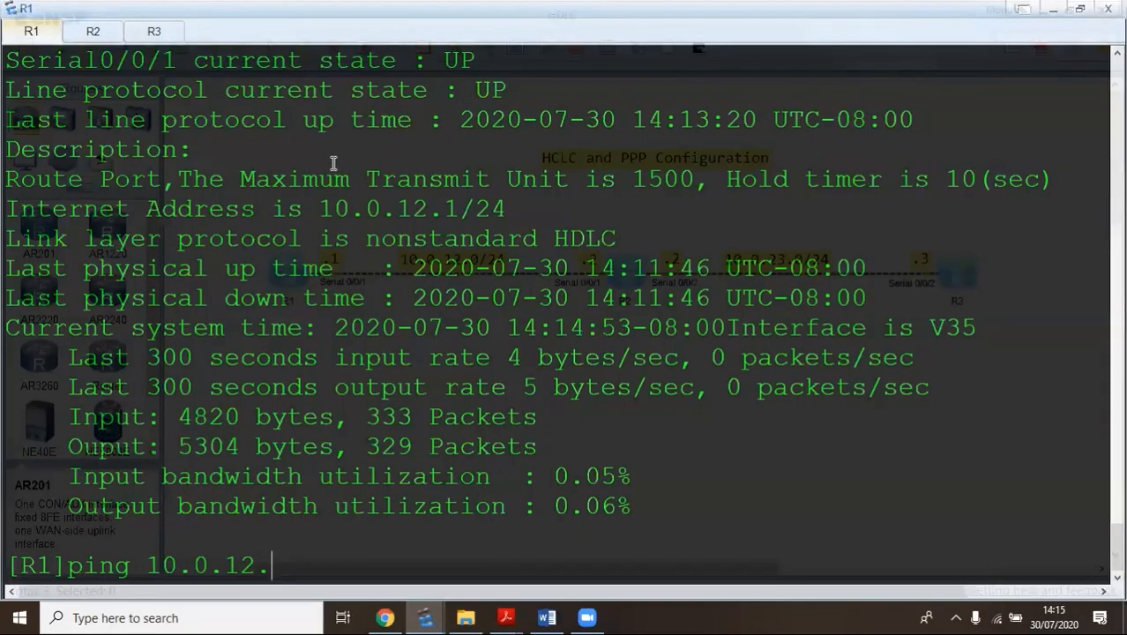
pyautogui.write('3.3')
pyautogui.press('Return')
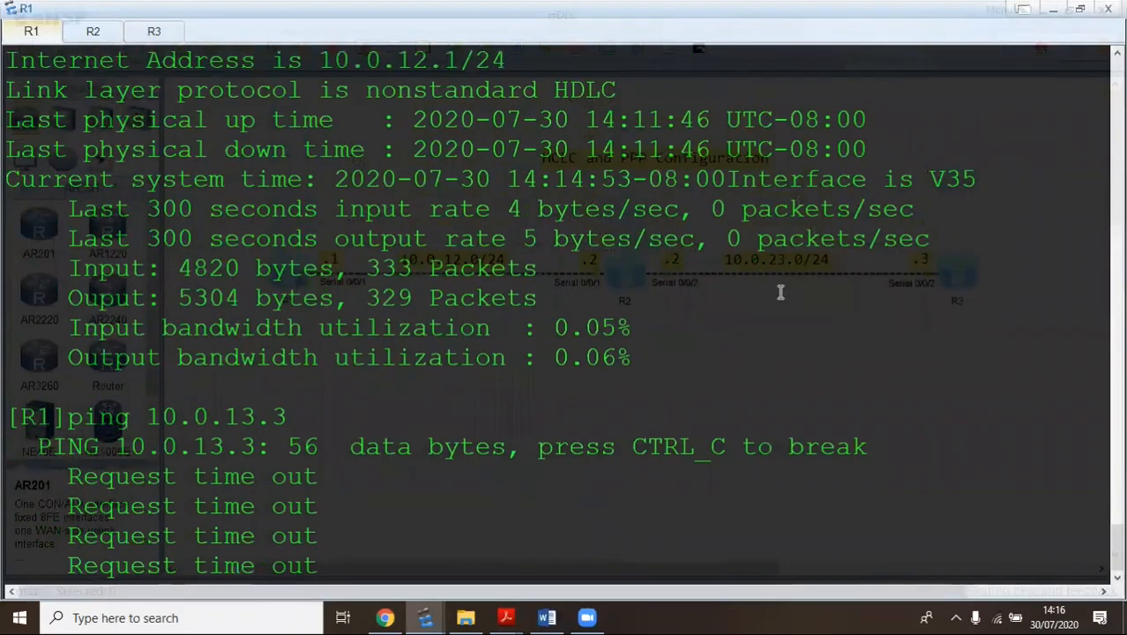
# Ping 10.0.23.3 from R1 and stop the failing ping with Ctrl+C
pyautogui.press('Up')
pyautogui.press('Left')
pyautogui.press('Left')
pyautogui.press('Left')
pyautogui.press('Right')
pyautogui.press('BackSpace')
pyautogui.write('2')
pyautogui.press('Return')
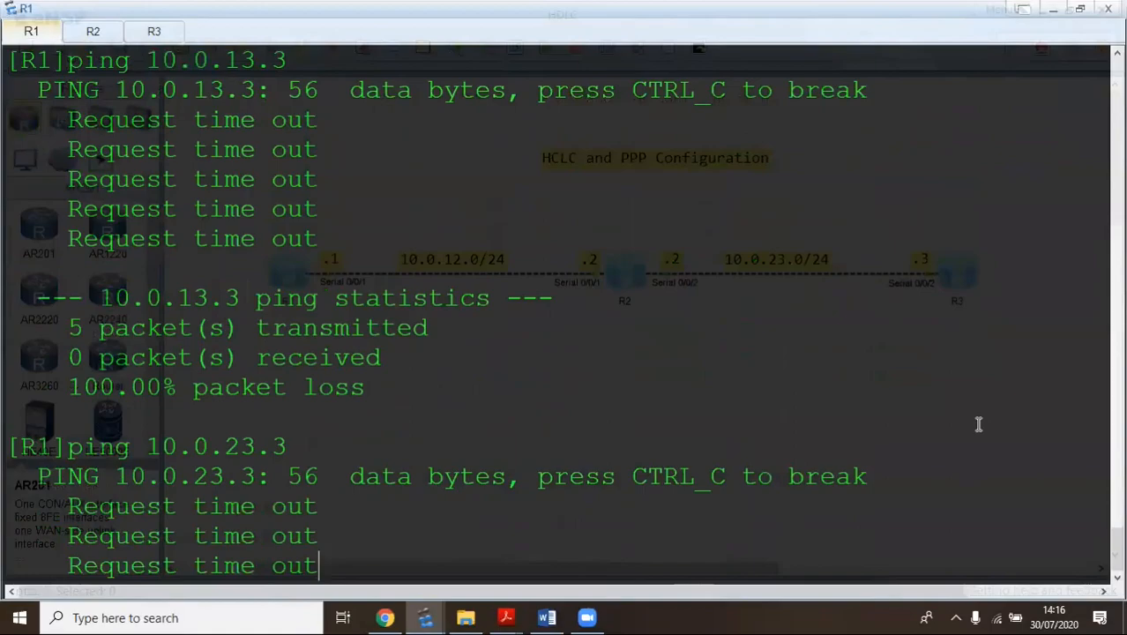
pyautogui.hotkey('ctrl', 'c')
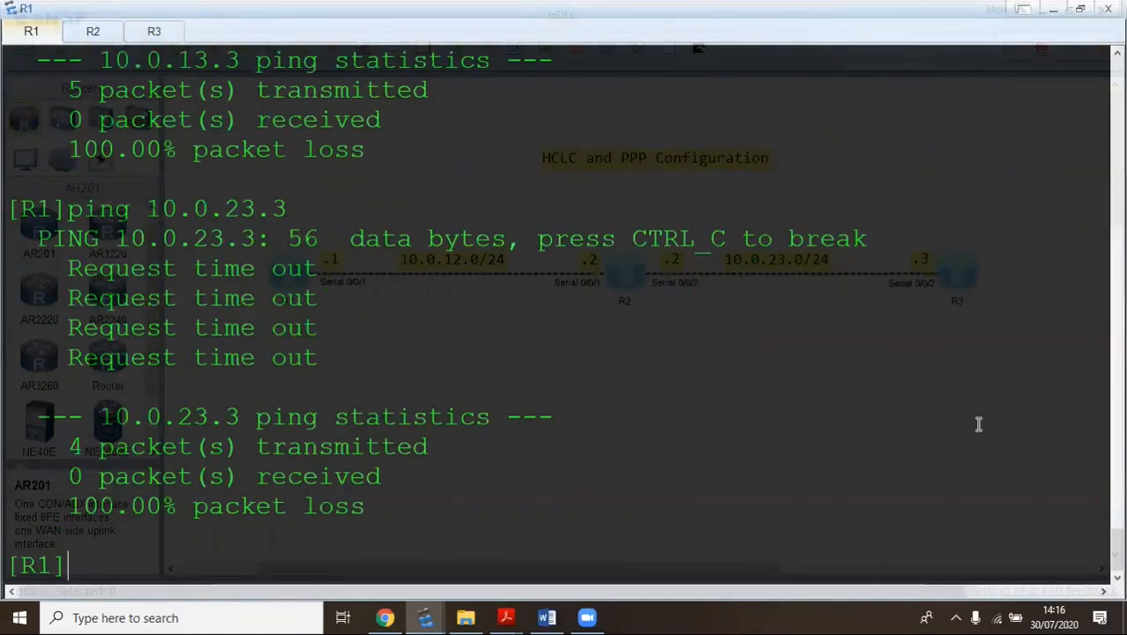
pyautogui.scroll(3, 251, 452)
pyautogui.scroll(-3, 283, 460)
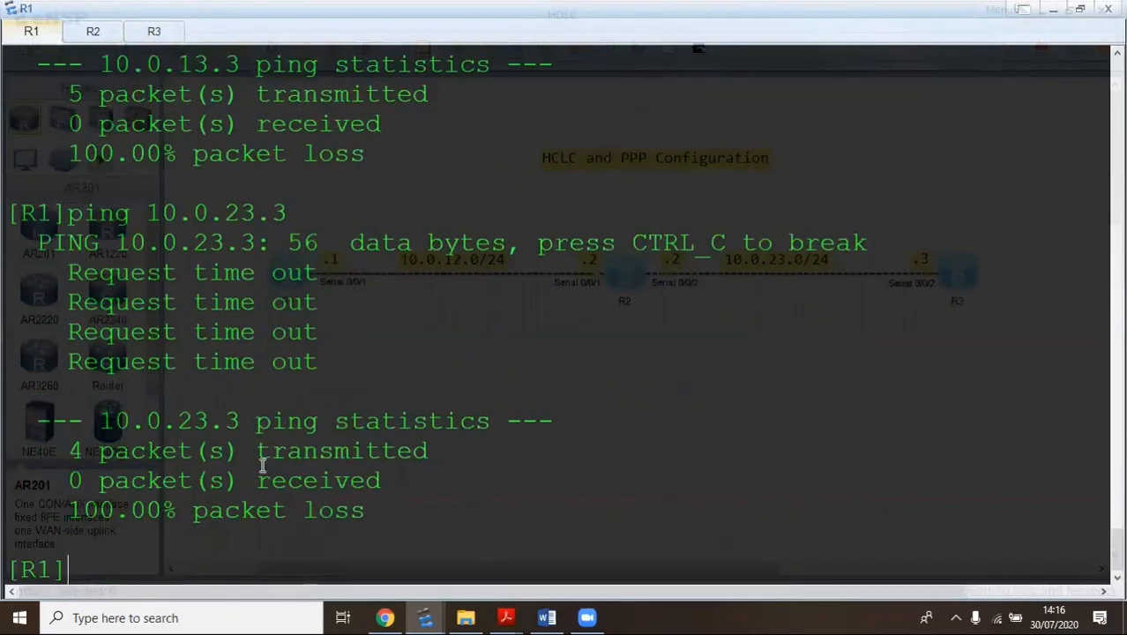
pyautogui.rightClick(225, 521)
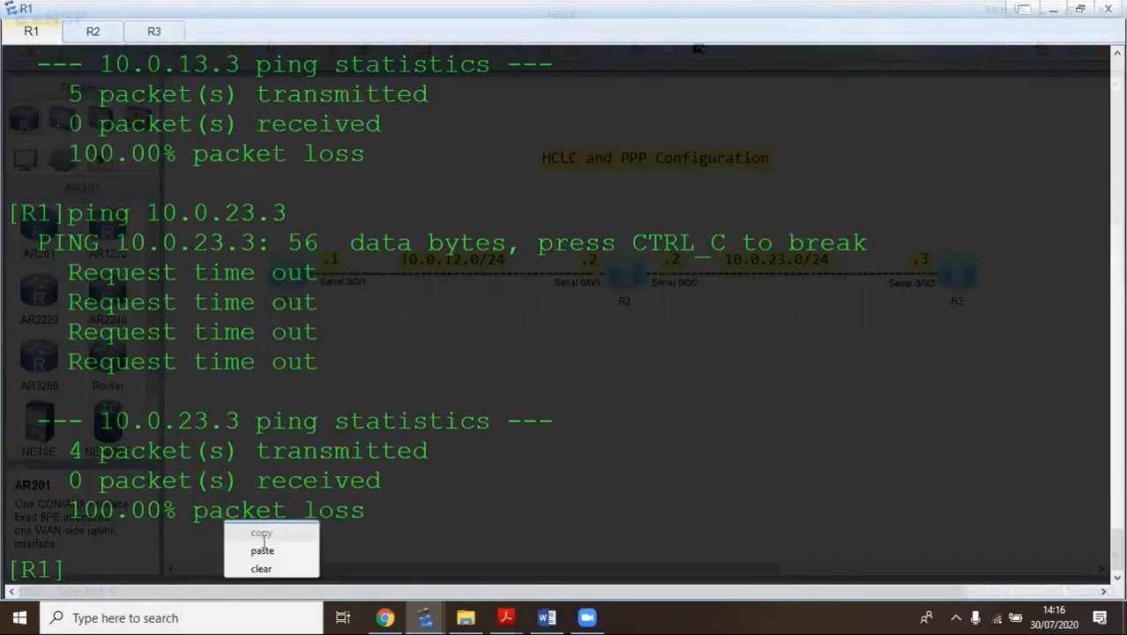
# Clear R1's terminal and add 'ip route-static 10.0.23.0 24 10.0.12.2'
pyautogui.click(259, 567)
pyautogui.press('Return')
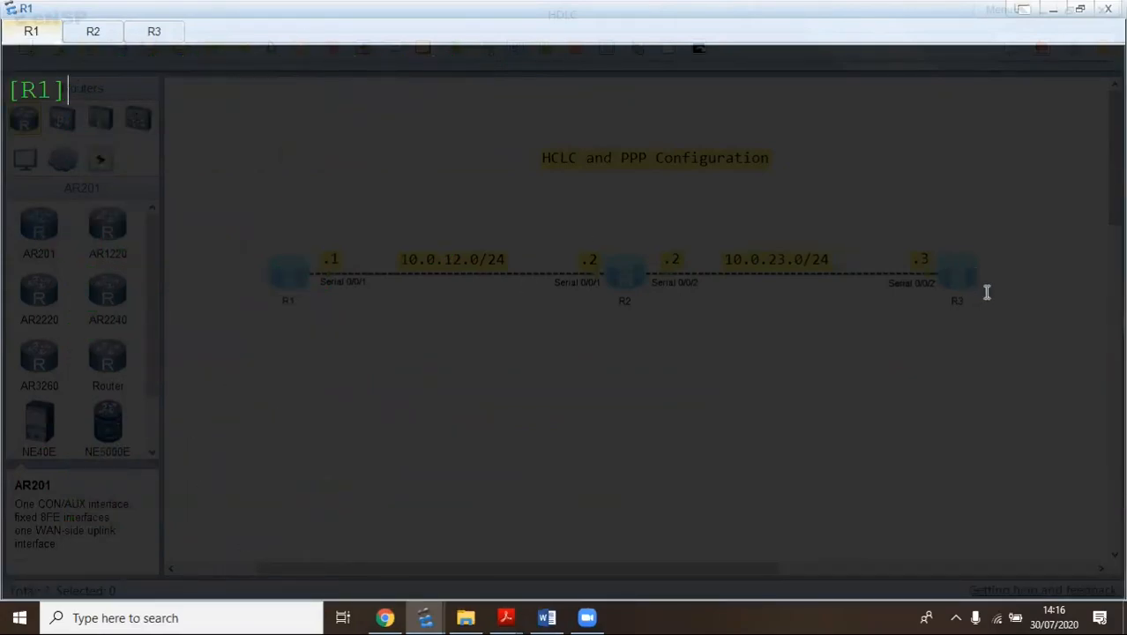
pyautogui.write('ip ro')
pyautogui.press('Tab')
pyautogui.write('-s')
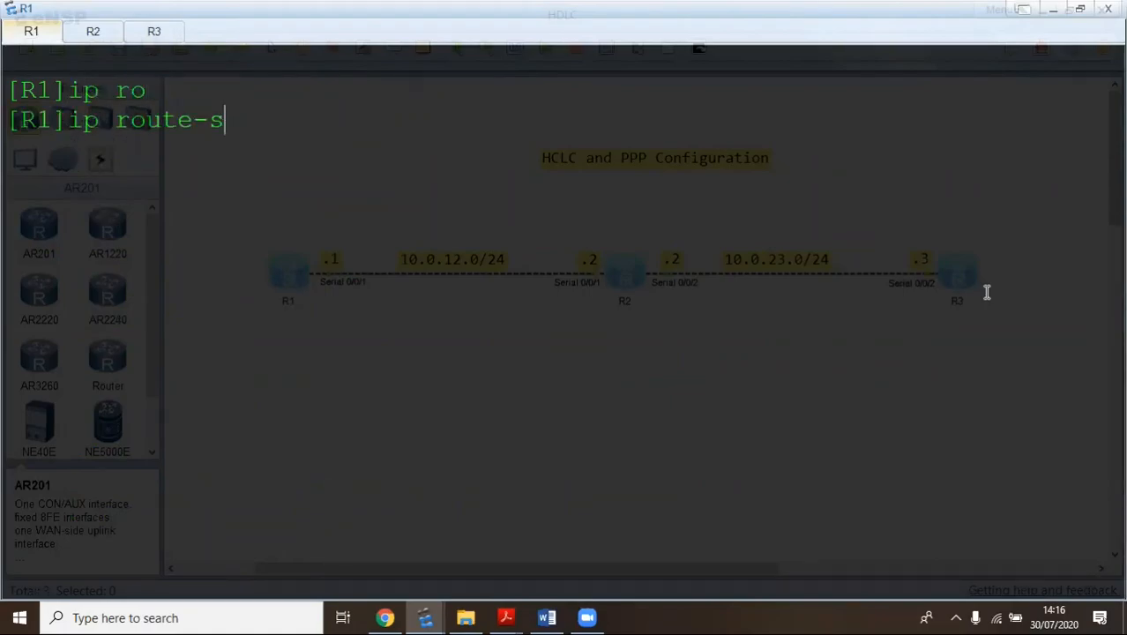
pyautogui.press('Tab')
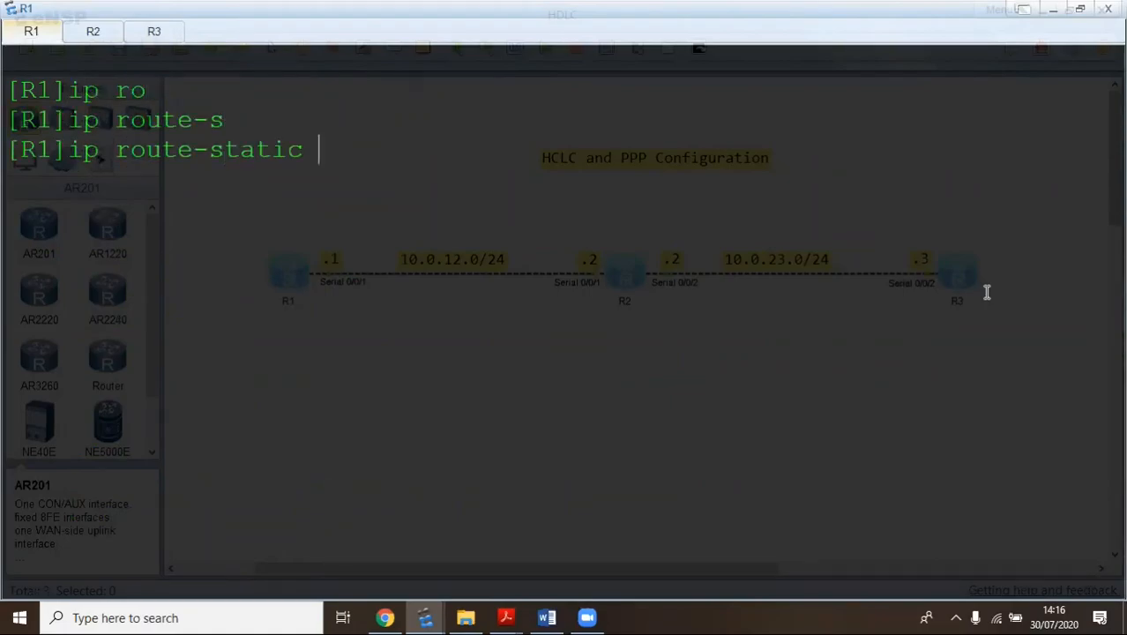
pyautogui.write('10.0.23.0 25')
pyautogui.press('BackSpace')
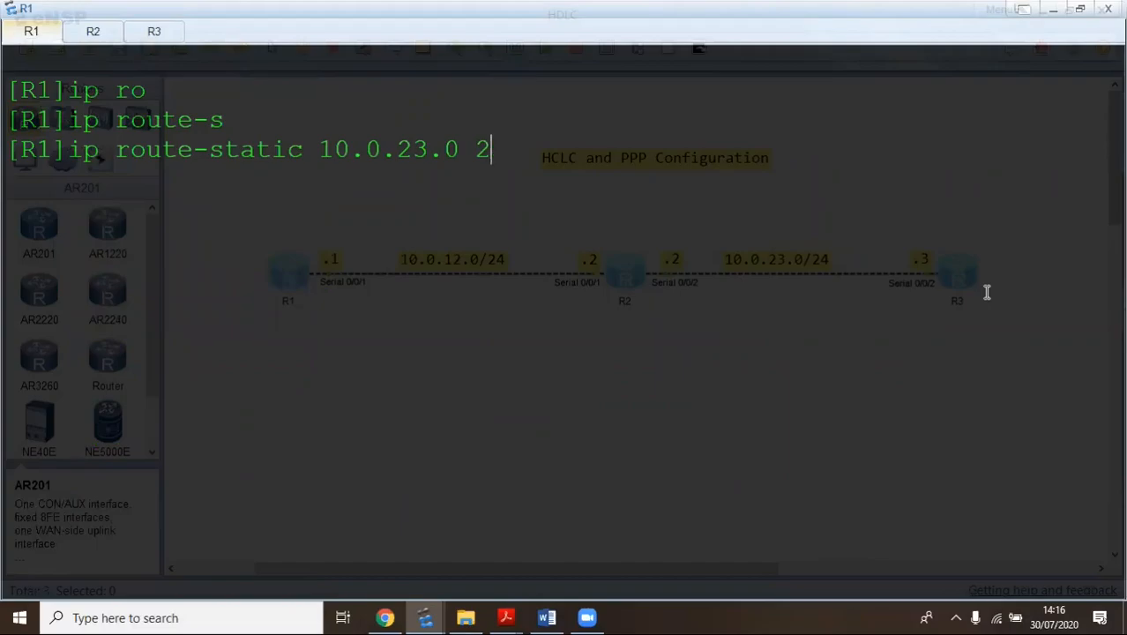
pyautogui.write('4 10.0.12')
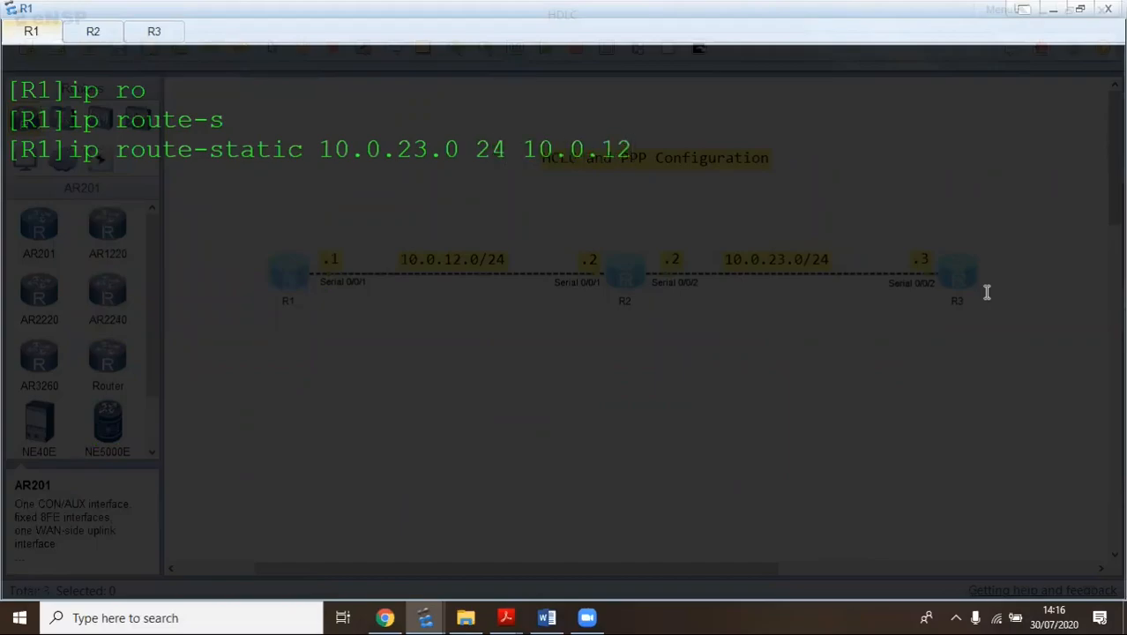
pyautogui.write('.2')
pyautogui.press('Return')
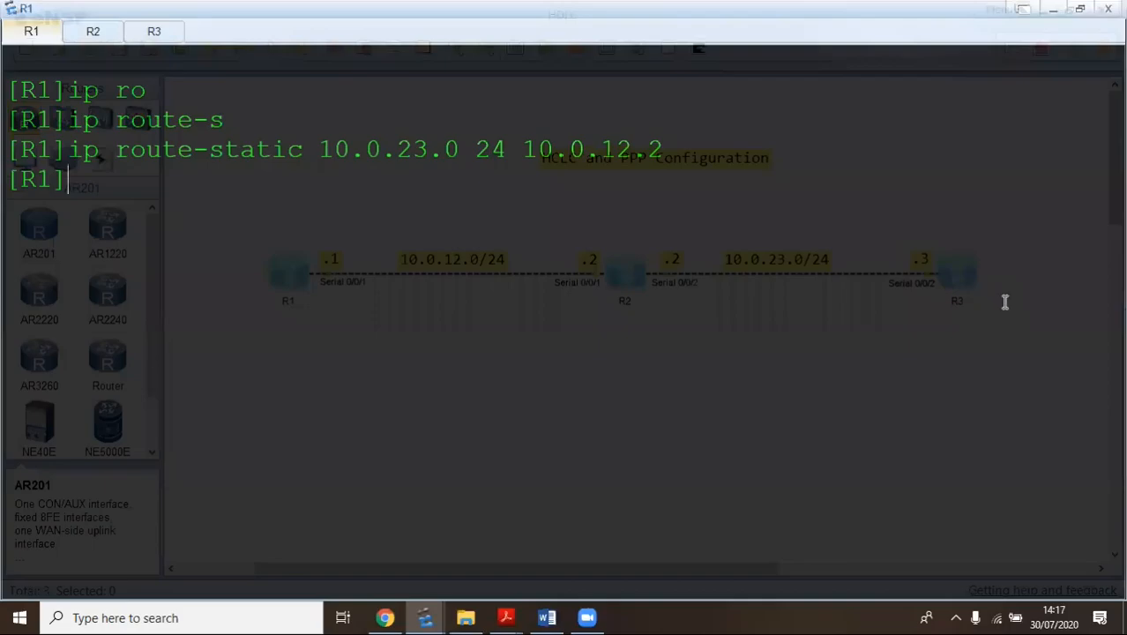
pyautogui.click(152, 39)
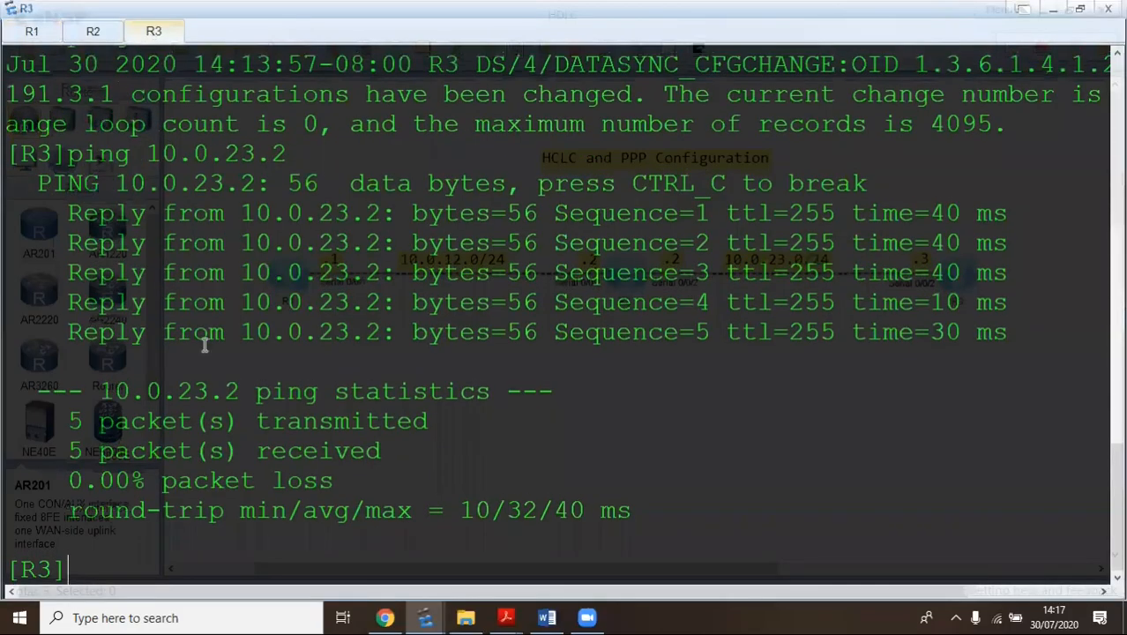
# Clear R3's terminal and add 'ip route-static 10.0.12.0 24 10.0.23.2'
pyautogui.rightClick(161, 508)
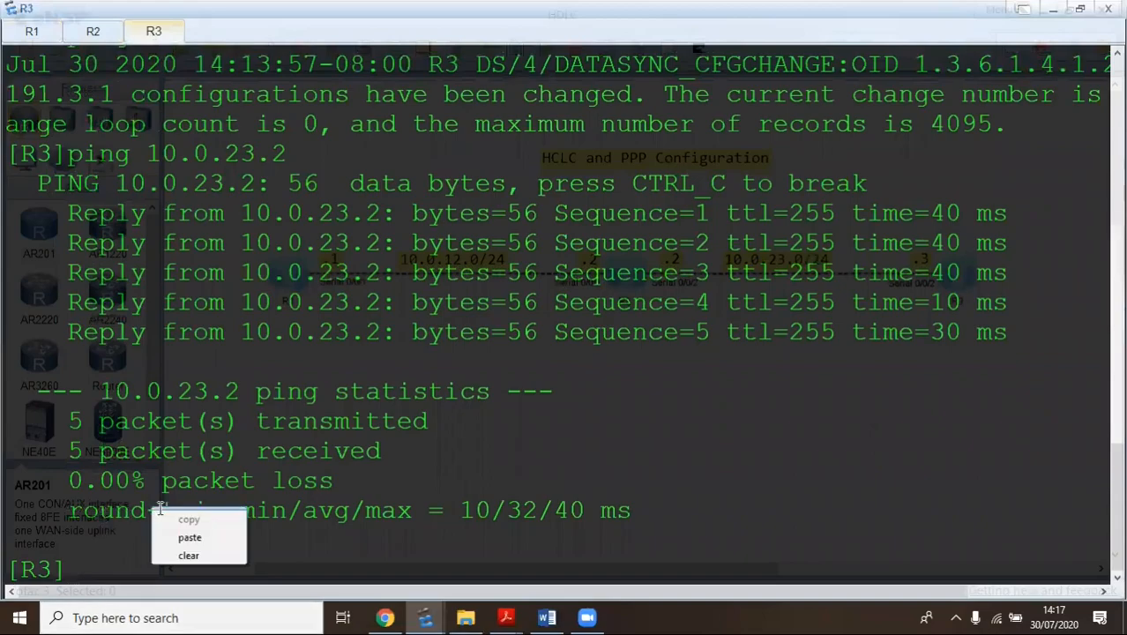
pyautogui.click(185, 554)
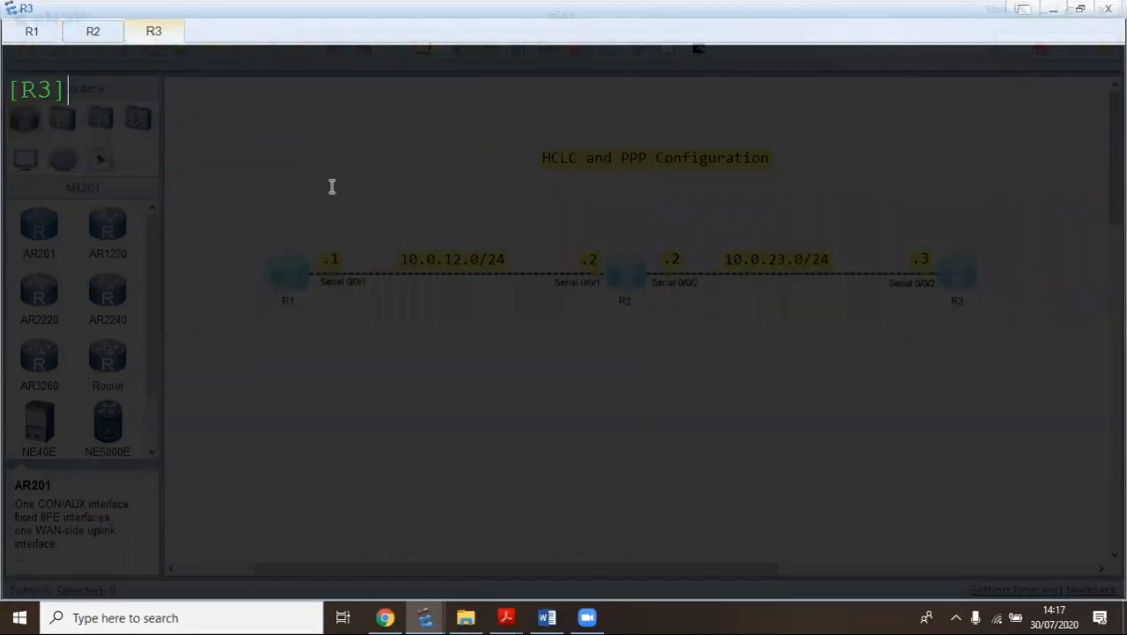
pyautogui.write('ip stat')
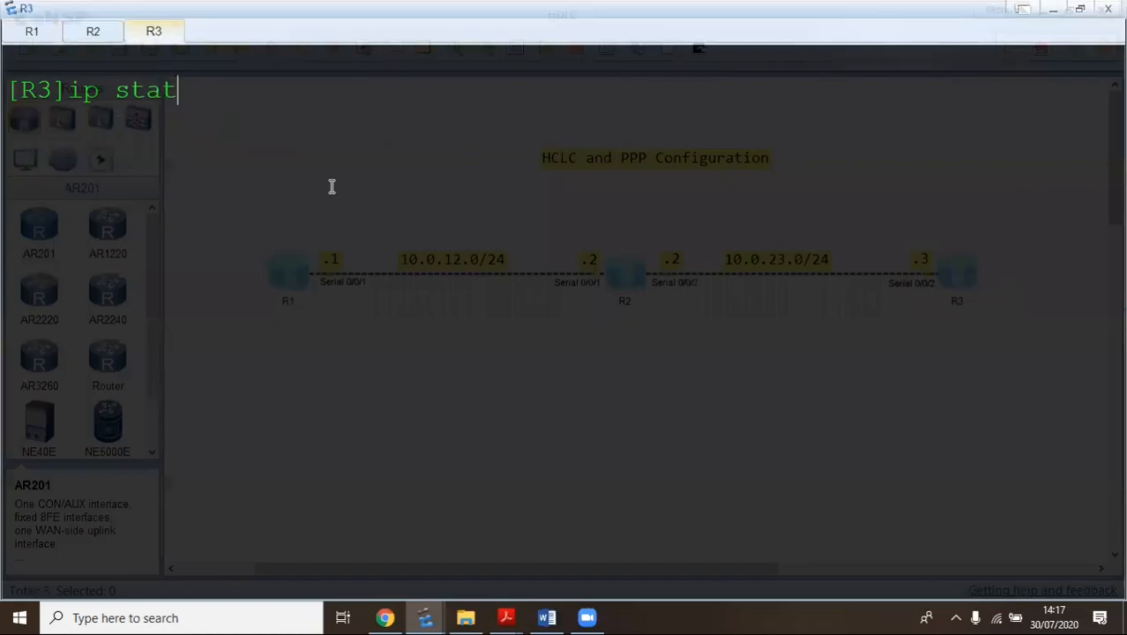
pyautogui.press('Tab')
pyautogui.press('BackSpace')
pyautogui.press('BackSpace')
pyautogui.press('BackSpace')
pyautogui.press('BackSpace')
pyautogui.press('BackSpace')
pyautogui.press('BackSpace')
pyautogui.press('BackSpace')
pyautogui.press('BackSpace')
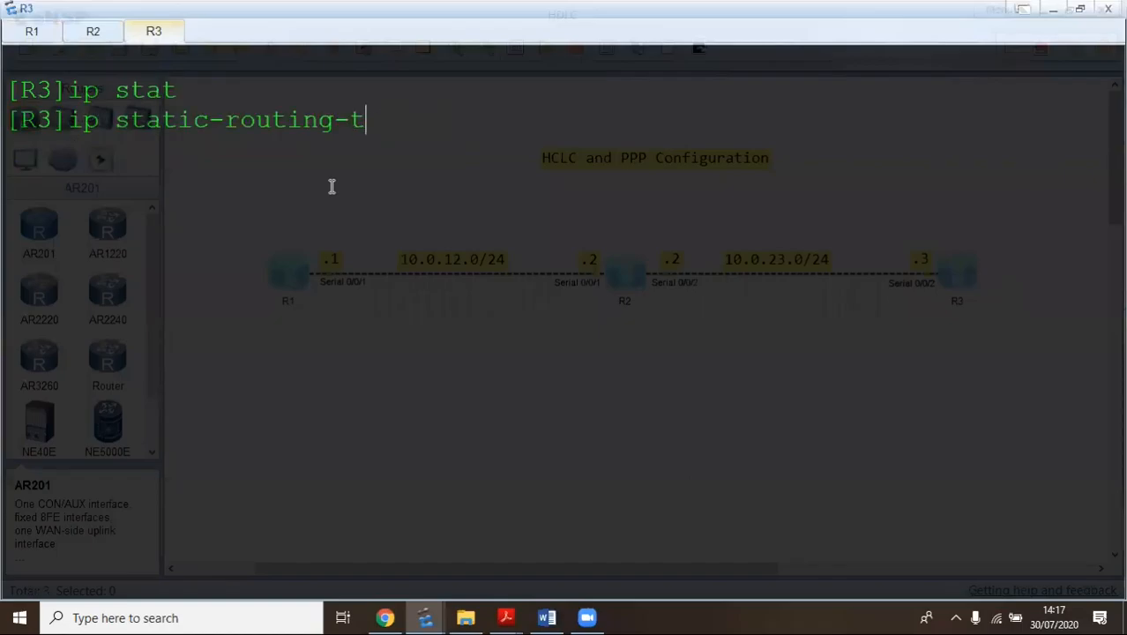
pyautogui.press('BackSpace')
pyautogui.press('BackSpace')
pyautogui.press('BackSpace')
pyautogui.press('BackSpace')
pyautogui.press('BackSpace')
pyautogui.press('BackSpace')
pyautogui.press('BackSpace')
pyautogui.press('BackSpace')
pyautogui.press('BackSpace')
pyautogui.press('BackSpace')
pyautogui.press('BackSpace')
pyautogui.press('BackSpace')
pyautogui.press('BackSpace')
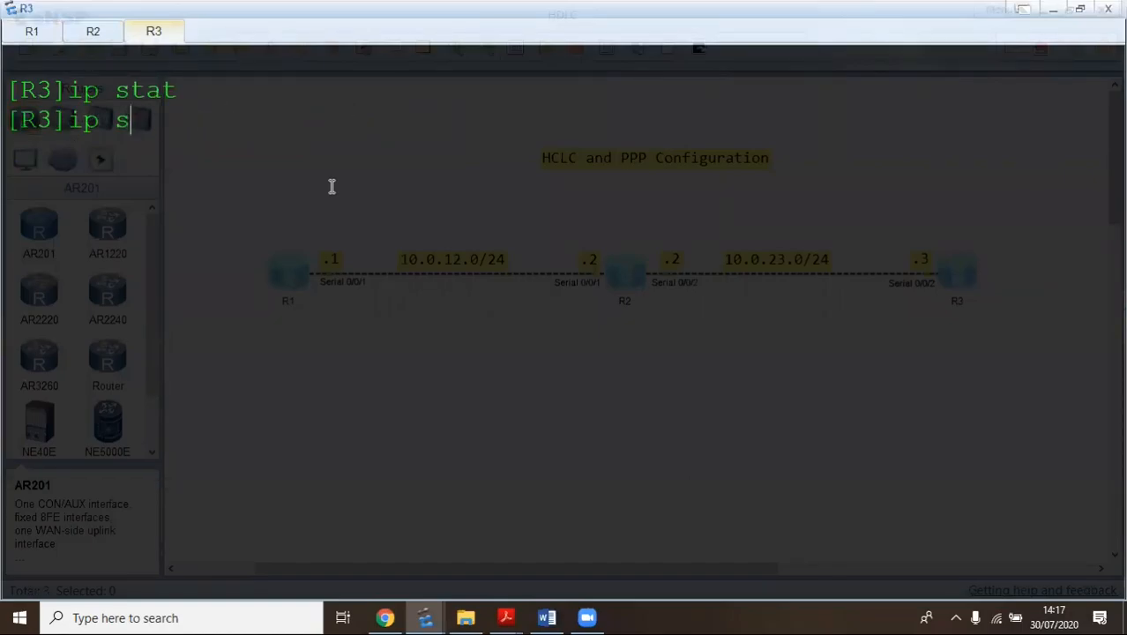
pyautogui.write('rou')
pyautogui.press('Tab')
pyautogui.write('-')
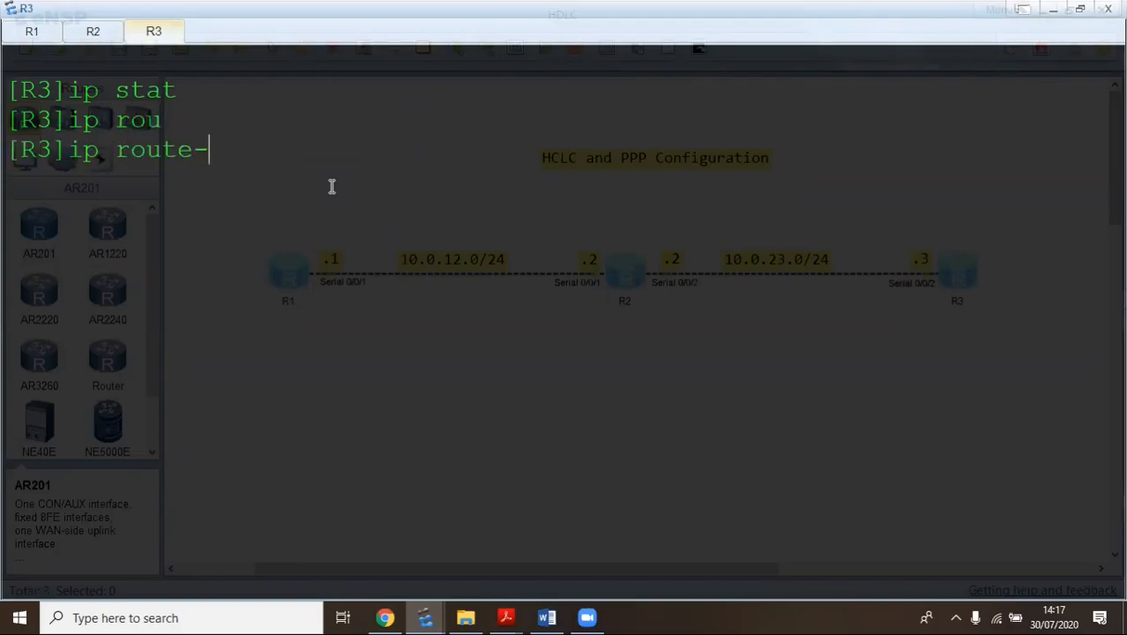
pyautogui.write('s')
pyautogui.press('Tab')
pyautogui.write('10.0.12.')
pyautogui.write('0.')
pyautogui.press('BackSpace')
pyautogui.write('24 ')
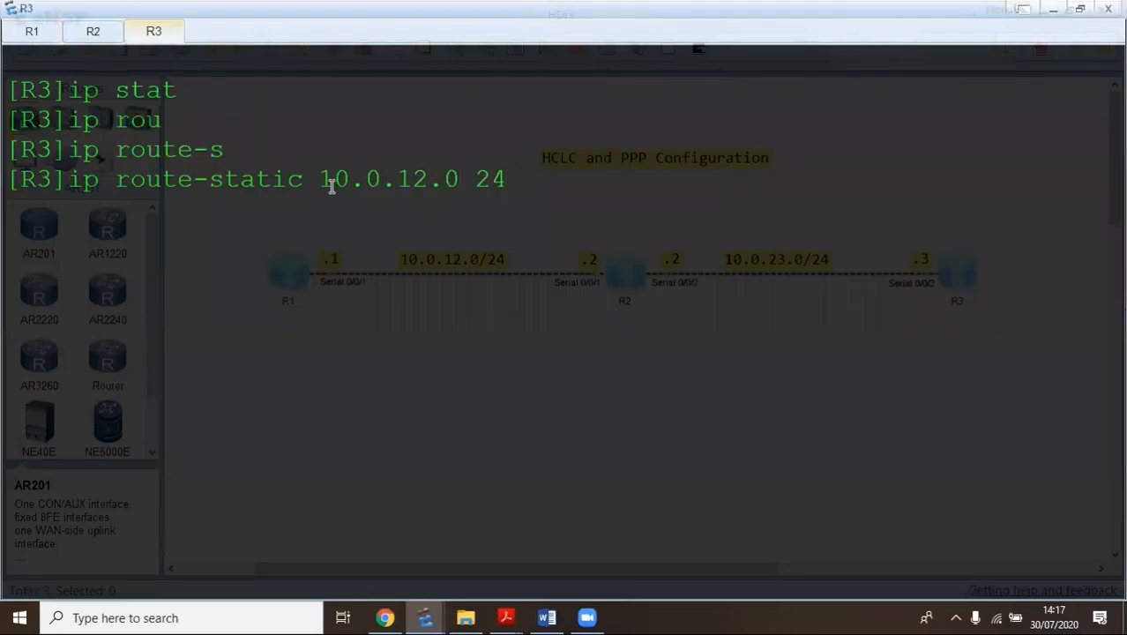
pyautogui.write('10.0.23.2')
pyautogui.press('Return')
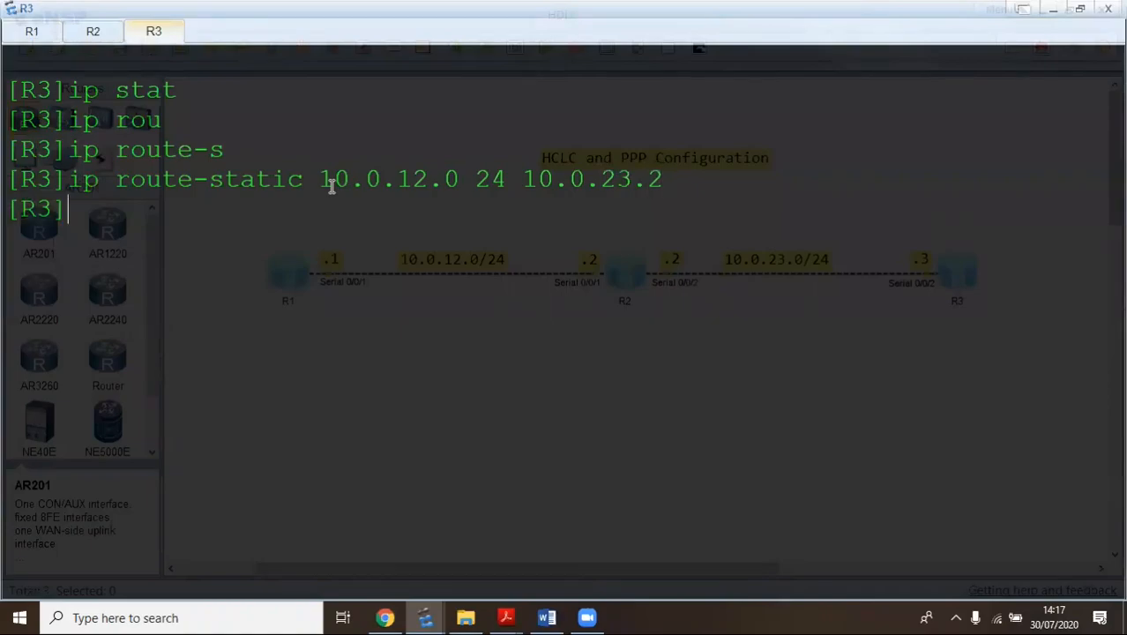
# Ping 10.0.12.1 from R3, getting 5 replies with 0% loss
pyautogui.write('ping 10.')
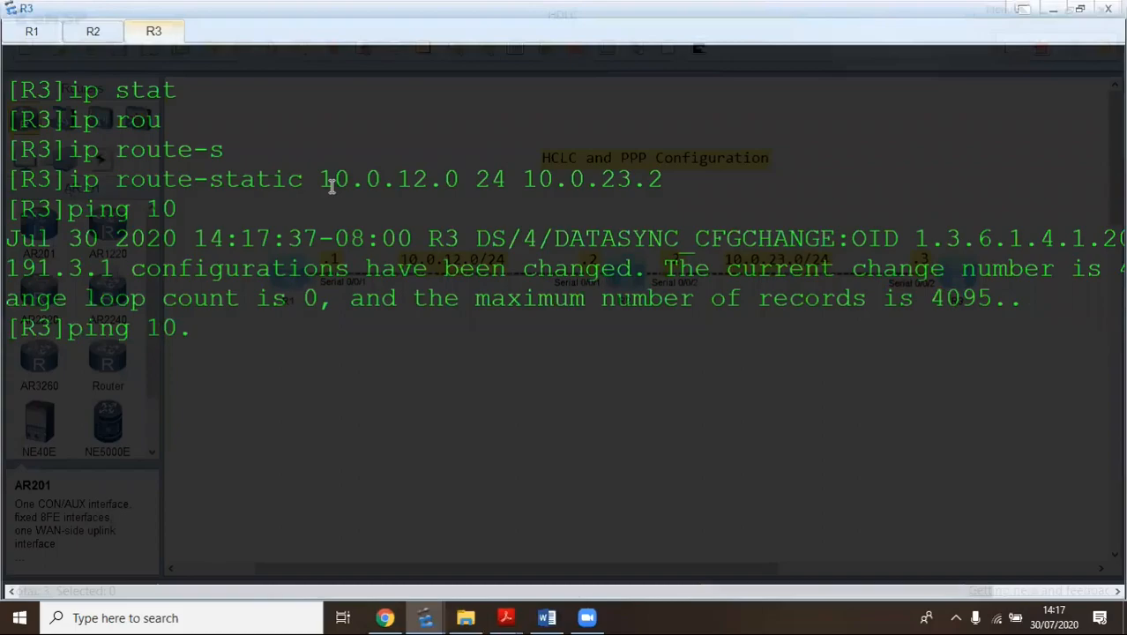
pyautogui.write('0.12.1')
pyautogui.press('Return')
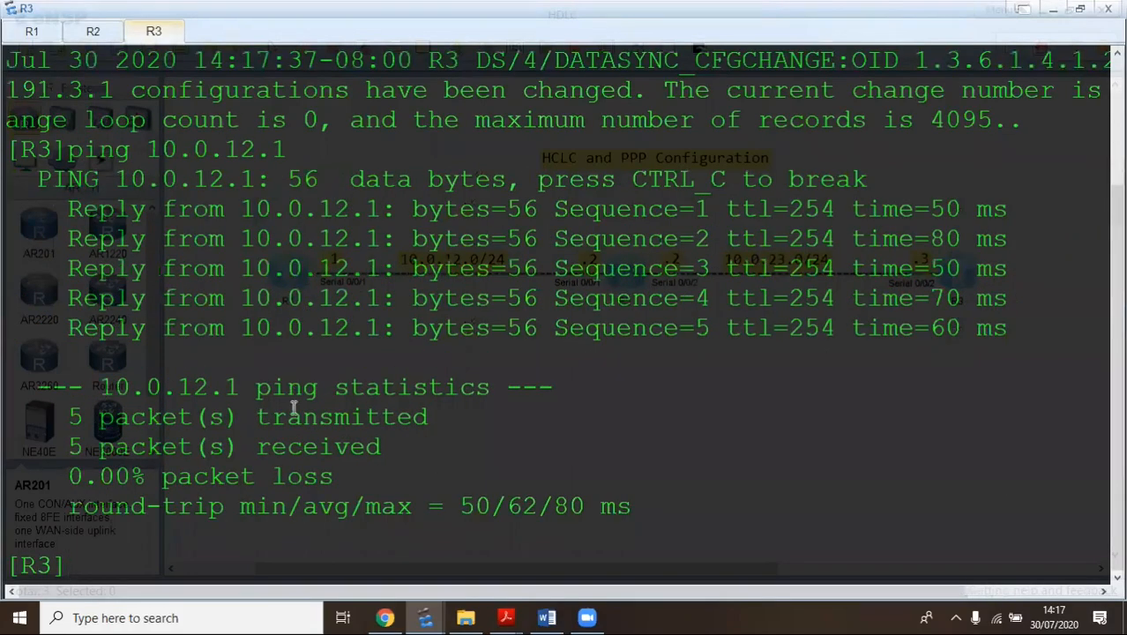
# In the lab guide's Step 5, highlight the phrase 'remote networks of R1 & R3'
pyautogui.moveTo(505, 617)
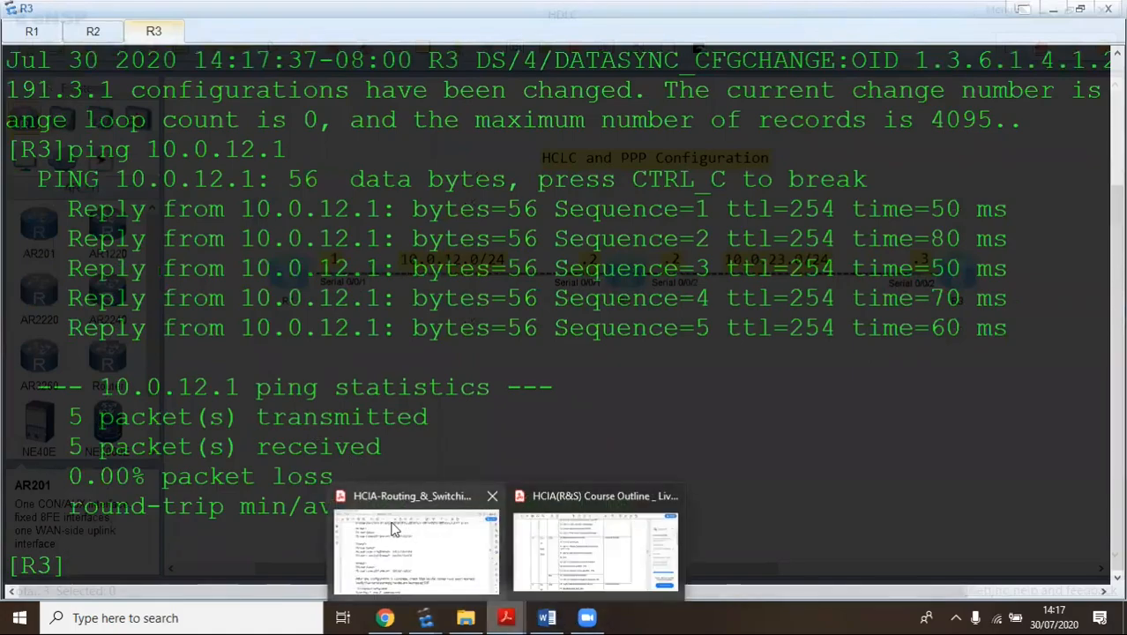
pyautogui.click(473, 568)
pyautogui.scroll(3, 393, 318)
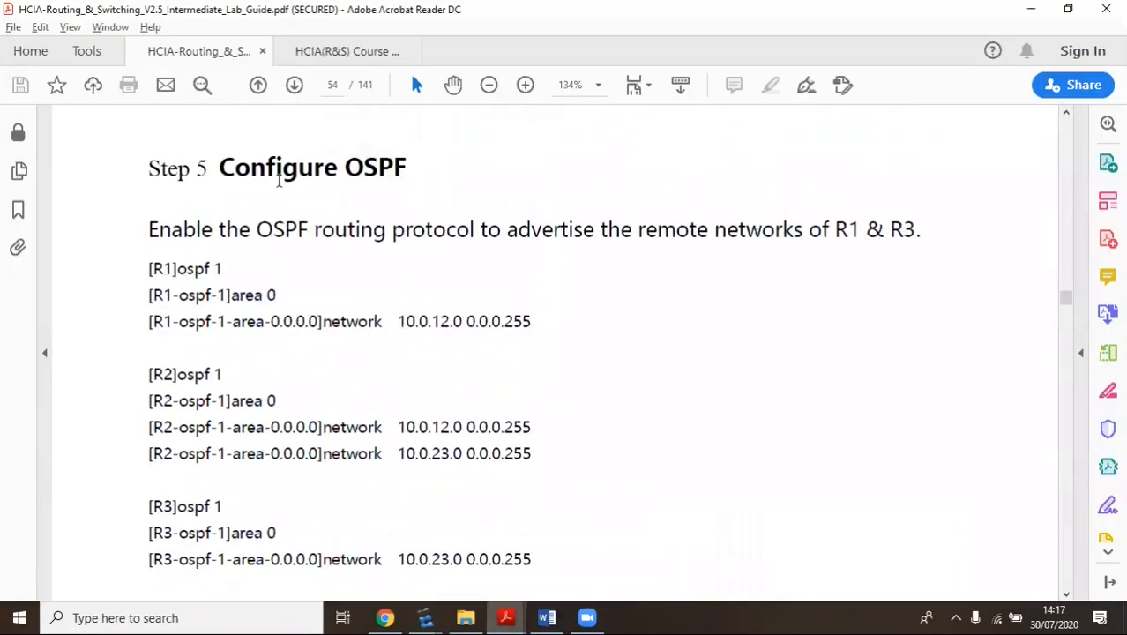
pyautogui.scroll(-1, 468, 172)
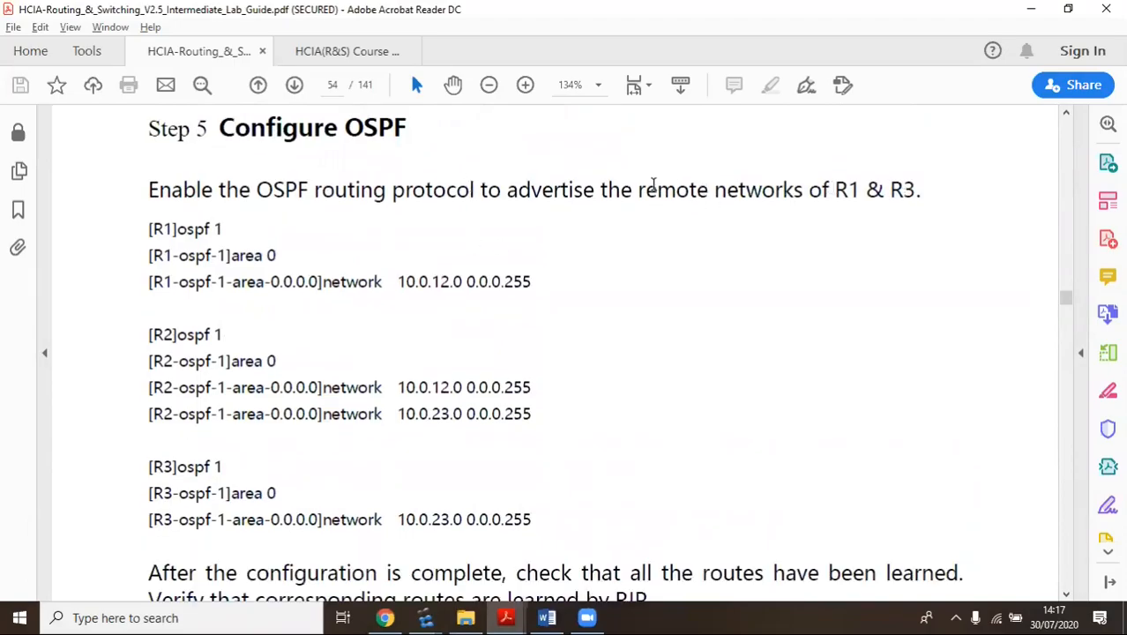
pyautogui.moveTo(638, 192); pyautogui.dragTo(922, 177)
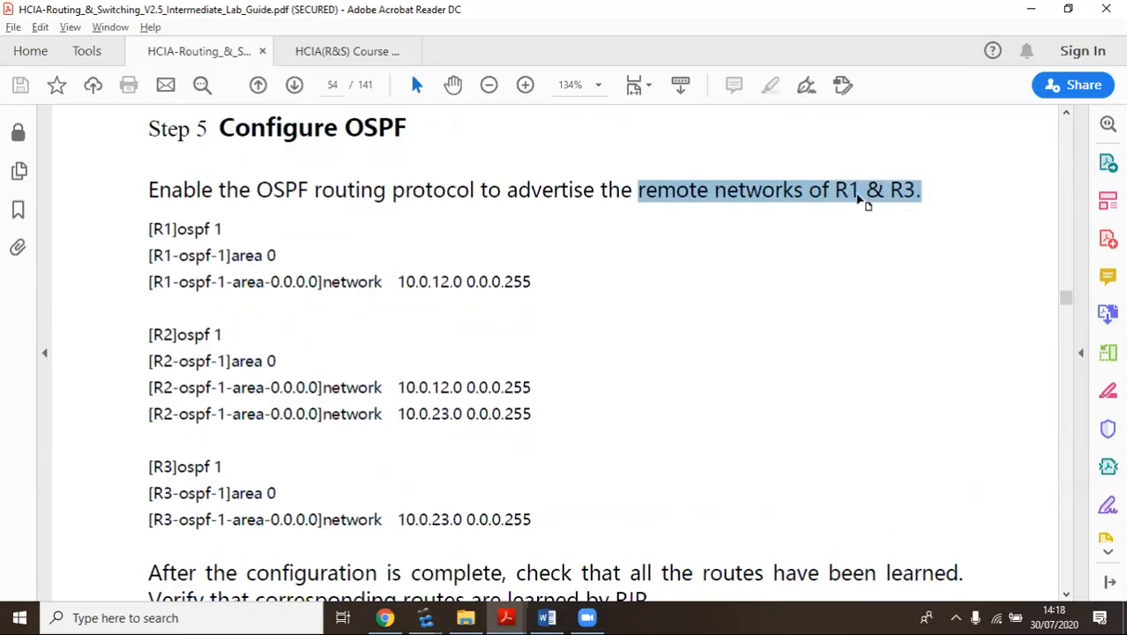
pyautogui.click(822, 191)
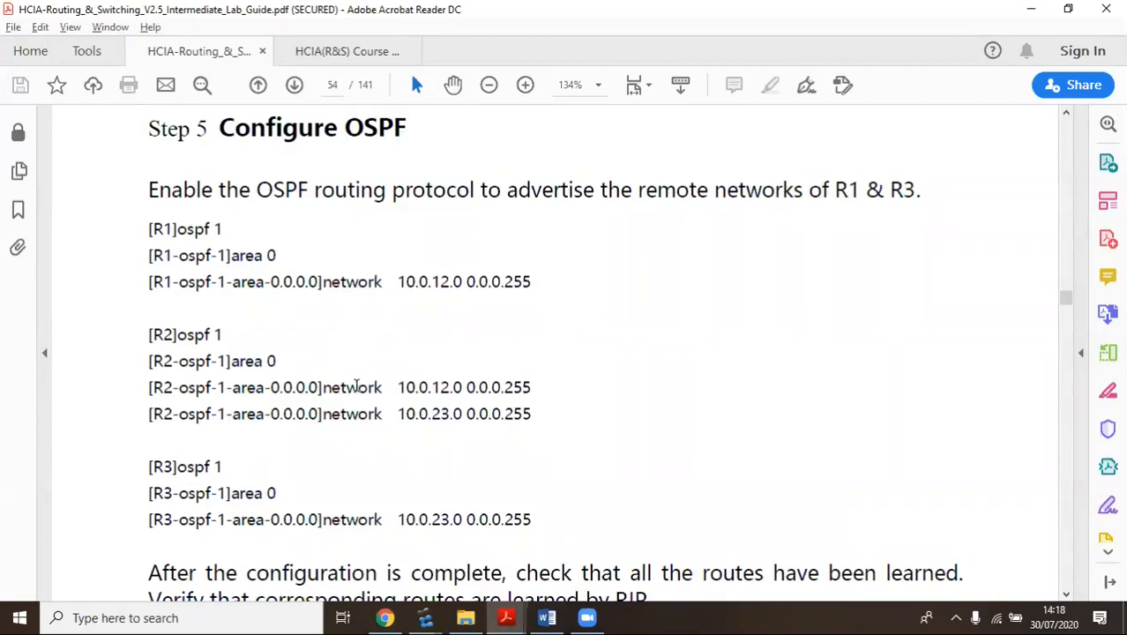
# Scroll to the guide's sample R1 routing table, then return to the eNSP topology
pyautogui.scroll(-3, 356, 385)
pyautogui.scroll(-7, 322, 316)
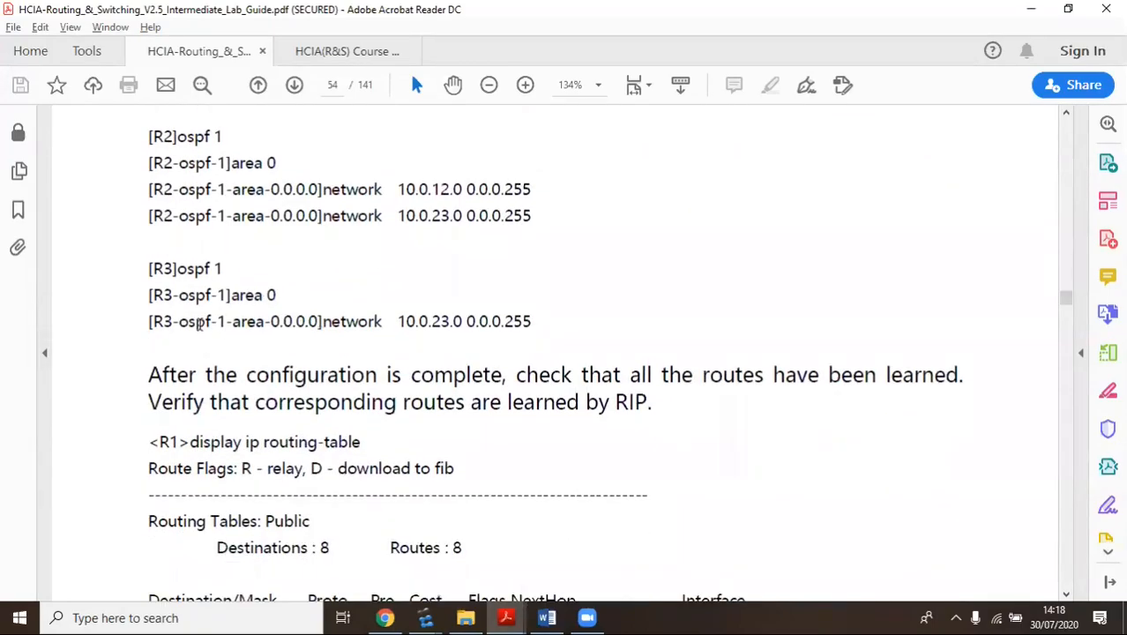
pyautogui.scroll(-3, 313, 351)
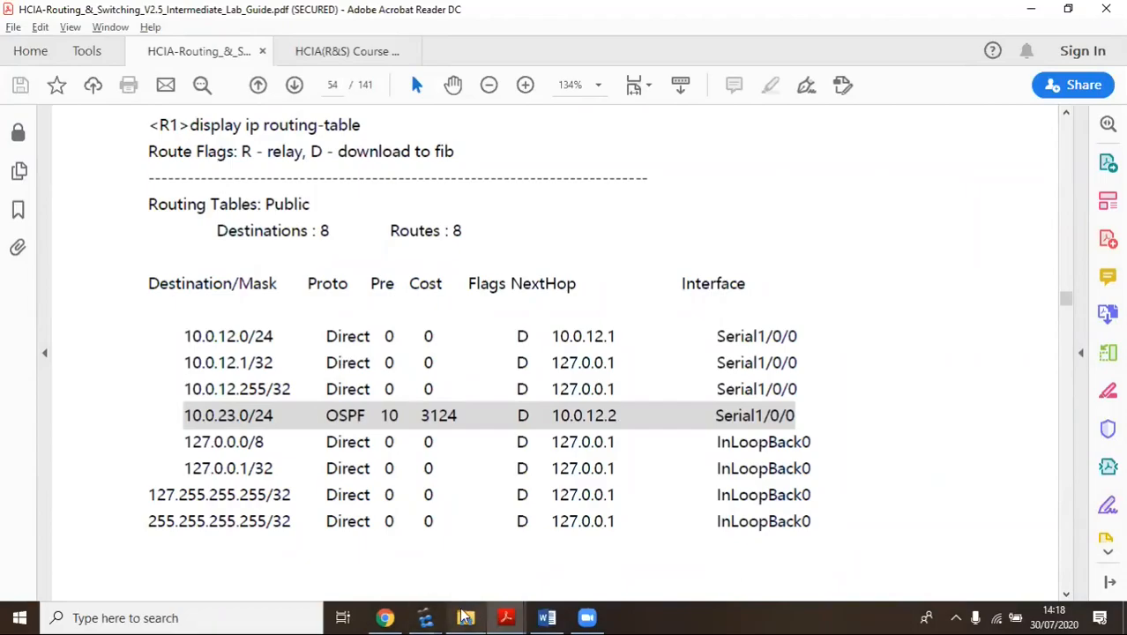
pyautogui.moveTo(425, 617)
pyautogui.click(361, 582)
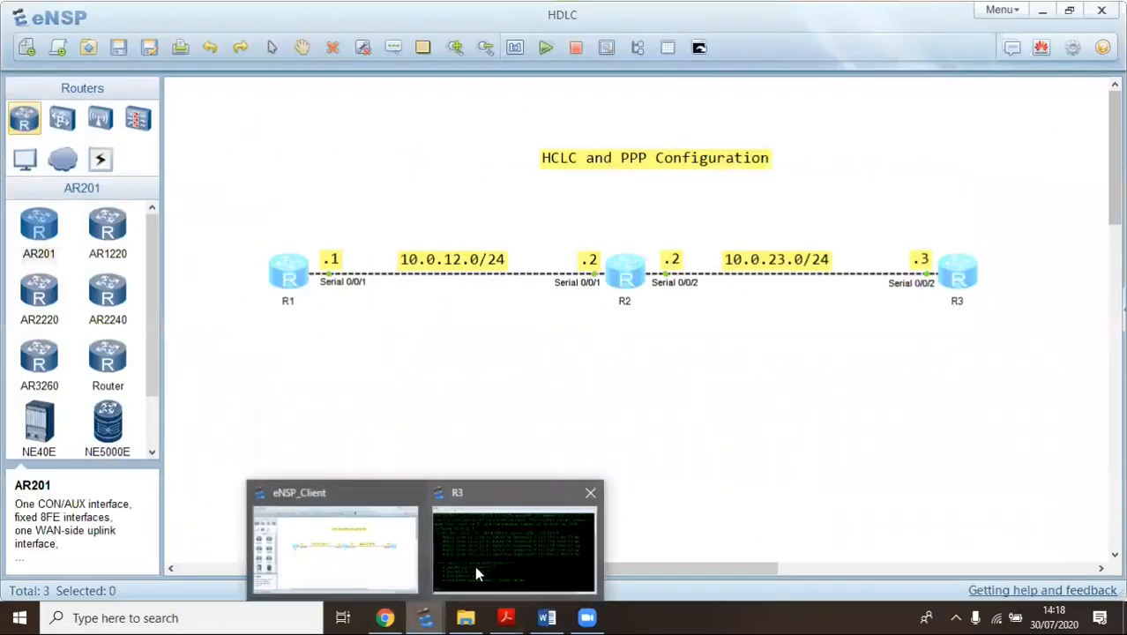
# Run 'display ip routing-table' on R3's console
pyautogui.click(474, 572)
pyautogui.write('disp ip')
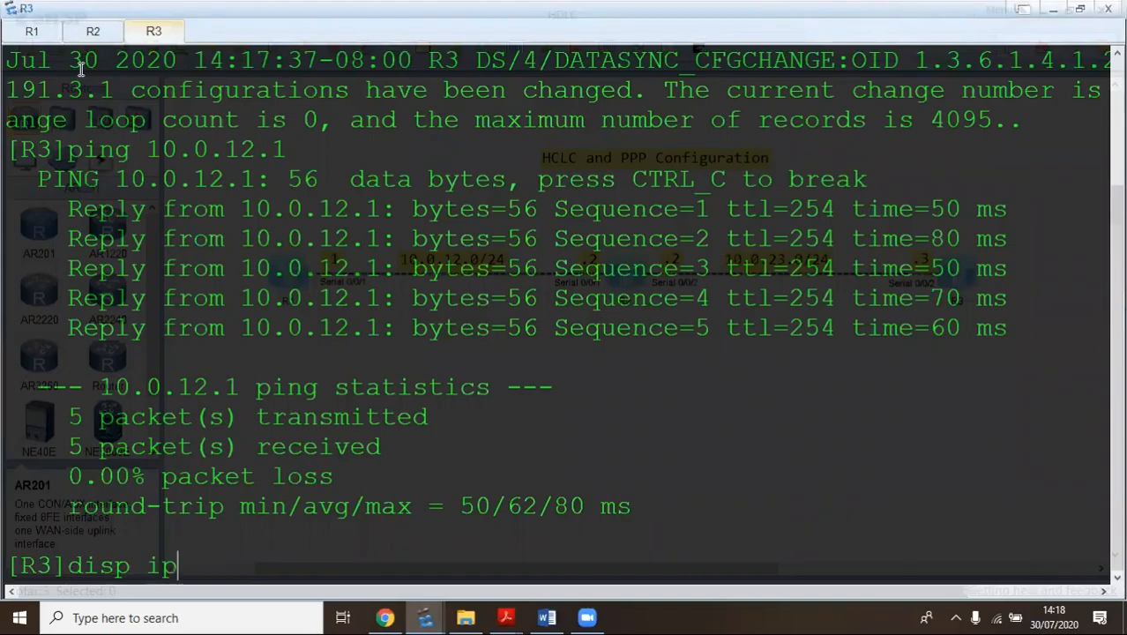
pyautogui.press('Tab')
pyautogui.press('BackSpace')
pyautogui.press('BackSpace')
pyautogui.press('BackSpace')
pyautogui.press('BackSpace')
pyautogui.press('BackSpace')
pyautogui.press('BackSpace')
pyautogui.press('BackSpace')
pyautogui.press('BackSpace')
pyautogui.press('BackSpace')
pyautogui.press('BackSpace')
pyautogui.press('BackSpace')
pyautogui.press('BackSpace')
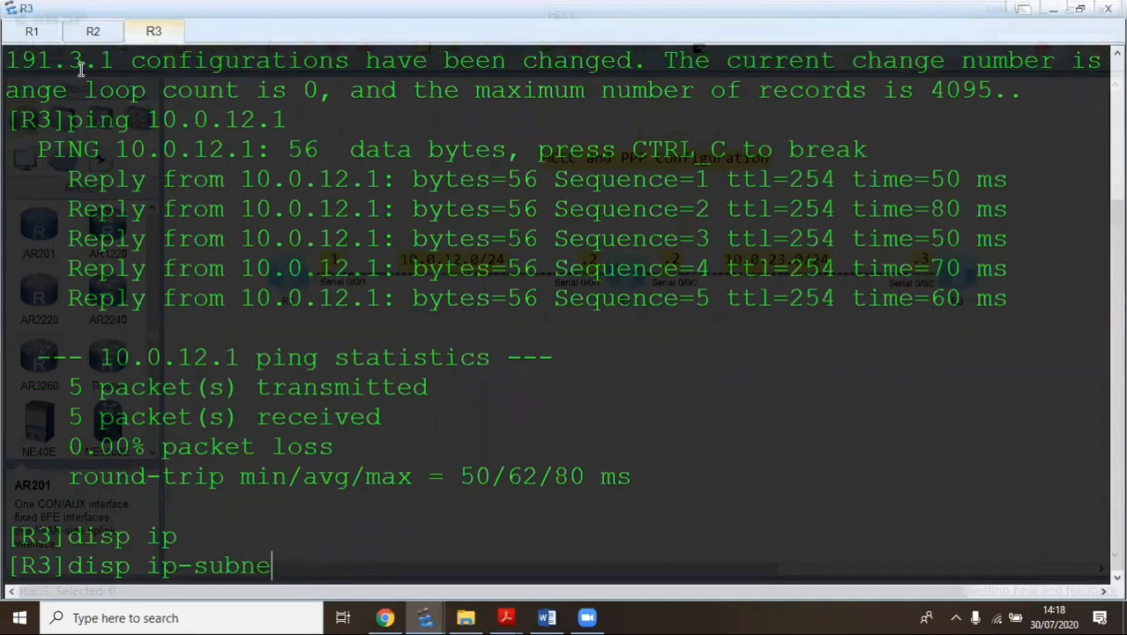
pyautogui.write('ro')
pyautogui.press('Tab')
pyautogui.press('Return')
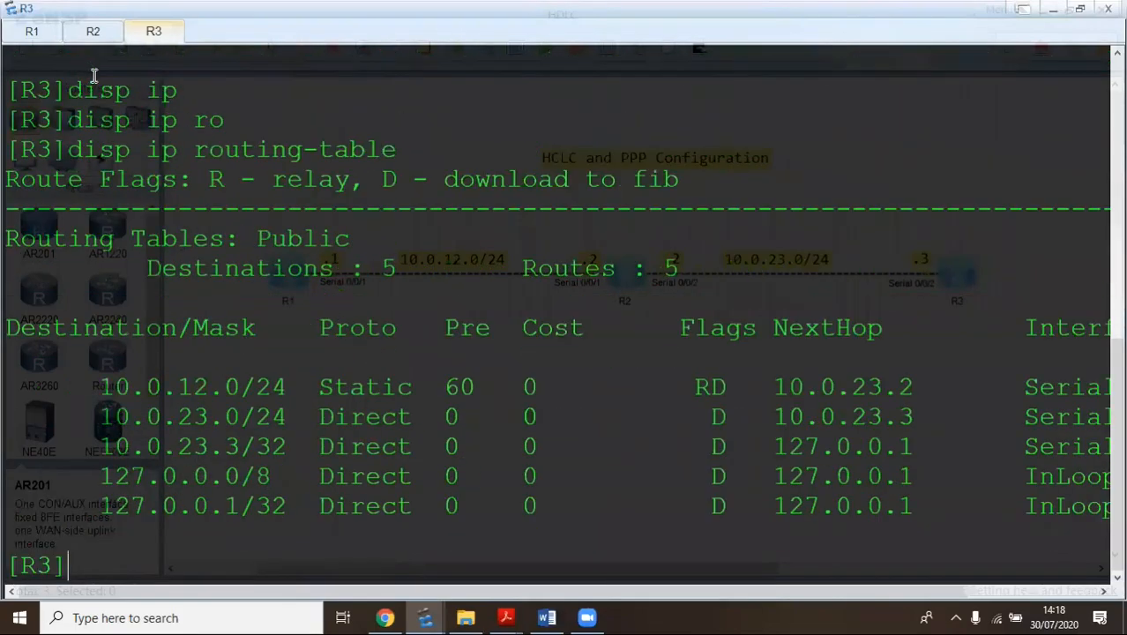
# Highlight the static route 10.0.12.0 and next hop 10.0.23.2, then return to R1's prompt
pyautogui.moveTo(100, 388); pyautogui.dragTo(508, 385)
pyautogui.moveTo(101, 388); pyautogui.dragTo(291, 389)
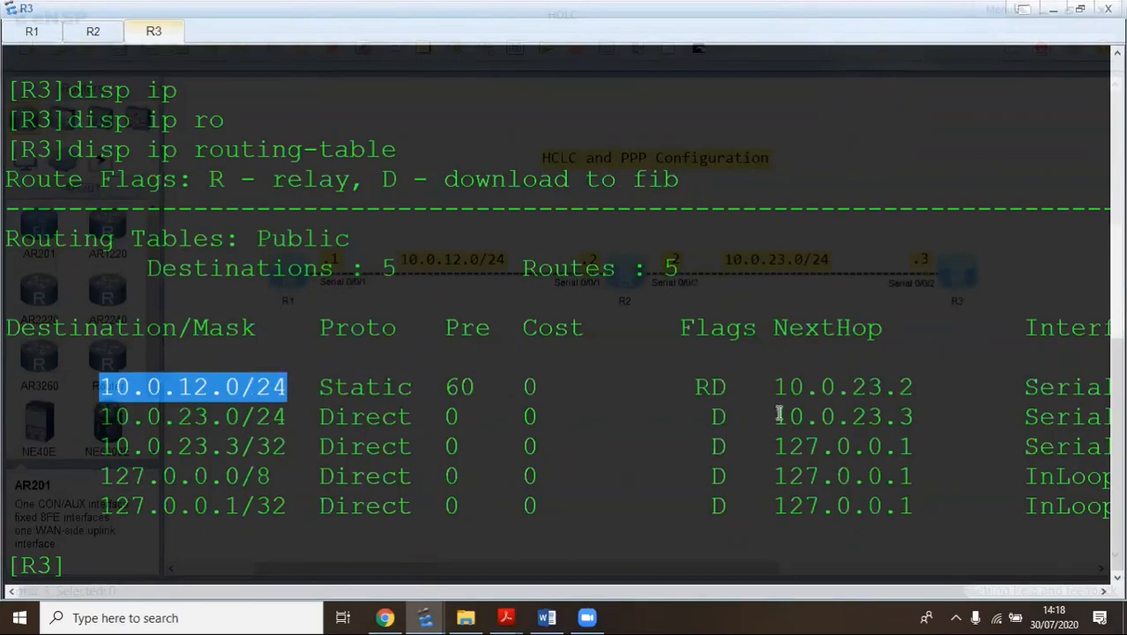
pyautogui.moveTo(778, 386); pyautogui.dragTo(917, 390)
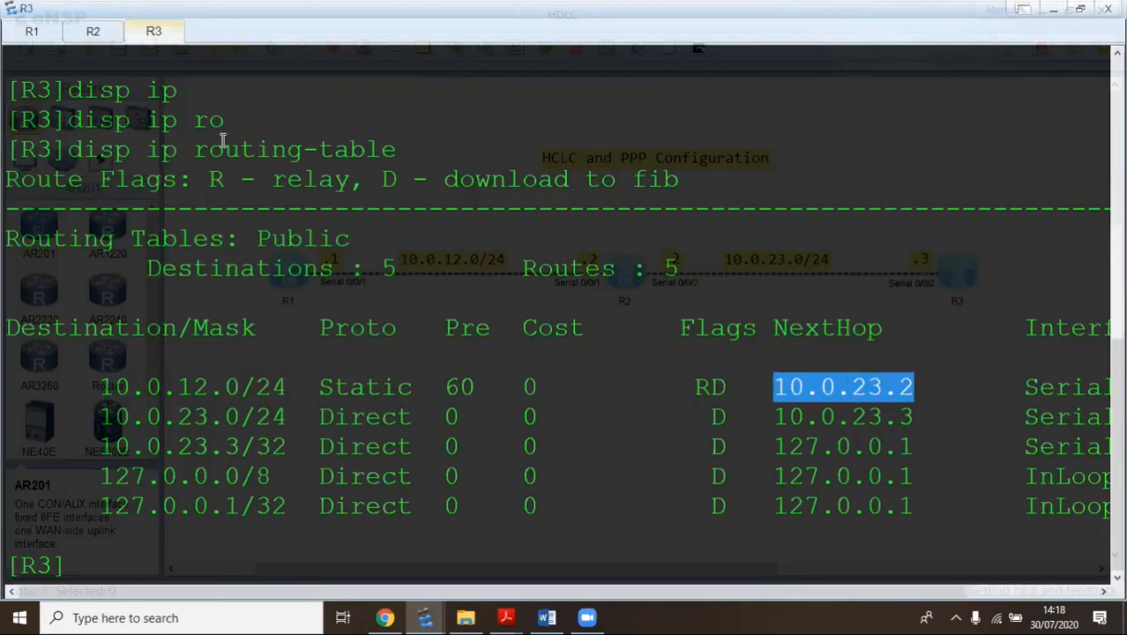
pyautogui.click(32, 31)
pyautogui.press('Return')
pyautogui.press('Return')
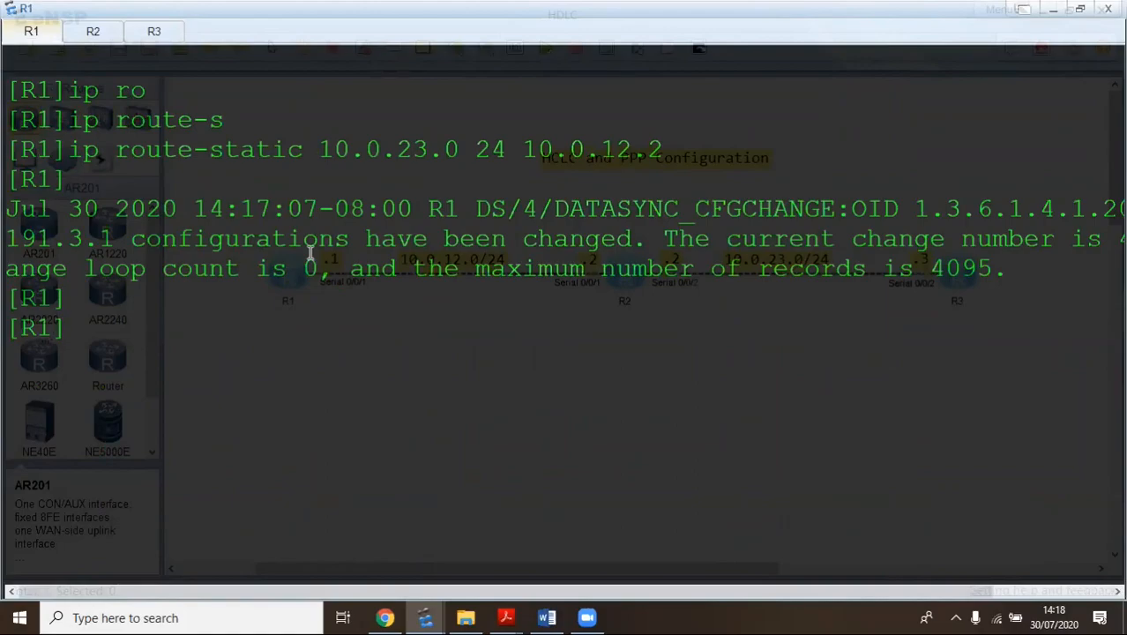
# Bring the lab guide forward and scroll to page 55, Step 6 'Manage the serial connection'
pyautogui.moveTo(498, 615)
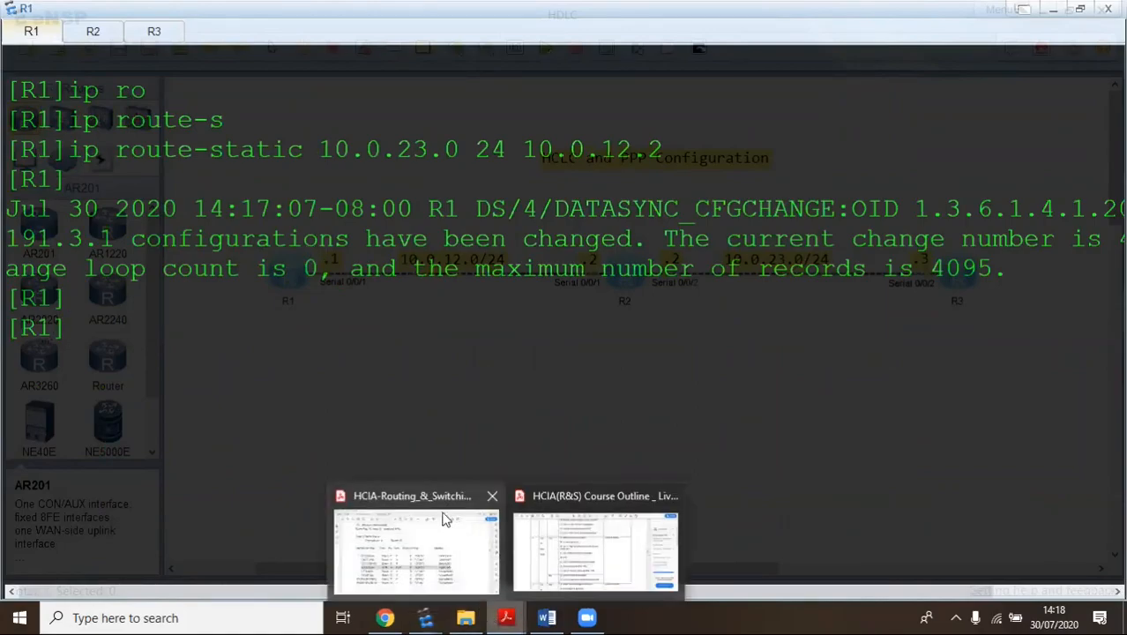
pyautogui.click(433, 571)
pyautogui.scroll(-3, 433, 440)
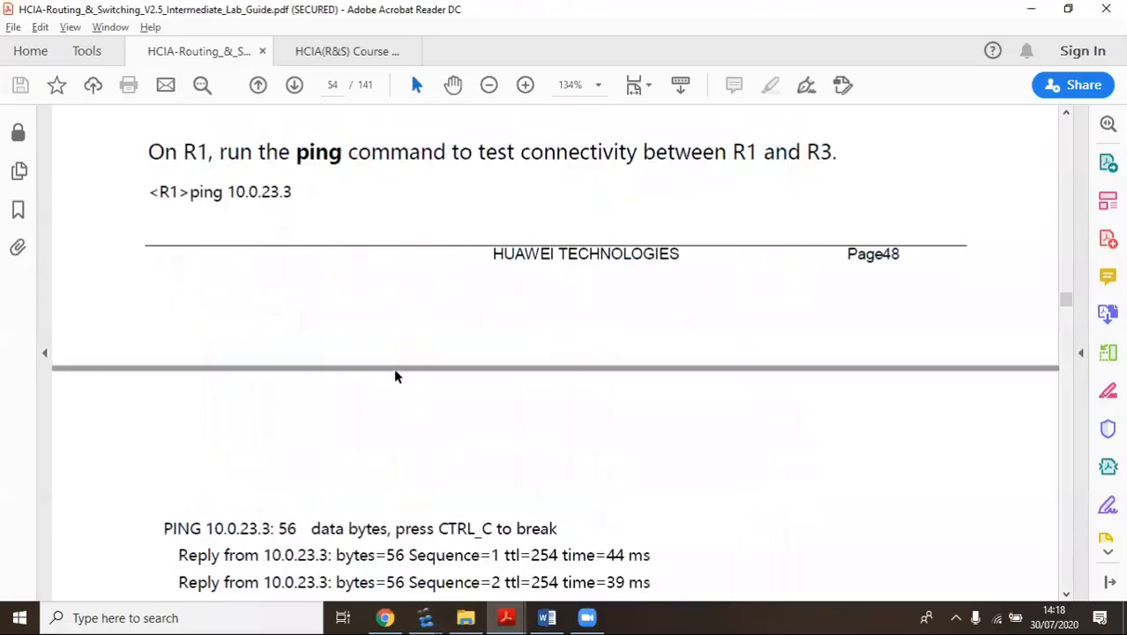
pyautogui.scroll(-7, 398, 361)
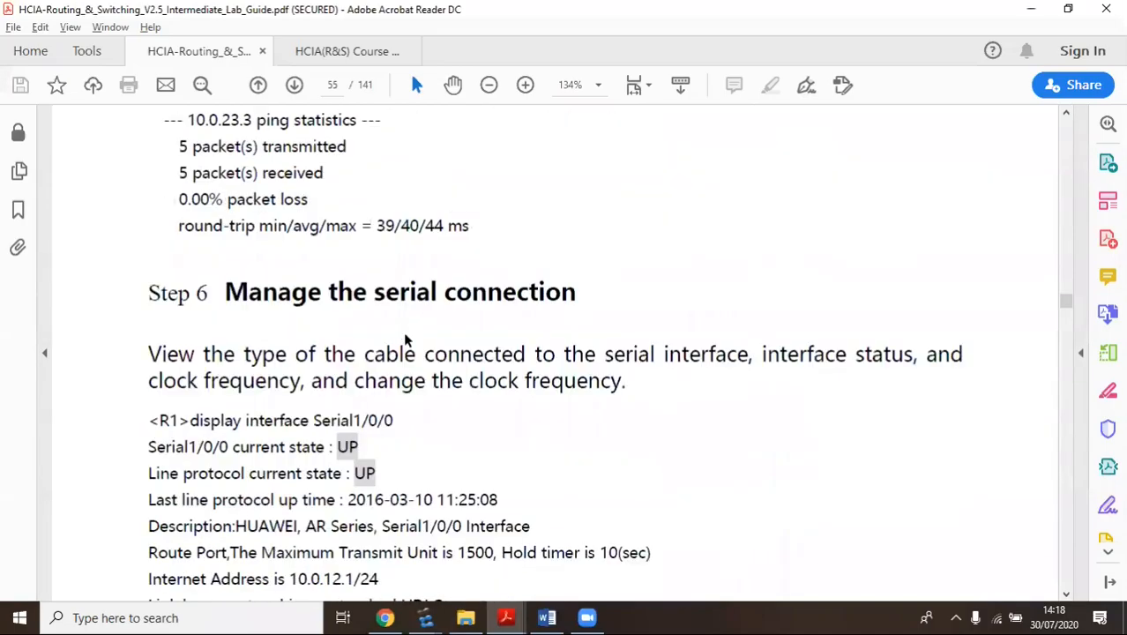
pyautogui.scroll(-3, 405, 339)
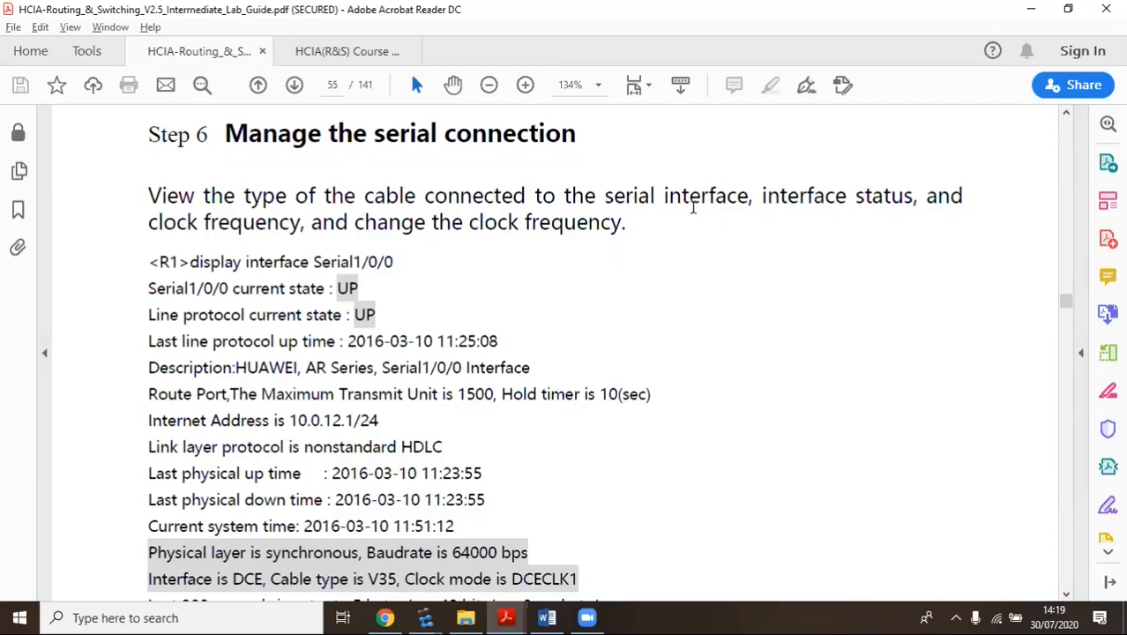
# Highlight the interface status, cable type, and baudrate/DCE lines in the lab guide
pyautogui.moveTo(764, 195); pyautogui.dragTo(930, 198)
pyautogui.moveTo(130, 221); pyautogui.dragTo(622, 223)
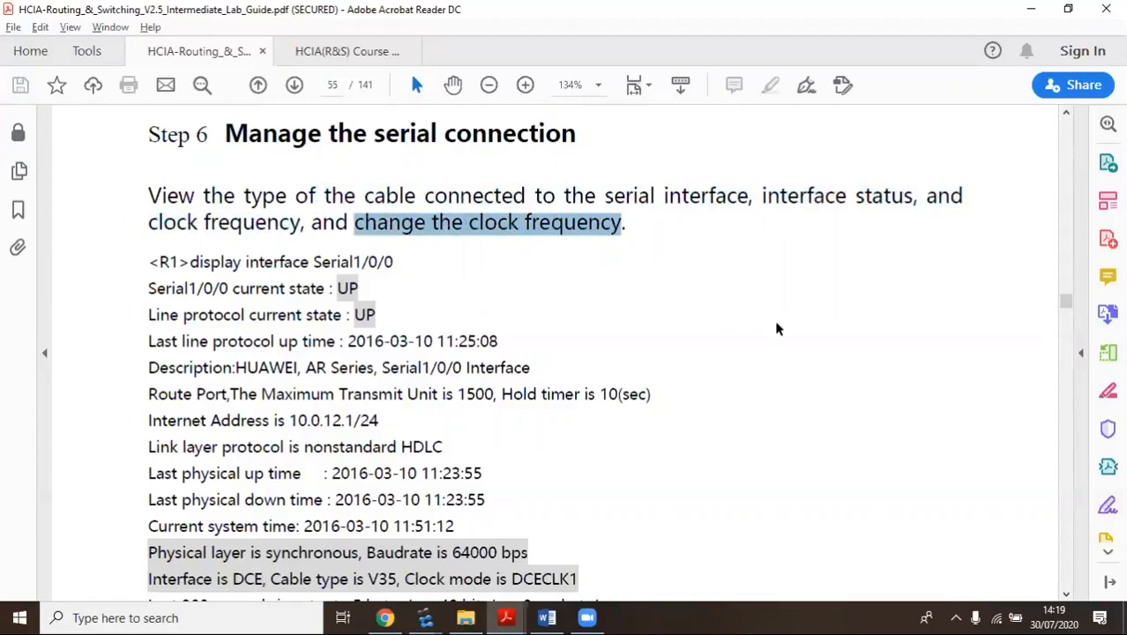
pyautogui.scroll(-2, 775, 326)
pyautogui.click(594, 181)
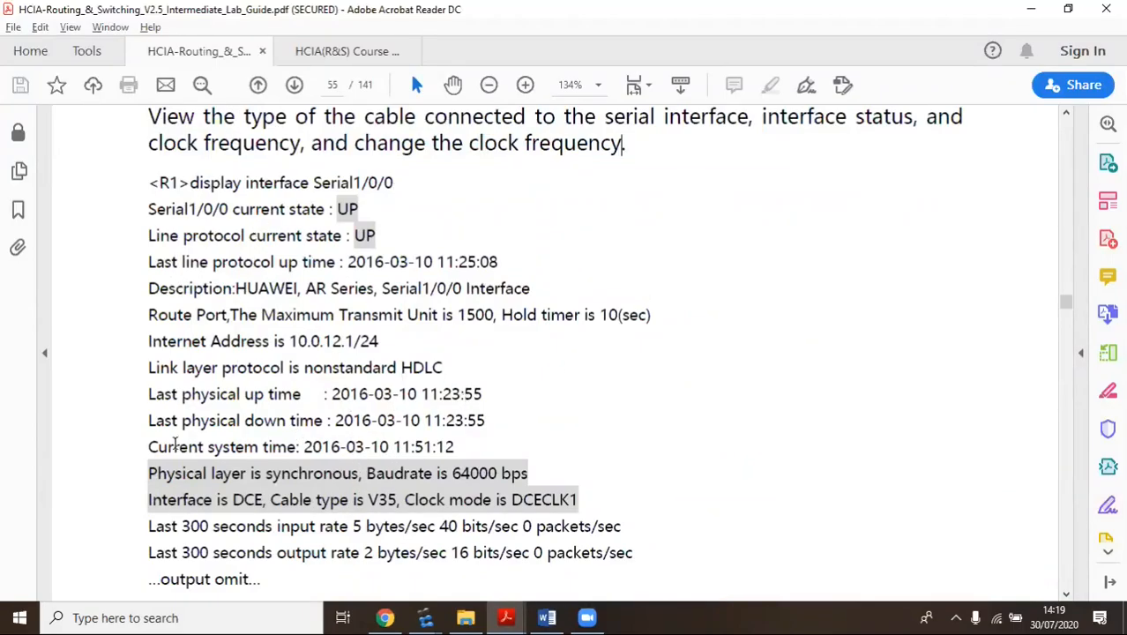
pyautogui.moveTo(148, 473); pyautogui.dragTo(573, 477)
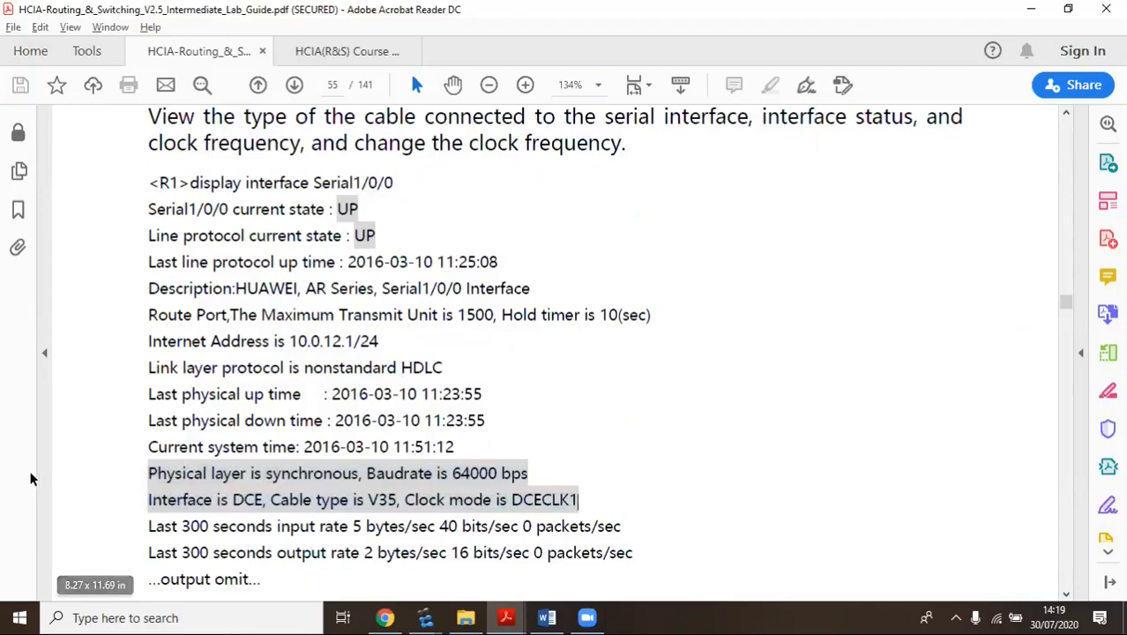
# Run 'disp int se 0/0/1' on R1's console
pyautogui.moveTo(425, 617)
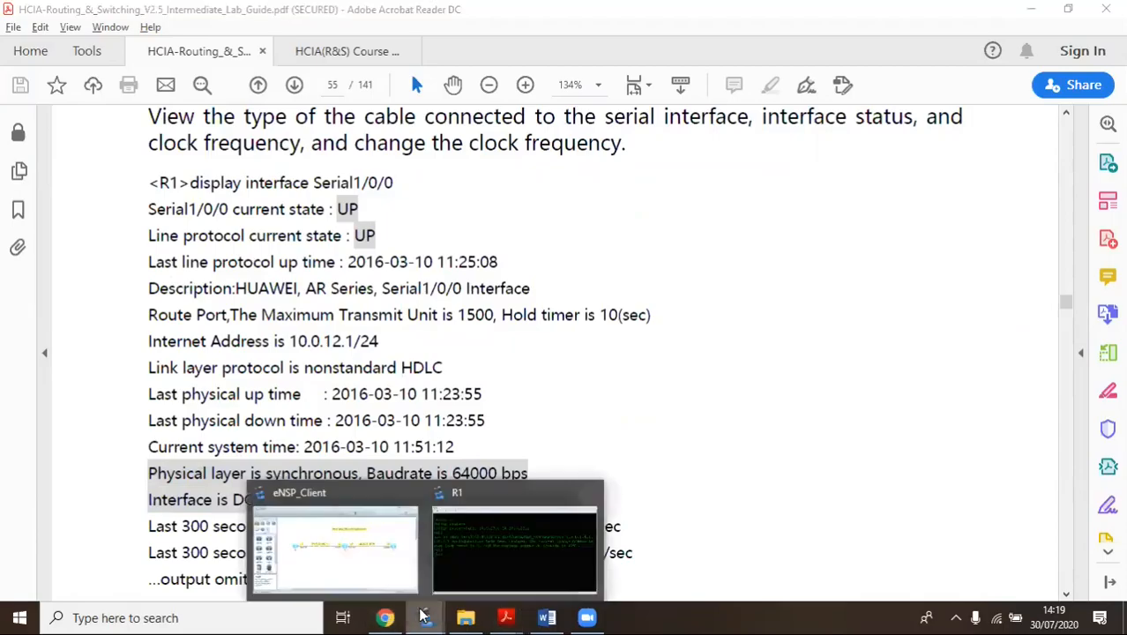
pyautogui.click(485, 557)
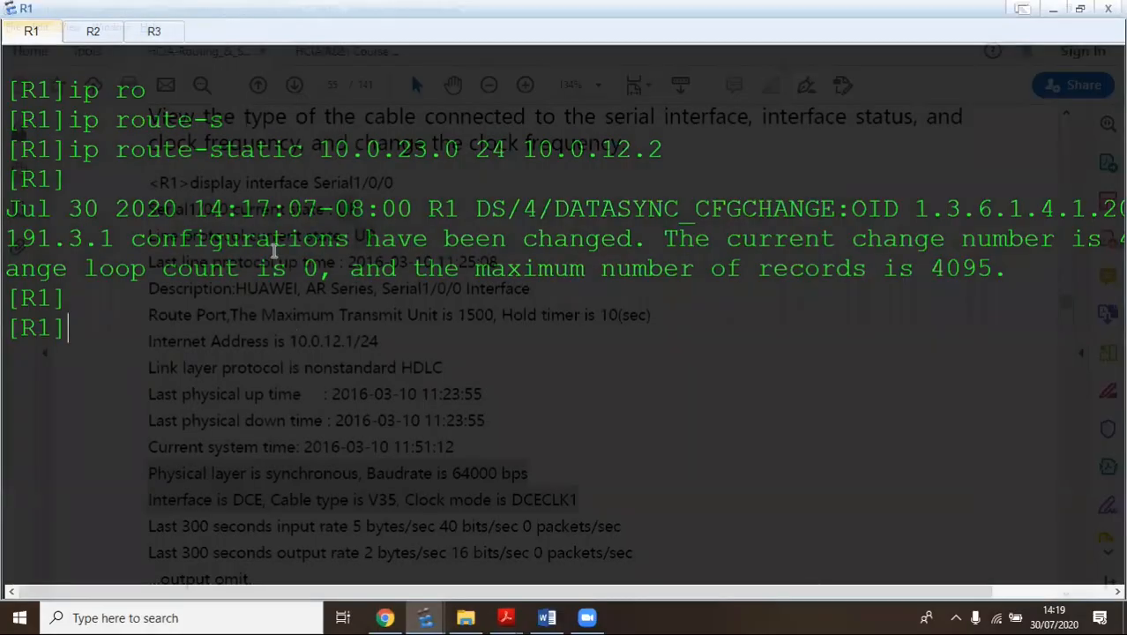
pyautogui.write('disp int se 0/0/1')
pyautogui.press('Return')
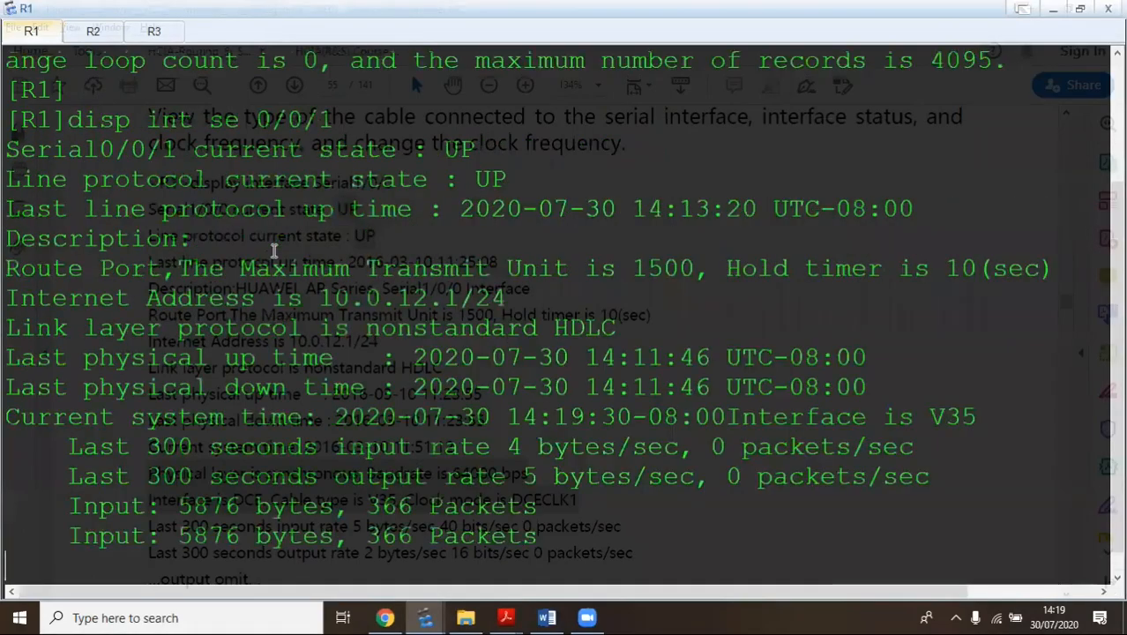
pyautogui.scroll(2, 274, 251)
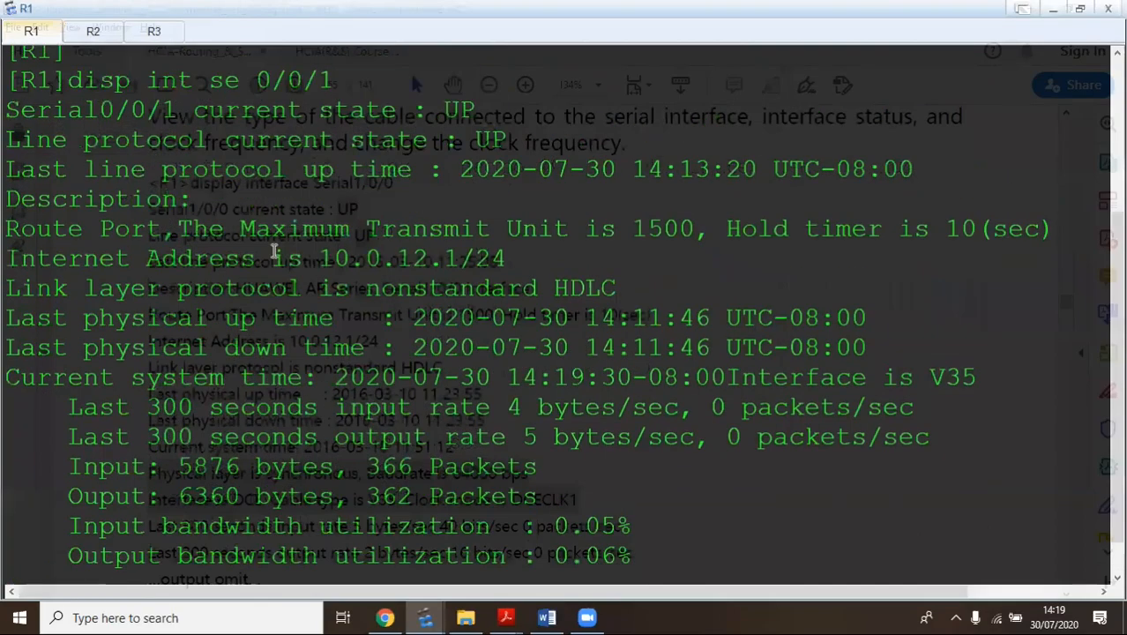
pyautogui.scroll(-2, 271, 251)
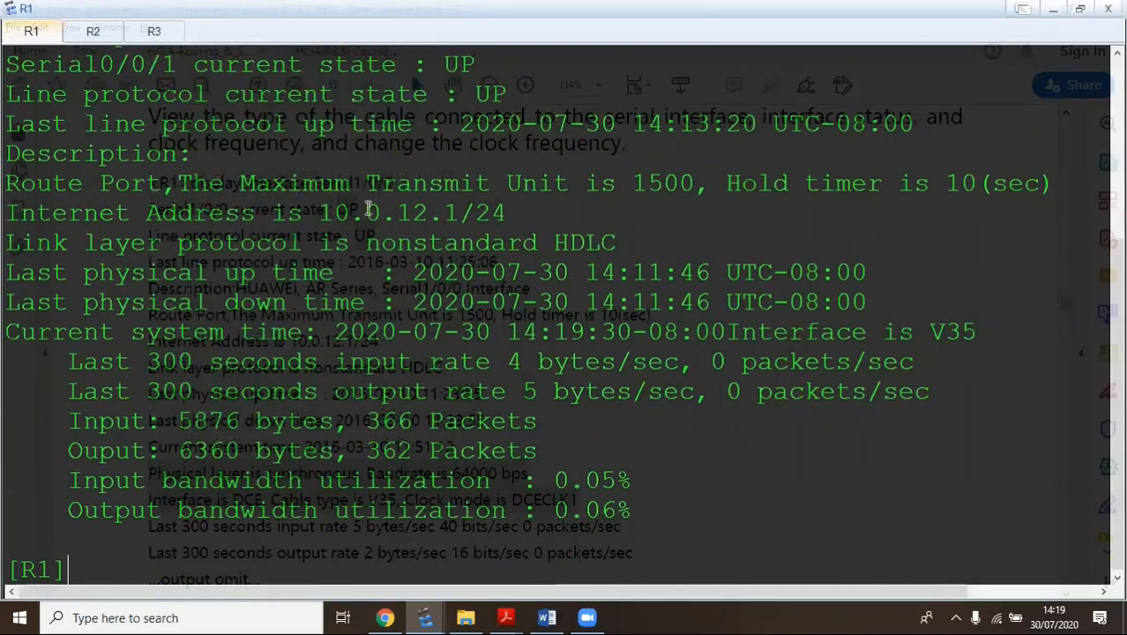
# Highlight Serial0/0/1's UP state, nonstandard HDLC protocol and current system time lines
pyautogui.moveTo(534, 100); pyautogui.dragTo(271, 113)
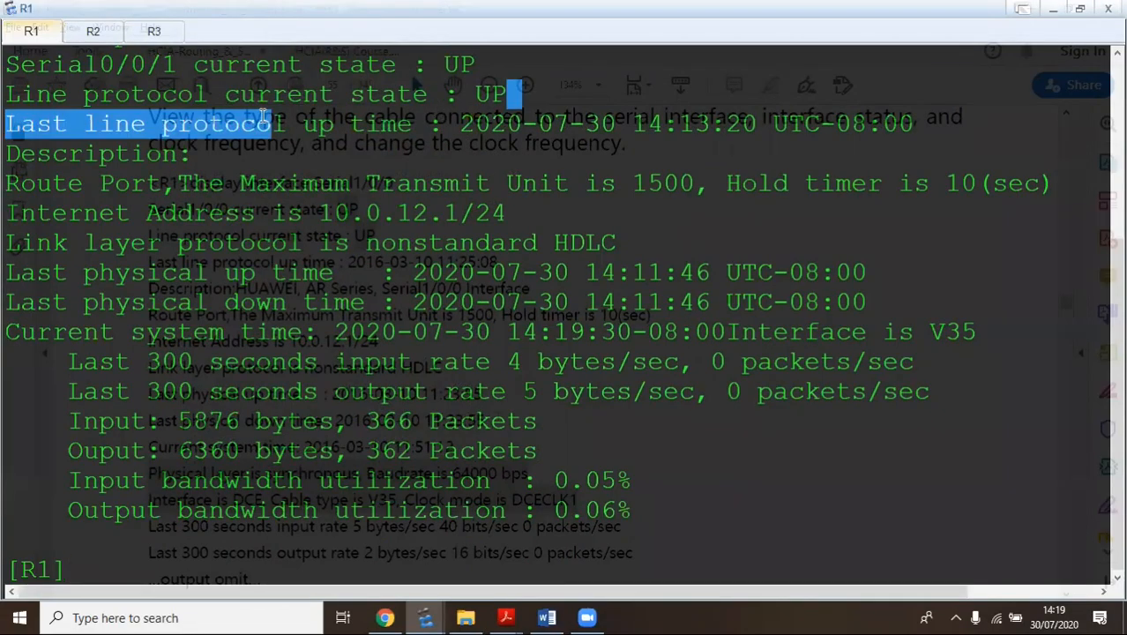
pyautogui.moveTo(502, 71); pyautogui.dragTo(319, 62)
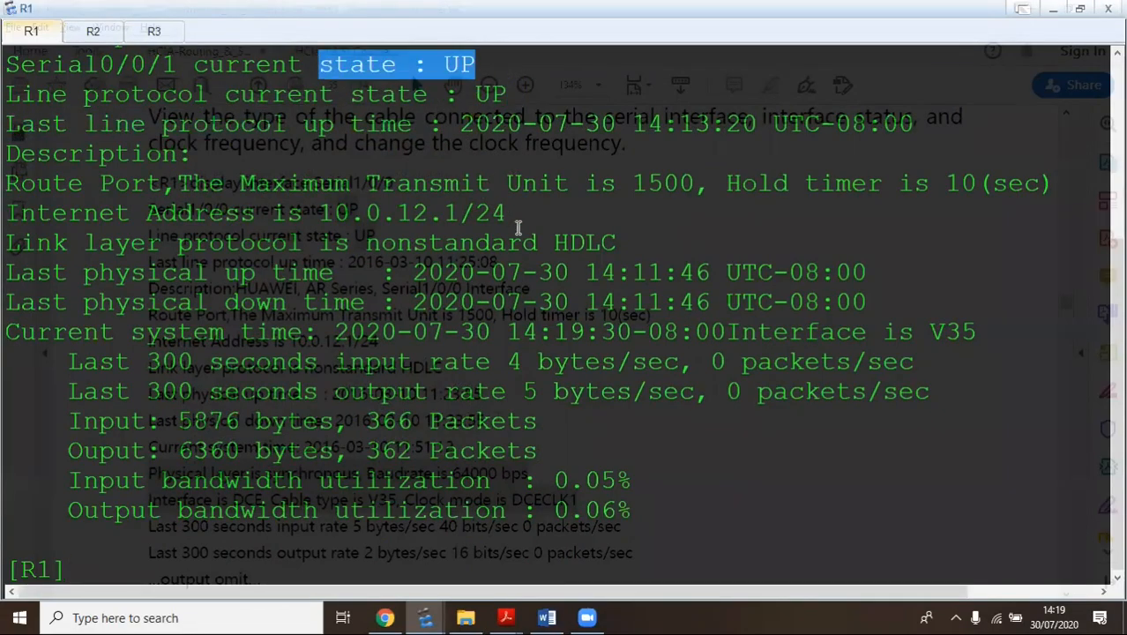
pyautogui.moveTo(618, 244); pyautogui.dragTo(267, 246)
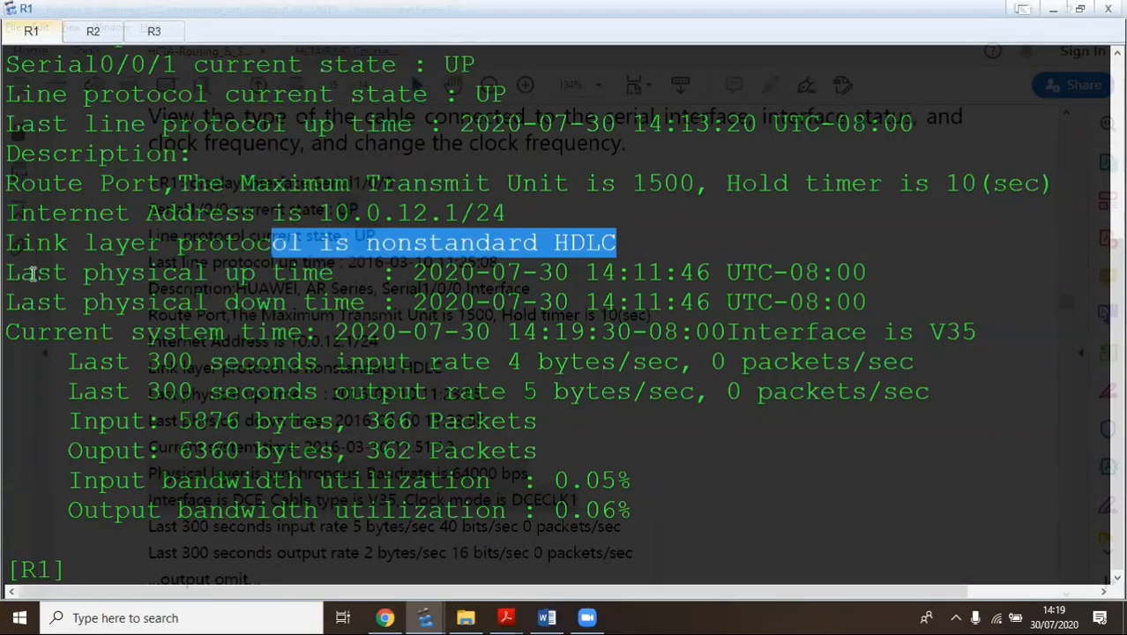
pyautogui.moveTo(11, 326); pyautogui.dragTo(663, 334)
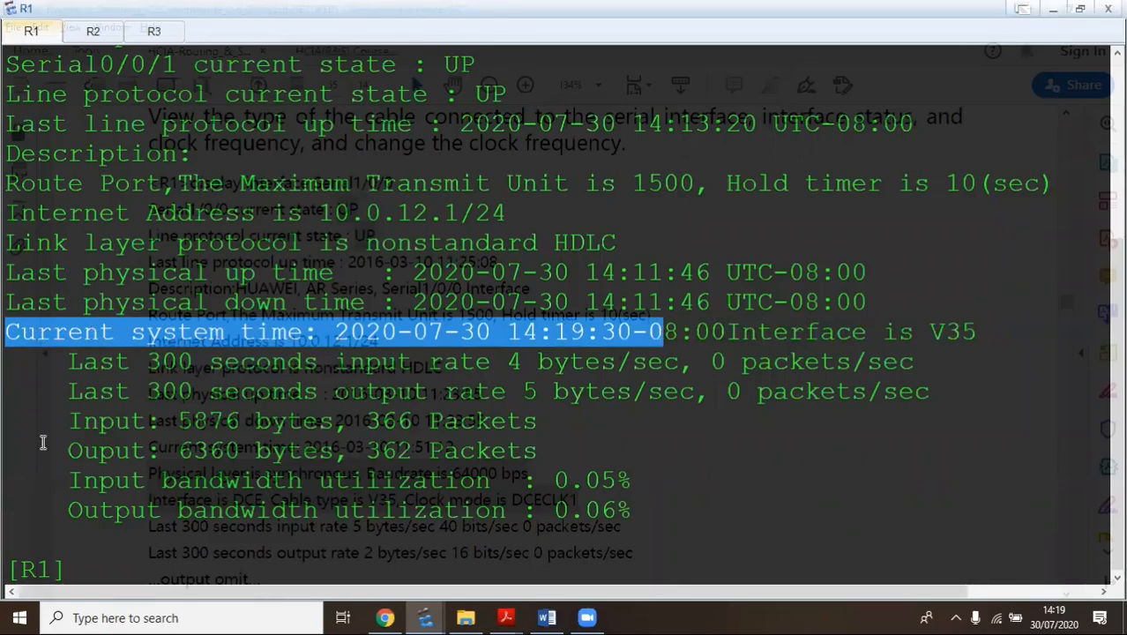
pyautogui.click(507, 615)
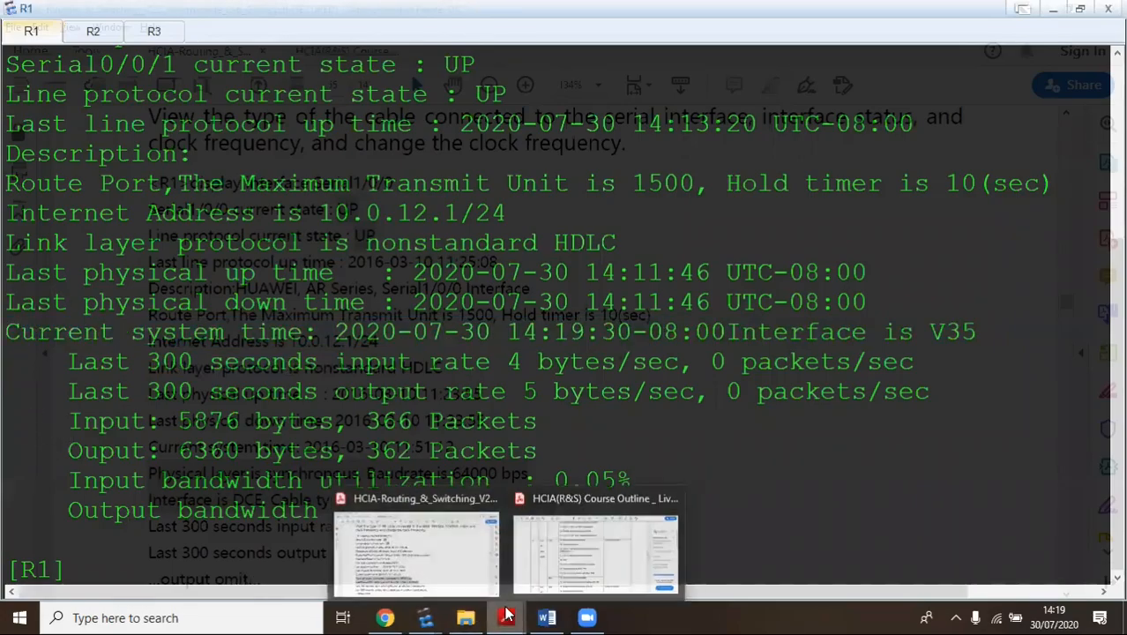
# Bring the lab guide back and mark its current system time line
pyautogui.click(457, 548)
pyautogui.scroll(-3, 143, 300)
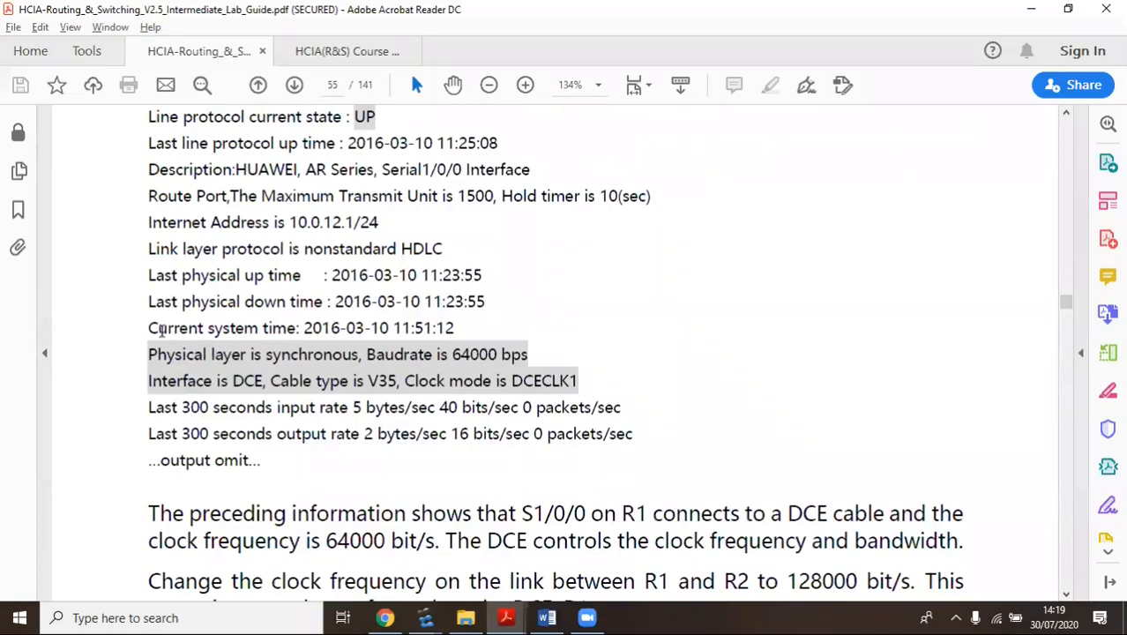
pyautogui.moveTo(154, 327); pyautogui.dragTo(430, 329)
pyautogui.moveTo(208, 328); pyautogui.dragTo(459, 328)
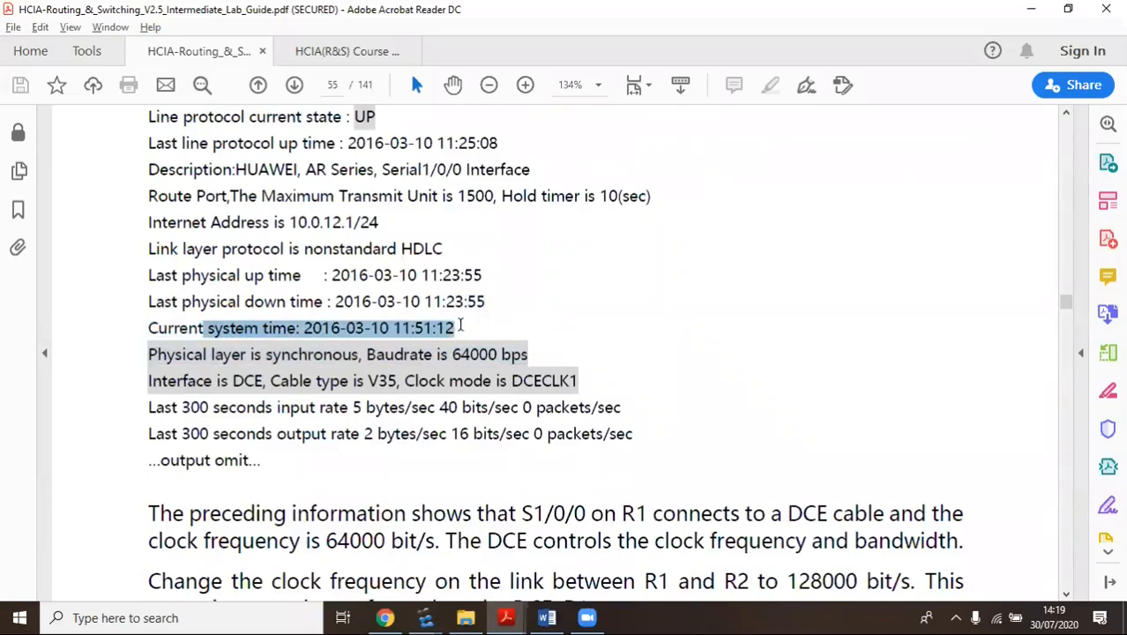
pyautogui.click(238, 338)
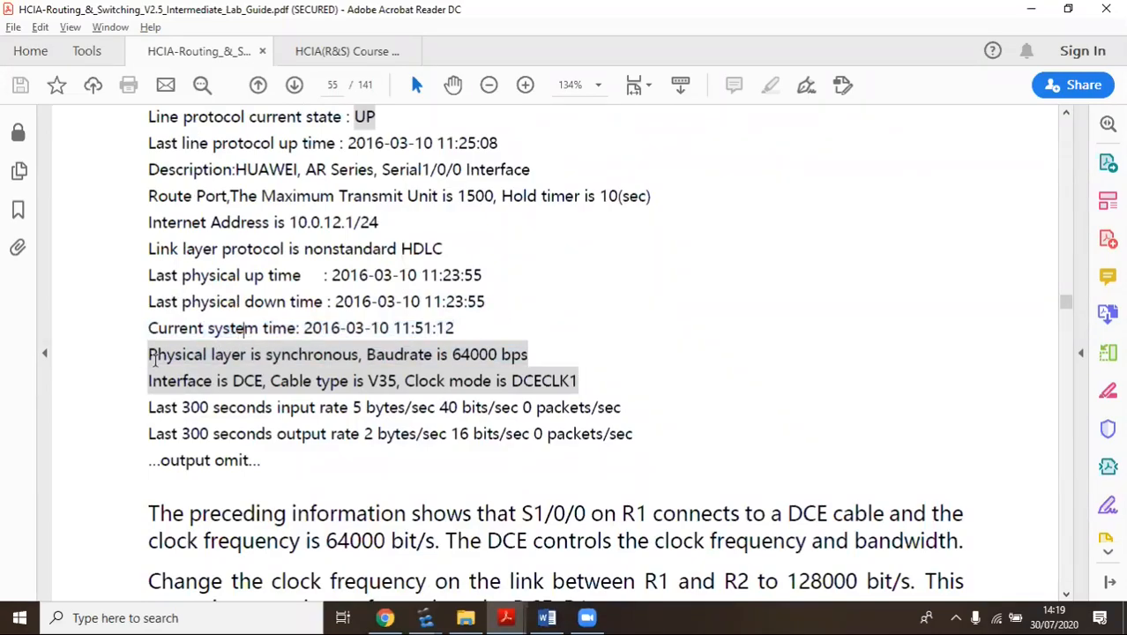
# Highlight the guide's Baudrate 64000, synchronous, DCE, V35 and DCECLK1 values
pyautogui.moveTo(145, 354); pyautogui.dragTo(578, 395)
pyautogui.moveTo(365, 353); pyautogui.dragTo(527, 355)
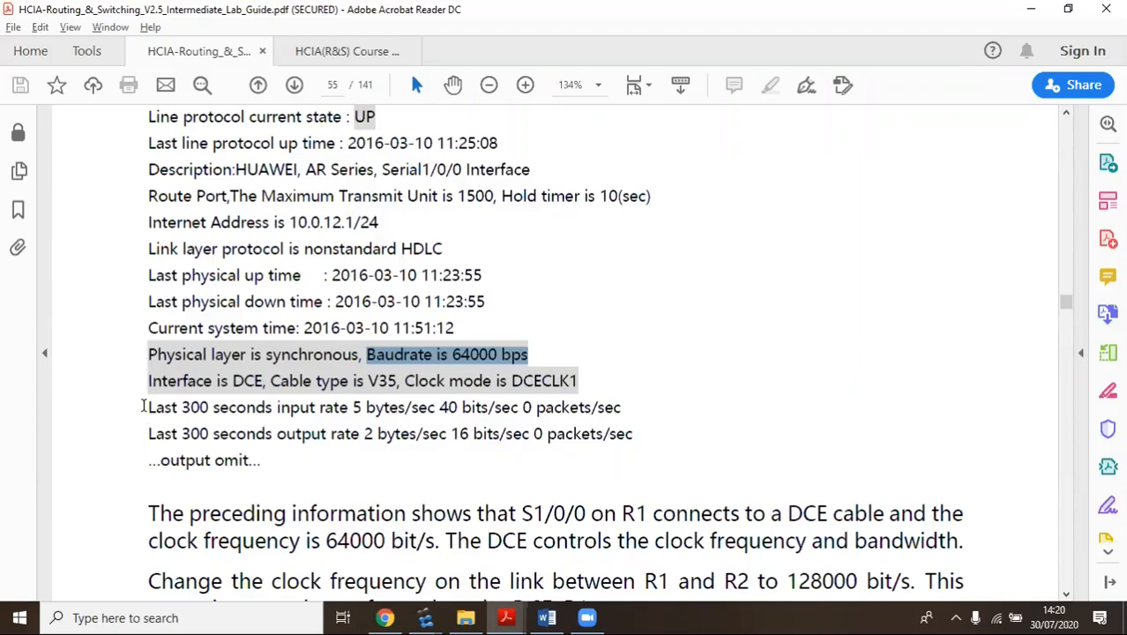
pyautogui.moveTo(149, 380); pyautogui.dragTo(258, 385)
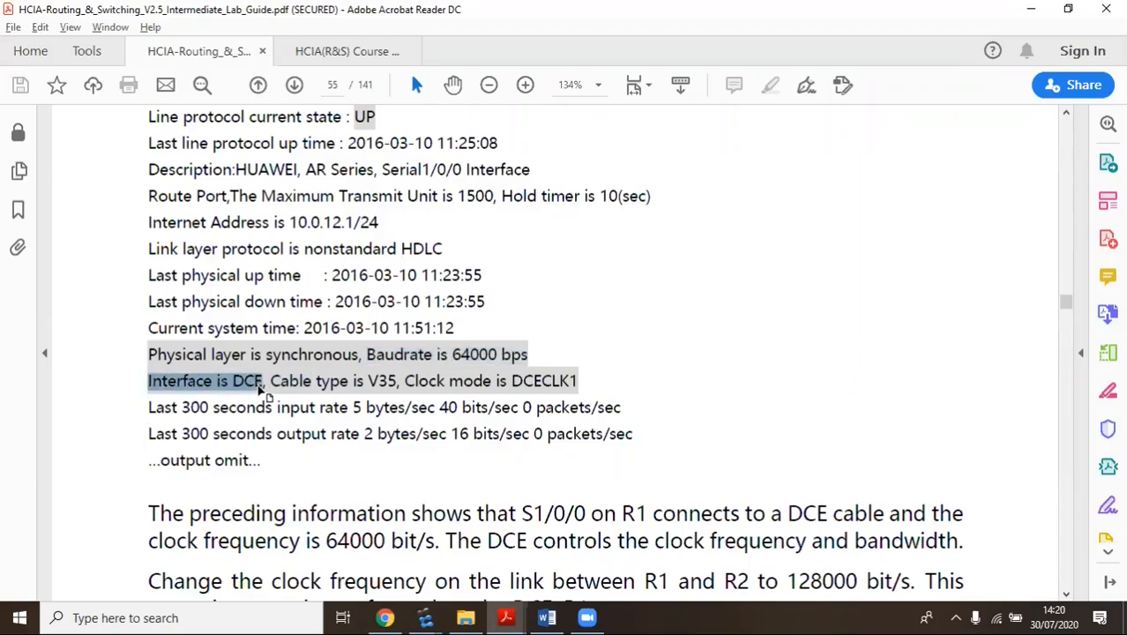
pyautogui.click(257, 386)
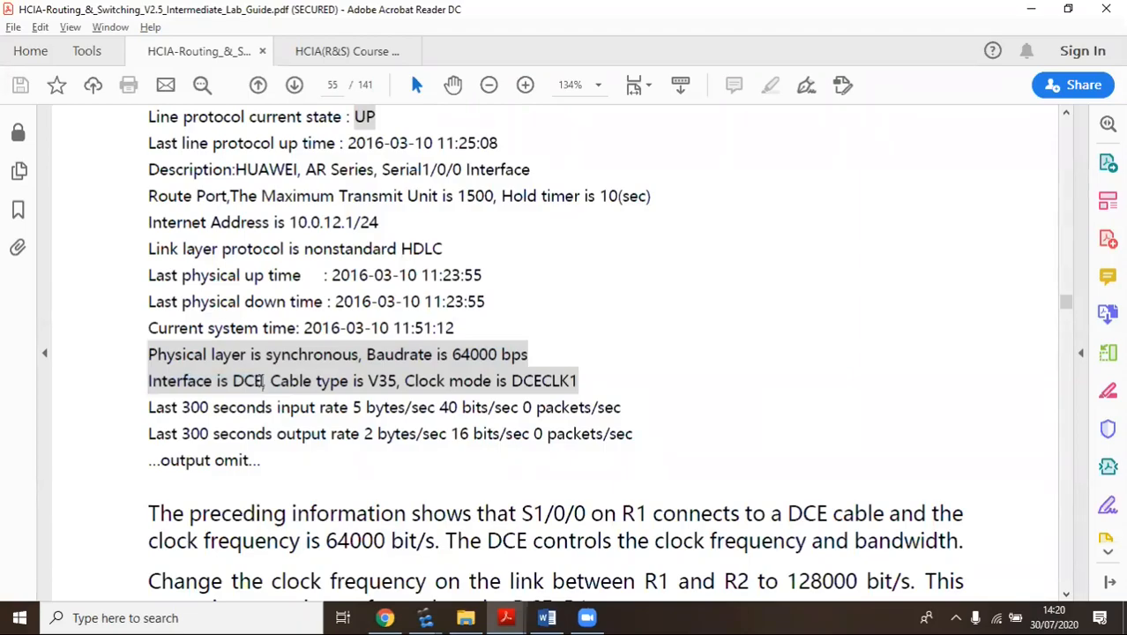
pyautogui.moveTo(266, 351); pyautogui.dragTo(363, 352)
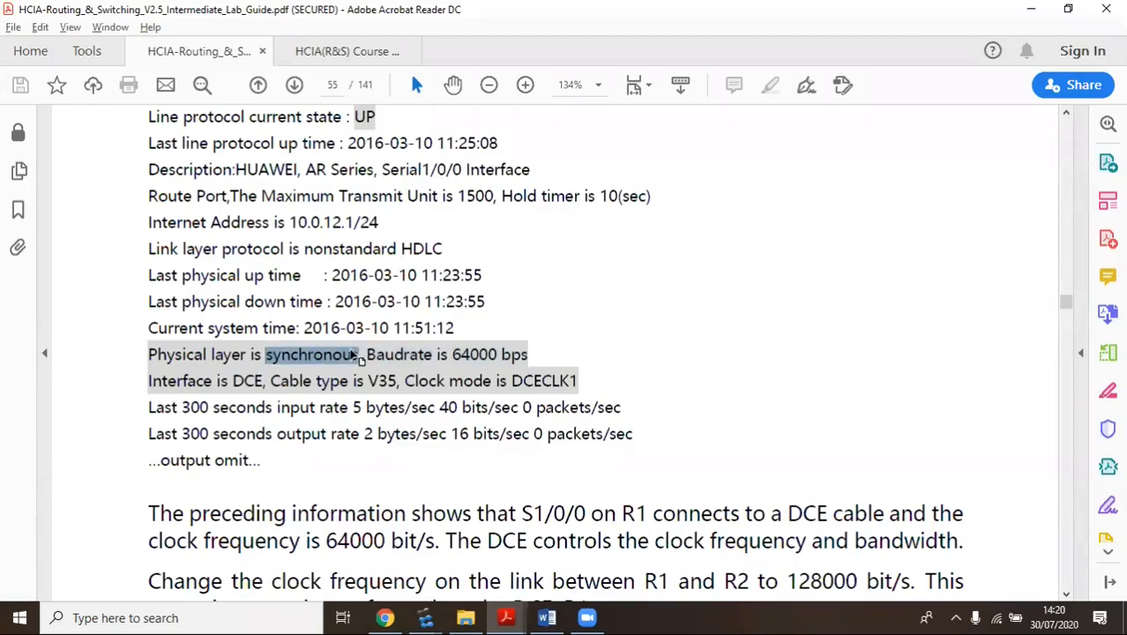
pyautogui.doubleClick(244, 384)
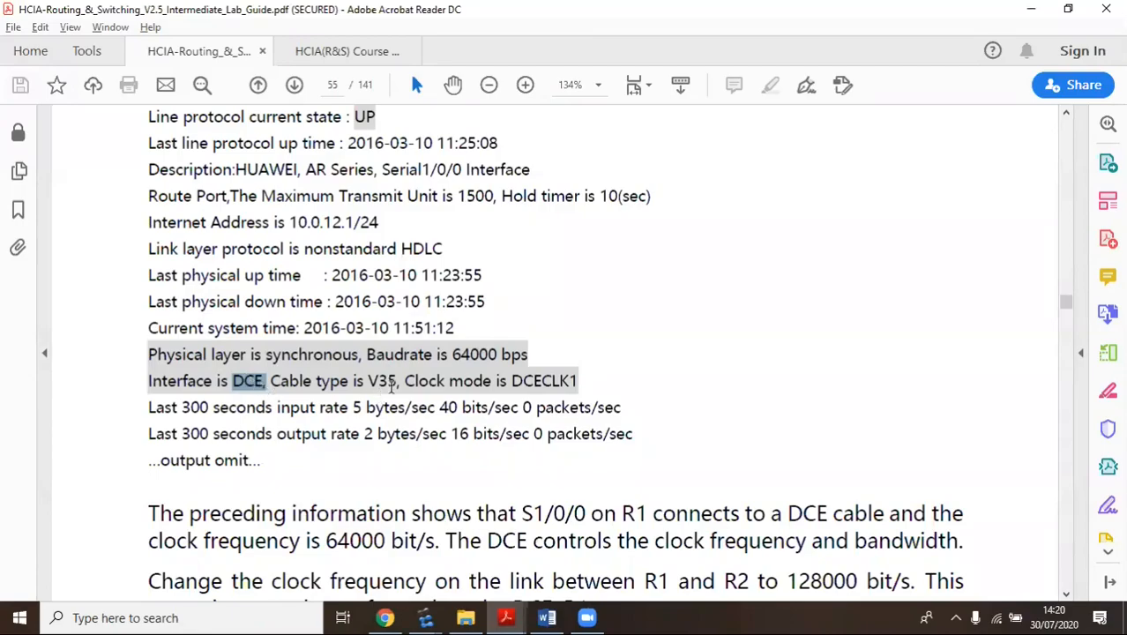
pyautogui.moveTo(368, 381); pyautogui.dragTo(398, 386)
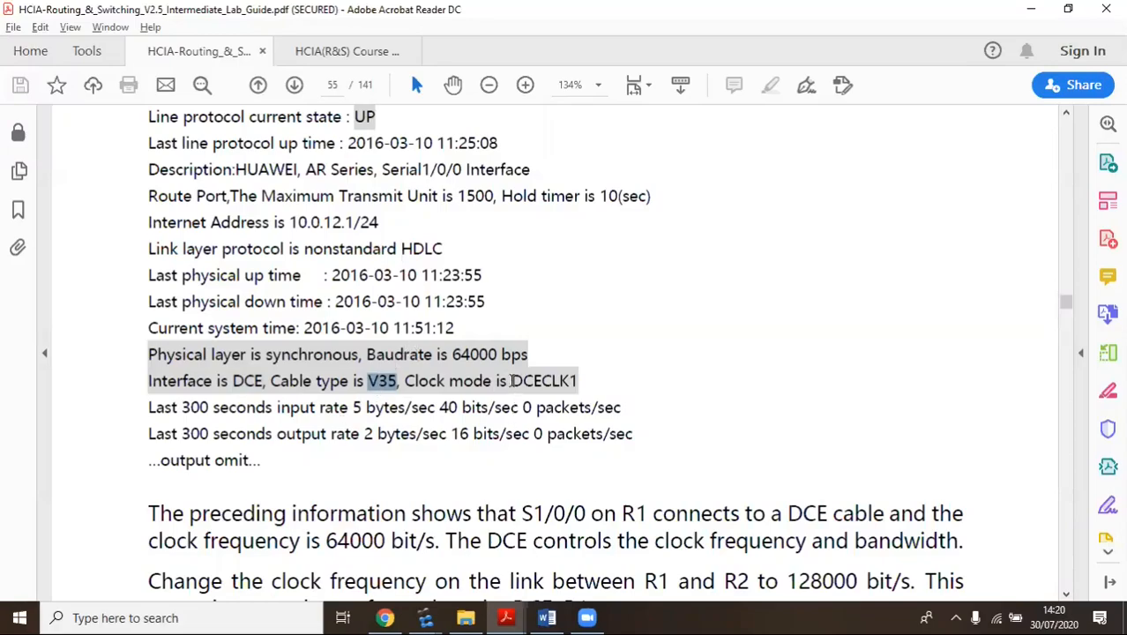
pyautogui.moveTo(511, 380); pyautogui.dragTo(599, 377)
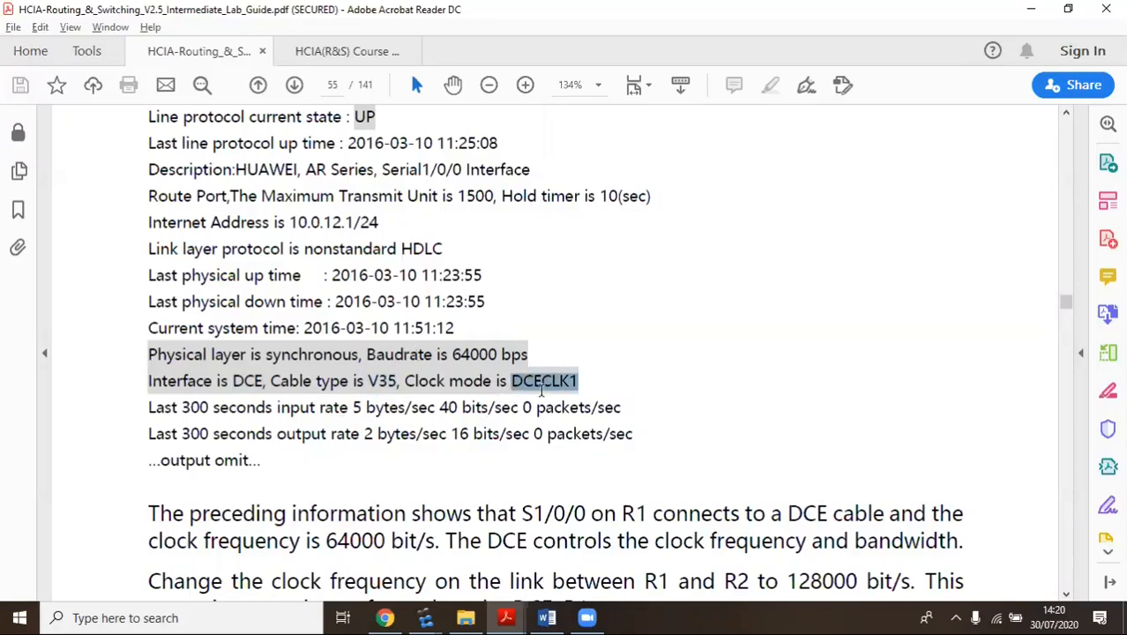
# Highlight the instruction to change the R1–R2 clock frequency to 128000 bit/s
pyautogui.scroll(-2, 627, 384)
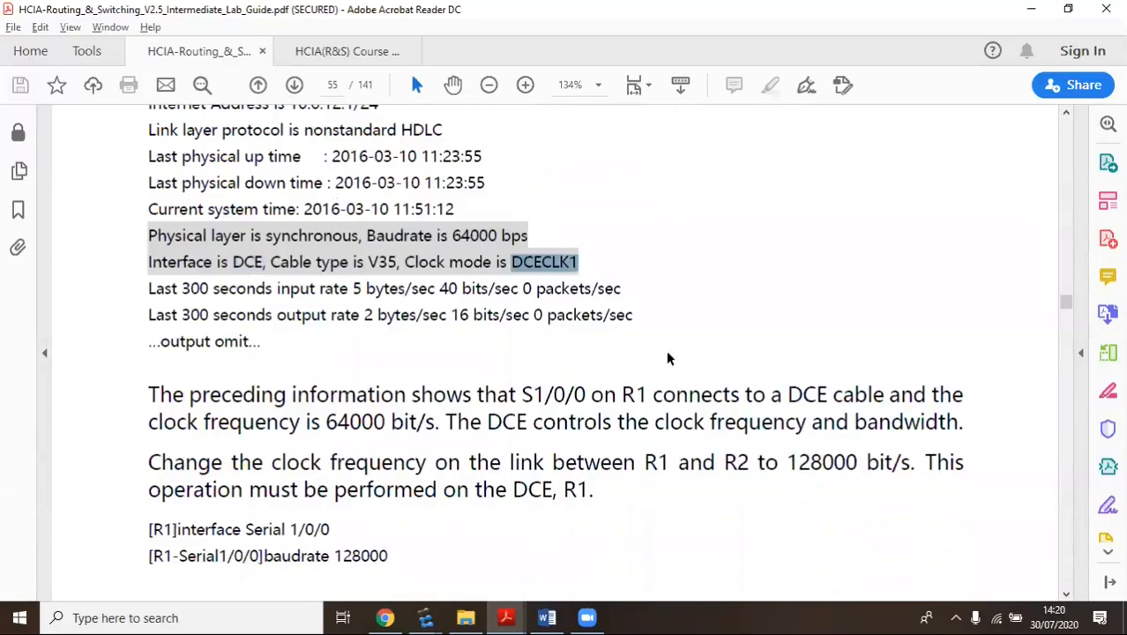
pyautogui.scroll(-3, 665, 349)
pyautogui.scroll(-1, 449, 271)
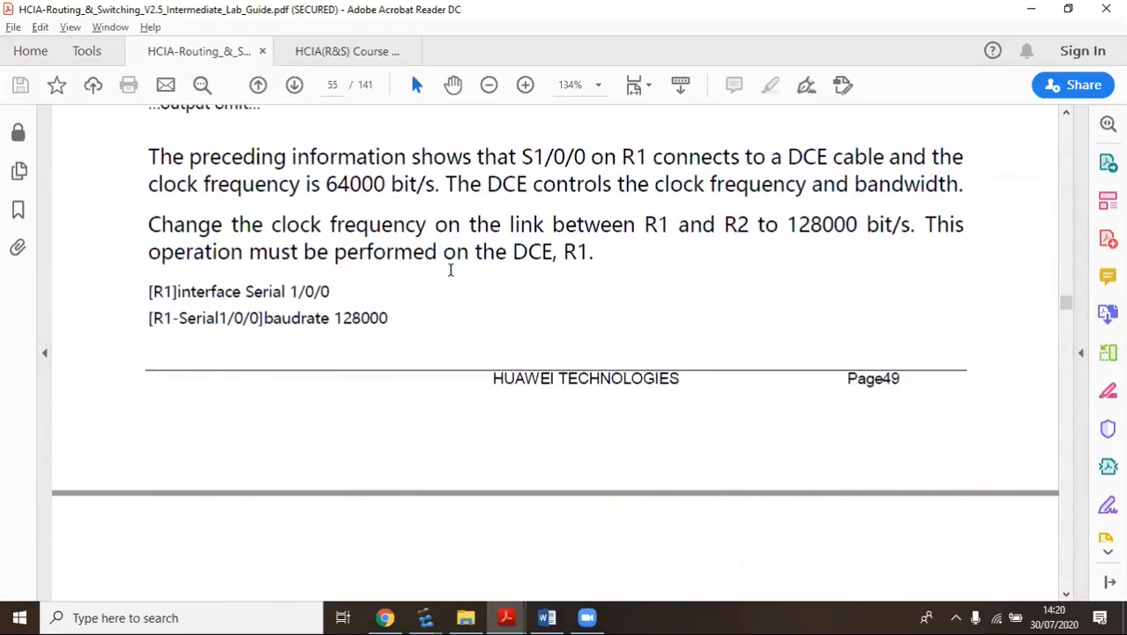
pyautogui.moveTo(147, 222); pyautogui.dragTo(906, 226)
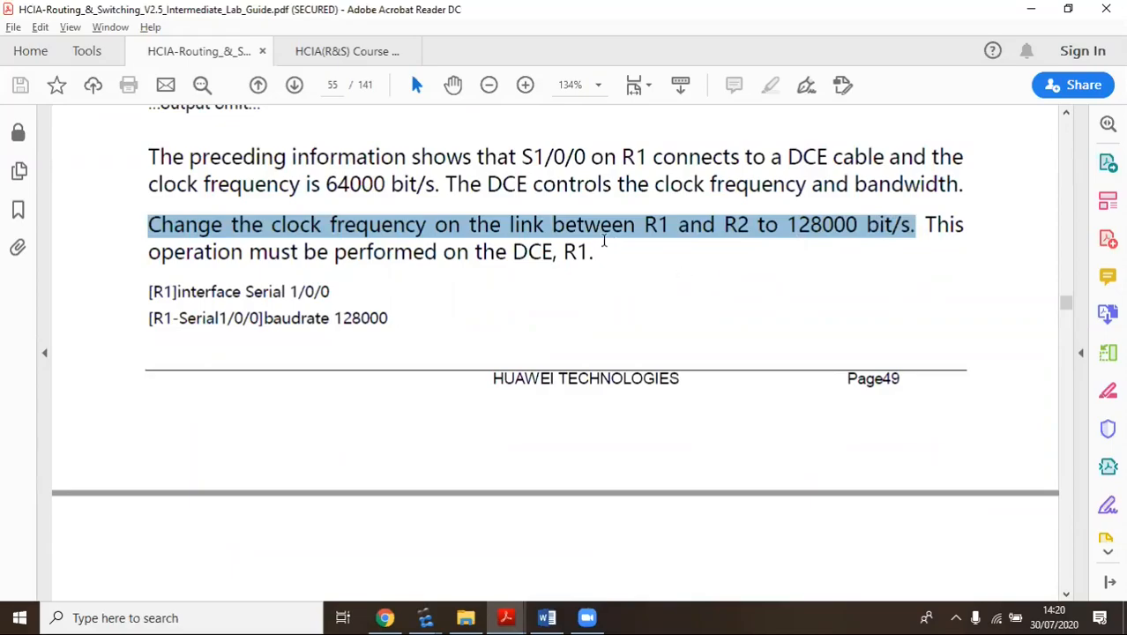
pyautogui.scroll(-2, 288, 258)
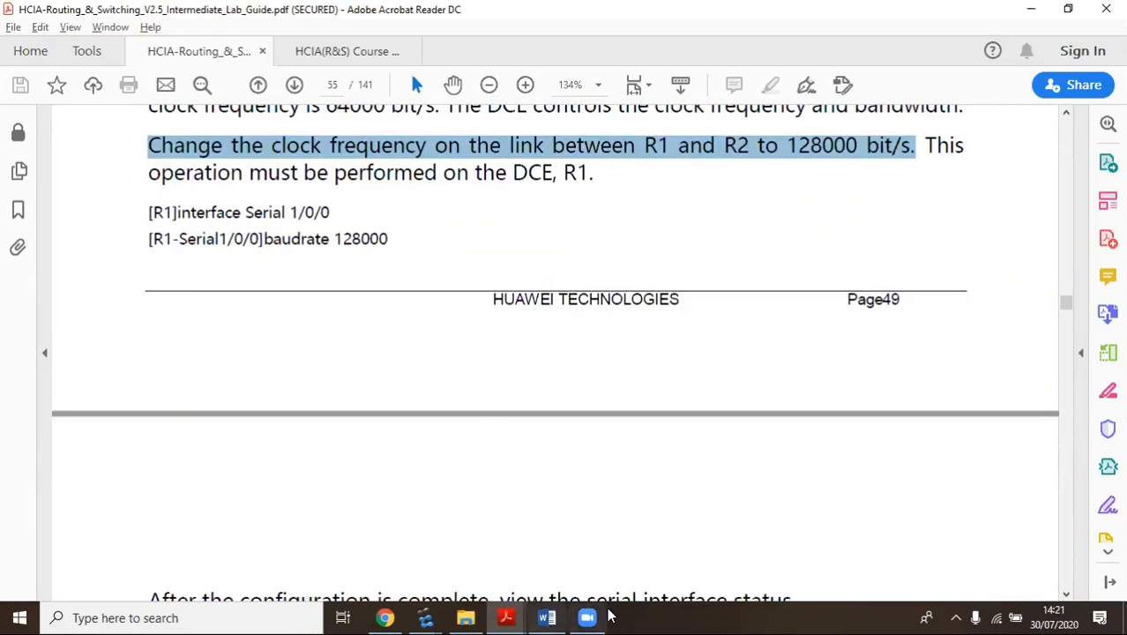
# Scroll R1's console to Serial0/0/1's 0.05% input and 0.06% output bandwidth utilization lines
pyautogui.moveTo(427, 616)
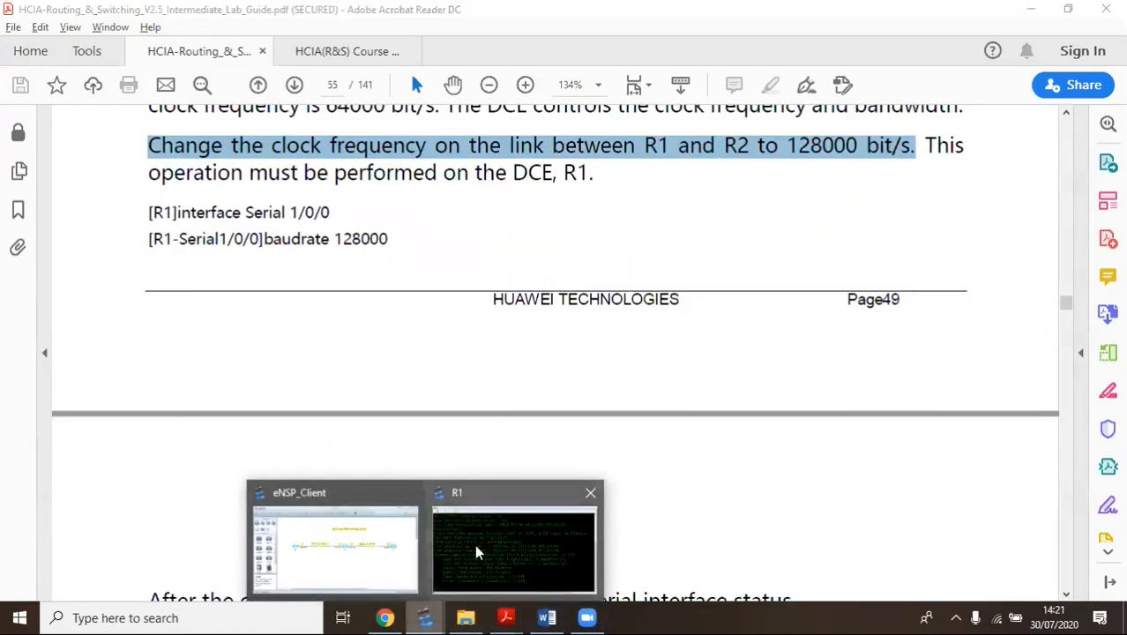
pyautogui.click(476, 546)
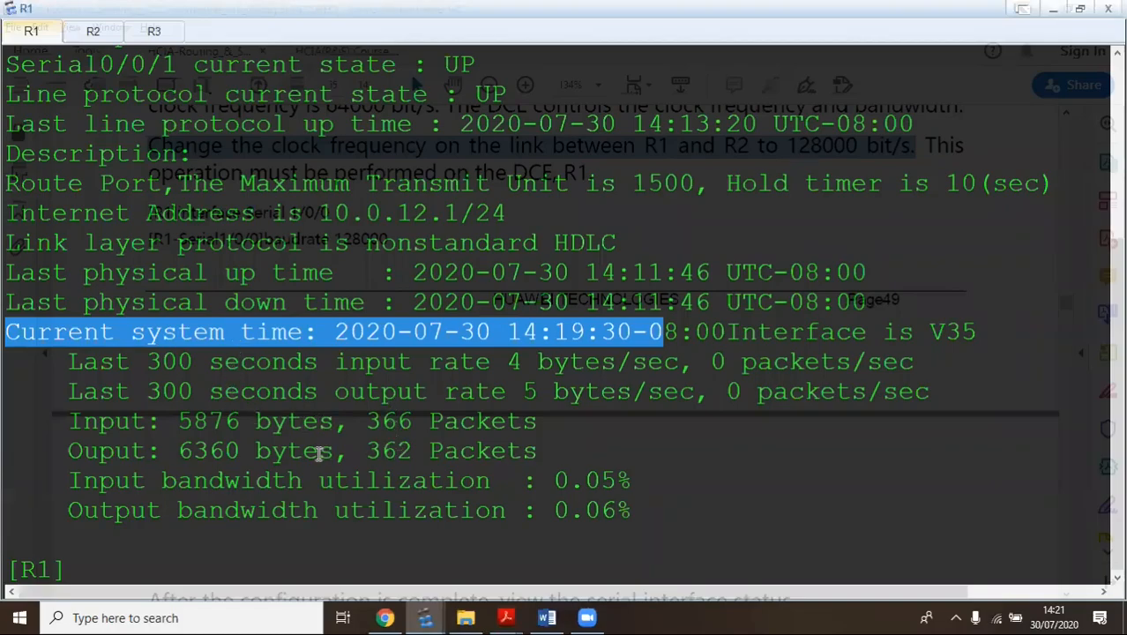
pyautogui.scroll(3, 318, 454)
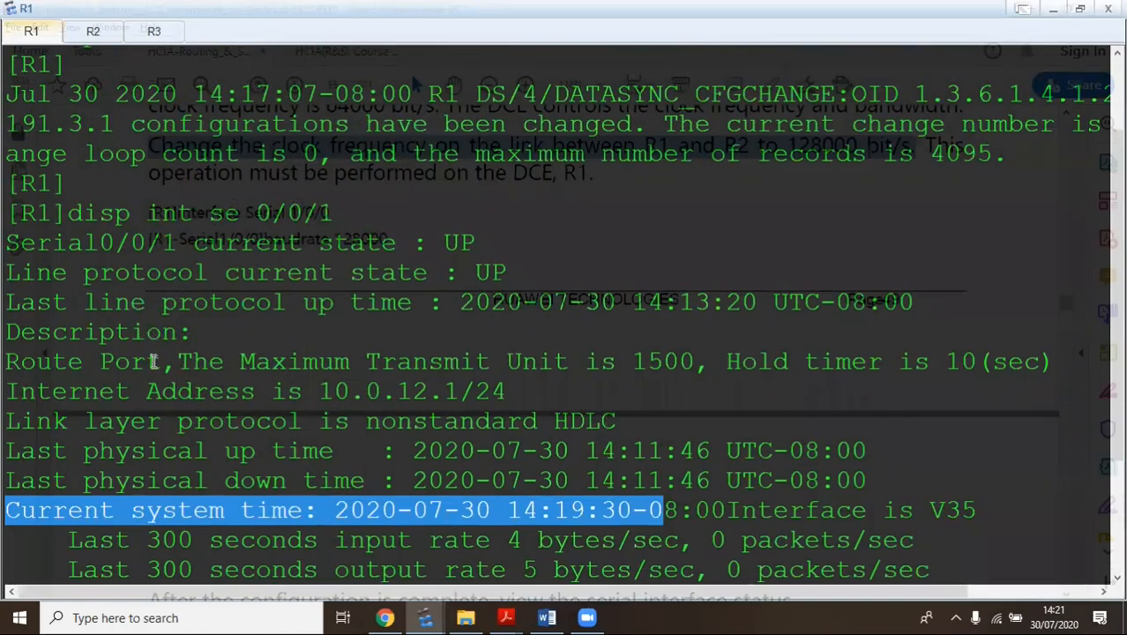
pyautogui.scroll(-2, 153, 362)
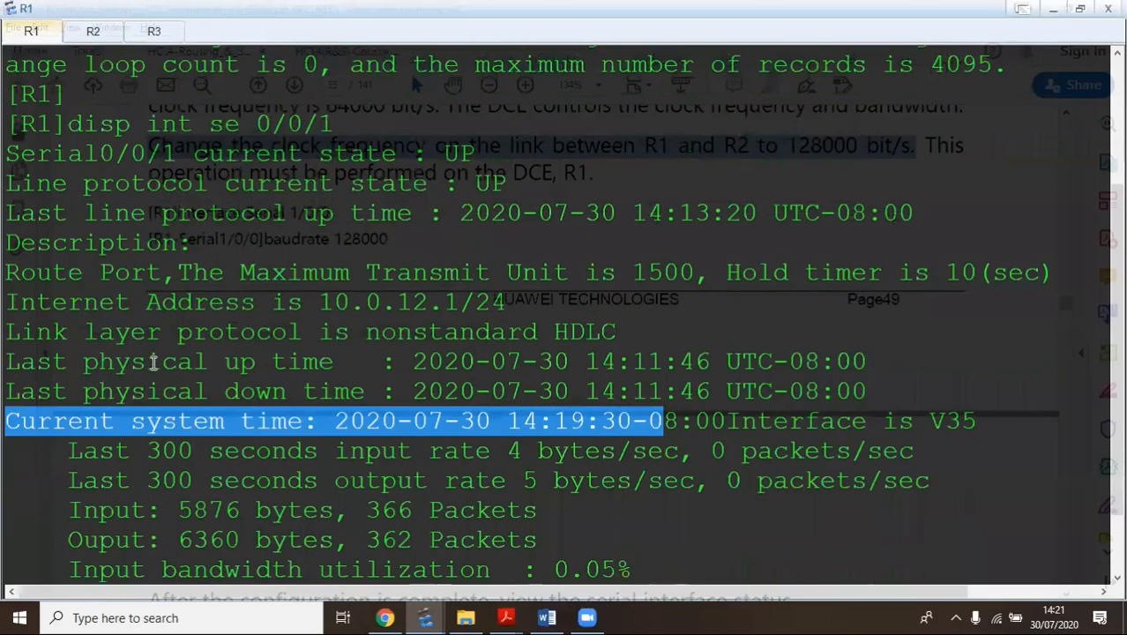
pyautogui.scroll(-1, 154, 361)
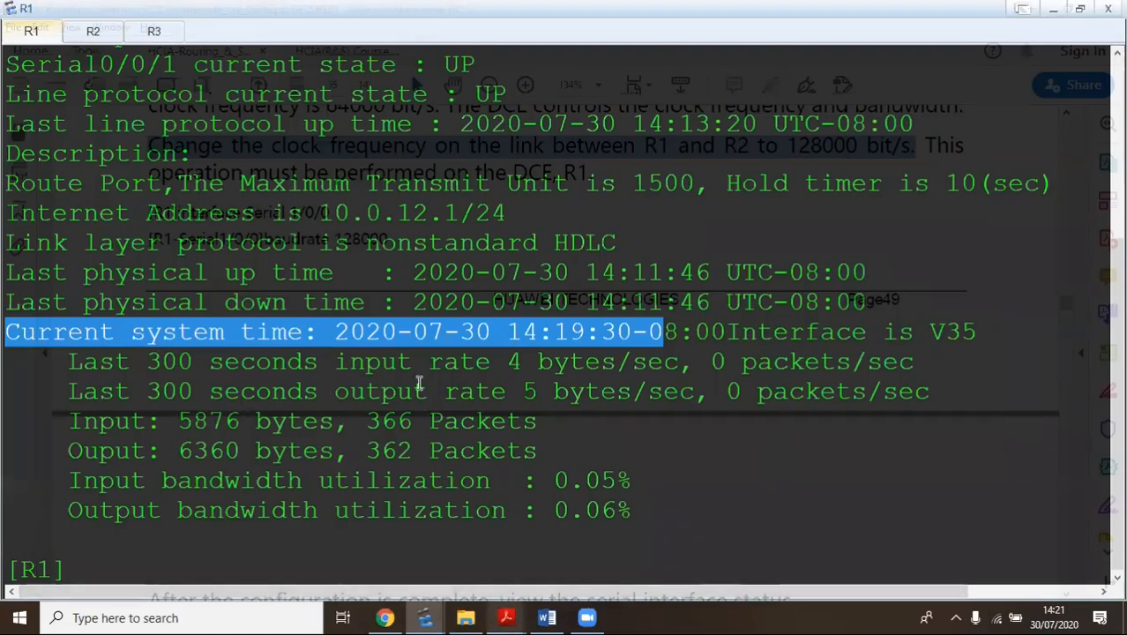
pyautogui.rightClick(141, 561)
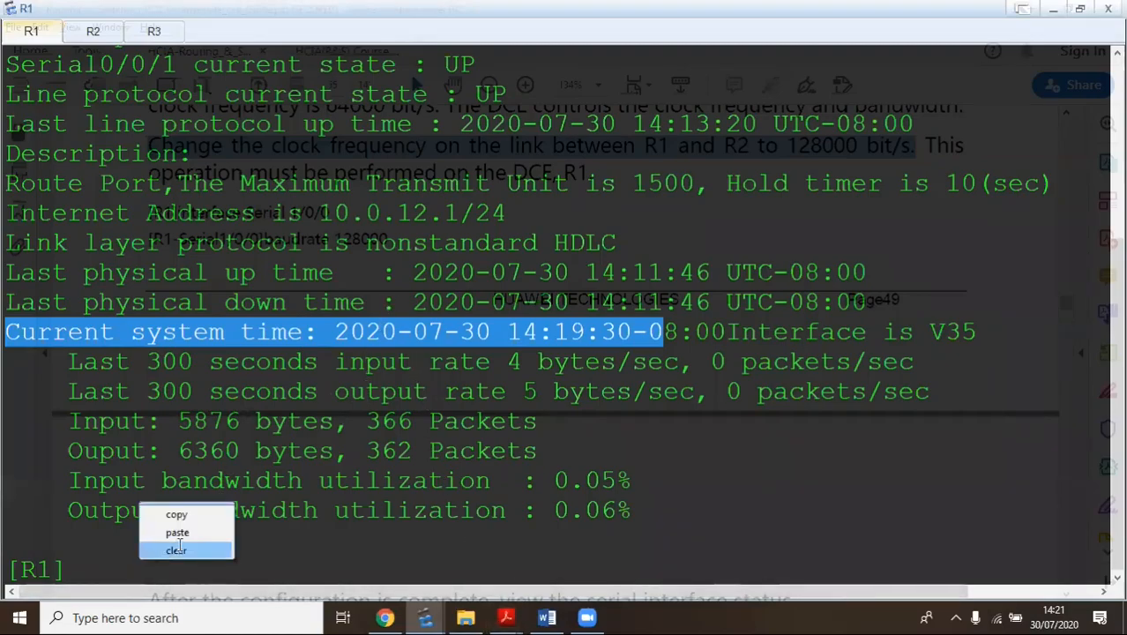
# Clear R1's console and enter the Serial0/0/1 interface view
pyautogui.click(178, 549)
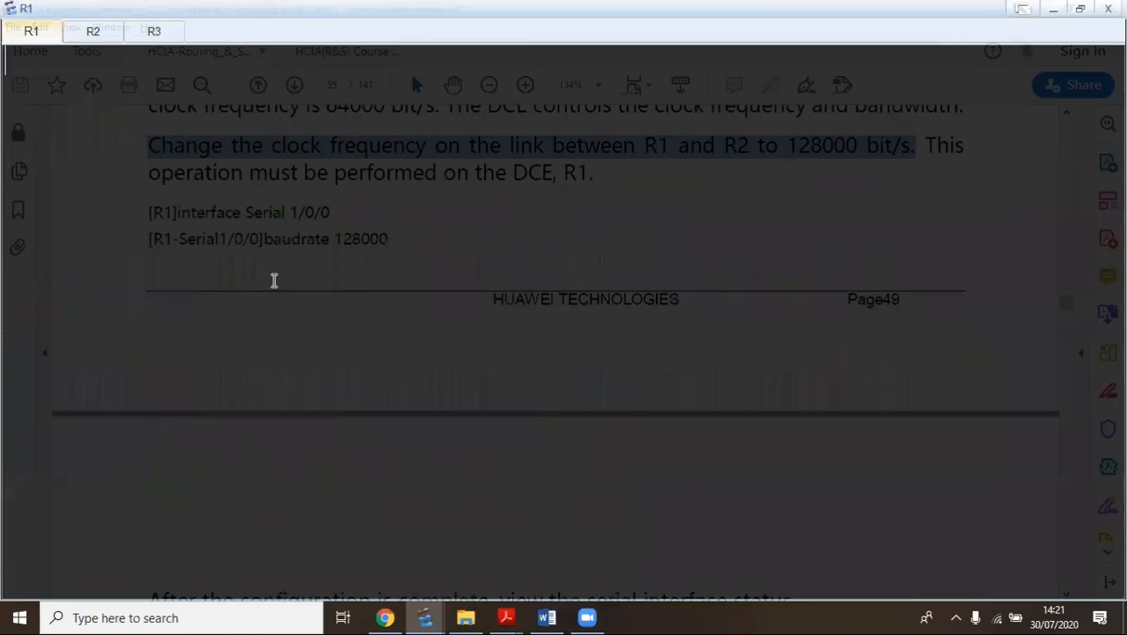
pyautogui.press('Return')
pyautogui.write('inter 2 0')
pyautogui.press('BackSpace')
pyautogui.press('BackSpace')
pyautogui.press('BackSpace')
pyautogui.press('BackSpace')
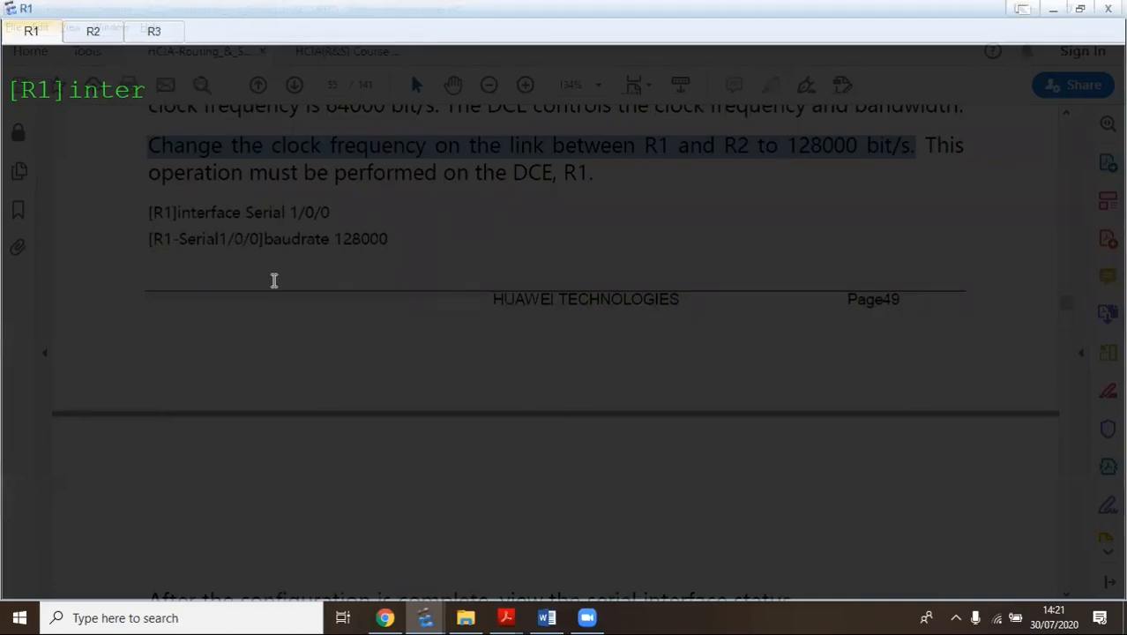
pyautogui.write('s 0/0/1')
pyautogui.press('Return')
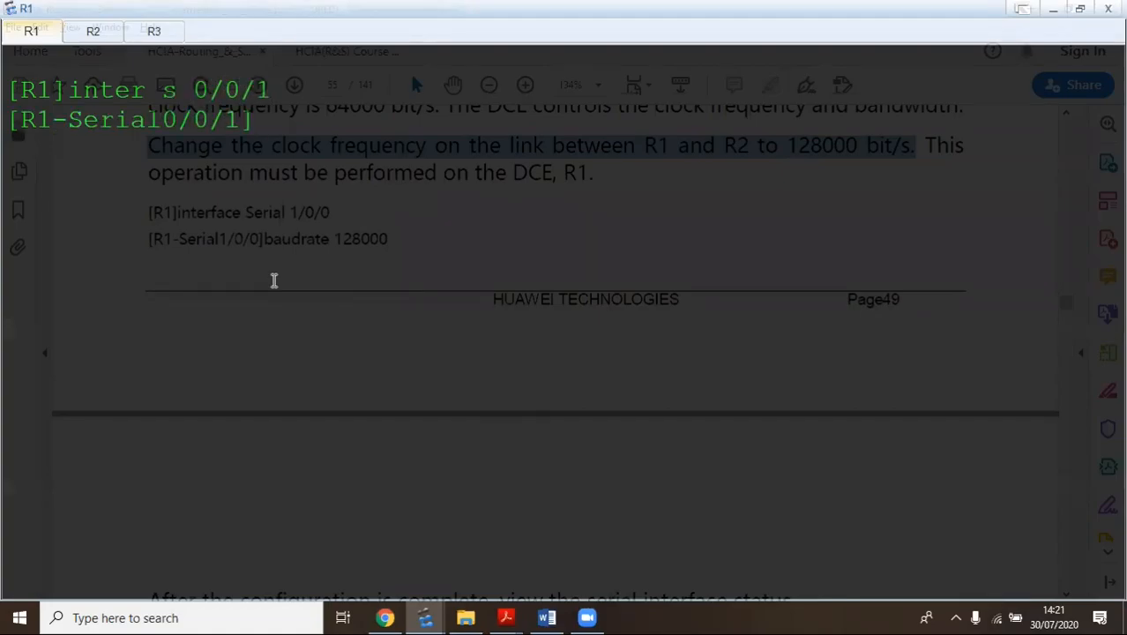
# Try 'baudrate 128000' on Serial0/0/1, then clear the rejected-command output
pyautogui.write('ba')
pyautogui.press('Tab')
pyautogui.write('u')
pyautogui.press('Tab')
pyautogui.press('Tab')
pyautogui.write('drate')
pyautogui.press('Tab')
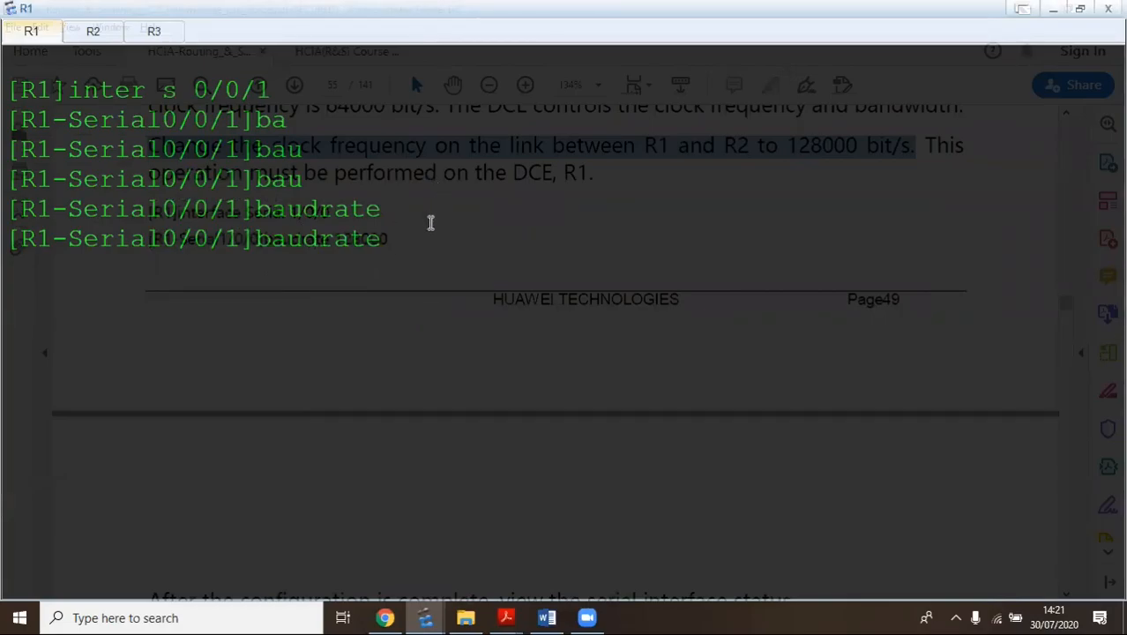
pyautogui.write('128000')
pyautogui.press('Return')
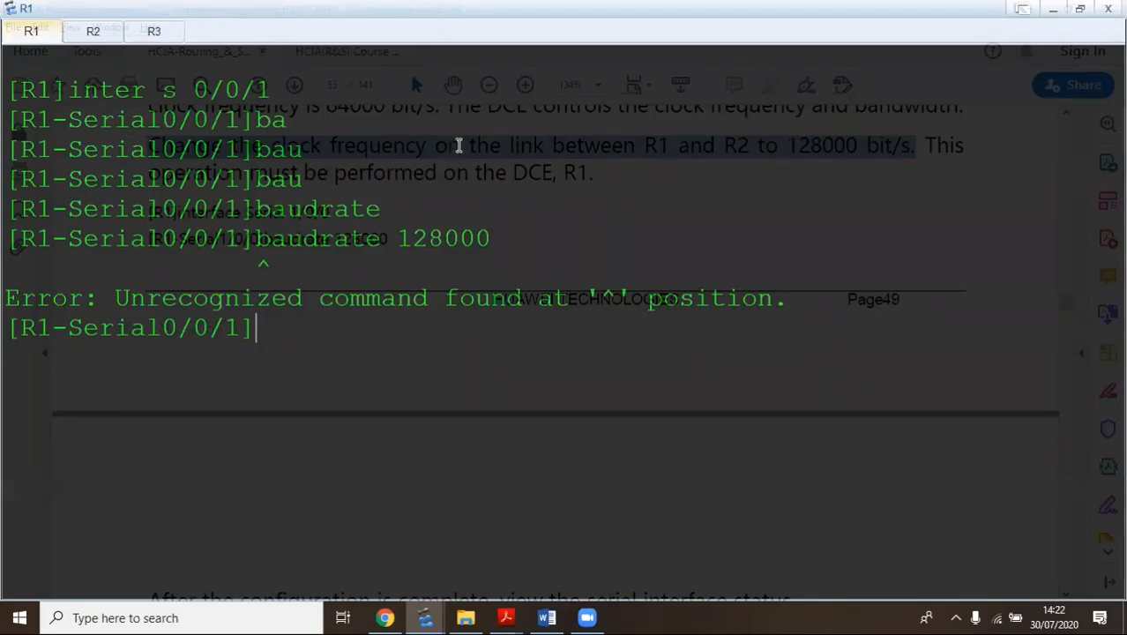
pyautogui.rightClick(369, 328)
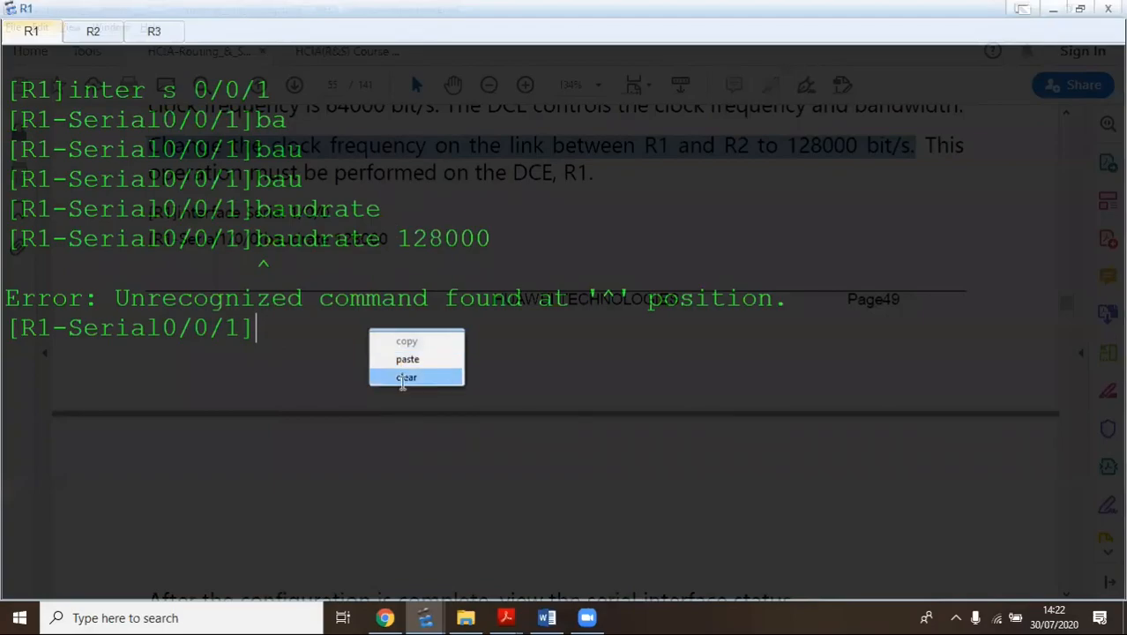
pyautogui.click(404, 377)
pyautogui.press('Return')
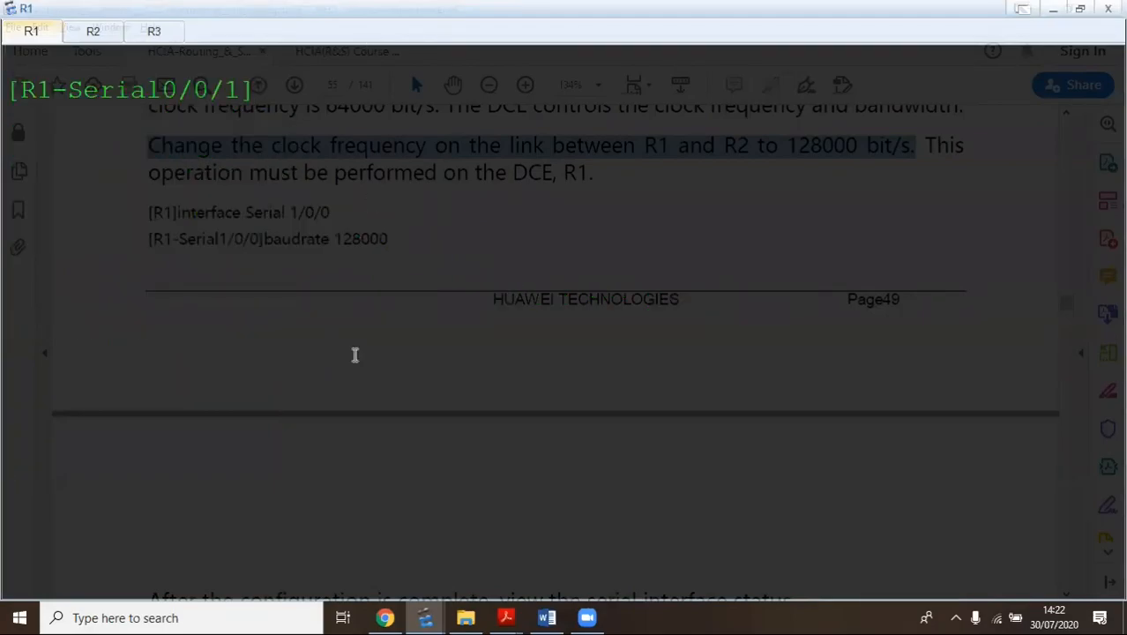
# Highlight the guide's expected 'Baudrate is 128000 bps' and DCE clock lines on page 56
pyautogui.moveTo(508, 617)
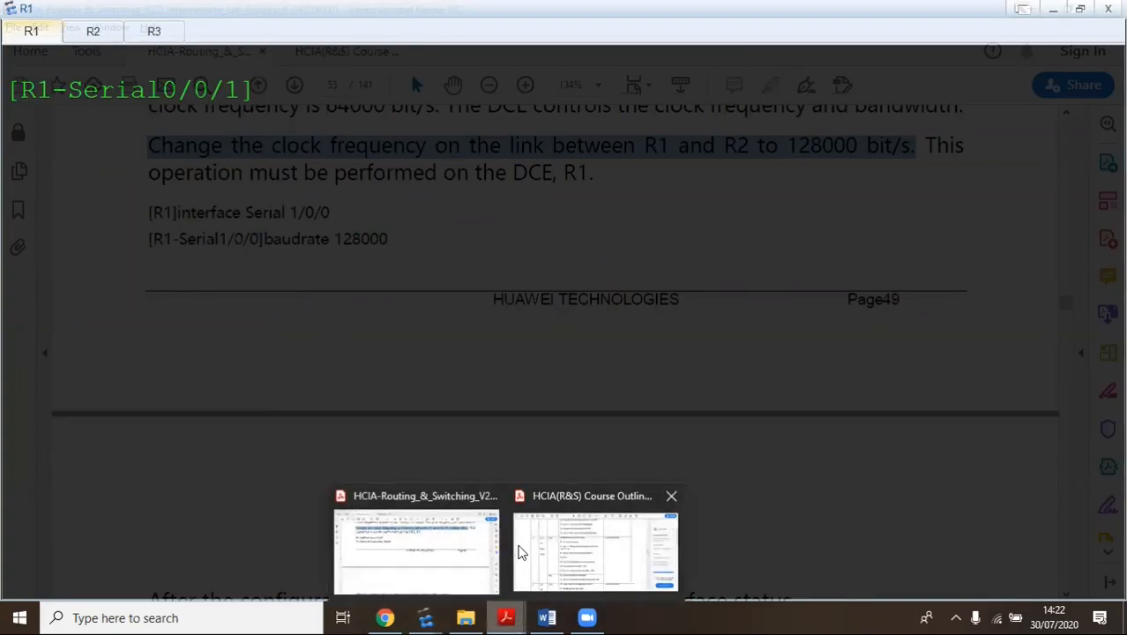
pyautogui.click(416, 548)
pyautogui.scroll(-5, 394, 201)
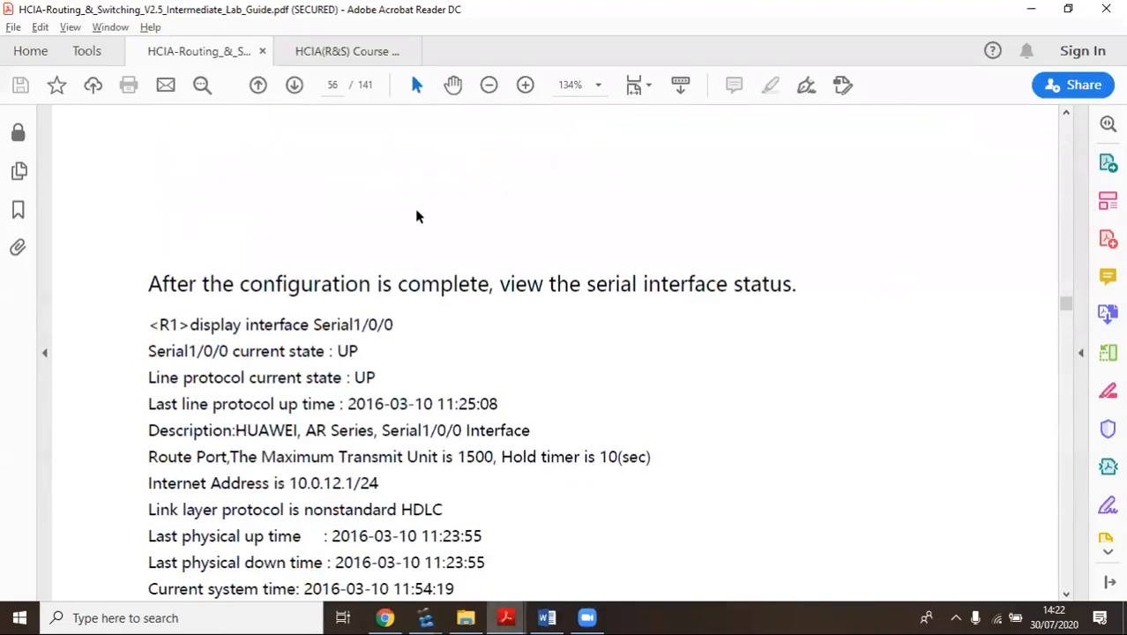
pyautogui.scroll(-4, 378, 259)
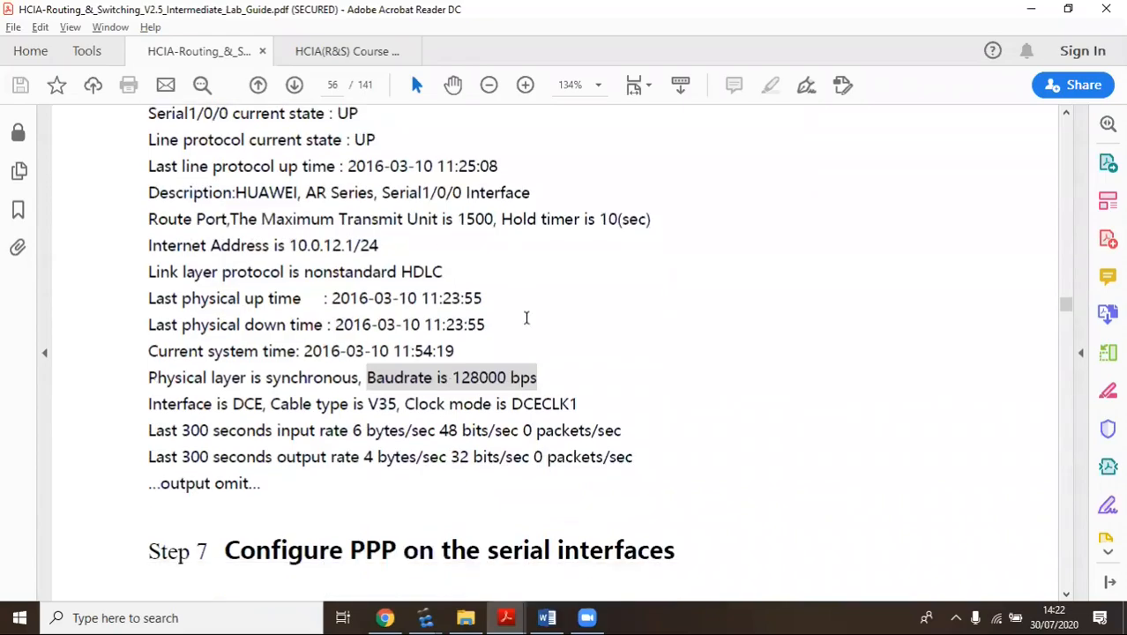
pyautogui.moveTo(534, 337); pyautogui.dragTo(370, 337)
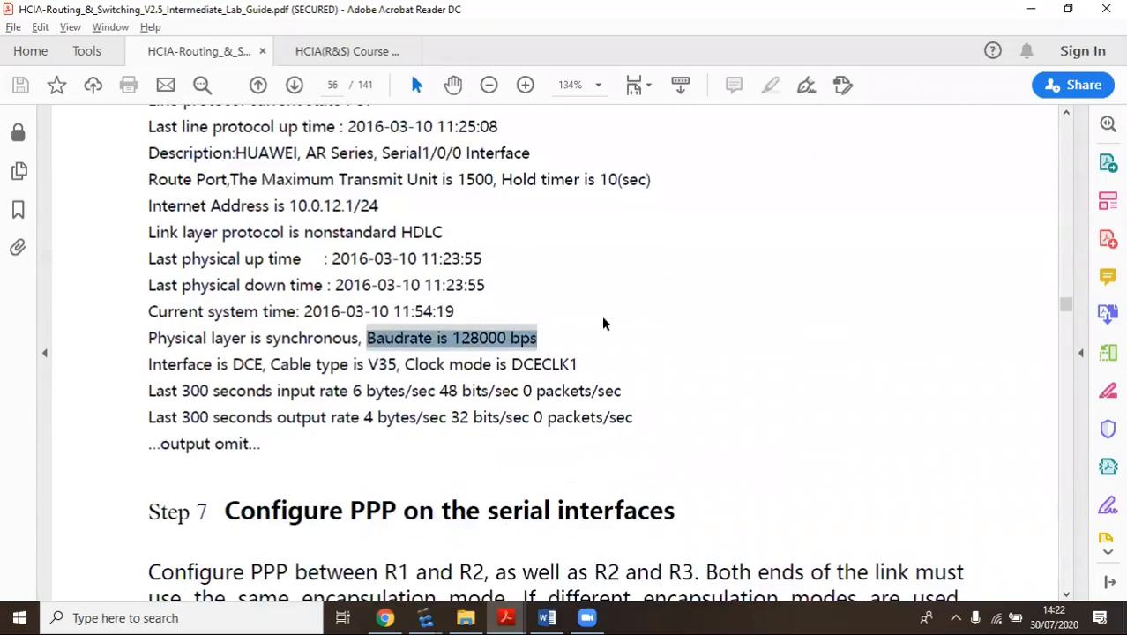
pyautogui.scroll(2, 650, 245)
pyautogui.scroll(-3, 665, 289)
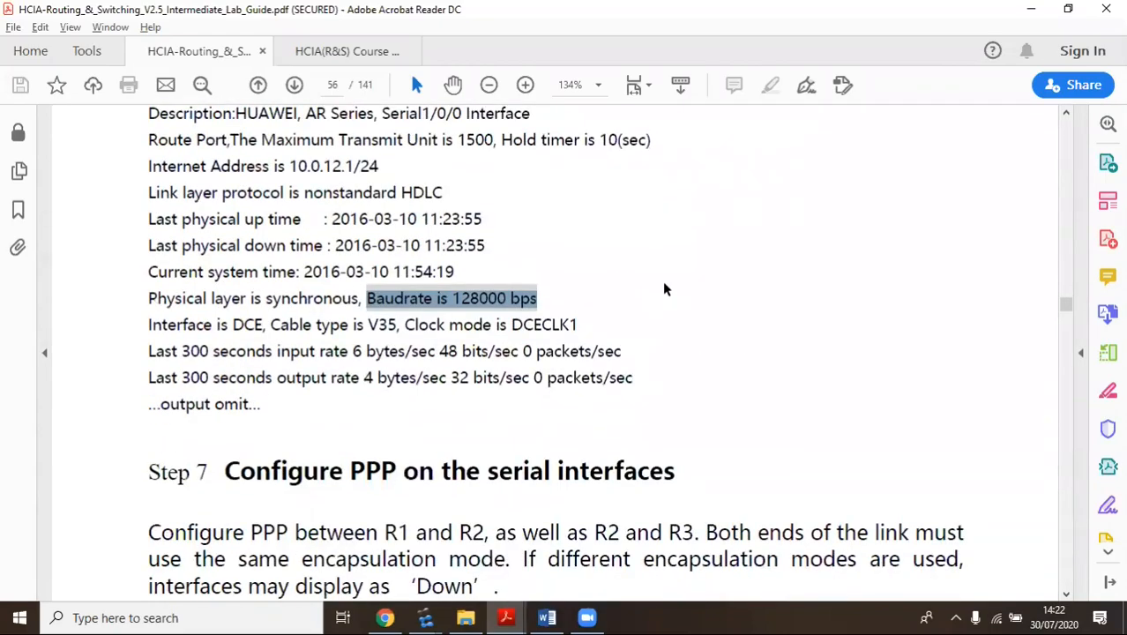
pyautogui.moveTo(577, 320); pyautogui.dragTo(374, 300)
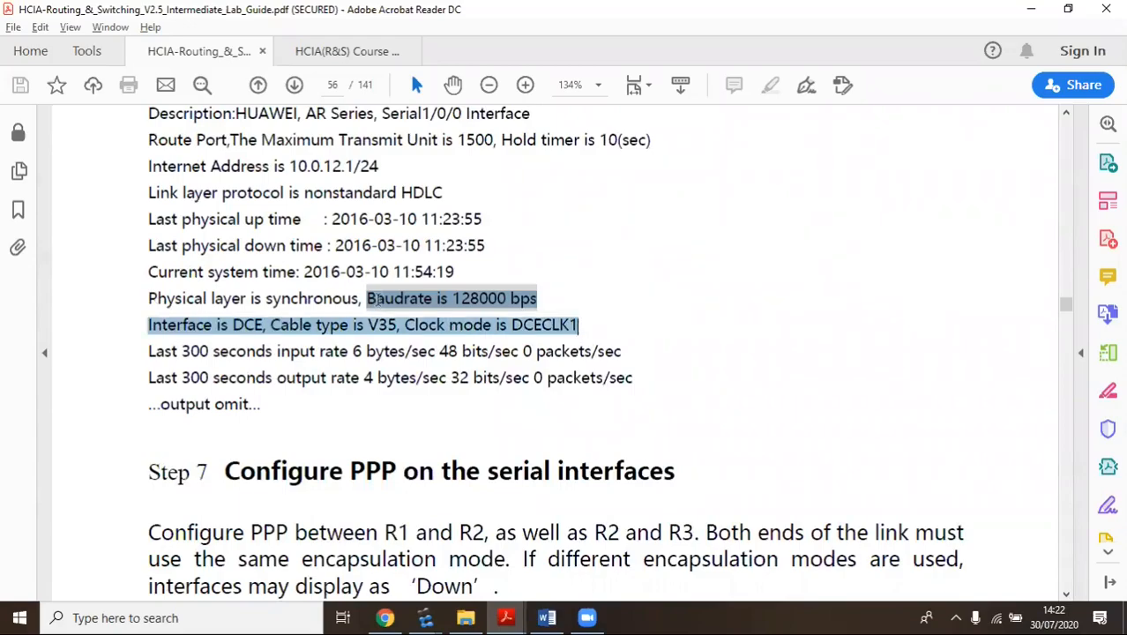
pyautogui.click(401, 313)
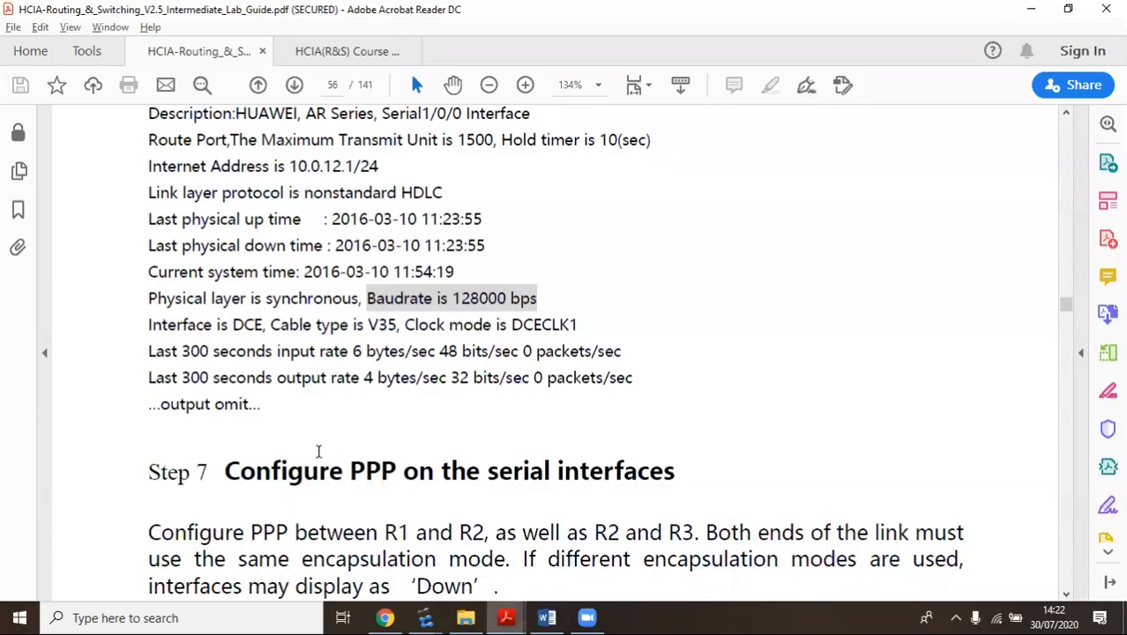
# Highlight Step 7's Configure PPP heading and R1's link-protocol ppp command
pyautogui.scroll(-3, 350, 342)
pyautogui.scroll(-2, 350, 342)
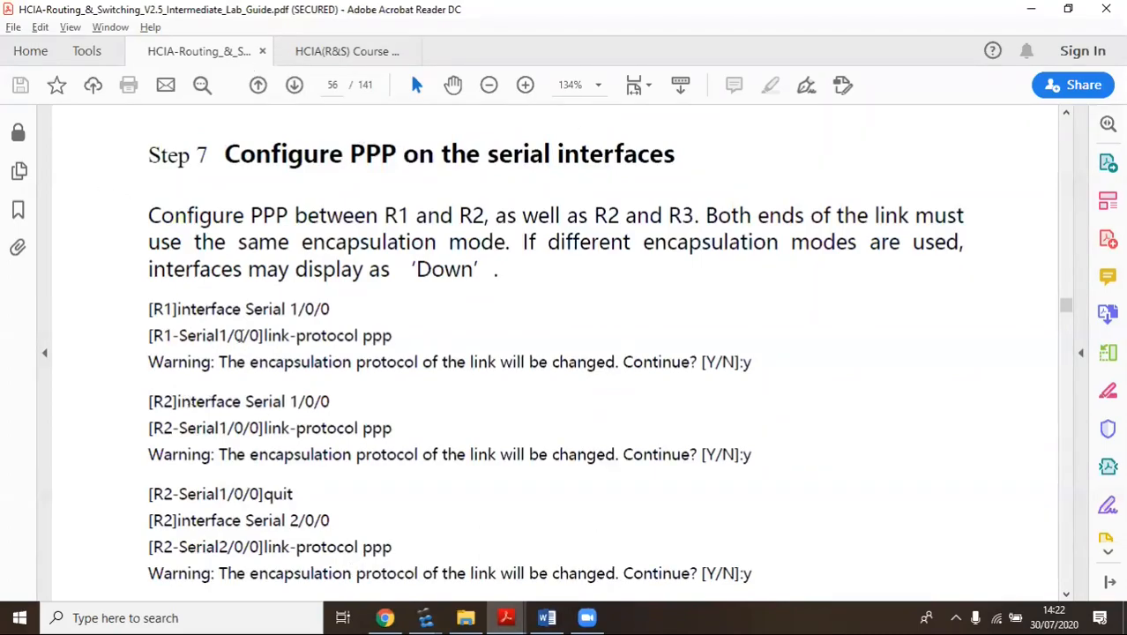
pyautogui.moveTo(401, 154); pyautogui.dragTo(225, 156)
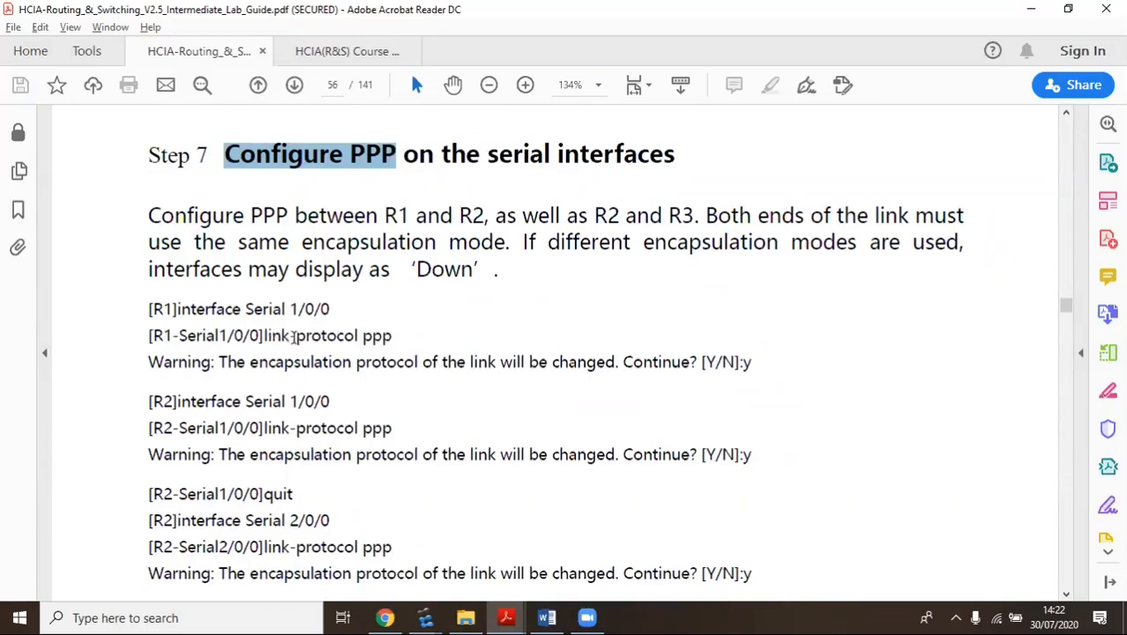
pyautogui.scroll(-1, 277, 331)
pyautogui.scroll(-1, 198, 278)
pyautogui.scroll(-1, 197, 280)
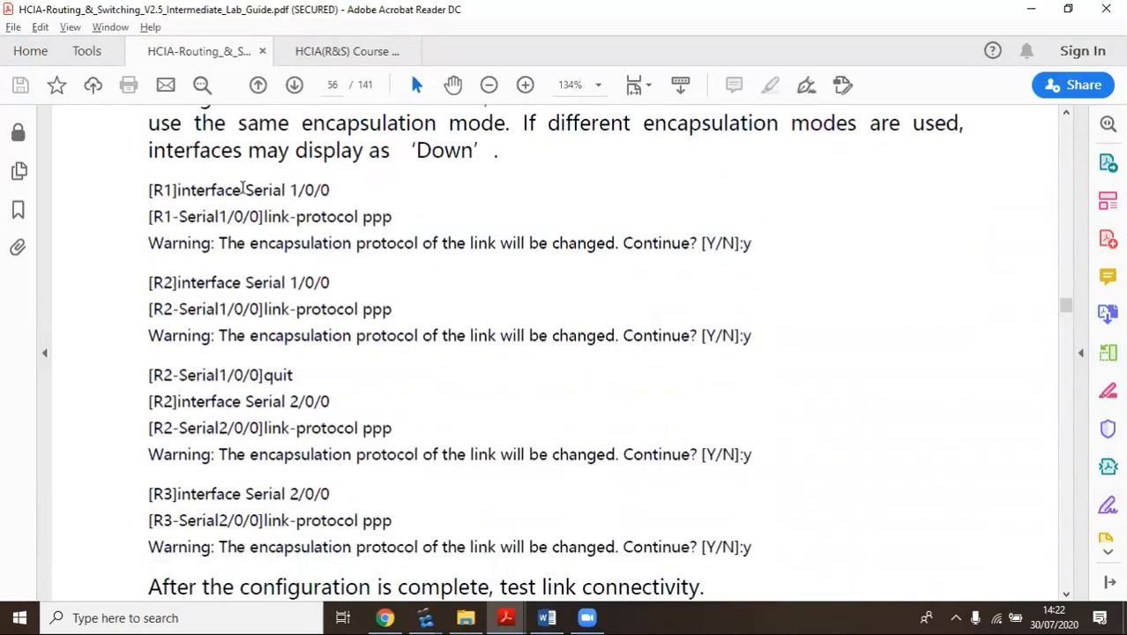
pyautogui.moveTo(333, 191); pyautogui.dragTo(177, 191)
pyautogui.moveTo(394, 218); pyautogui.dragTo(264, 217)
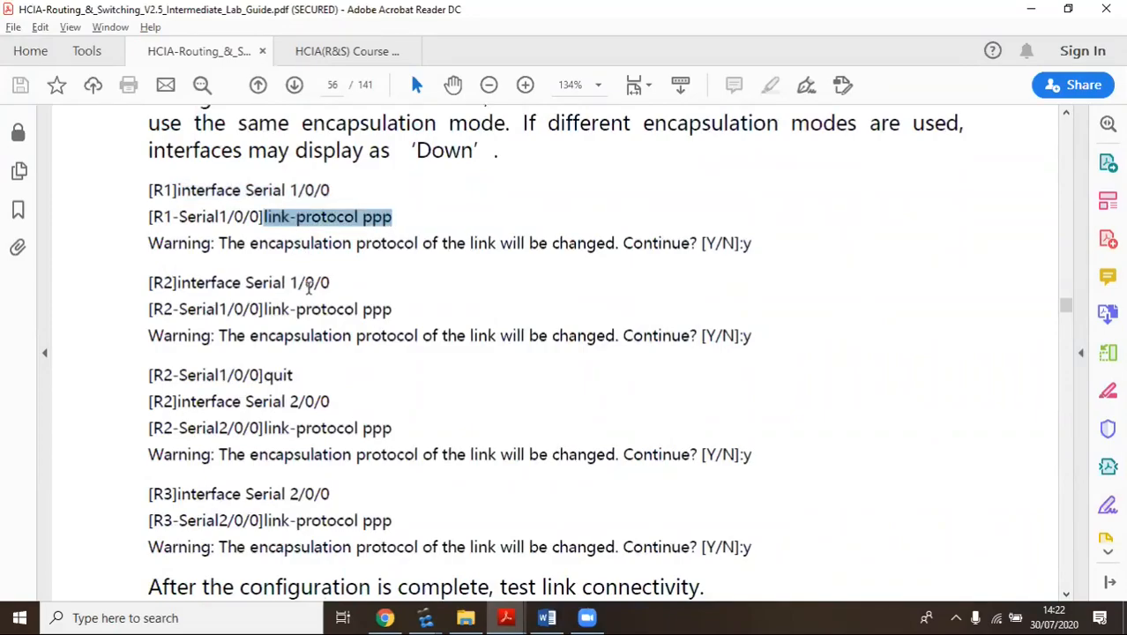
# Highlight the link-protocol ppp commands and warning for R2's and R3's serial interfaces
pyautogui.scroll(-2, 309, 288)
pyautogui.moveTo(393, 231); pyautogui.dragTo(264, 231)
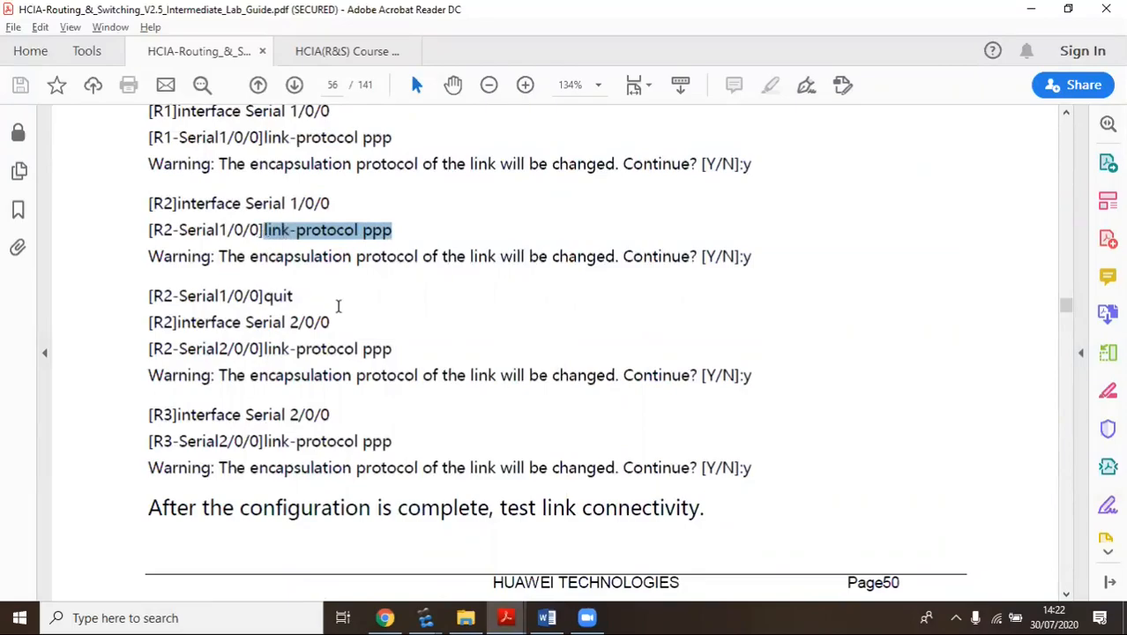
pyautogui.moveTo(418, 375); pyautogui.dragTo(265, 349)
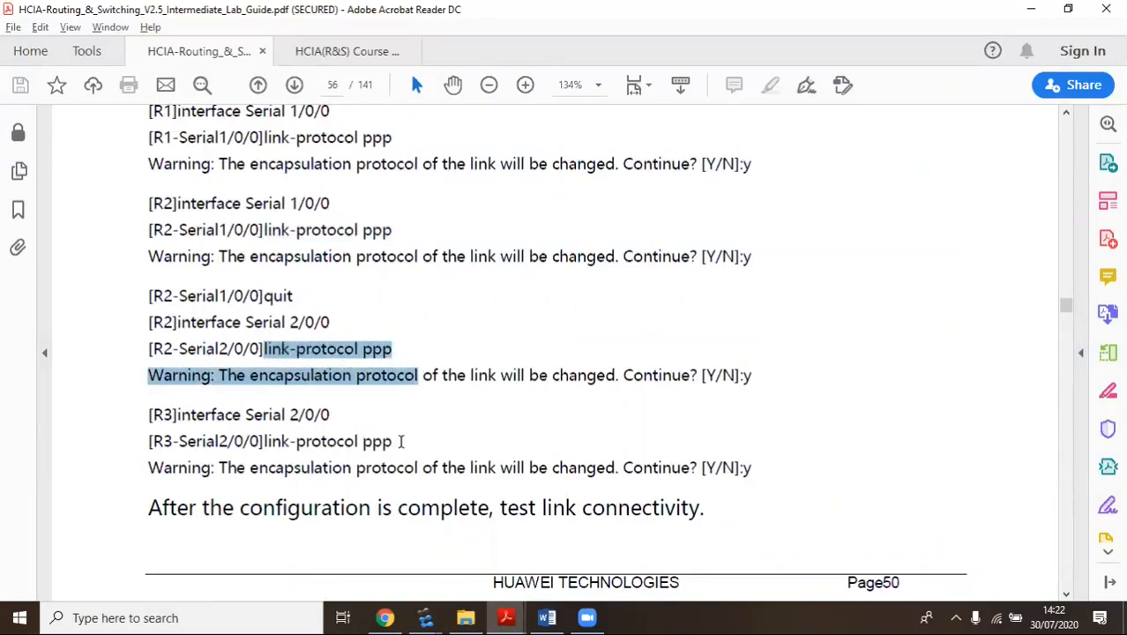
pyautogui.moveTo(399, 441); pyautogui.dragTo(247, 414)
pyautogui.scroll(-6, 596, 344)
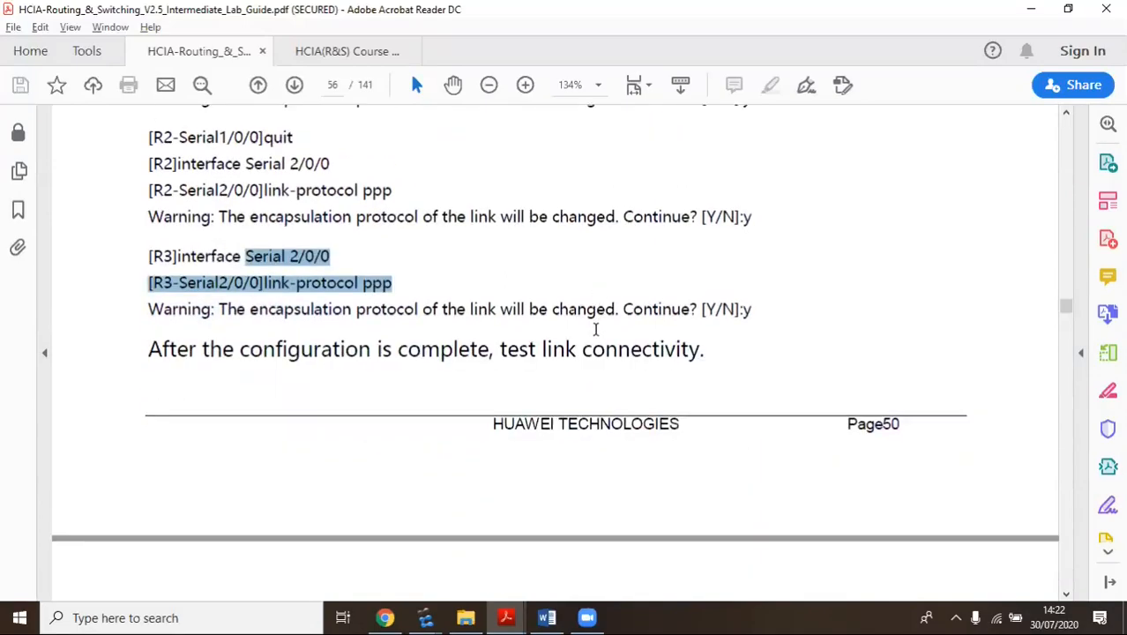
pyautogui.click(506, 233)
pyautogui.moveTo(539, 232); pyautogui.dragTo(661, 229)
# Scroll through page 57's ping checks and R1 output showing PPP with LCP and IPCP opened
pyautogui.scroll(-11, 284, 265)
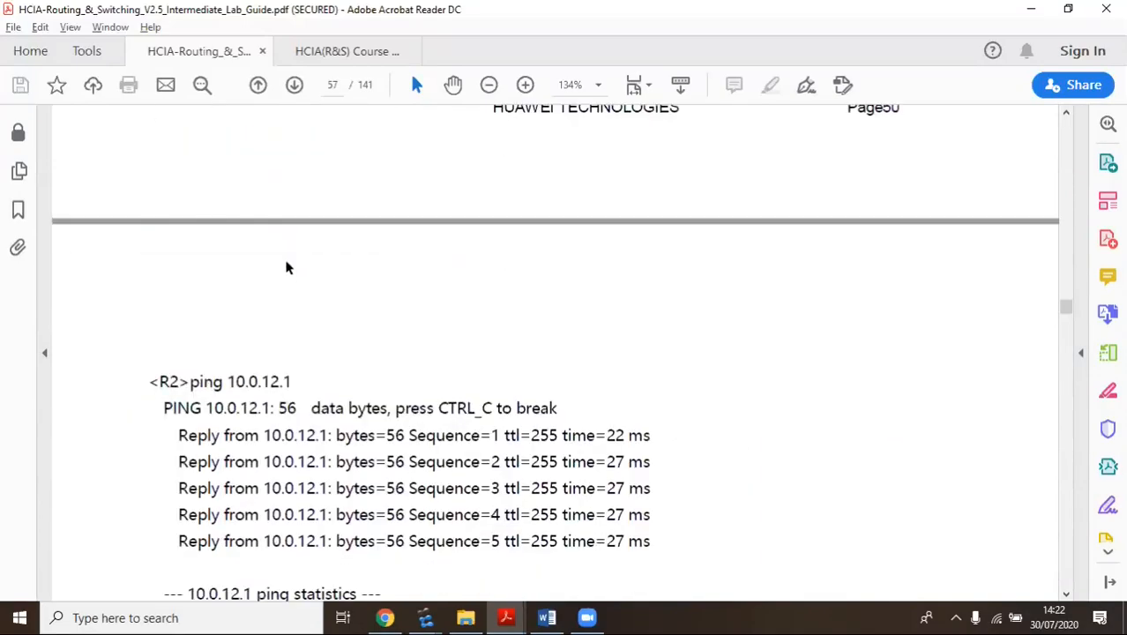
pyautogui.scroll(3, 212, 256)
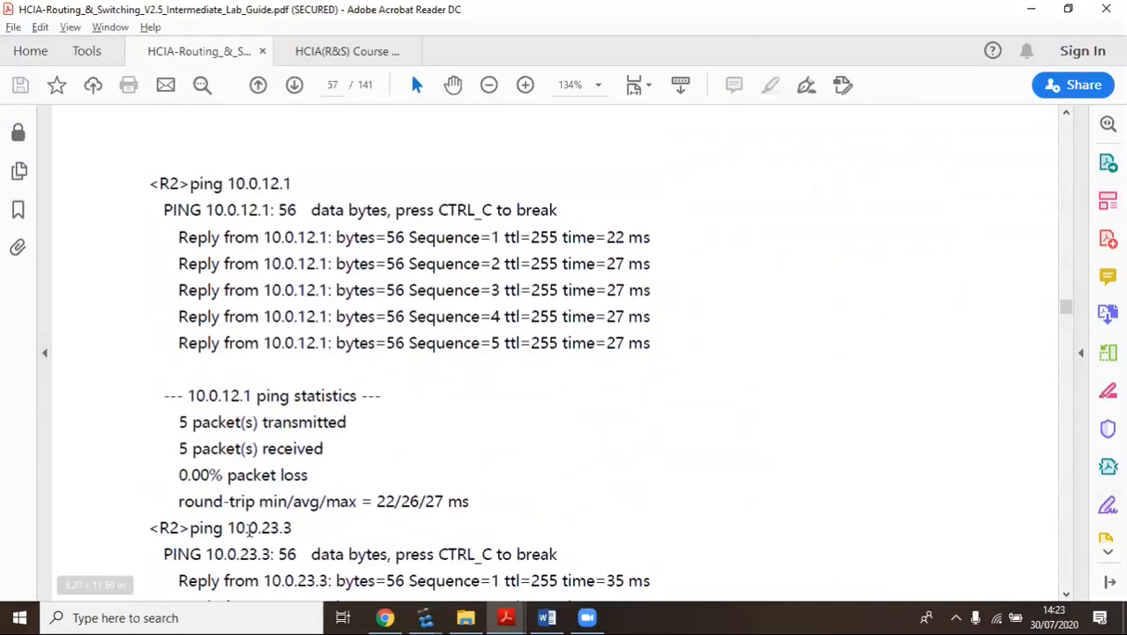
pyautogui.scroll(-4, 362, 257)
pyautogui.scroll(-5, 390, 287)
pyautogui.scroll(5, 367, 236)
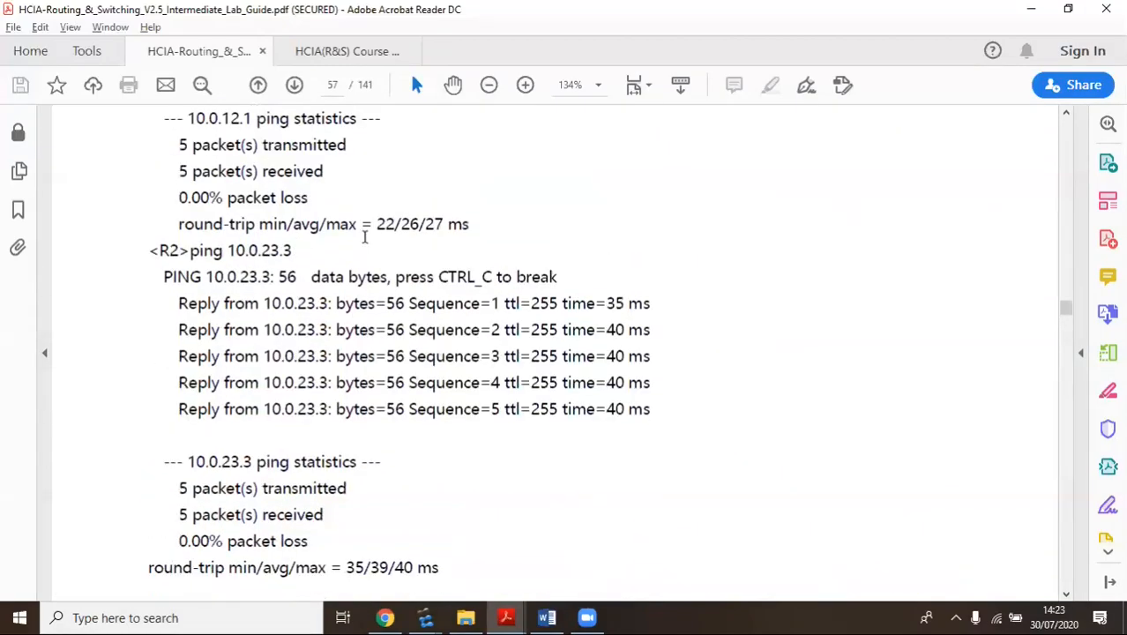
pyautogui.scroll(-9, 394, 316)
pyautogui.scroll(-4, 394, 316)
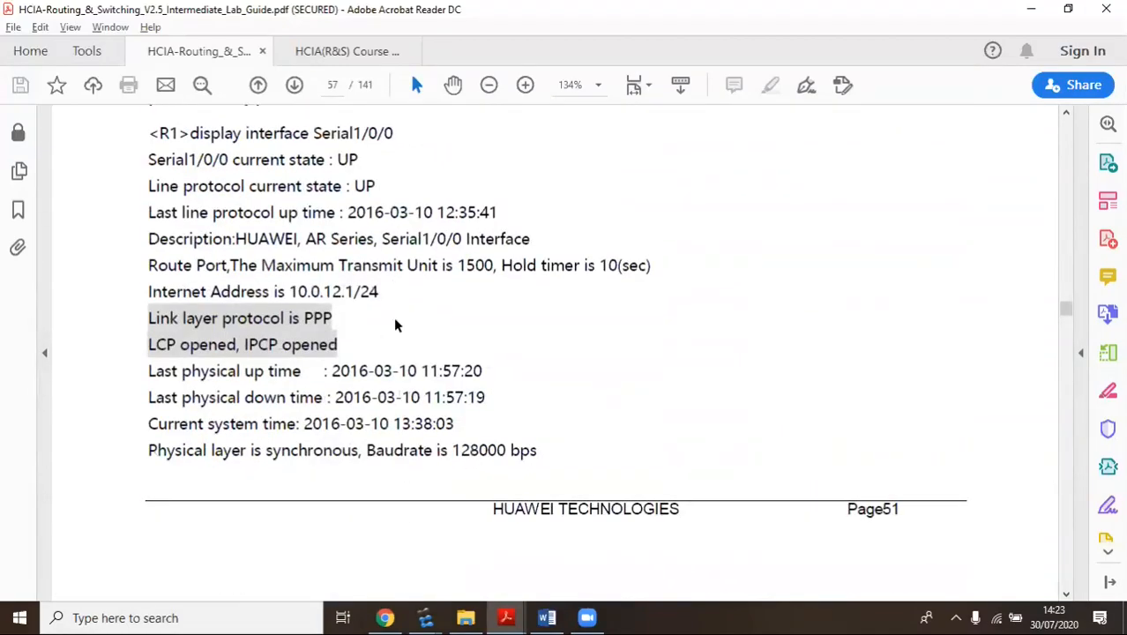
pyautogui.scroll(3, 394, 321)
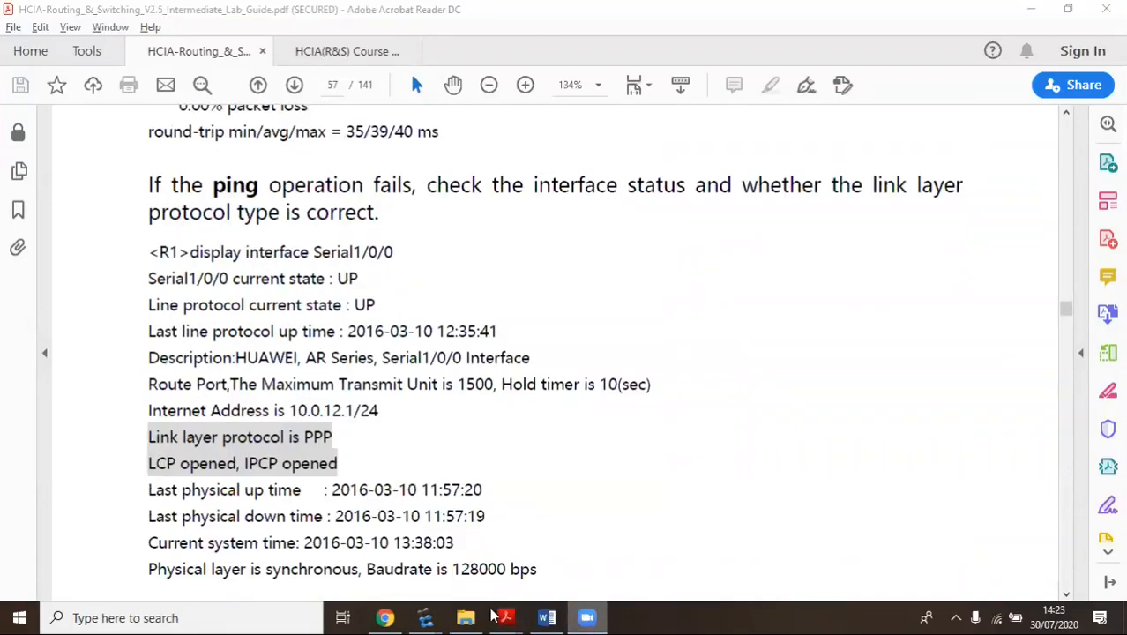
# Start a packet capture on the R1–R2 link with PPP as the link layer type
pyautogui.moveTo(425, 617)
pyautogui.click(399, 508)
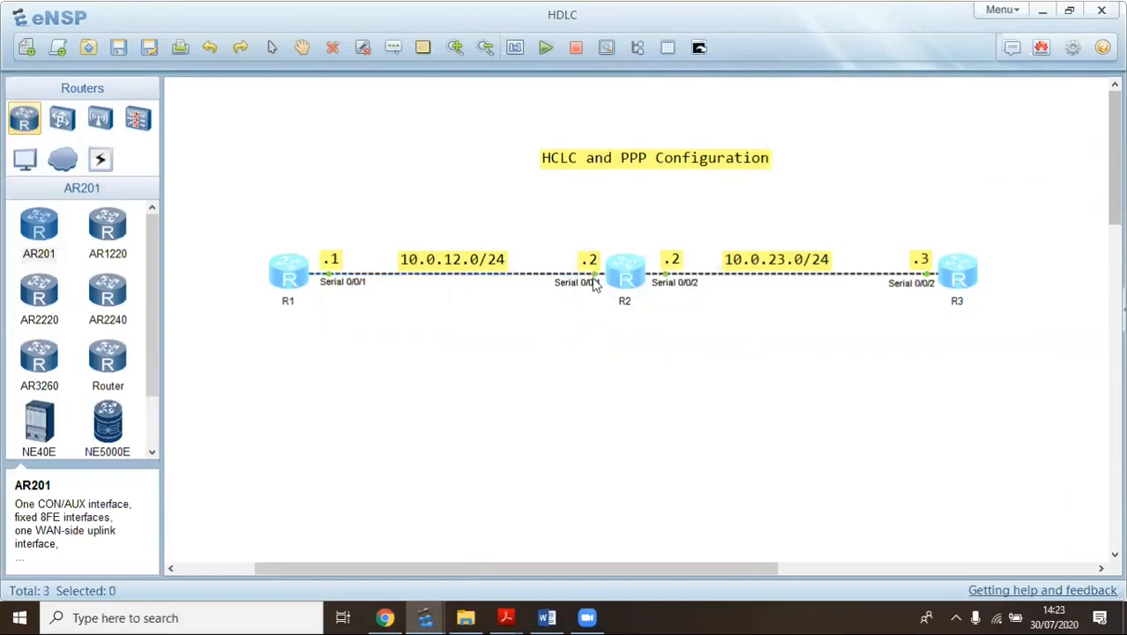
pyautogui.rightClick(597, 280)
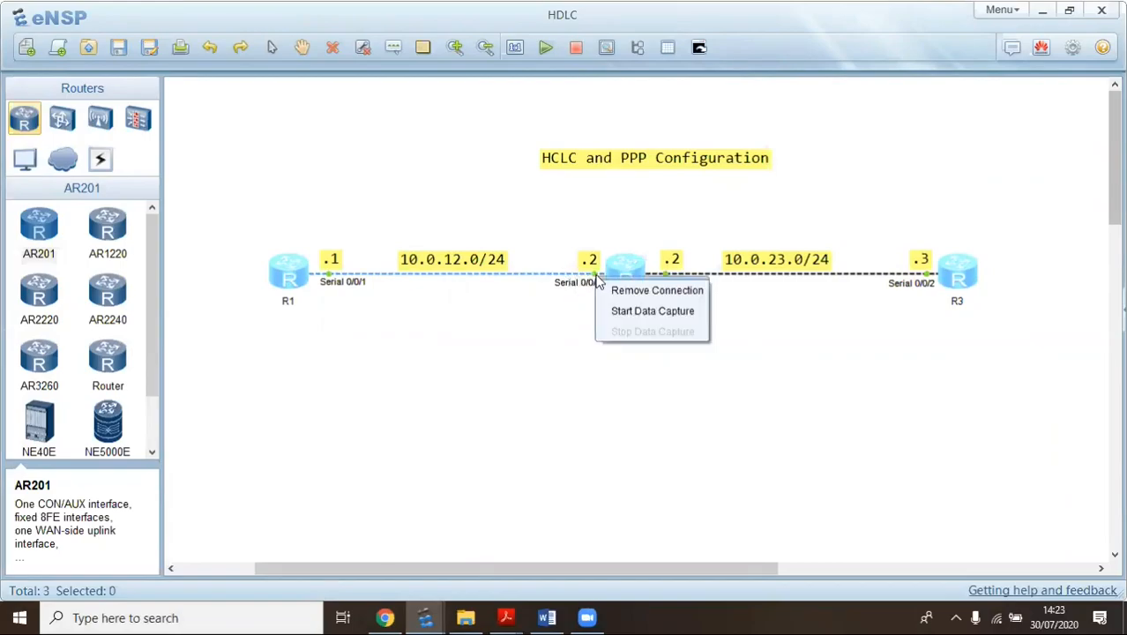
pyautogui.click(605, 311)
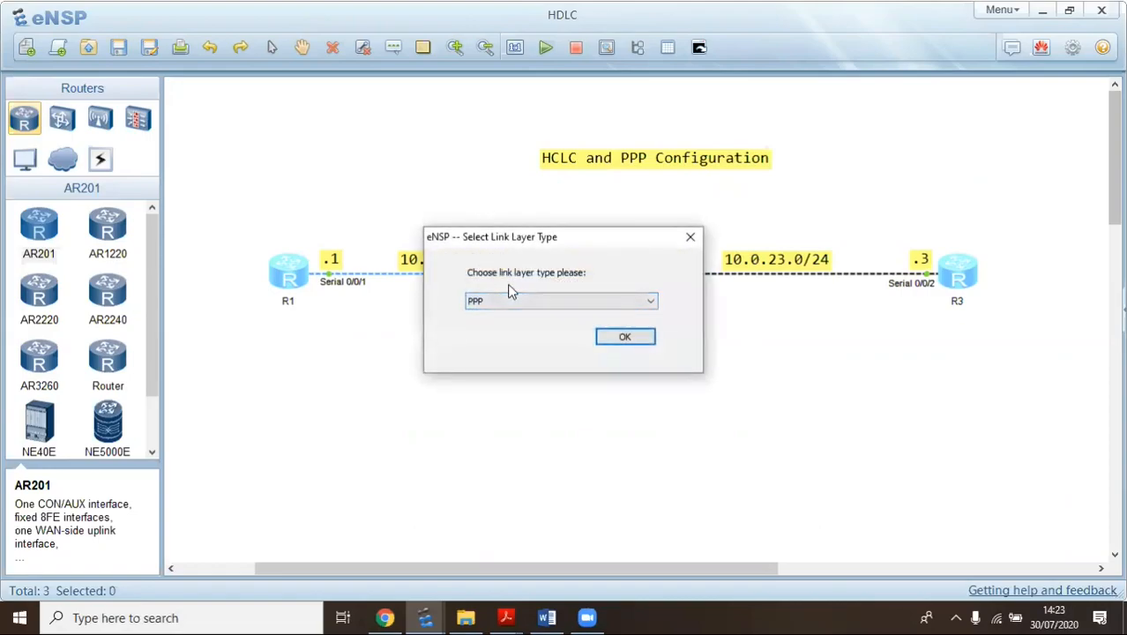
pyautogui.click(630, 337)
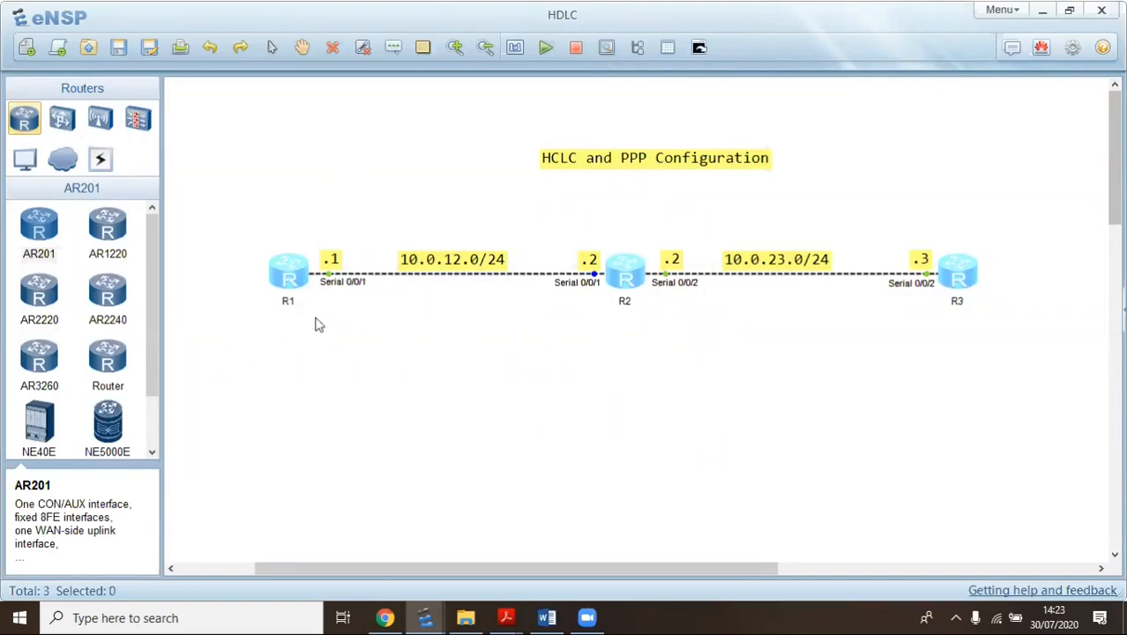
# Switch R1's Serial0/0/1 to PPP with 'link-protocol ppp', confirming with y
pyautogui.moveTo(425, 617)
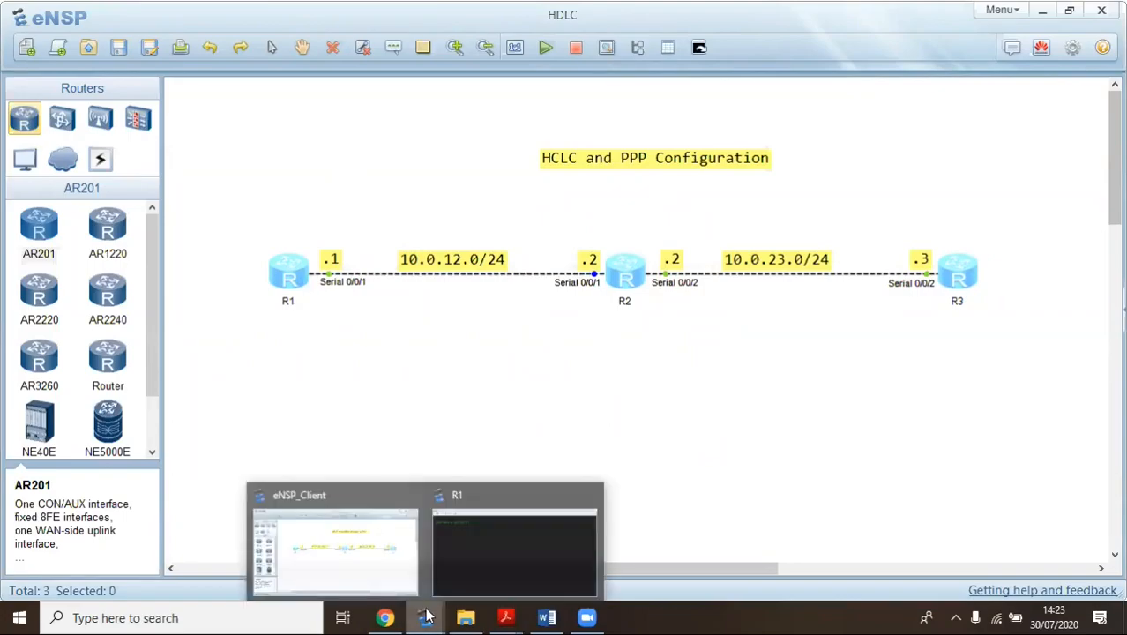
pyautogui.click(465, 521)
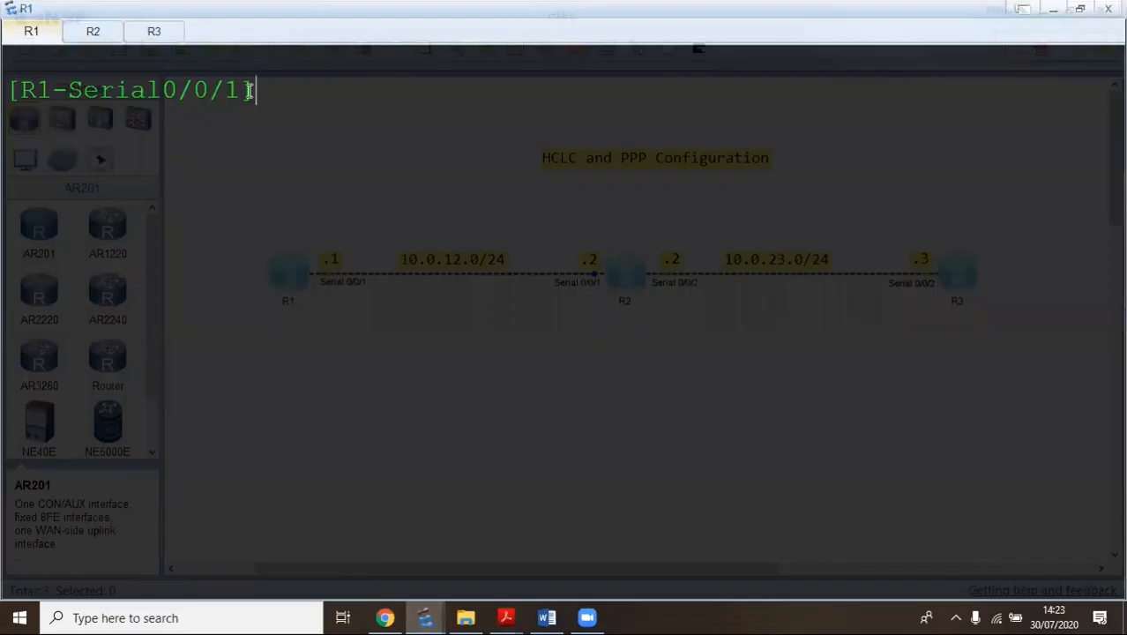
pyautogui.write('lin')
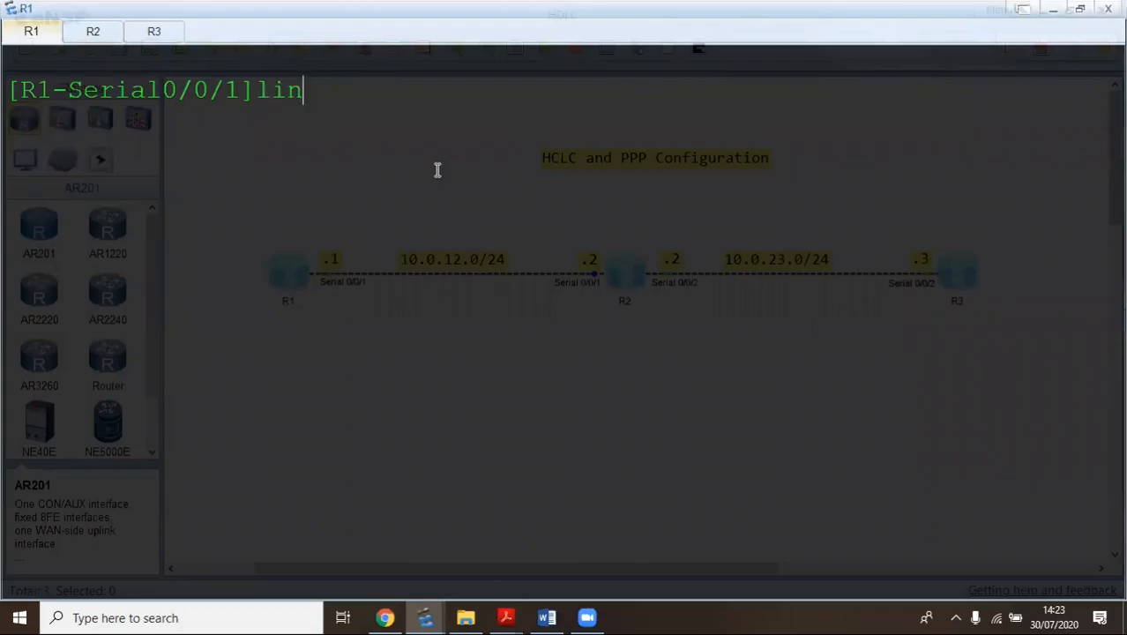
pyautogui.press('Tab')
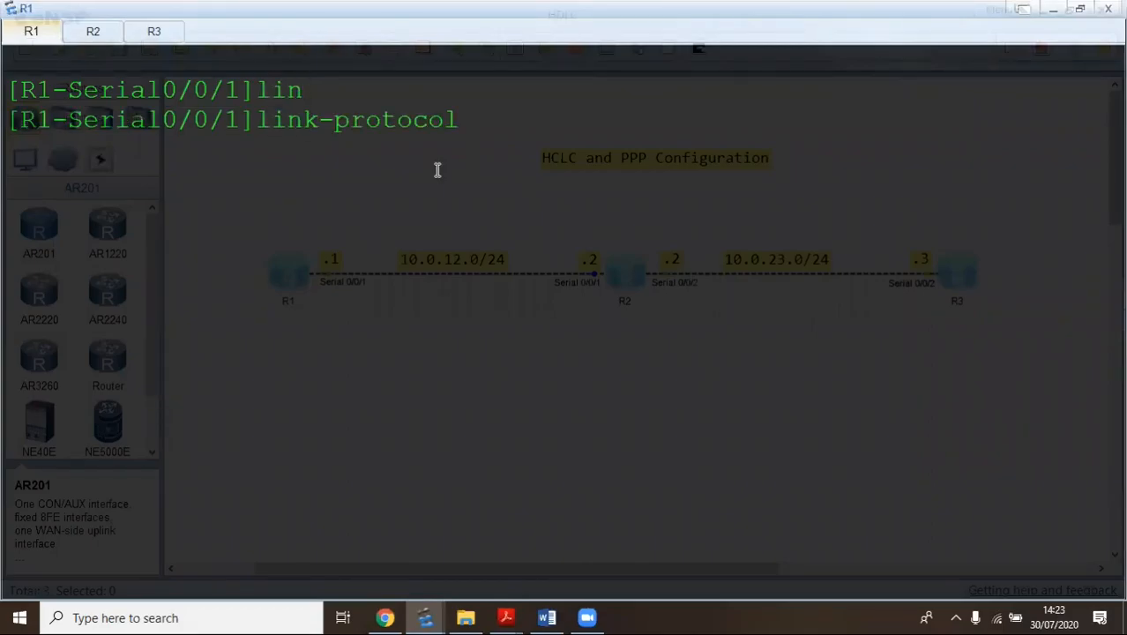
pyautogui.write('pp')
pyautogui.press('Tab')
pyautogui.press('Return')
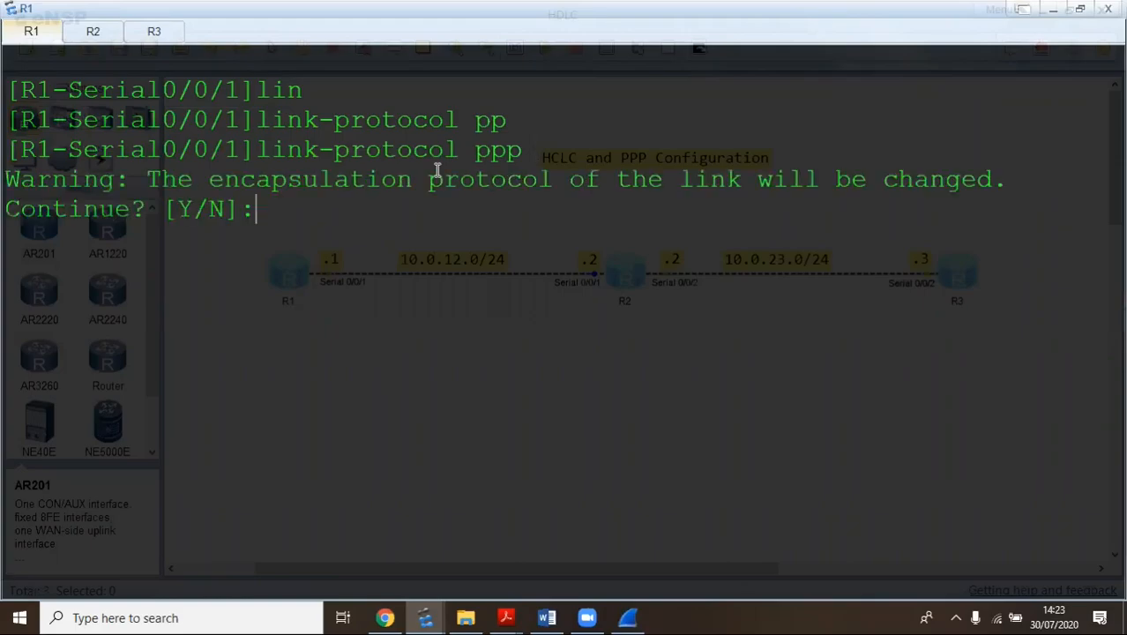
pyautogui.write('y')
pyautogui.press('Return')
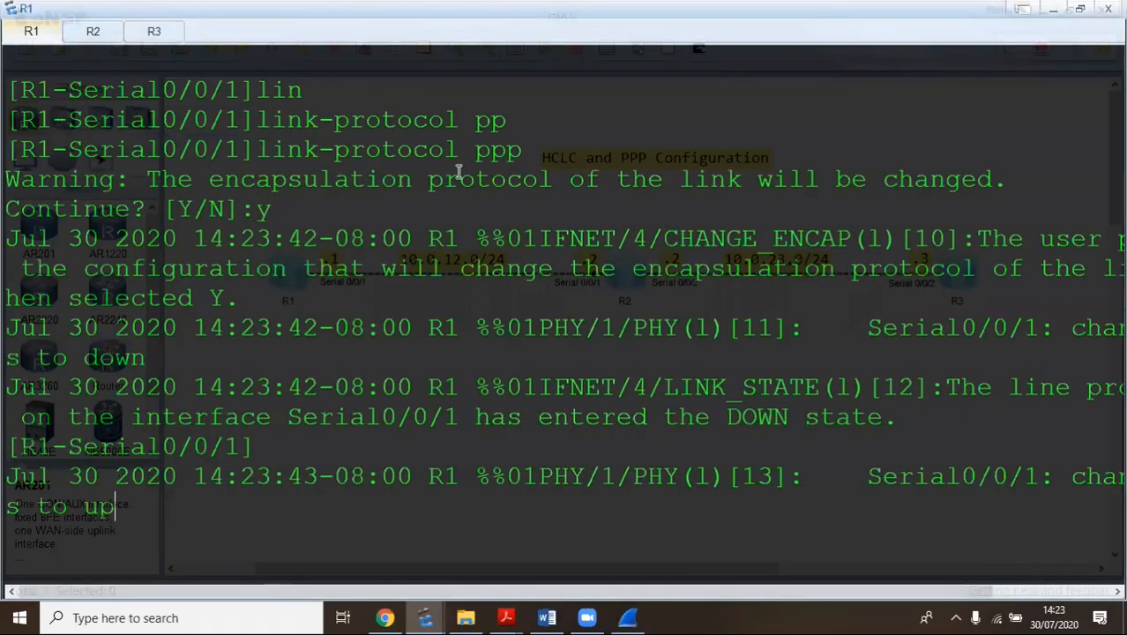
# On R2, enter system view and run 'link-protocol ppp' on Serial0/0/1
pyautogui.click(94, 33)
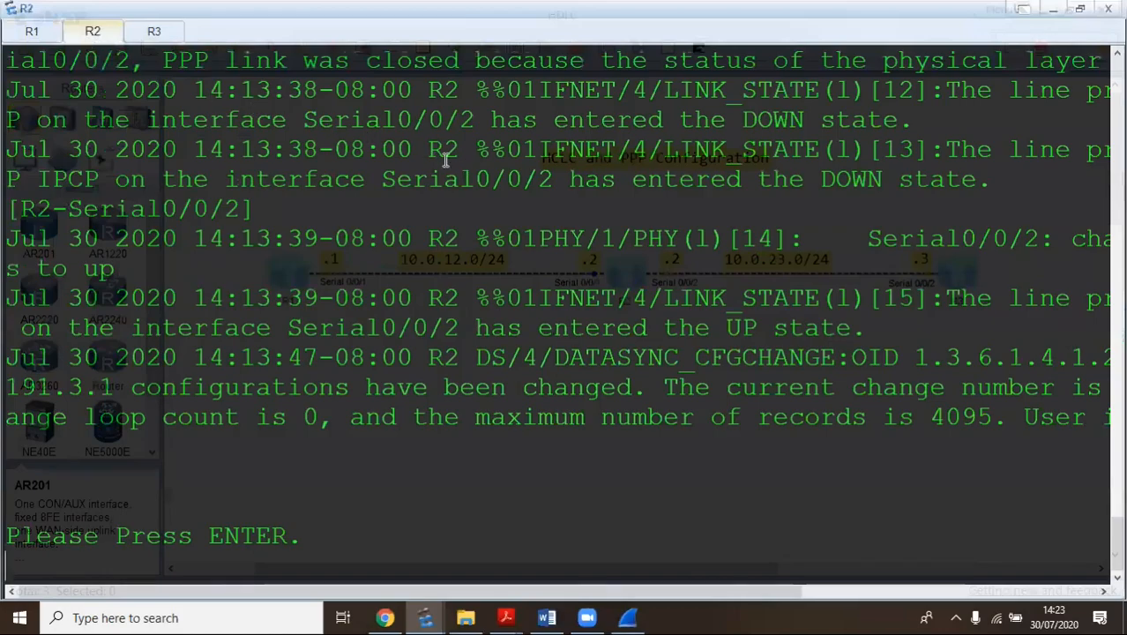
pyautogui.press('Return')
pyautogui.write('sys')
pyautogui.press('Return')
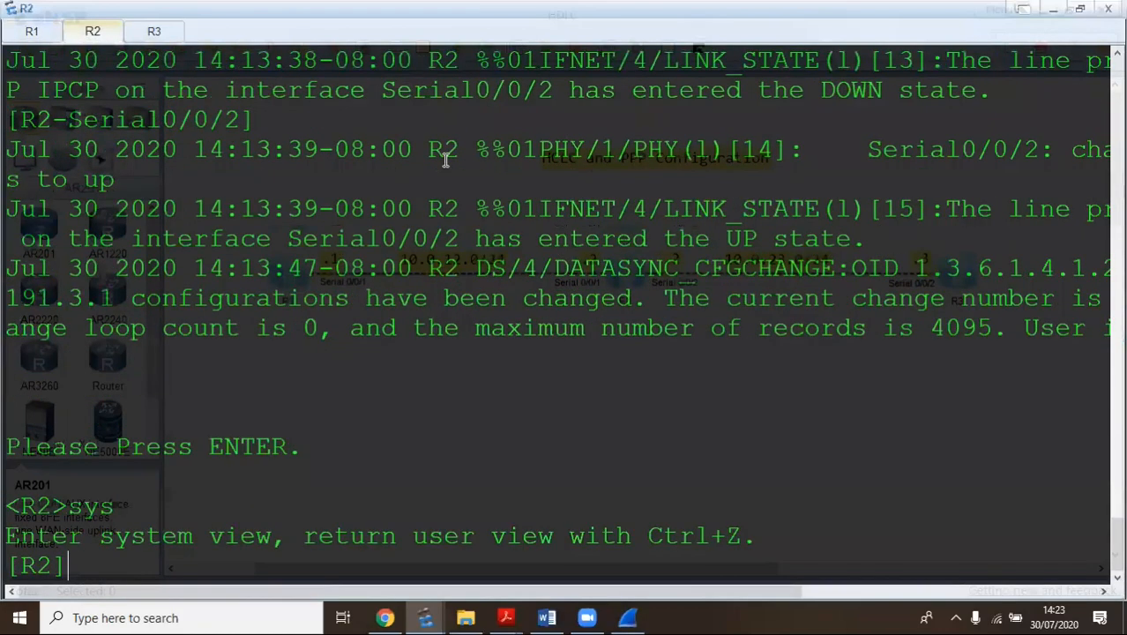
pyautogui.write('int 2')
pyautogui.write(' 0/0/1')
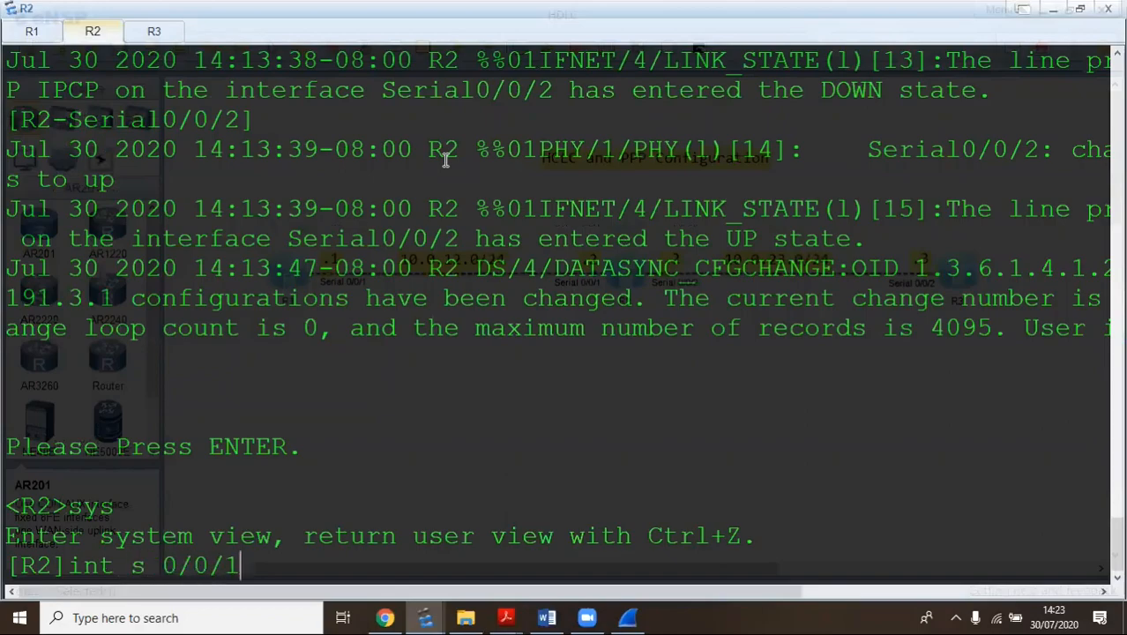
pyautogui.press('Return')
pyautogui.write('link')
pyautogui.press('Tab')
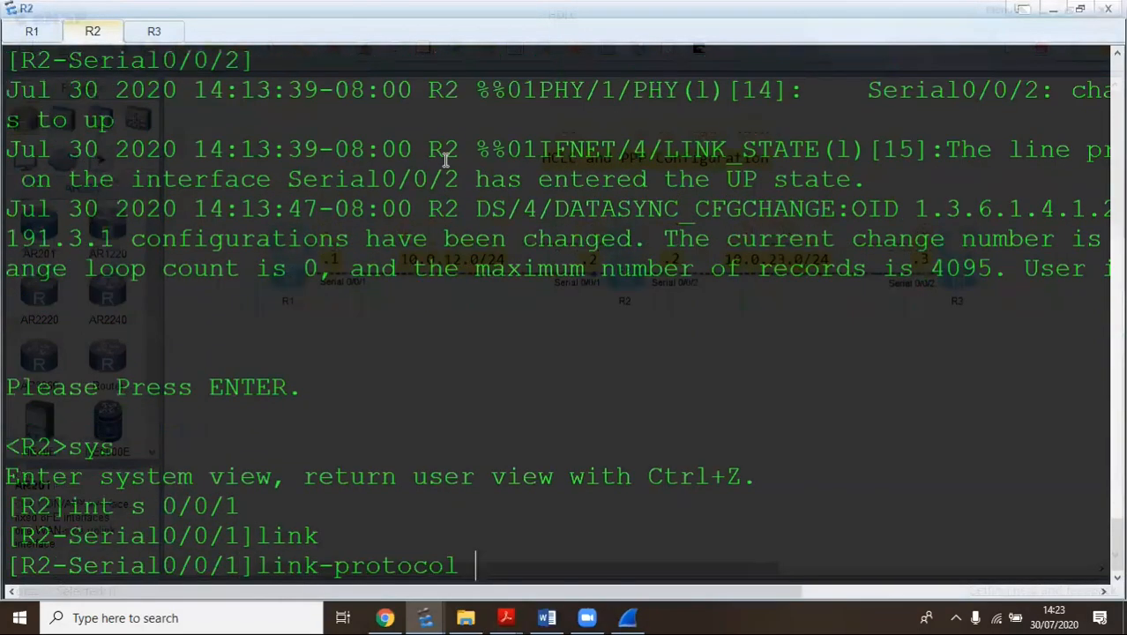
pyautogui.write('p')
pyautogui.press('Tab')
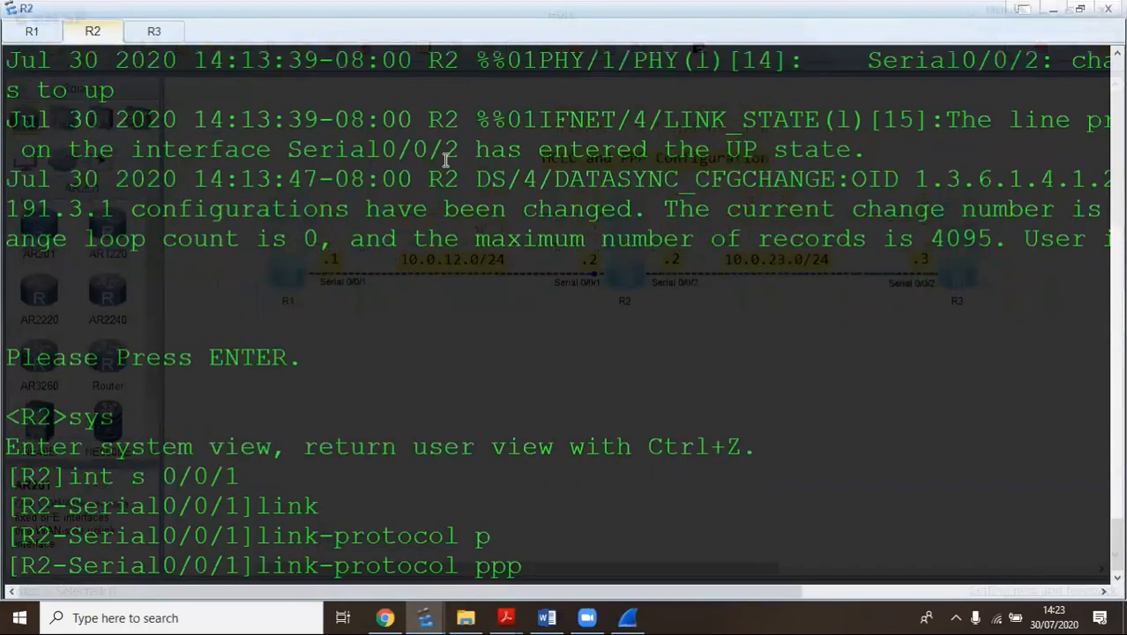
pyautogui.press('Return')
# Confirm with y, then switch R2's Serial0/0/2 to PPP as well
pyautogui.write('y')
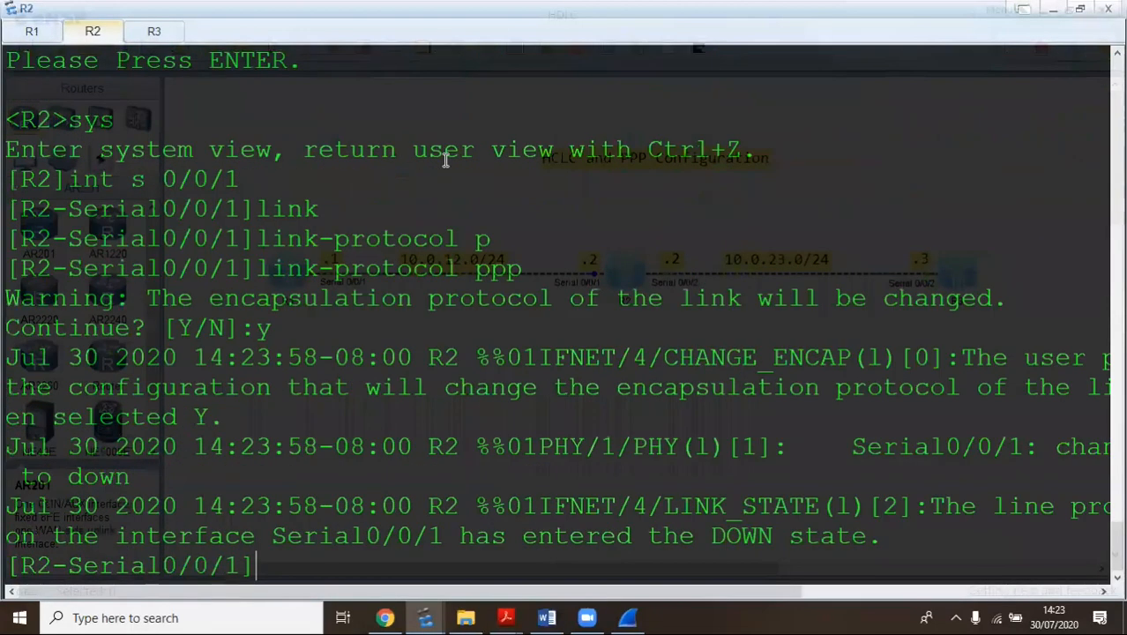
pyautogui.write('int se 0/0/2')
pyautogui.press('Return')
pyautogui.write('lin')
pyautogui.press('Tab')
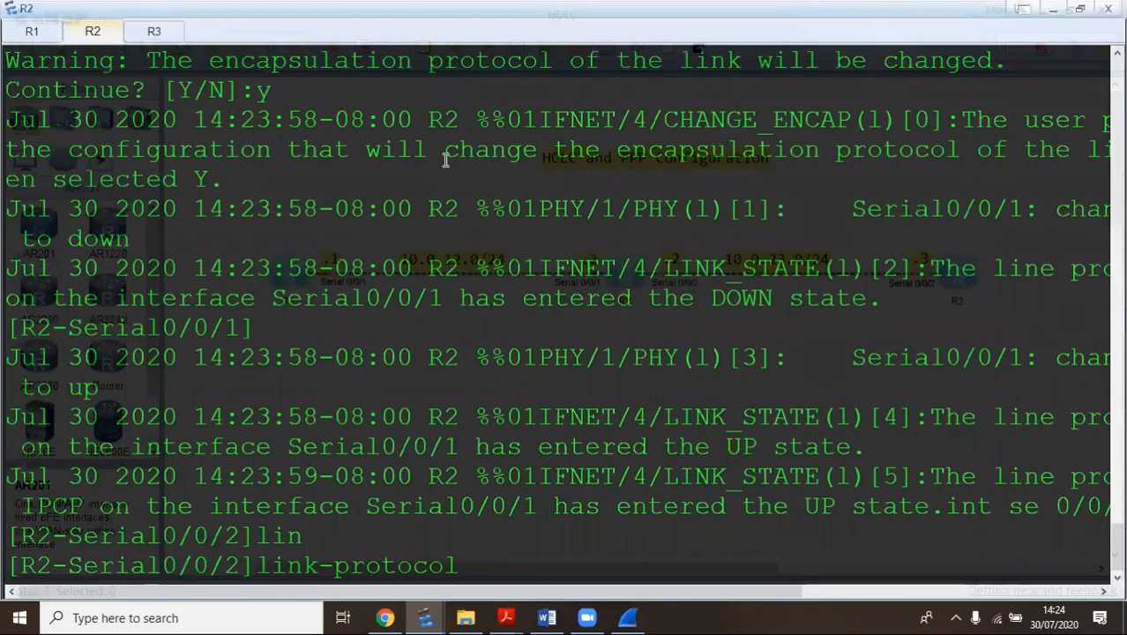
pyautogui.write('p')
pyautogui.press('Tab')
pyautogui.press('Return')
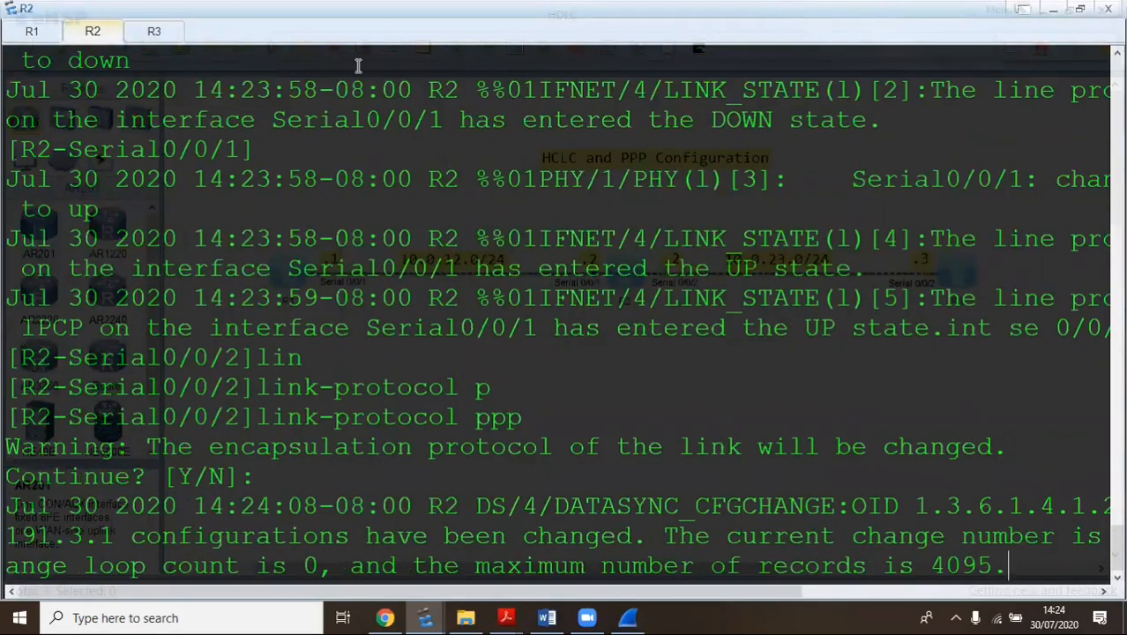
pyautogui.write('y')
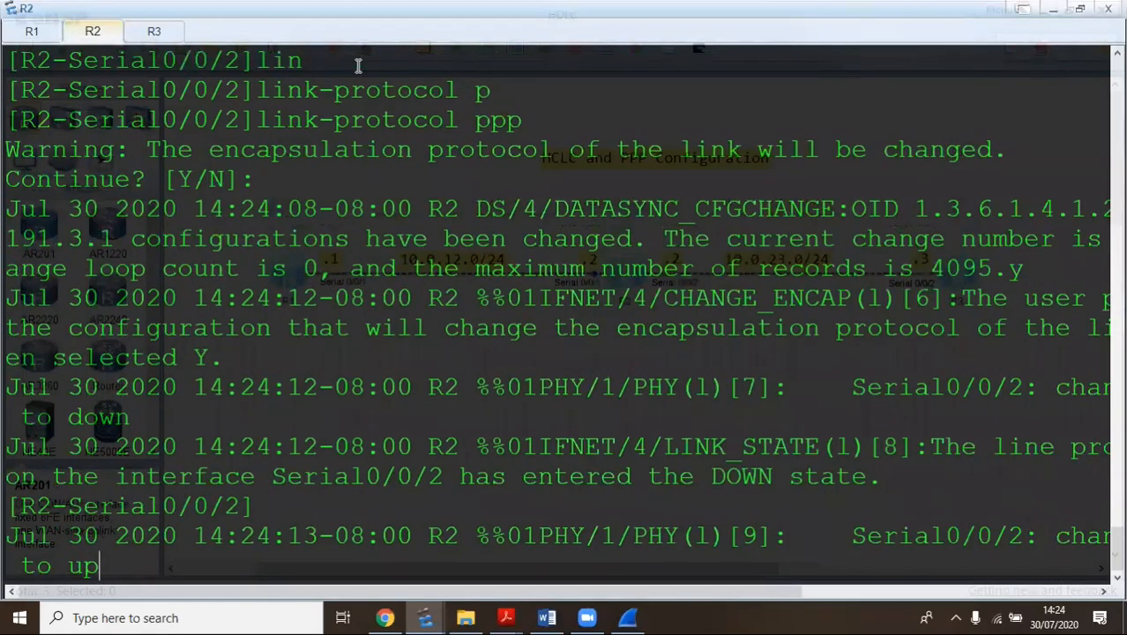
# Switch R3's Serial0/0/2 to PPP link-protocol, confirm the change, and return to system view
pyautogui.click(154, 32)
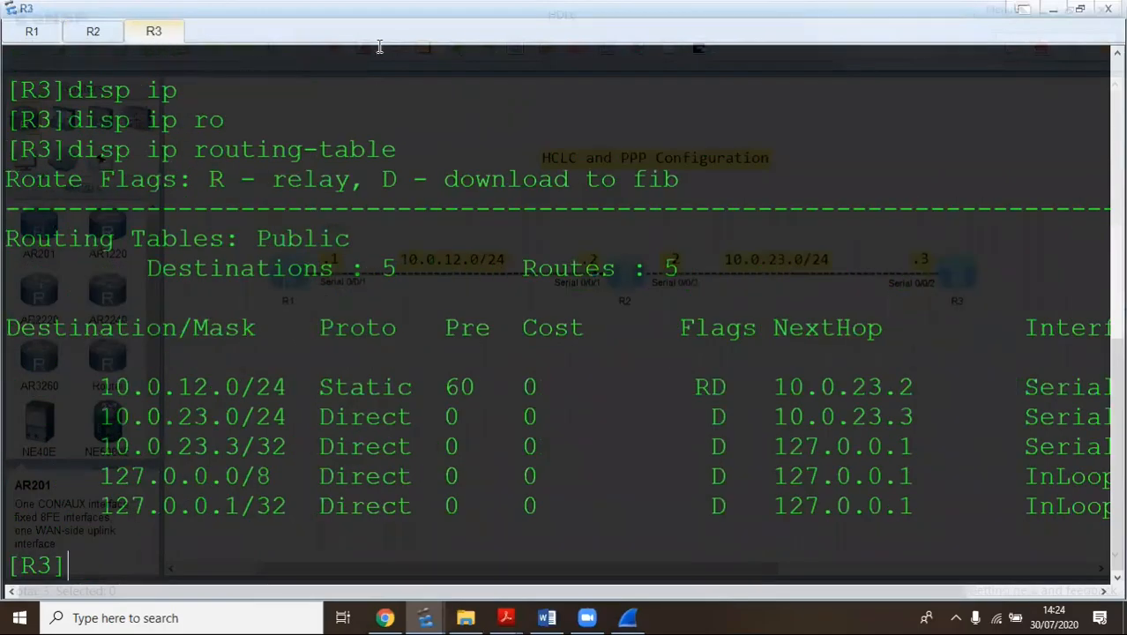
pyautogui.write('int s 0/0/2')
pyautogui.press('Return')
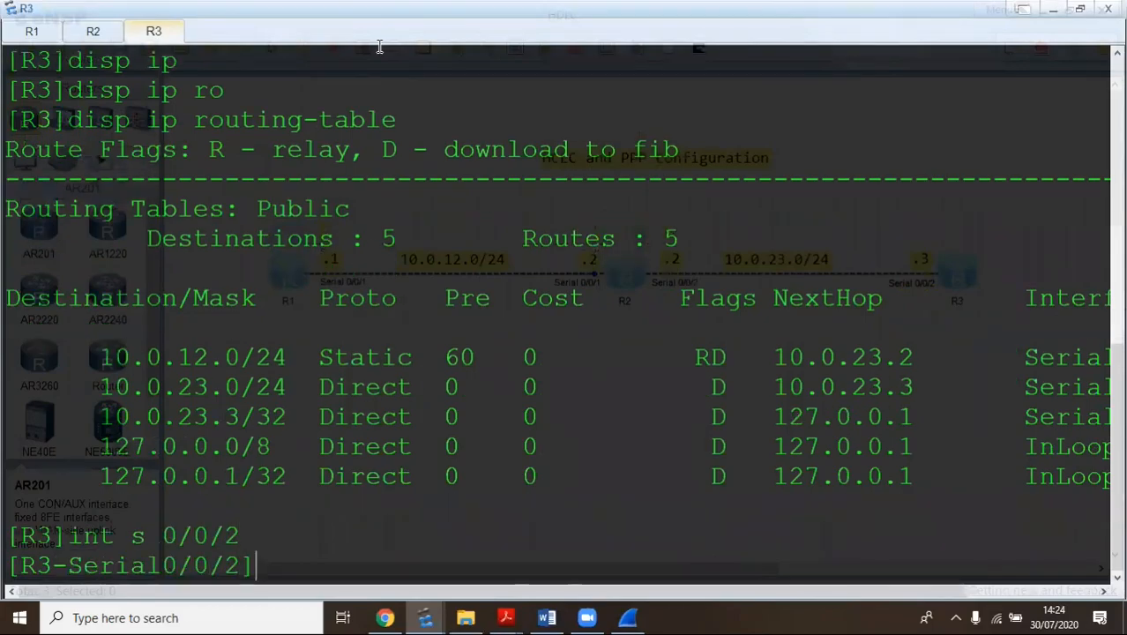
pyautogui.write('li')
pyautogui.press('Tab')
pyautogui.write('pp')
pyautogui.press('Return')
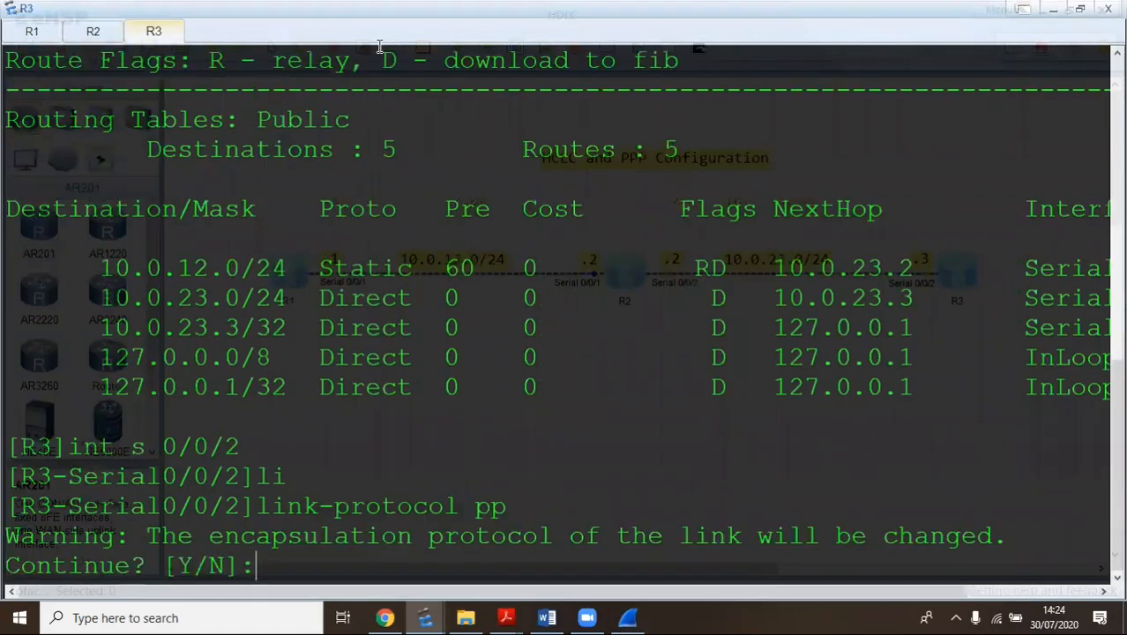
pyautogui.write('y')
pyautogui.press('Return')
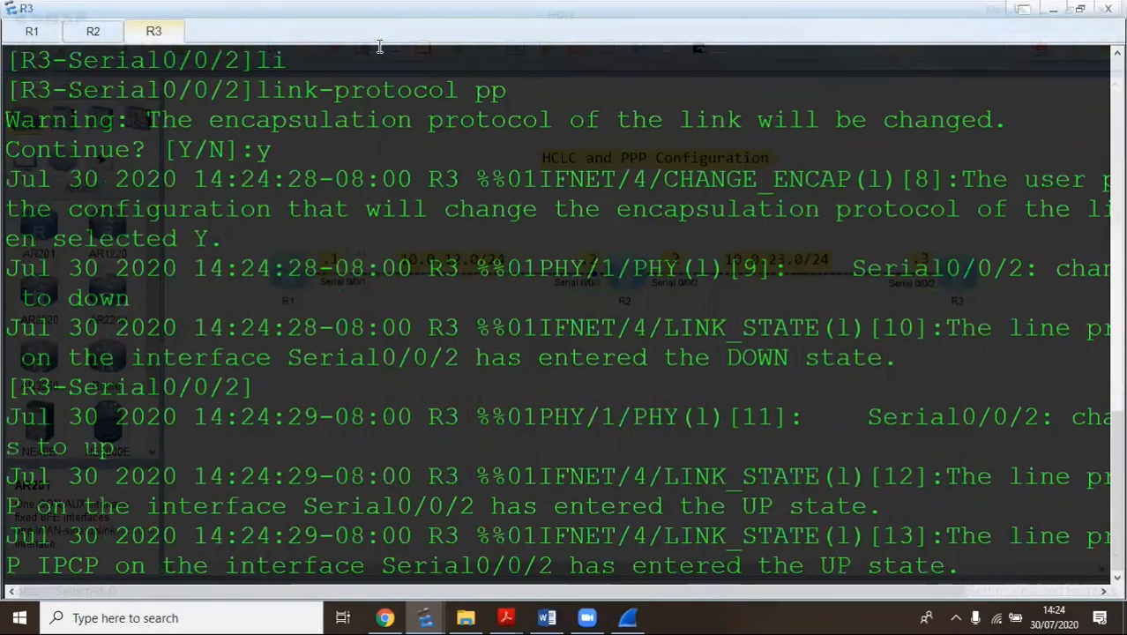
pyautogui.press('Return')
pyautogui.press('Return')
pyautogui.write('q')
pyautogui.press('Return')
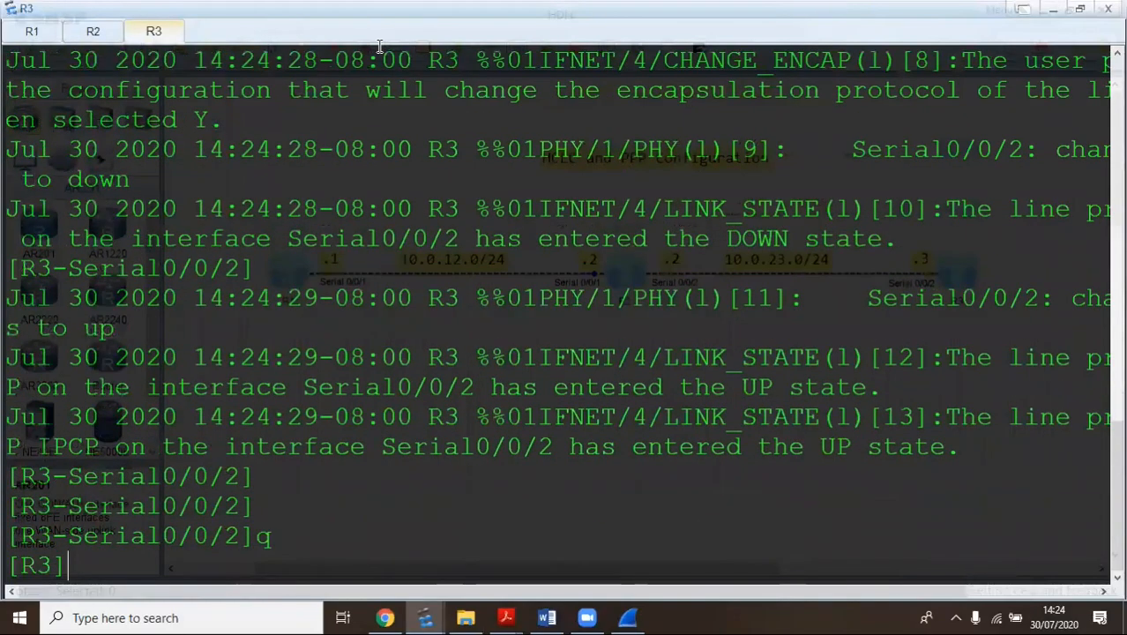
pyautogui.press('Return')
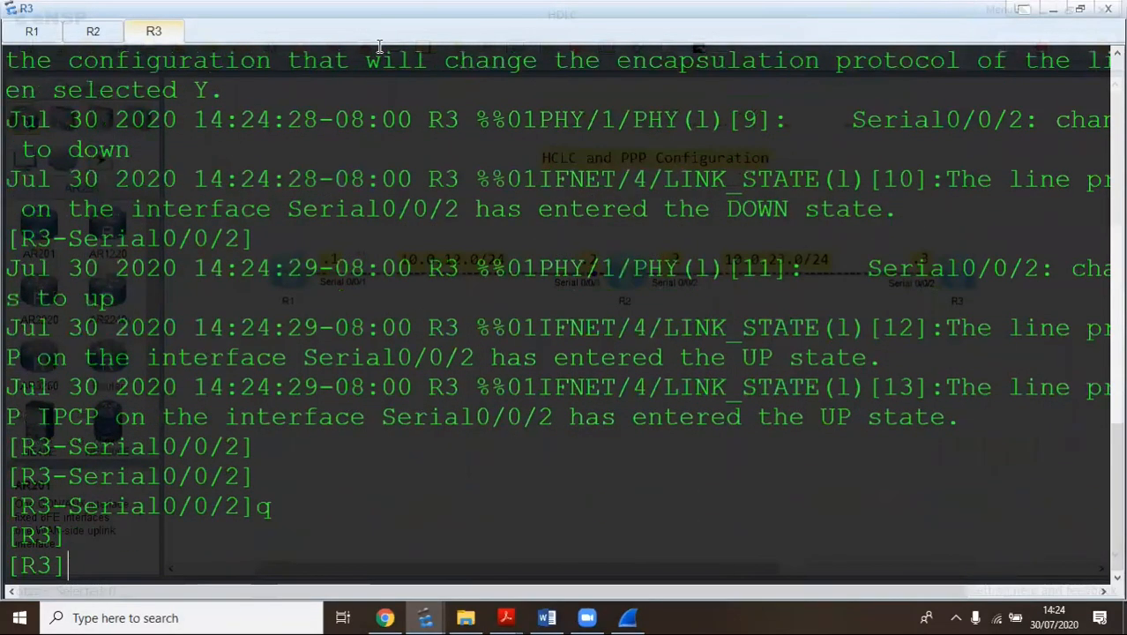
pyautogui.press('Return')
pyautogui.press('Return')
pyautogui.press('Return')
pyautogui.press('Return')
pyautogui.press('Return')
pyautogui.press('Return')
pyautogui.press('Return')
pyautogui.press('Return')
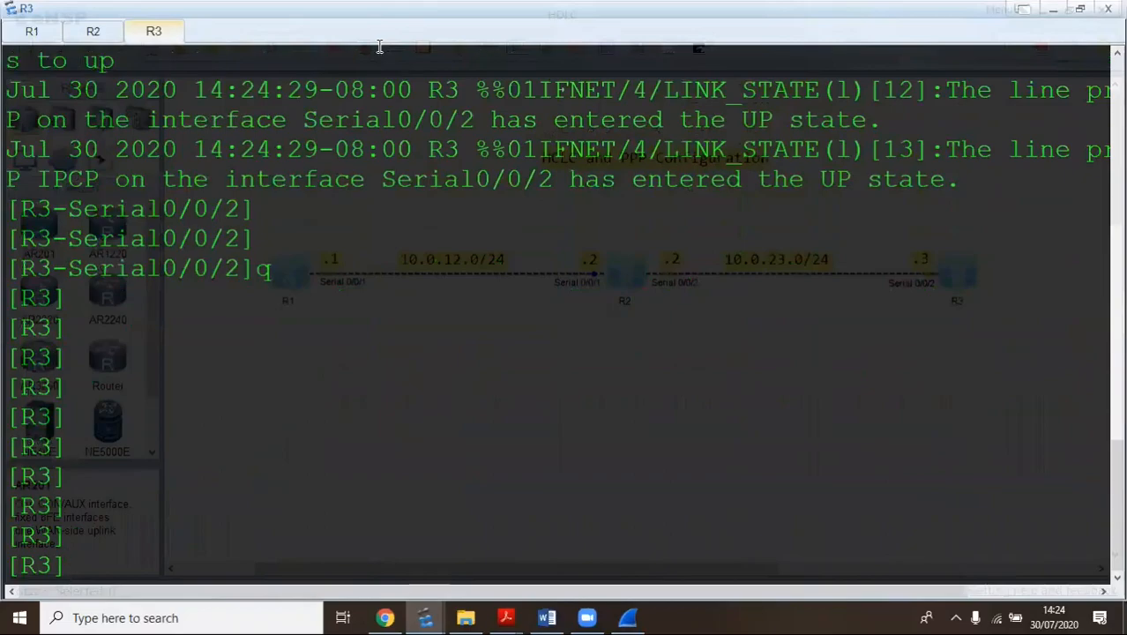
pyautogui.press('Return')
pyautogui.press('Return')
pyautogui.press('Return')
# Ping 10.0.23.2 from R3 to confirm the PPP link, then move to R2's console
pyautogui.write('ping ')
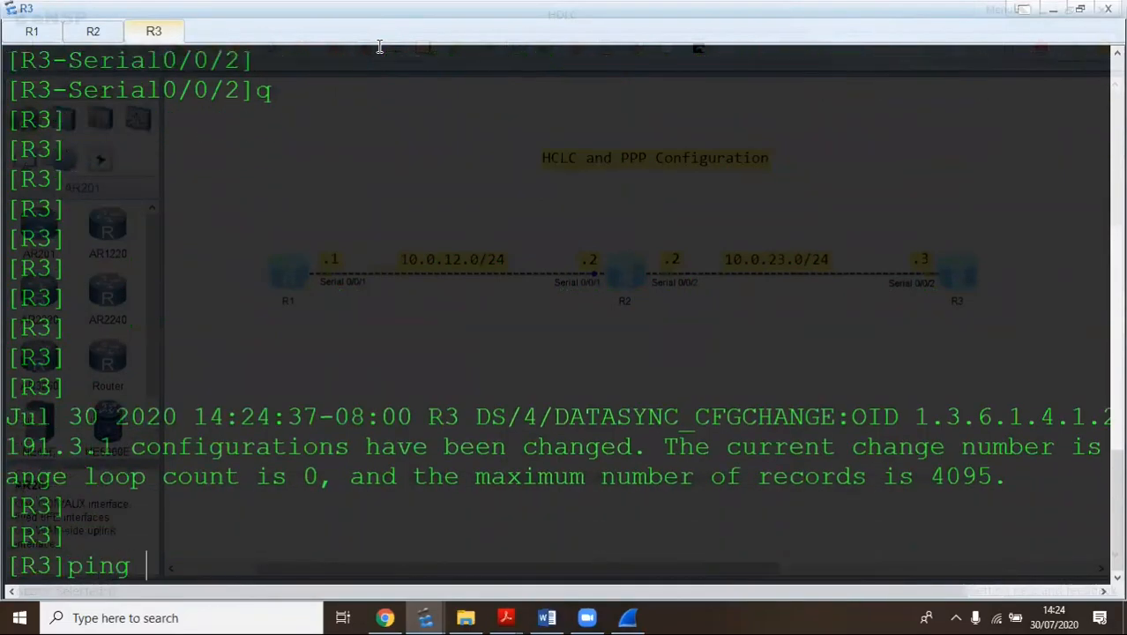
pyautogui.write('10.0.23')
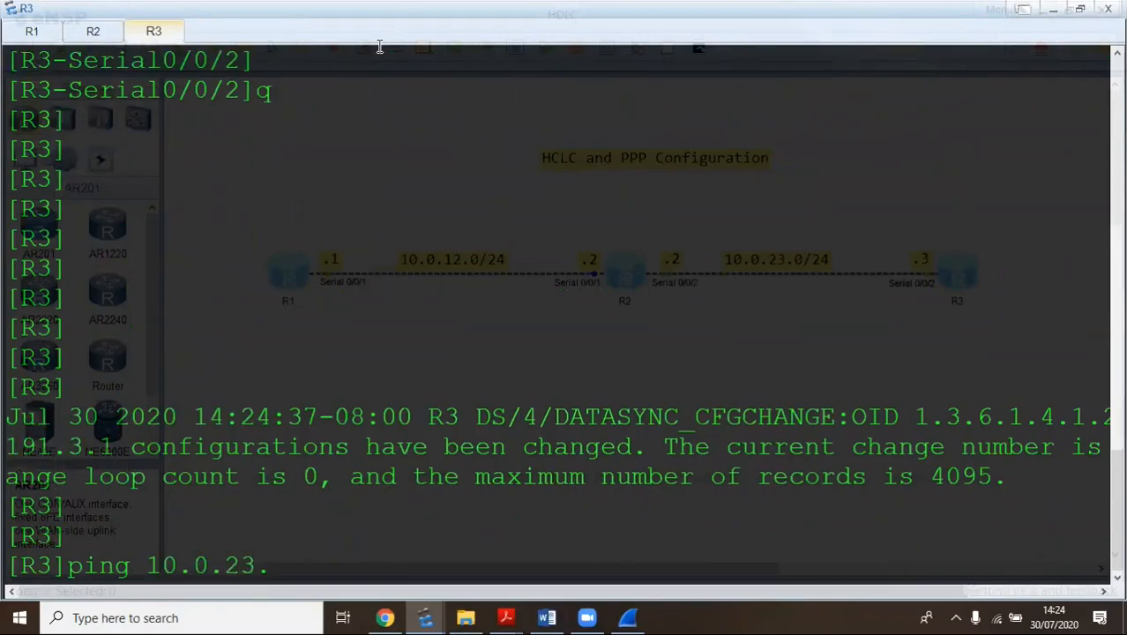
pyautogui.write('.2')
pyautogui.press('Return')
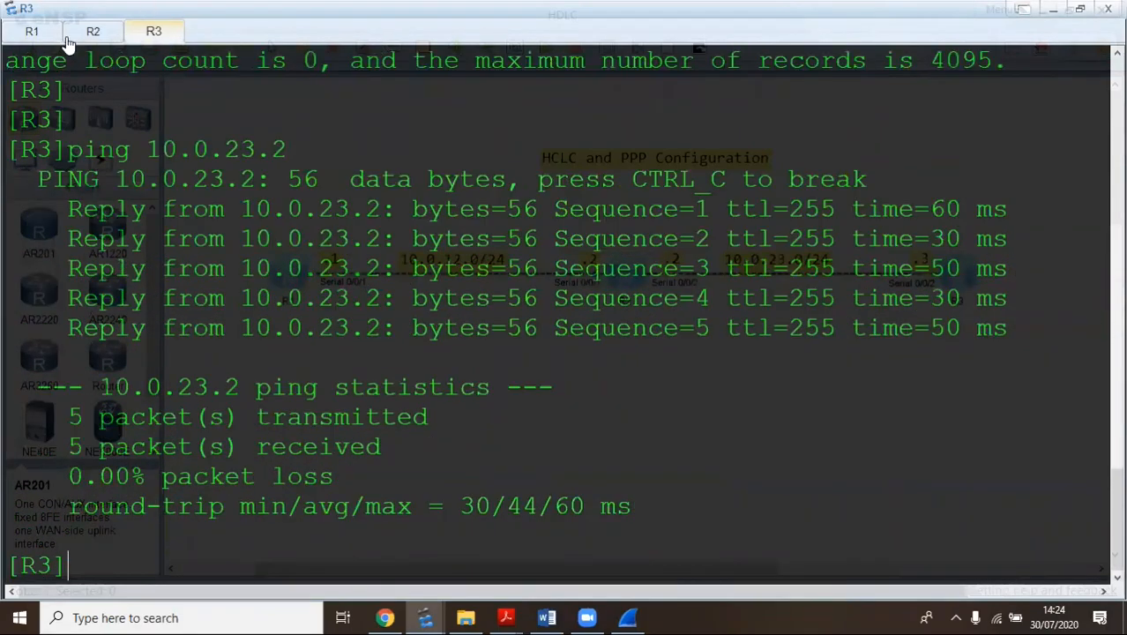
pyautogui.click(99, 31)
pyautogui.press('Return')
pyautogui.press('Return')
pyautogui.press('Return')
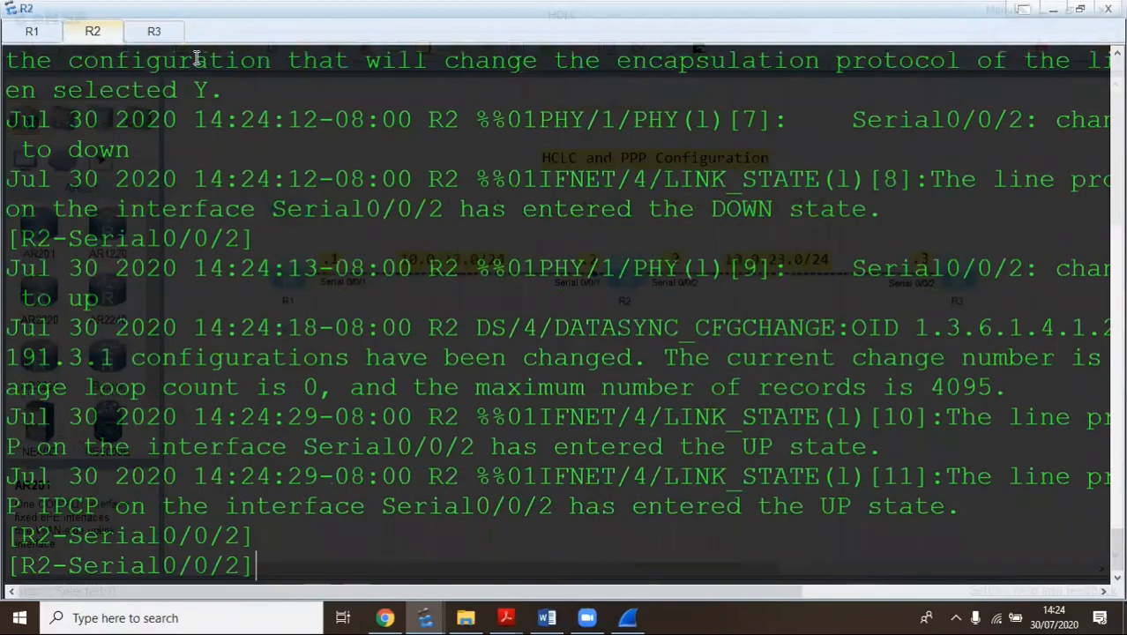
# Leave R2's interface view and ping R1 at 10.0.12.1
pyautogui.write('q')
pyautogui.press('Return')
pyautogui.write('ping 10.0.12.1')
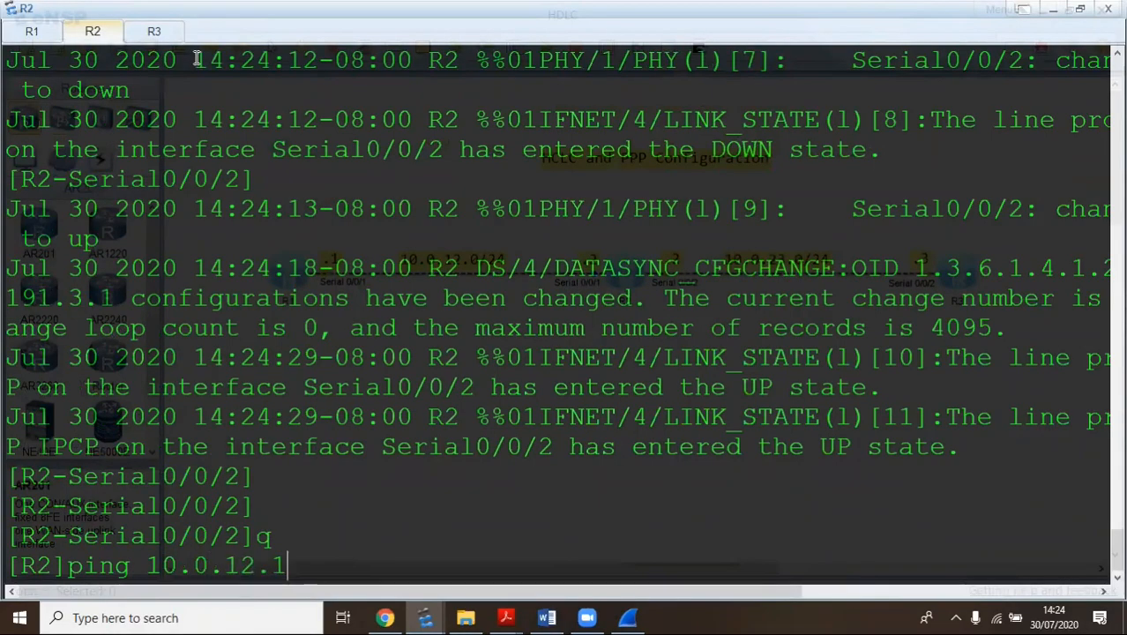
pyautogui.press('Return')
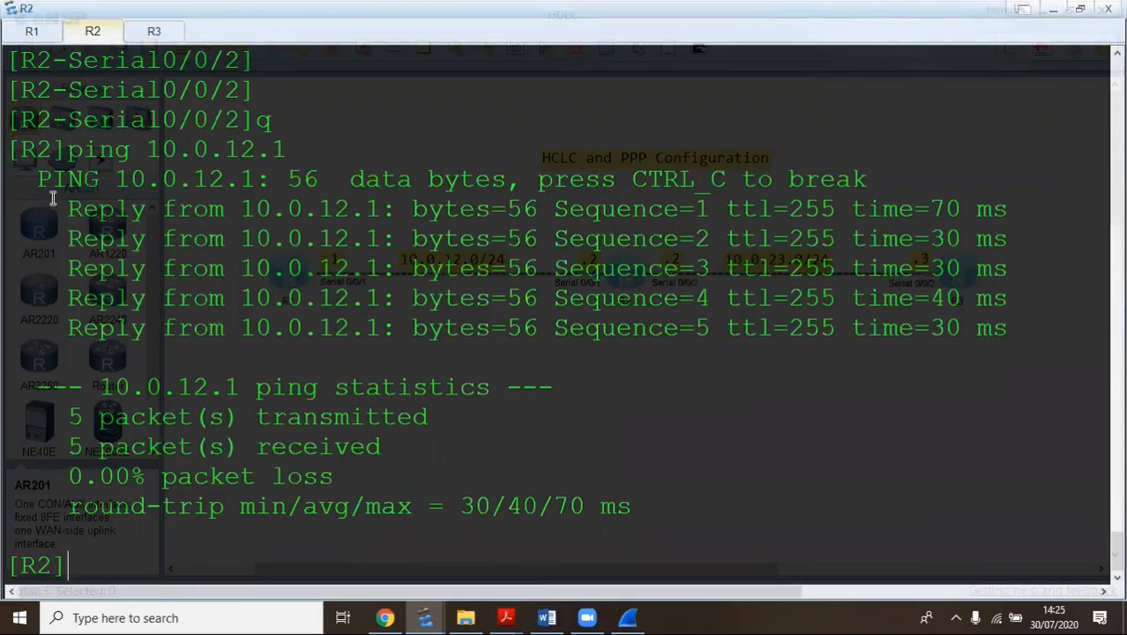
# Display R2's Serial0/0/1 status and highlight the 'Link layer protocol is PPP' line
pyautogui.write('disp int s')
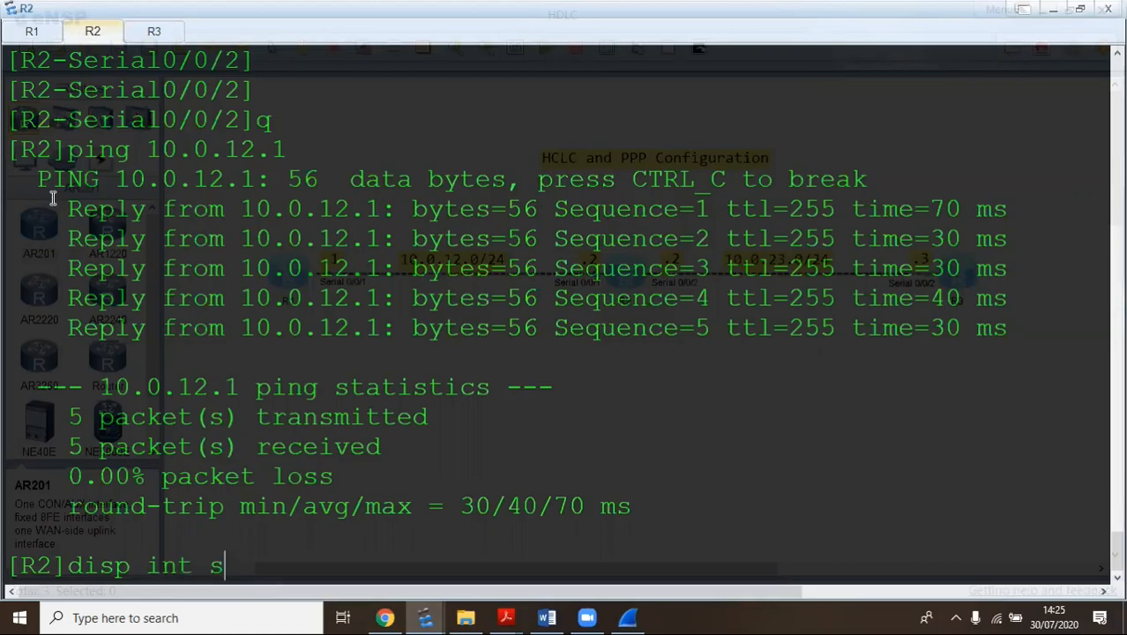
pyautogui.write('e 0/0/1')
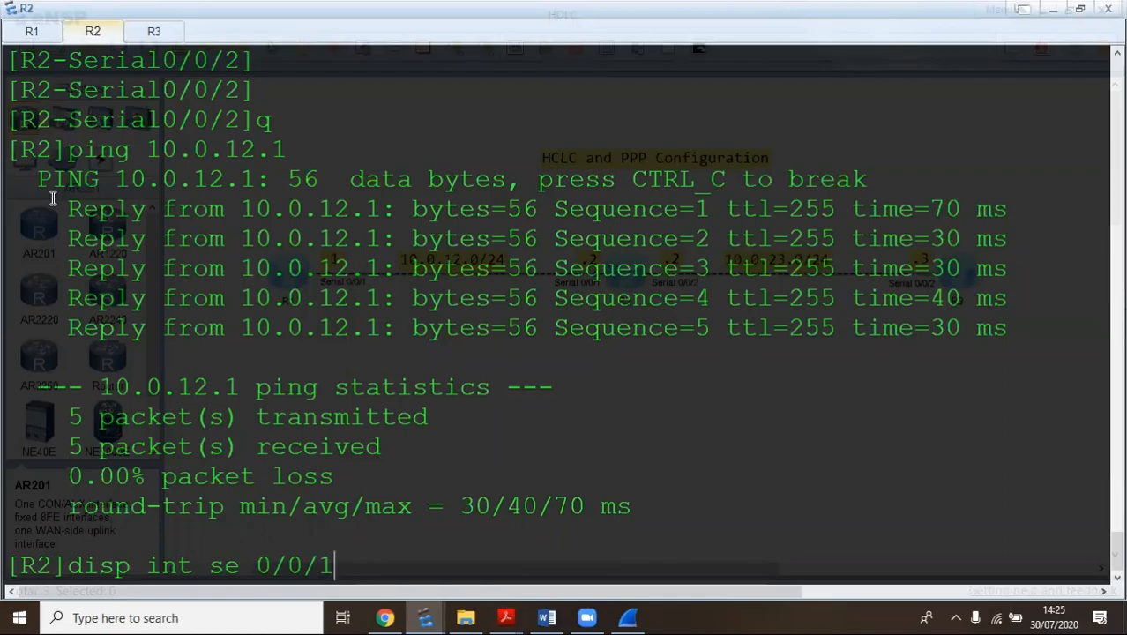
pyautogui.press('Return')
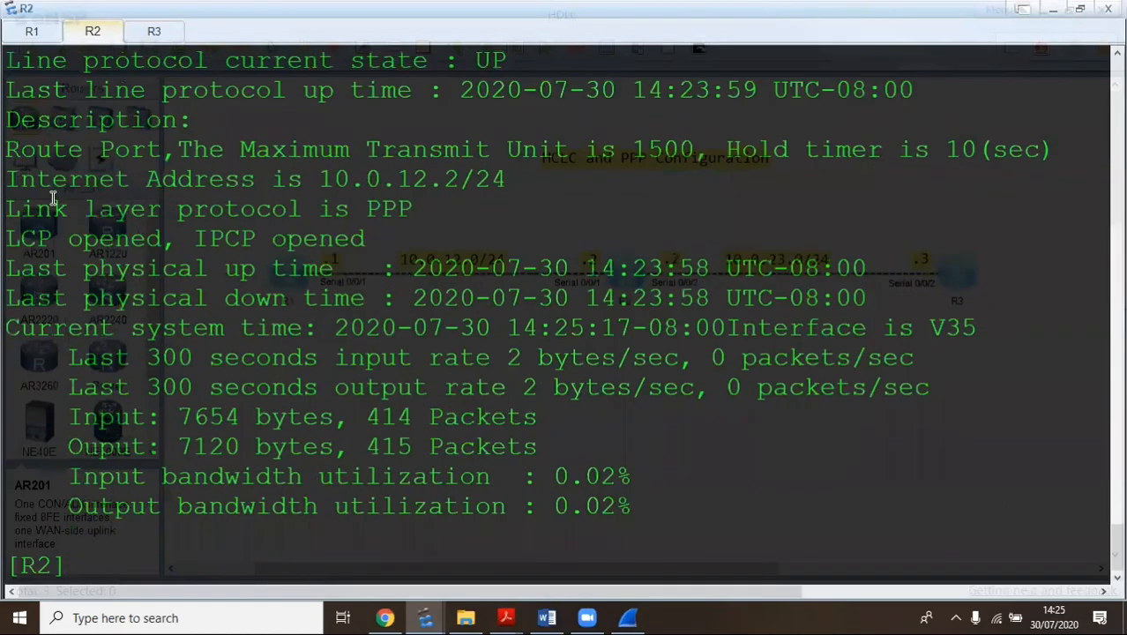
pyautogui.scroll(1, 52, 196)
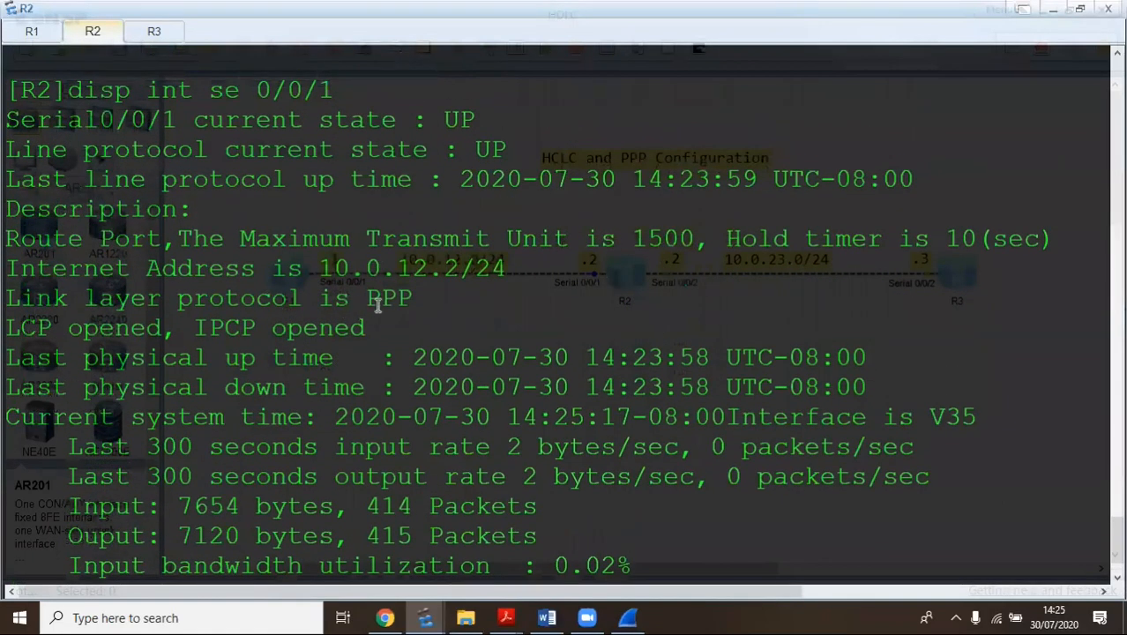
pyautogui.moveTo(455, 294); pyautogui.dragTo(9, 297)
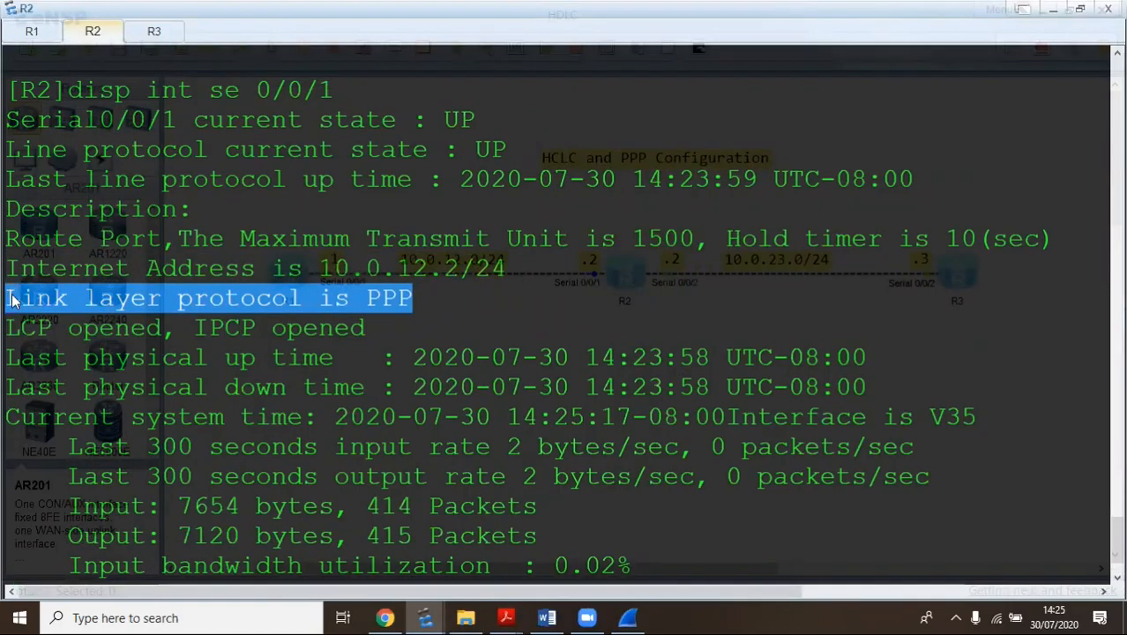
pyautogui.scroll(-1, 423, 308)
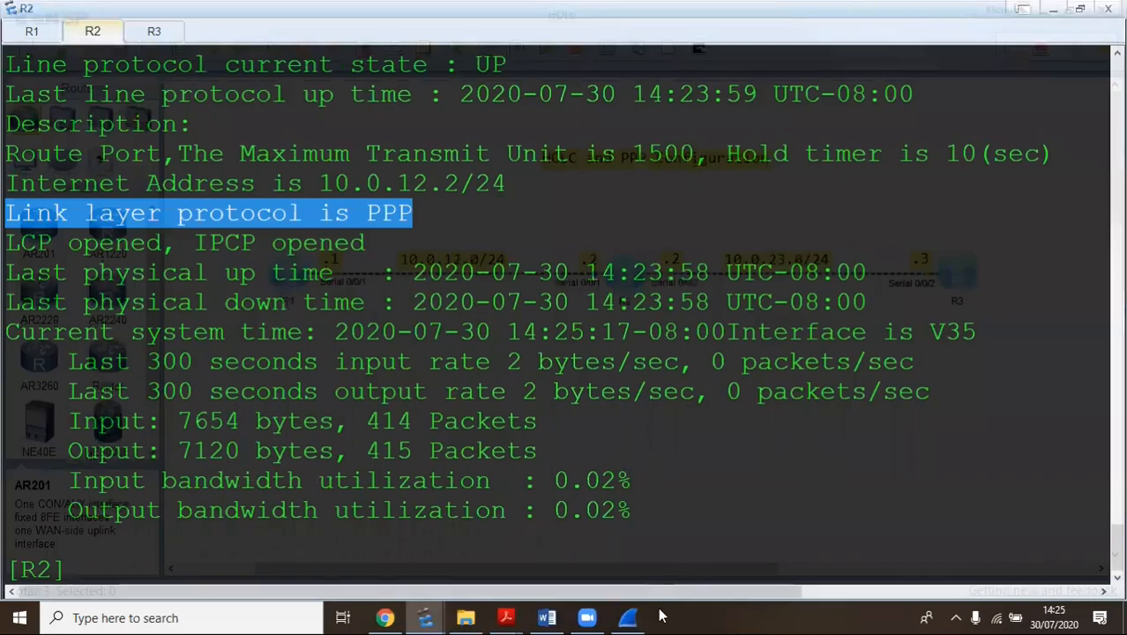
pyautogui.click(627, 617)
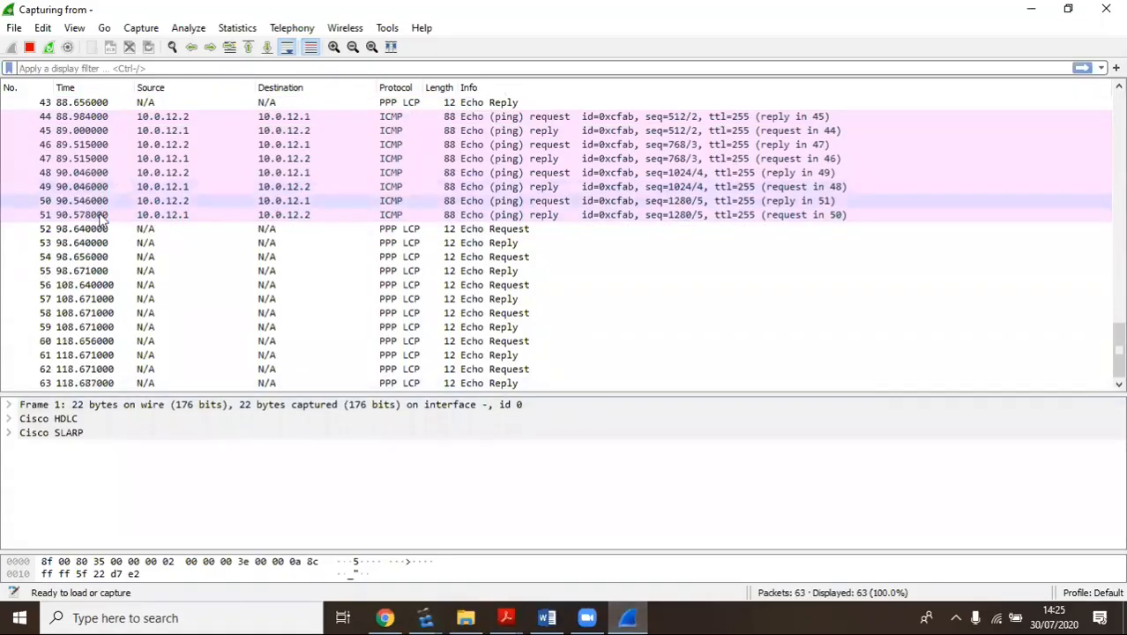
# Inspect frame 8's LCP Configuration Request options (MRU, magic number) and its PPP header fields
pyautogui.scroll(7, 412, 194)
pyautogui.scroll(7, 509, 216)
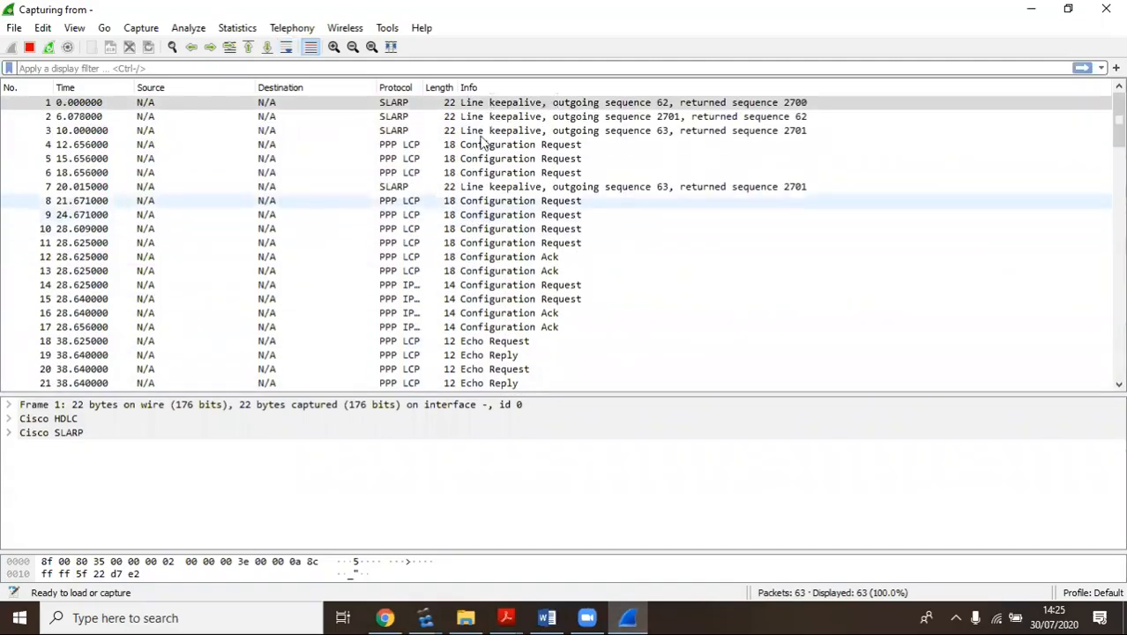
pyautogui.click(485, 106)
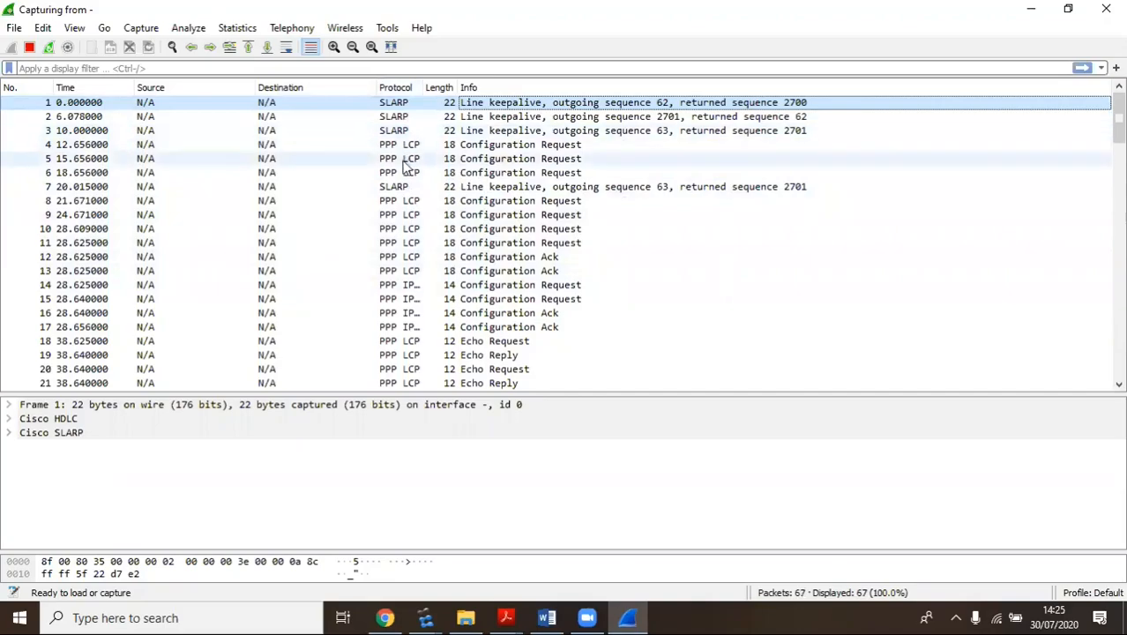
pyautogui.click(492, 204)
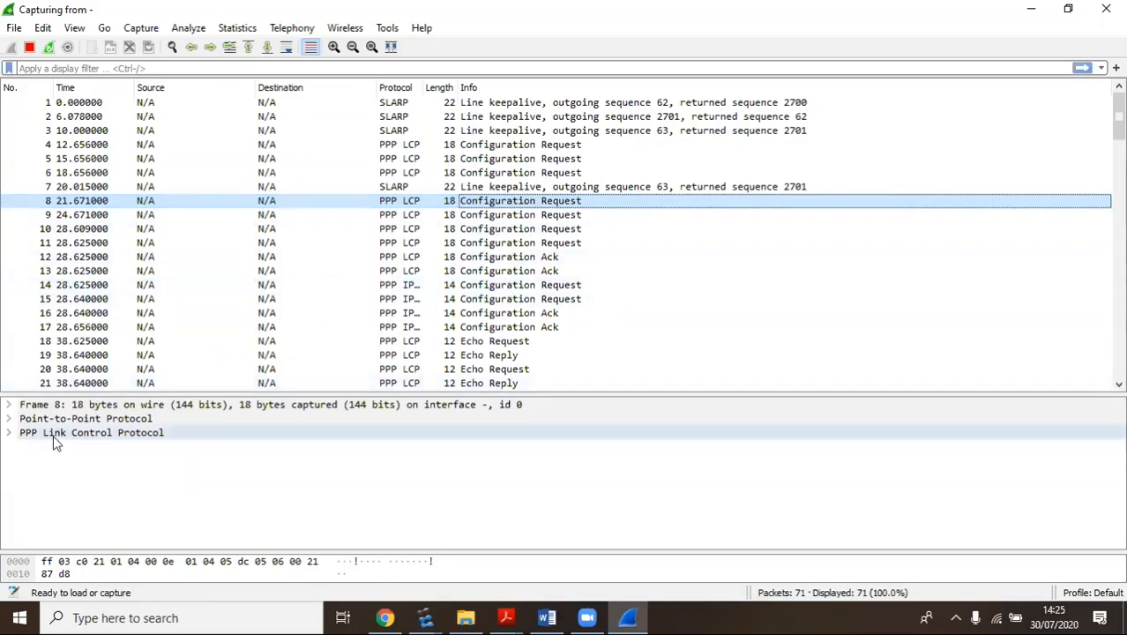
pyautogui.click(11, 431)
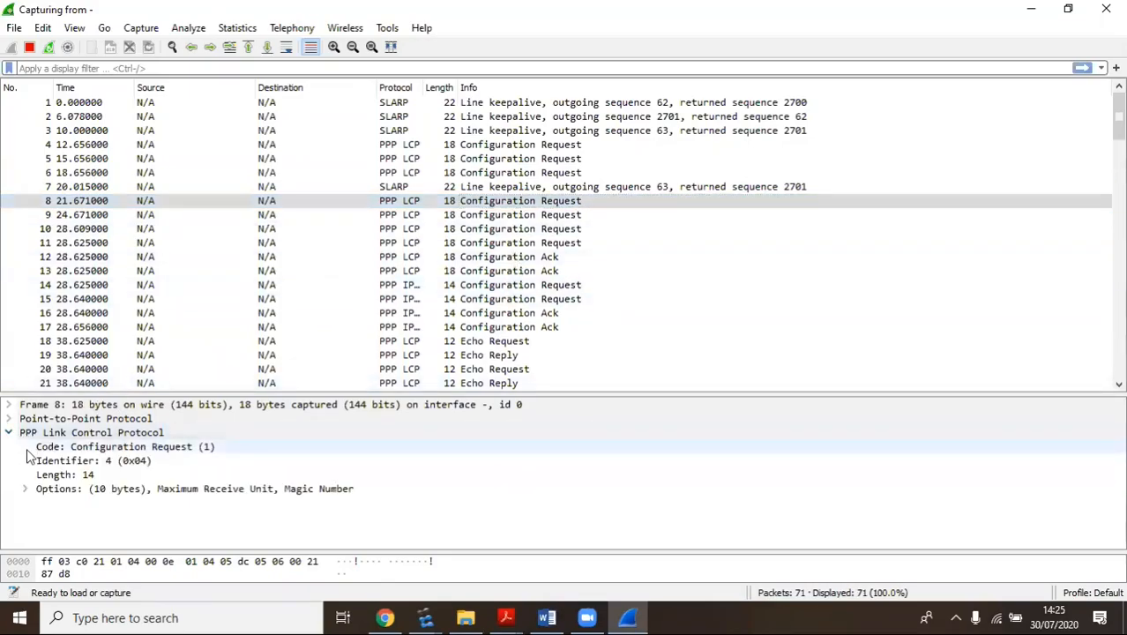
pyautogui.click(25, 489)
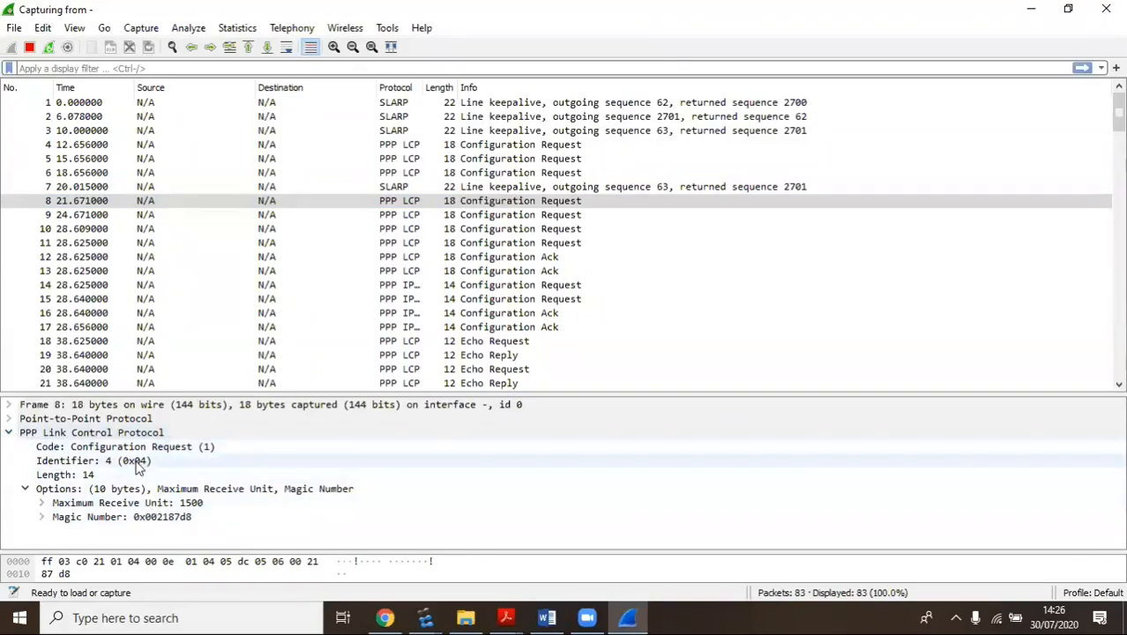
pyautogui.click(11, 434)
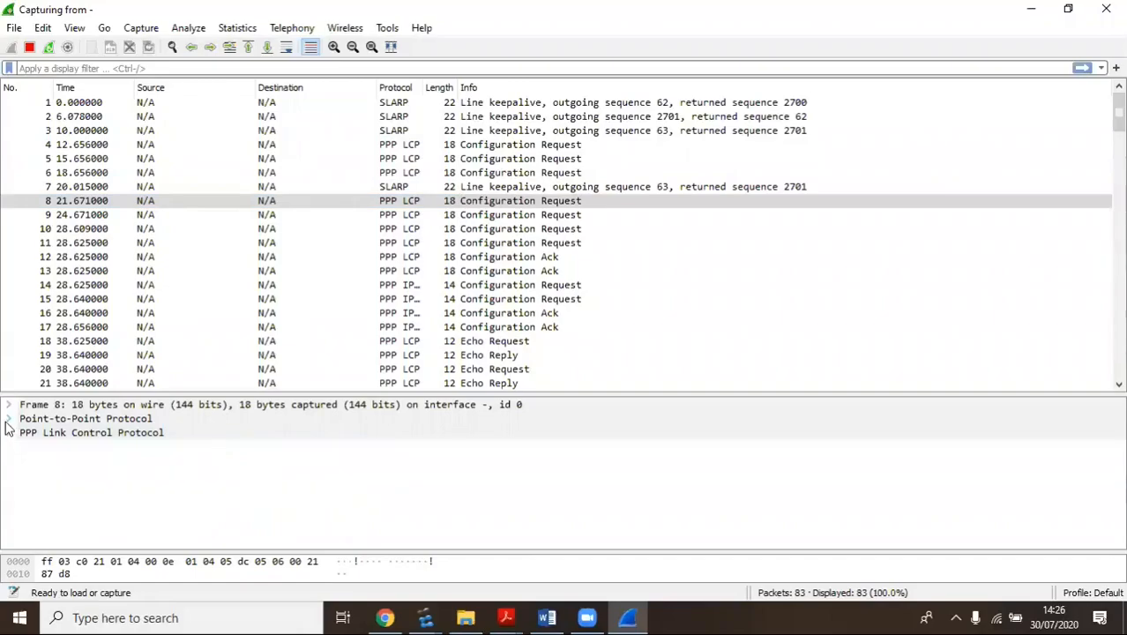
pyautogui.click(7, 419)
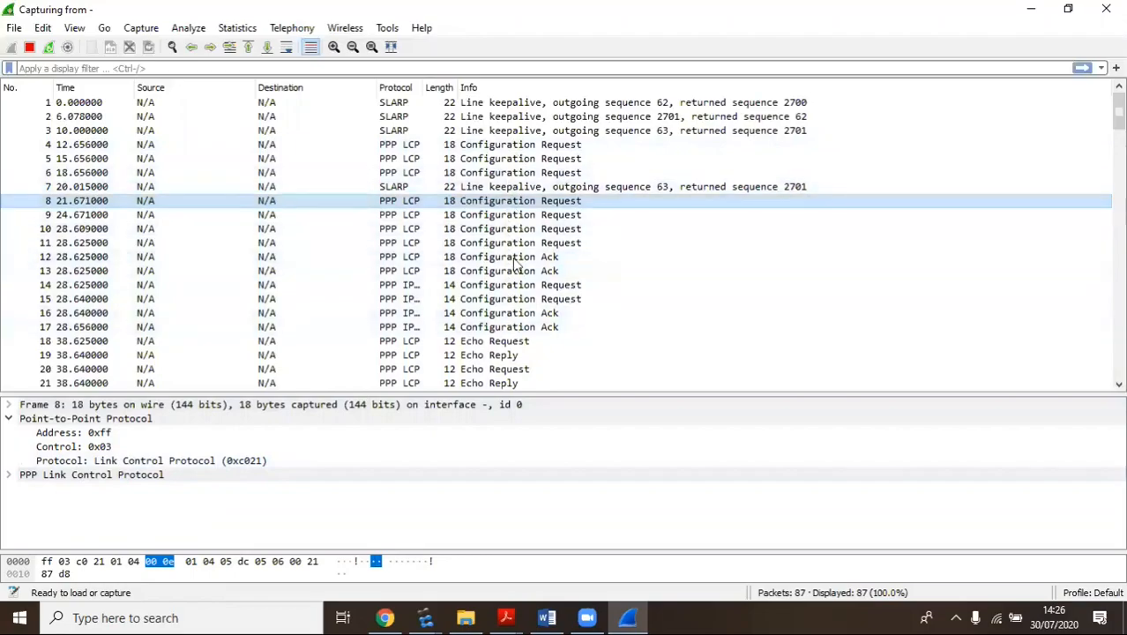
# Select frame 18 and expand its LCP Echo Request fields
pyautogui.scroll(-3, 509, 265)
pyautogui.scroll(-2, 509, 256)
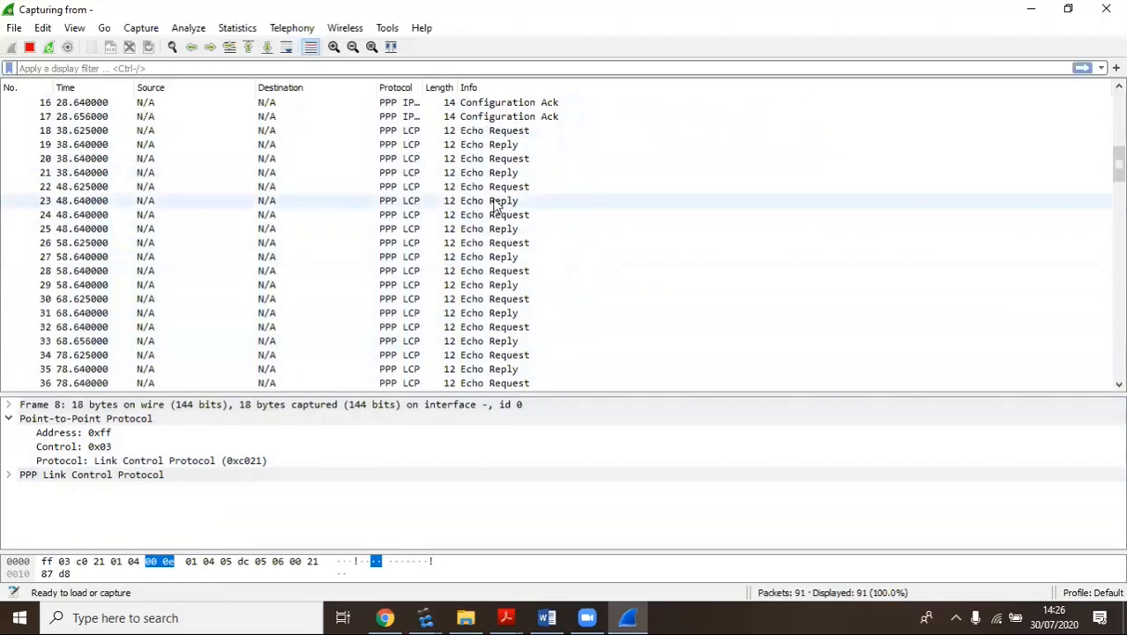
pyautogui.click(496, 132)
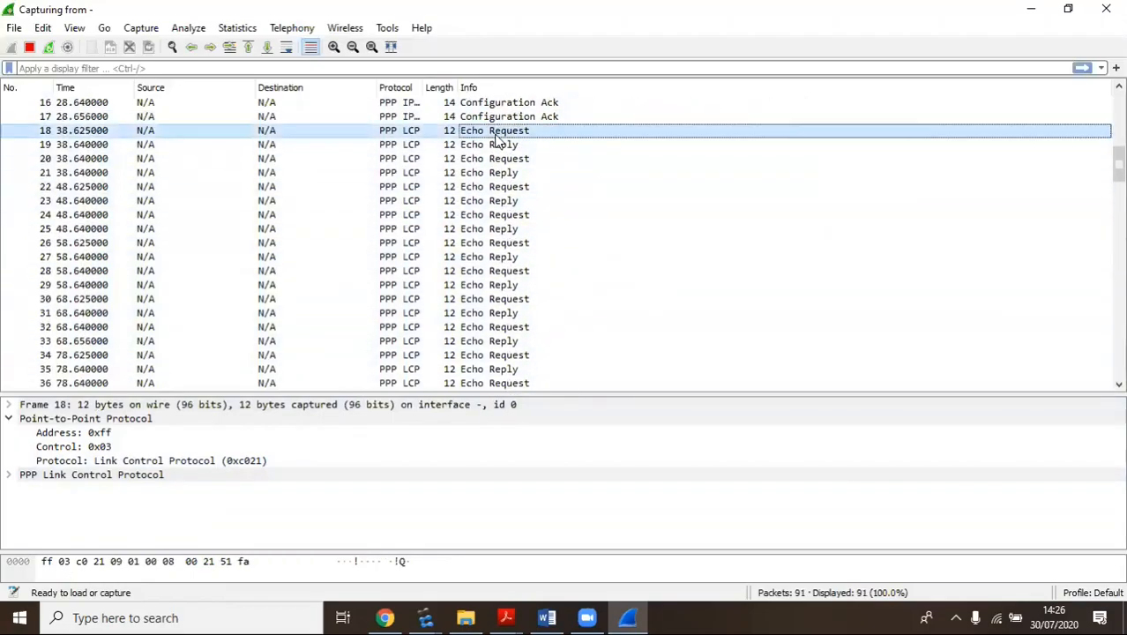
pyautogui.click(10, 475)
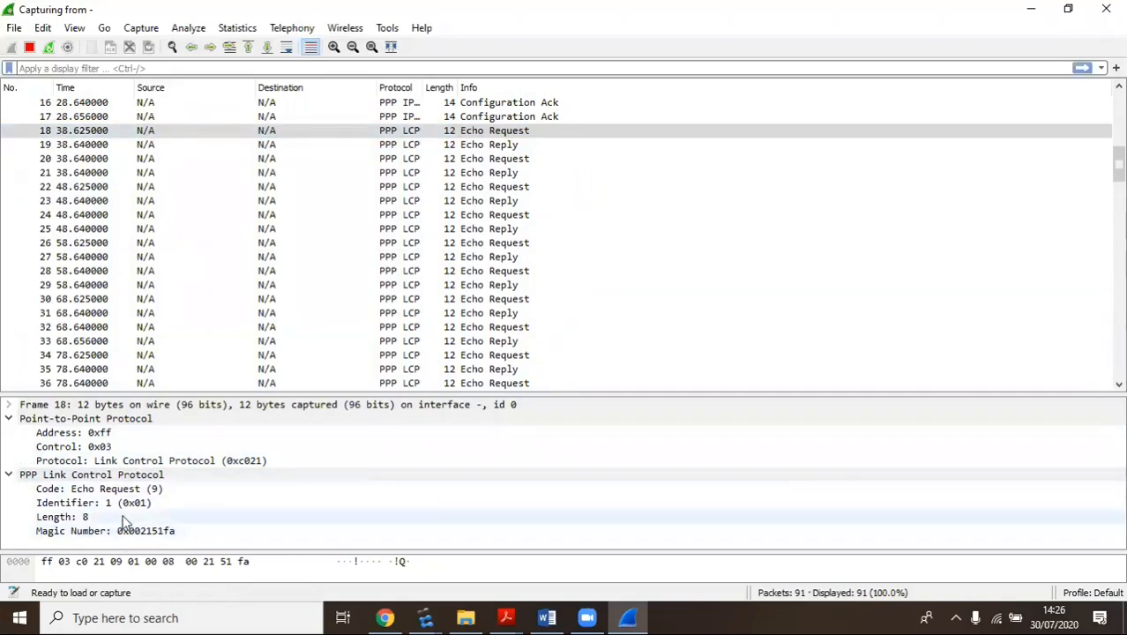
# Examine frame 19, the matching LCP Echo Reply, then bring up the HCIA lab guide
pyautogui.click(451, 147)
pyautogui.scroll(2, 365, 269)
pyautogui.scroll(-12, 366, 269)
pyautogui.scroll(3, 383, 291)
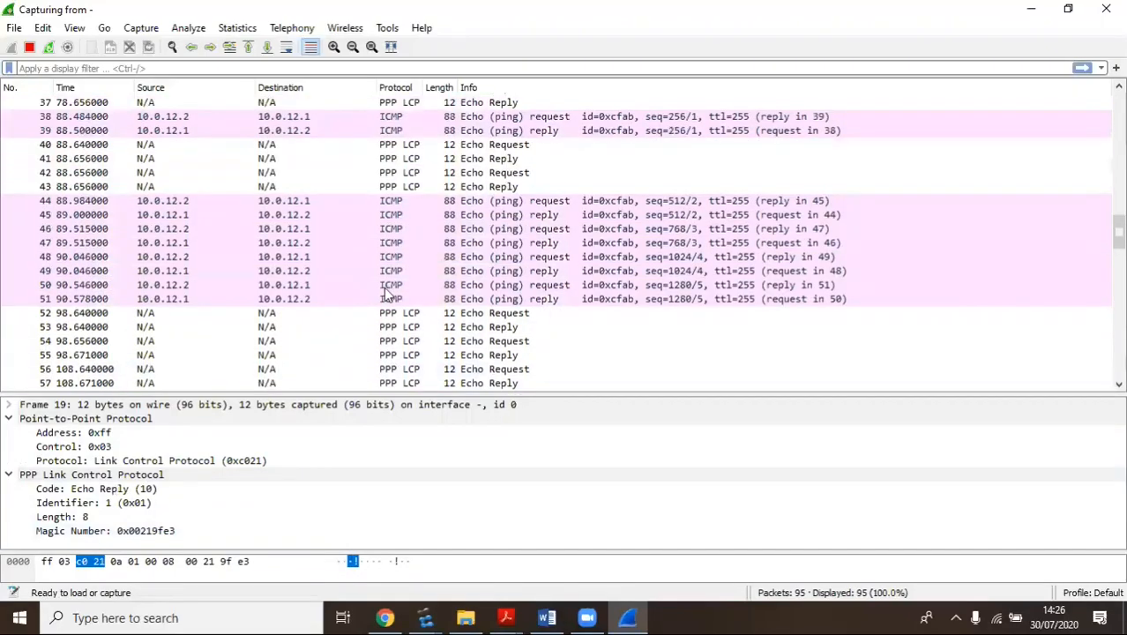
pyautogui.scroll(-12, 402, 302)
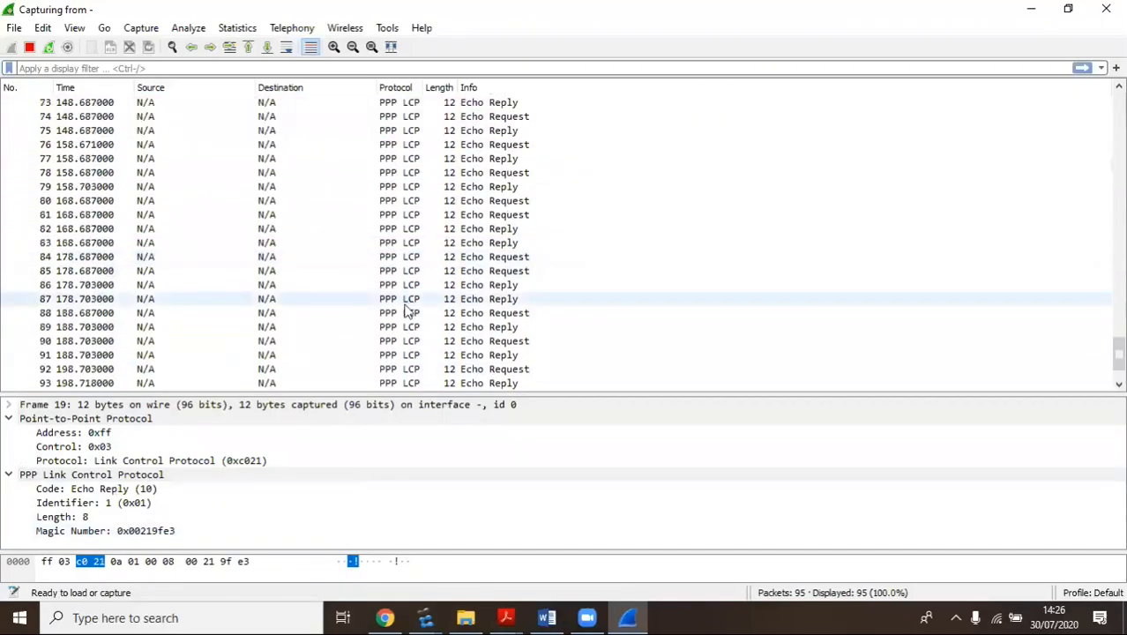
pyautogui.moveTo(503, 615)
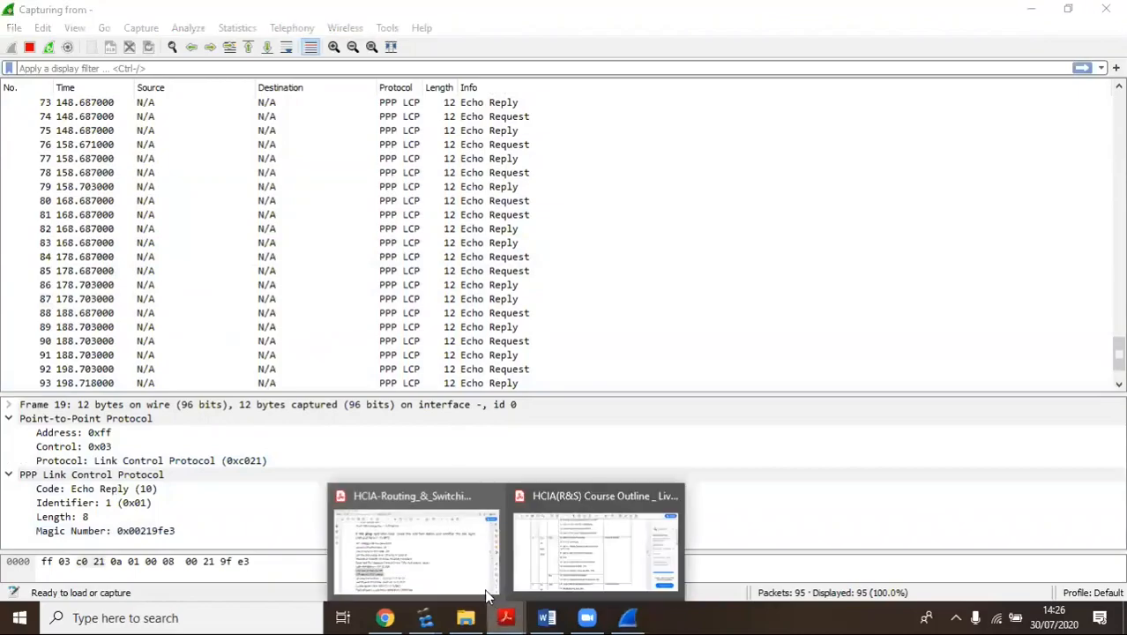
pyautogui.click(414, 532)
# Read the lab guide's Step 8 on routing entry changes, then return to the eNSP topology window
pyautogui.scroll(-5, 440, 264)
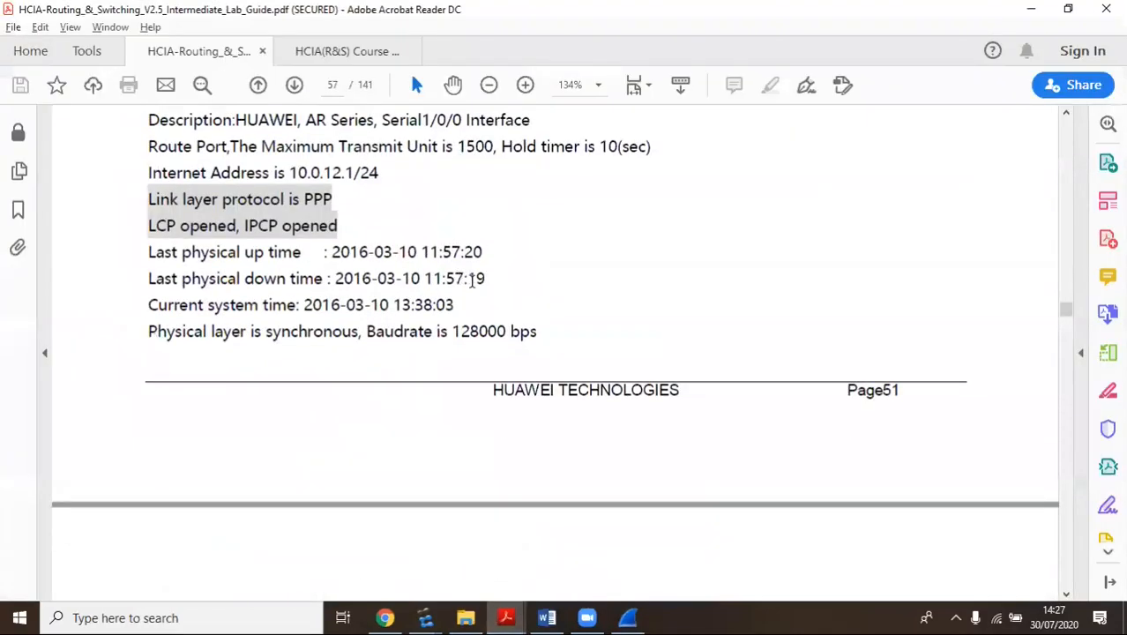
pyautogui.scroll(1, 459, 267)
pyautogui.scroll(-3, 463, 267)
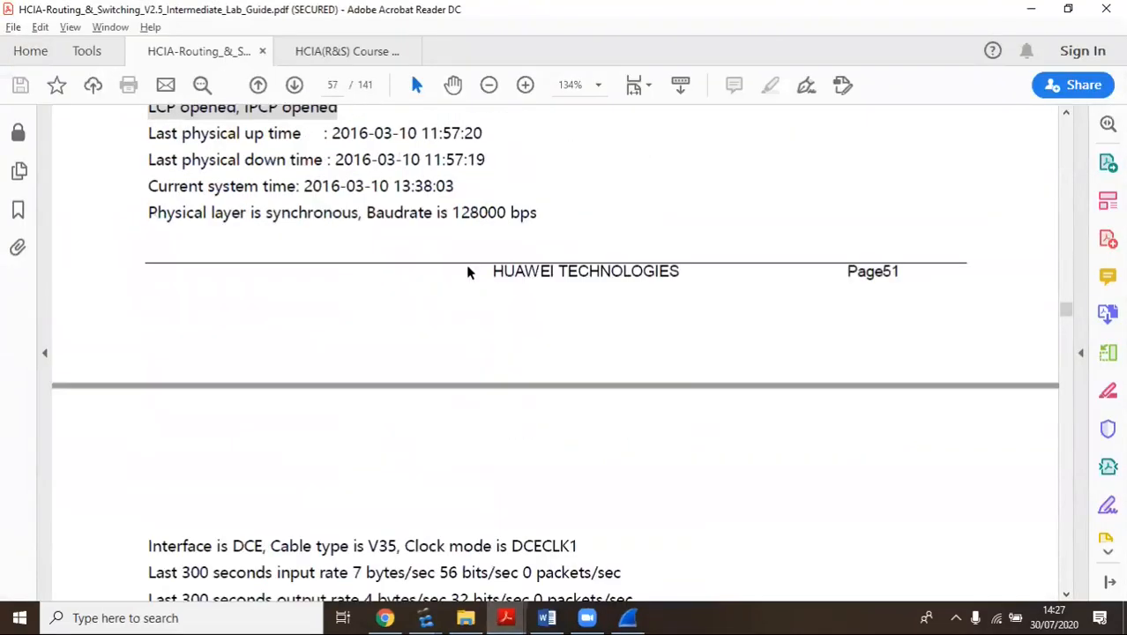
pyautogui.scroll(-10, 463, 264)
pyautogui.scroll(-3, 463, 266)
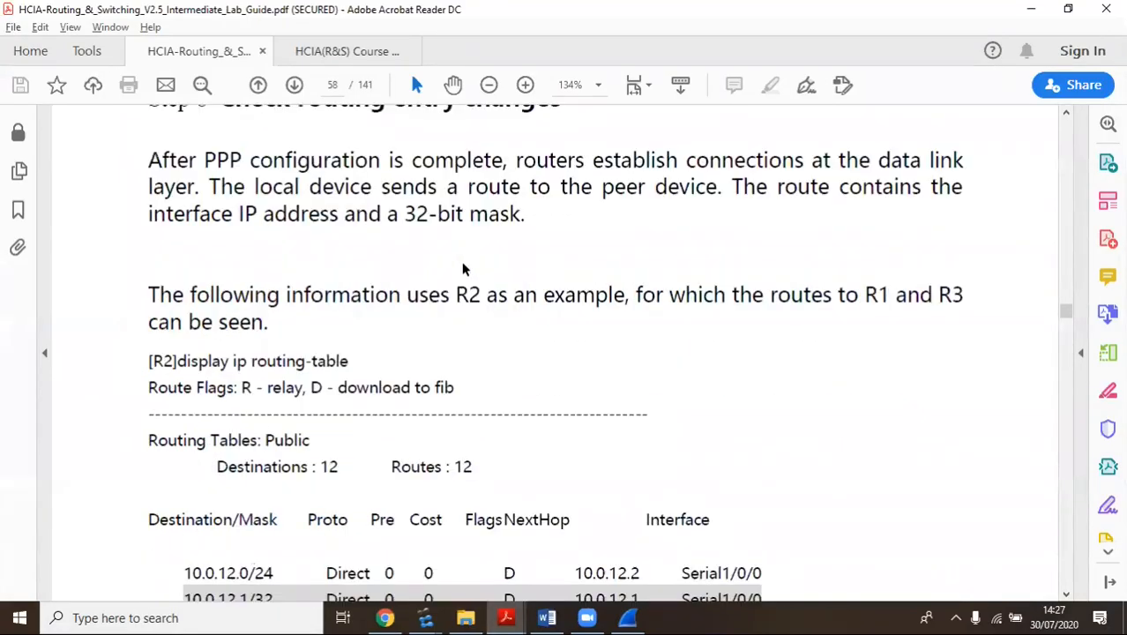
pyautogui.scroll(2, 461, 263)
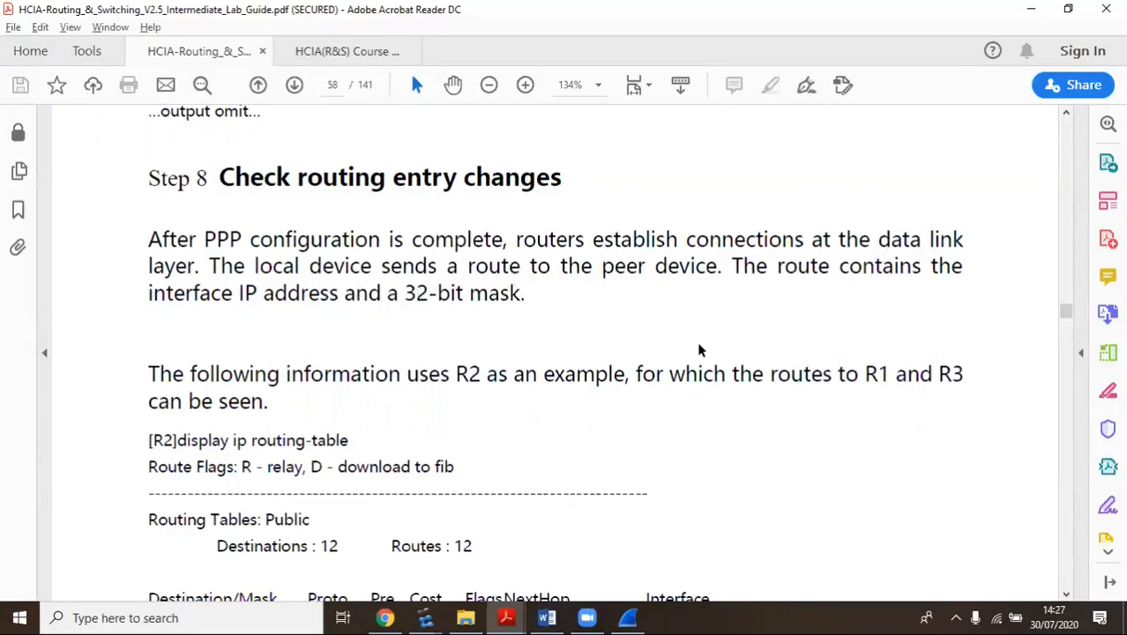
pyautogui.scroll(-5, 697, 342)
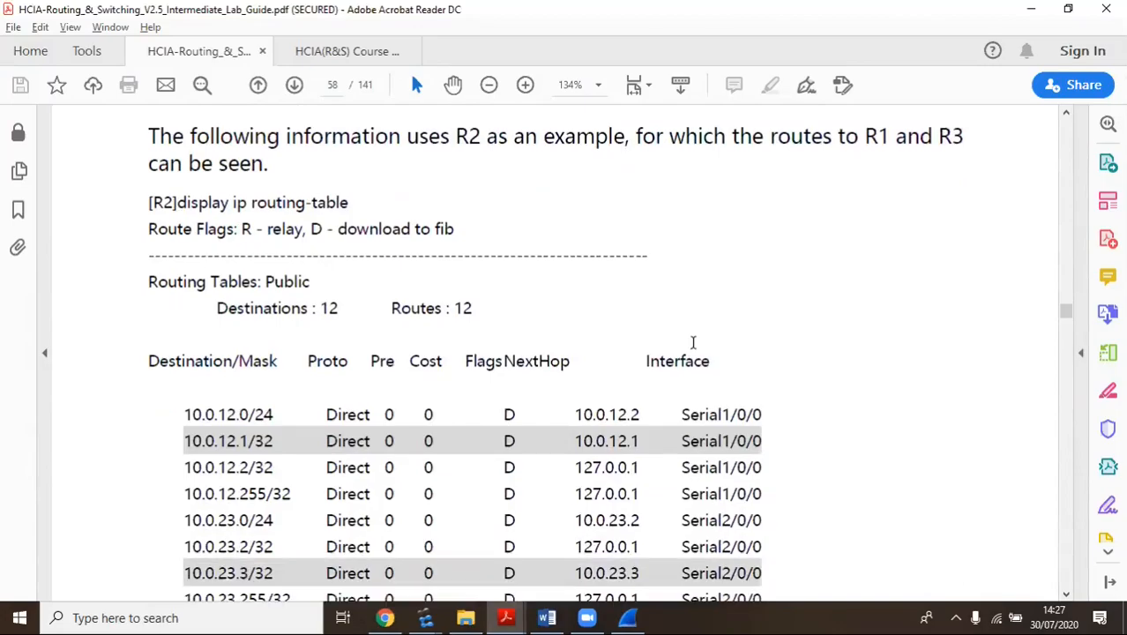
pyautogui.scroll(-1, 624, 358)
pyautogui.scroll(1, 333, 219)
pyautogui.click(431, 616)
pyautogui.click(375, 568)
# Run display ip routing-table on R2
pyautogui.moveTo(430, 616)
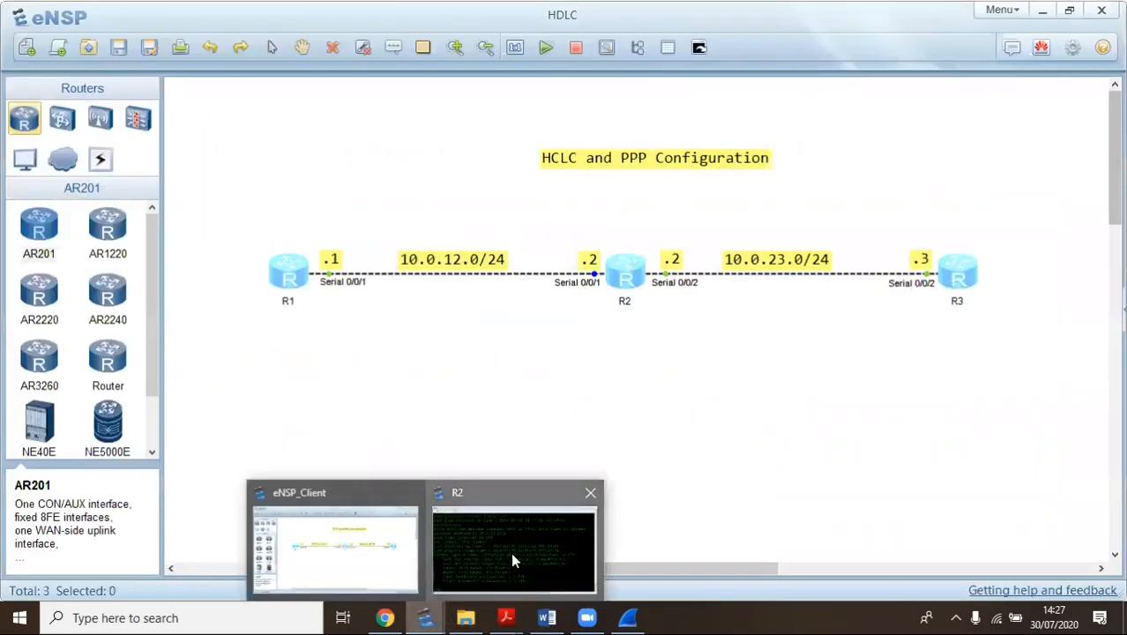
pyautogui.click(510, 552)
pyautogui.click(129, 567)
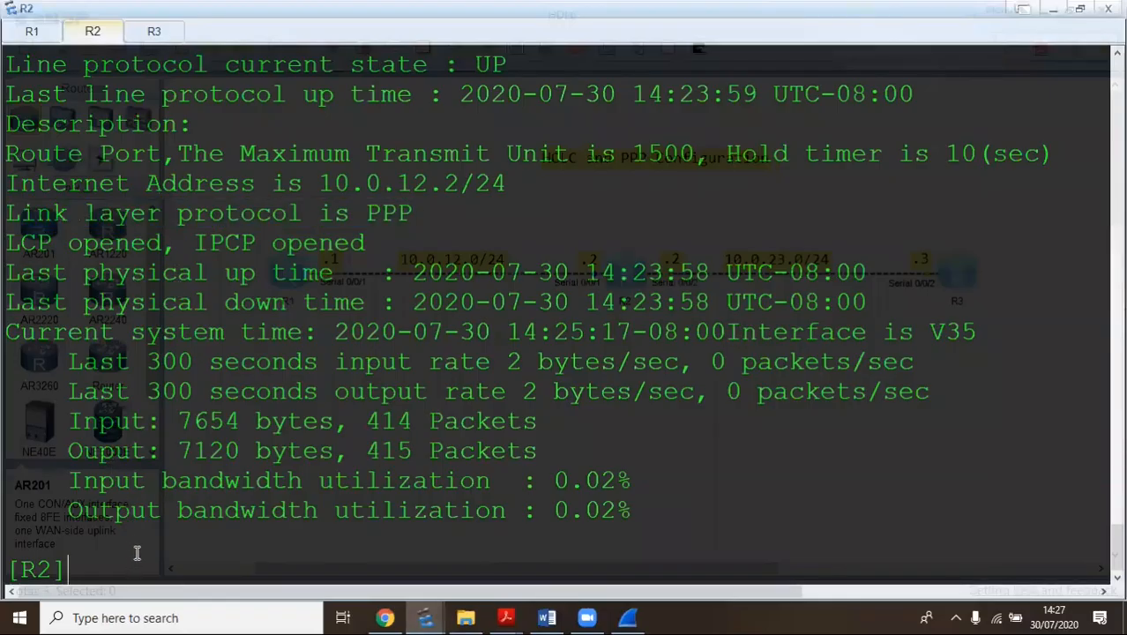
pyautogui.write('disp ip rou')
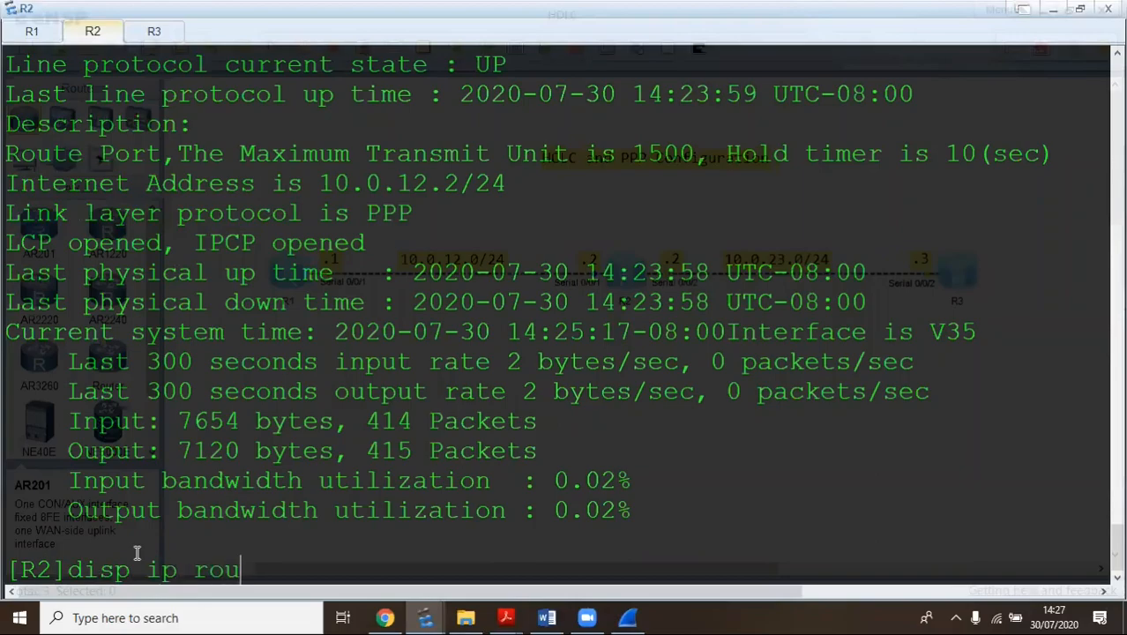
pyautogui.press('Tab')
pyautogui.press('Return')
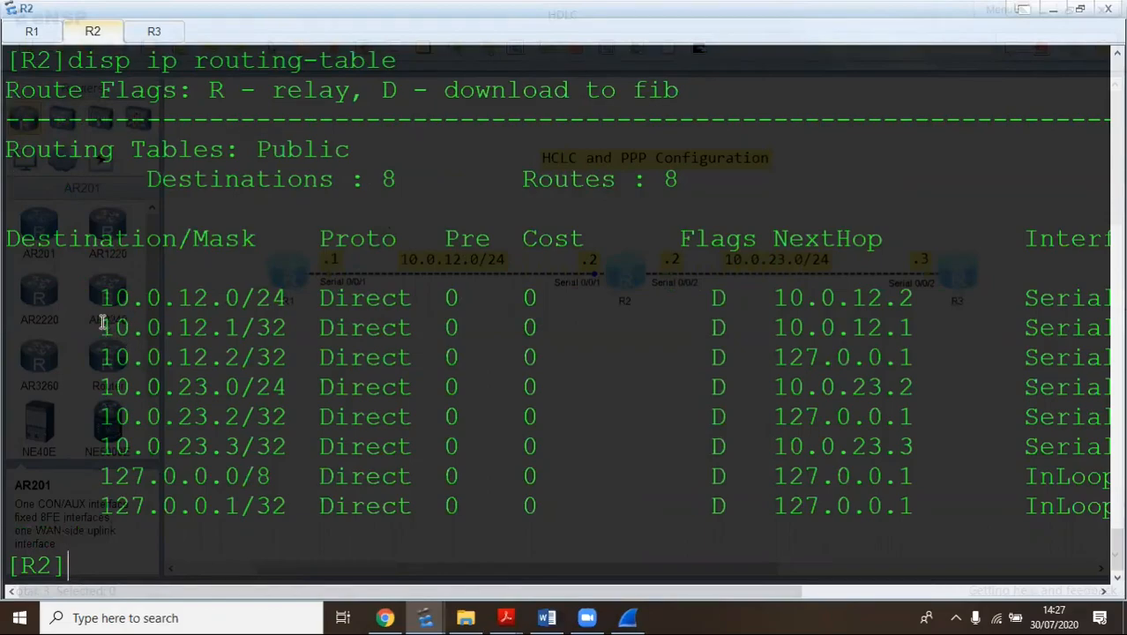
# Highlight the direct peer routes 10.0.12.1/32 and 10.0.23.3/32 in R2's routing table
pyautogui.moveTo(101, 325); pyautogui.dragTo(416, 326)
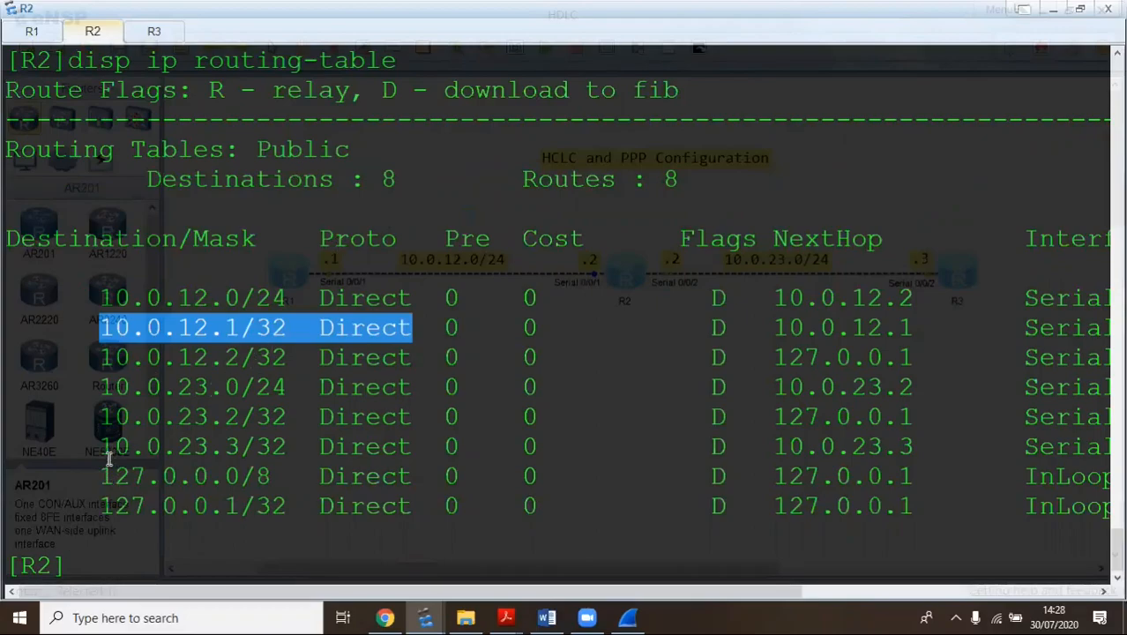
pyautogui.moveTo(98, 446); pyautogui.dragTo(318, 448)
pyautogui.moveTo(416, 451)
pyautogui.mouseDown()
pyautogui.moveTo(440, 446)
pyautogui.moveTo(427, 434)
pyautogui.moveTo(412, 443)
pyautogui.mouseUp()
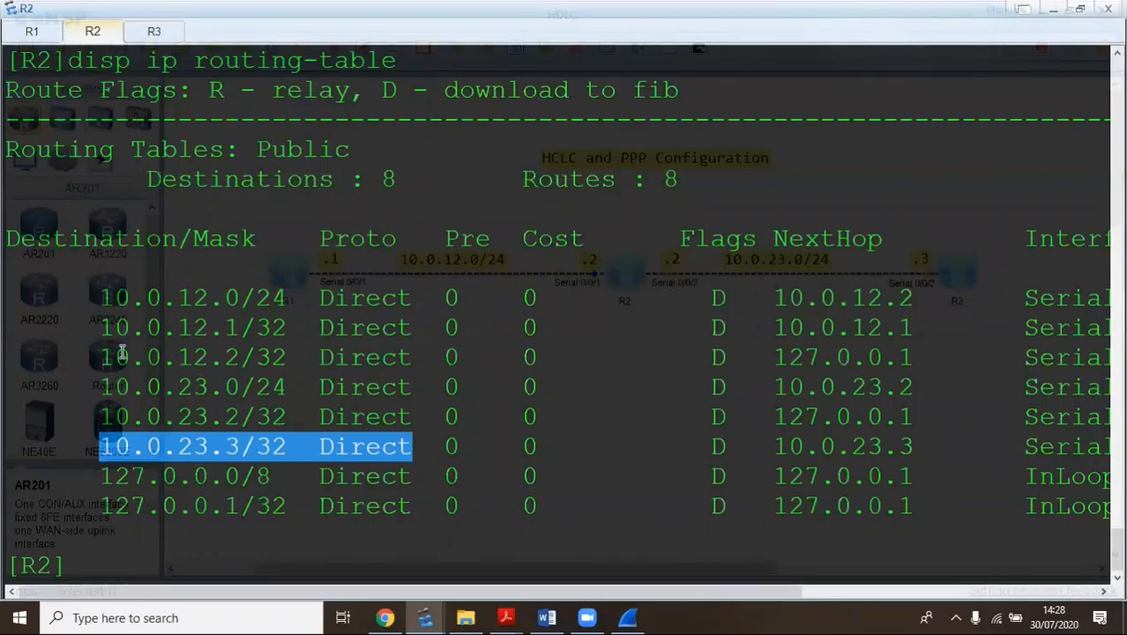
pyautogui.moveTo(99, 320); pyautogui.dragTo(335, 328)
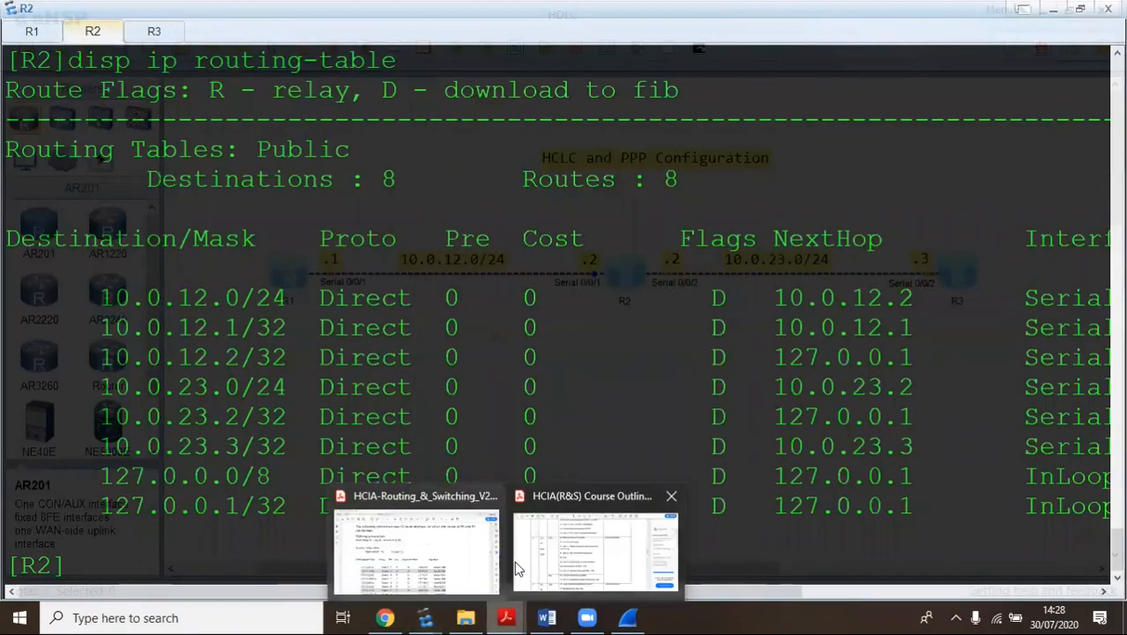
pyautogui.click(427, 547)
# Scroll the lab guide to Step 9, enabling PAP authentication between R1 and R2
pyautogui.scroll(-10, 481, 213)
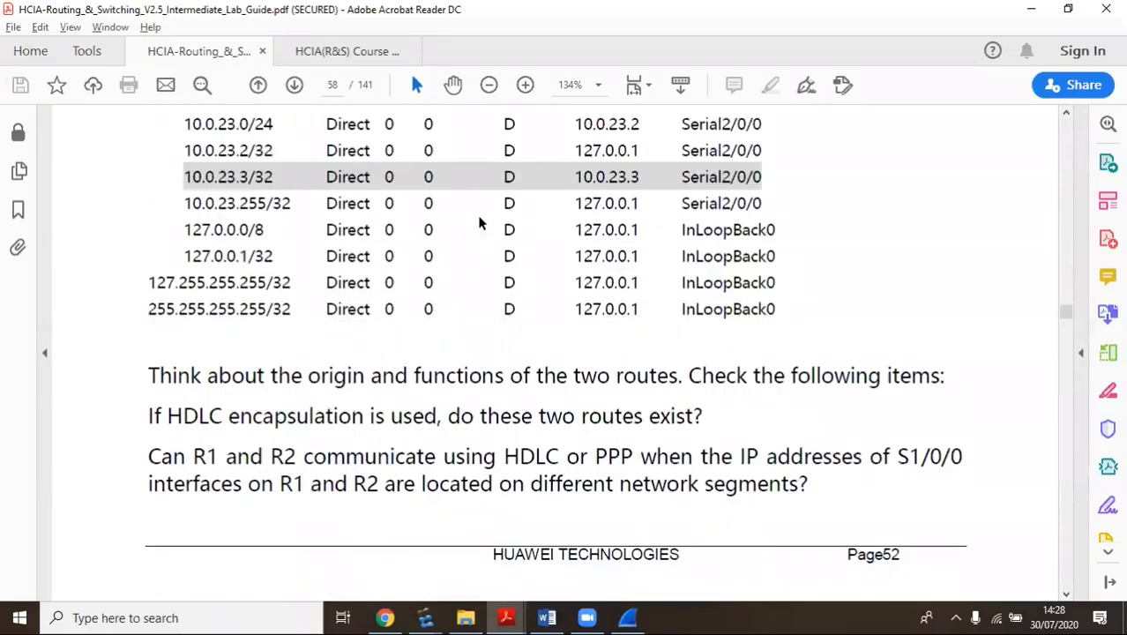
pyautogui.scroll(-10, 418, 238)
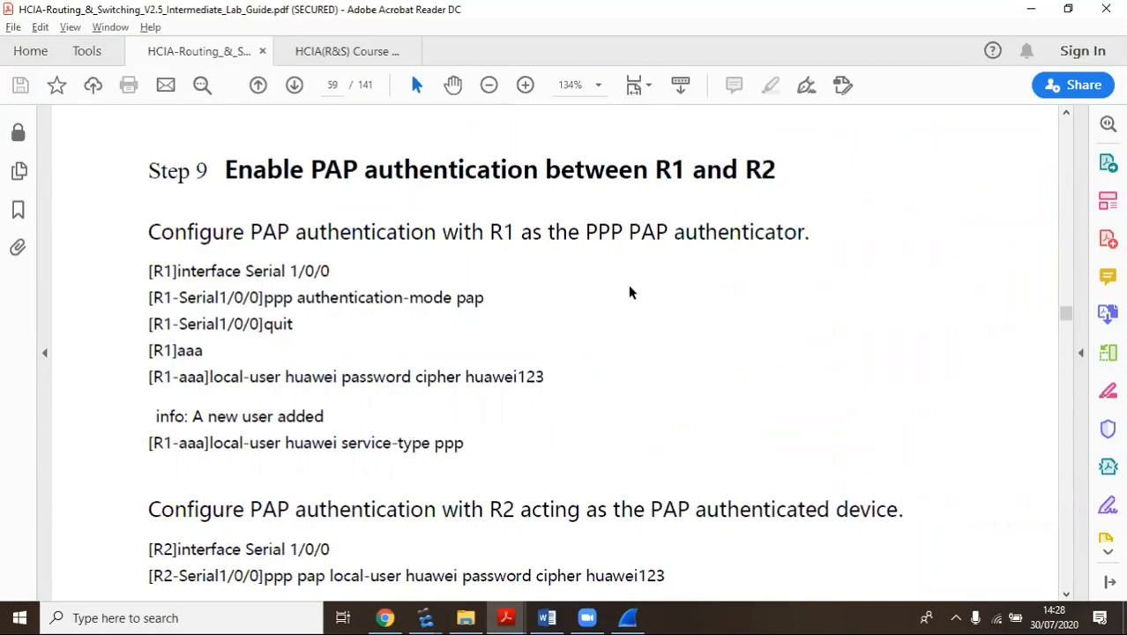
pyautogui.scroll(-15, 630, 292)
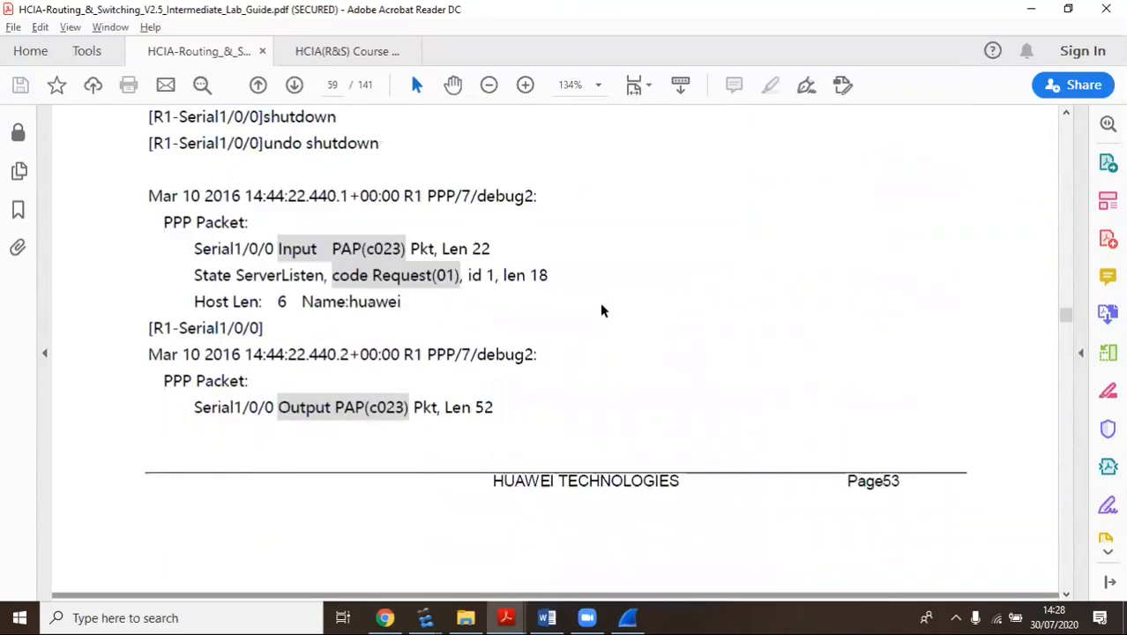
pyautogui.scroll(15, 468, 305)
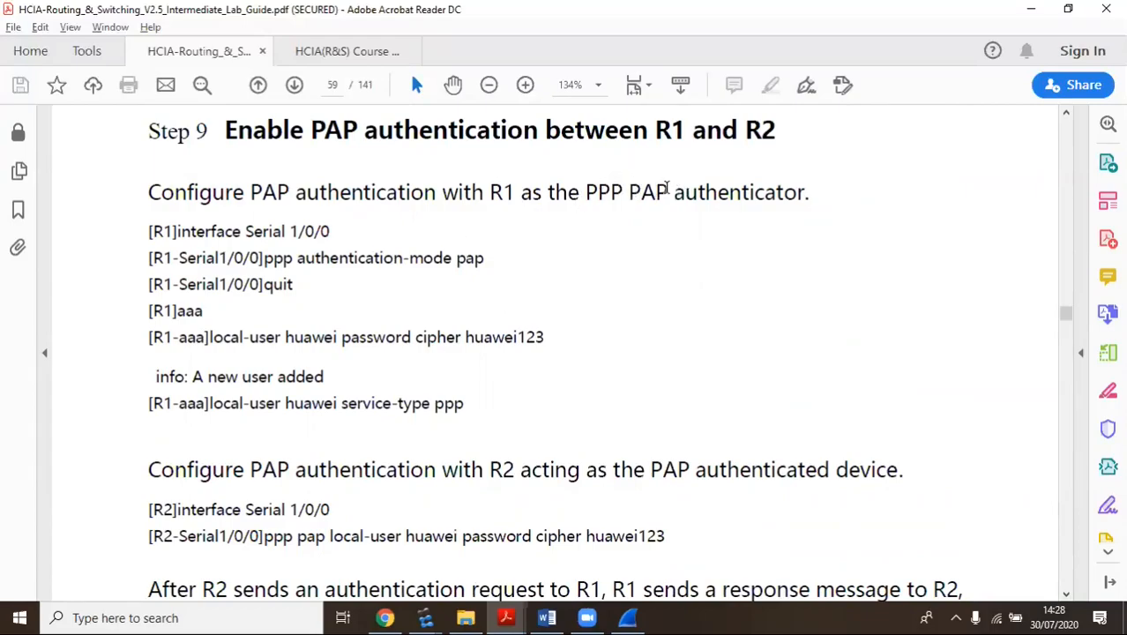
pyautogui.moveTo(684, 193); pyautogui.dragTo(809, 187)
pyautogui.click(722, 280)
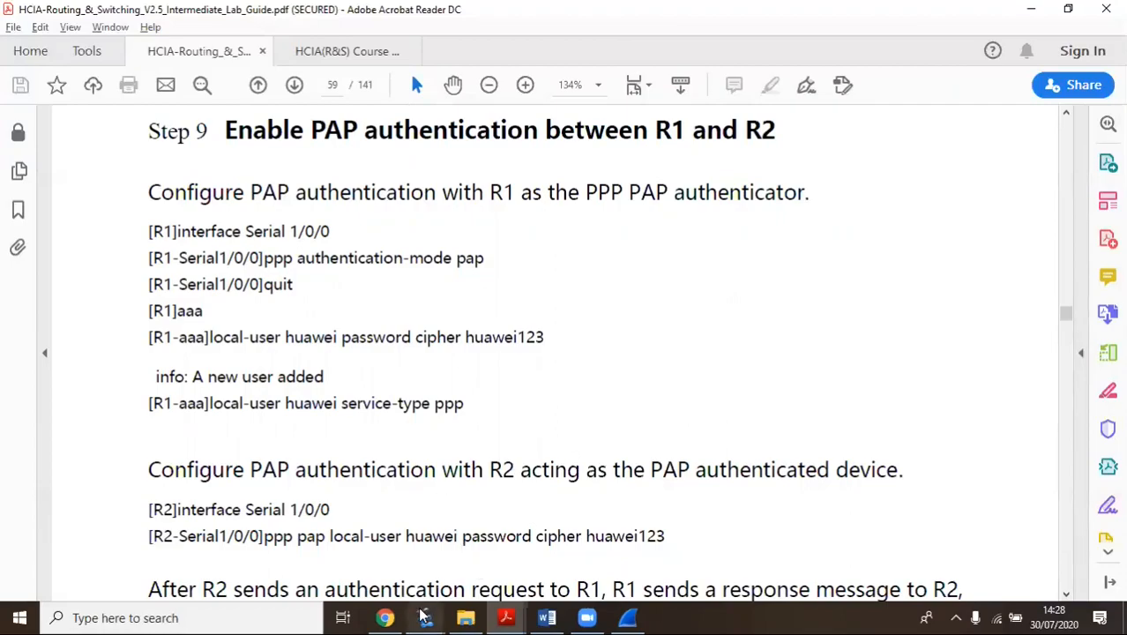
# Bring R2's console back, begin an interface command, then switch to R1's console
pyautogui.moveTo(424, 614)
pyautogui.click(476, 551)
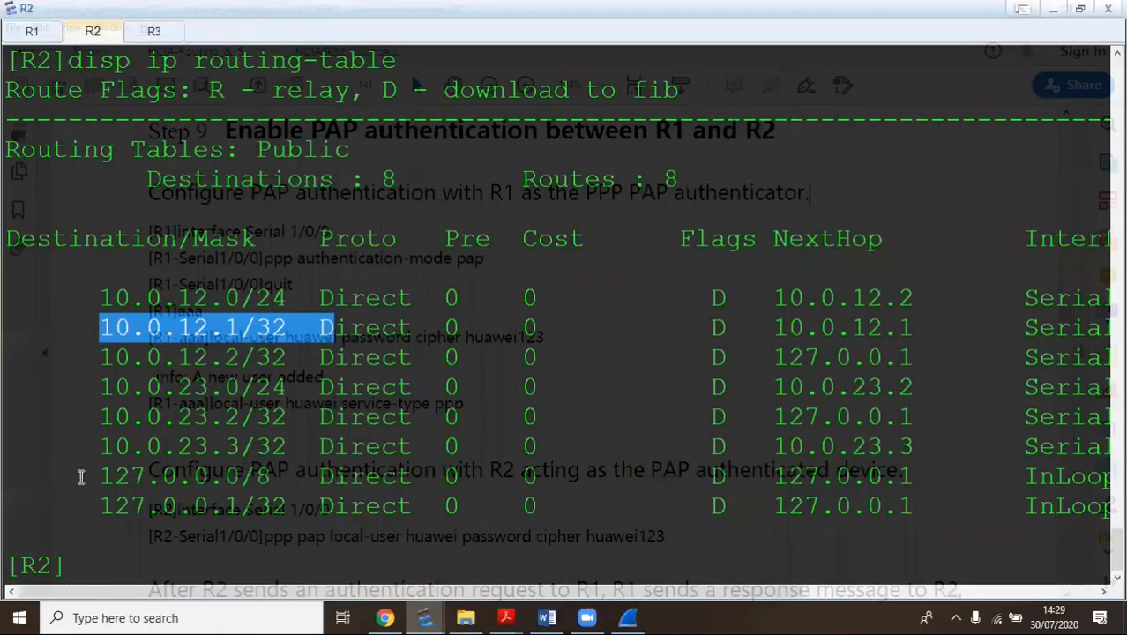
pyautogui.click(115, 559)
pyautogui.write('int')
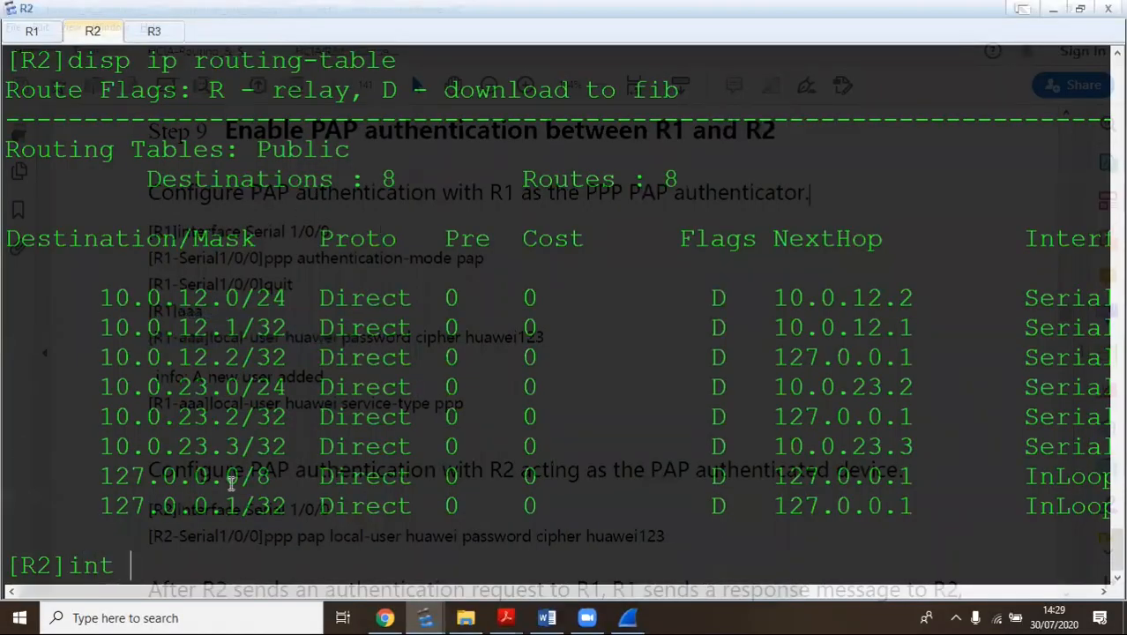
pyautogui.click(31, 31)
# Set ppp authentication-mode pap on R1's Serial0/0/1 and quit back to system view
pyautogui.press('Return')
pyautogui.press('Return')
pyautogui.press('Return')
pyautogui.press('Return')
pyautogui.press('Return')
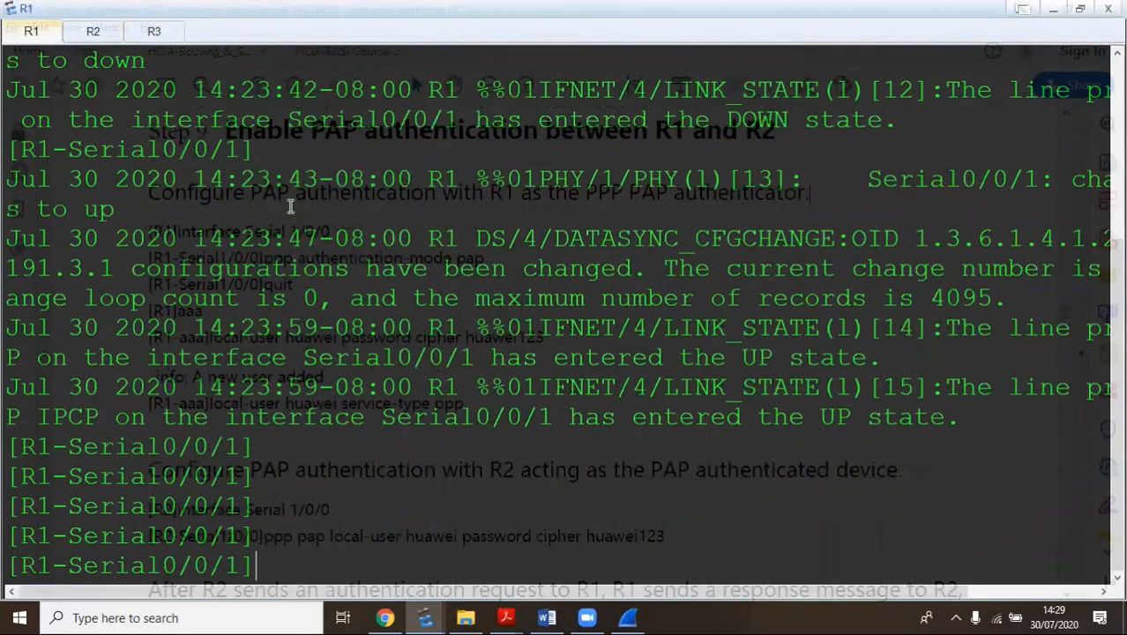
pyautogui.press('Return')
pyautogui.press('Return')
pyautogui.press('Return')
pyautogui.press('Return')
pyautogui.press('Return')
pyautogui.press('Return')
pyautogui.press('Return')
pyautogui.press('Return')
pyautogui.press('Return')
pyautogui.press('Return')
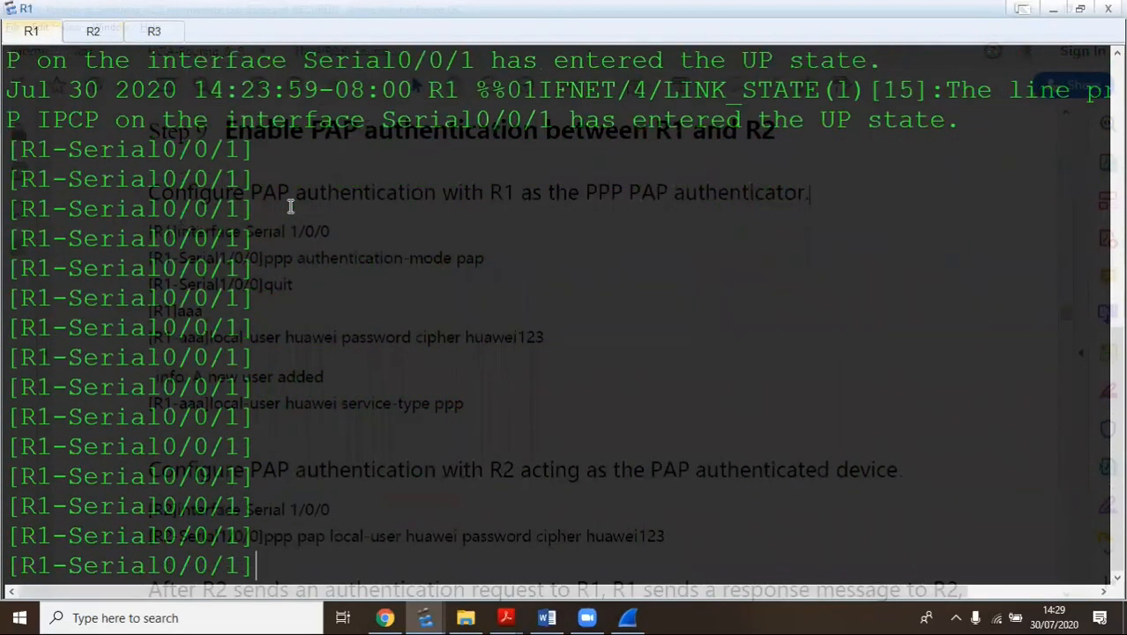
pyautogui.write('ppp au')
pyautogui.press('Tab')
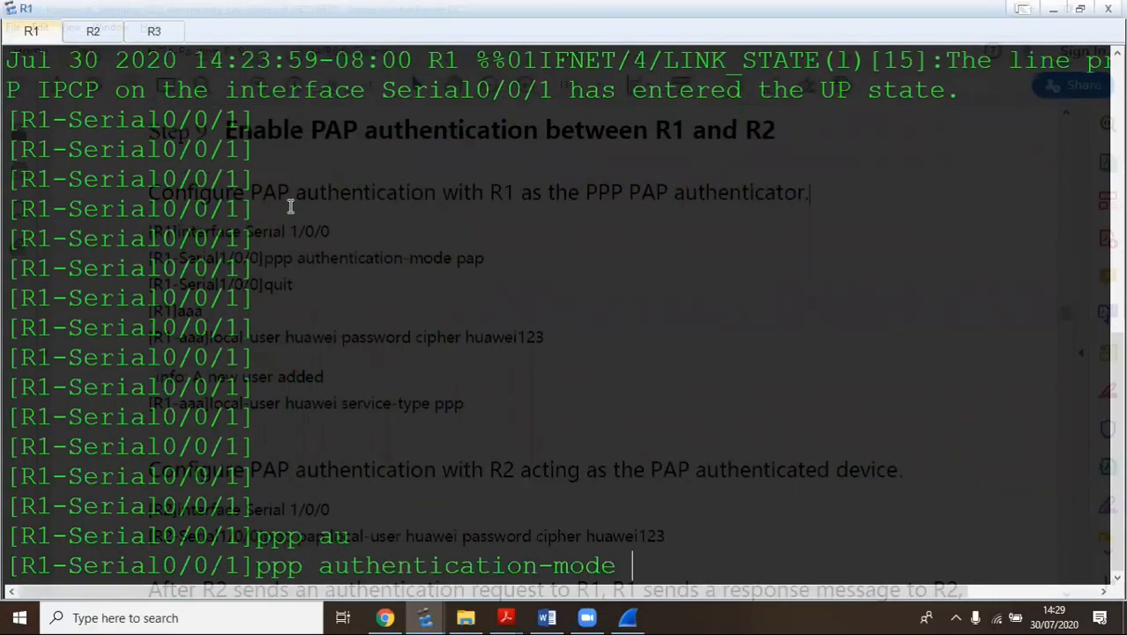
pyautogui.write('?')
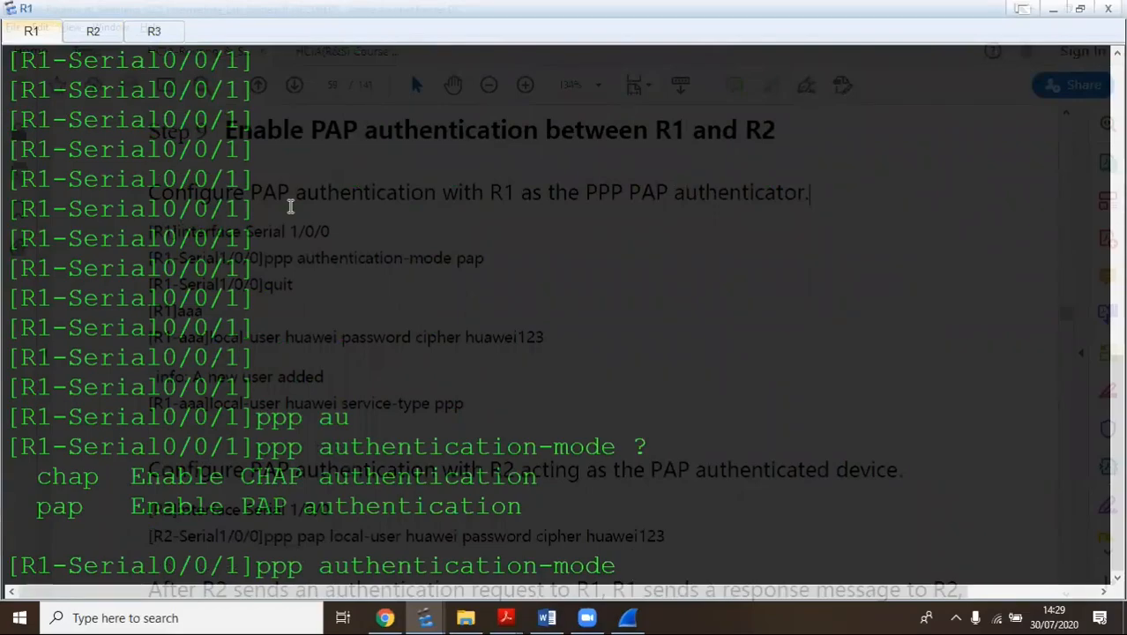
pyautogui.write('p')
pyautogui.press('Tab')
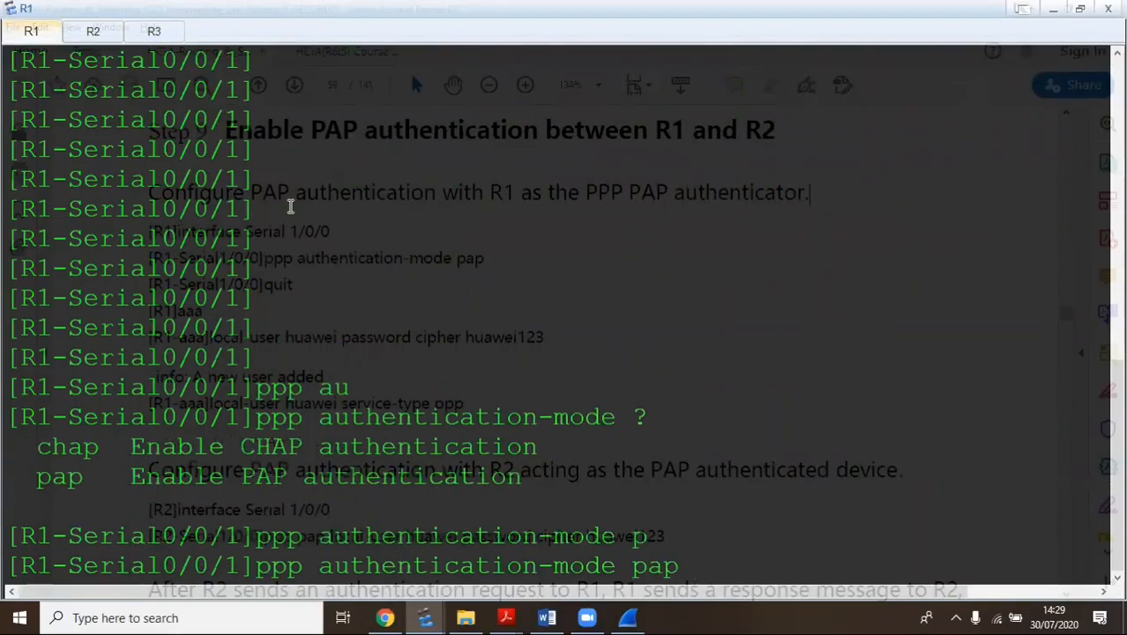
pyautogui.press('Return')
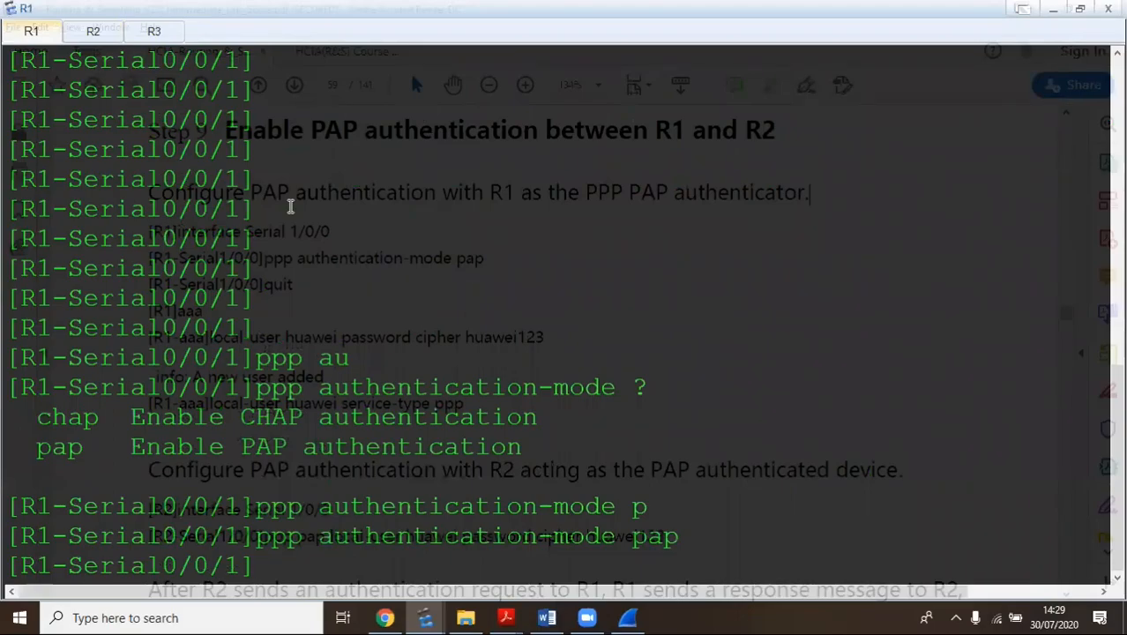
pyautogui.write('q')
pyautogui.press('Return')
# In R1's AAA view, create local user huawei with a cipher password
pyautogui.write('aaa')
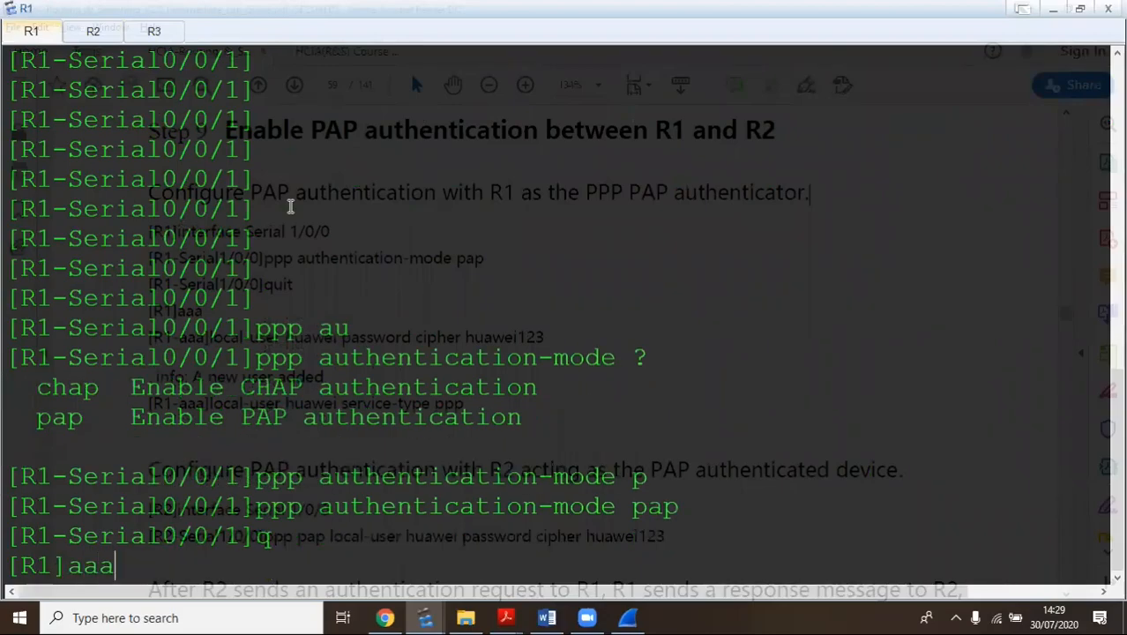
pyautogui.press('Return')
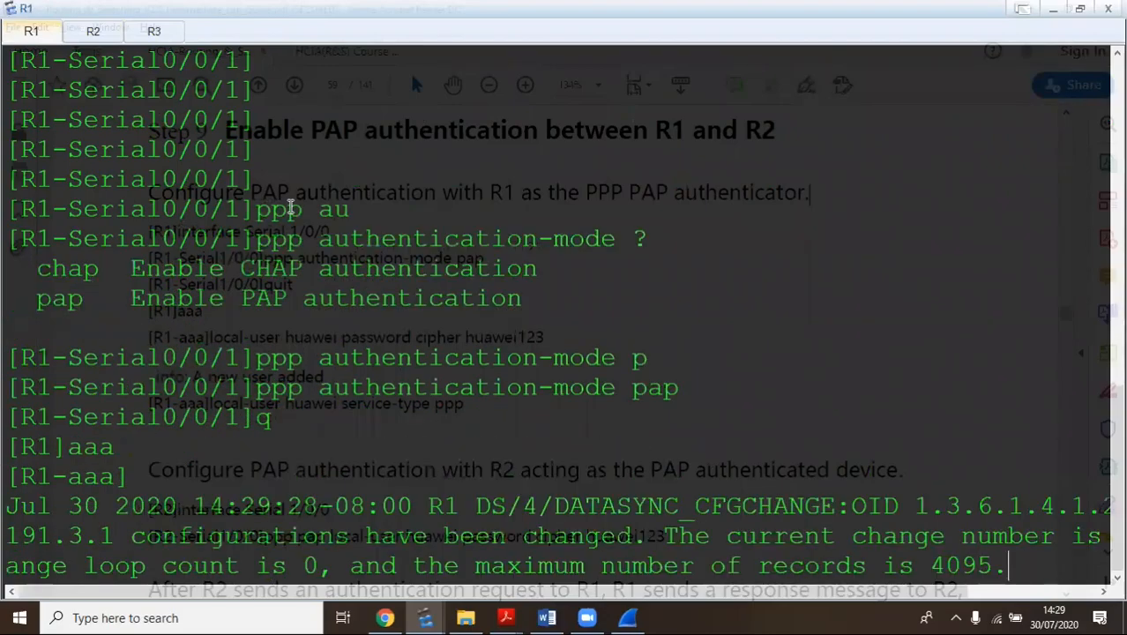
pyautogui.press('Return')
pyautogui.press('Return')
pyautogui.press('Return')
pyautogui.press('Return')
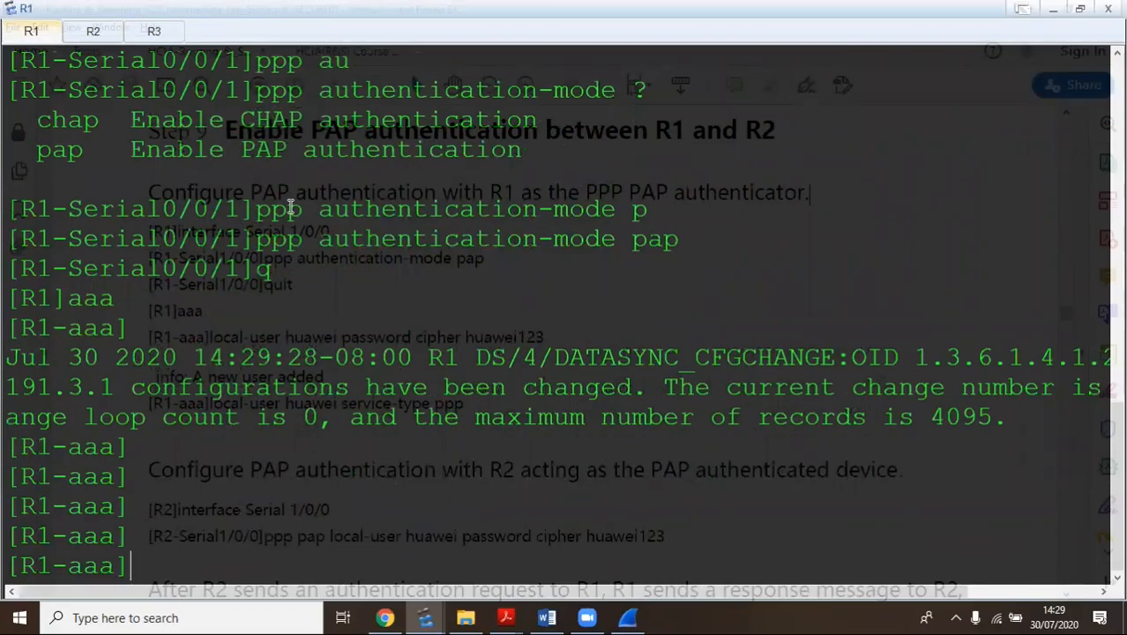
pyautogui.press('Return')
pyautogui.press('Return')
pyautogui.press('Return')
pyautogui.press('Return')
pyautogui.press('Return')
pyautogui.press('Return')
pyautogui.press('Return')
pyautogui.press('Return')
pyautogui.press('Return')
pyautogui.press('Return')
pyautogui.press('Return')
pyautogui.write('lo')
pyautogui.press('Tab')
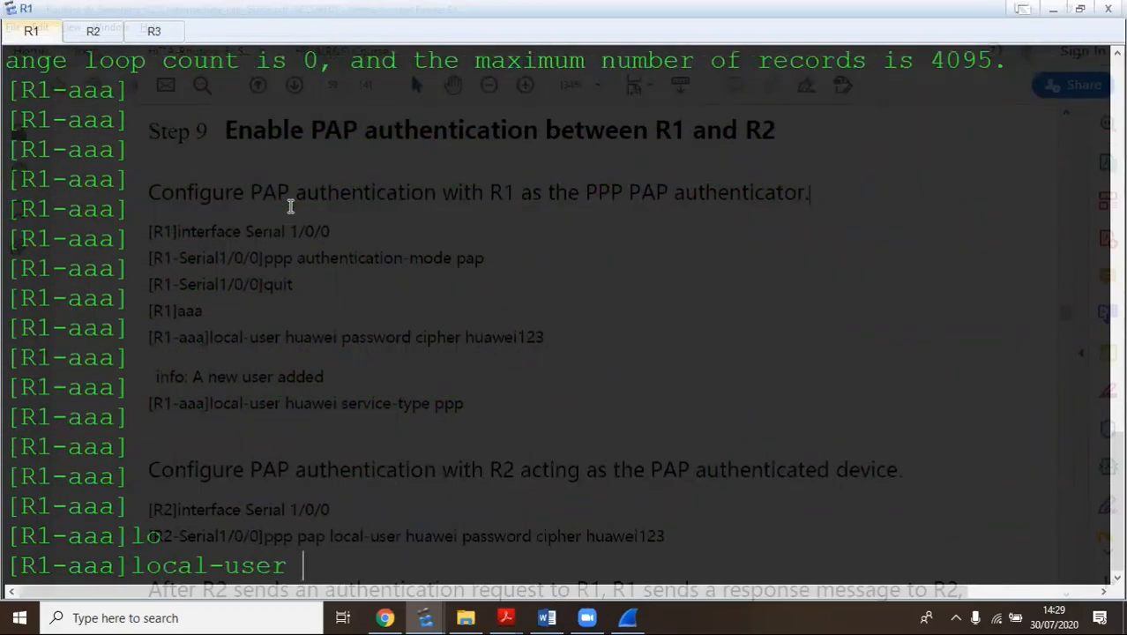
pyautogui.write('au')
pyautogui.press('BackSpace')
pyautogui.press('BackSpace')
pyautogui.write('huawei')
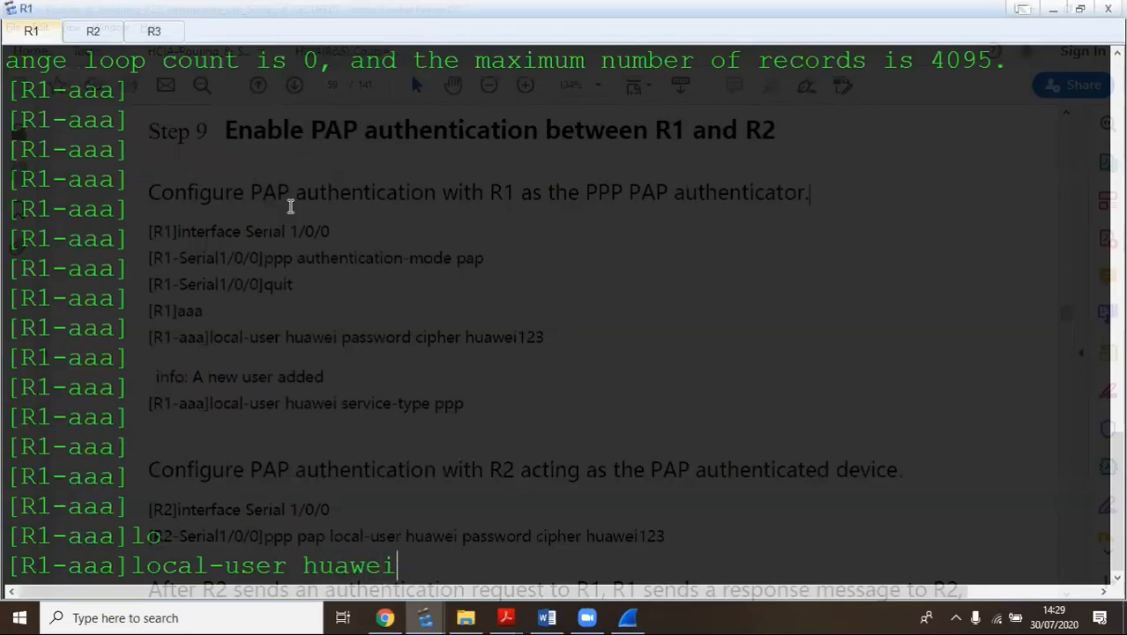
pyautogui.write(' pa')
pyautogui.press('Tab')
pyautogui.write('ci')
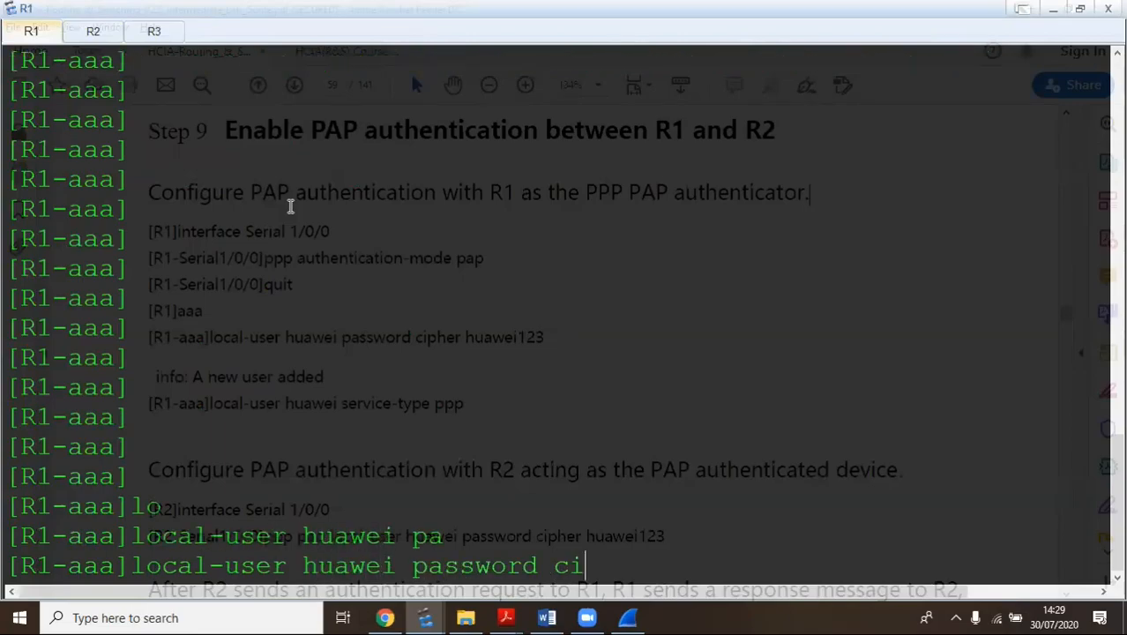
pyautogui.press('Tab')
pyautogui.write('huawei')
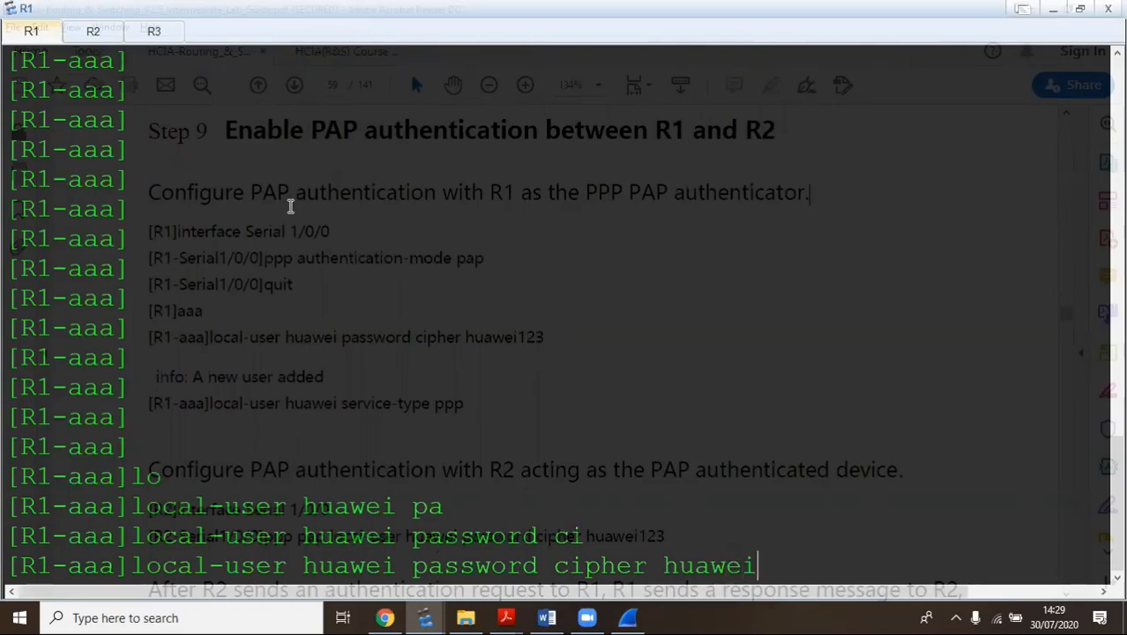
pyautogui.write('123')
pyautogui.press('Return')
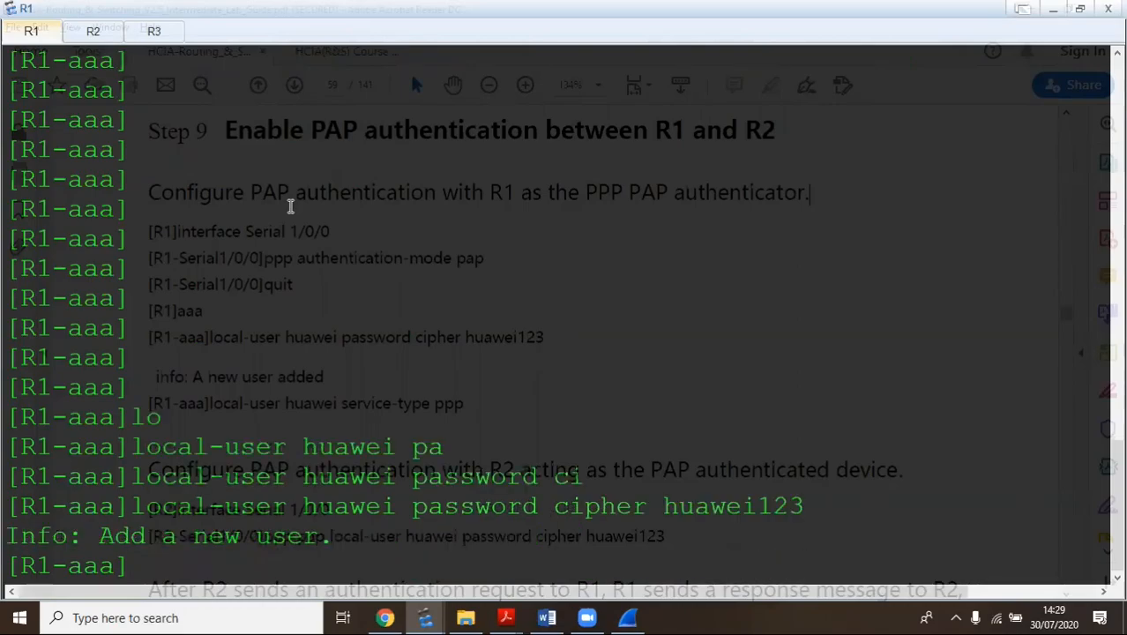
# Set local user huawei's service-type to ppp
pyautogui.write('loca')
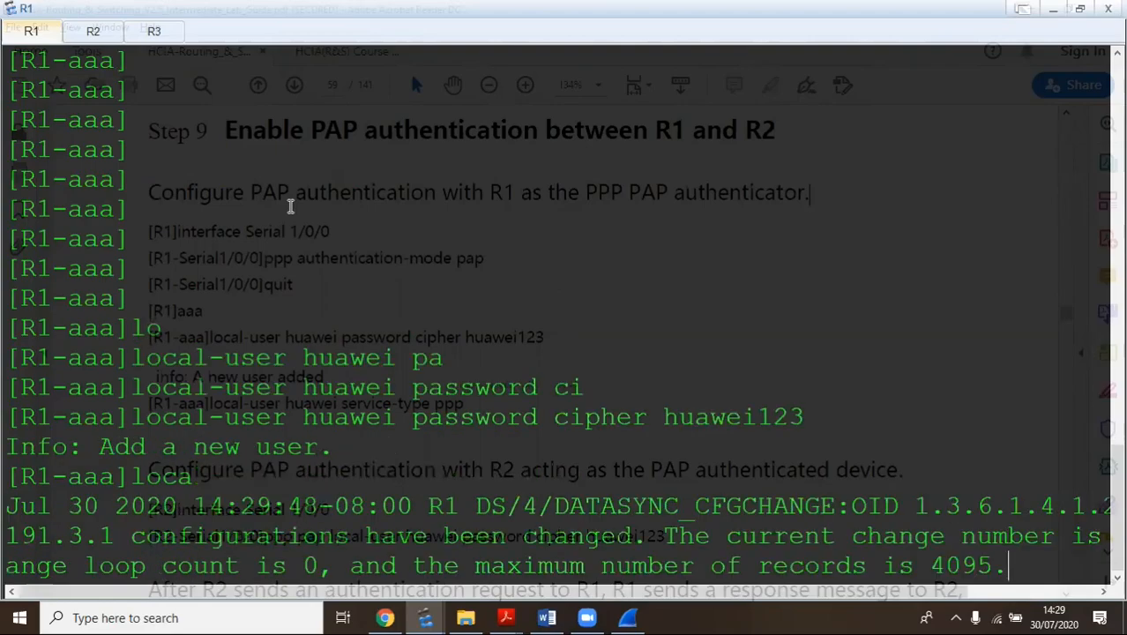
pyautogui.write('l-user ')
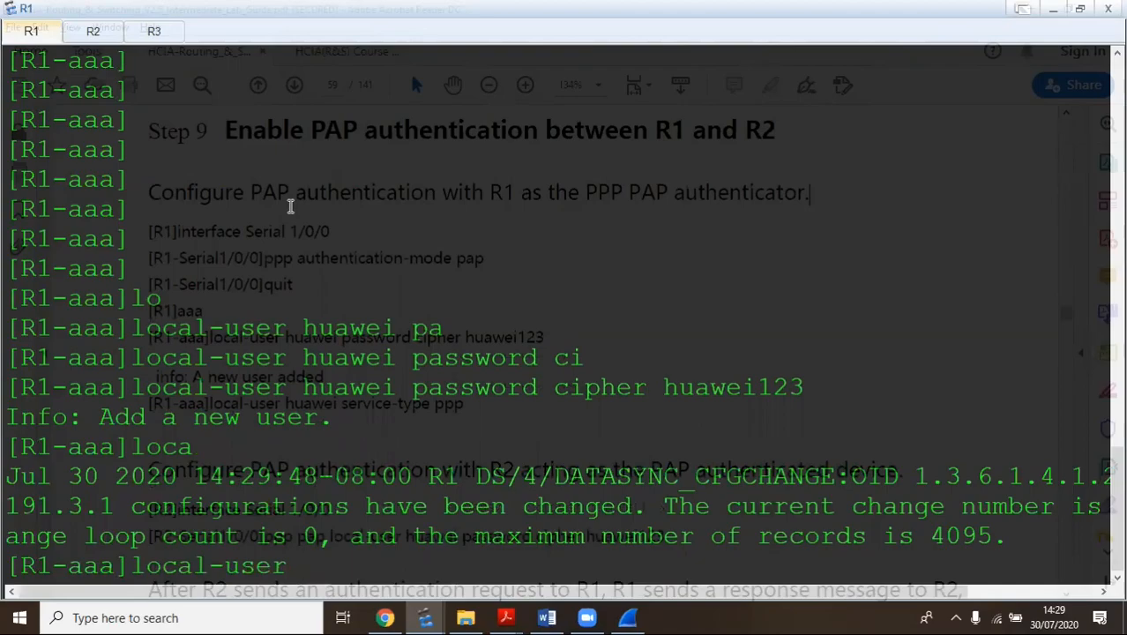
pyautogui.write('service')
pyautogui.press('Tab')
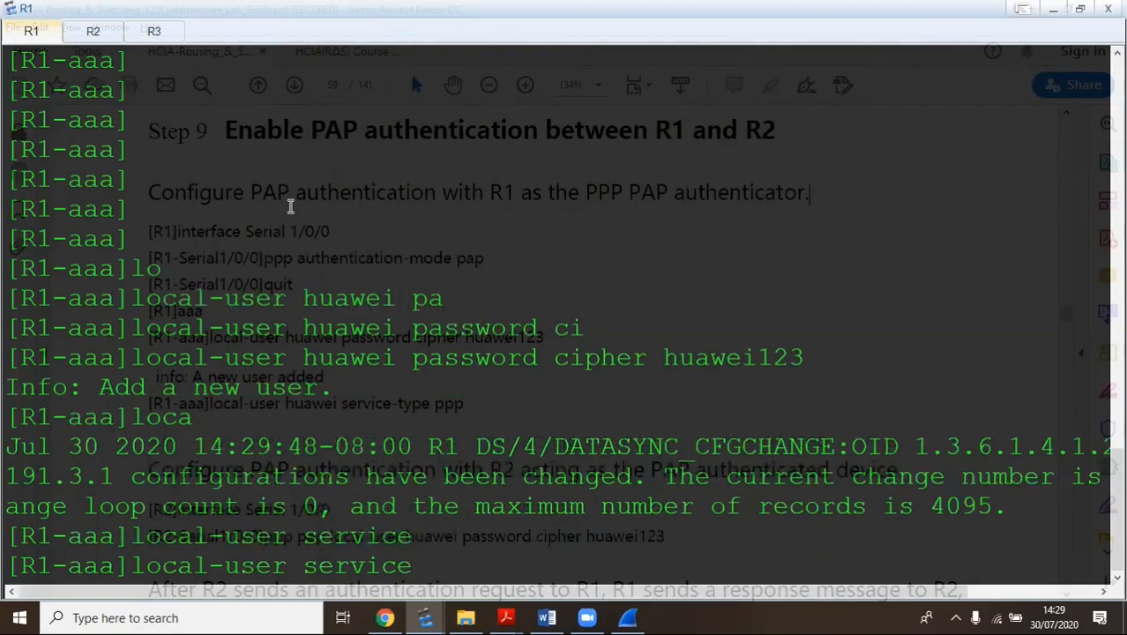
pyautogui.press('BackSpace')
pyautogui.press('Tab')
pyautogui.press('Tab')
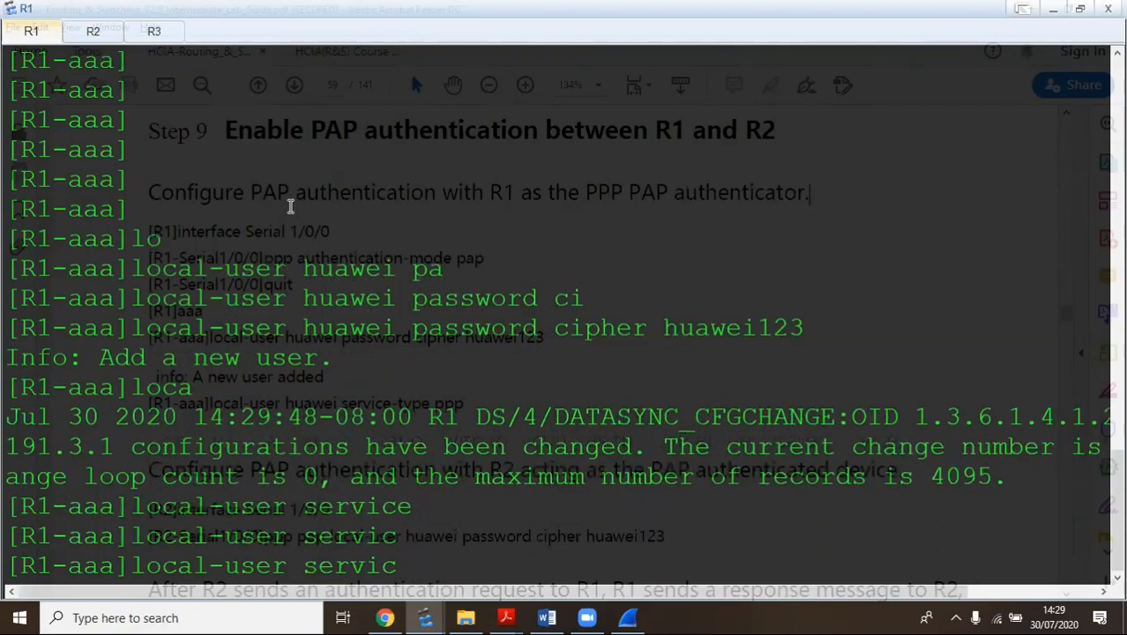
pyautogui.press('BackSpace')
pyautogui.press('BackSpace')
pyautogui.press('BackSpace')
pyautogui.press('BackSpace')
pyautogui.press('BackSpace')
pyautogui.press('BackSpace')
pyautogui.press('BackSpace')
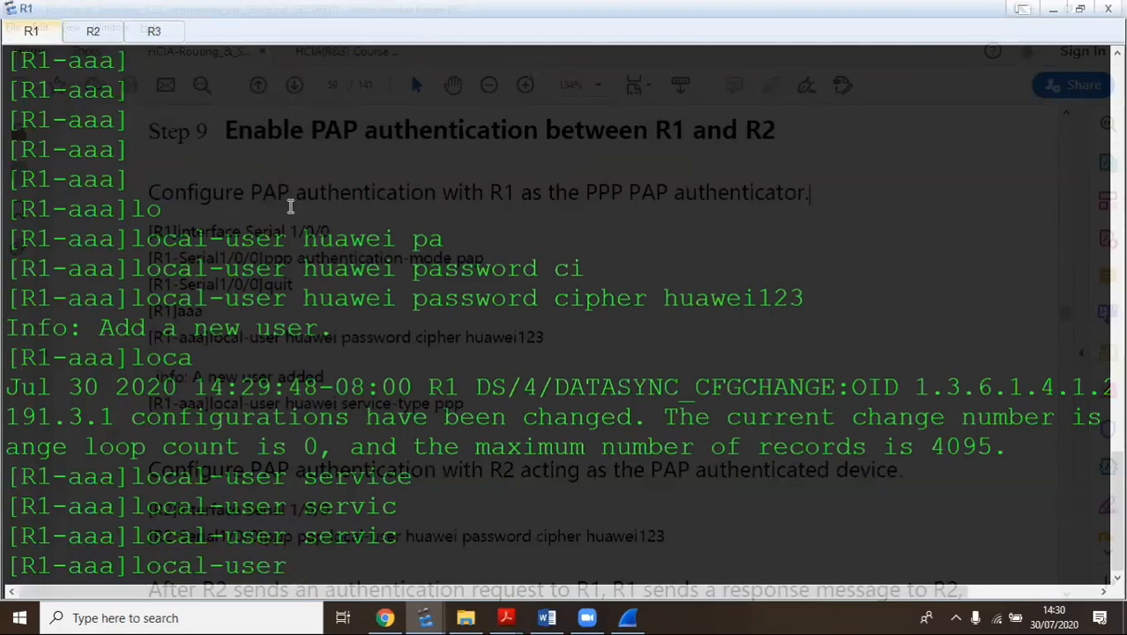
pyautogui.write('hu')
pyautogui.press('Tab')
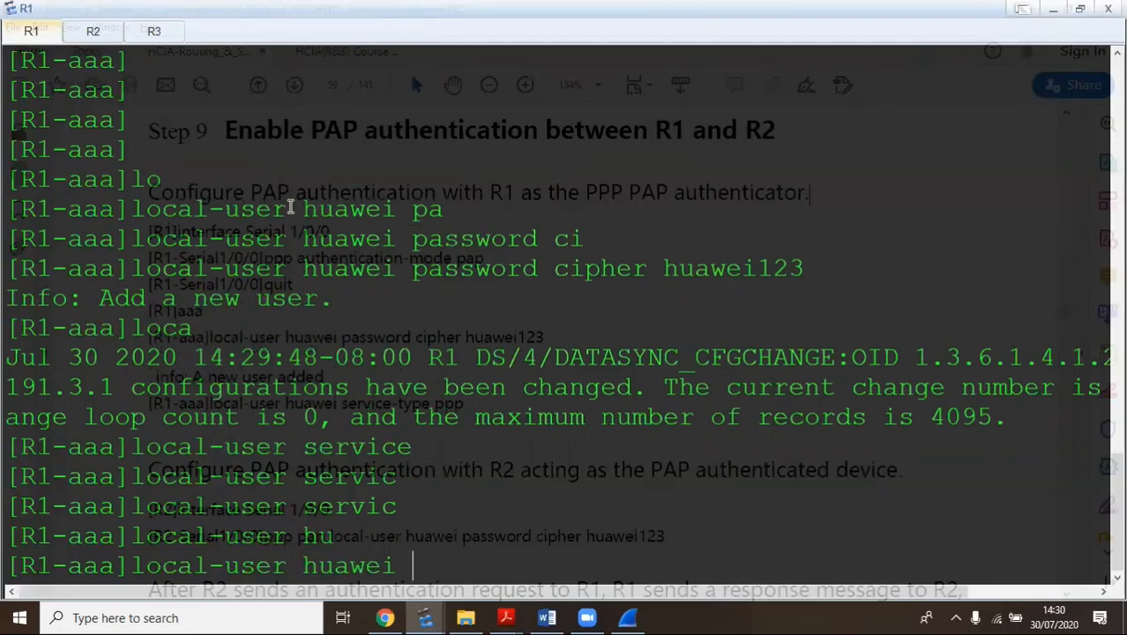
pyautogui.write('ser')
pyautogui.press('Tab')
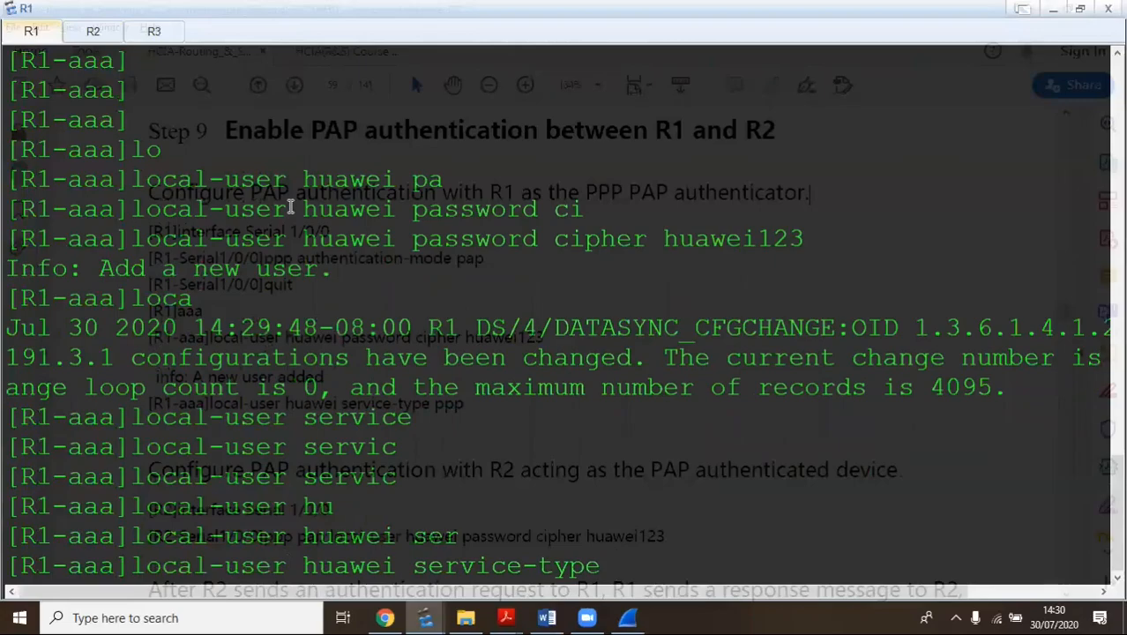
pyautogui.write('ppp')
pyautogui.press('Return')
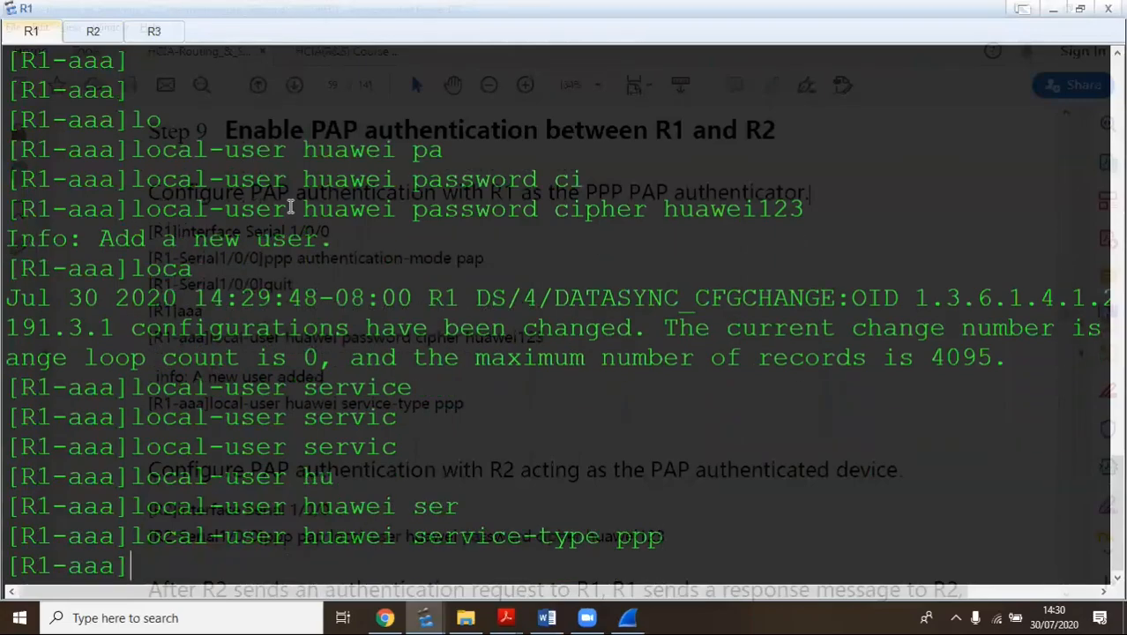
pyautogui.press('Return')
pyautogui.press('Return')
pyautogui.press('Return')
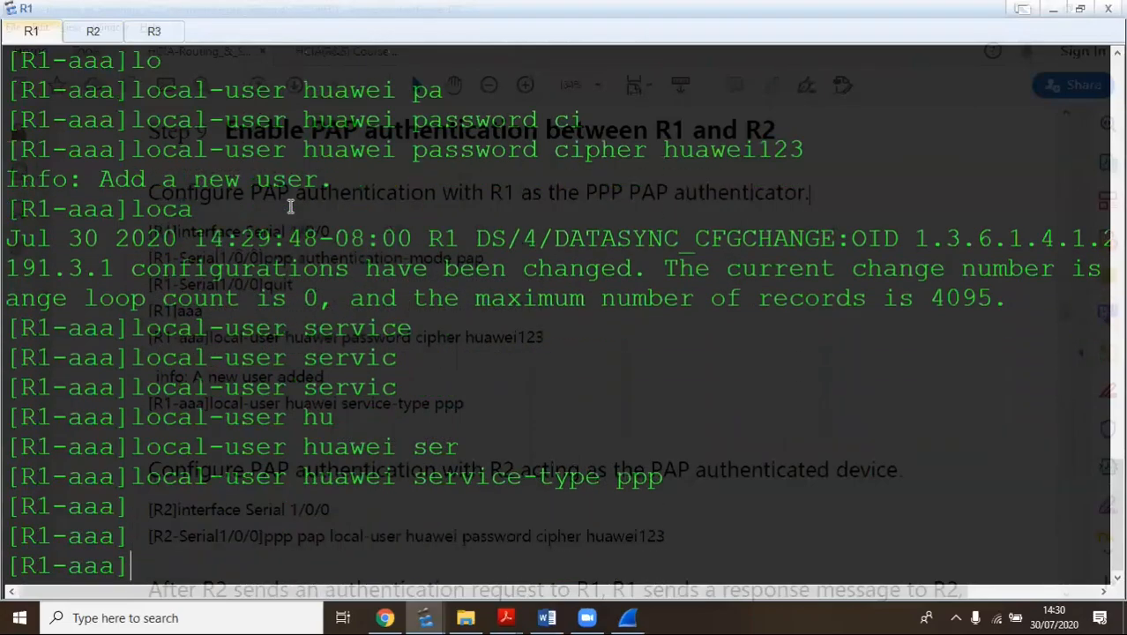
pyautogui.press('Return')
pyautogui.press('Return')
pyautogui.press('Return')
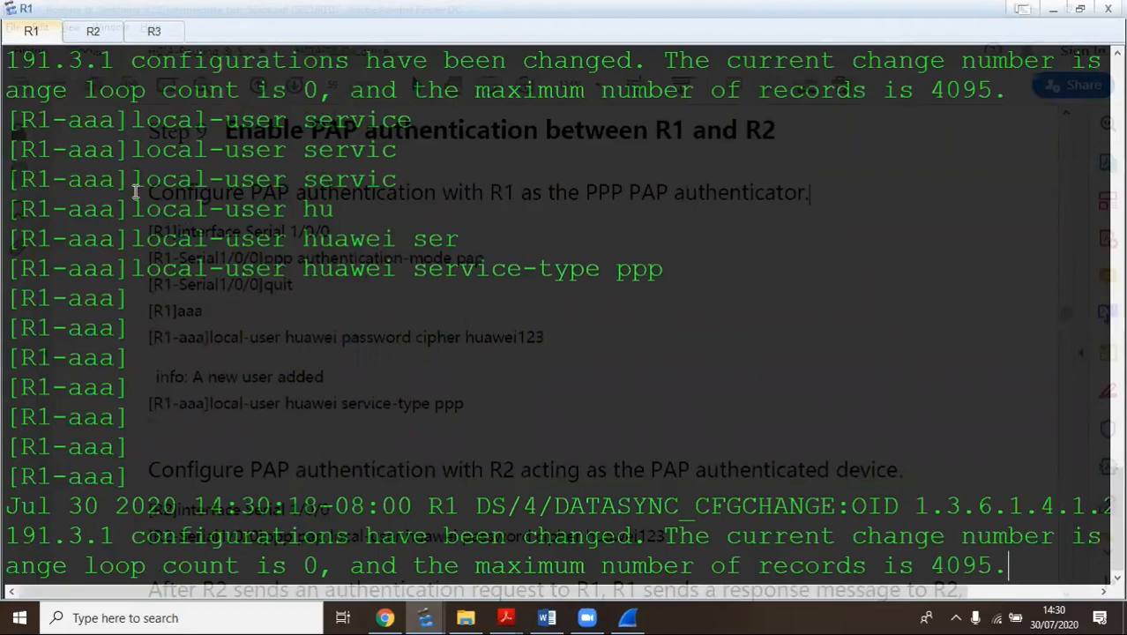
# Enter the Serial0/0/1 interface view on R2's console
pyautogui.click(92, 31)
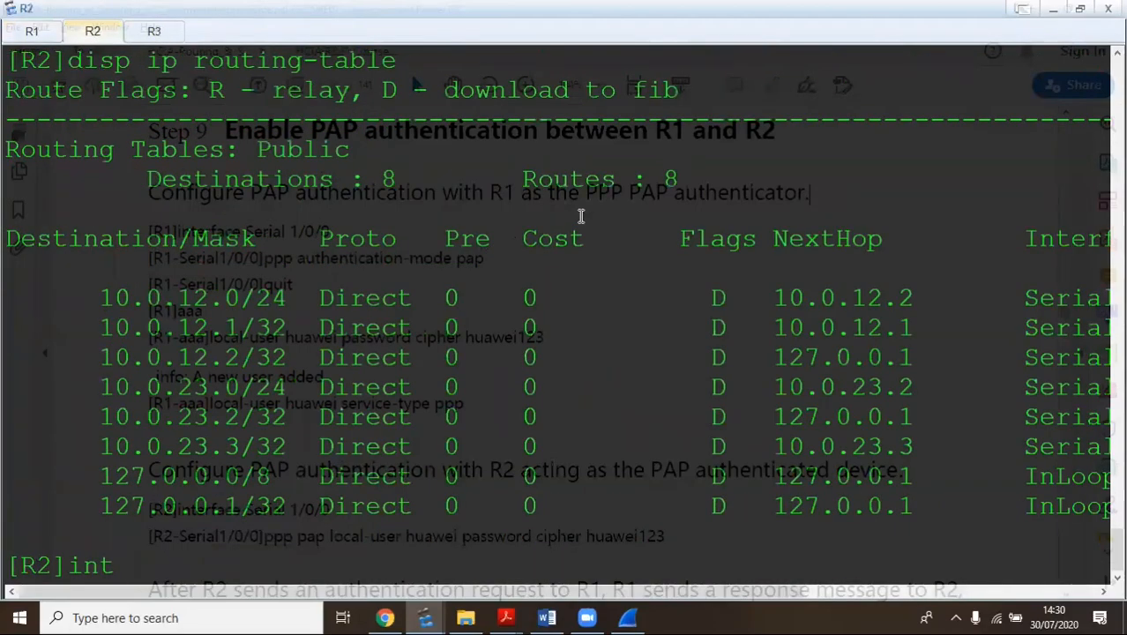
pyautogui.write('int')
pyautogui.press('BackSpace')
pyautogui.press('BackSpace')
pyautogui.press('BackSpace')
pyautogui.press('BackSpace')
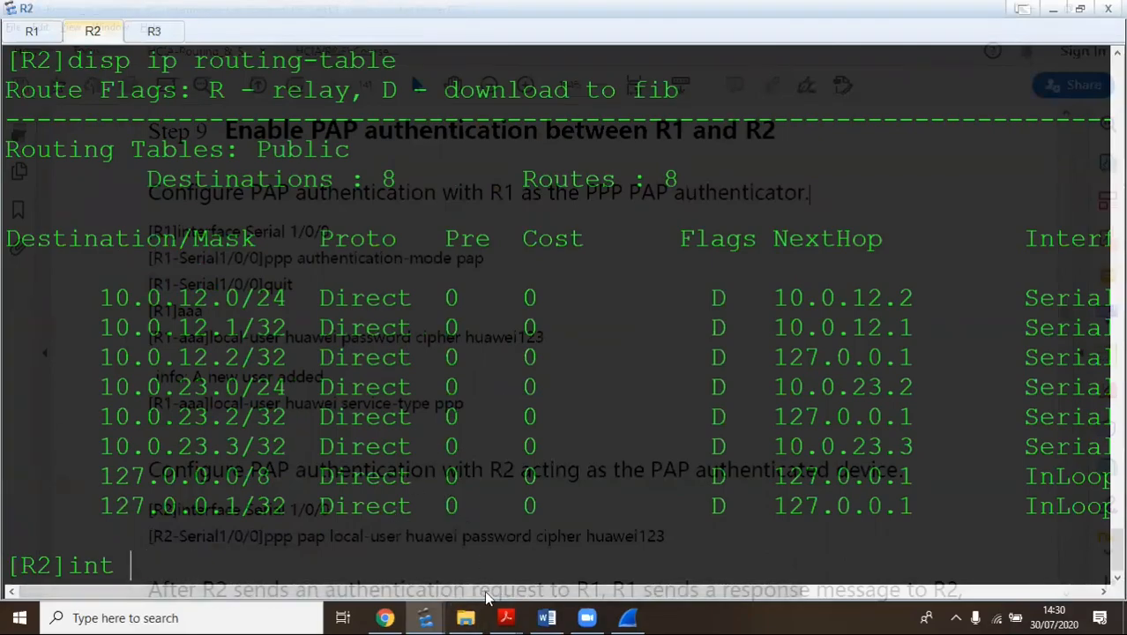
pyautogui.moveTo(425, 617)
pyautogui.click(360, 555)
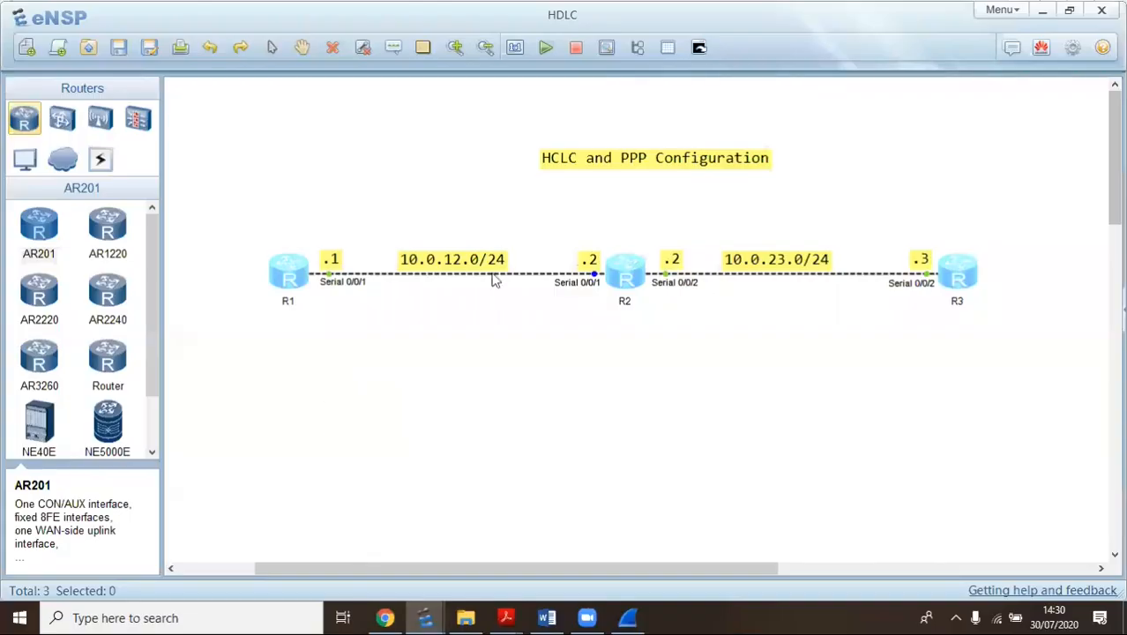
pyautogui.click(459, 582)
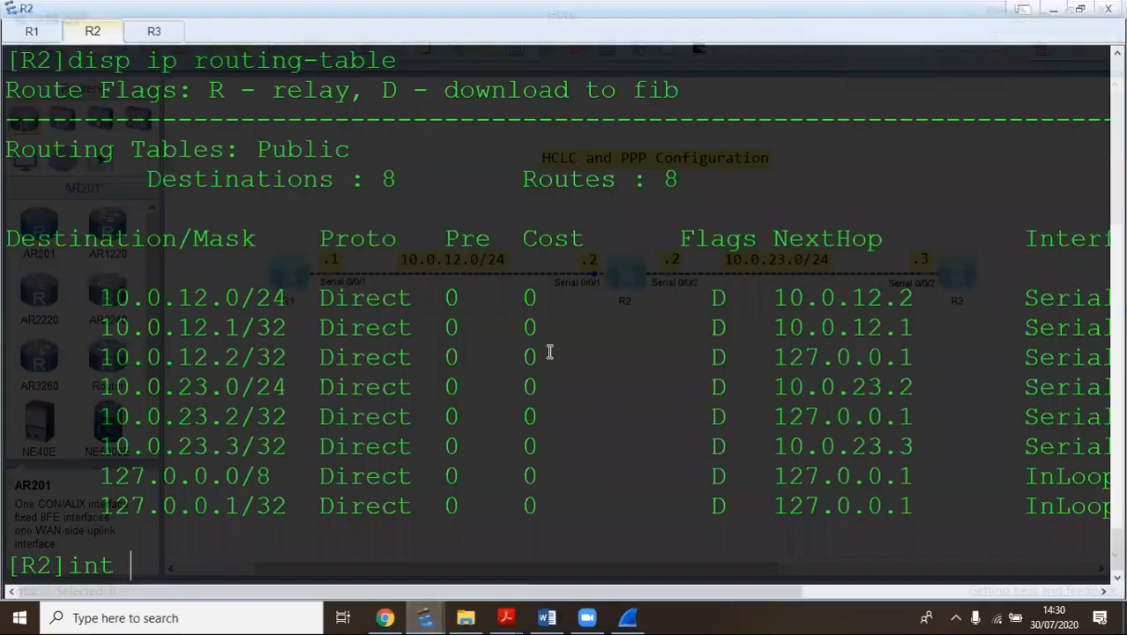
pyautogui.write('s ')
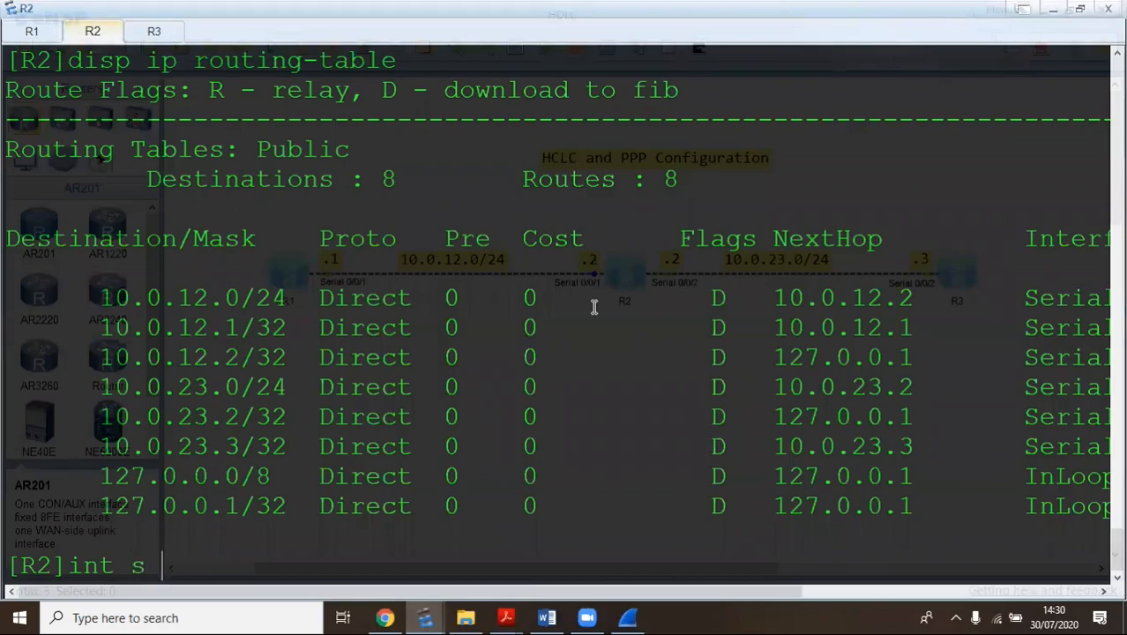
pyautogui.write('0/0/1')
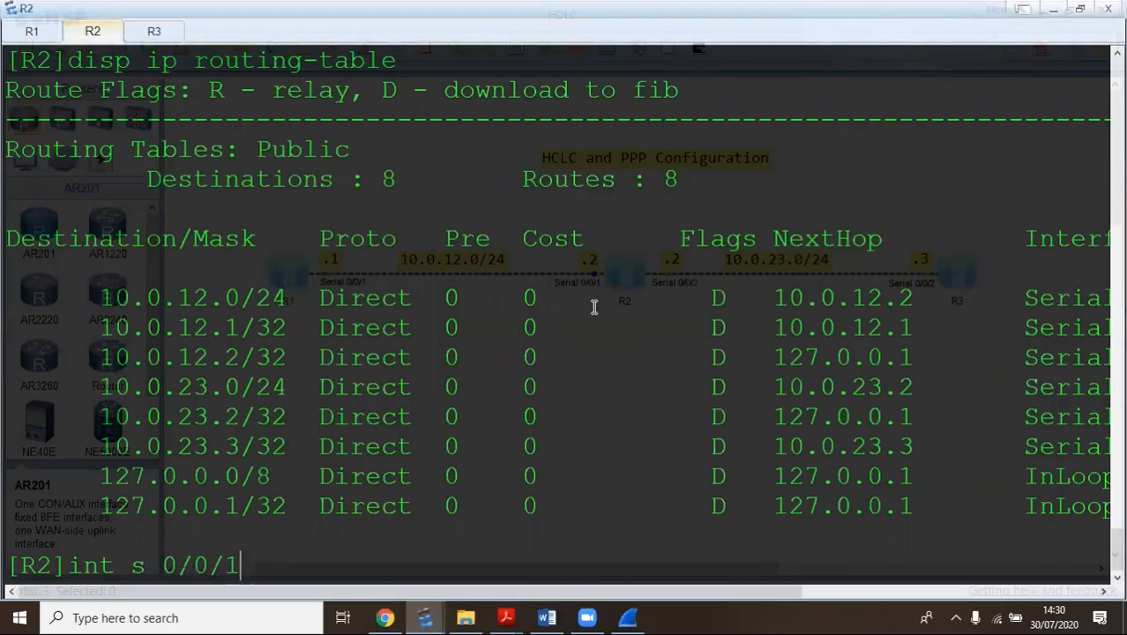
pyautogui.press('Return')
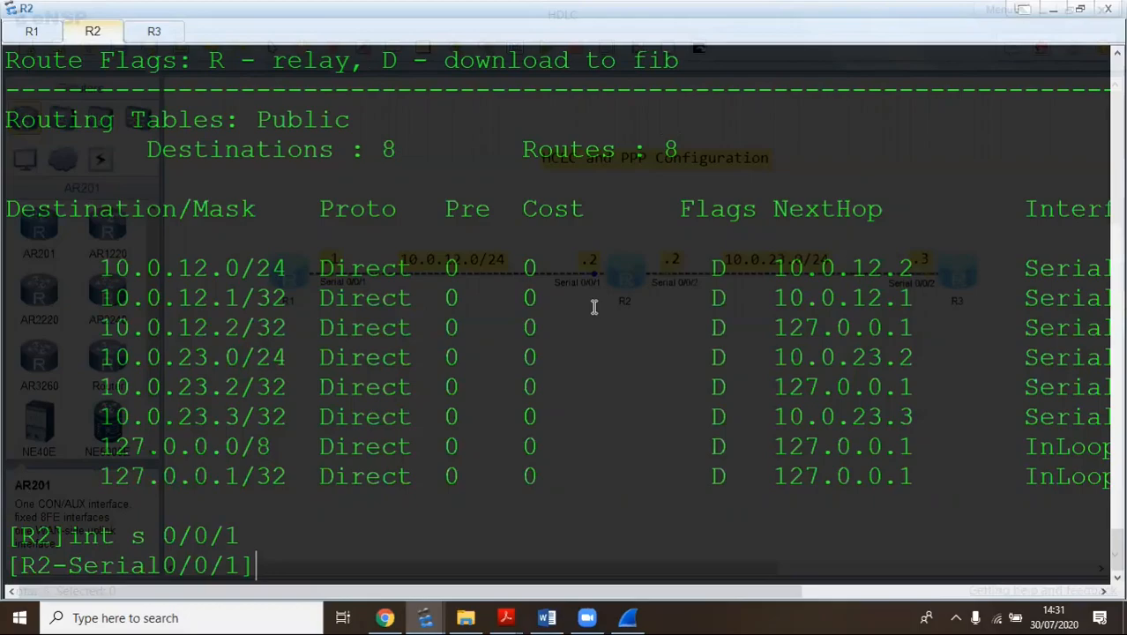
# Configure PPP PAP on Serial0/0/1 to send the local user's name with a cipher password
pyautogui.write('p')
pyautogui.press('Return')
pyautogui.write('pim')
pyautogui.press('BackSpace')
pyautogui.press('BackSpace')
pyautogui.write('p')
pyautogui.press('Tab')
pyautogui.write('pa')
pyautogui.press('Tab')
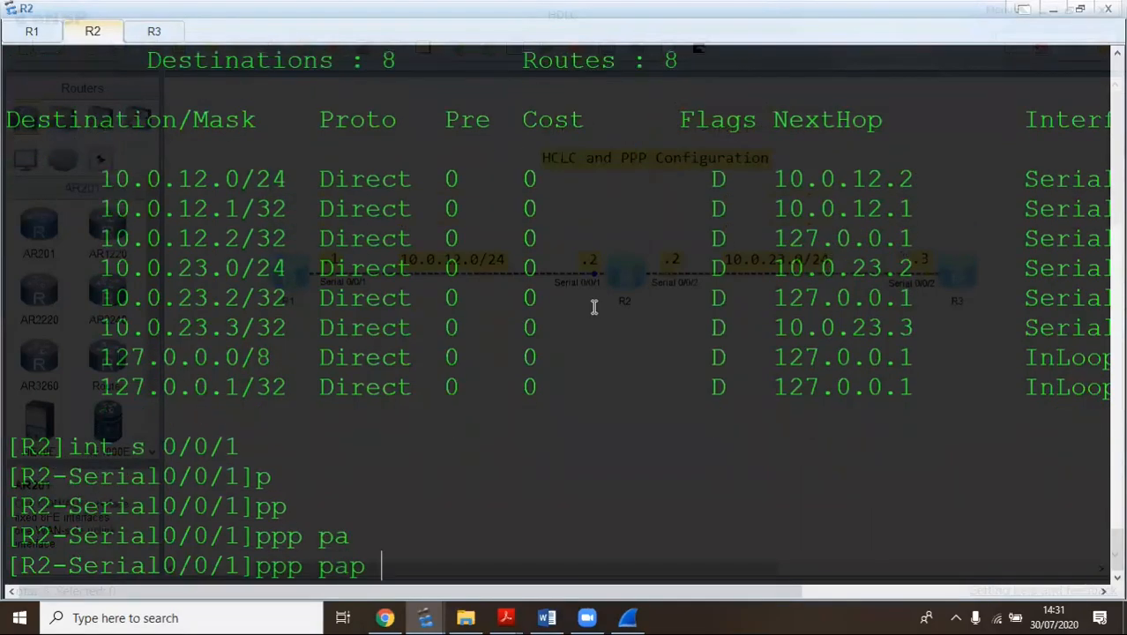
pyautogui.write('loc')
pyautogui.press('Tab')
pyautogui.write('huawei pa')
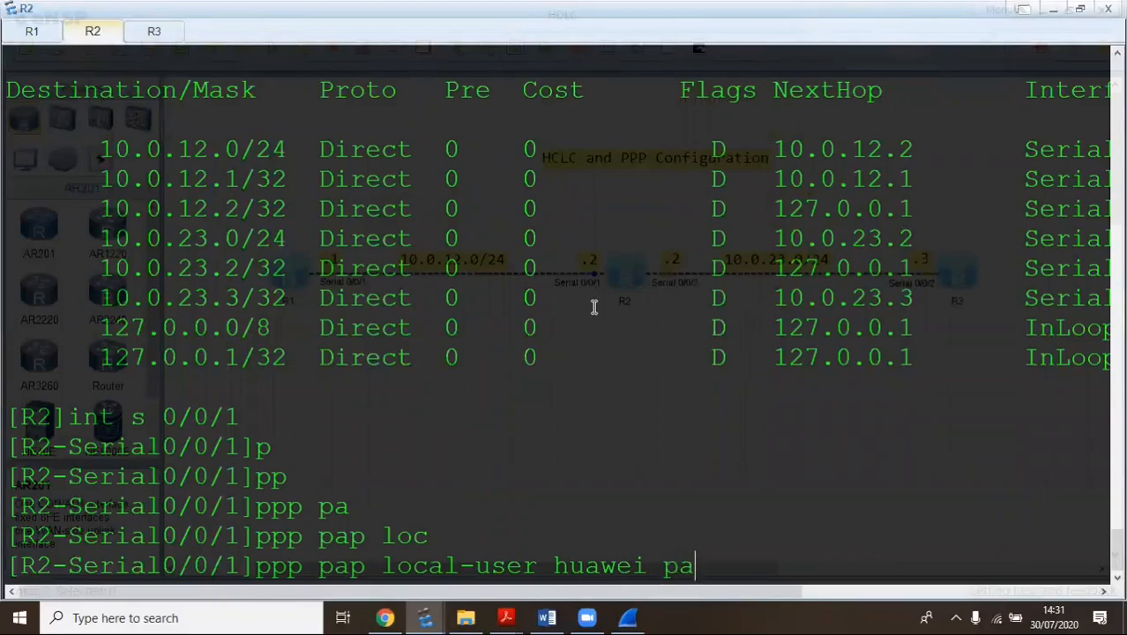
pyautogui.press('Tab')
pyautogui.write('ci')
pyautogui.press('Tab')
pyautogui.write('huawei123')
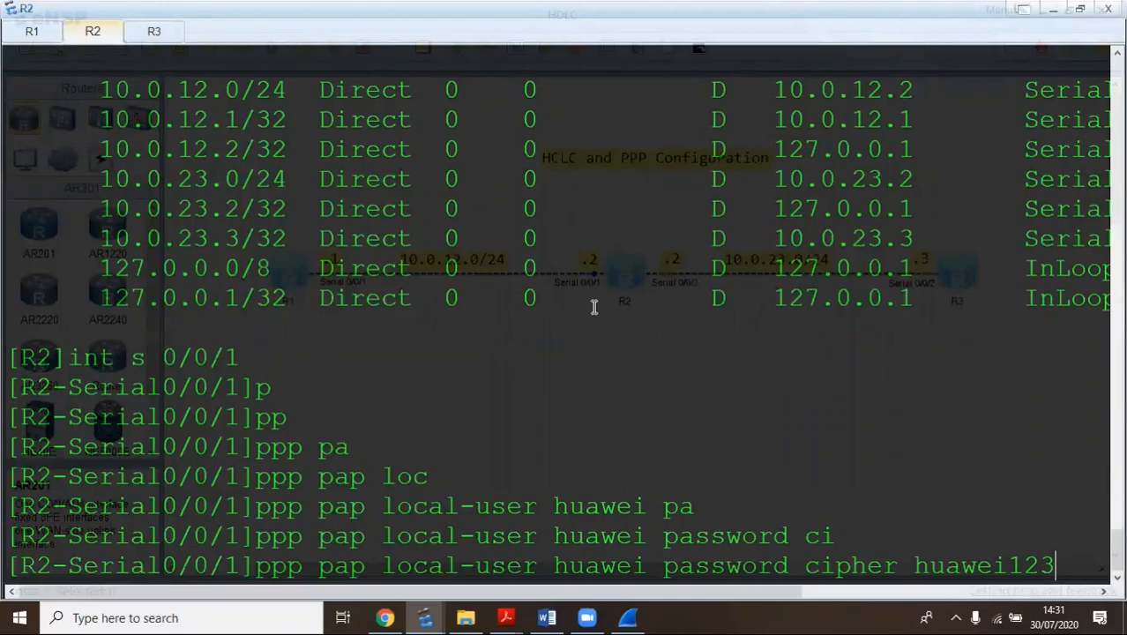
pyautogui.press('Return')
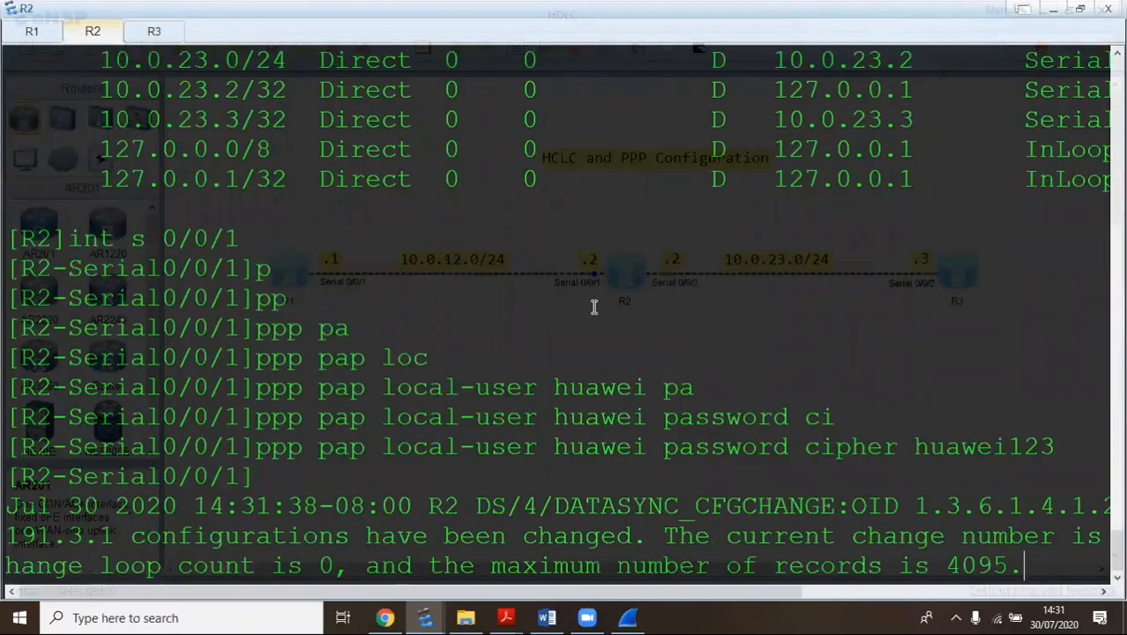
pyautogui.press('Return')
pyautogui.press('Return')
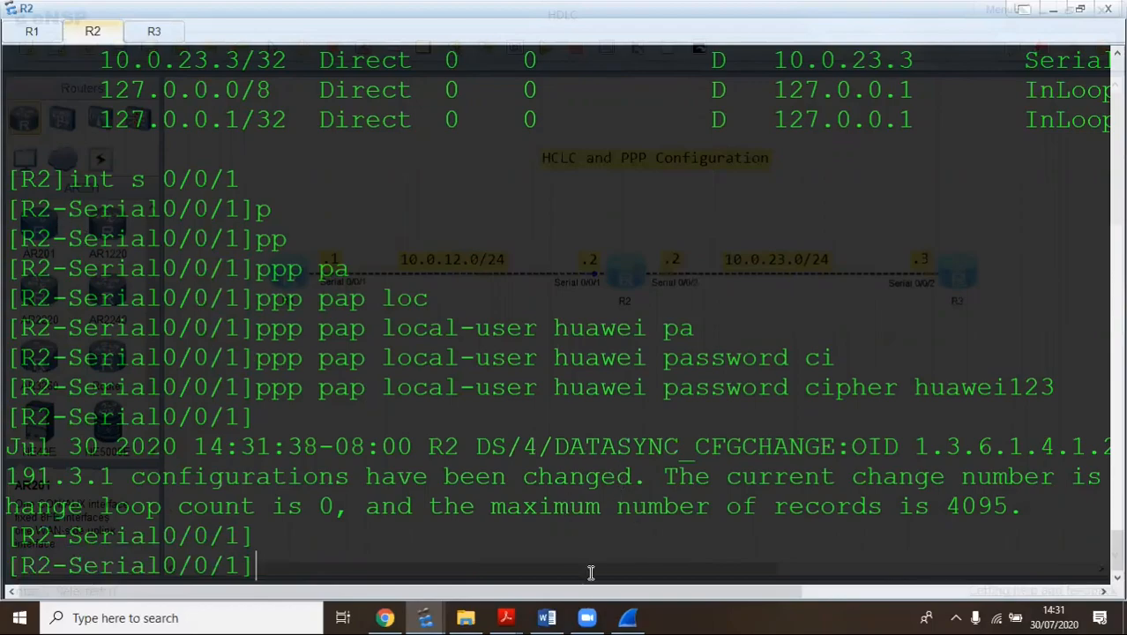
# Bring Wireshark forward and scroll to the latest LCP Echo Request/Reply packets (219 captured)
pyautogui.click(627, 617)
pyautogui.scroll(-20, 472, 276)
pyautogui.scroll(-13, 663, 249)
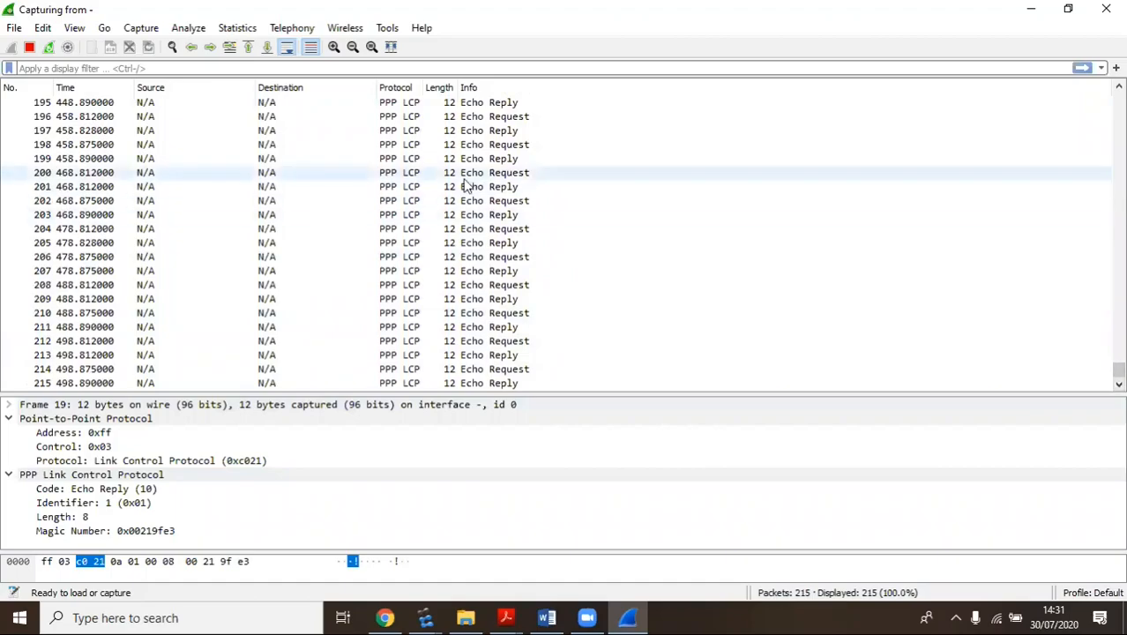
pyautogui.scroll(3, 466, 185)
pyautogui.scroll(1, 466, 184)
pyautogui.scroll(-6, 466, 185)
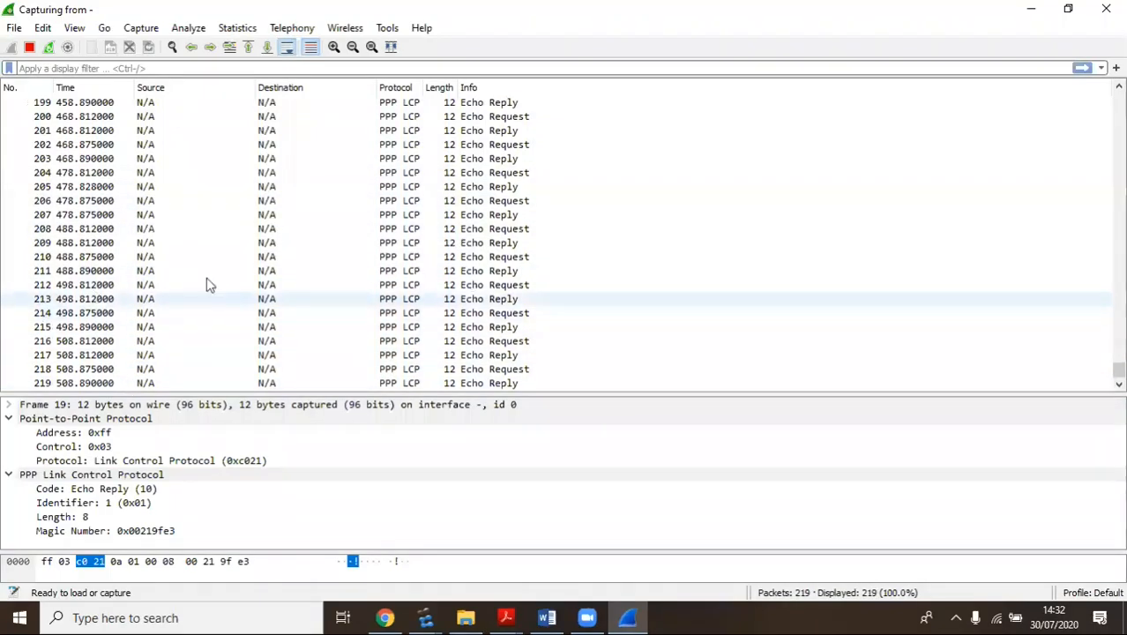
pyautogui.click(427, 615)
pyautogui.moveTo(507, 615)
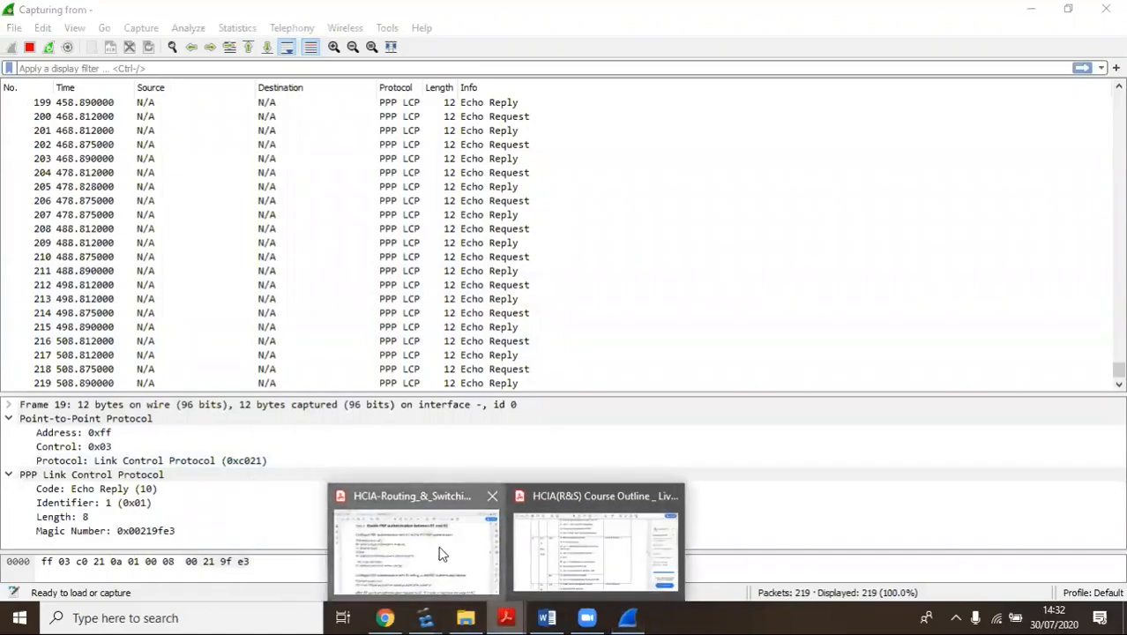
pyautogui.click(440, 550)
pyautogui.scroll(3, 388, 388)
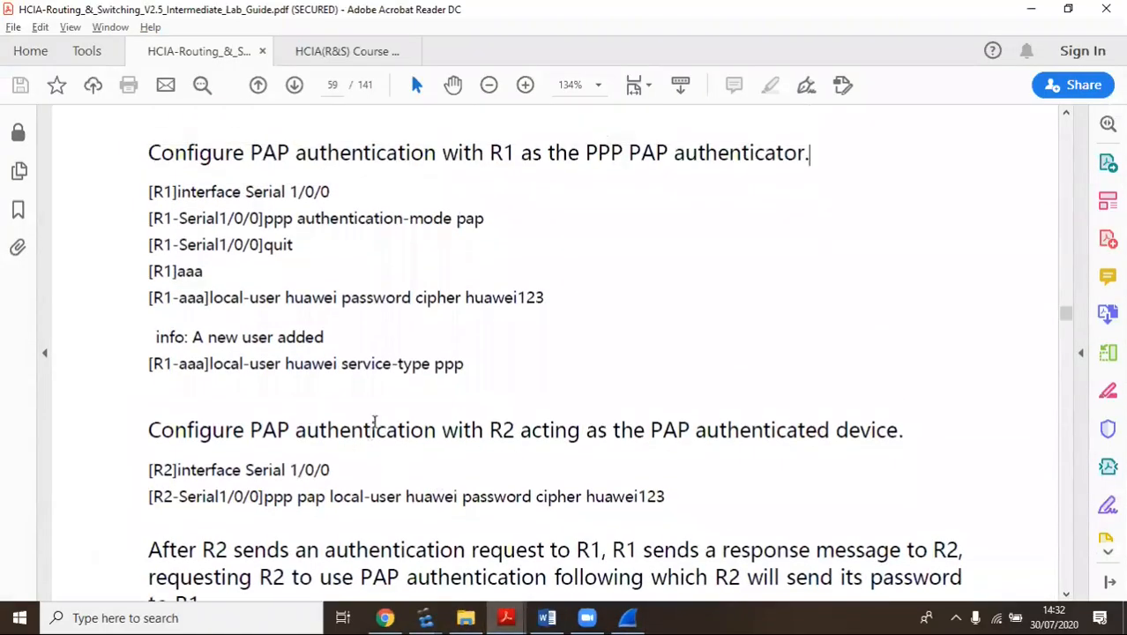
pyautogui.scroll(-7, 318, 300)
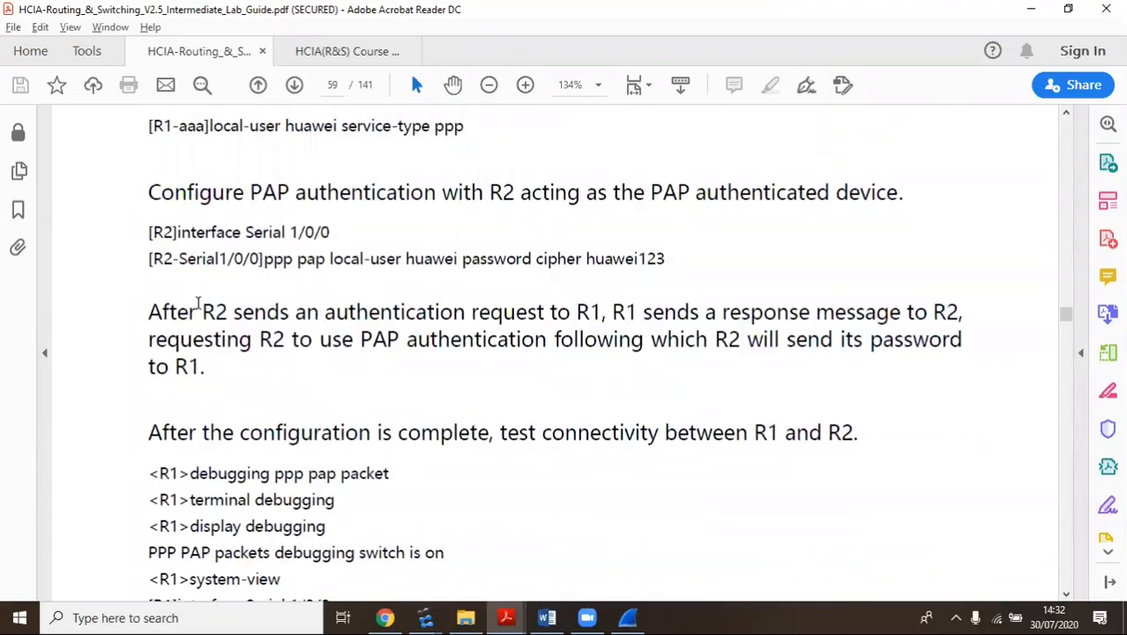
pyautogui.scroll(1, 265, 307)
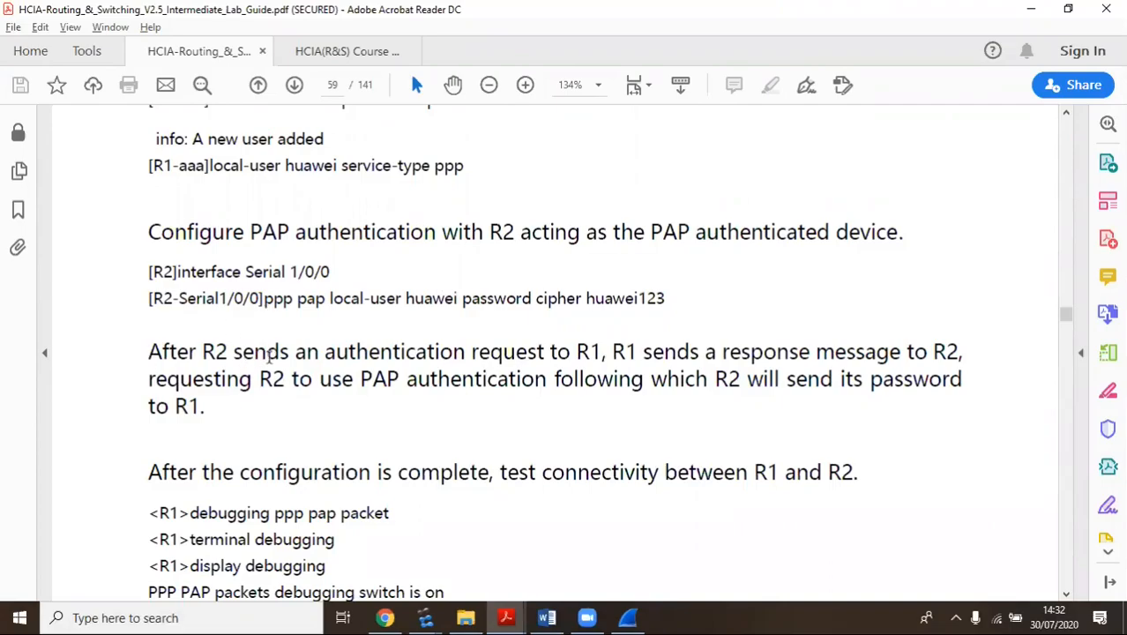
pyautogui.moveTo(264, 298); pyautogui.dragTo(688, 294)
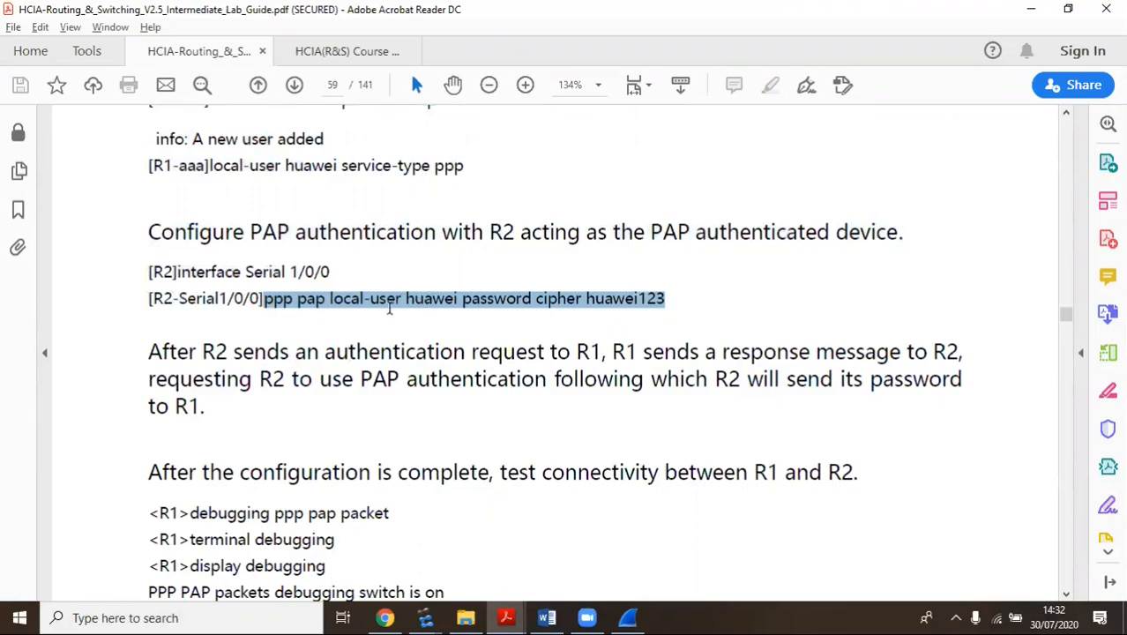
pyautogui.scroll(-3, 295, 357)
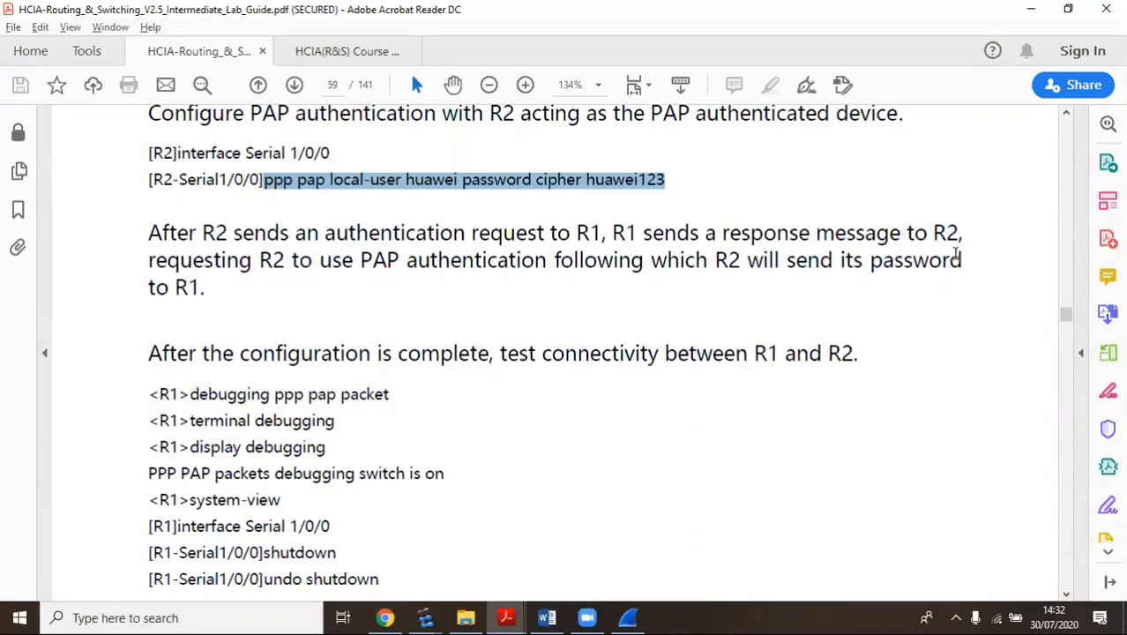
pyautogui.scroll(-2, 432, 335)
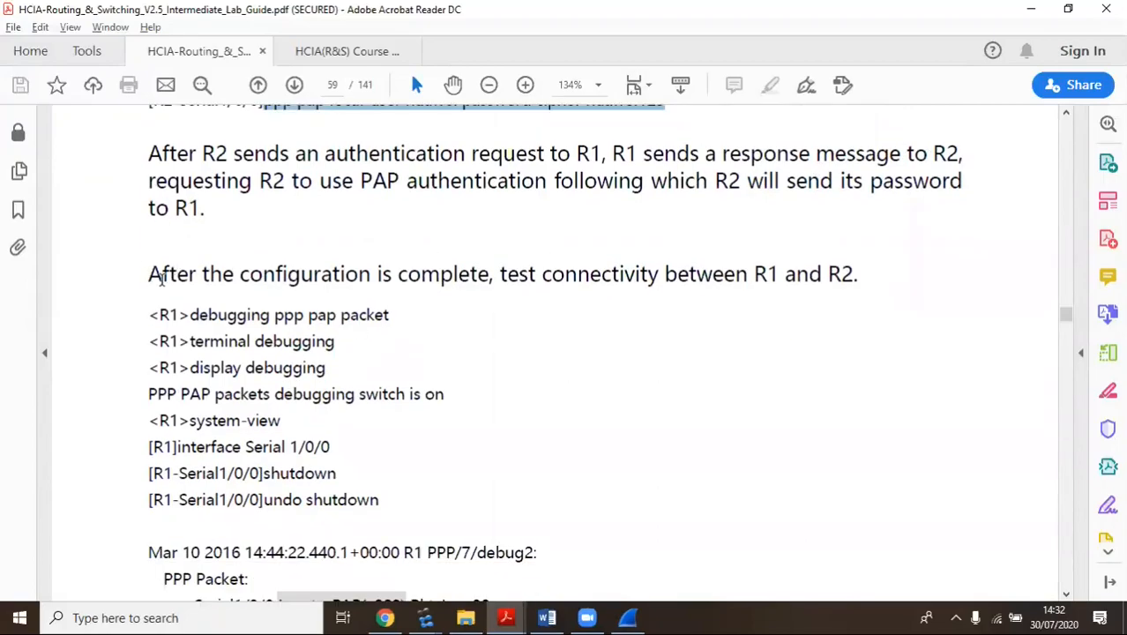
pyautogui.click(386, 274)
pyautogui.moveTo(148, 275); pyautogui.dragTo(858, 275)
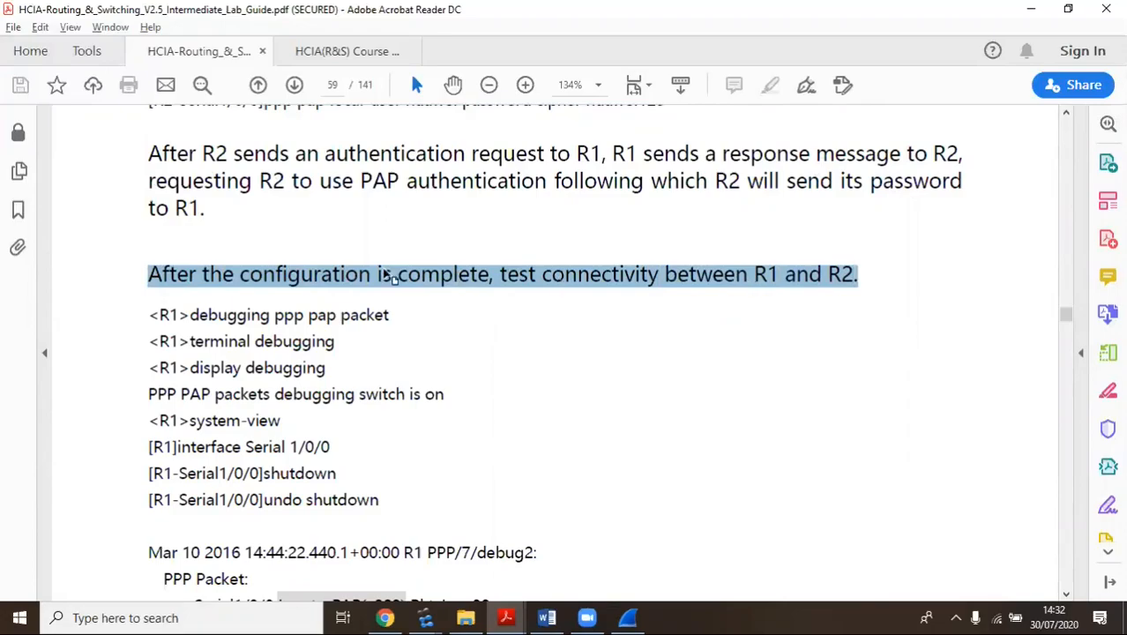
pyautogui.scroll(-2, 280, 314)
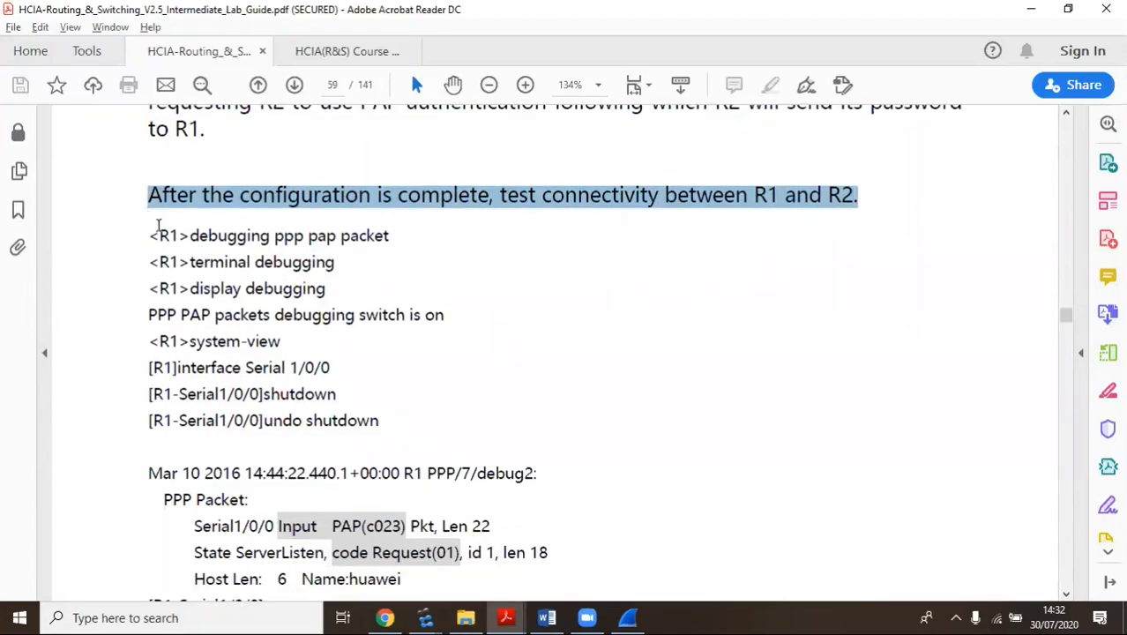
pyautogui.click(185, 236)
pyautogui.moveTo(185, 237); pyautogui.dragTo(371, 251)
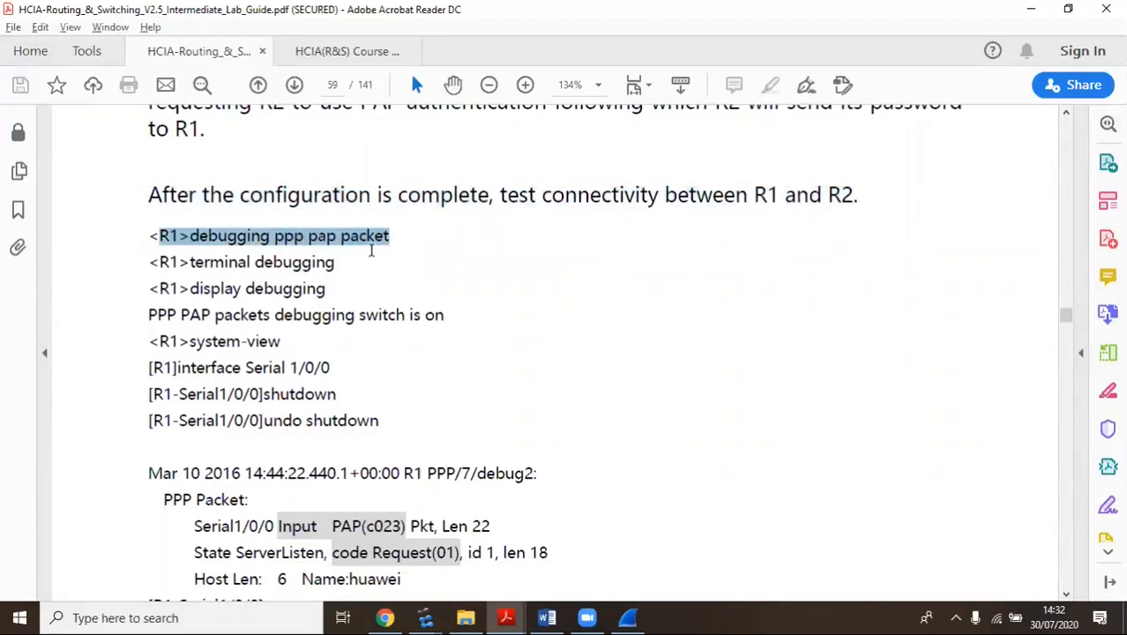
pyautogui.click(255, 245)
pyautogui.moveTo(196, 236); pyautogui.dragTo(257, 230)
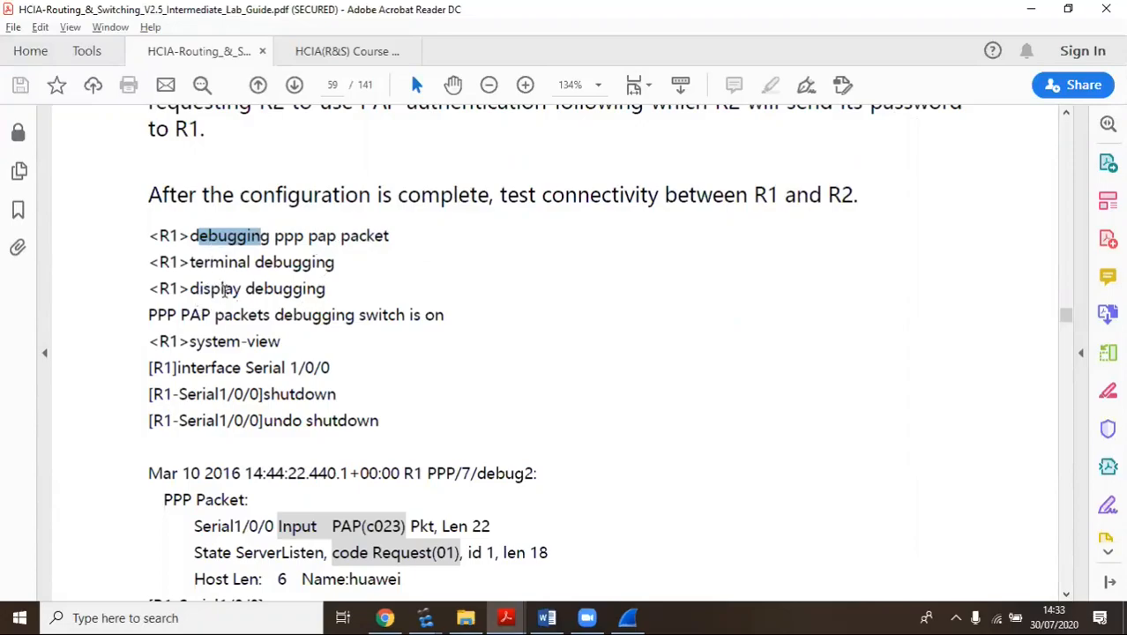
pyautogui.scroll(-3, 350, 340)
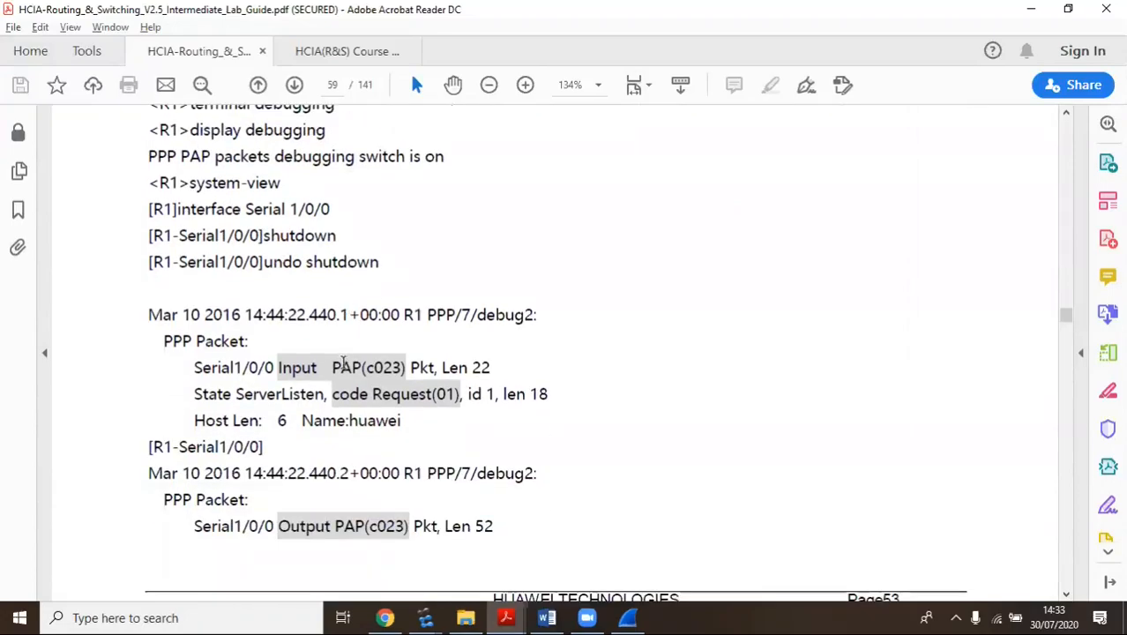
pyautogui.scroll(1, 273, 231)
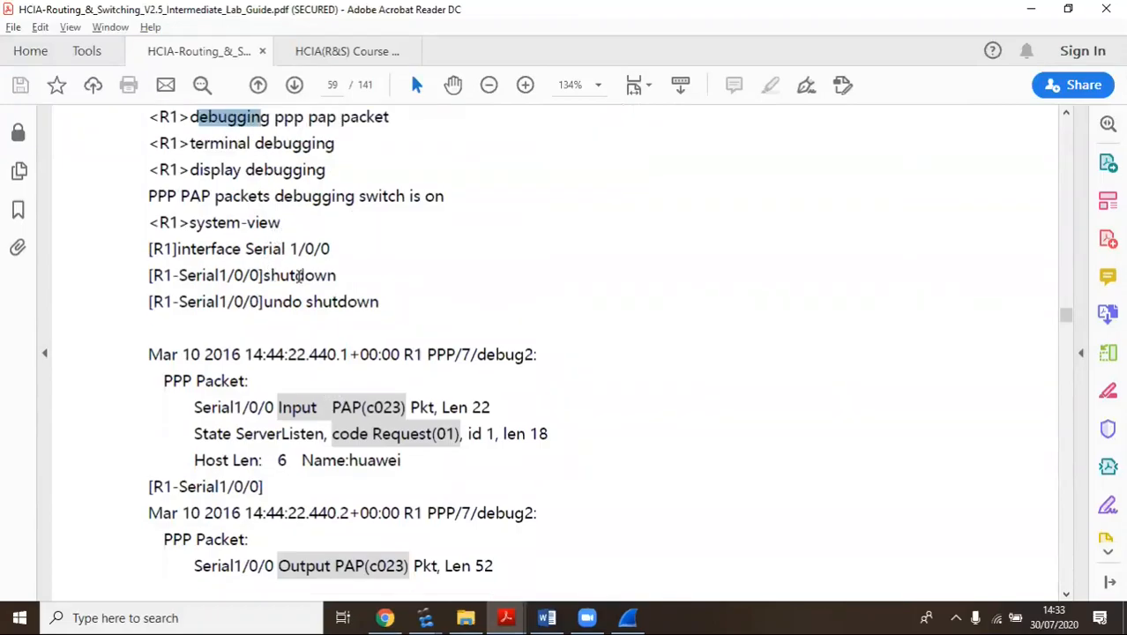
pyautogui.scroll(1, 194, 263)
pyautogui.moveTo(336, 315); pyautogui.dragTo(267, 313)
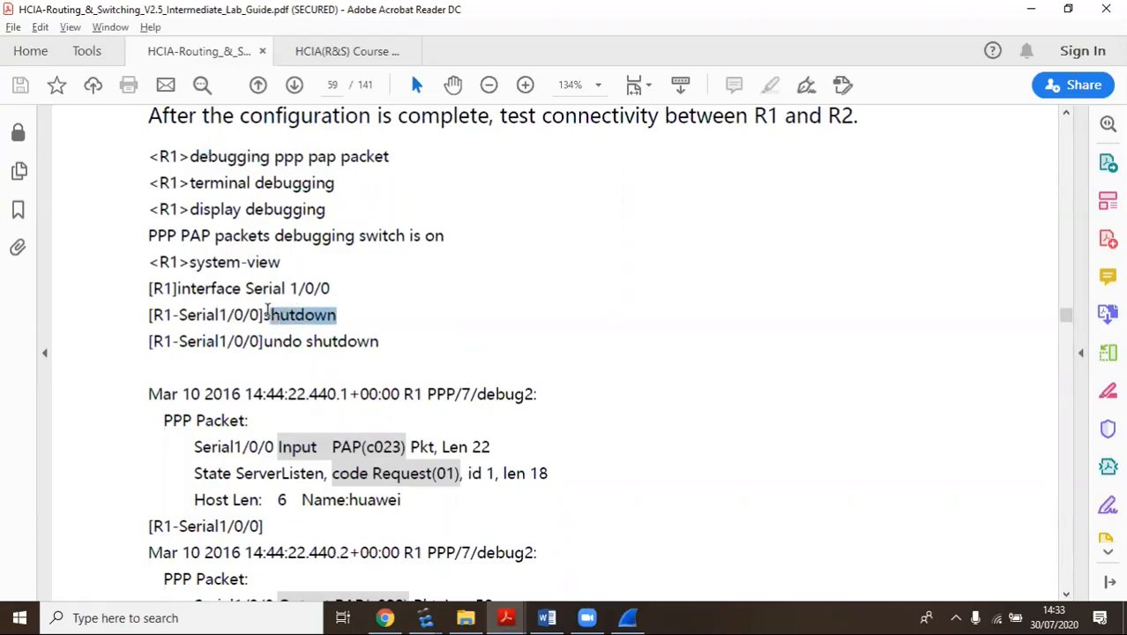
pyautogui.moveTo(390, 340); pyautogui.dragTo(264, 342)
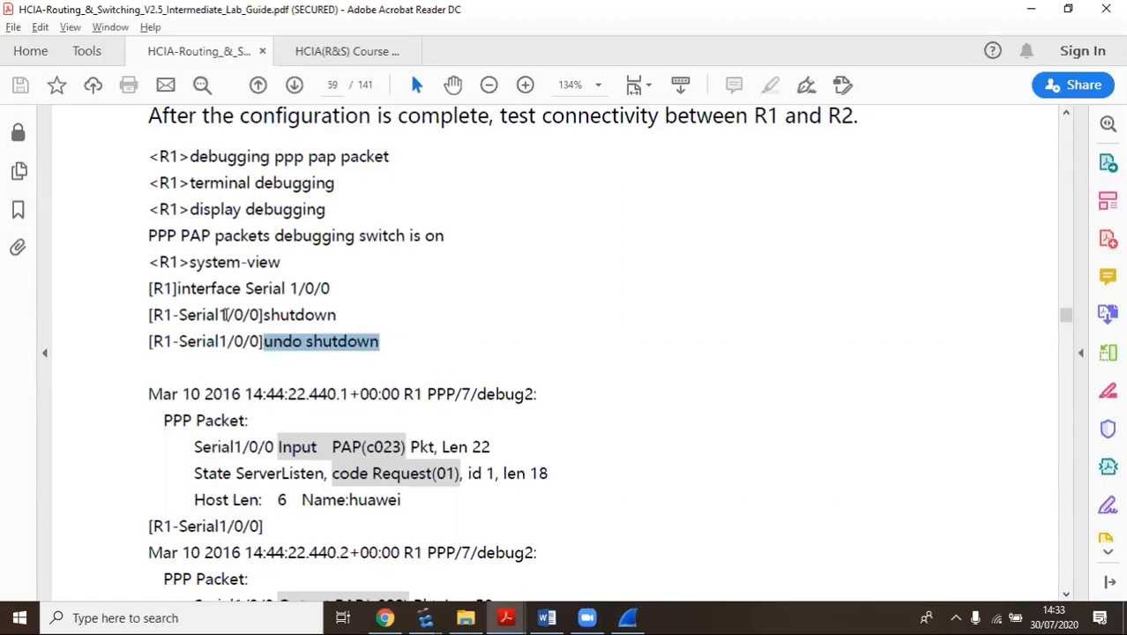
pyautogui.moveTo(326, 209); pyautogui.dragTo(225, 181)
pyautogui.click(211, 162)
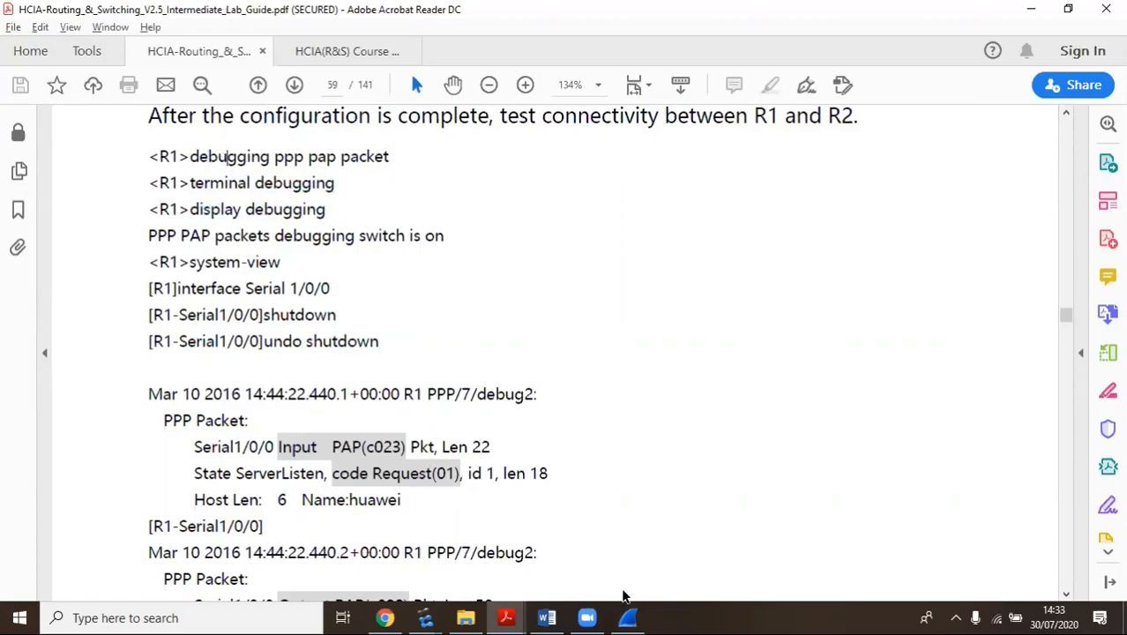
pyautogui.click(627, 617)
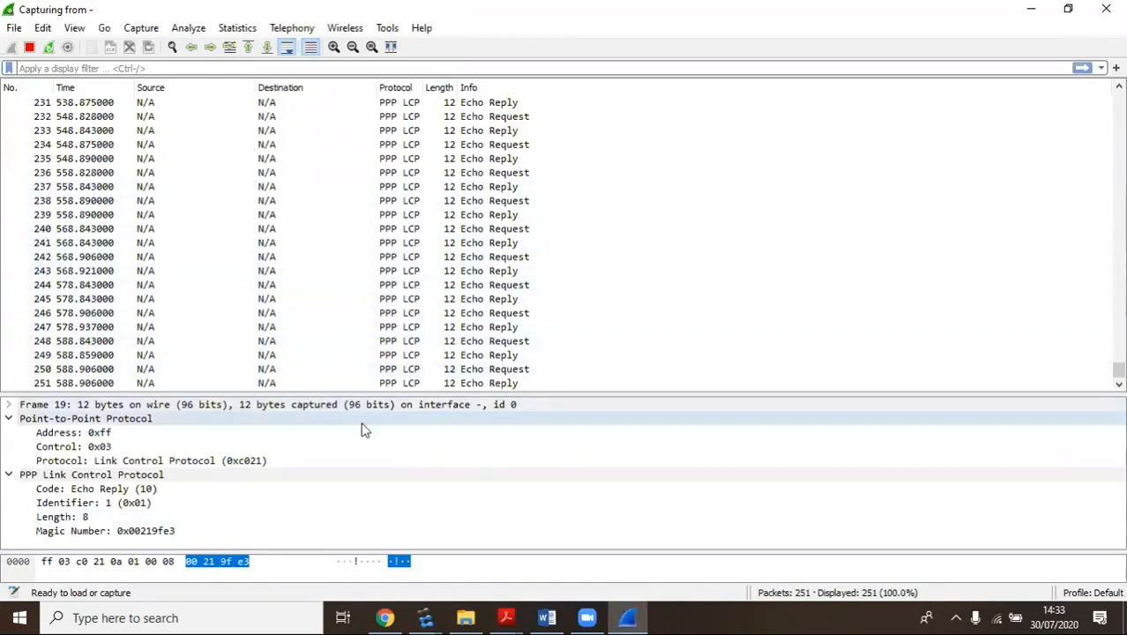
# On R1's console, quit the AAA view back to system view
pyautogui.click(425, 618)
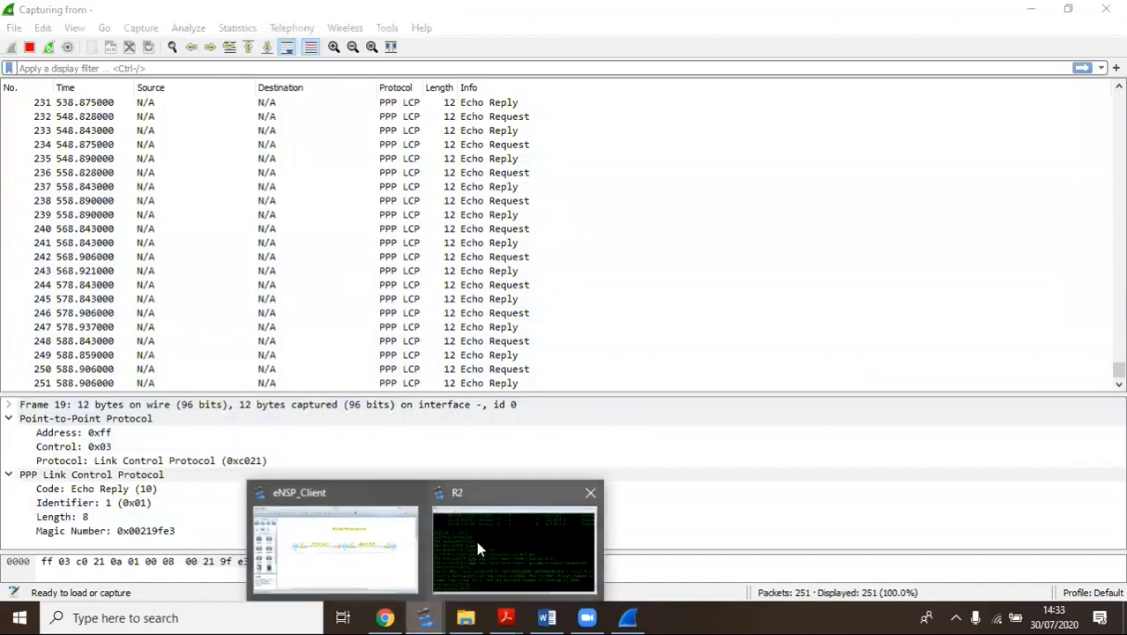
pyautogui.click(476, 549)
pyautogui.click(31, 31)
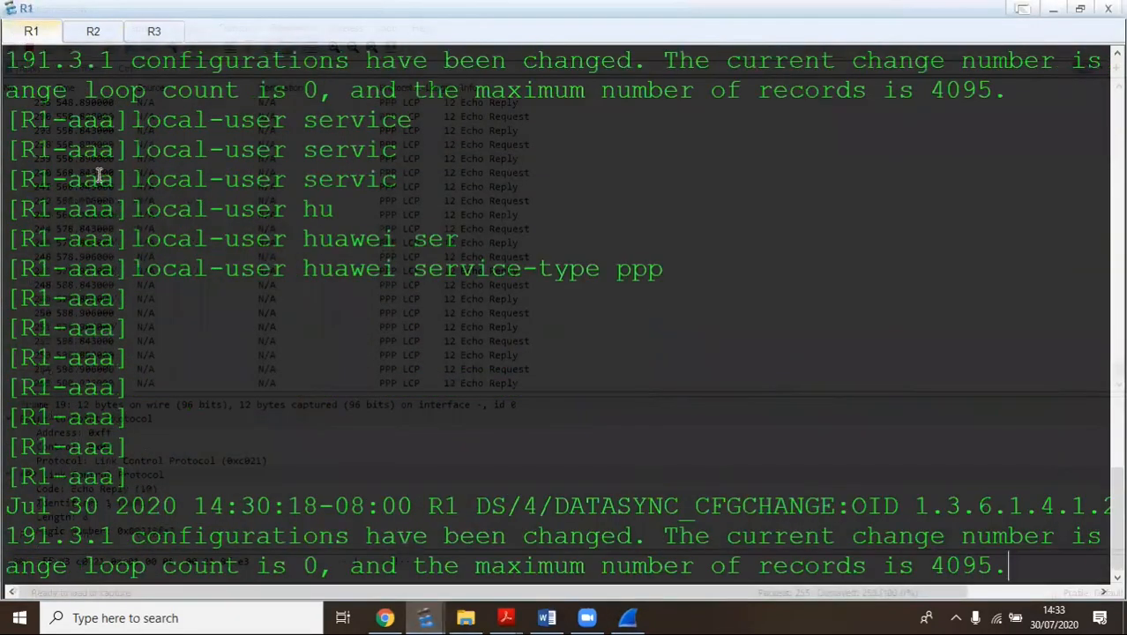
pyautogui.press('Return')
pyautogui.press('Return')
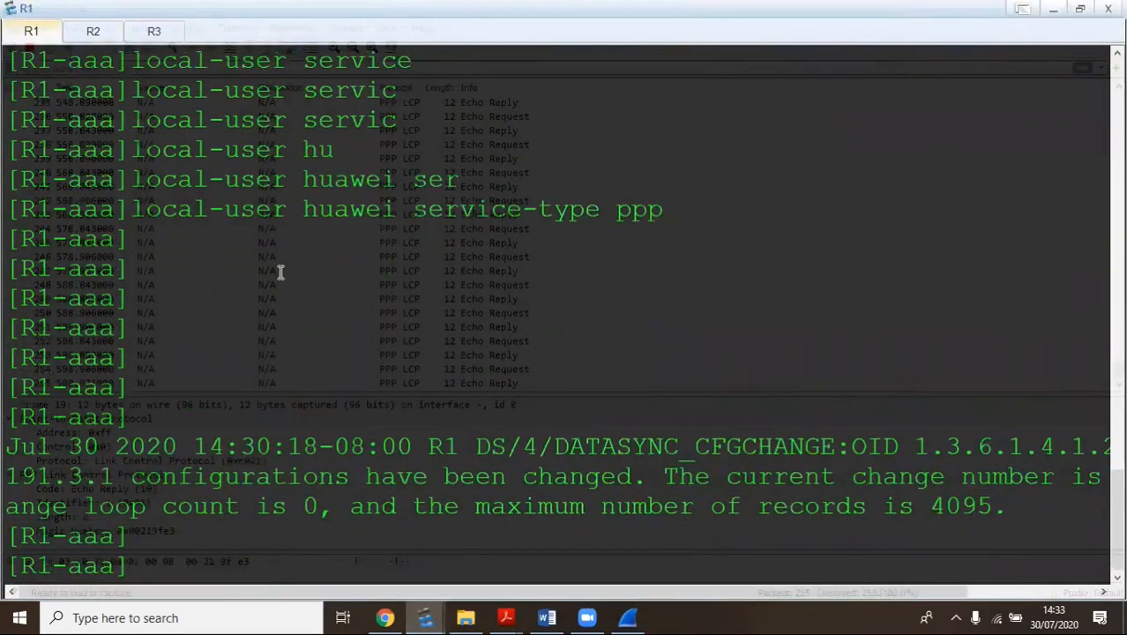
pyautogui.write('q')
pyautogui.press('Return')
# Shut down and re-enable R1's Serial0/0/1 so PPP renegotiates with PAP
pyautogui.write('ins')
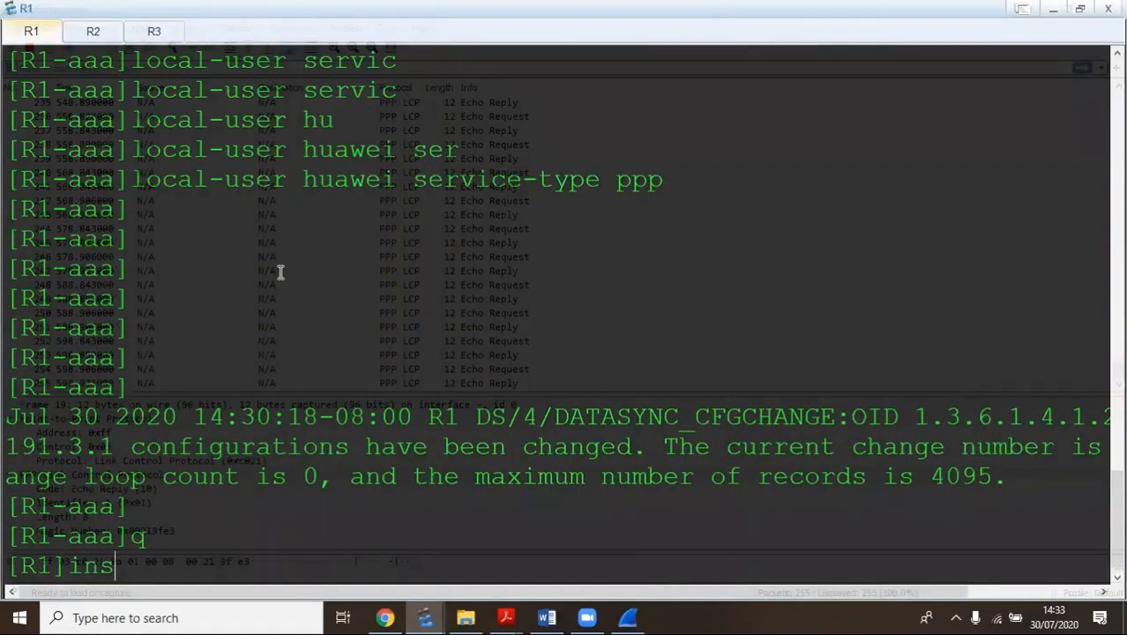
pyautogui.write('t s 0/1')
pyautogui.write('0')
pyautogui.write('0/1')
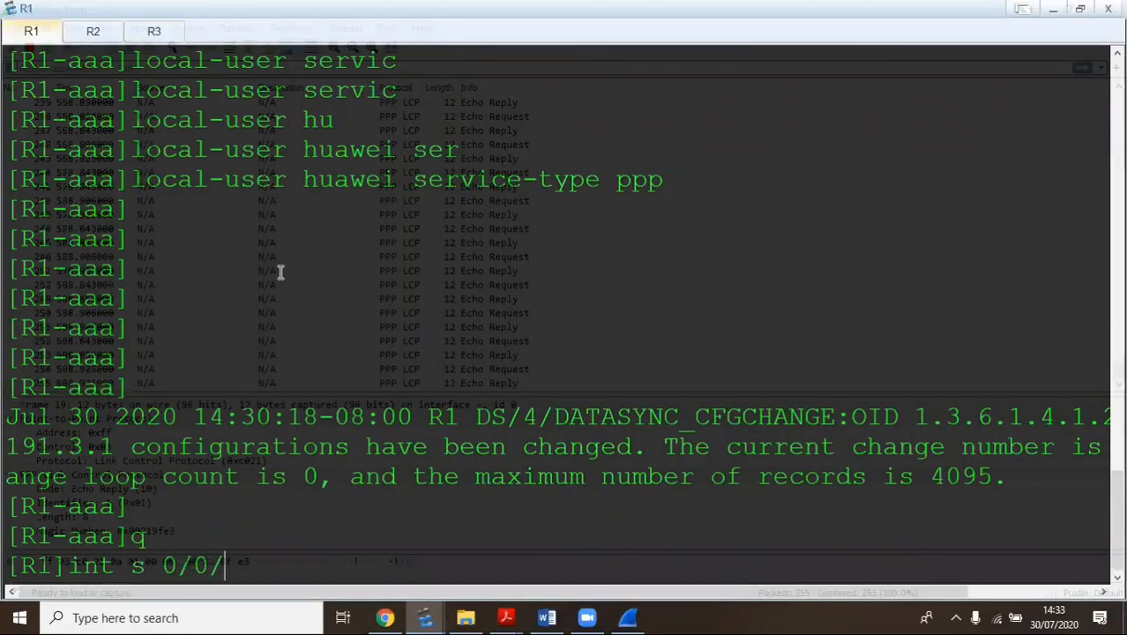
pyautogui.press('Return')
pyautogui.write('shu')
pyautogui.press('Return')
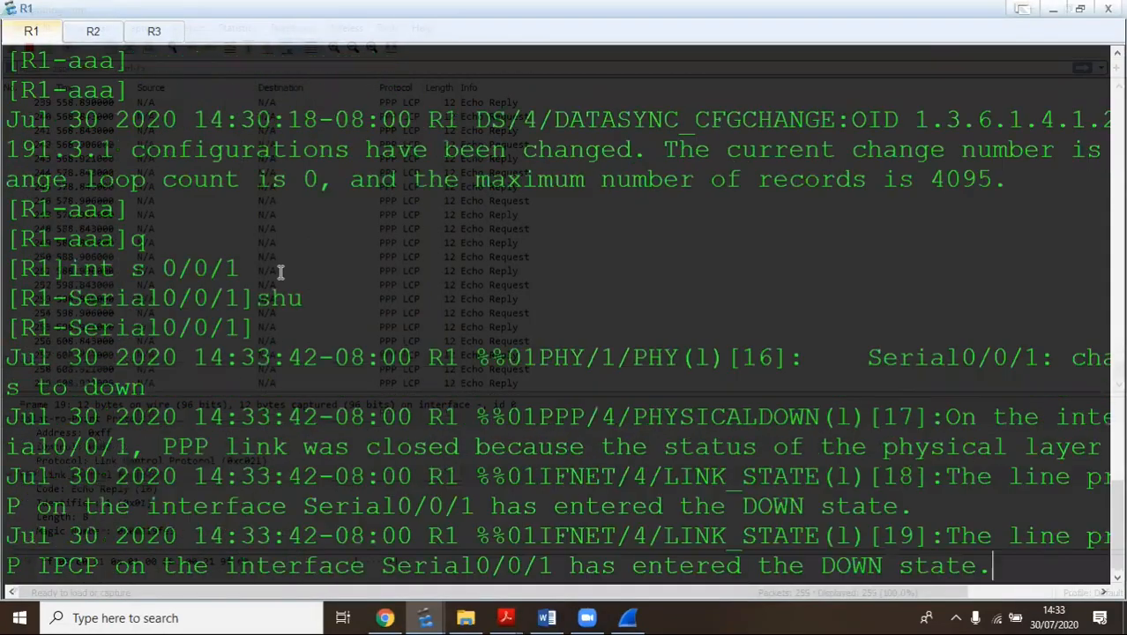
pyautogui.press('Return')
pyautogui.press('Return')
pyautogui.press('Return')
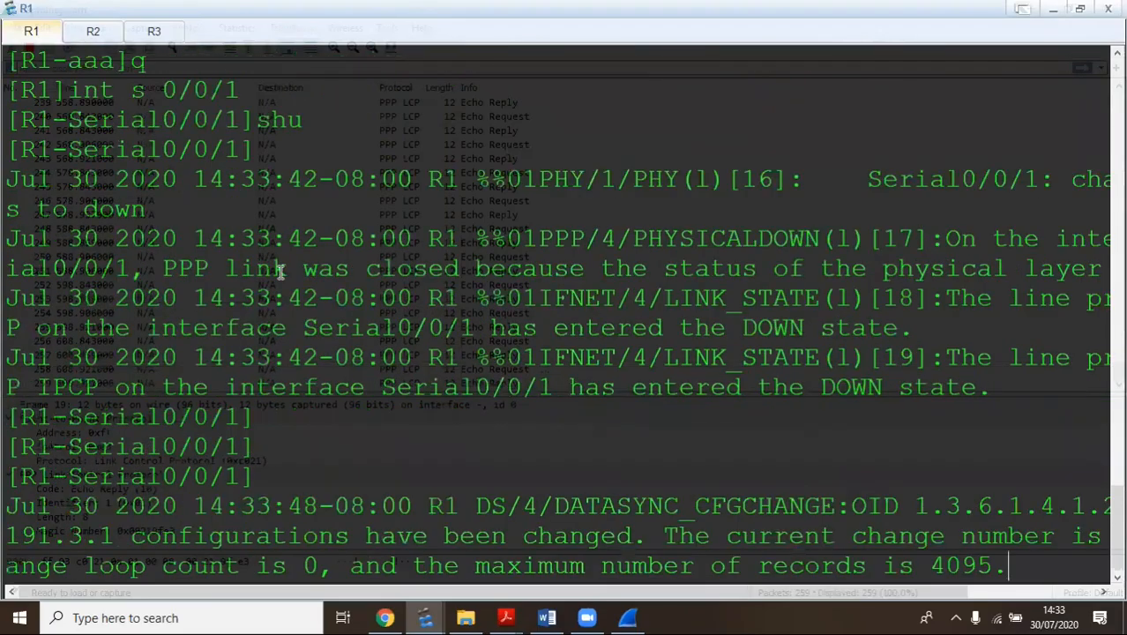
pyautogui.press('Return')
pyautogui.press('Return')
pyautogui.press('Return')
pyautogui.write('undo shut')
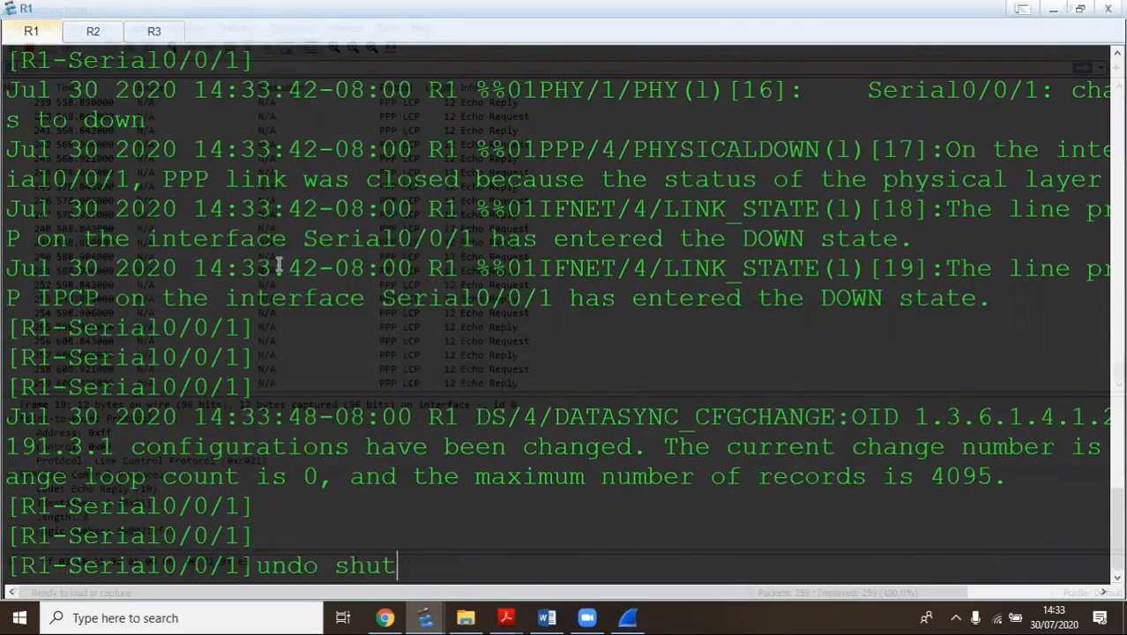
pyautogui.press('Return')
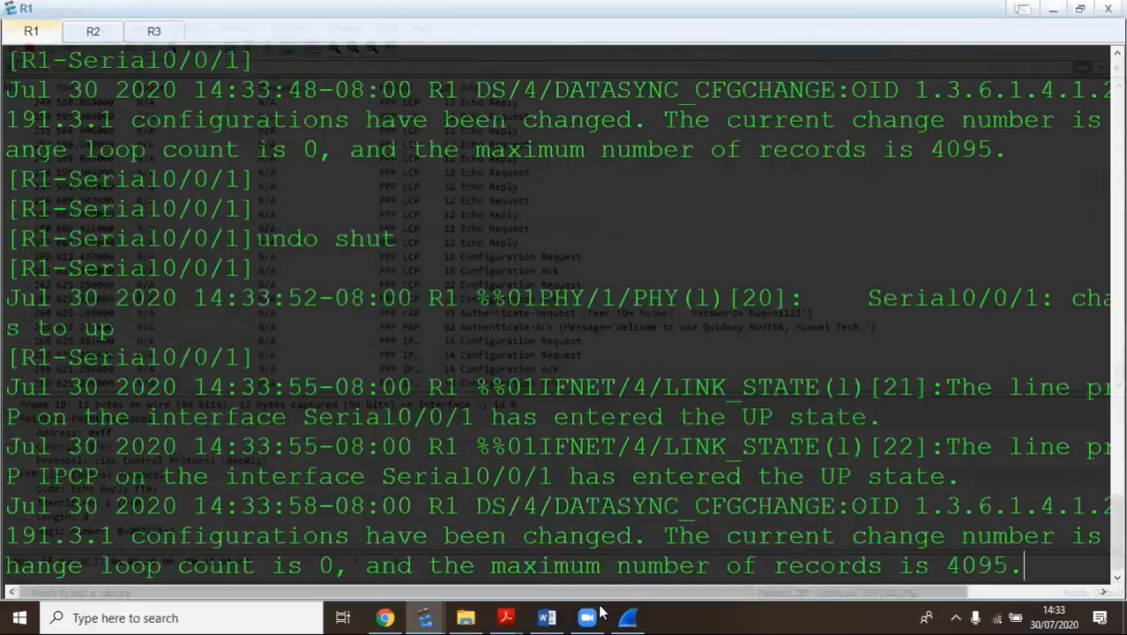
pyautogui.click(627, 617)
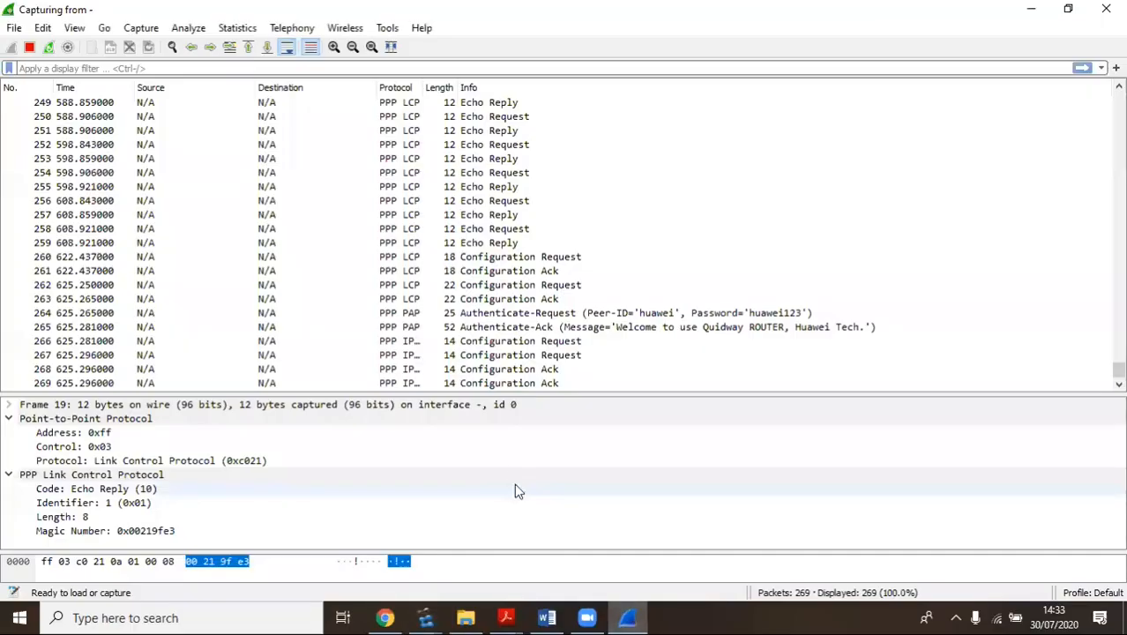
# Inspect PAP Authenticate-Request frame 264 and Authenticate-Ack frame 265, expanding frame 264's Frame details
pyautogui.click(506, 314)
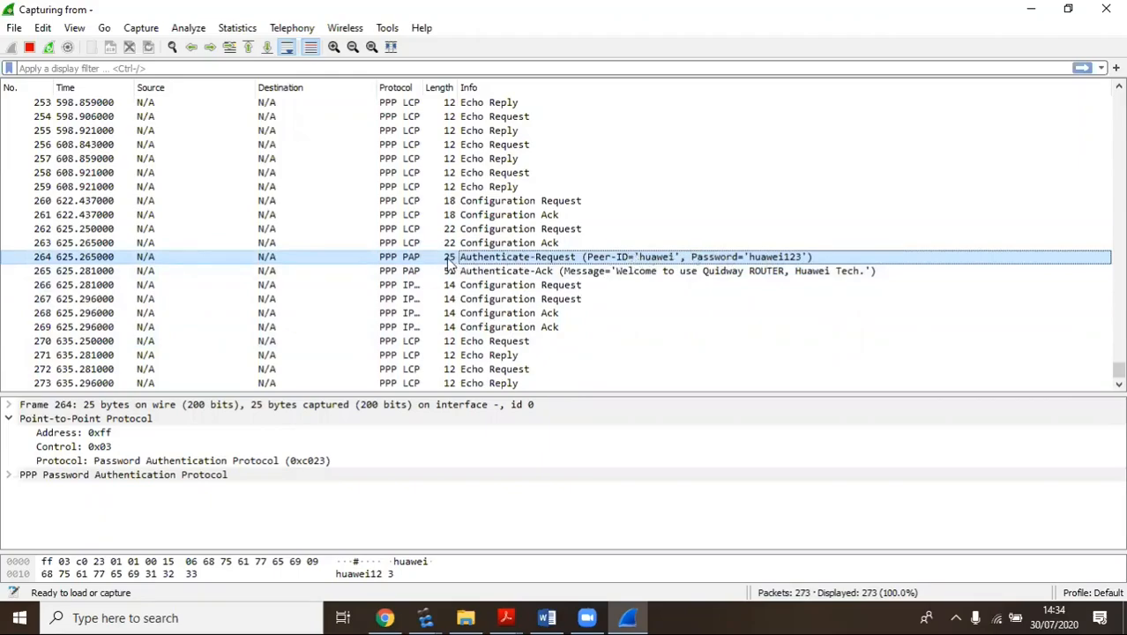
pyautogui.click(532, 274)
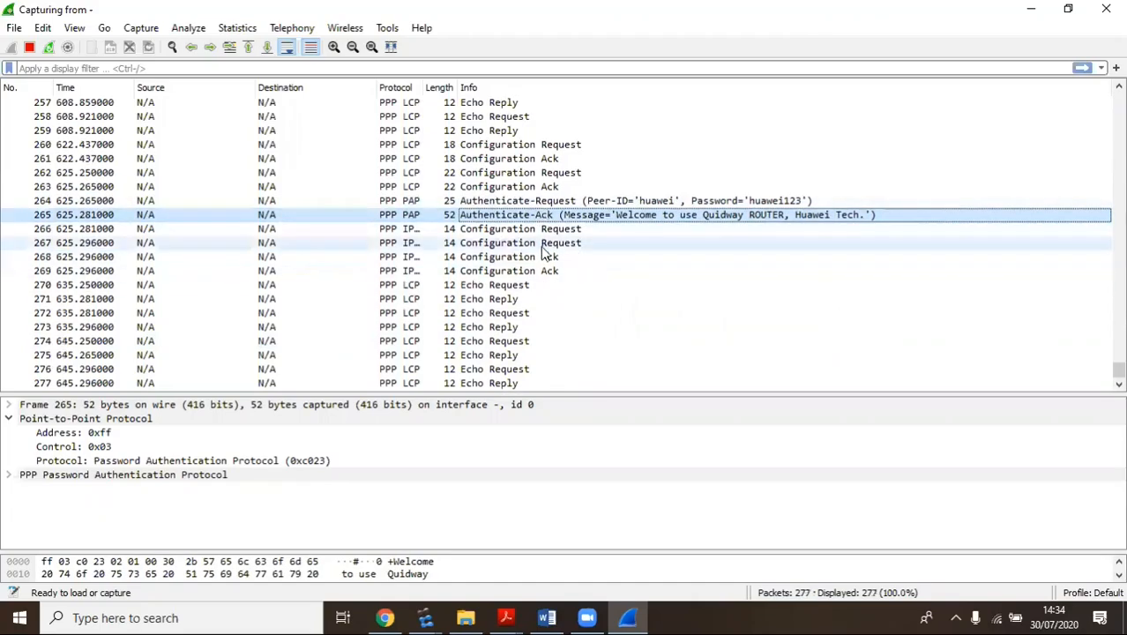
pyautogui.click(525, 202)
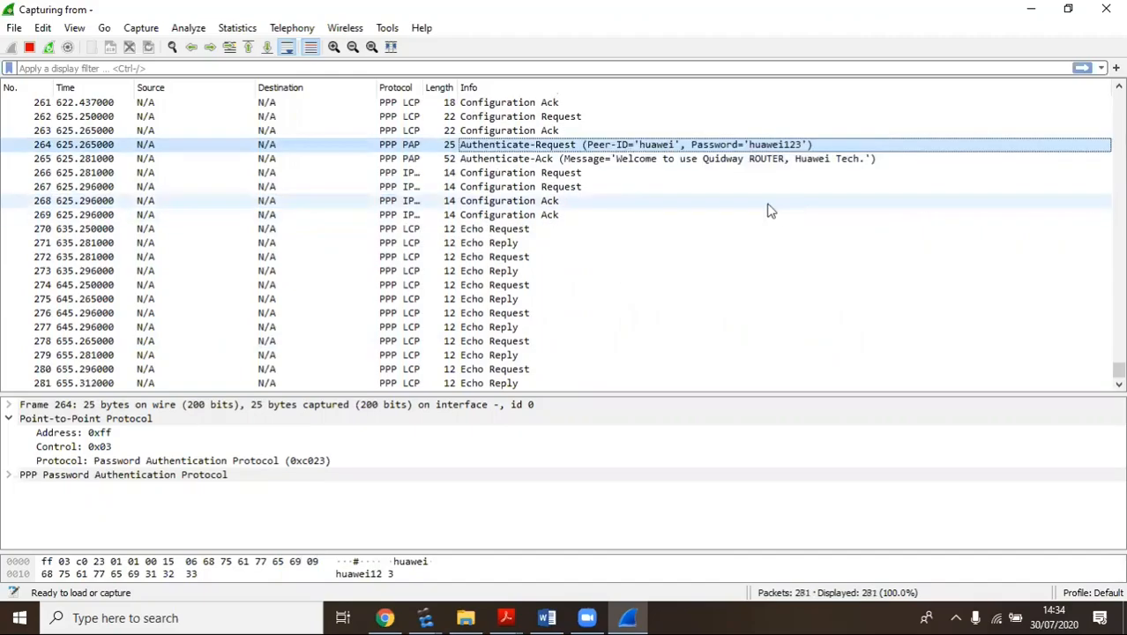
pyautogui.scroll(2, 743, 194)
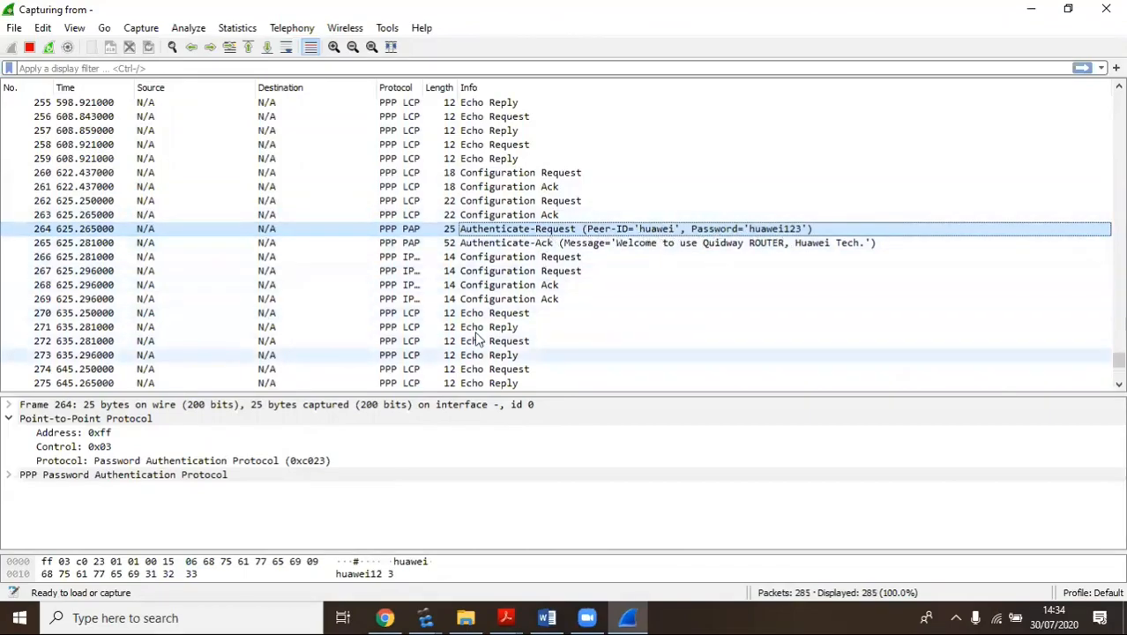
pyautogui.scroll(1, 581, 245)
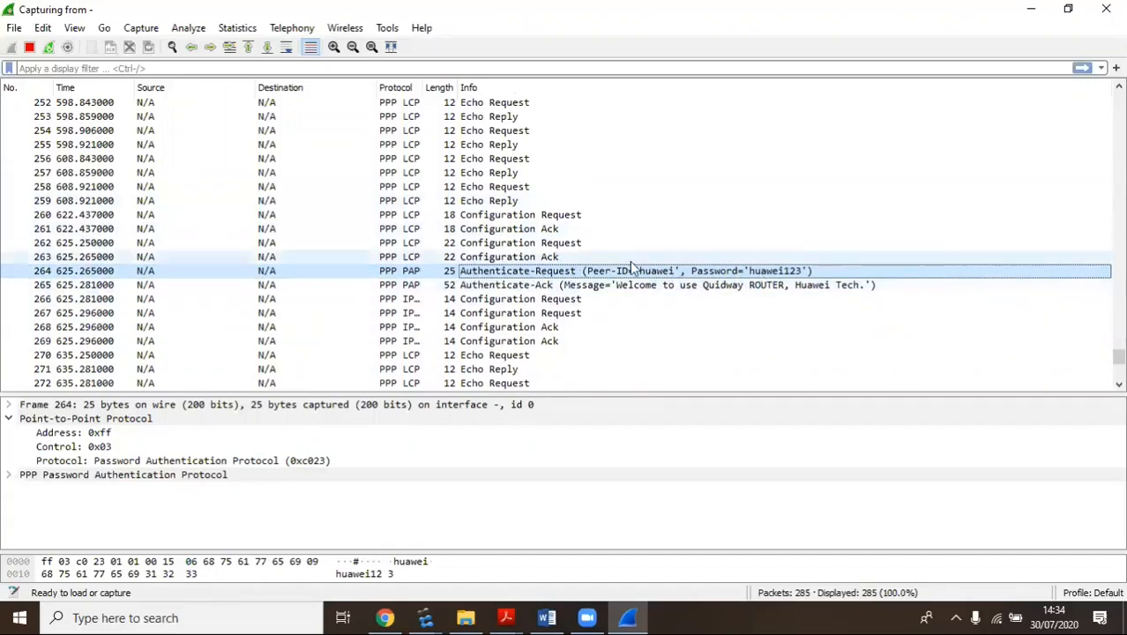
pyautogui.click(485, 286)
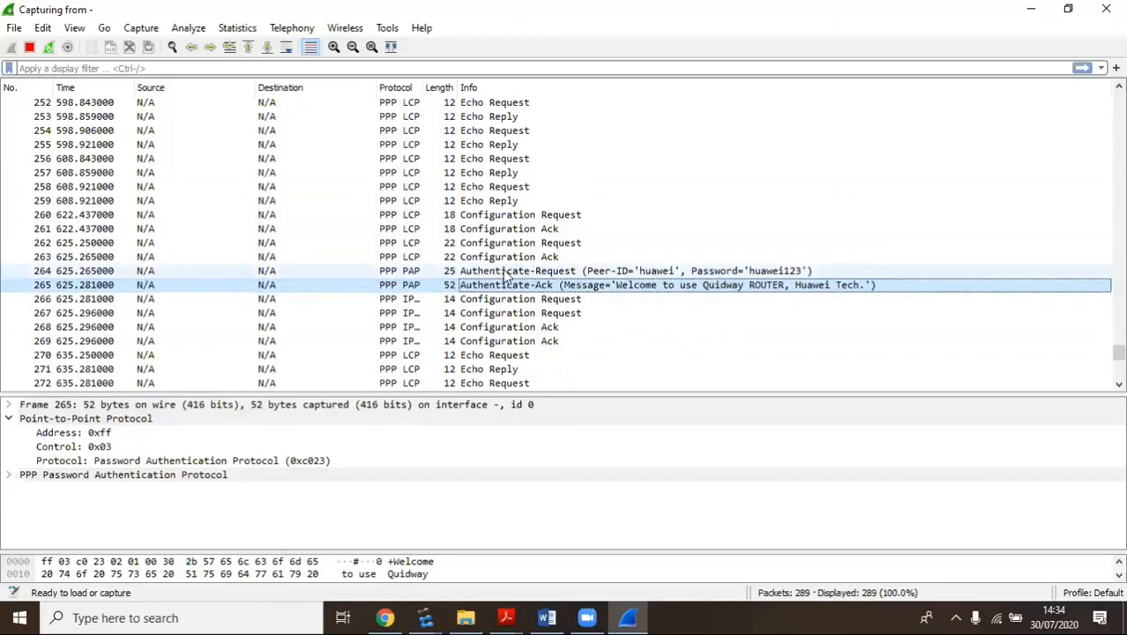
pyautogui.click(505, 273)
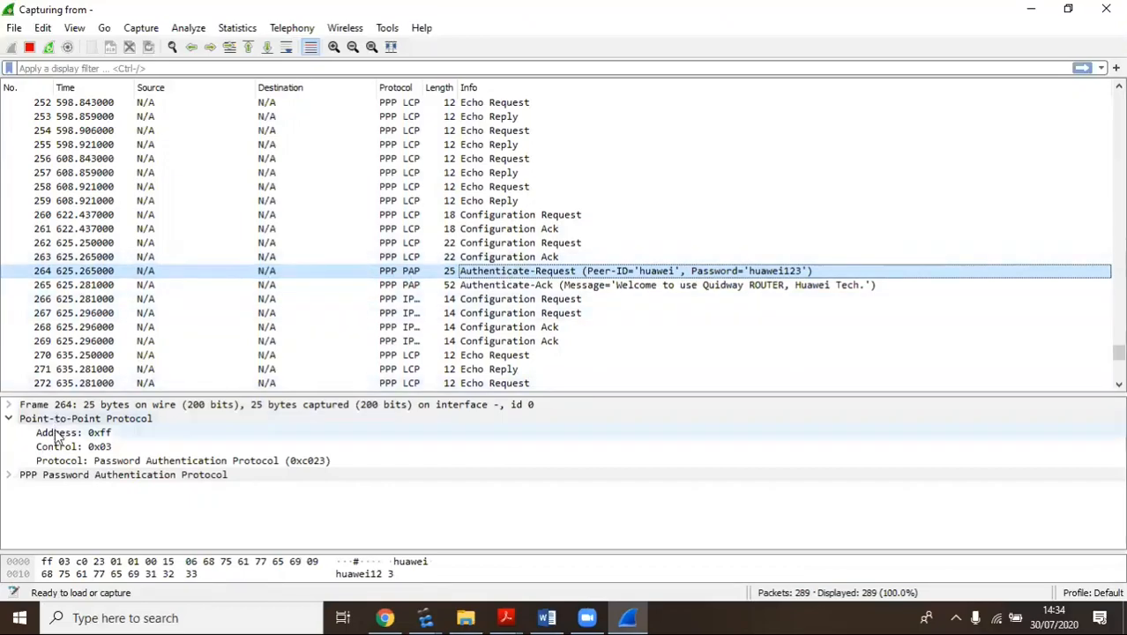
pyautogui.click(9, 406)
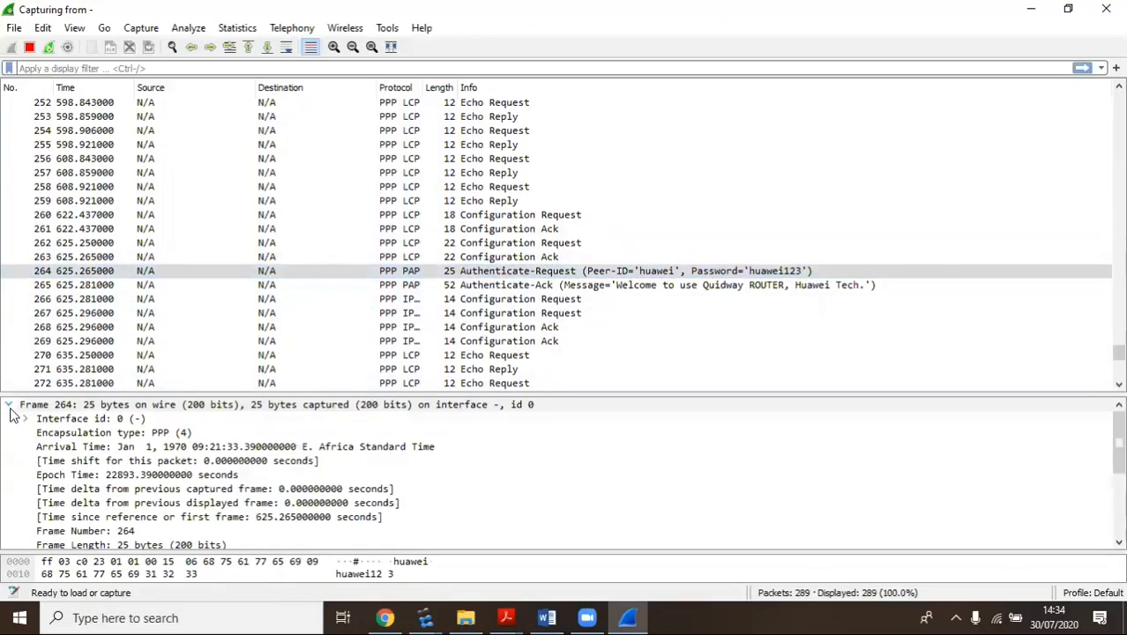
pyautogui.scroll(-3, 347, 460)
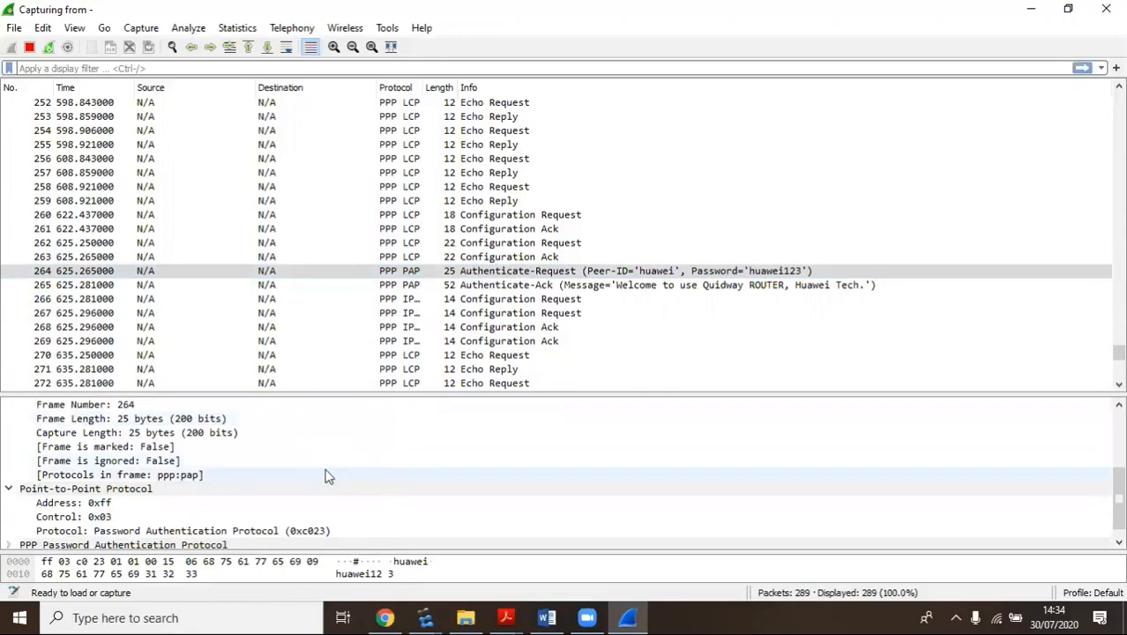
pyautogui.scroll(2, 309, 476)
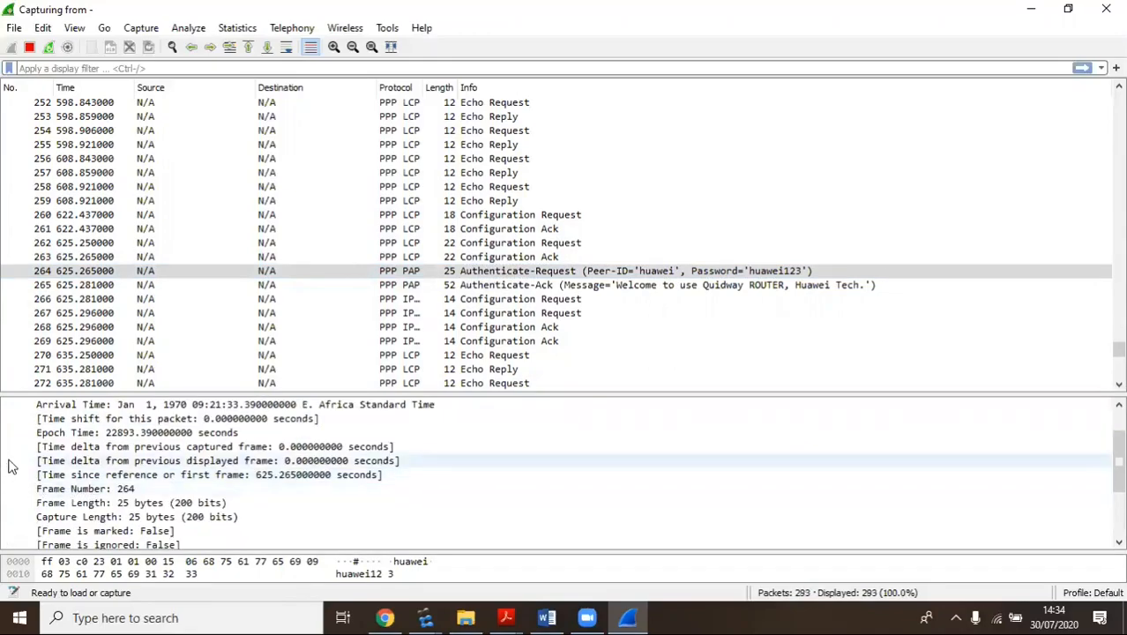
pyautogui.scroll(1, 13, 459)
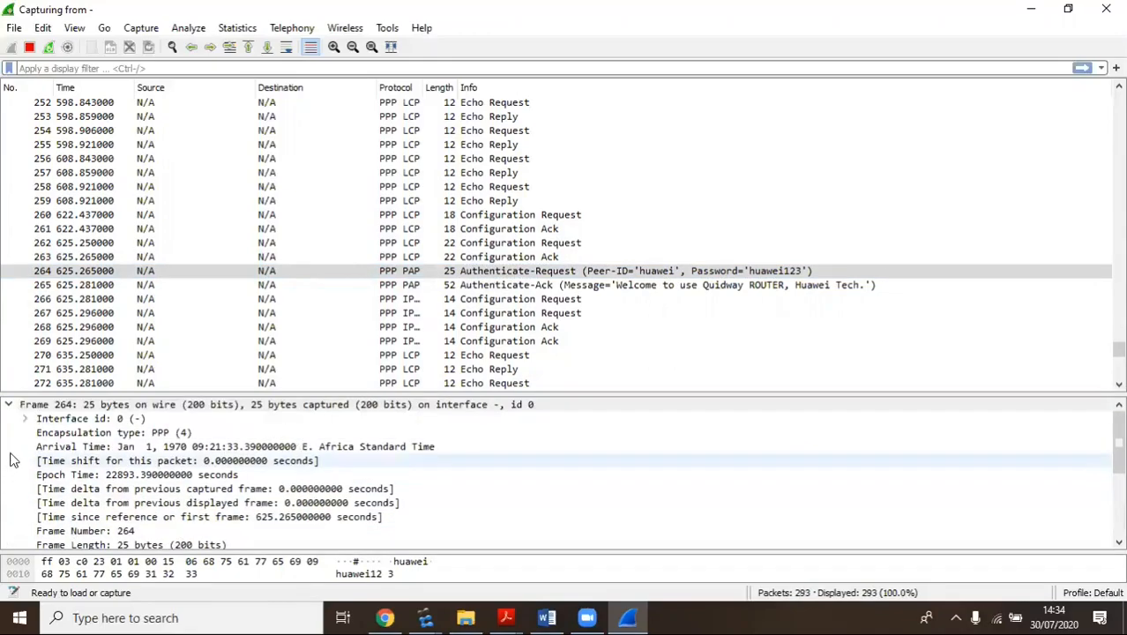
pyautogui.click(9, 405)
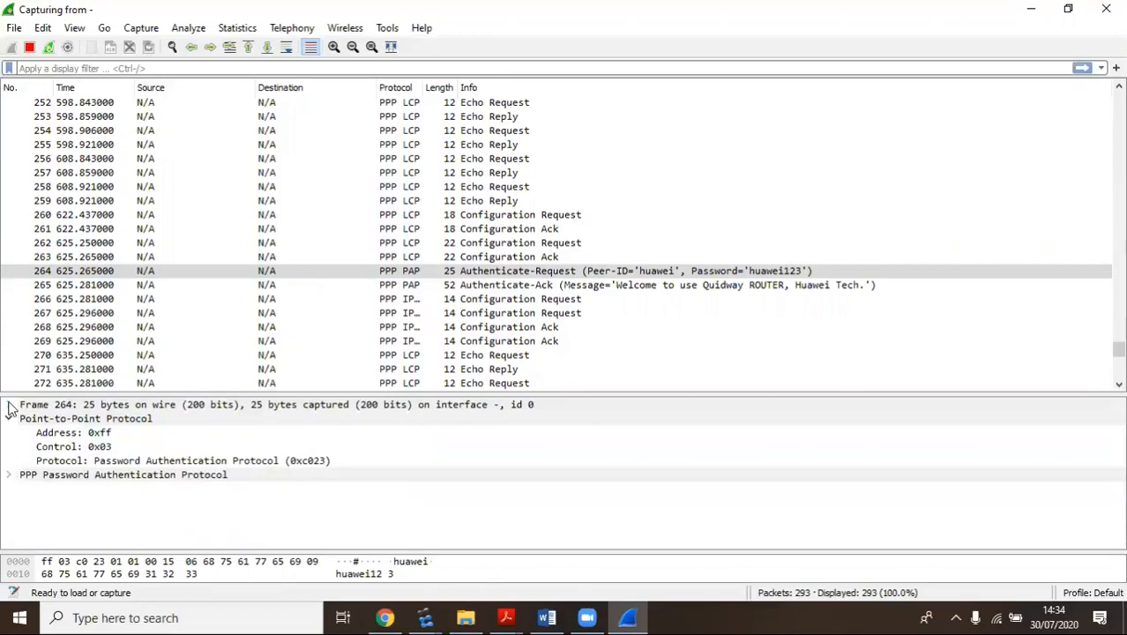
pyautogui.click(10, 475)
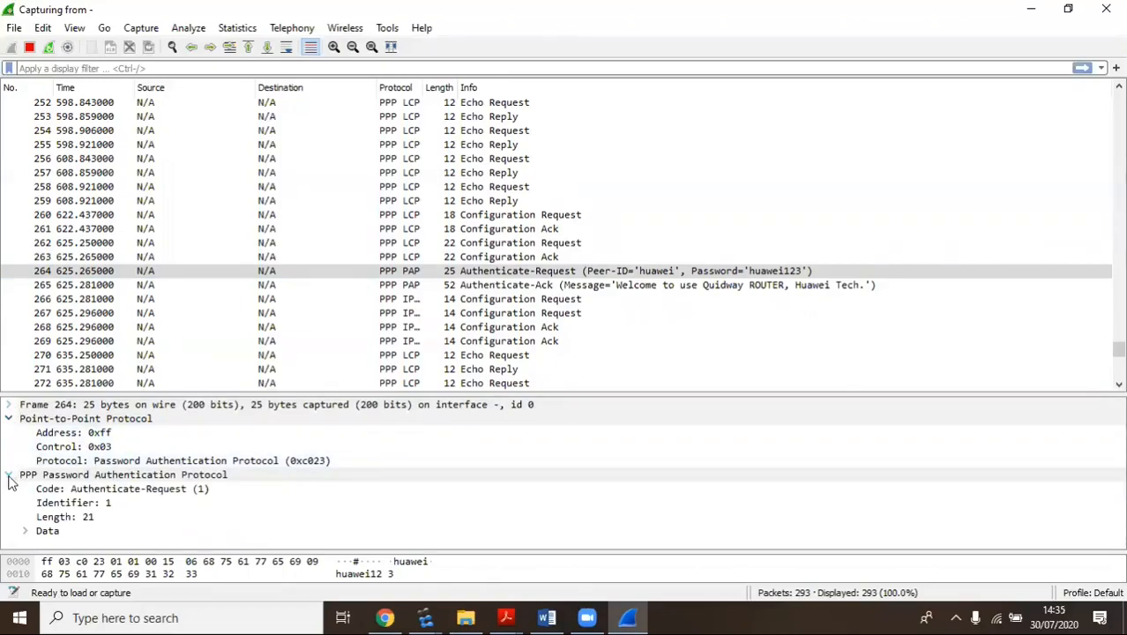
pyautogui.click(9, 419)
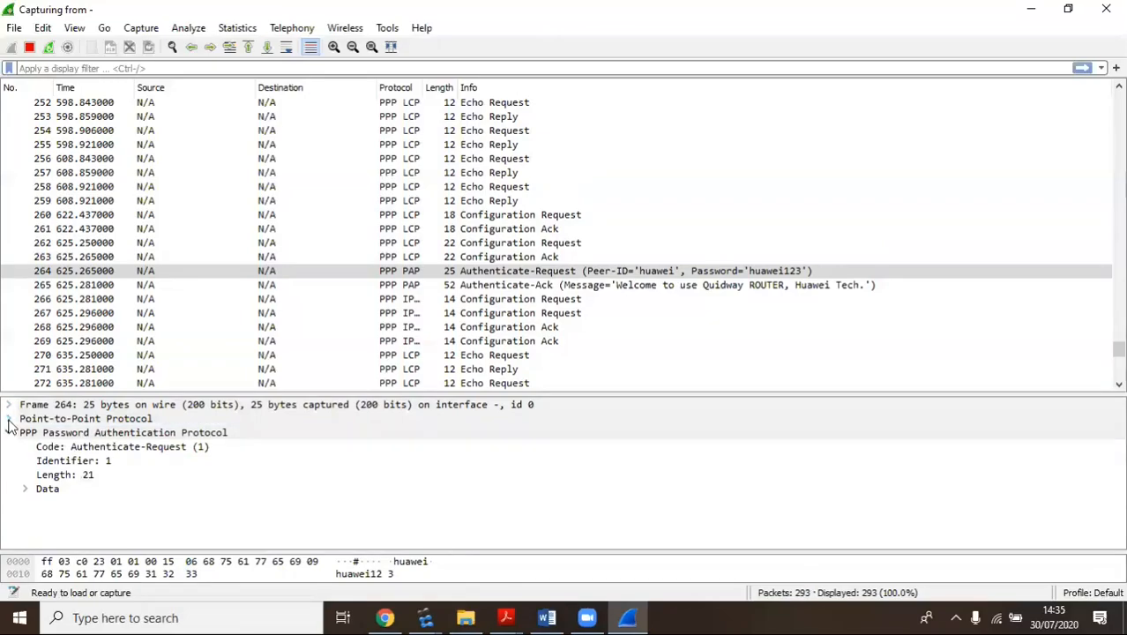
pyautogui.click(10, 433)
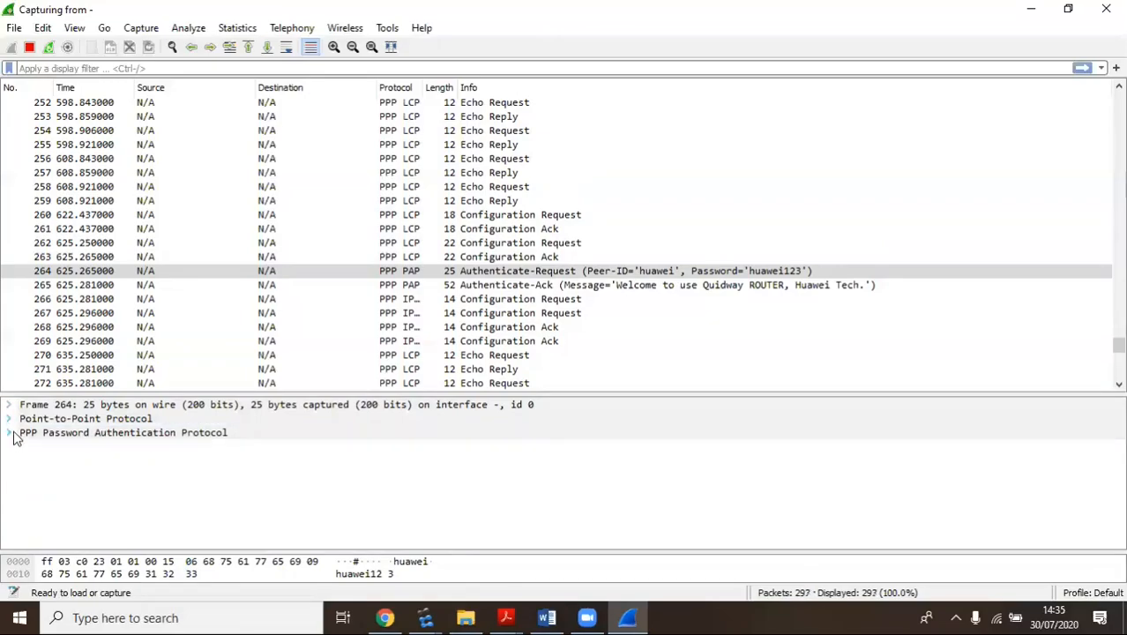
pyautogui.click(9, 407)
pyautogui.scroll(-1, 507, 426)
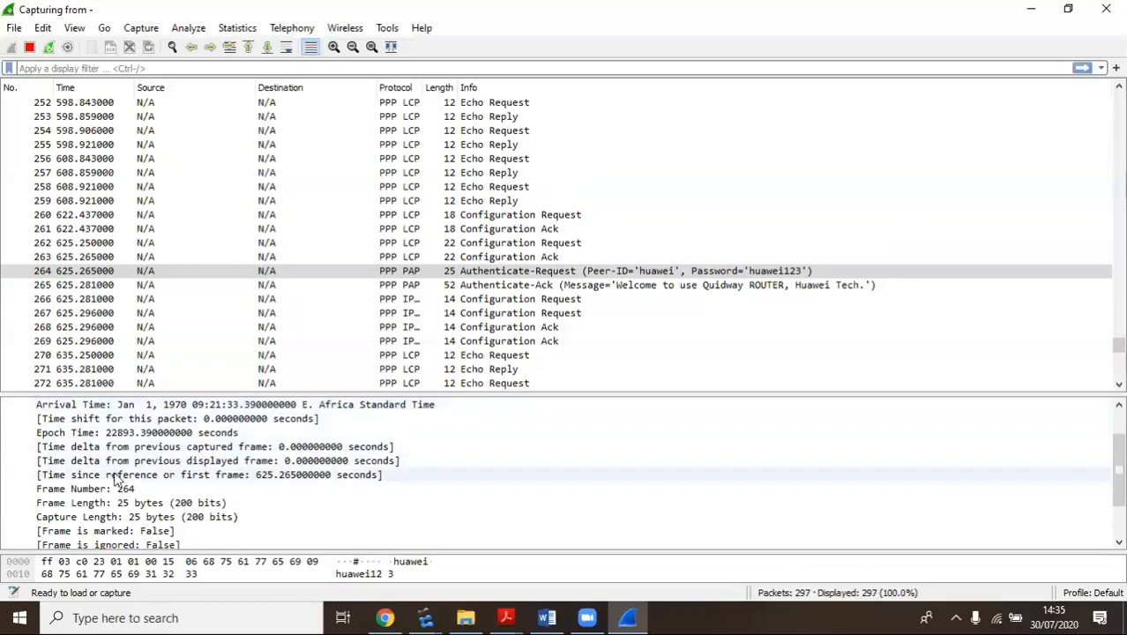
pyautogui.scroll(-1, 331, 503)
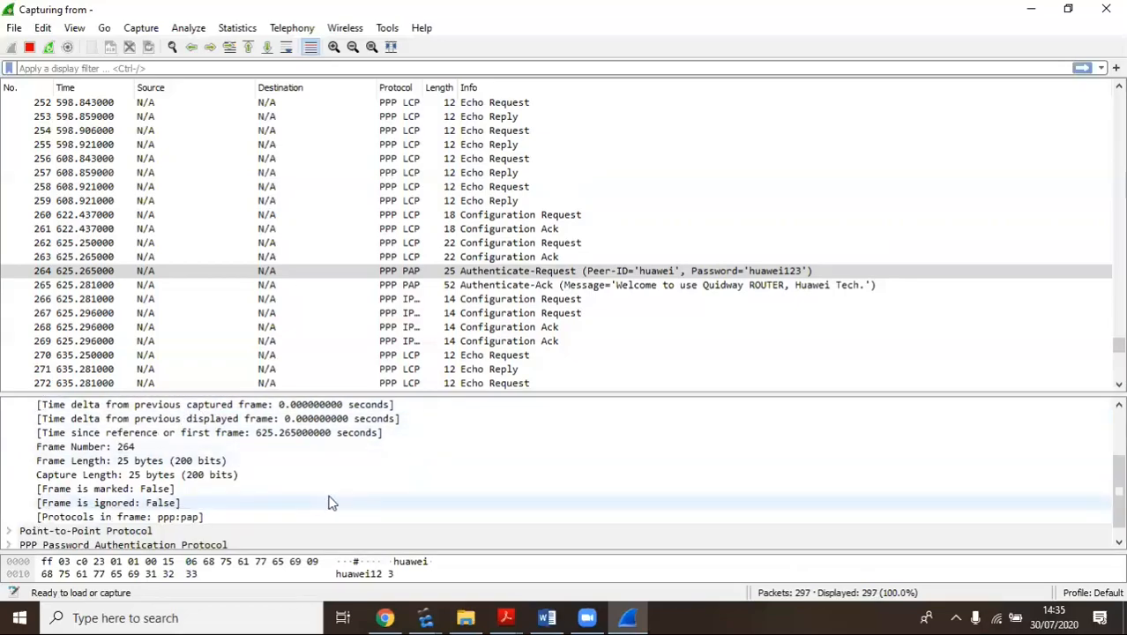
pyautogui.scroll(2, 331, 502)
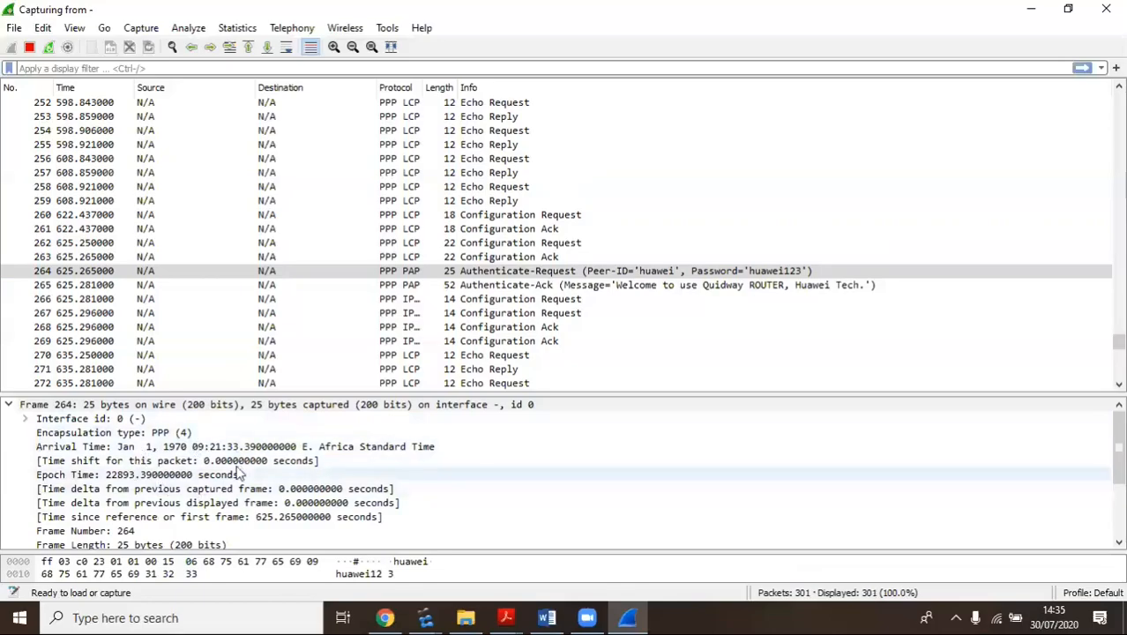
pyautogui.click(507, 274)
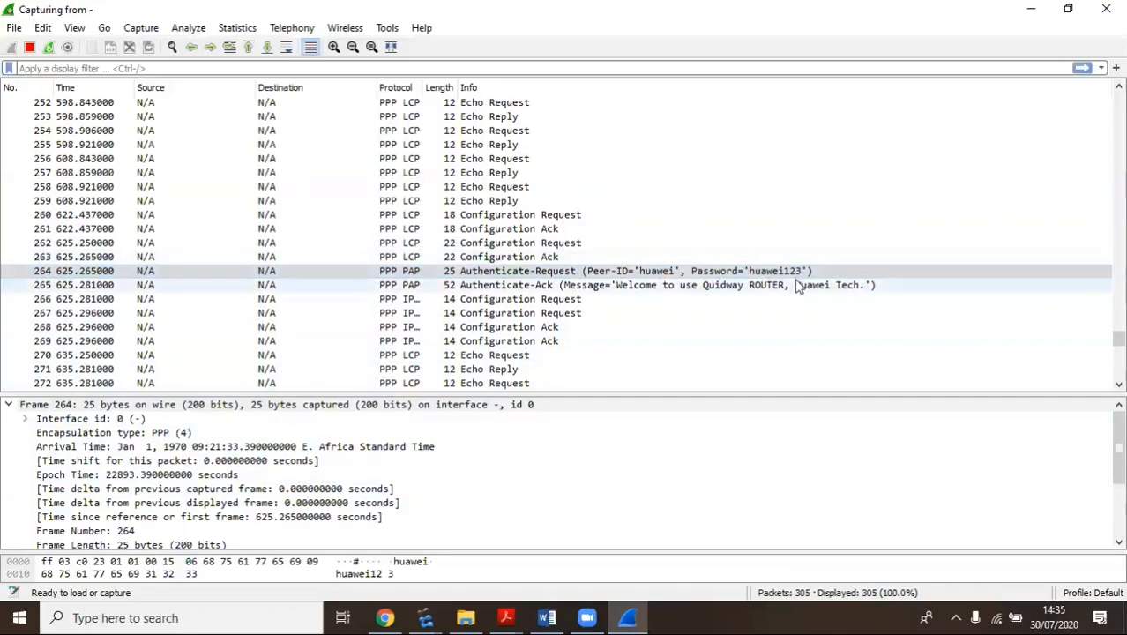
# Show frame 265, the PAP Authenticate-Ack with the Quidway welcome message, down to its protocol tree
pyautogui.click(457, 284)
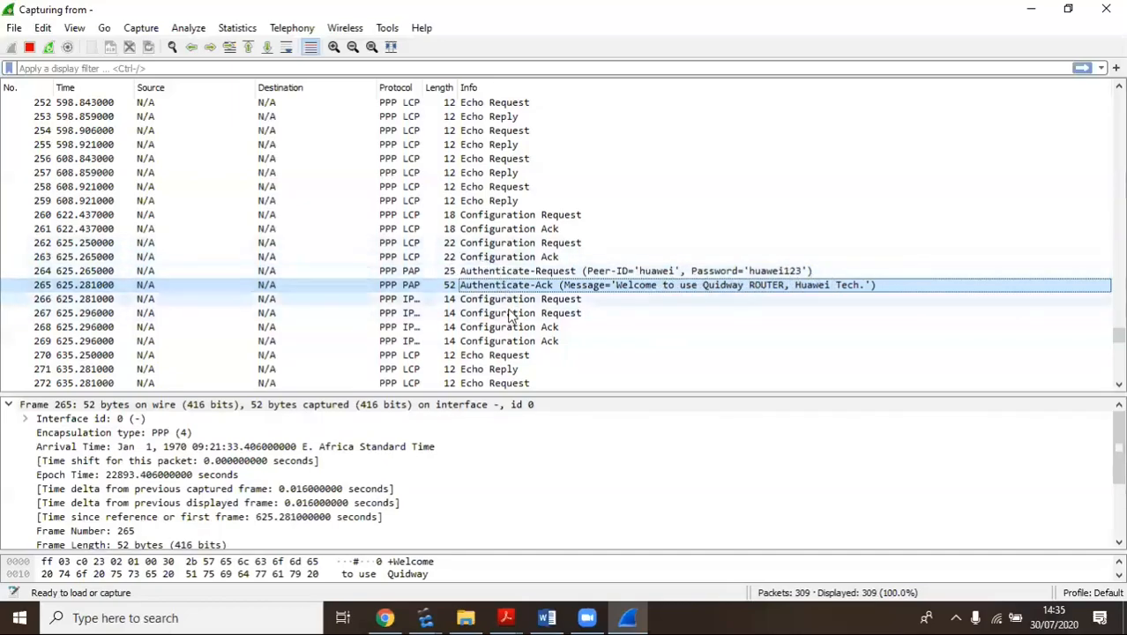
pyautogui.scroll(-3, 254, 455)
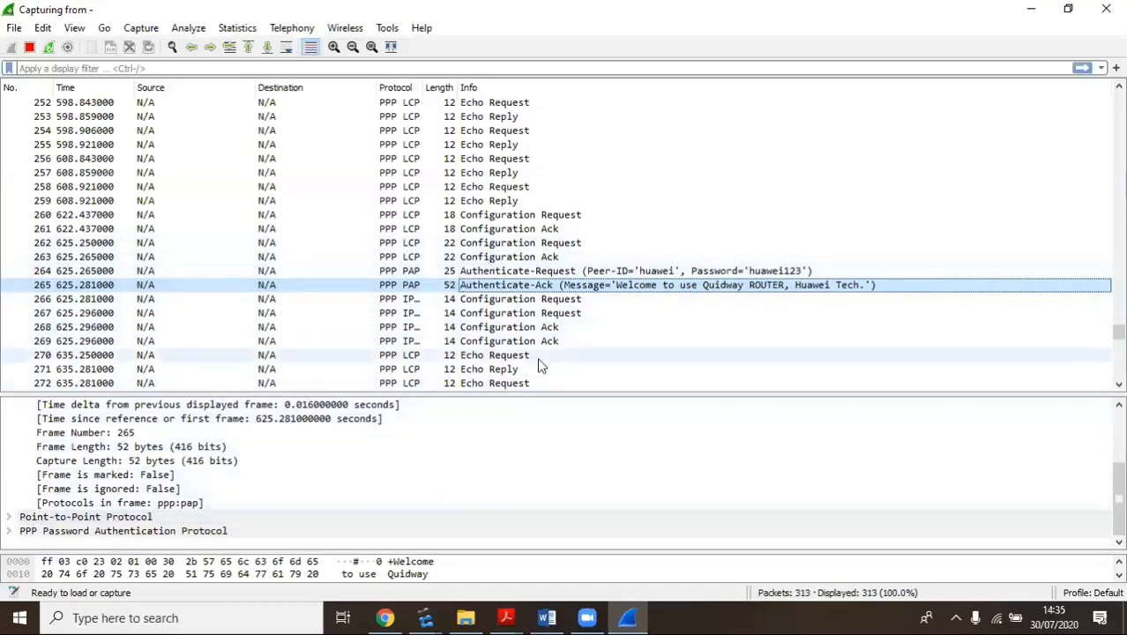
# Bring up the lab guide at page 60 and highlight 'Enable CHAP authentication' in Step 10's heading
pyautogui.click(418, 616)
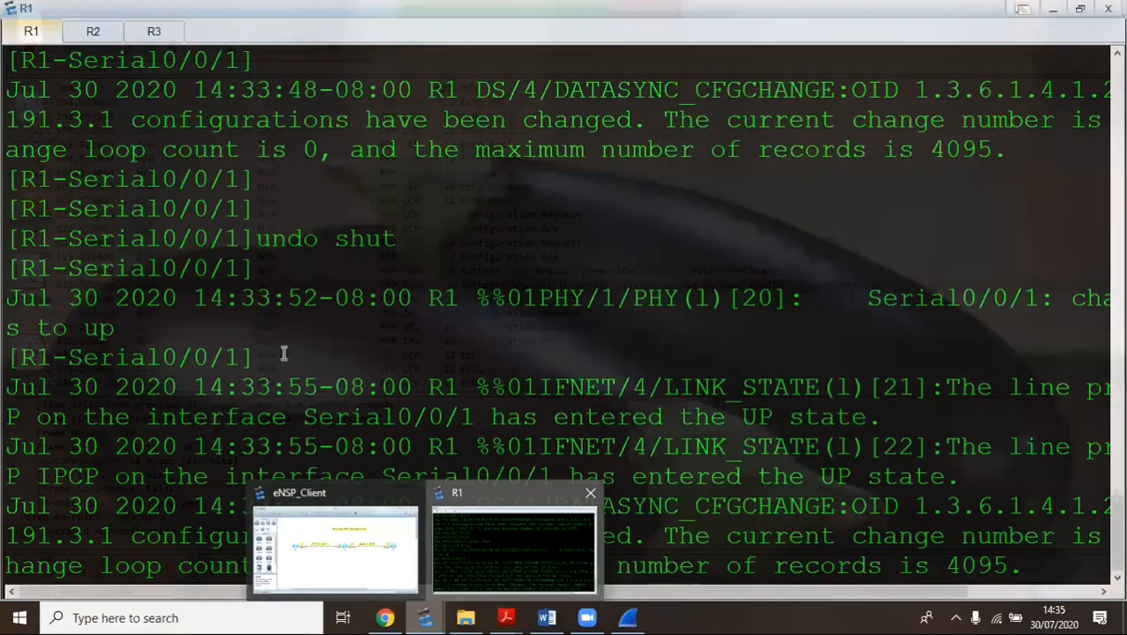
pyautogui.click(554, 544)
pyautogui.moveTo(505, 618)
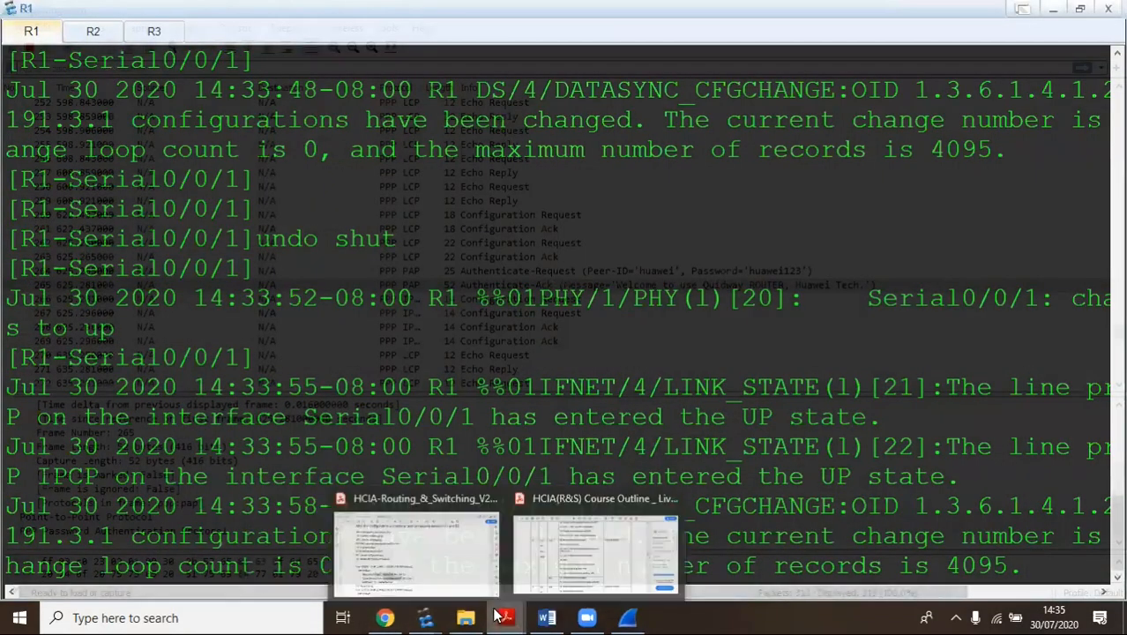
pyautogui.click(455, 521)
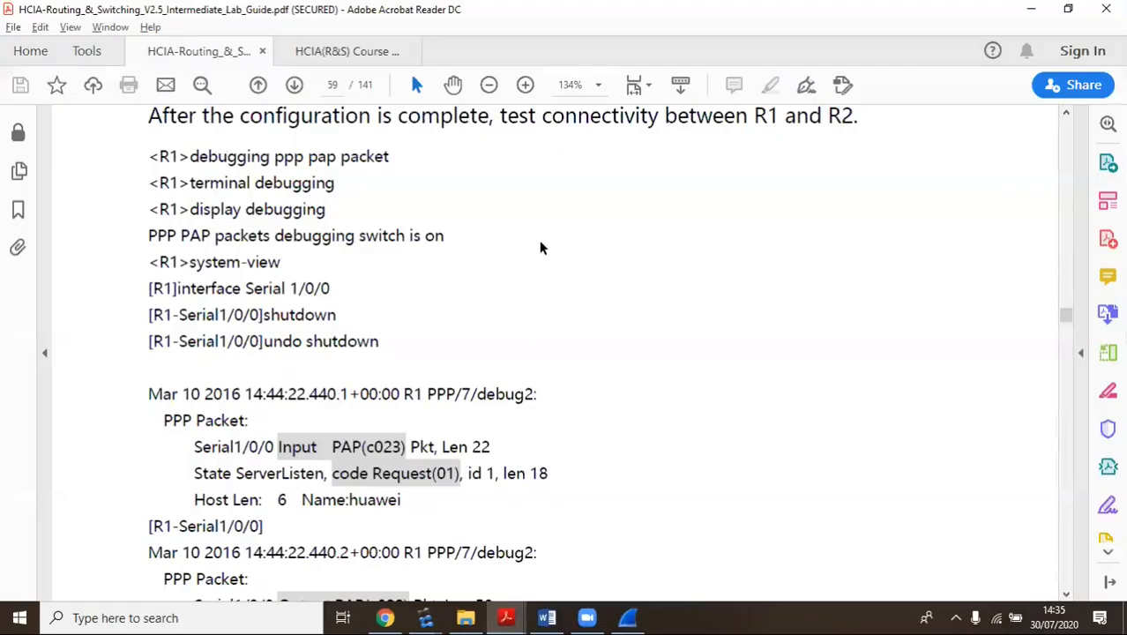
pyautogui.scroll(-12, 540, 247)
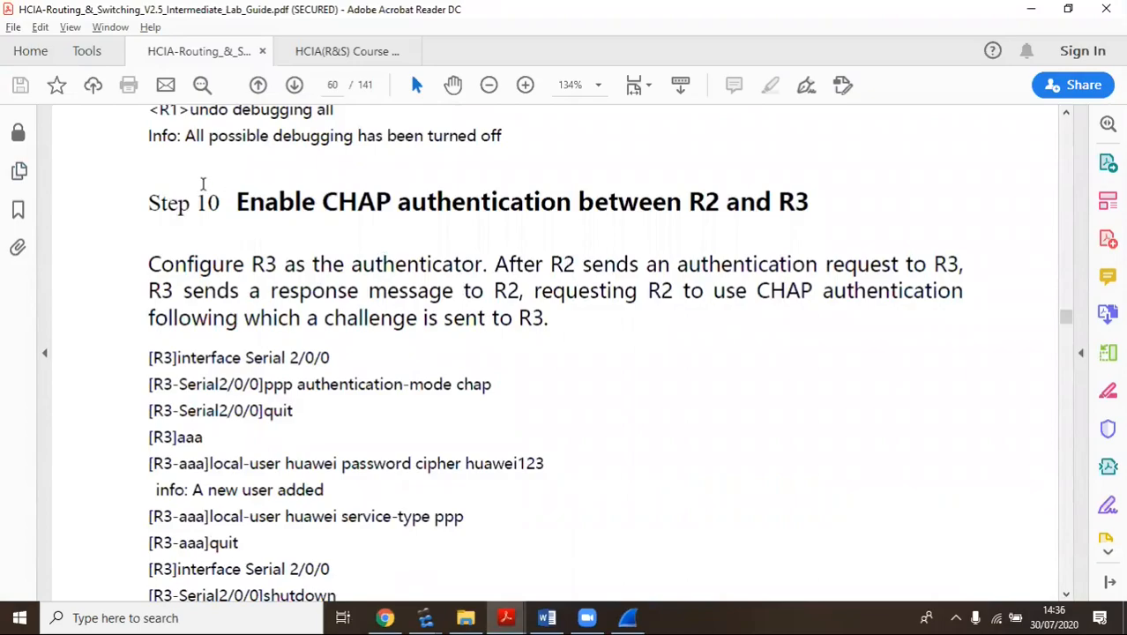
pyautogui.moveTo(238, 201); pyautogui.dragTo(572, 205)
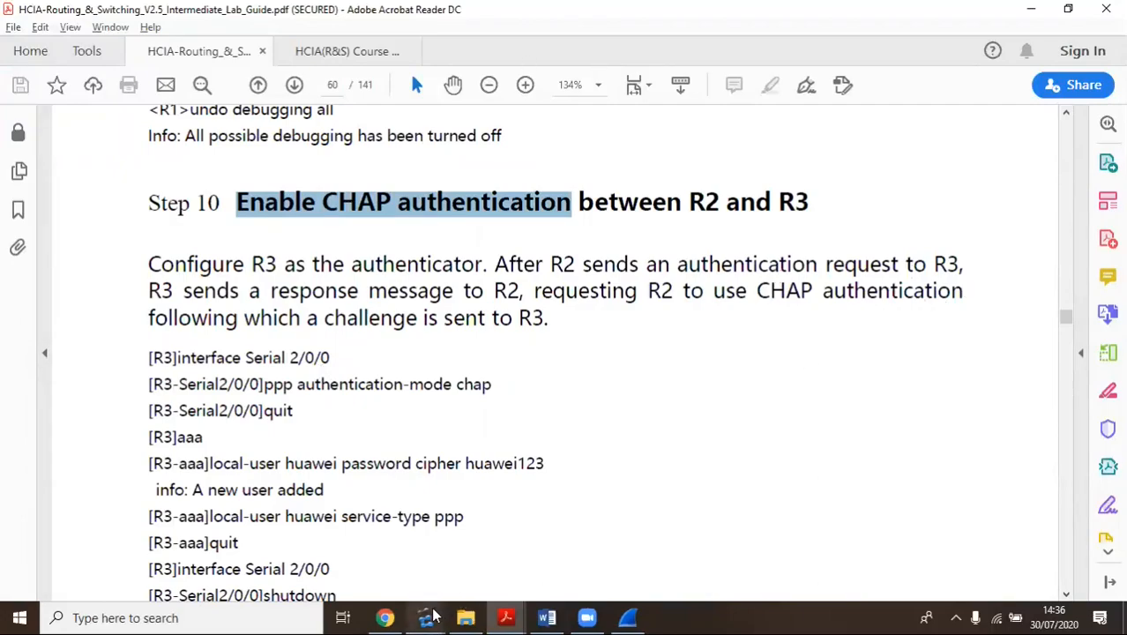
# Stop the PPP capture, quit Wireshark without saving, and return to the eNSP topology
pyautogui.click(626, 617)
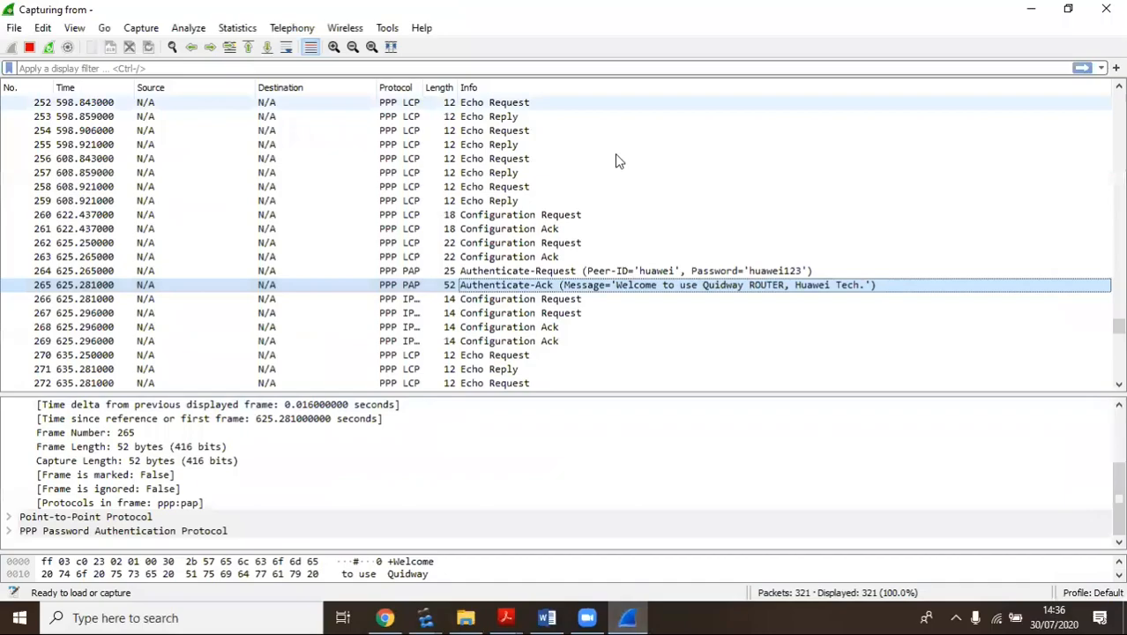
pyautogui.click(1105, 9)
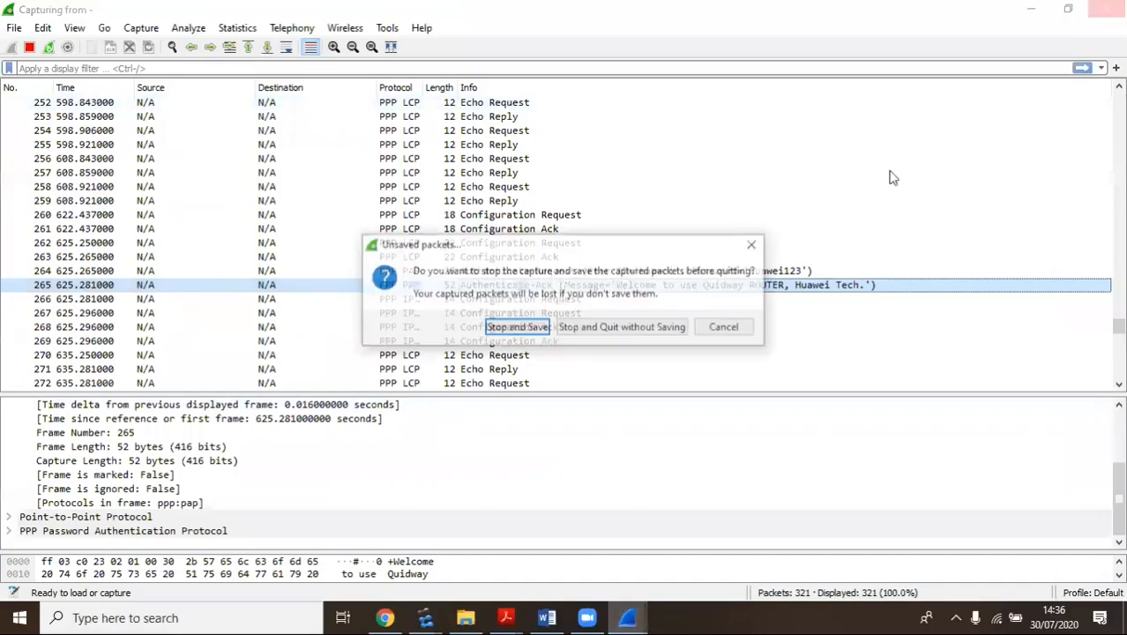
pyautogui.click(621, 326)
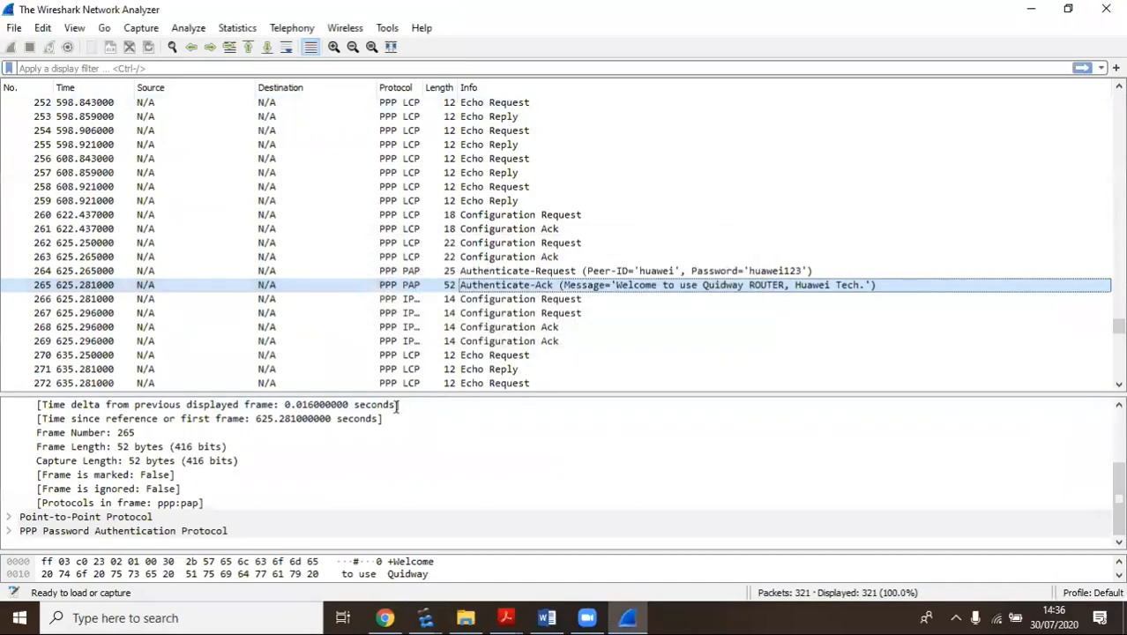
pyautogui.click(427, 617)
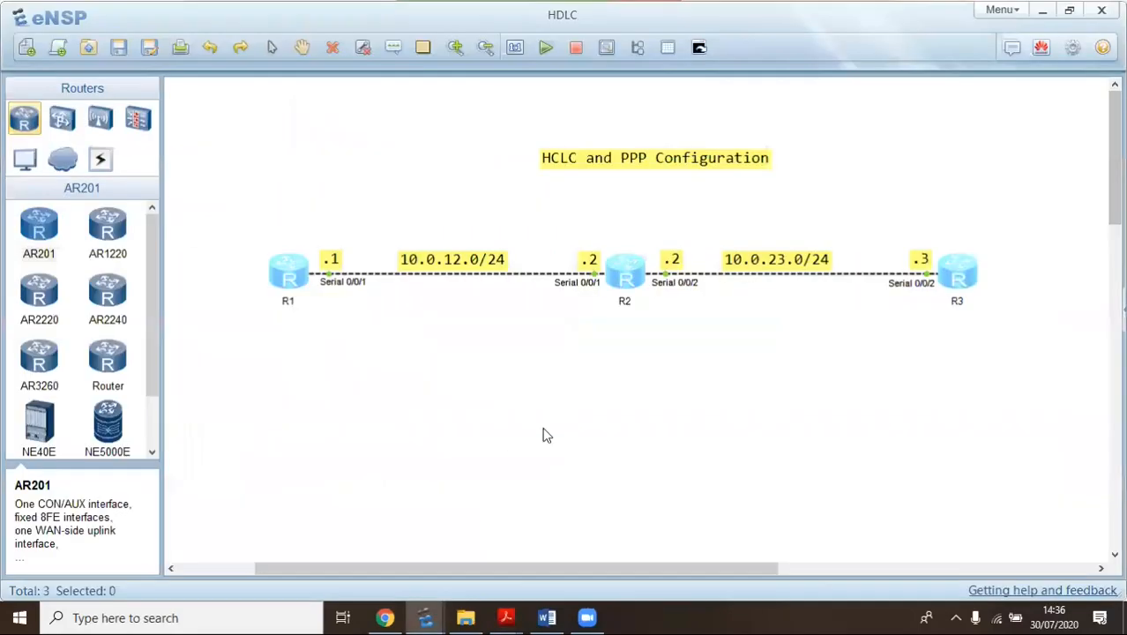
# Start a PPP data capture on R3's end of the R2–R3 link and show R2's console
pyautogui.rightClick(928, 280)
pyautogui.click(970, 310)
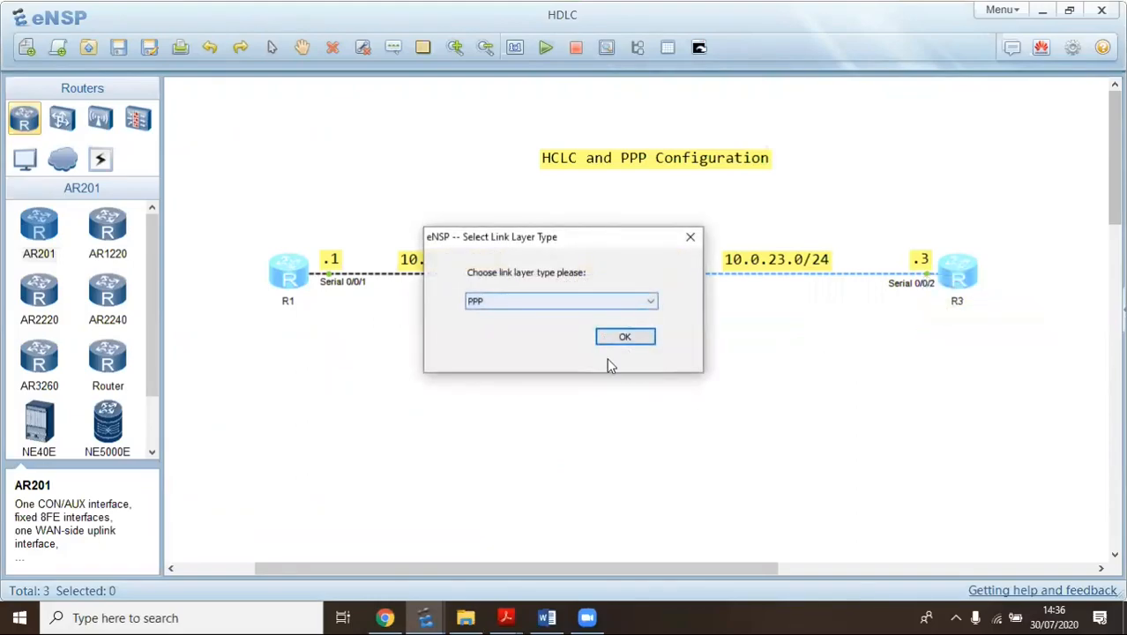
pyautogui.click(625, 338)
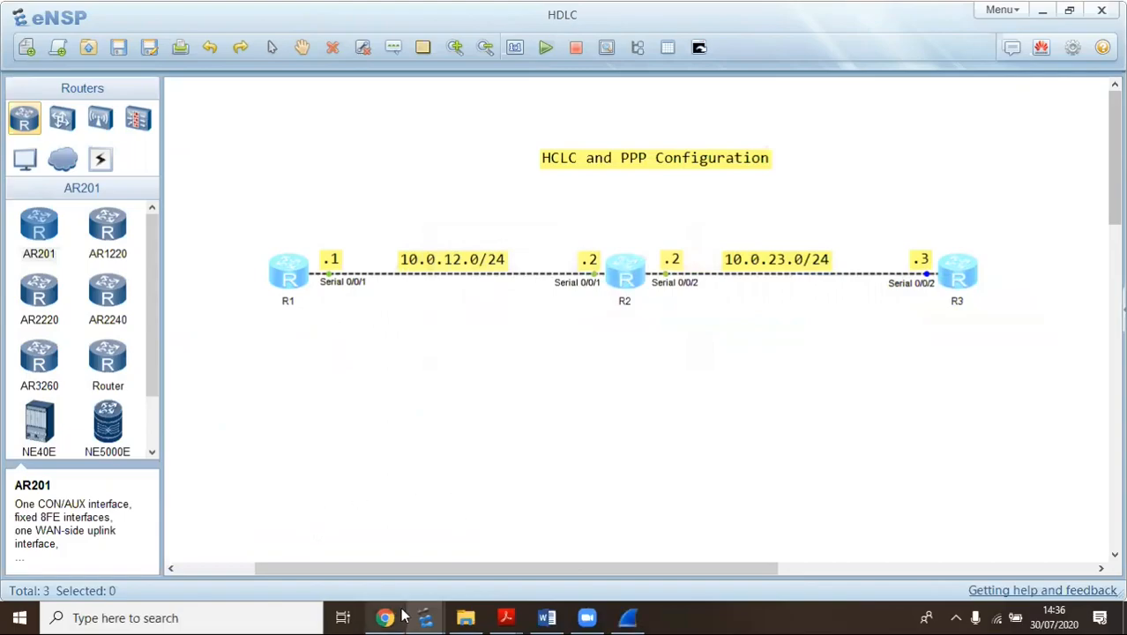
pyautogui.moveTo(423, 615)
pyautogui.click(491, 575)
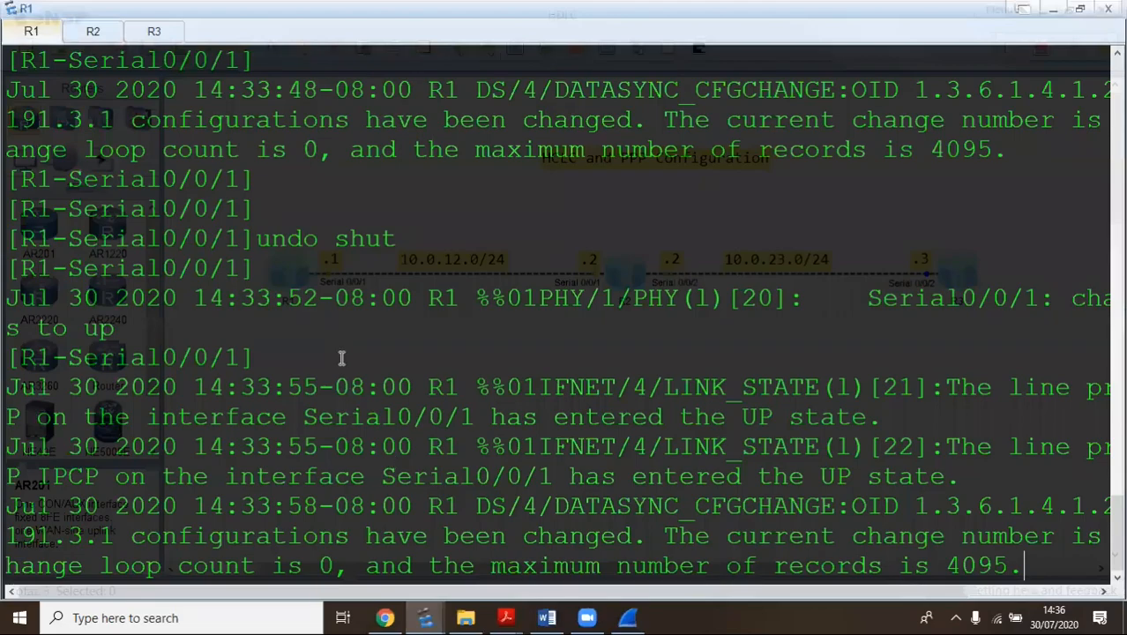
pyautogui.click(92, 31)
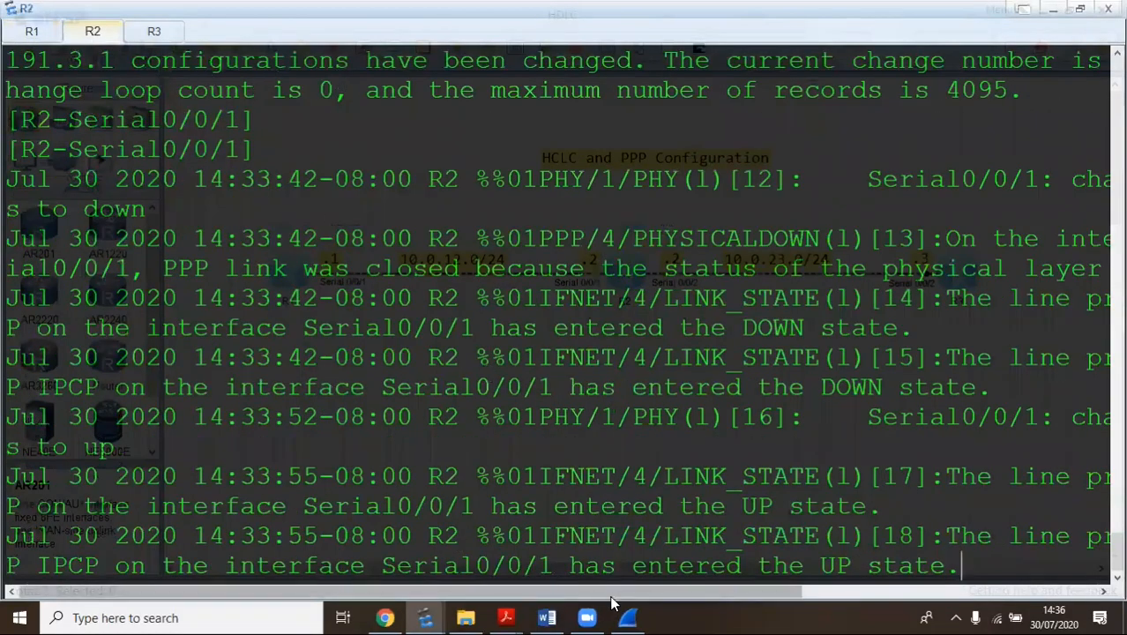
# Highlight R3's commands: interface Serial 2/0/0, ppp authentication-mode chap, aaa, local-user password, service-type ppp
pyautogui.moveTo(510, 614)
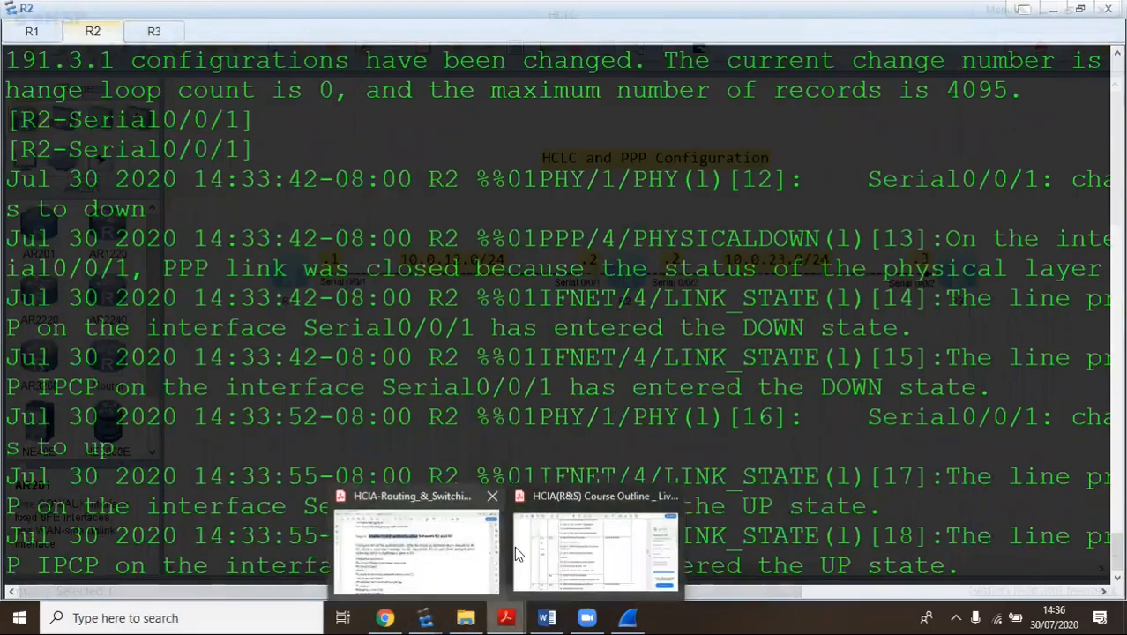
pyautogui.click(414, 537)
pyautogui.scroll(-3, 448, 224)
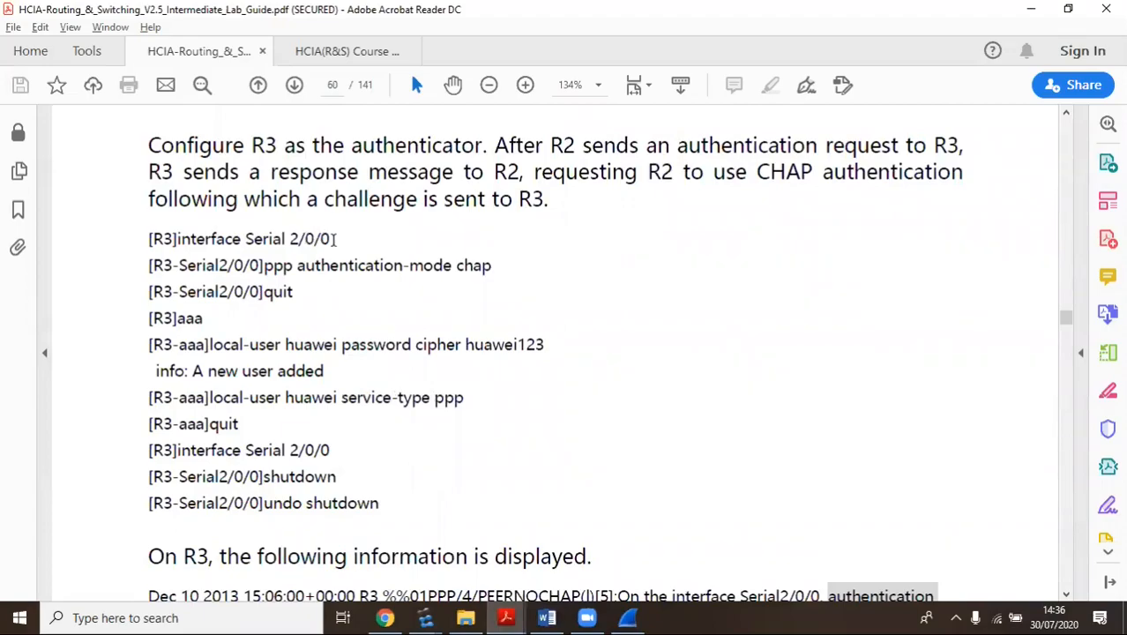
pyautogui.moveTo(331, 239); pyautogui.dragTo(176, 239)
pyautogui.moveTo(505, 265); pyautogui.dragTo(262, 271)
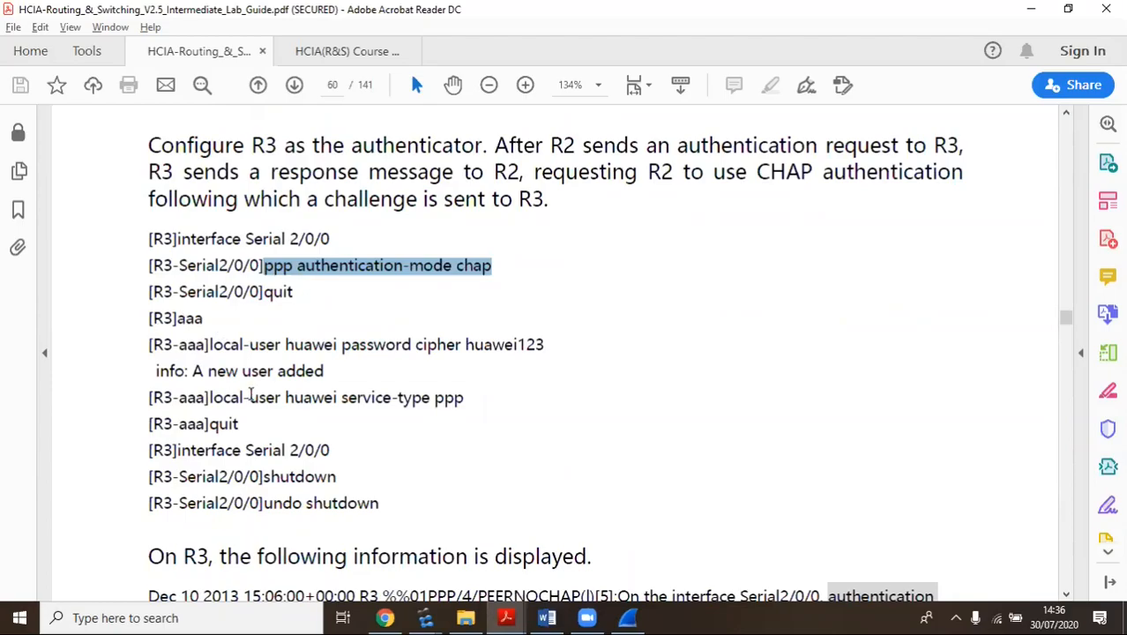
pyautogui.moveTo(206, 317); pyautogui.dragTo(179, 318)
pyautogui.click(535, 344)
pyautogui.moveTo(535, 344); pyautogui.dragTo(210, 345)
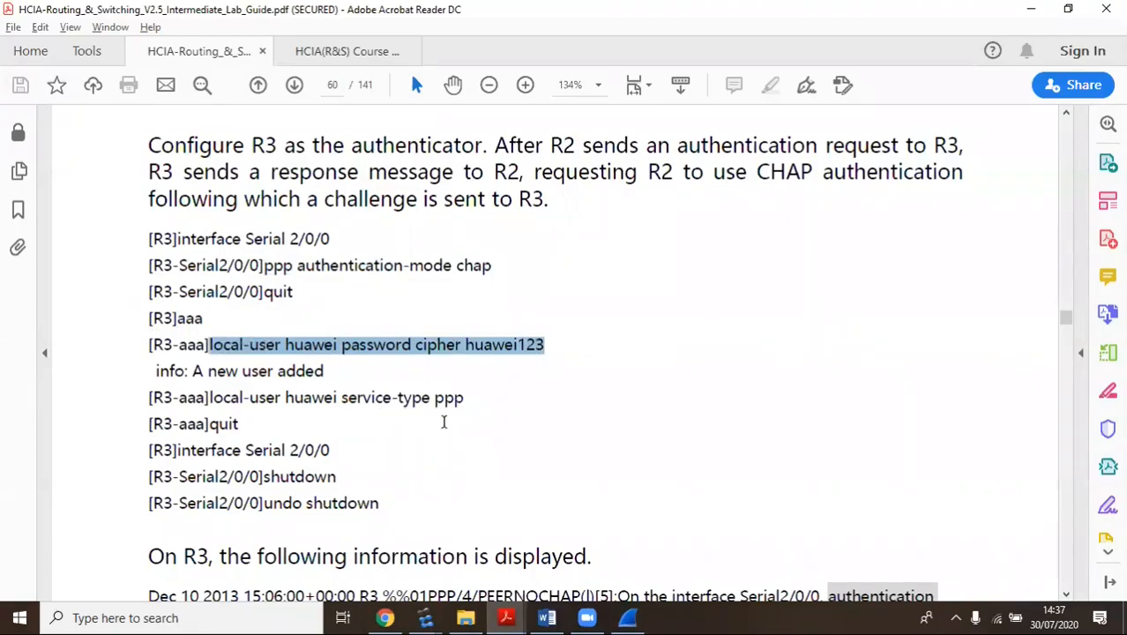
pyautogui.moveTo(465, 399); pyautogui.dragTo(236, 401)
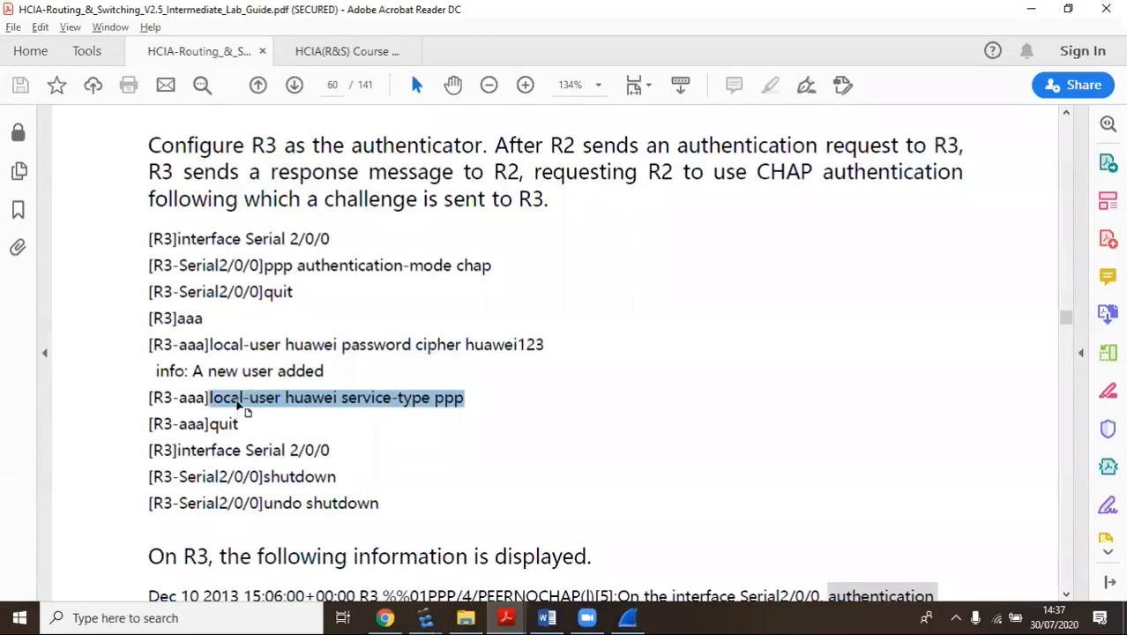
pyautogui.click(249, 427)
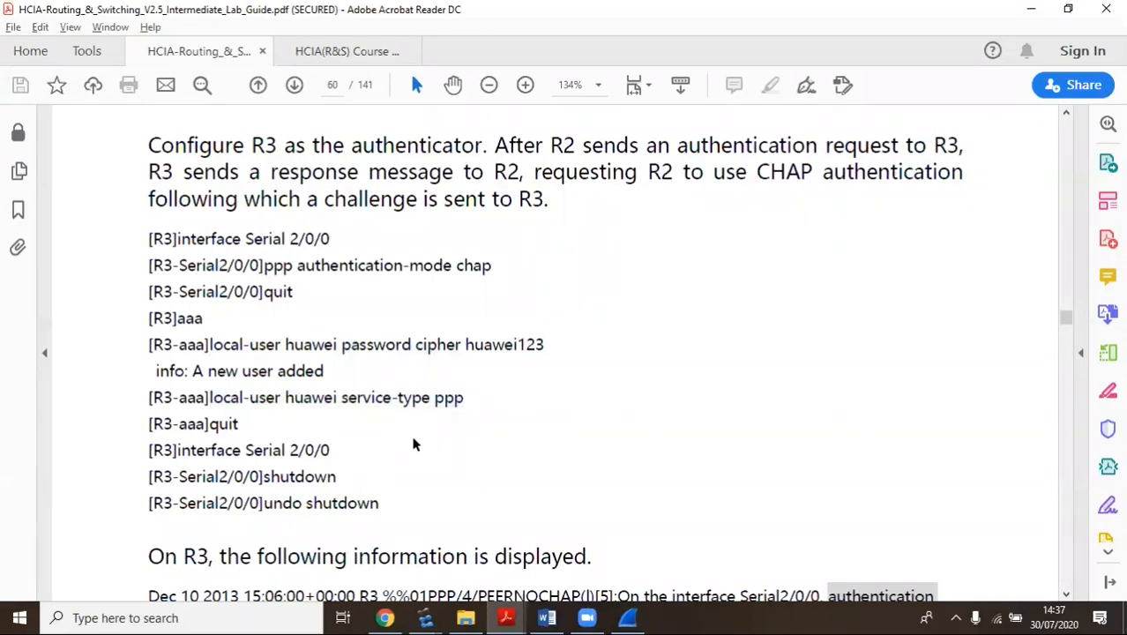
# Highlight R2's interface Serial 2/0/0 and ppp chap user commands, then scroll back to R3's commands
pyautogui.scroll(-3, 479, 441)
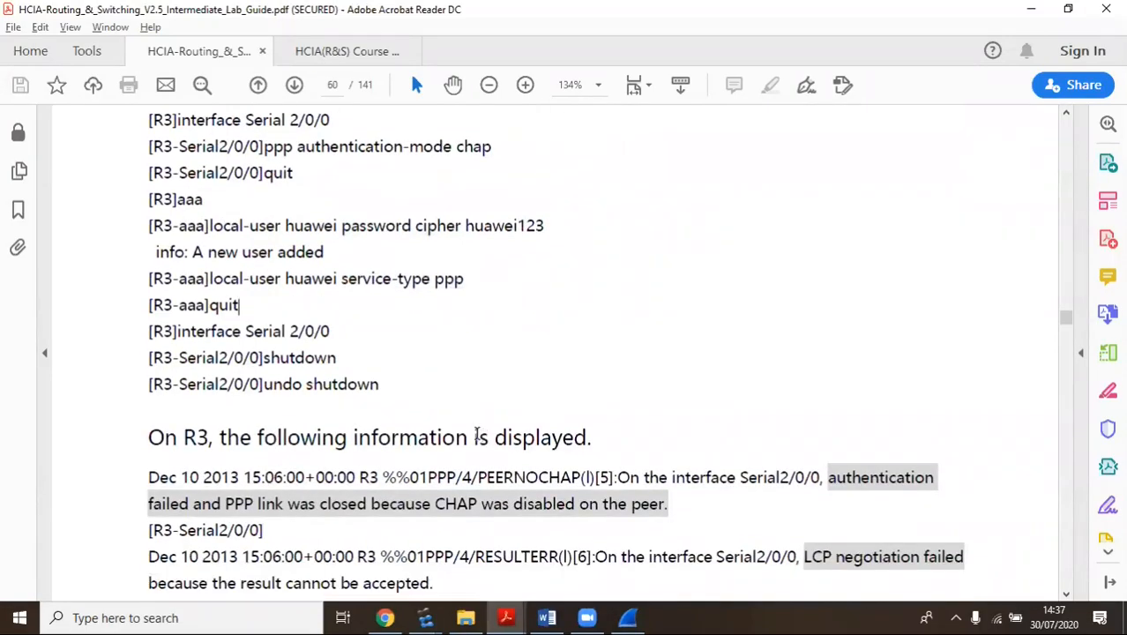
pyautogui.scroll(-7, 473, 432)
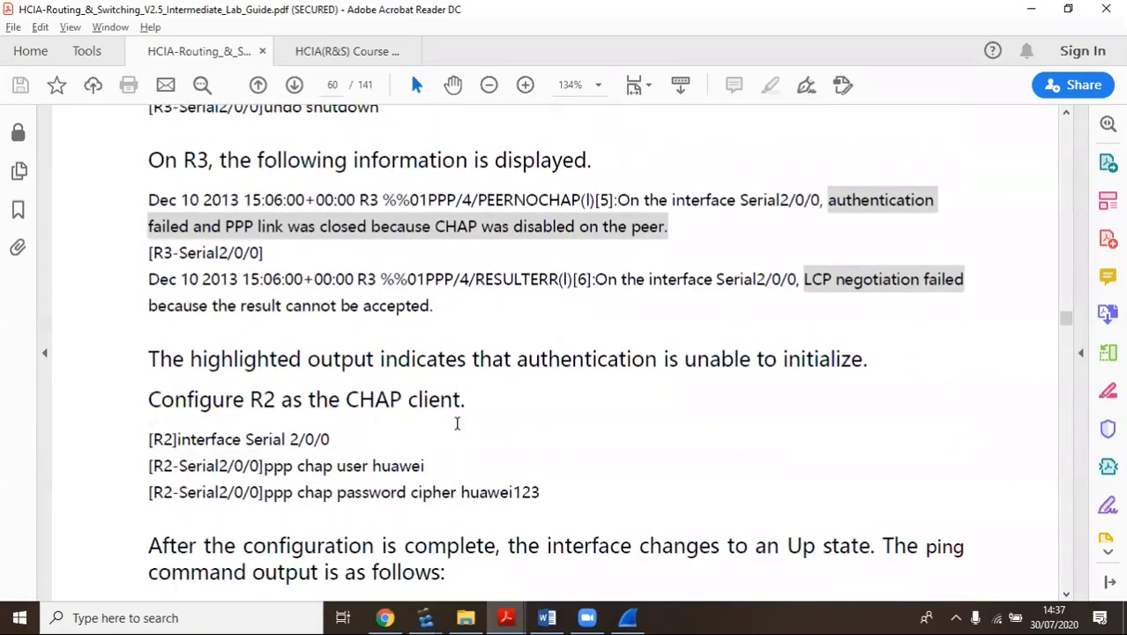
pyautogui.moveTo(330, 440); pyautogui.dragTo(178, 440)
pyautogui.moveTo(430, 465); pyautogui.dragTo(286, 466)
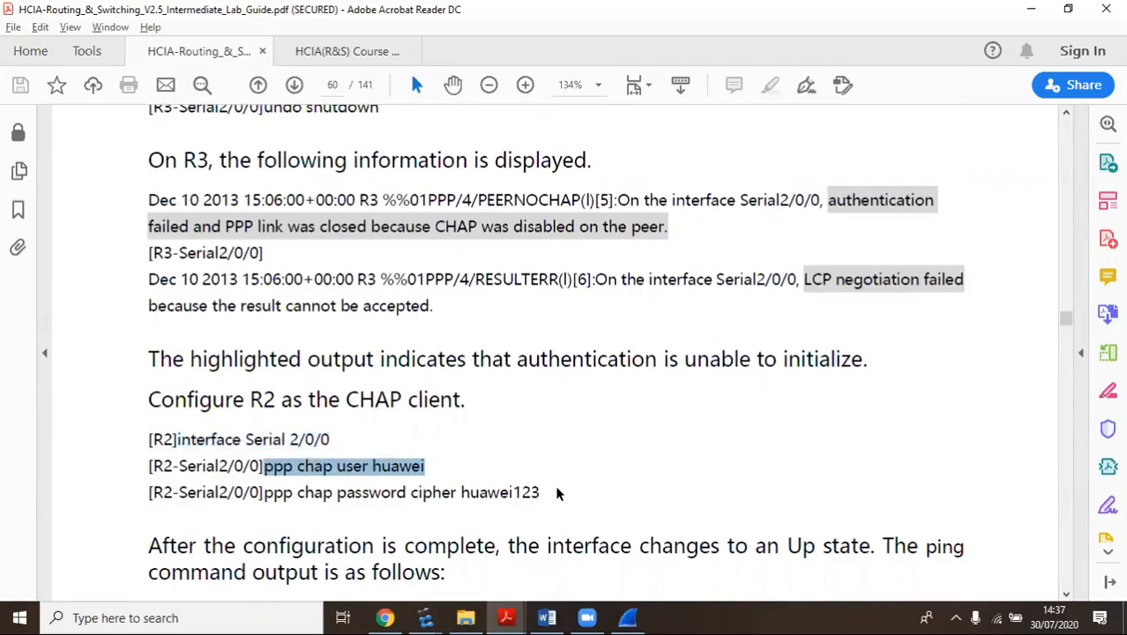
pyautogui.click(379, 493)
pyautogui.moveTo(426, 466); pyautogui.dragTo(382, 467)
pyautogui.moveTo(551, 494); pyautogui.dragTo(410, 492)
pyautogui.scroll(1, 569, 456)
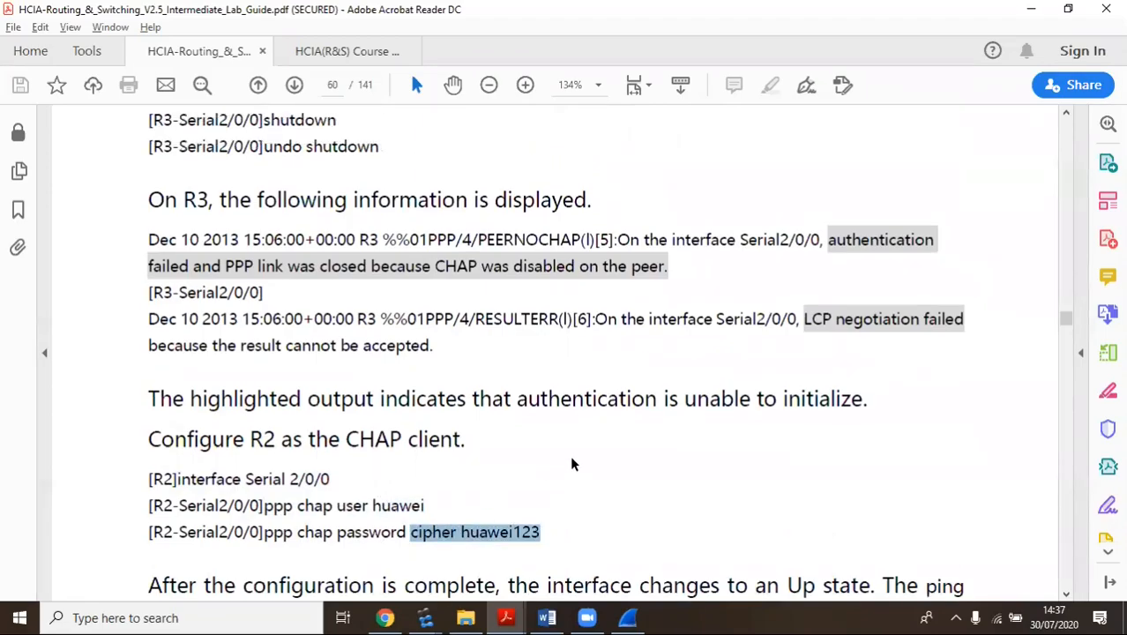
pyautogui.scroll(8, 570, 455)
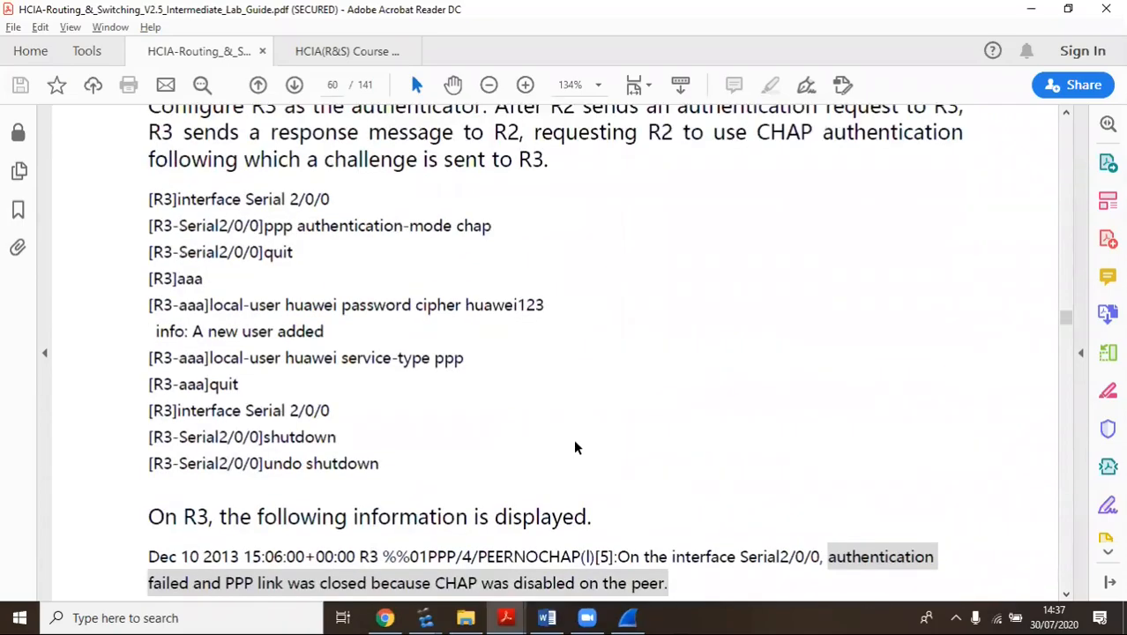
pyautogui.click(432, 617)
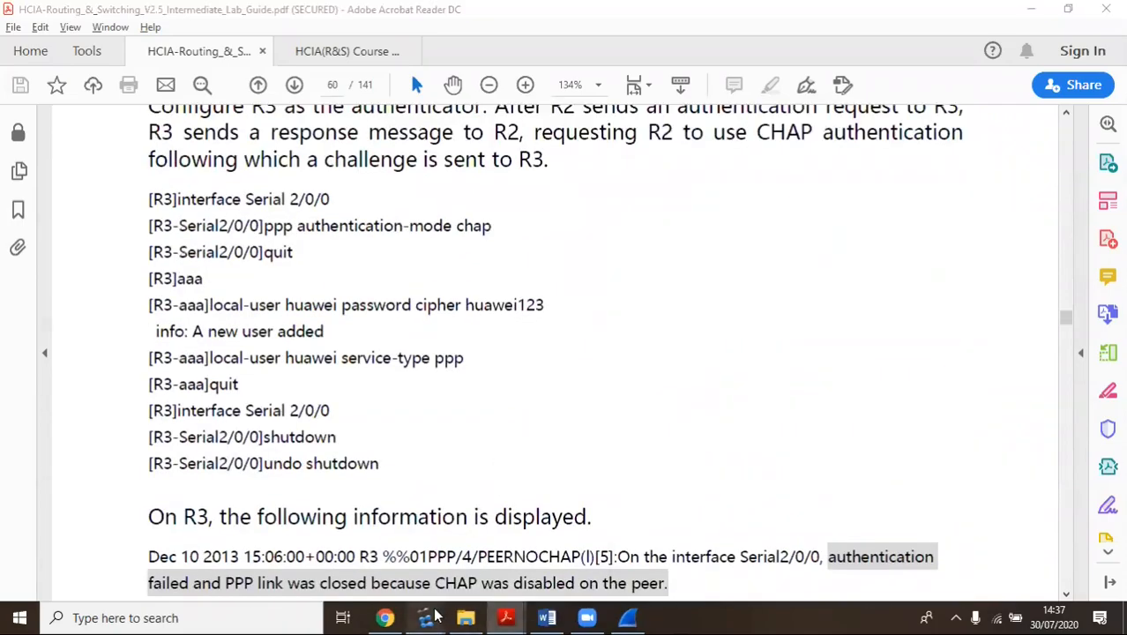
# Clear the R2 console output and get a fresh prompt
pyautogui.click(496, 534)
pyautogui.rightClick(183, 302)
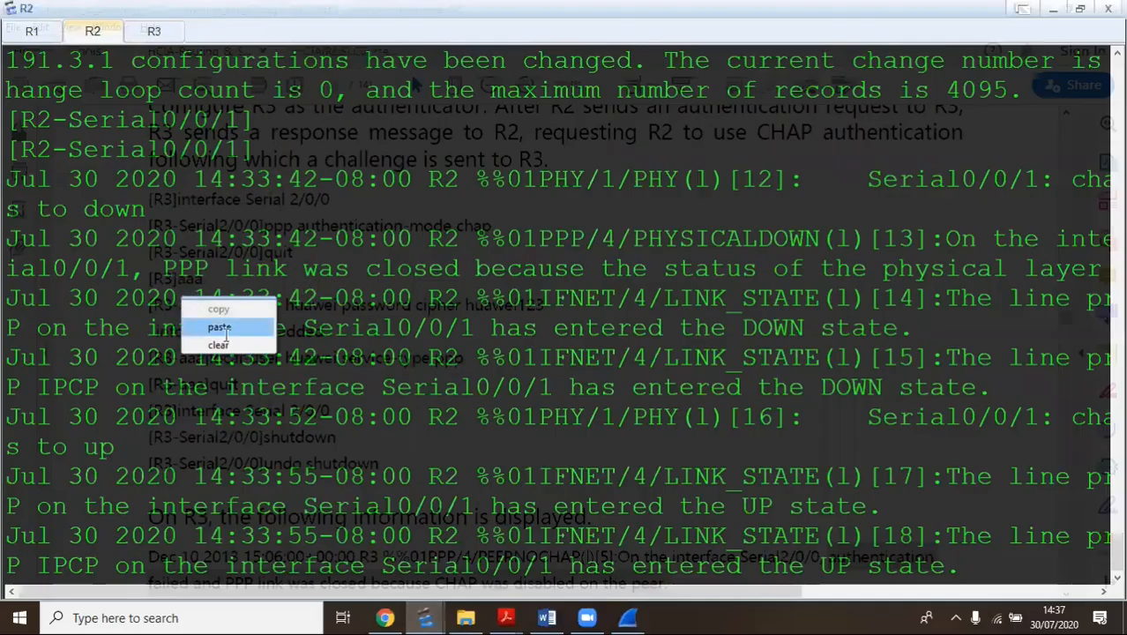
pyautogui.click(220, 345)
pyautogui.press('Return')
# Set ppp authentication-mode chap on R2's Serial0/0/2 and return to system view
pyautogui.write('int')
pyautogui.press('BackSpace')
pyautogui.press('BackSpace')
pyautogui.press('BackSpace')
pyautogui.press('BackSpace')
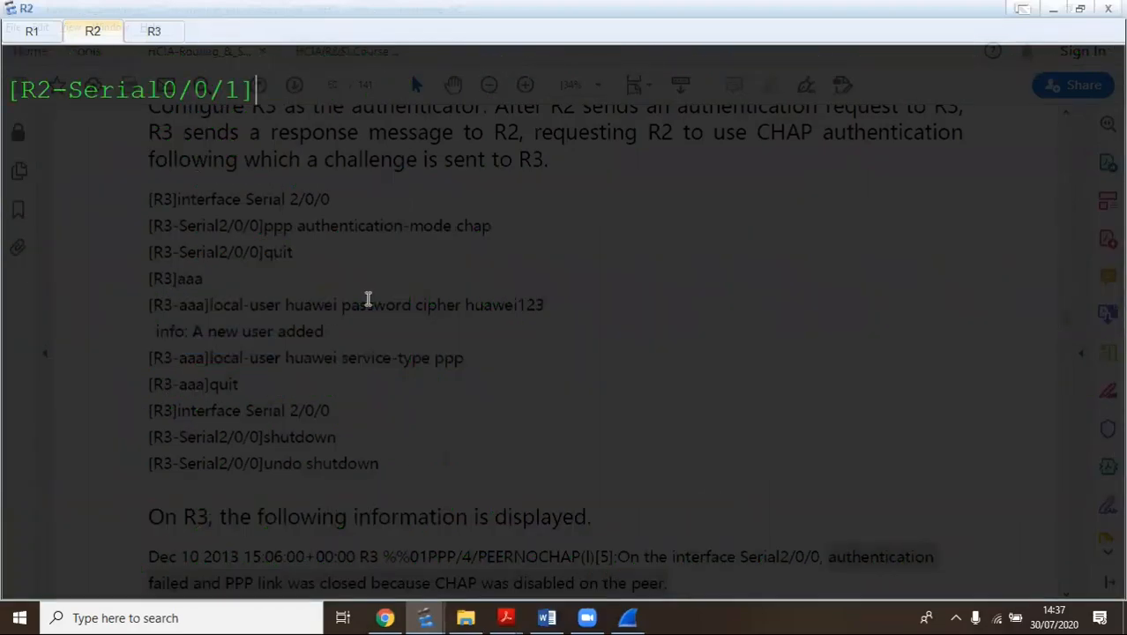
pyautogui.write('int s 0/0/2')
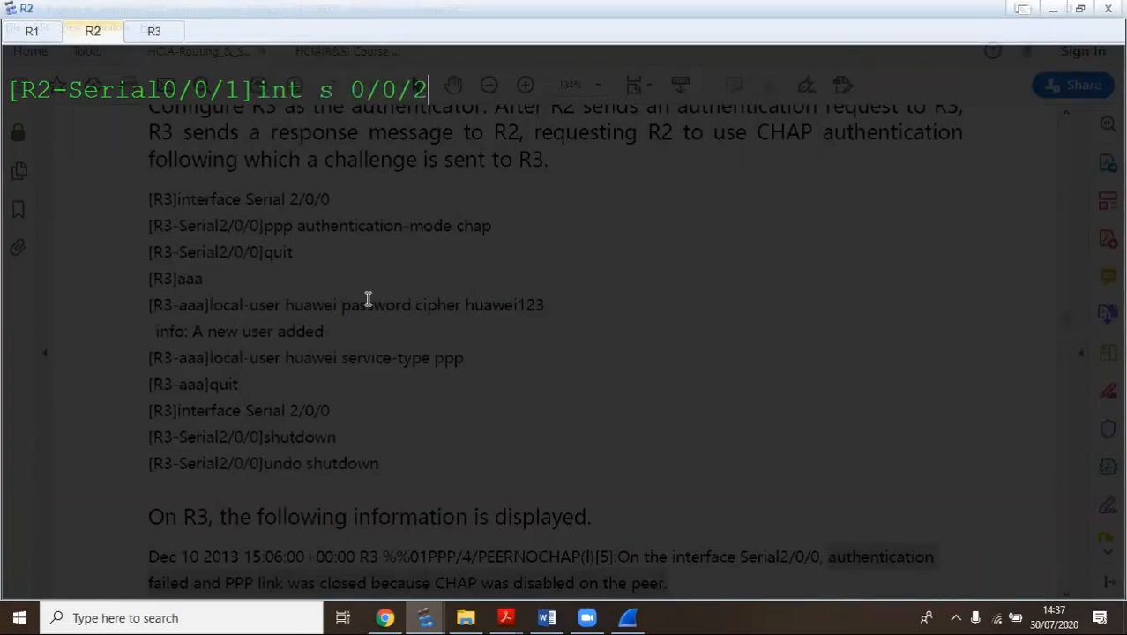
pyautogui.press('Return')
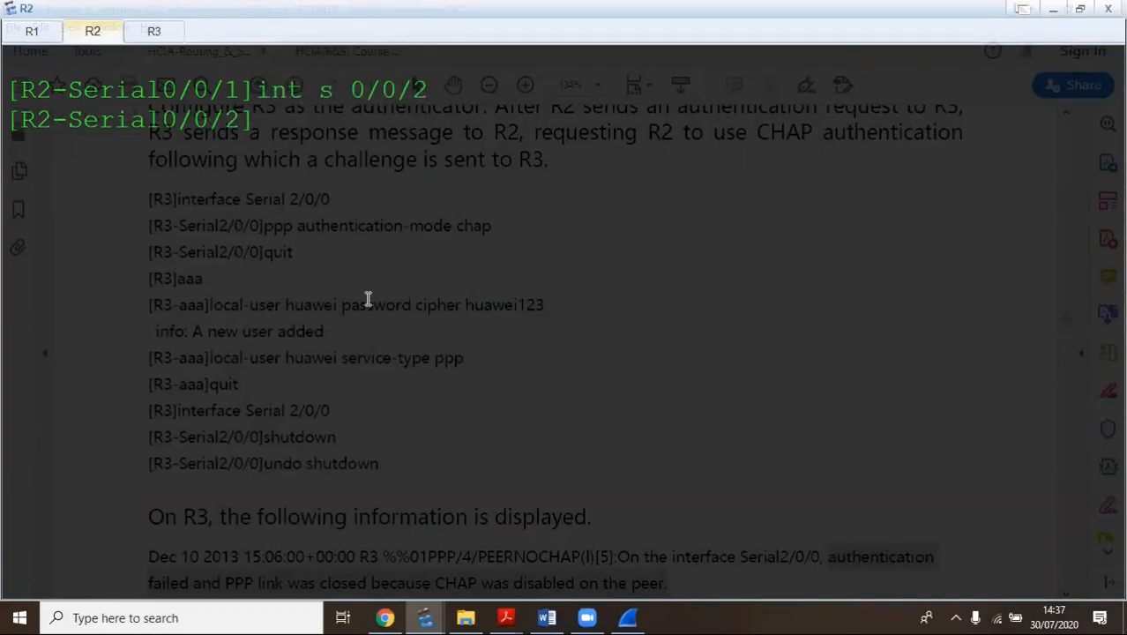
pyautogui.write('pp')
pyautogui.press('Tab')
pyautogui.write('au')
pyautogui.press('Tab')
pyautogui.write('mo')
pyautogui.press('BackSpace')
pyautogui.press('BackSpace')
pyautogui.write('ch')
pyautogui.press('Tab')
pyautogui.press('Return')
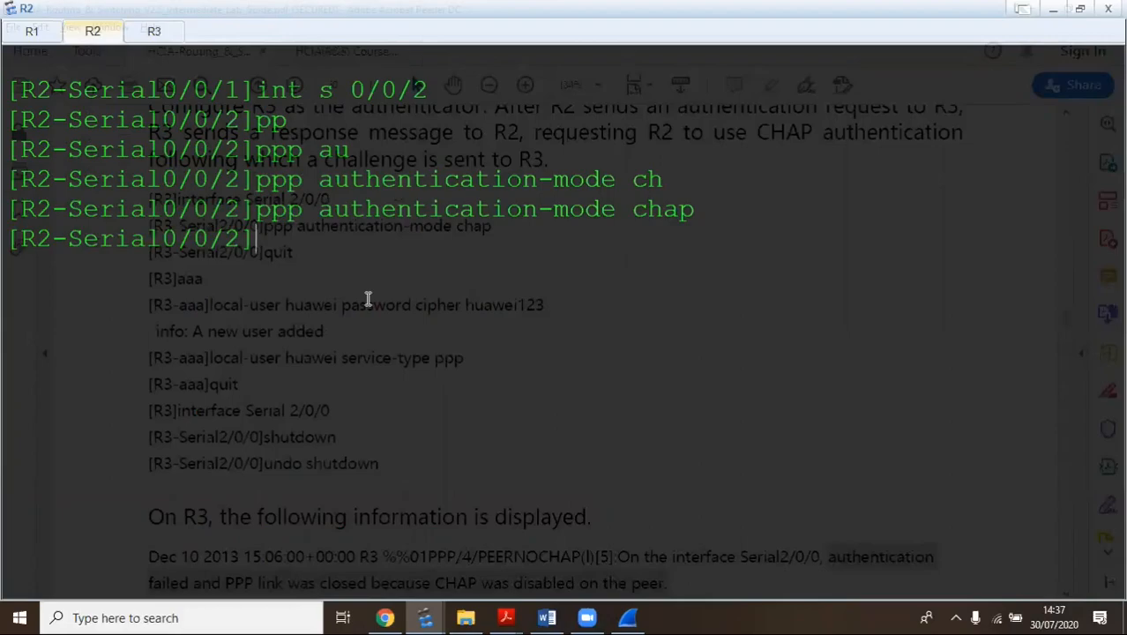
pyautogui.write('q')
pyautogui.press('Return')
# In AAA view, create local user huawei with a cipher password, correcting the rejected entry
pyautogui.write('aaa')
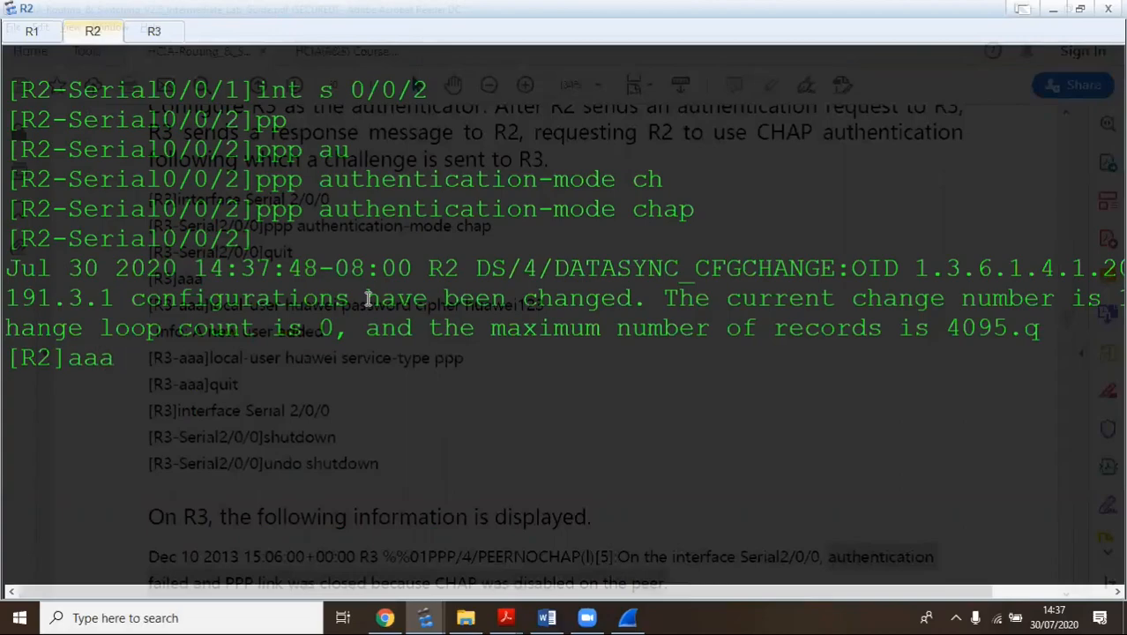
pyautogui.press('Return')
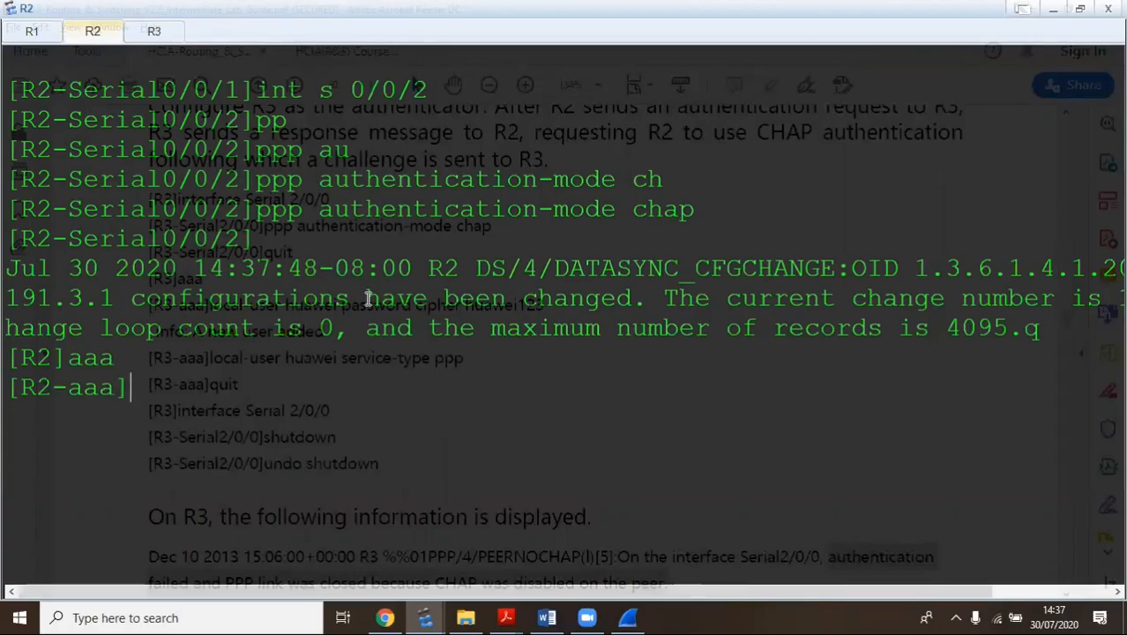
pyautogui.write('lo')
pyautogui.press('Tab')
pyautogui.write('hu')
pyautogui.press('Tab')
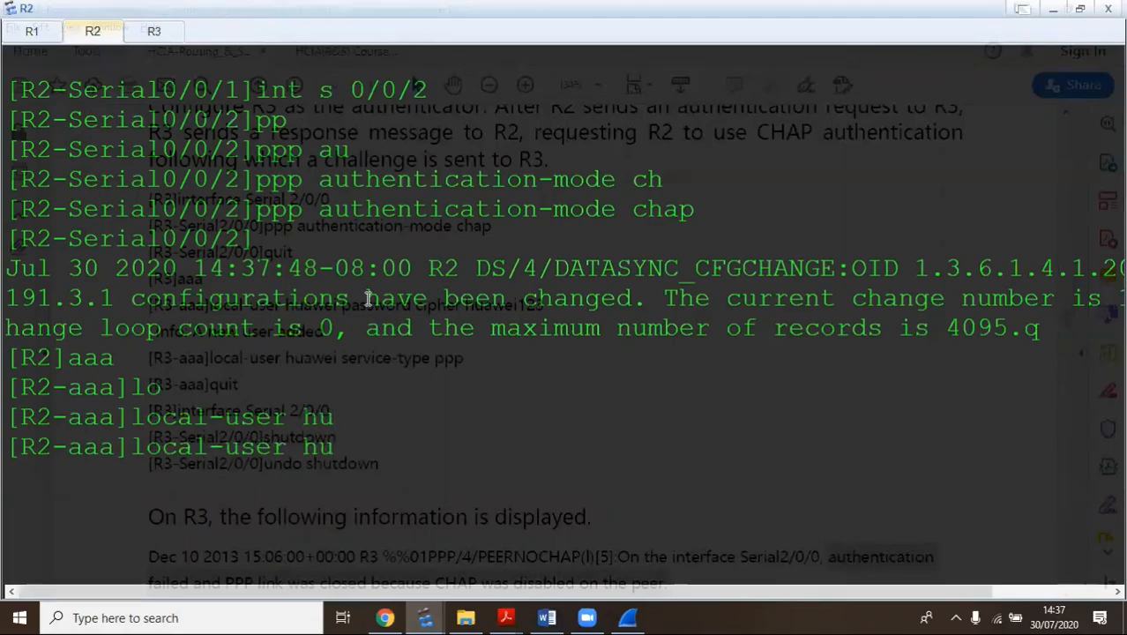
pyautogui.write('awei pas')
pyautogui.press('Tab')
pyautogui.write('ci')
pyautogui.press('Tab')
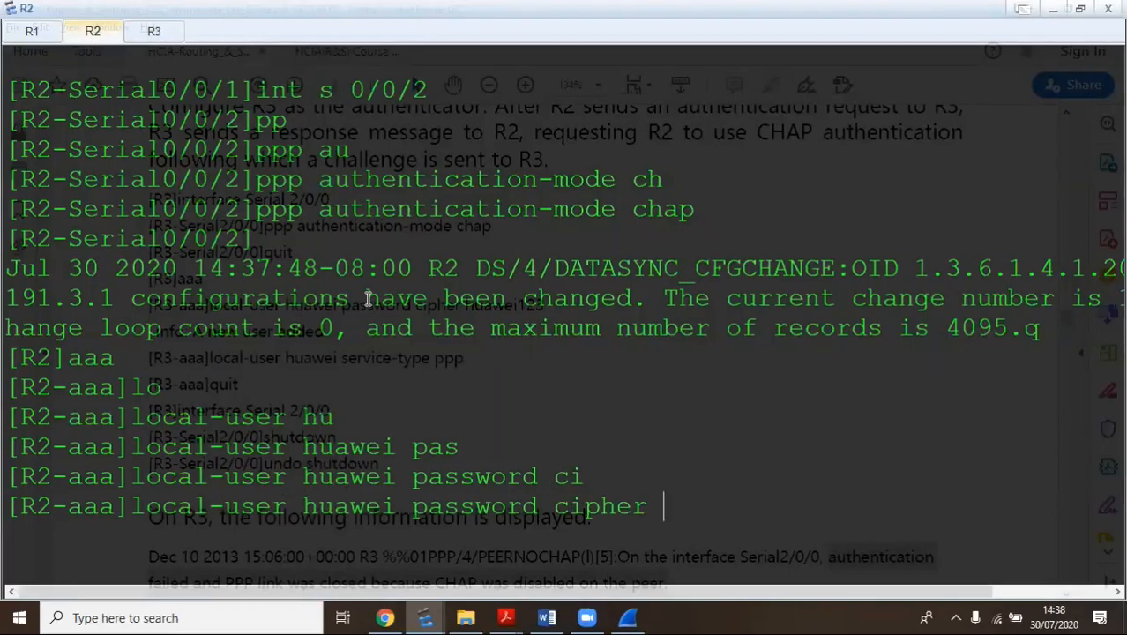
pyautogui.write('huawei ')
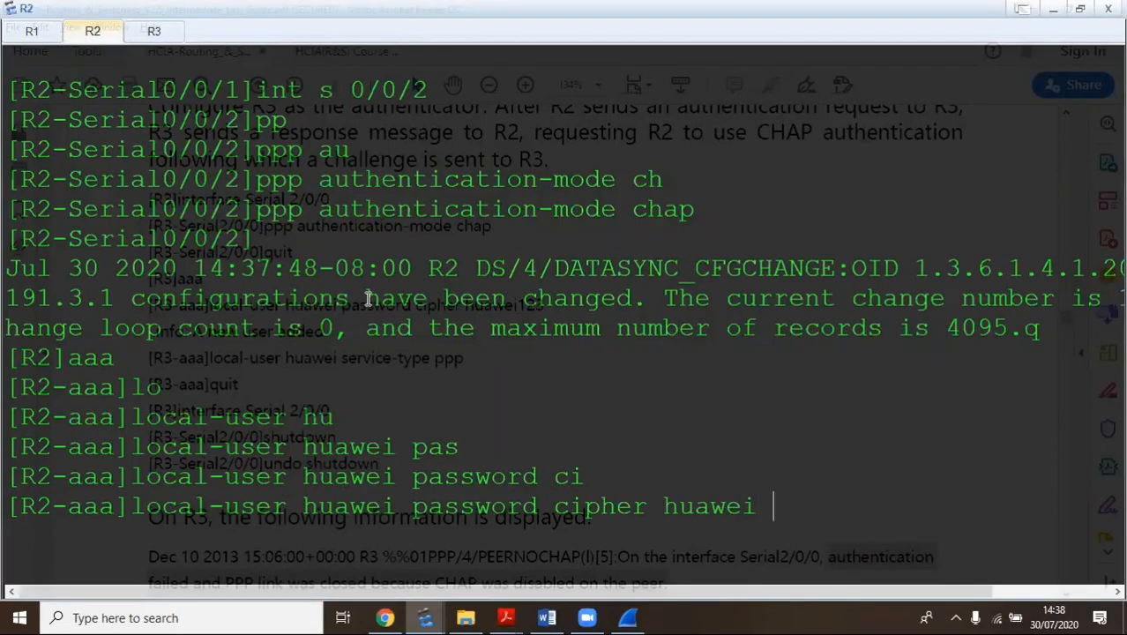
pyautogui.write('123')
pyautogui.press('Return')
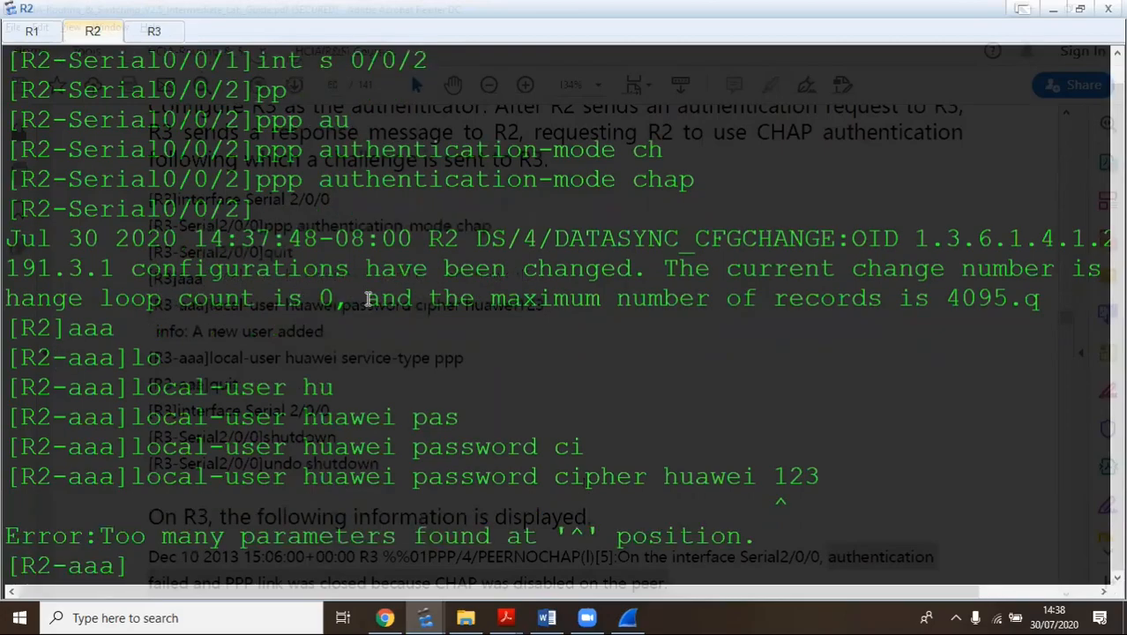
pyautogui.press('Up')
pyautogui.press('Left')
pyautogui.press('Left')
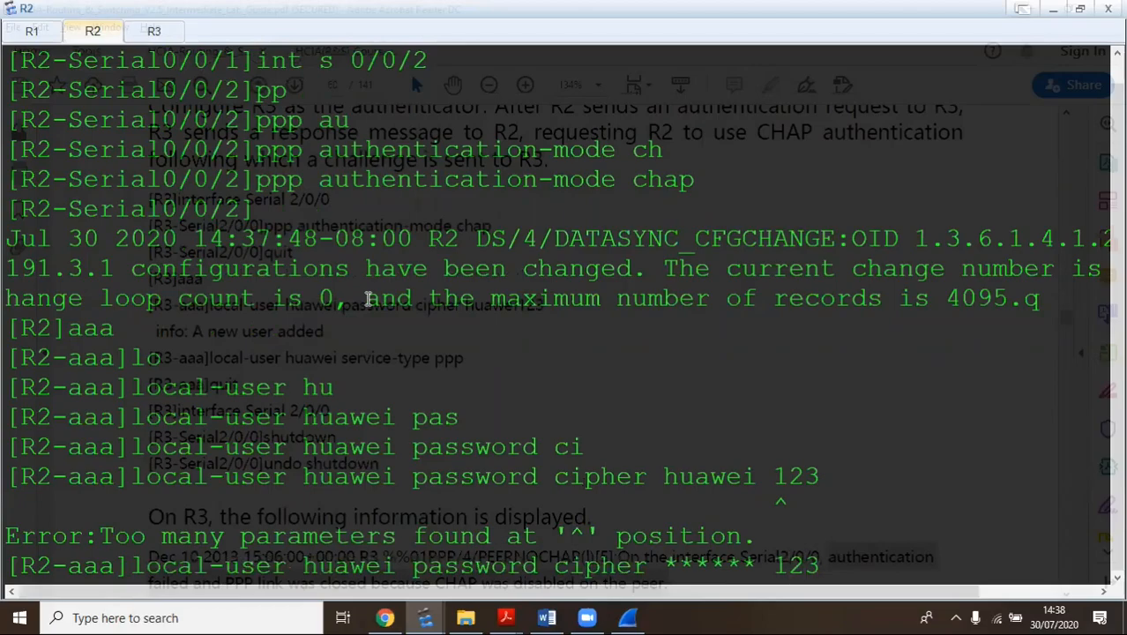
pyautogui.press('Delete')
pyautogui.press('BackSpace')
pyautogui.press('BackSpace')
pyautogui.press('BackSpace')
pyautogui.write('123')
pyautogui.press('Return')
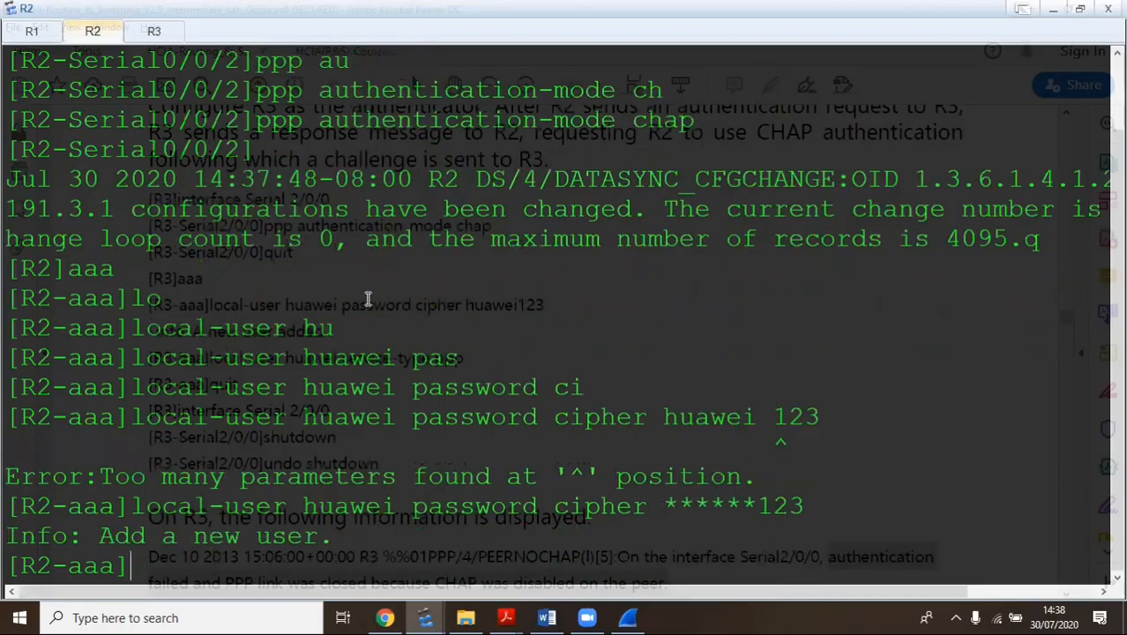
pyautogui.press('Return')
pyautogui.press('Return')
pyautogui.press('Return')
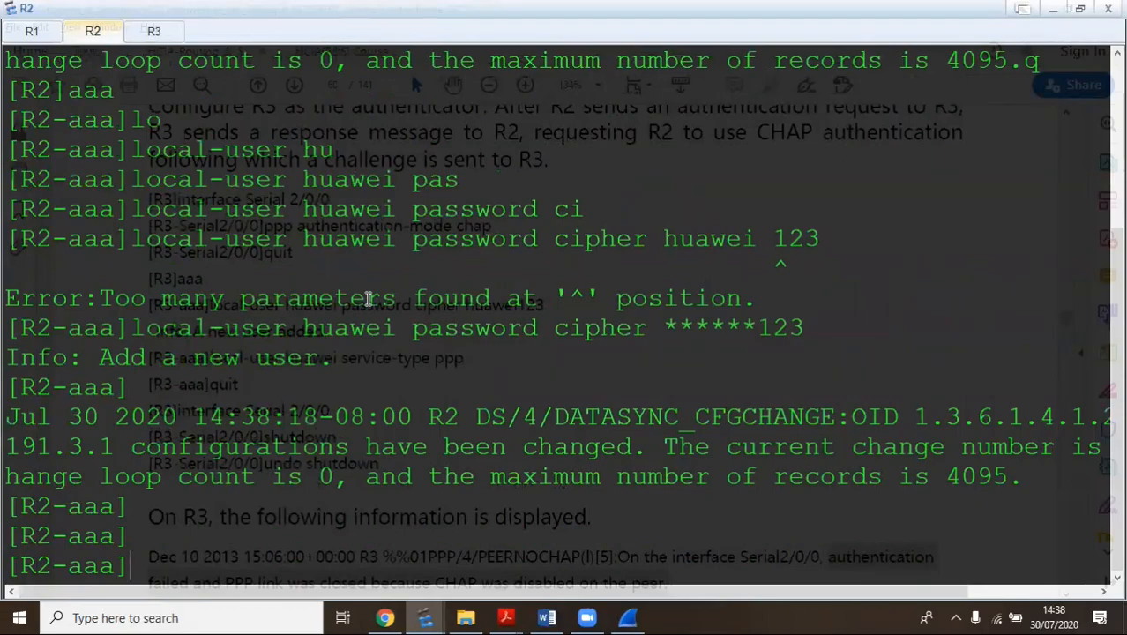
pyautogui.press('Return')
pyautogui.press('Return')
pyautogui.press('Return')
pyautogui.press('Return')
pyautogui.press('Return')
pyautogui.press('Return')
pyautogui.press('Return')
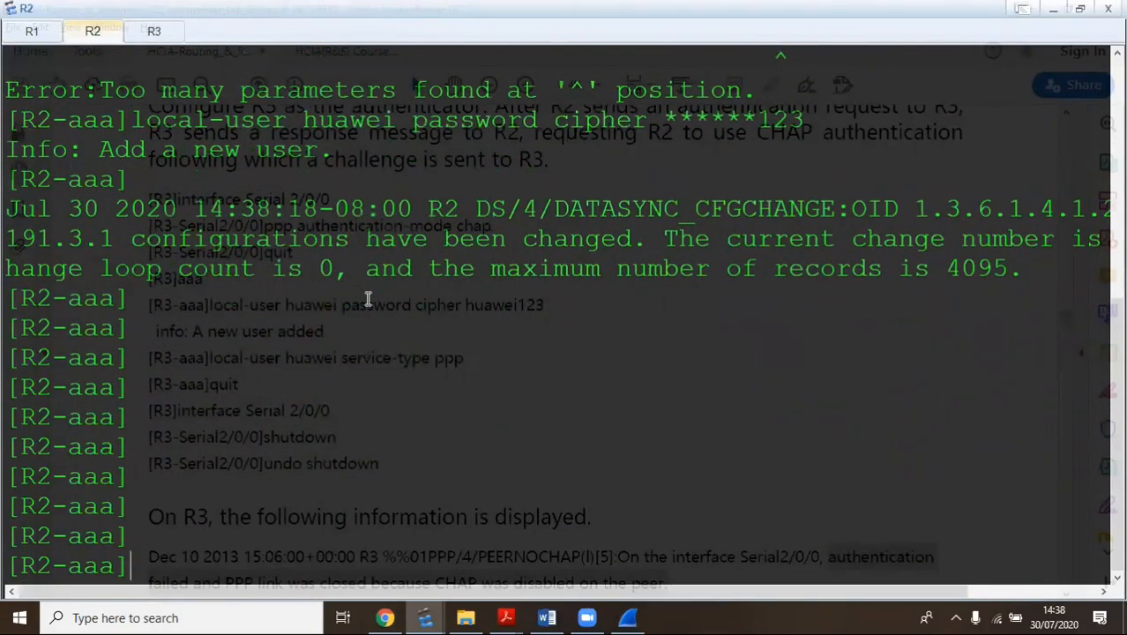
# Set local user huawei's service-type to ppp
pyautogui.write('lo')
pyautogui.press('Tab')
pyautogui.write('huawei se')
pyautogui.press('Tab')
pyautogui.write('ppp')
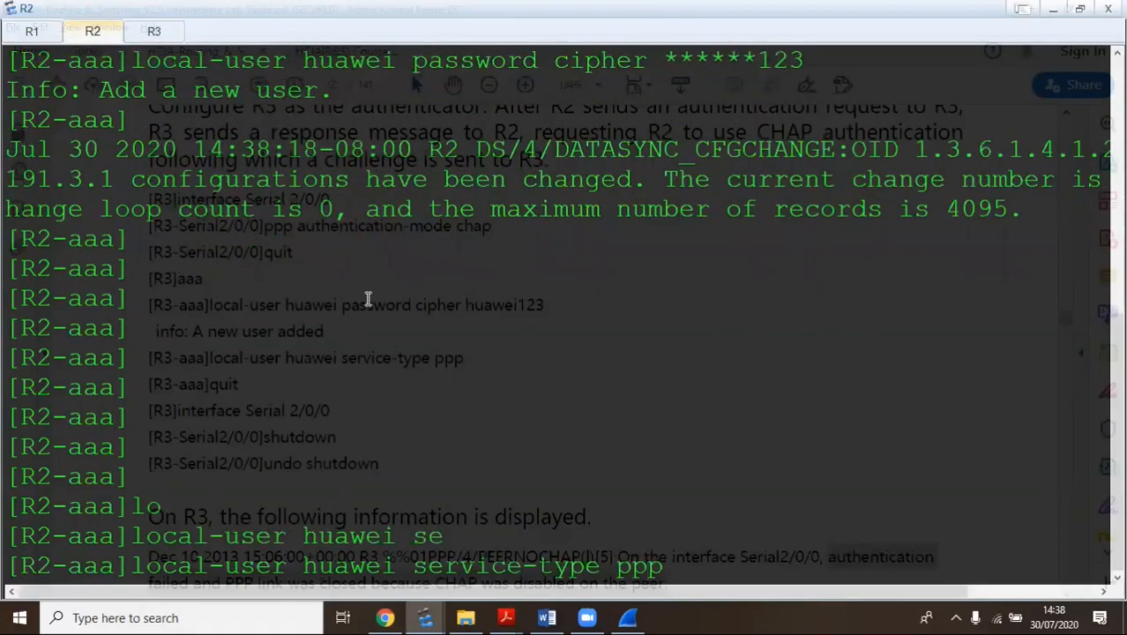
pyautogui.press('Return')
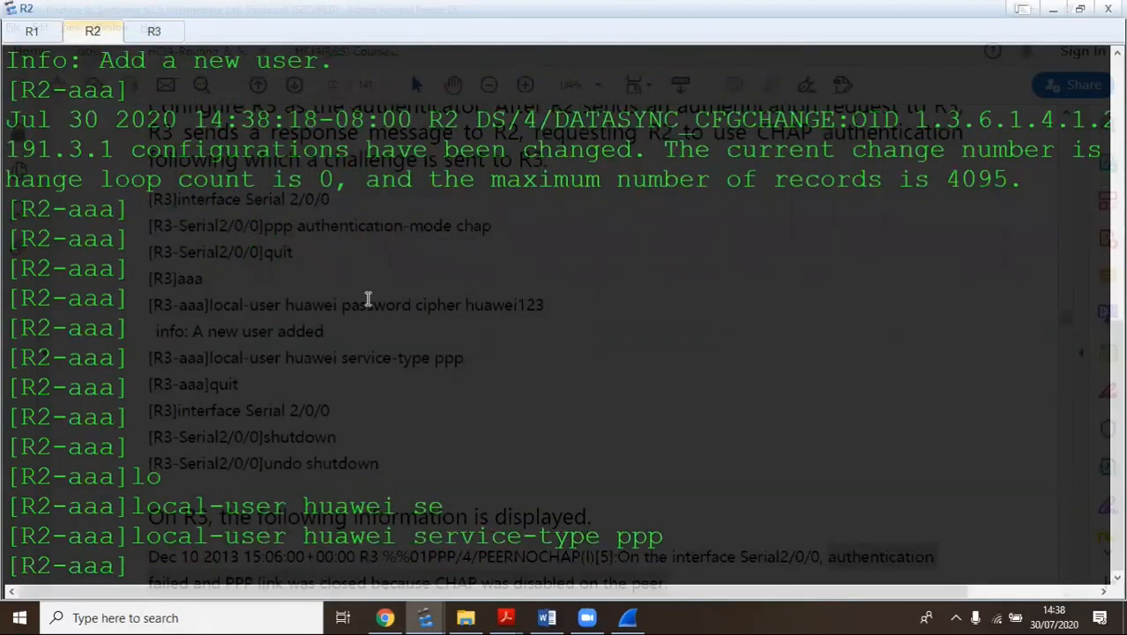
pyautogui.press('Return')
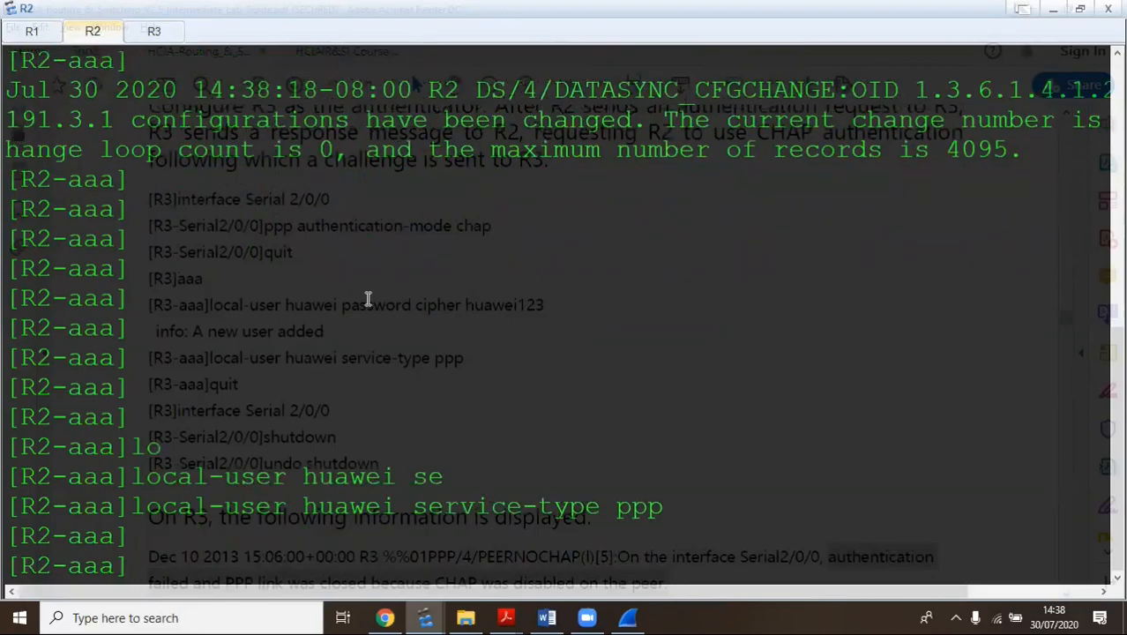
# Wake the R3 console, check Wireshark's capture of PPP LCP echo packets, and return to R3
pyautogui.press('Return')
pyautogui.press('Return')
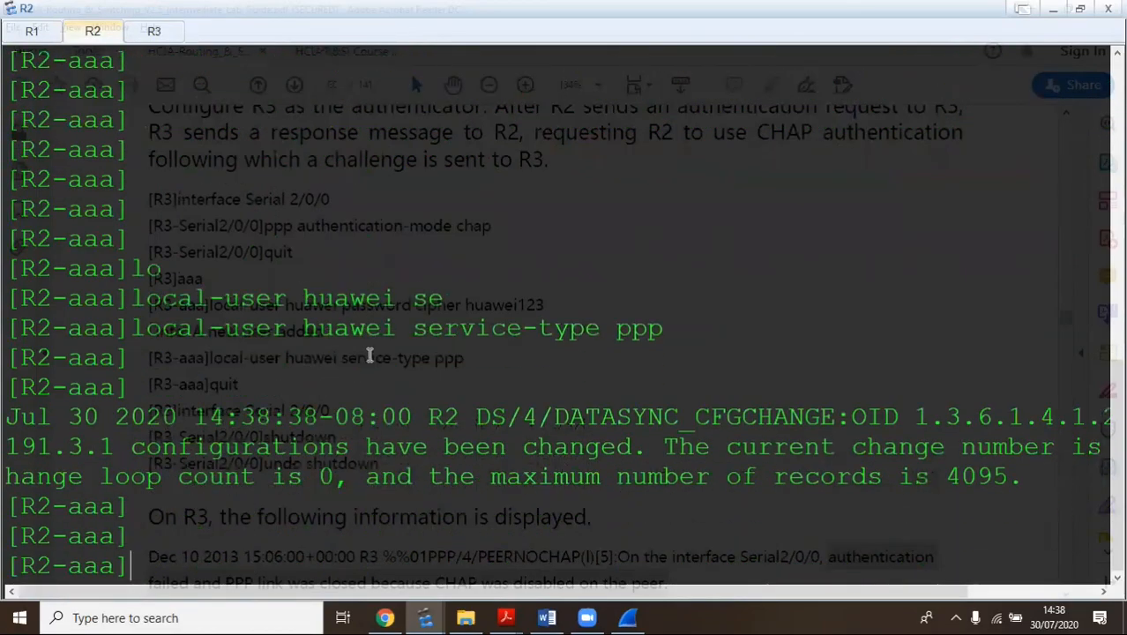
pyautogui.click(153, 32)
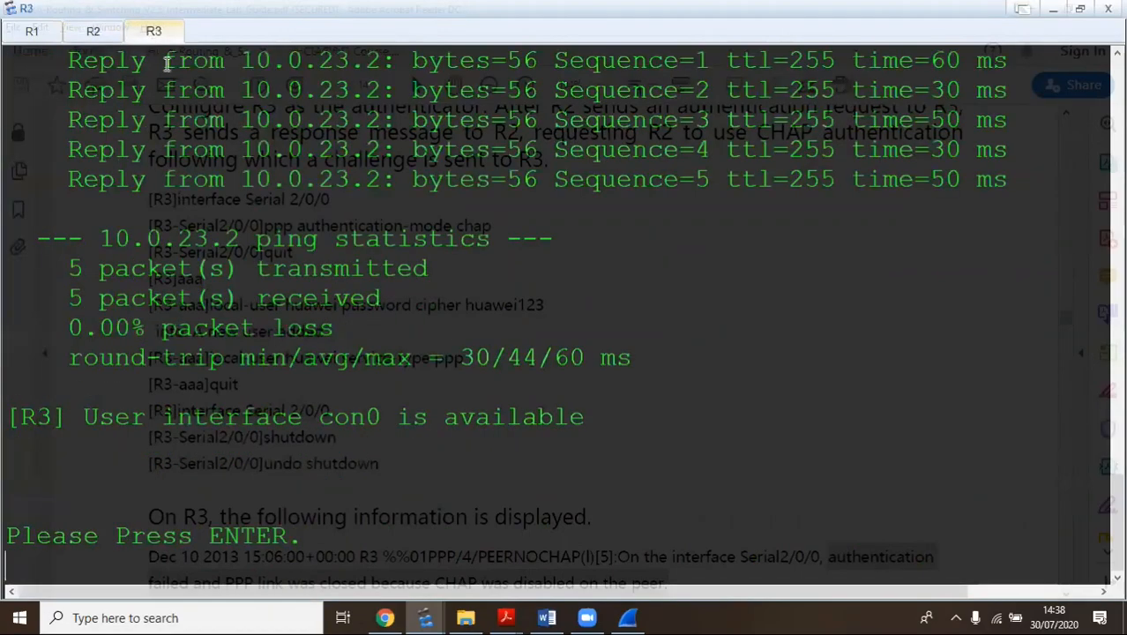
pyautogui.press('Return')
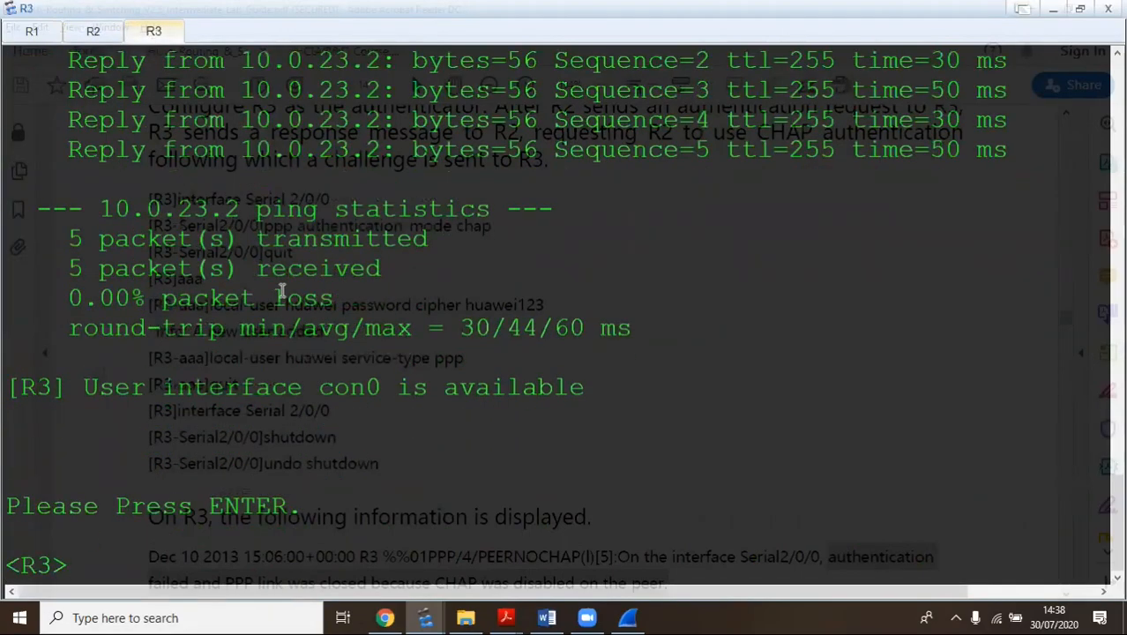
pyautogui.click(627, 617)
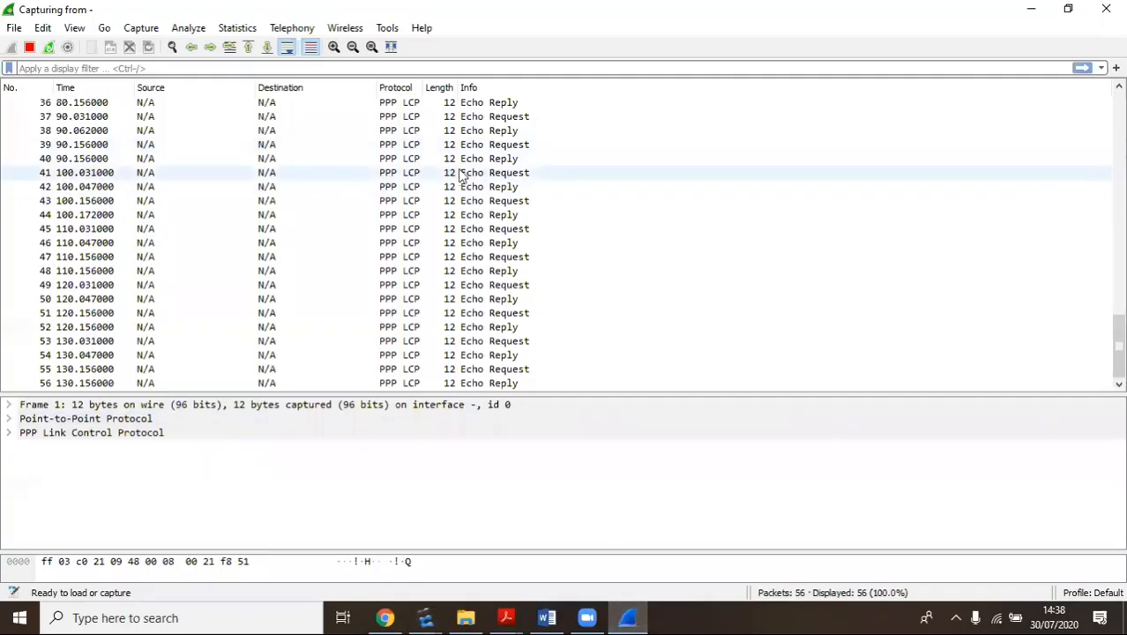
pyautogui.scroll(12, 464, 172)
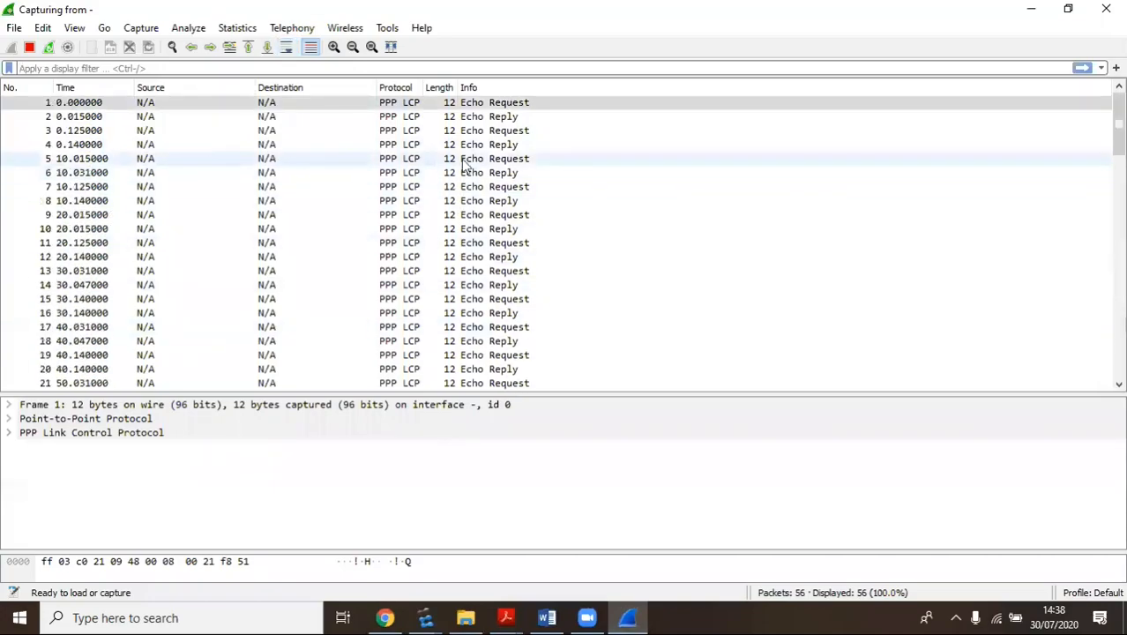
pyautogui.scroll(-12, 465, 166)
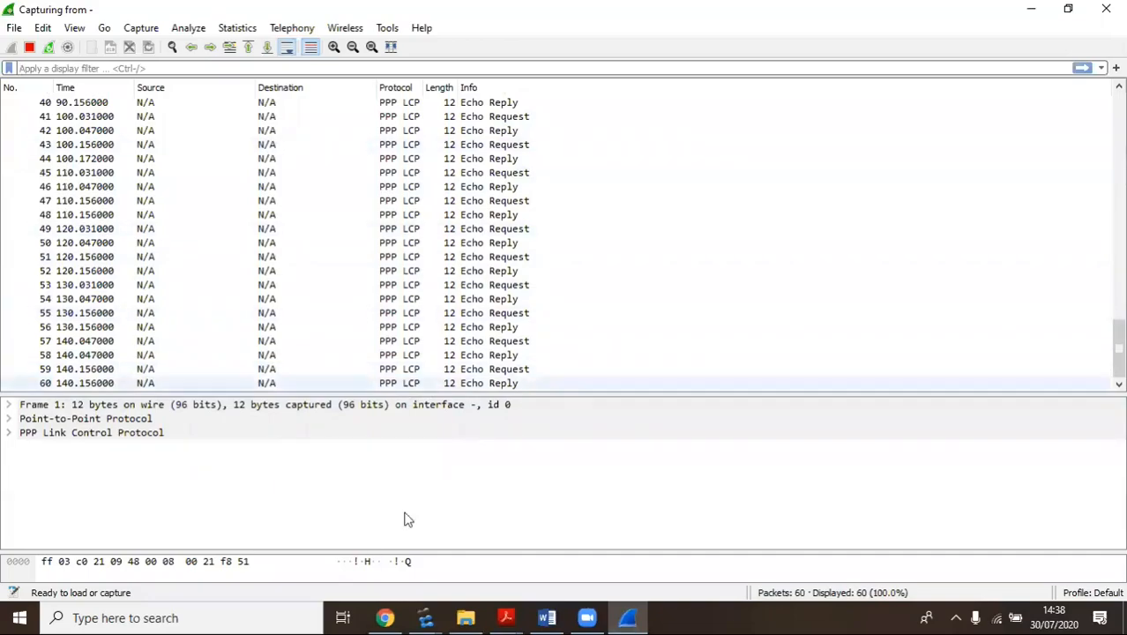
pyautogui.moveTo(425, 617)
pyautogui.click(528, 535)
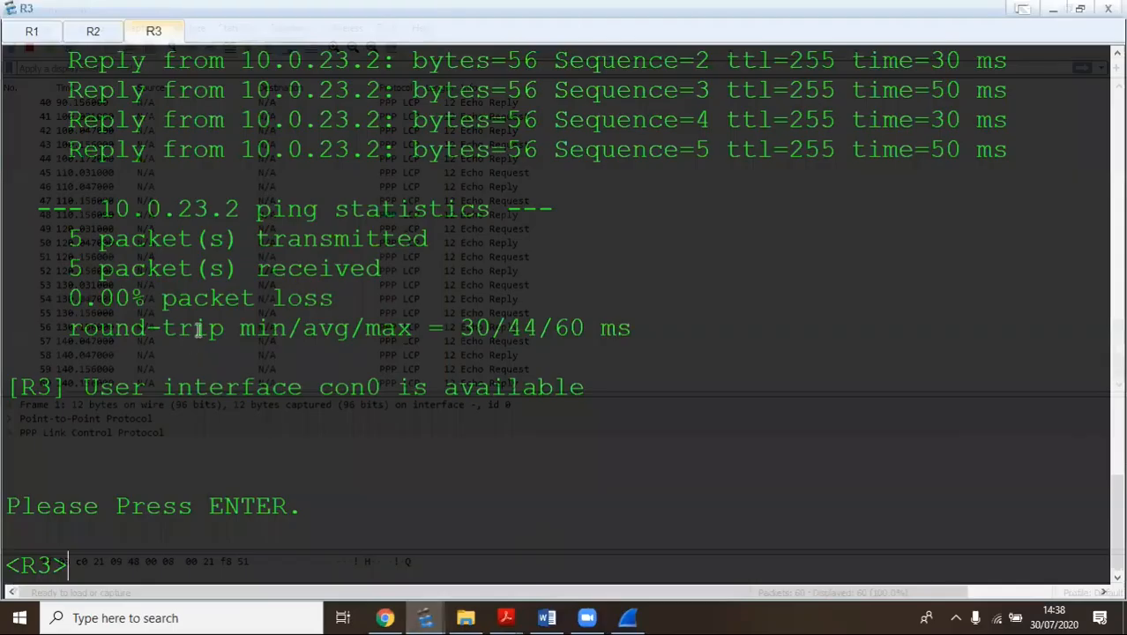
# In the lab guide, select the ppp chap user and cipher password commands, then scroll back to R3's aaa commands
pyautogui.moveTo(505, 617)
pyautogui.click(423, 586)
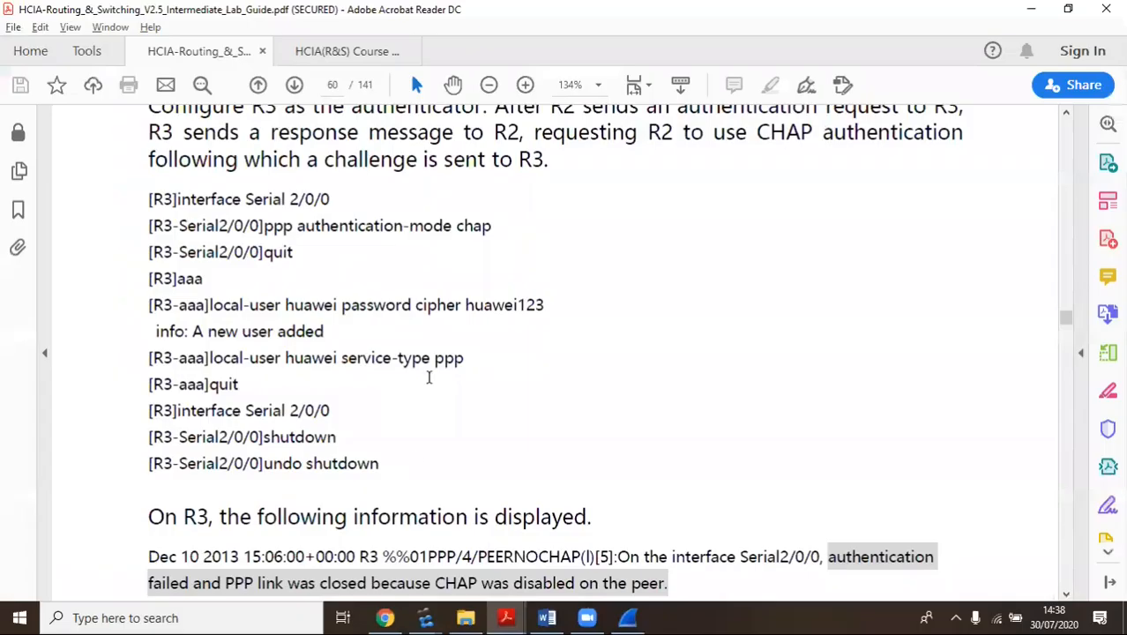
pyautogui.scroll(-5, 428, 377)
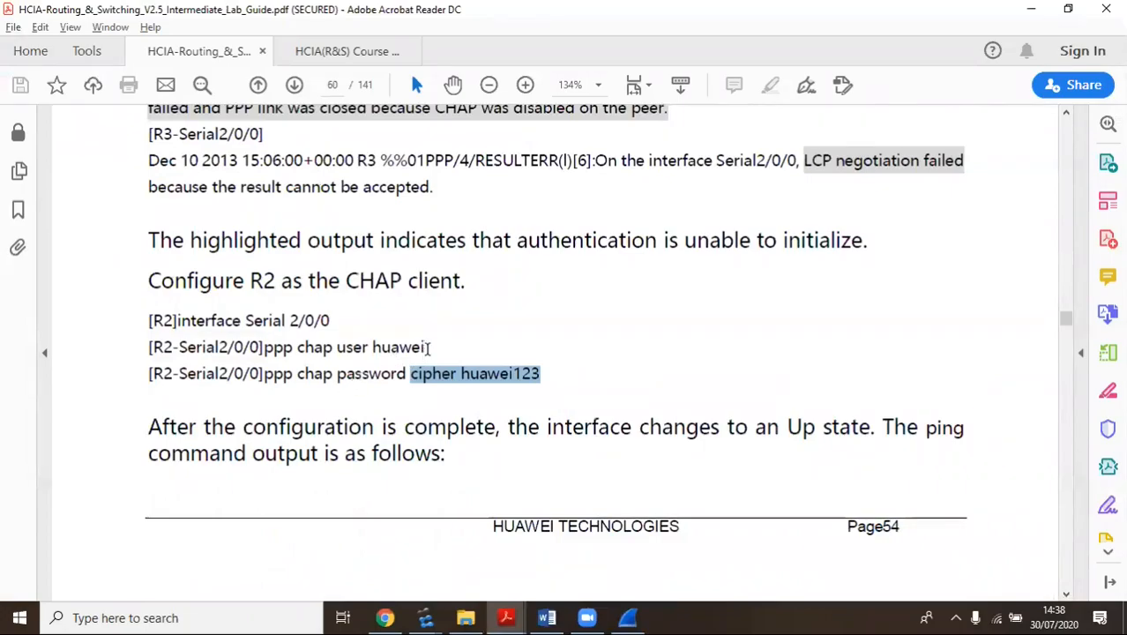
pyautogui.moveTo(428, 347); pyautogui.dragTo(316, 351)
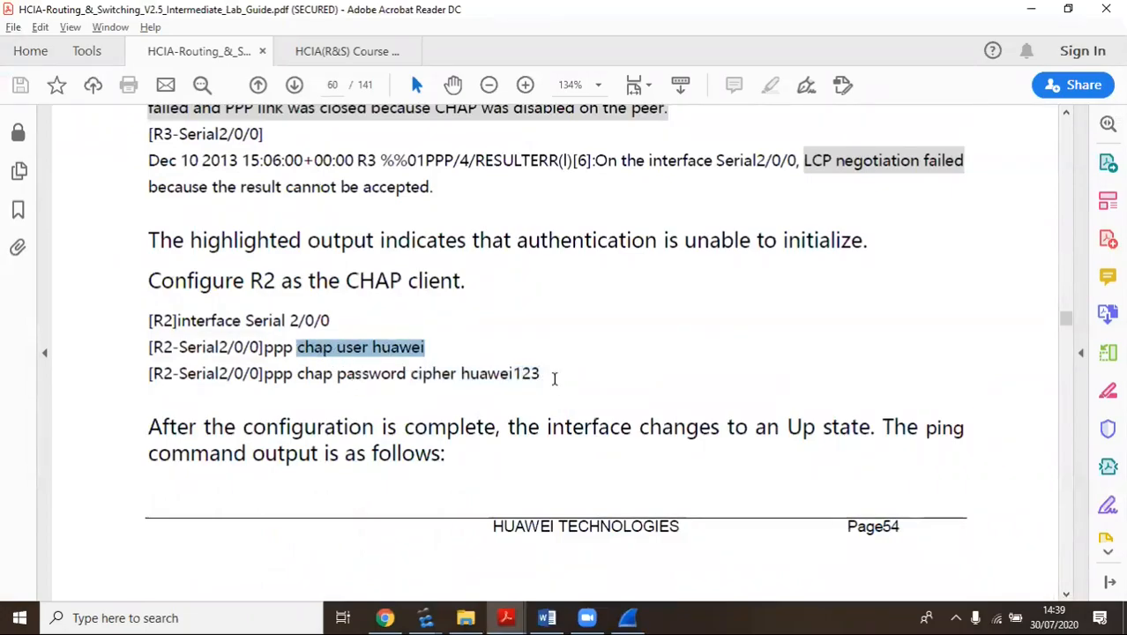
pyautogui.moveTo(553, 378); pyautogui.dragTo(408, 374)
pyautogui.click(507, 333)
pyautogui.hotkey('alt', 'Tab')
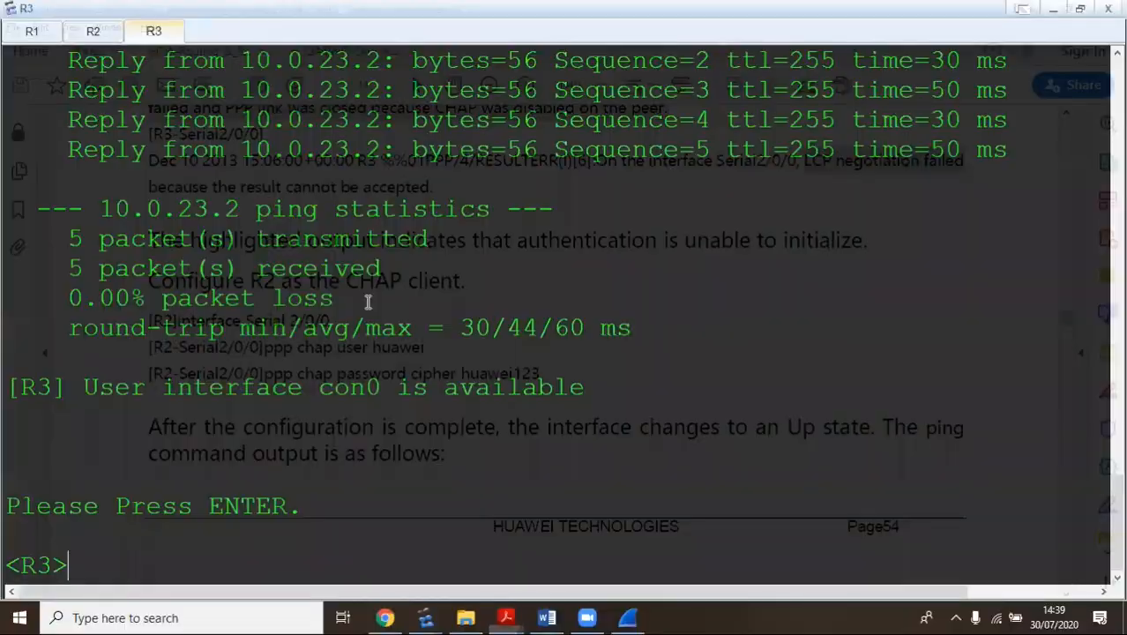
pyautogui.hotkey('alt', 'Tab')
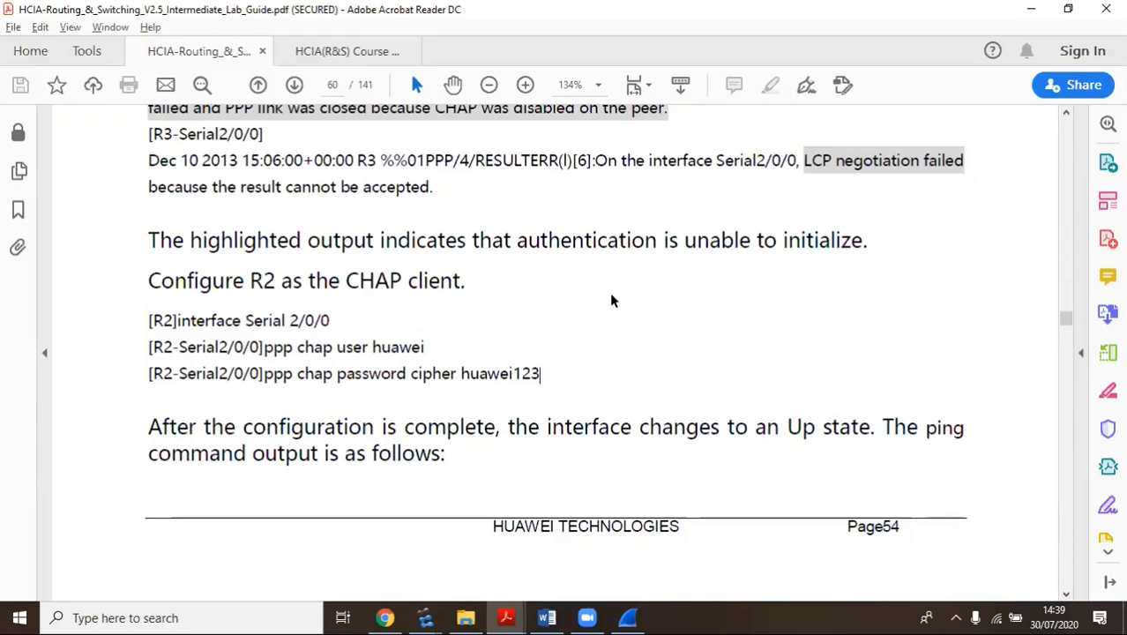
pyautogui.scroll(3, 375, 355)
pyautogui.scroll(2, 375, 356)
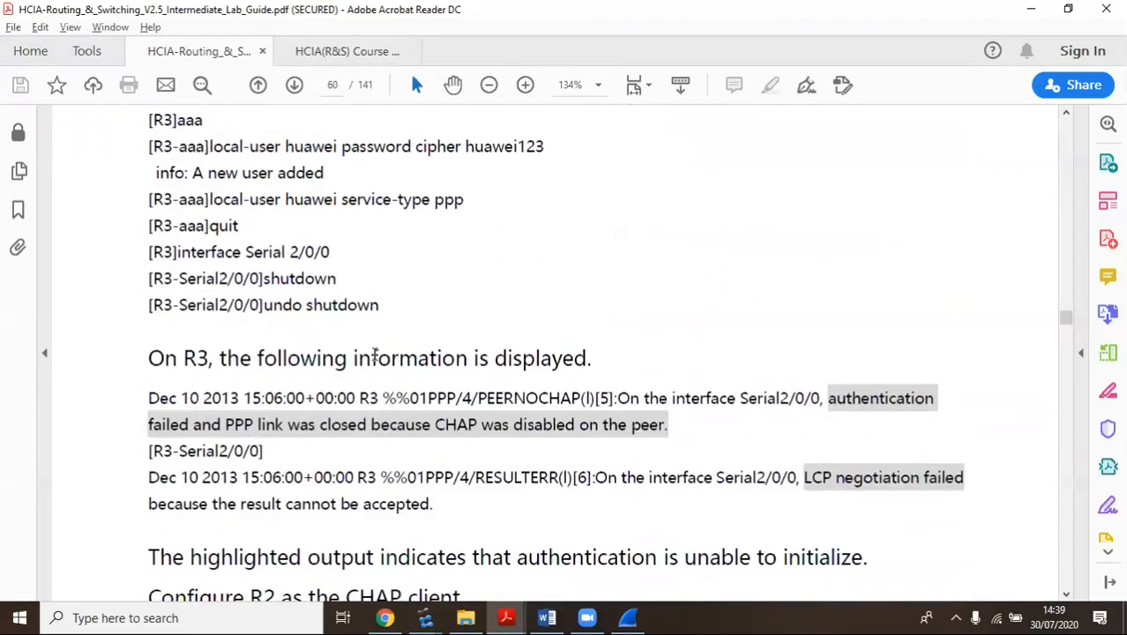
# Review R2's console output, then return to the R3 console at its <R3> prompt
pyautogui.hotkey('alt', 'Tab')
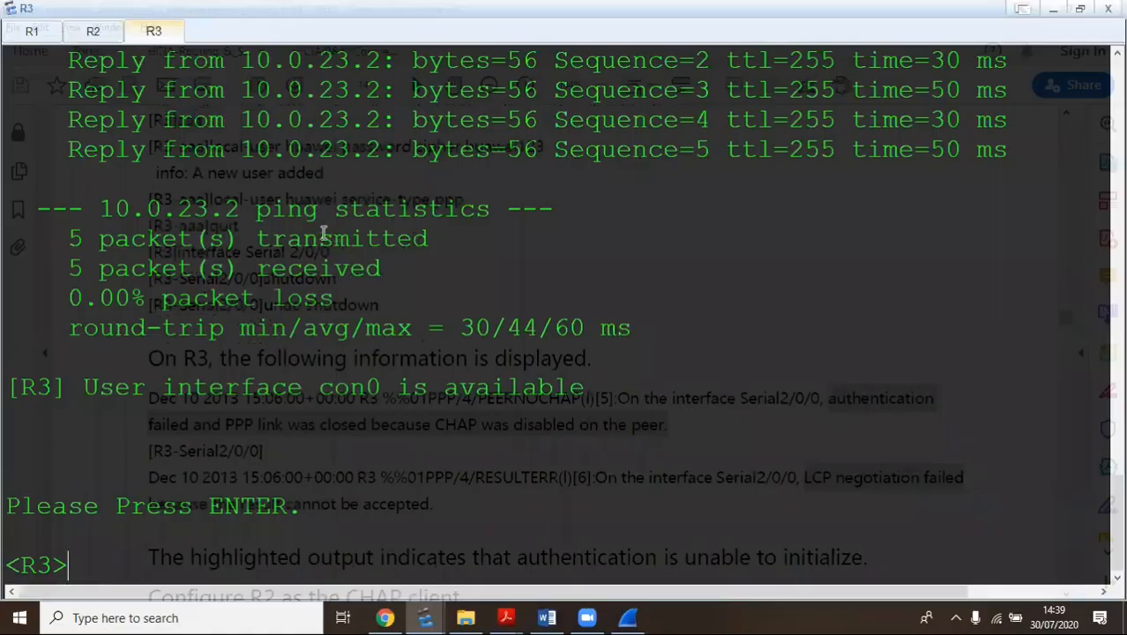
pyautogui.click(93, 34)
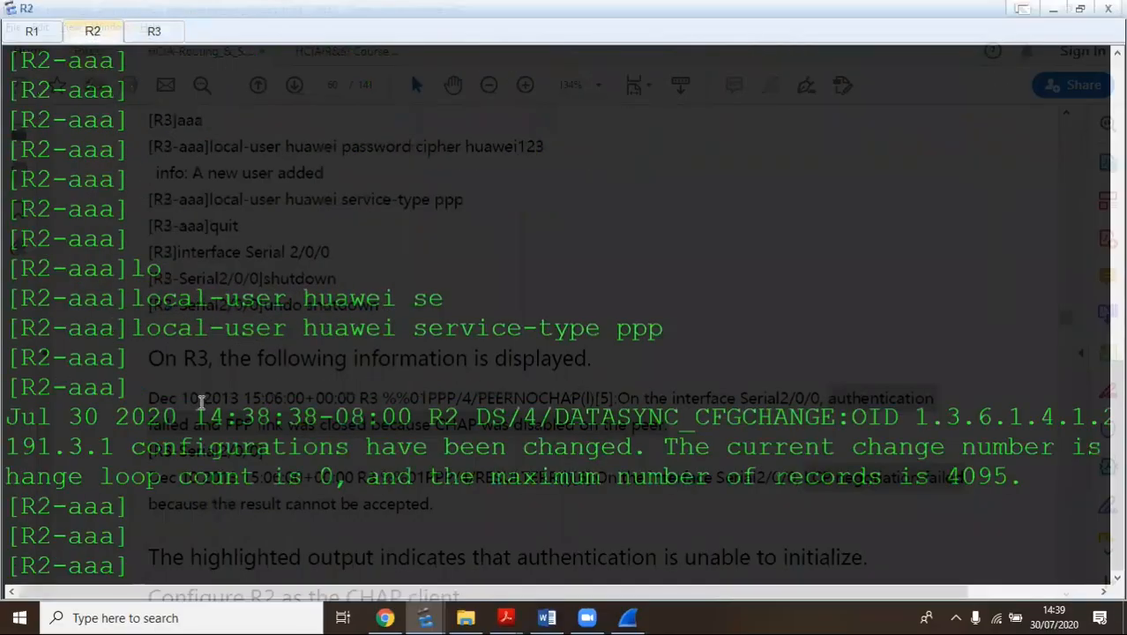
pyautogui.scroll(5, 189, 306)
pyautogui.scroll(-5, 196, 338)
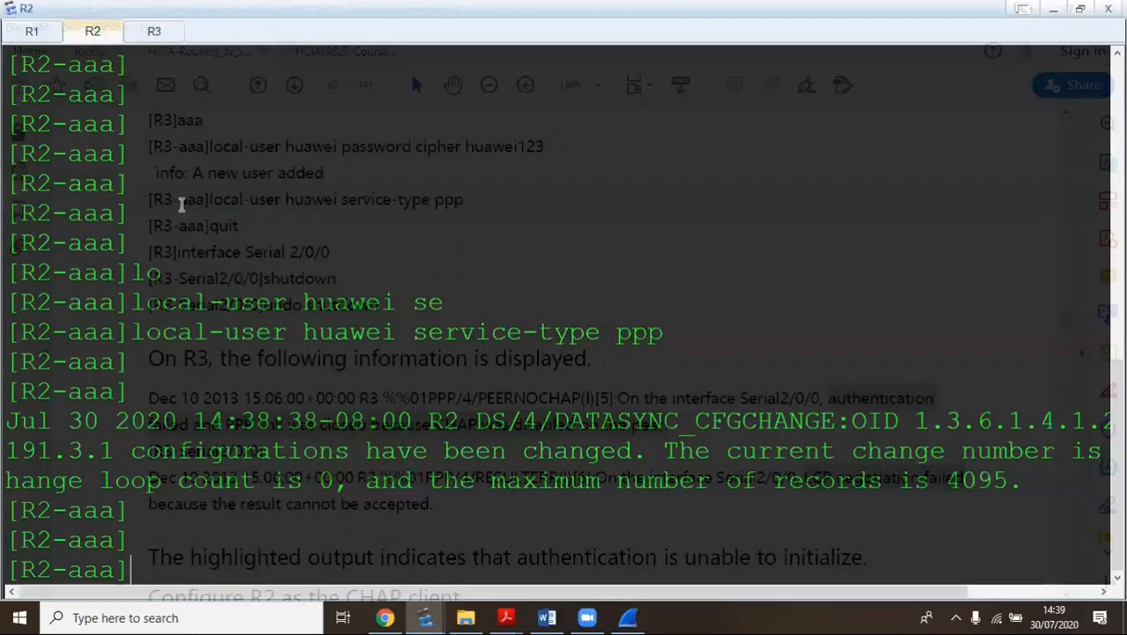
pyautogui.click(155, 31)
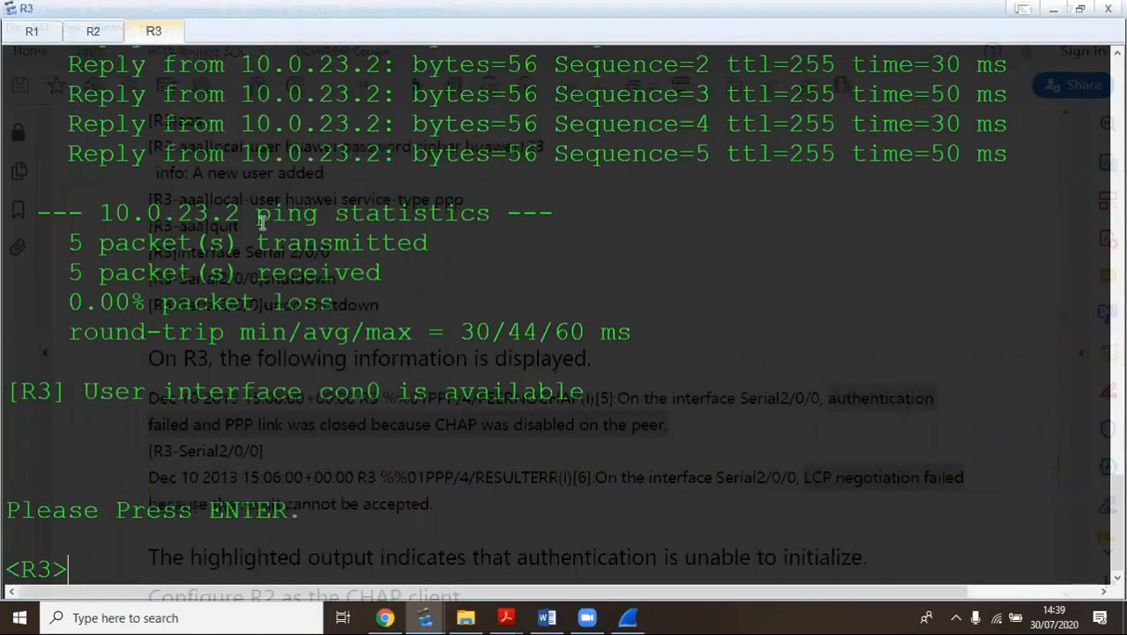
# On R3, enter system view and the Serial0/0/2 interface view, checking the topology for the port
pyautogui.write('sys')
pyautogui.press('Return')
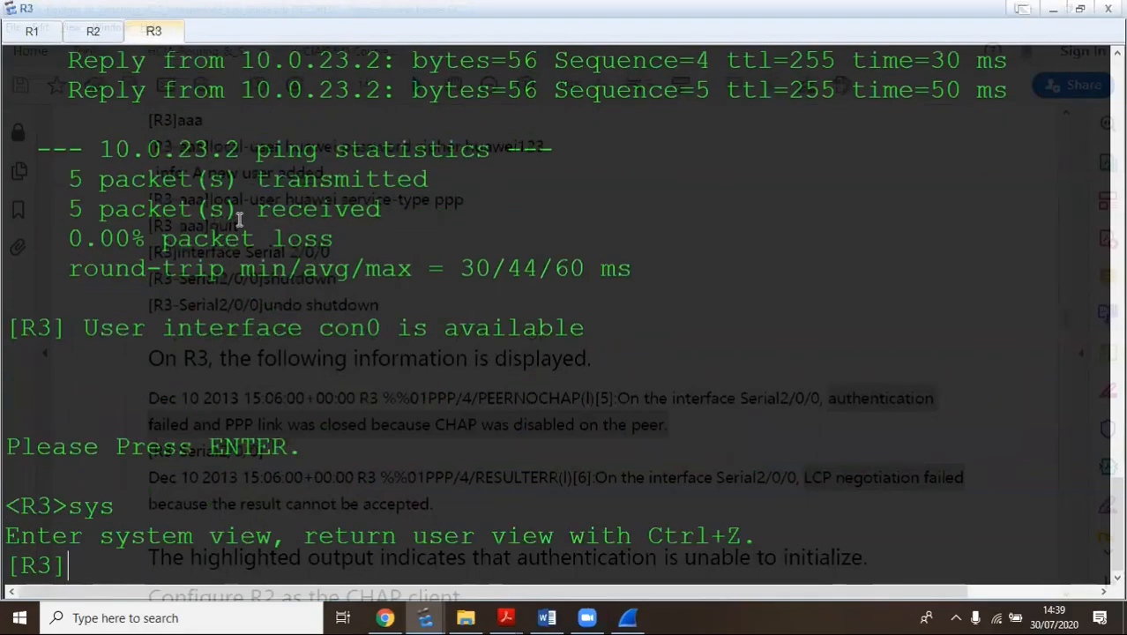
pyautogui.write('int 0')
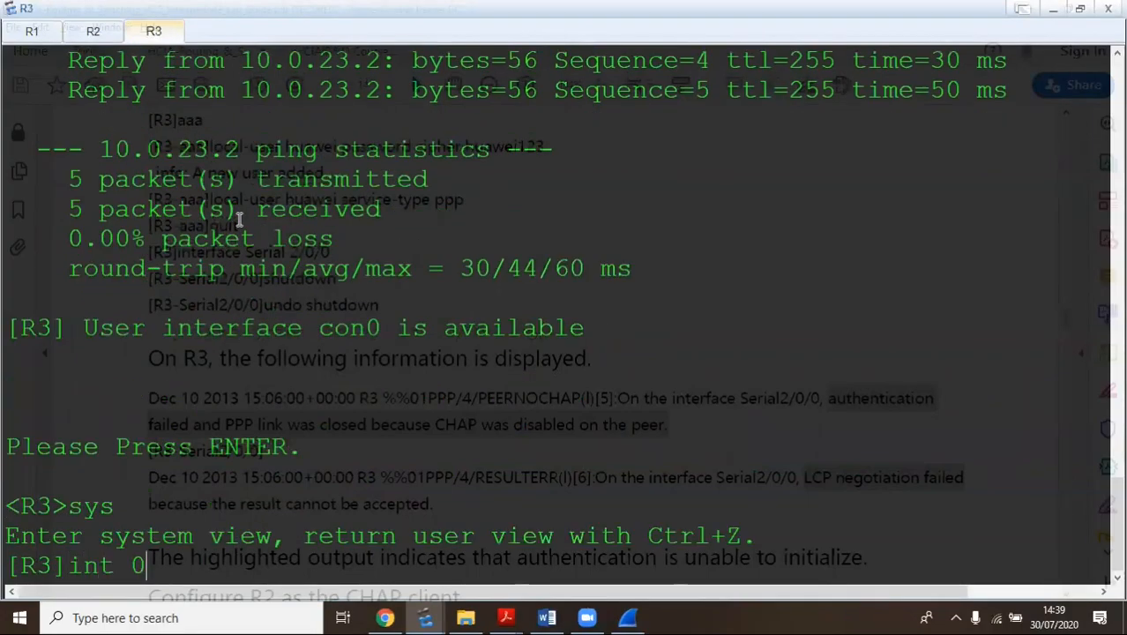
pyautogui.write('/0/')
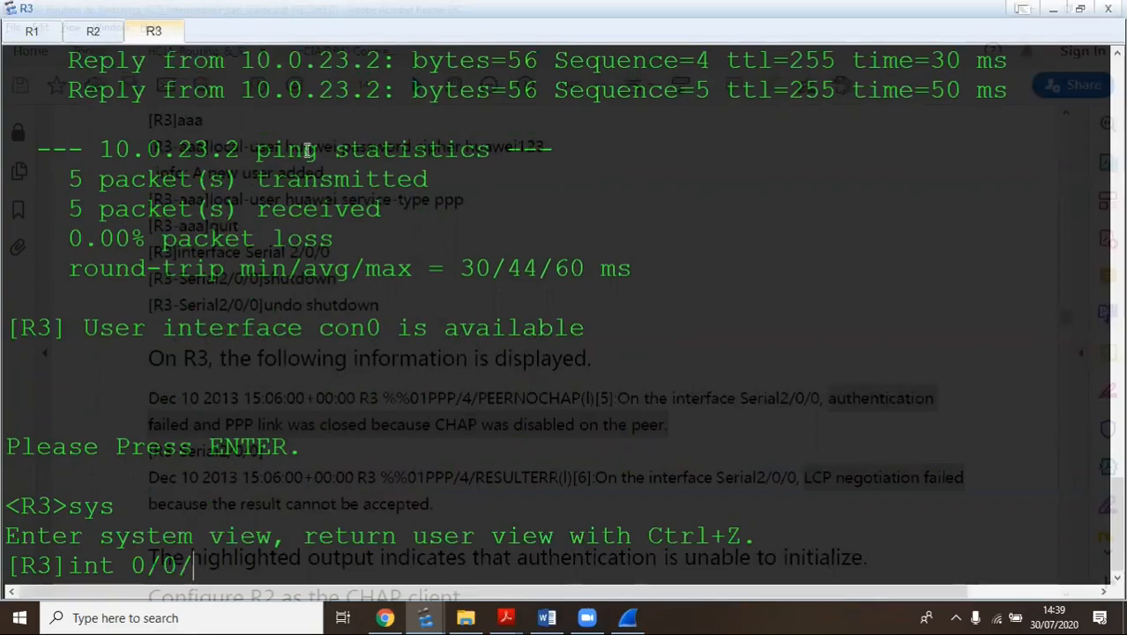
pyautogui.moveTo(431, 617)
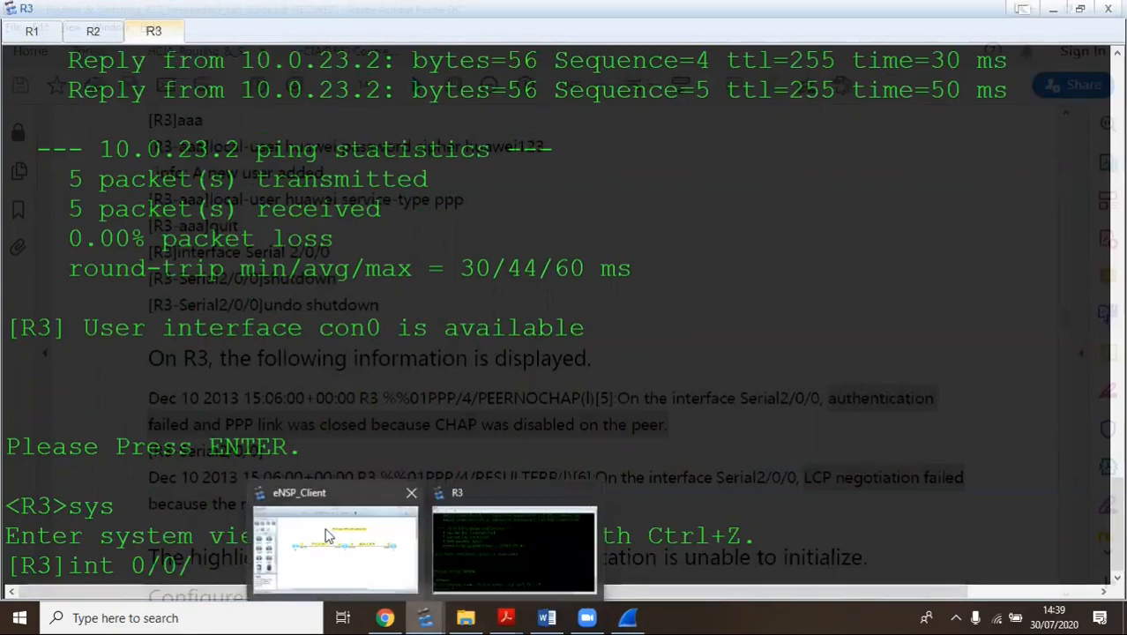
pyautogui.click(345, 565)
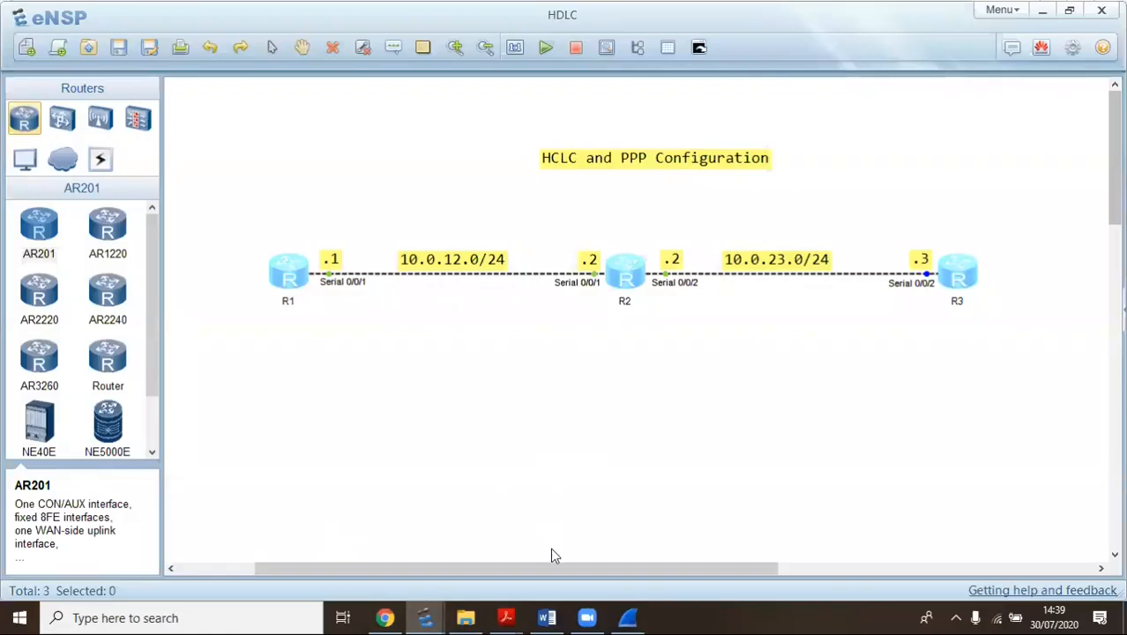
pyautogui.moveTo(427, 617)
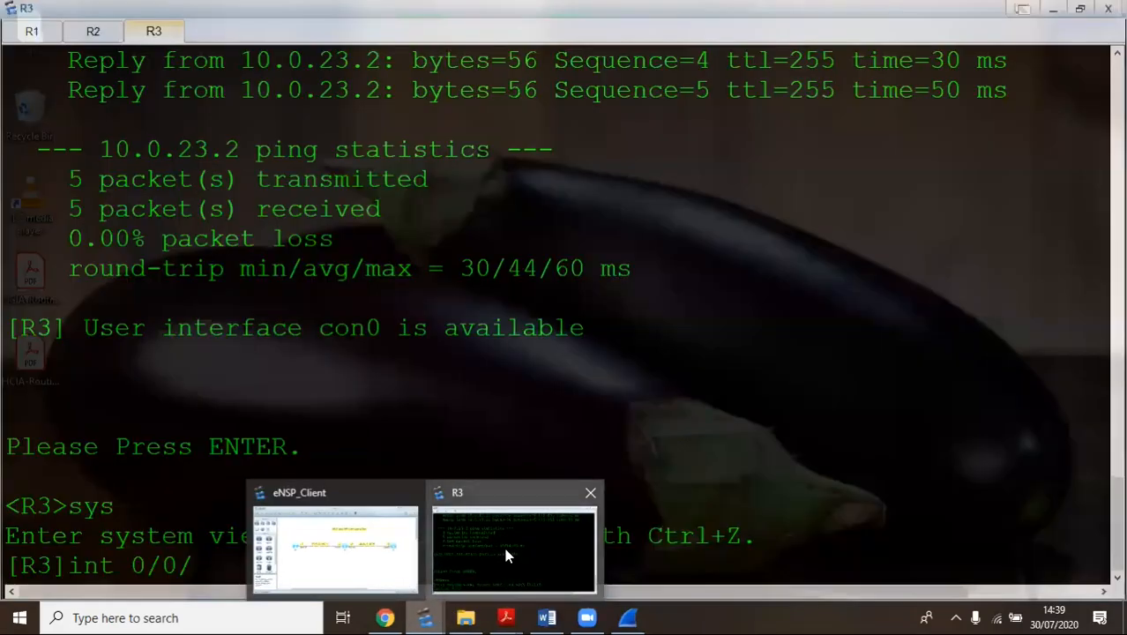
pyautogui.click(504, 547)
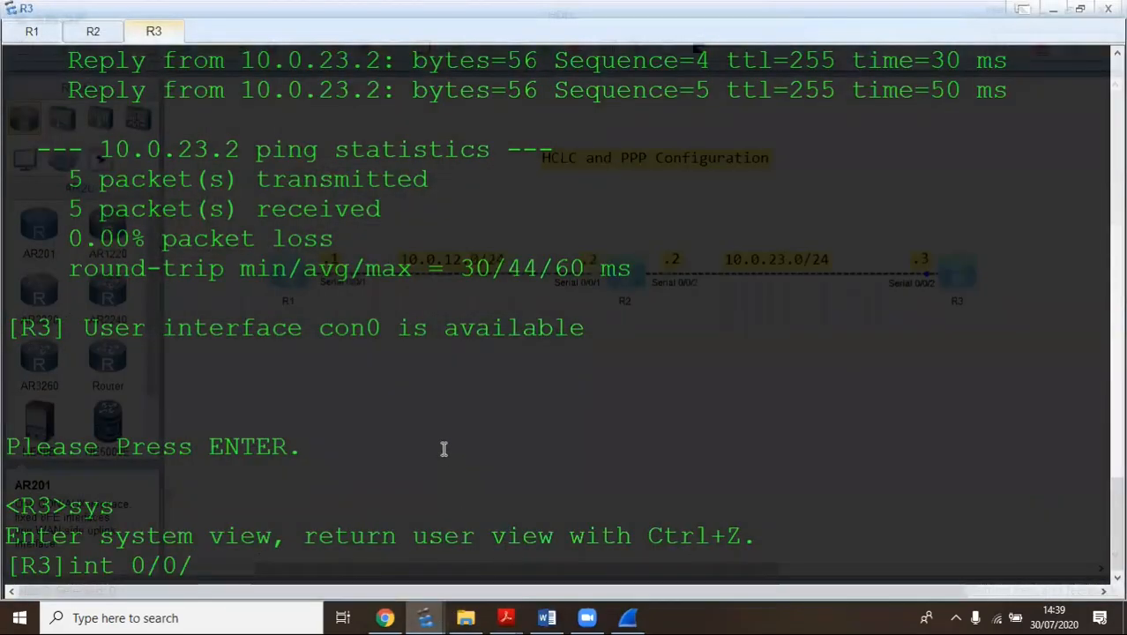
pyautogui.write('3')
pyautogui.press('Return')
pyautogui.press('Up')
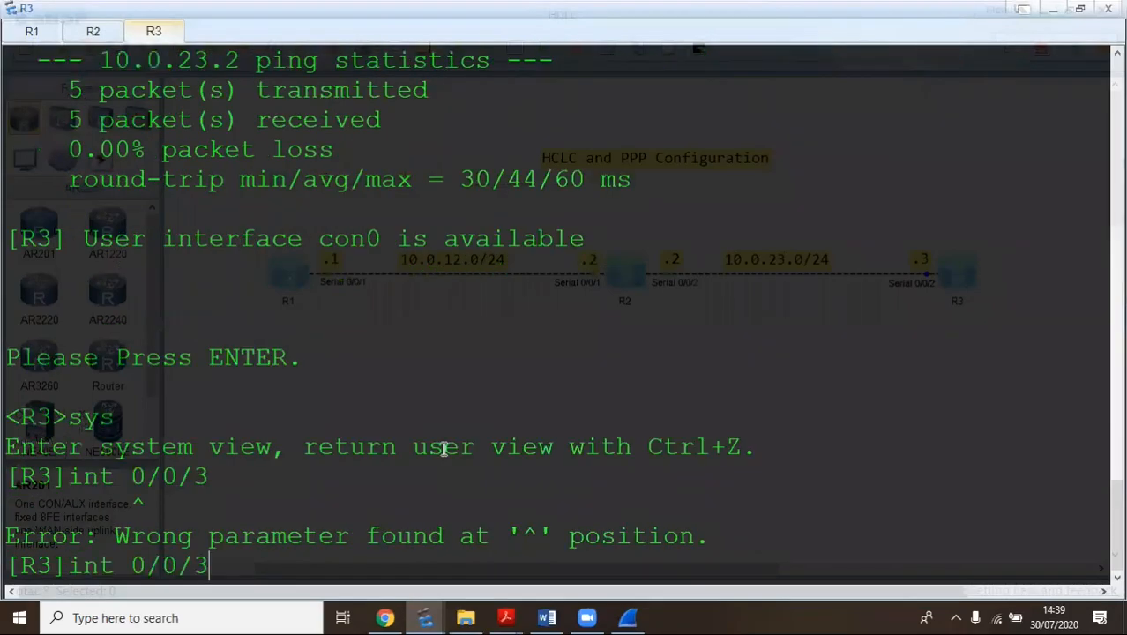
pyautogui.press('BackSpace')
pyautogui.write('2')
pyautogui.press('Left')
pyautogui.press('Left')
pyautogui.press('Left')
pyautogui.press('Left')
pyautogui.press('Left')
pyautogui.write('g')
pyautogui.press('BackSpace')
pyautogui.write('s')
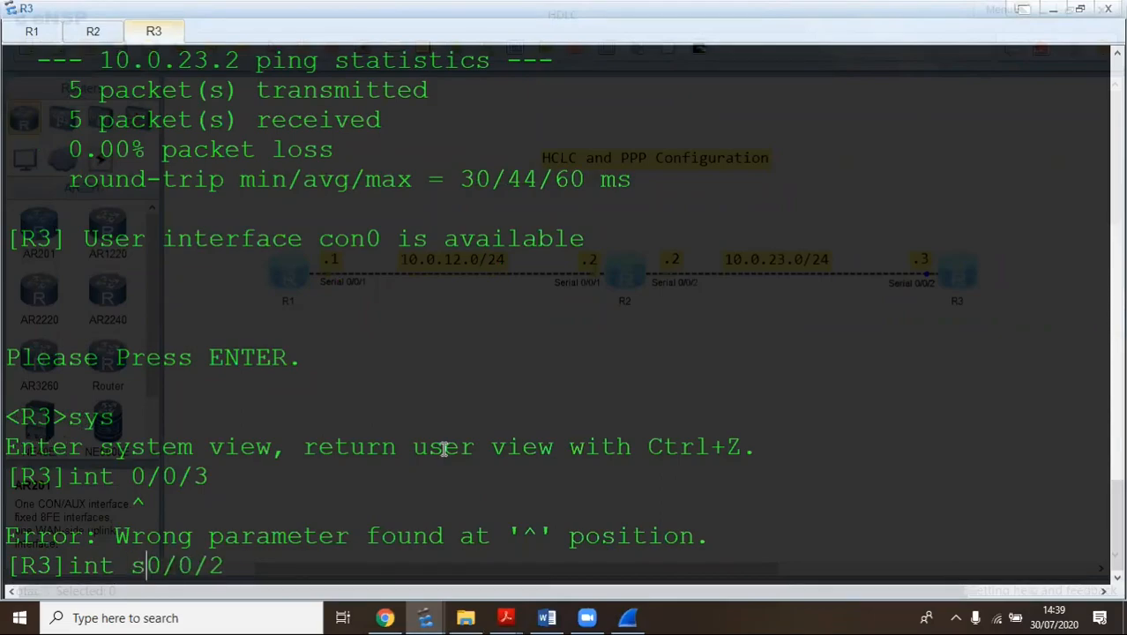
pyautogui.press('Return')
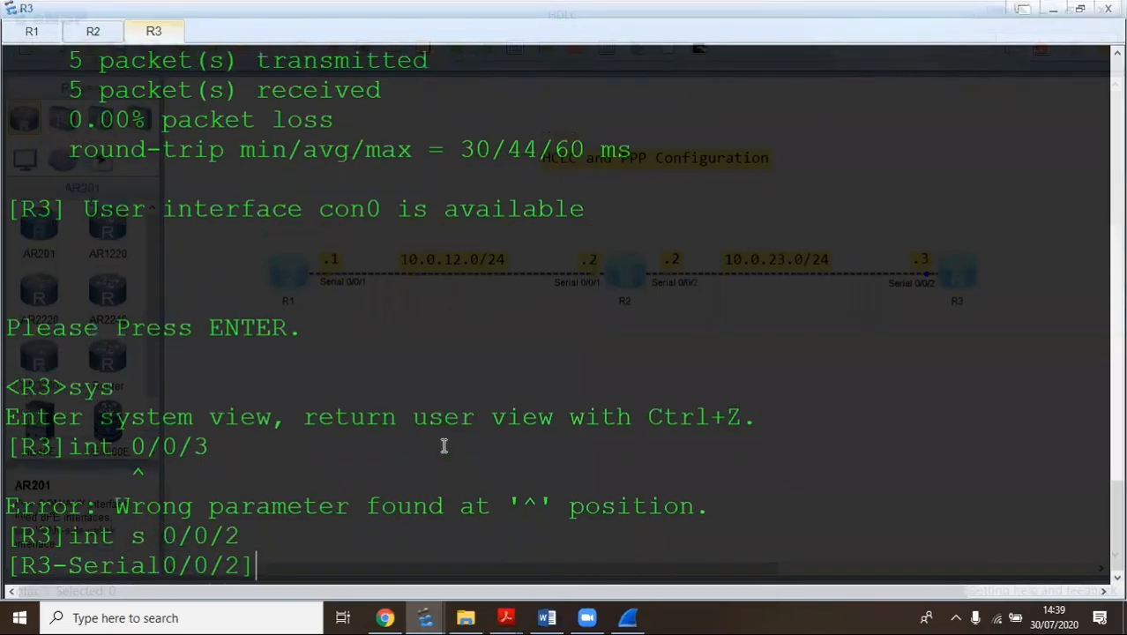
# After checking the lab guide, set the CHAP user name huawei on R3's Serial0/0/2
pyautogui.moveTo(506, 617)
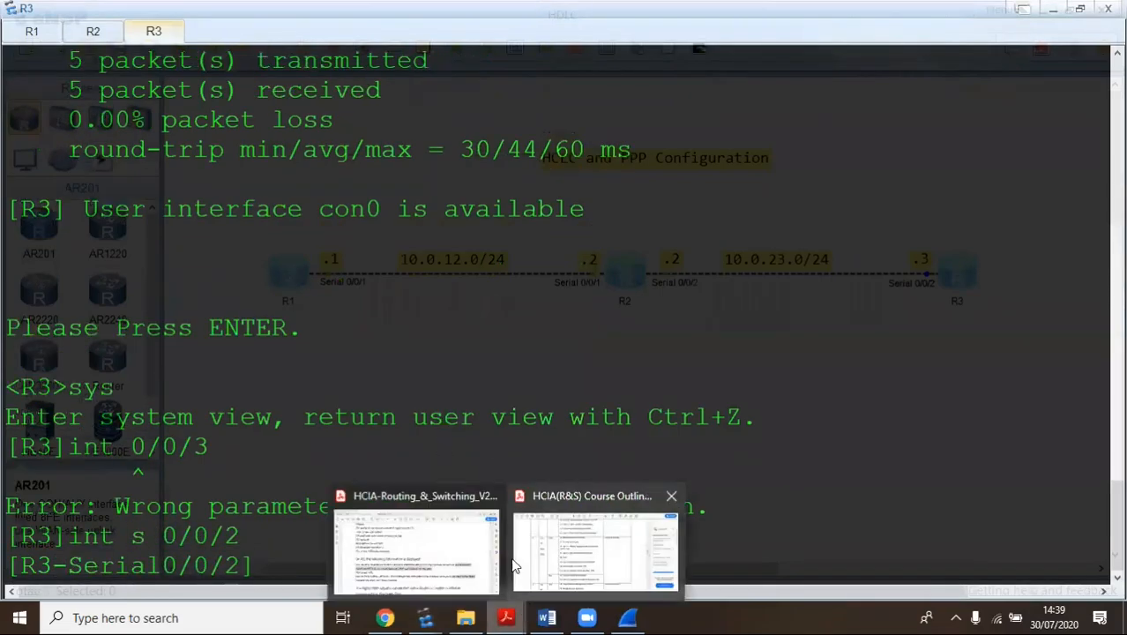
pyautogui.click(402, 532)
pyautogui.scroll(-2, 289, 312)
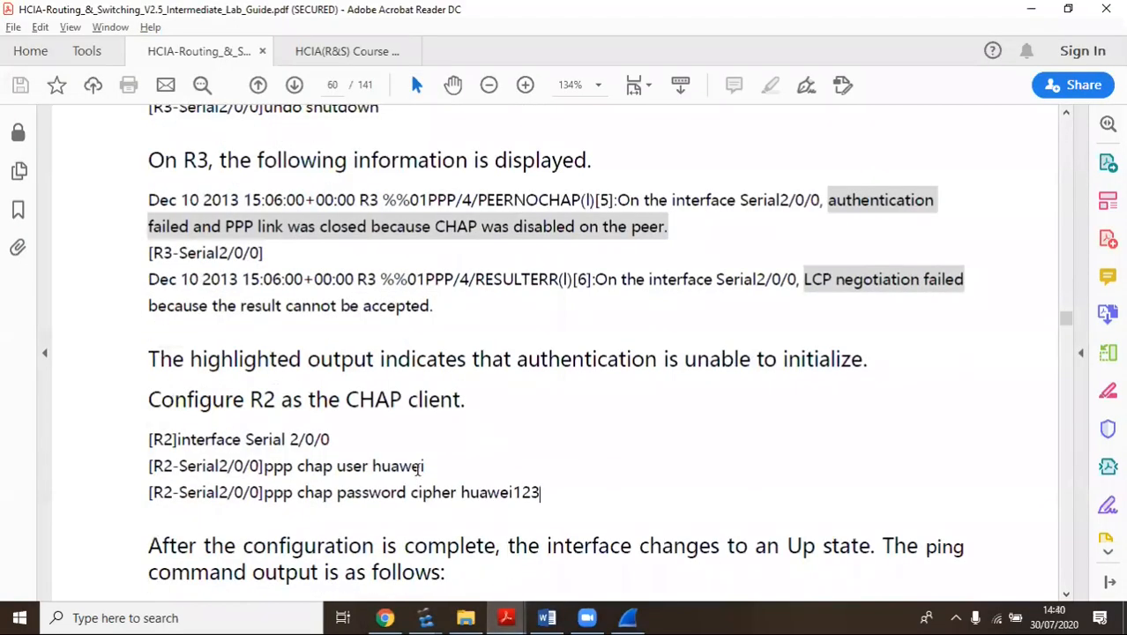
pyautogui.hotkey('alt', 'Tab')
pyautogui.write('ppp chap us')
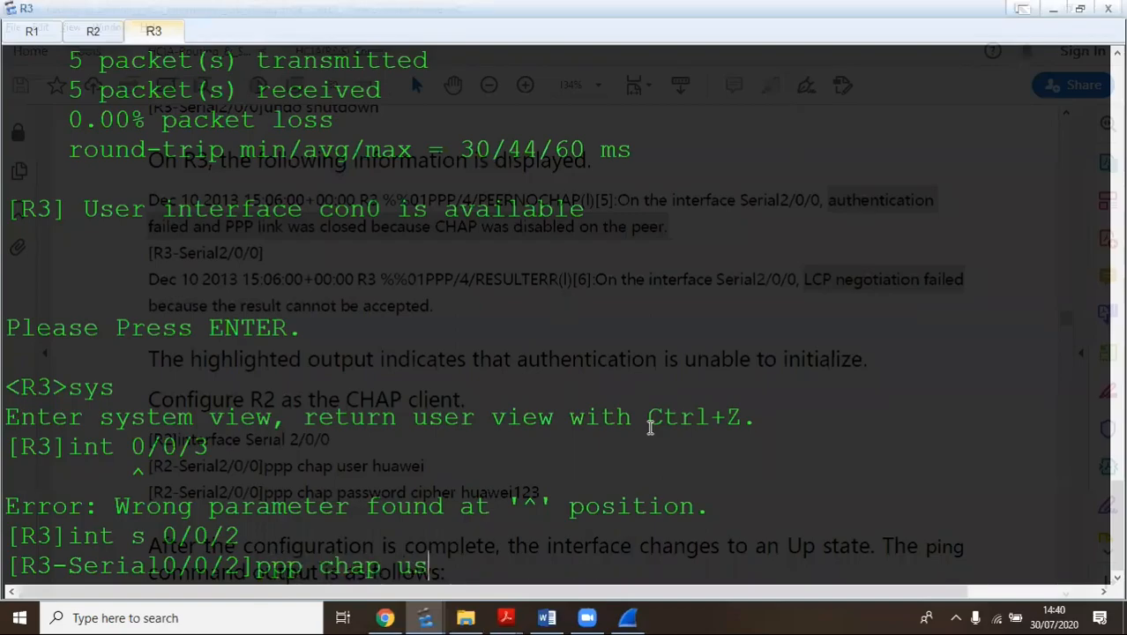
pyautogui.press('Tab')
pyautogui.write('hua')
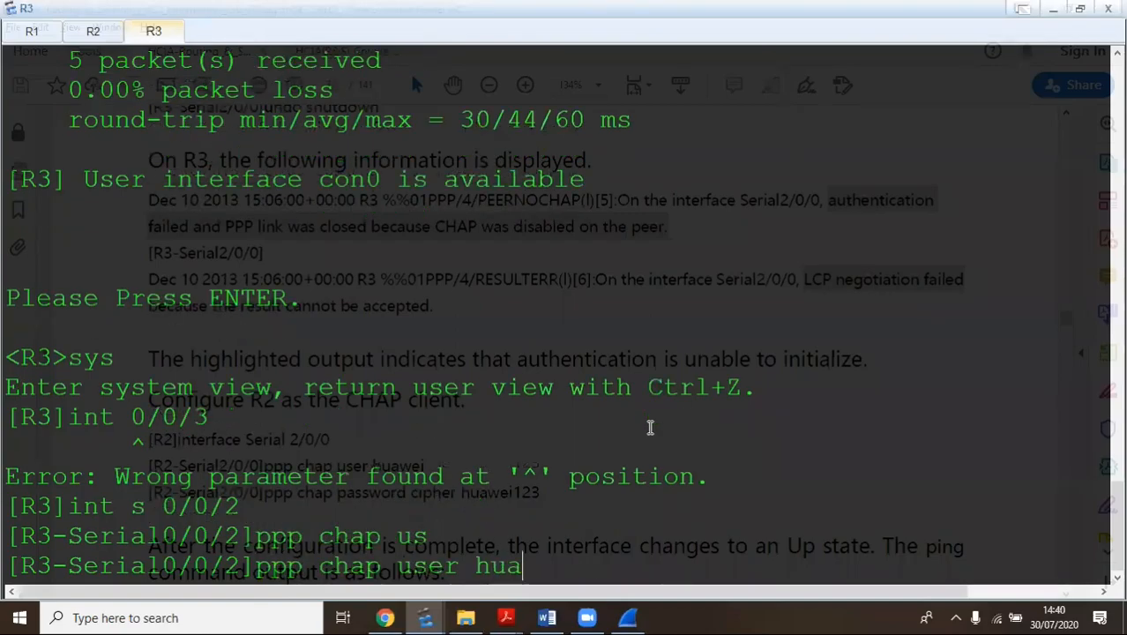
pyautogui.write('wei')
pyautogui.press('Return')
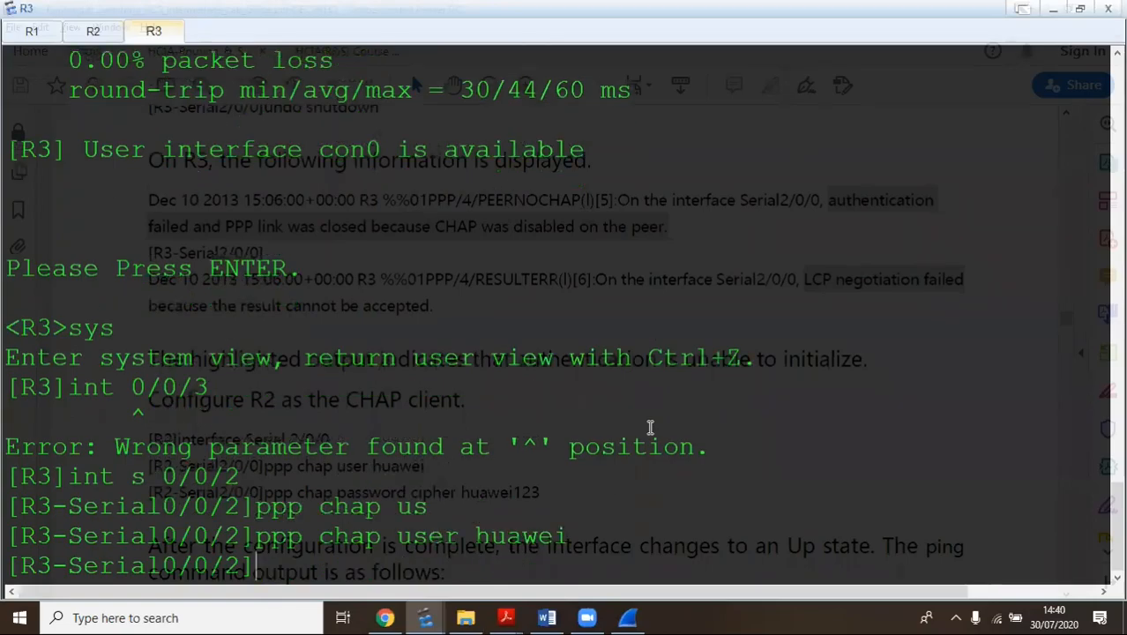
# Set the lab's CHAP password in cipher form on R3's Serial0/0/2
pyautogui.write('ppp cha')
pyautogui.press('Tab')
pyautogui.write('pa')
pyautogui.press('Tab')
pyautogui.write('ciph')
pyautogui.press('Tab')
pyautogui.write('huawei')
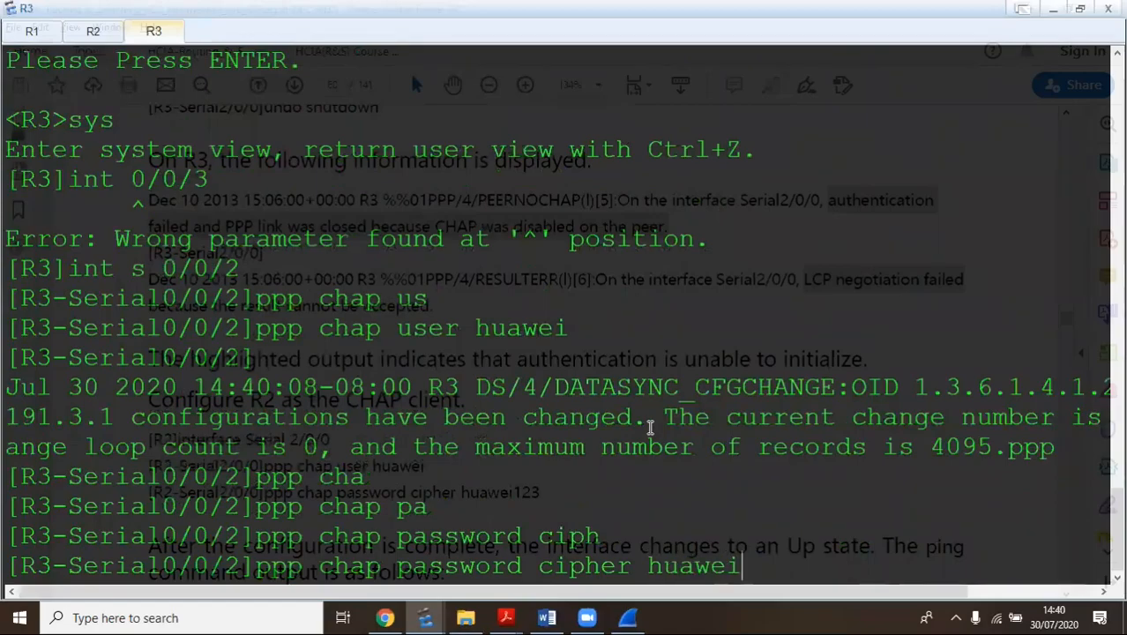
pyautogui.press('BackSpace')
pyautogui.write('123')
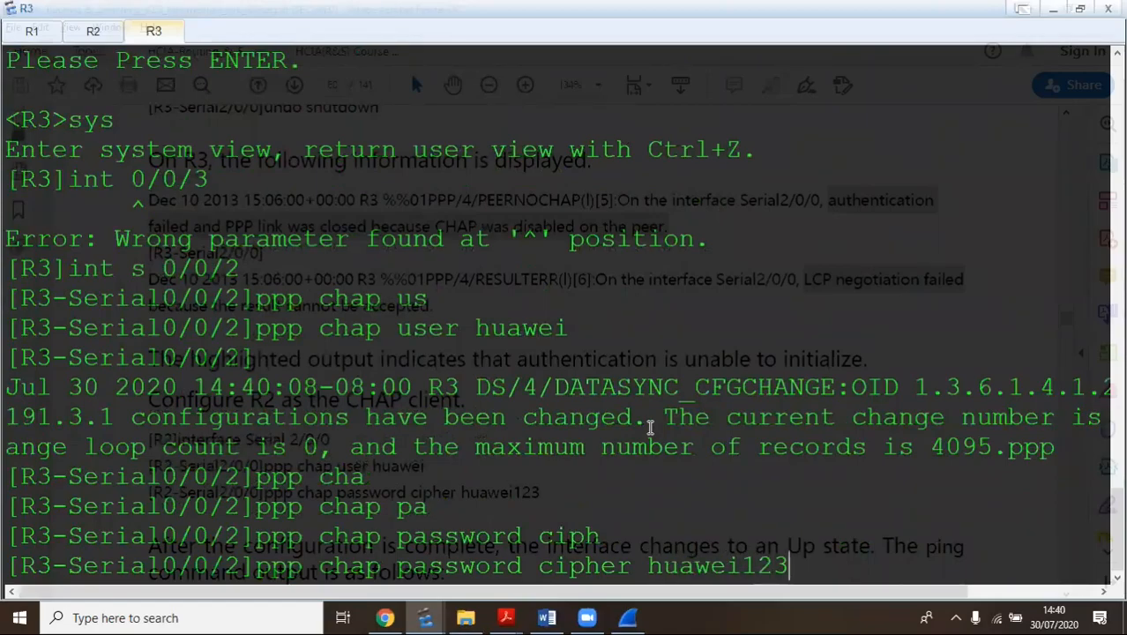
pyautogui.press('Return')
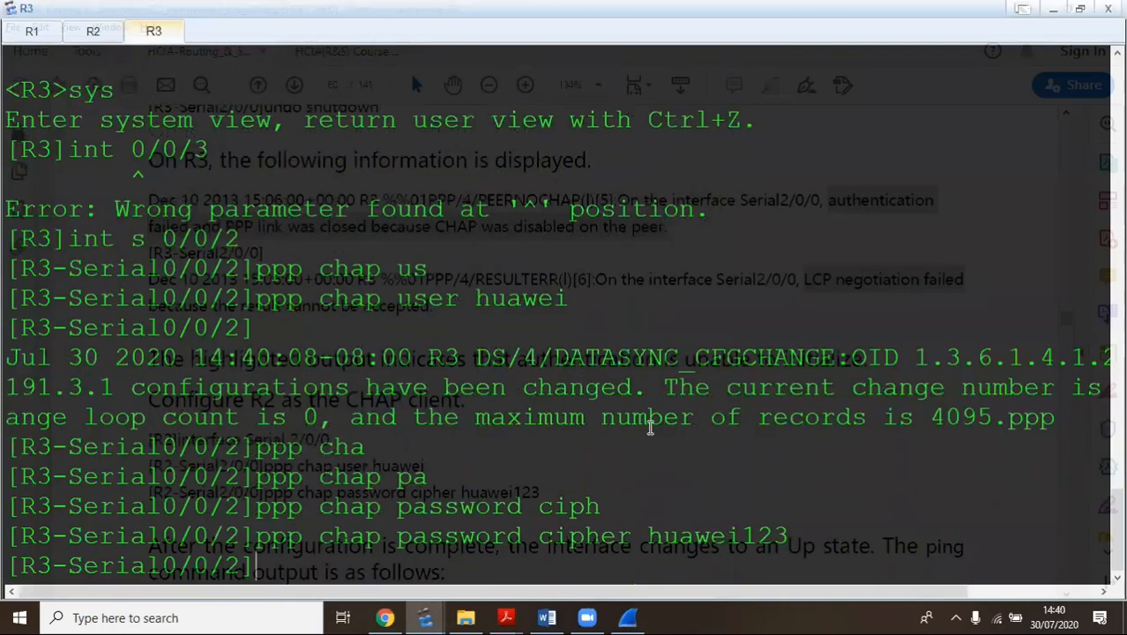
pyautogui.press('Return')
pyautogui.press('Return')
pyautogui.press('Return')
pyautogui.press('Return')
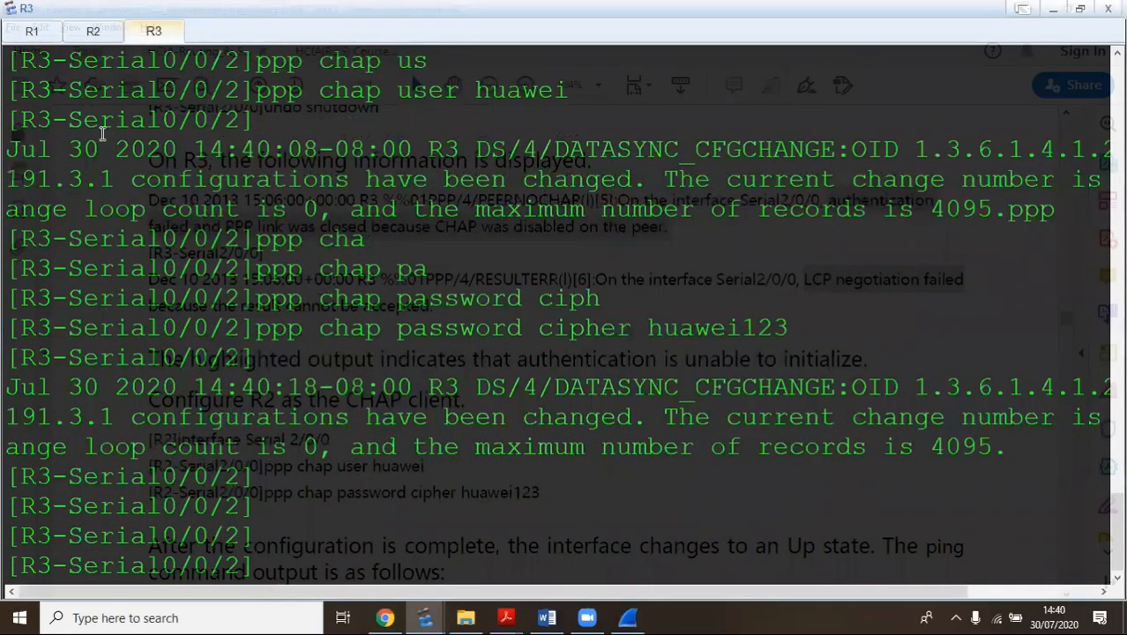
# On R2, leave AAA view, enter Serial0/0/2 and shut the interface down
pyautogui.click(91, 32)
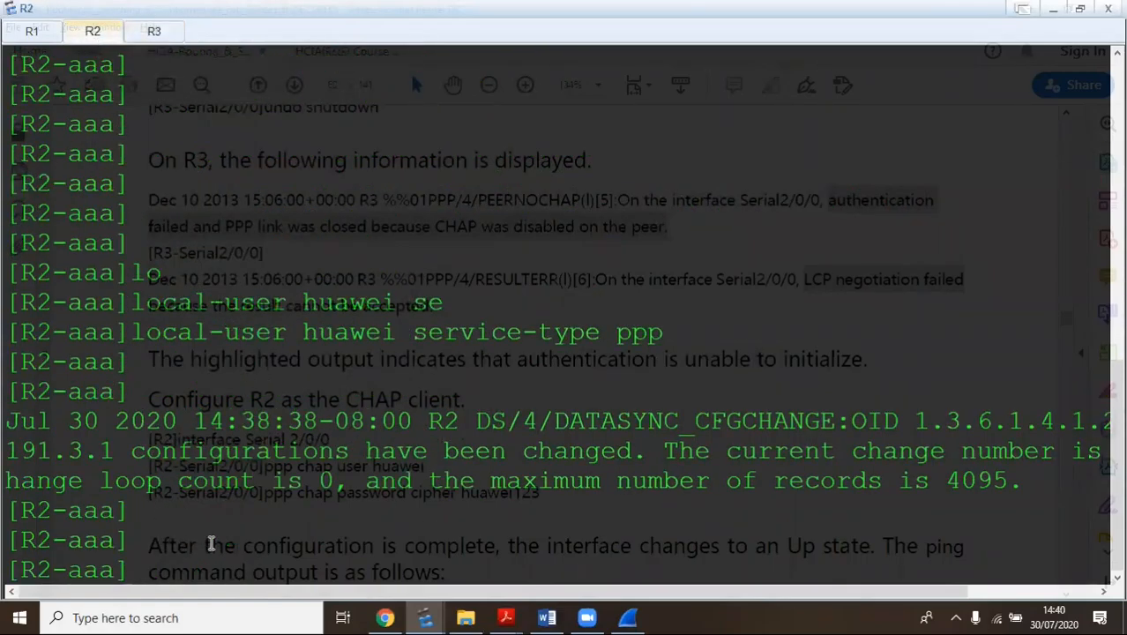
pyautogui.click(158, 34)
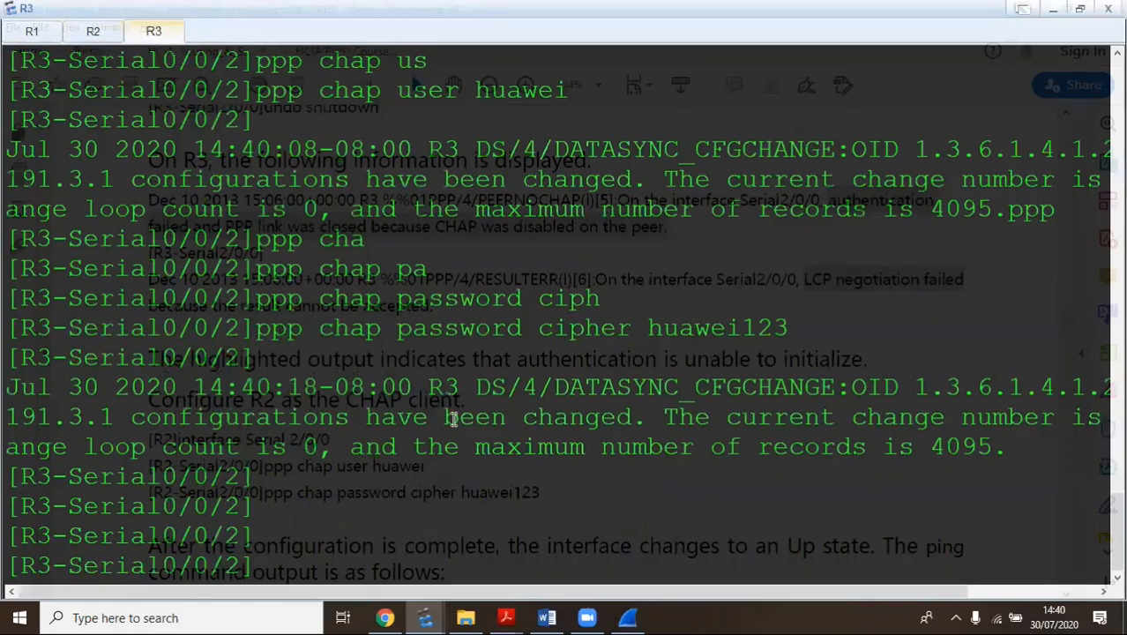
pyautogui.click(93, 31)
pyautogui.write('q')
pyautogui.press('Return')
pyautogui.write('int se ')
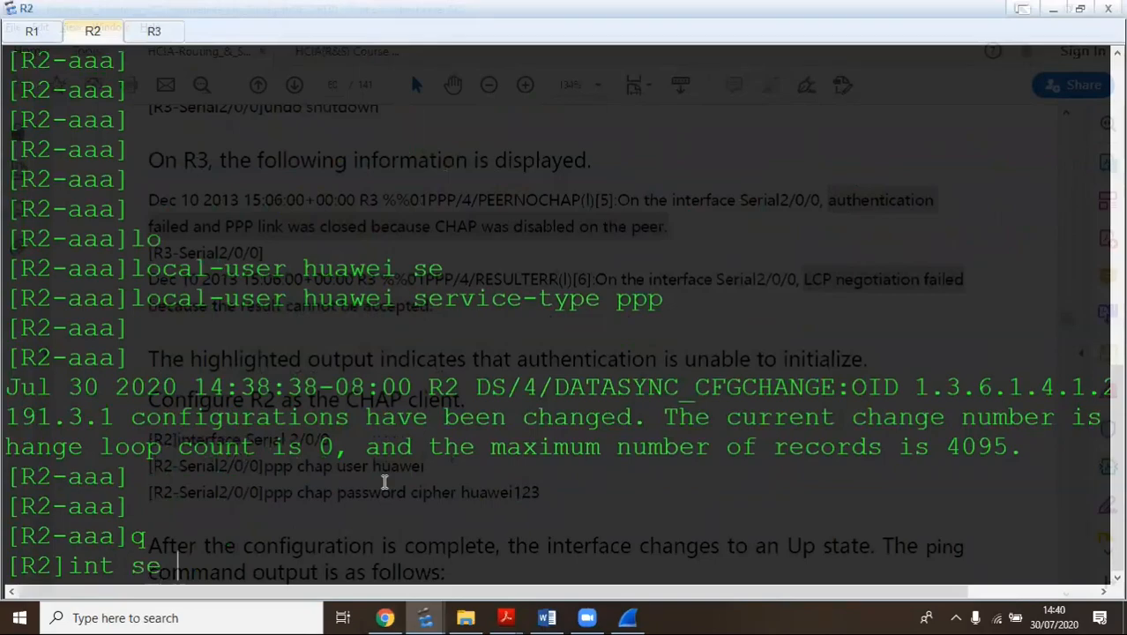
pyautogui.write('0/0/2')
pyautogui.press('Return')
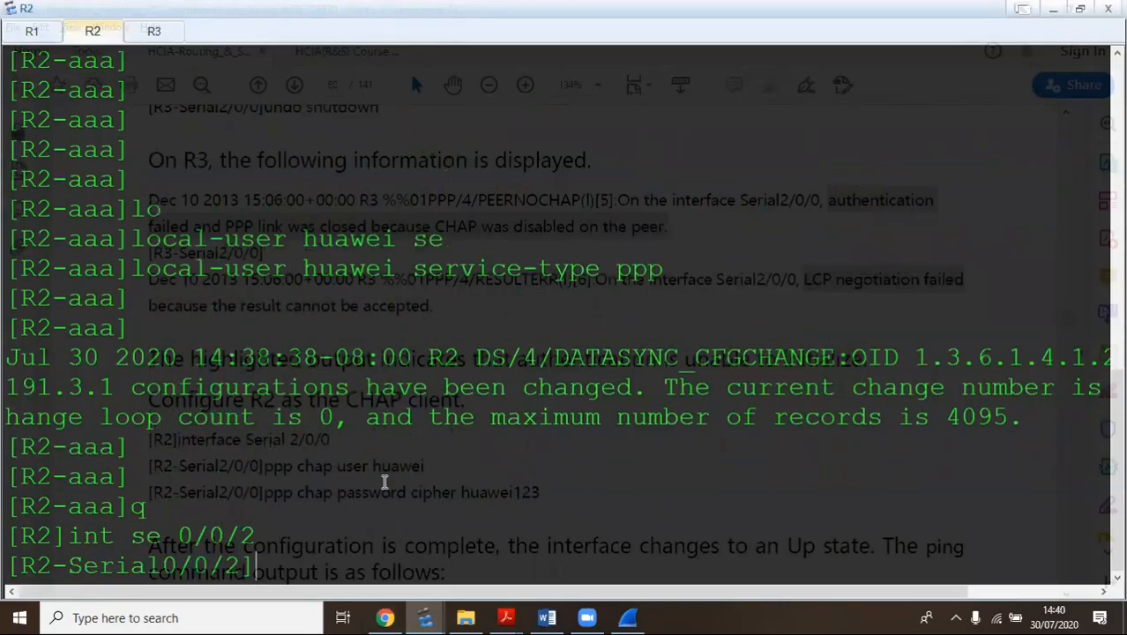
pyautogui.write('shut')
pyautogui.press('Return')
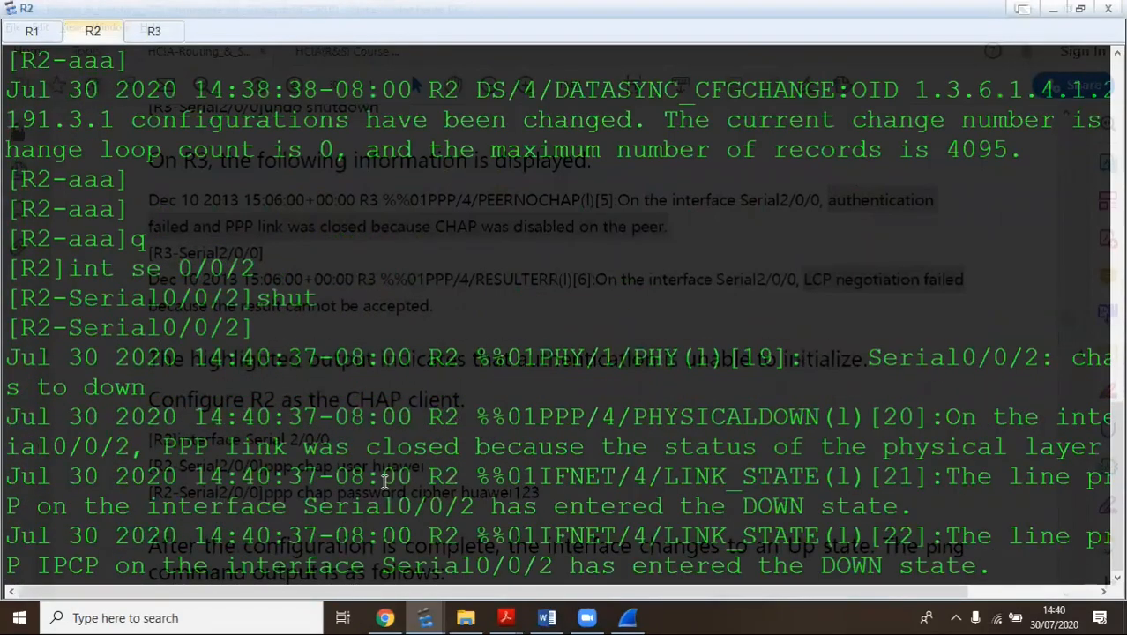
# Re-enable R2's Serial0/0/2 with undo shut and watch the Wireshark capture
pyautogui.click(633, 617)
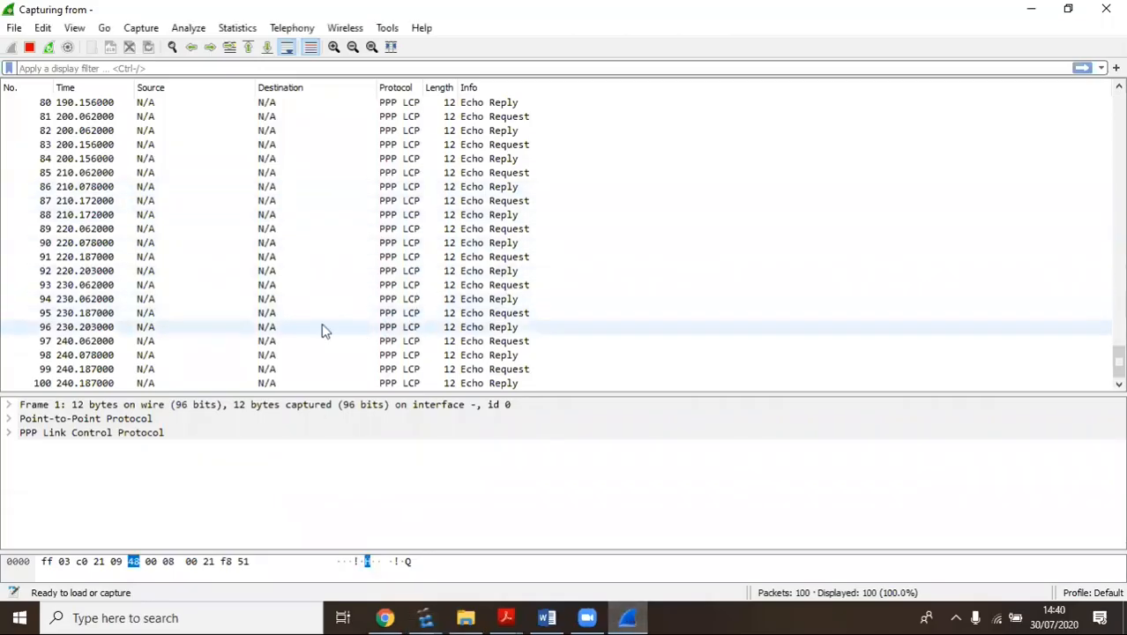
pyautogui.hotkey('alt', 'Tab')
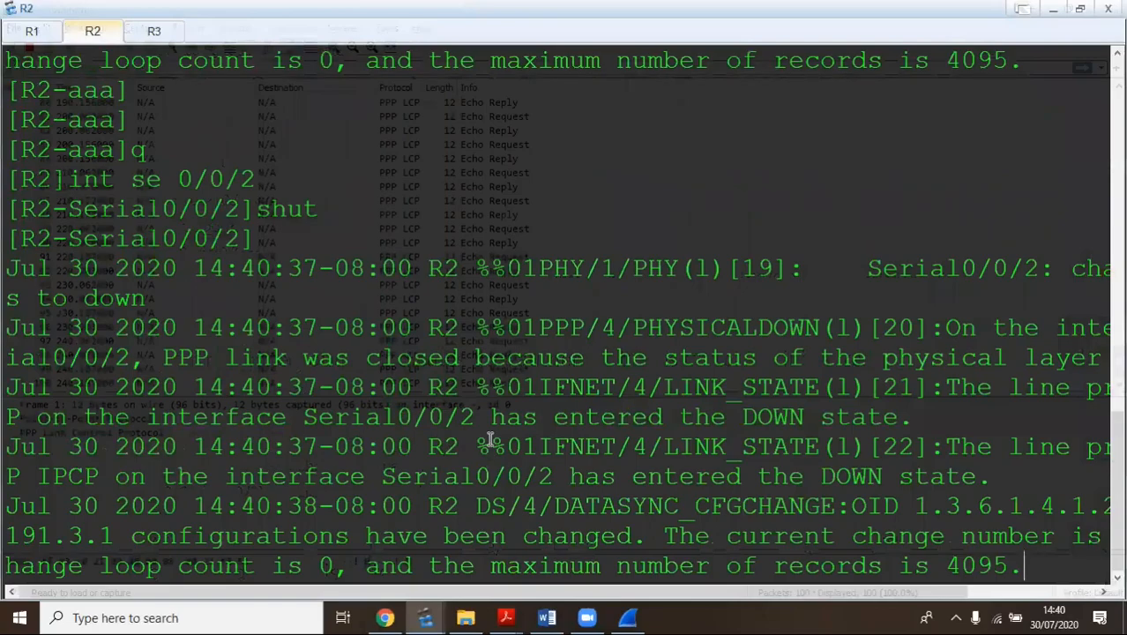
pyautogui.press('Return')
pyautogui.press('Return')
pyautogui.press('Return')
pyautogui.press('Return')
pyautogui.write('n')
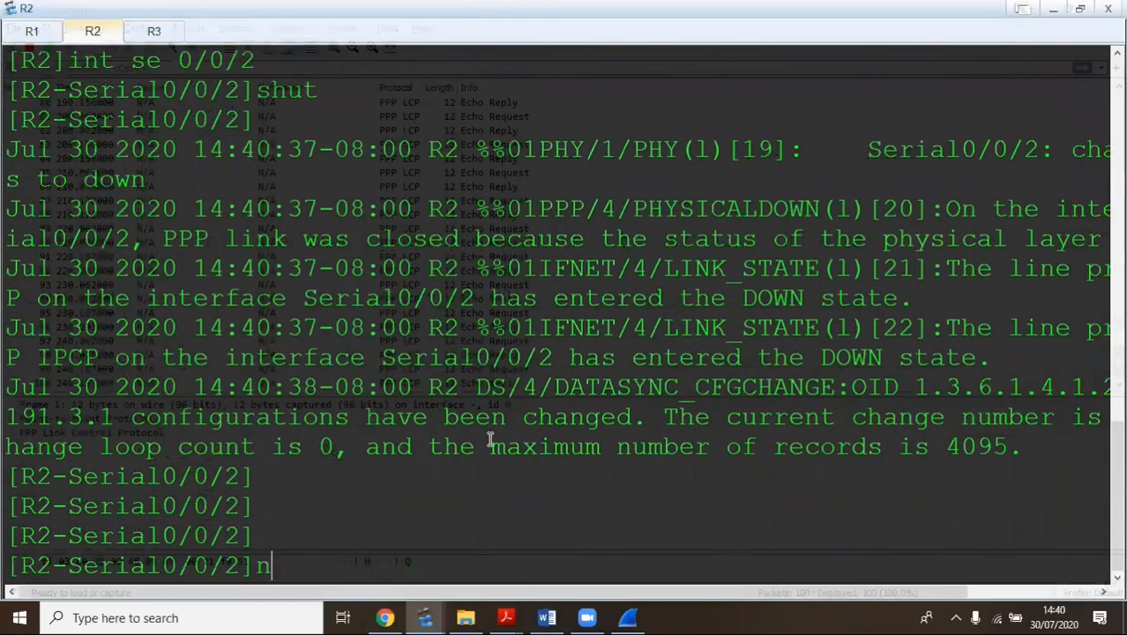
pyautogui.write('undo shut')
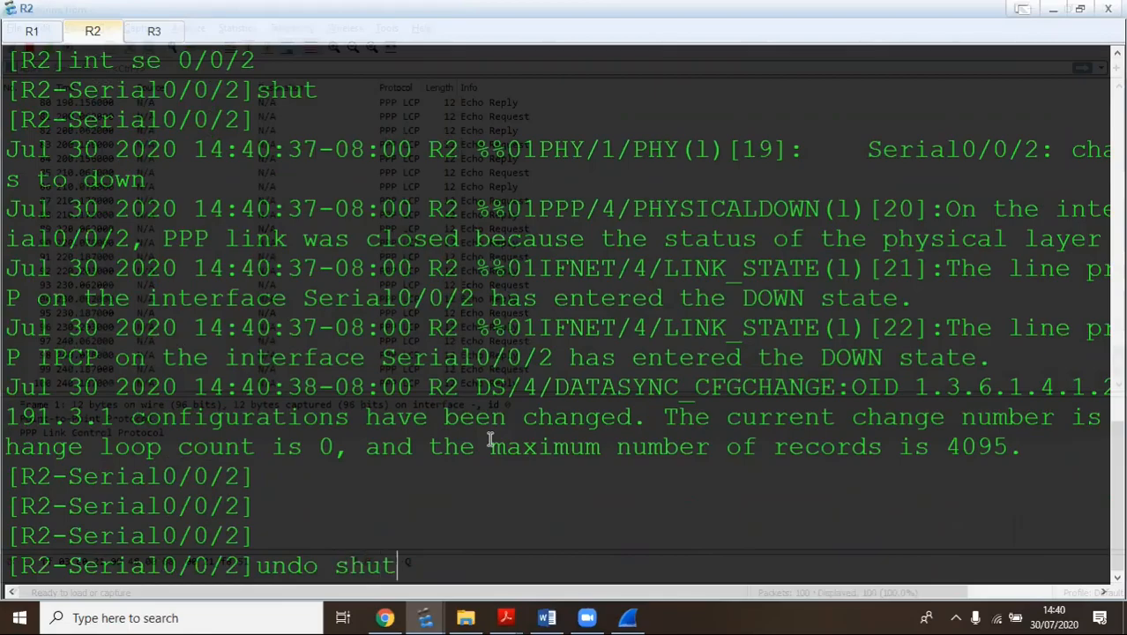
pyautogui.press('Return')
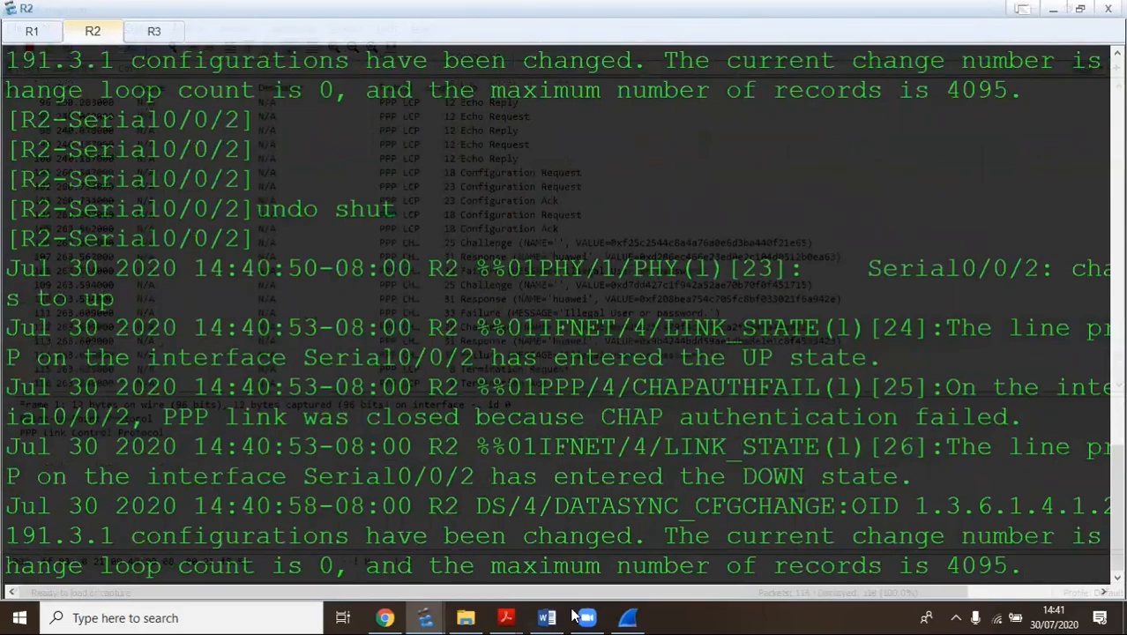
pyautogui.click(630, 614)
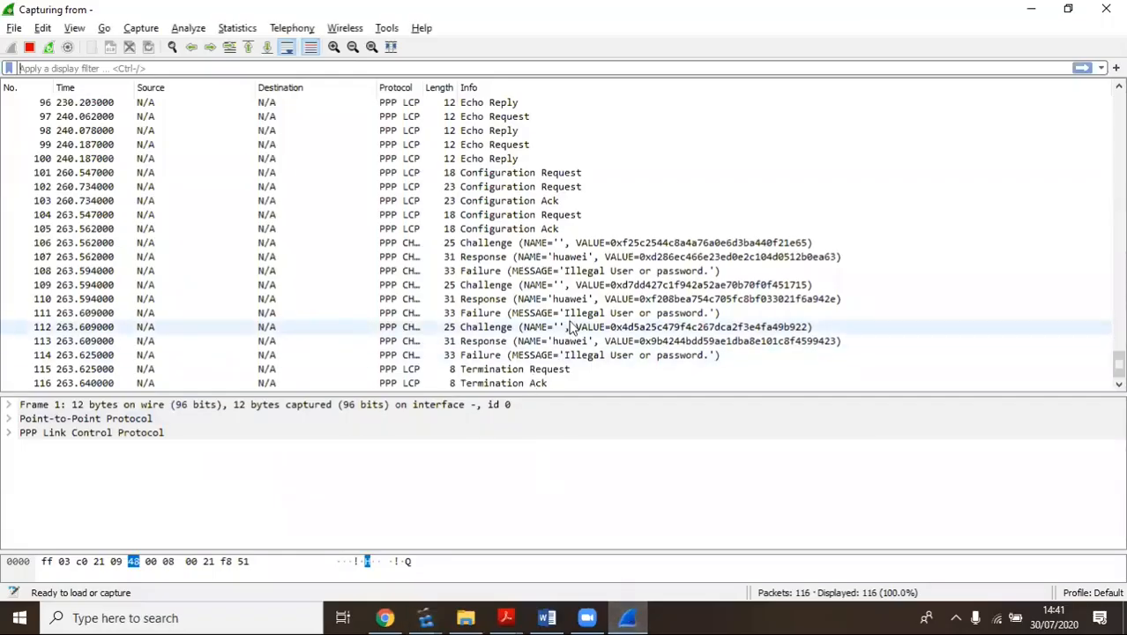
# Inspect CHAP Challenge 106, Response 107 and the 'Illegal User or password' Failure 114
pyautogui.click(468, 251)
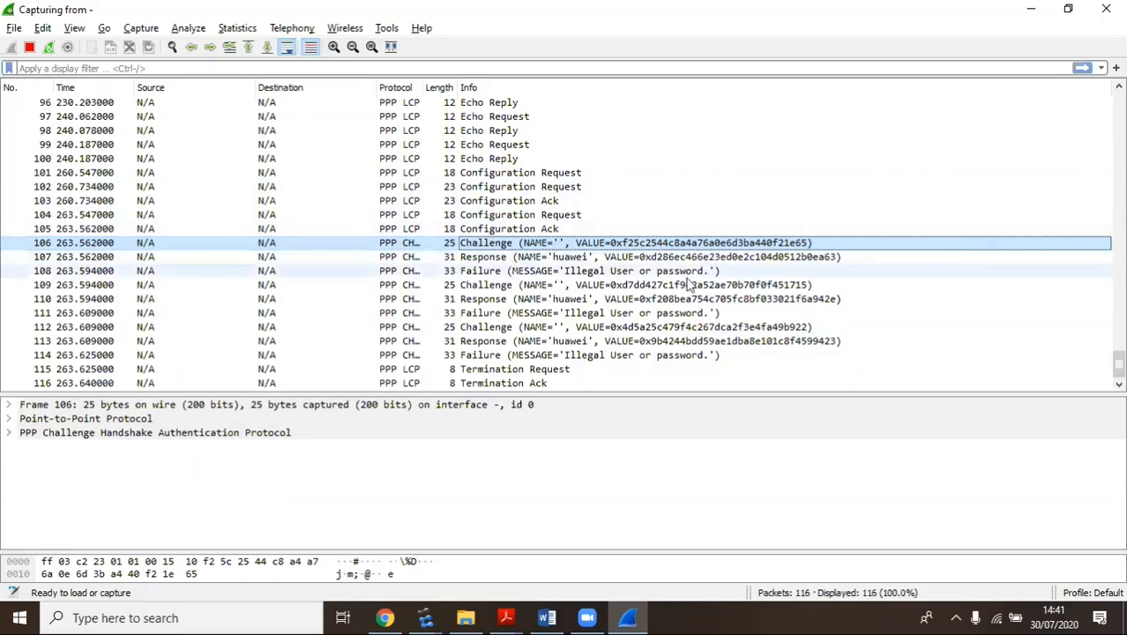
pyautogui.click(651, 257)
pyautogui.click(641, 244)
pyautogui.click(642, 253)
pyautogui.click(643, 244)
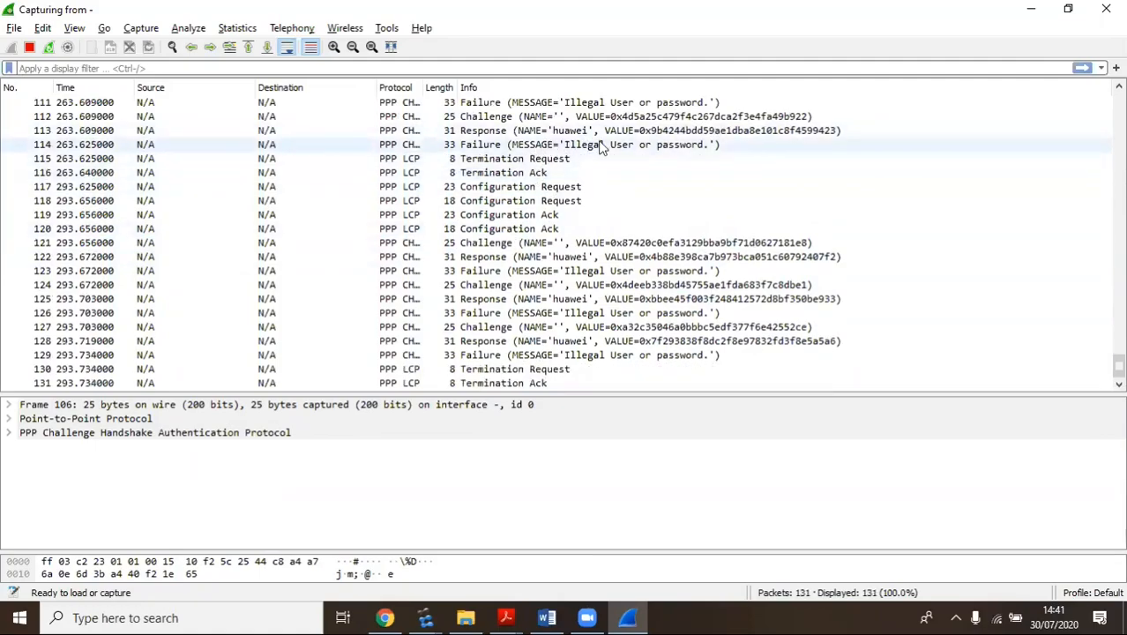
pyautogui.click(599, 147)
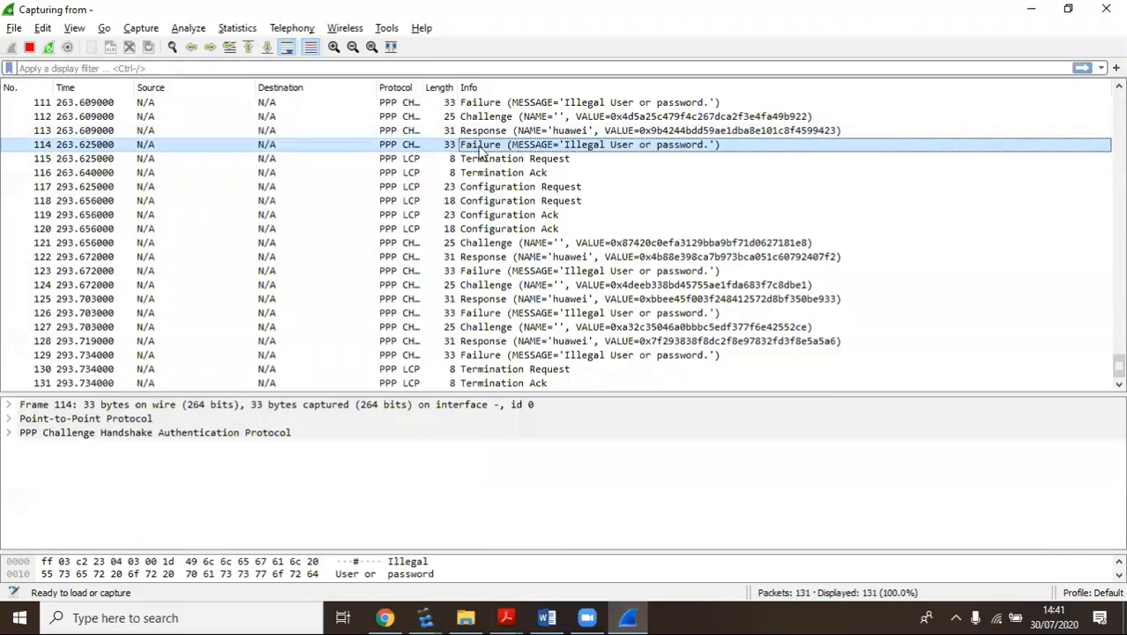
pyautogui.scroll(1, 571, 133)
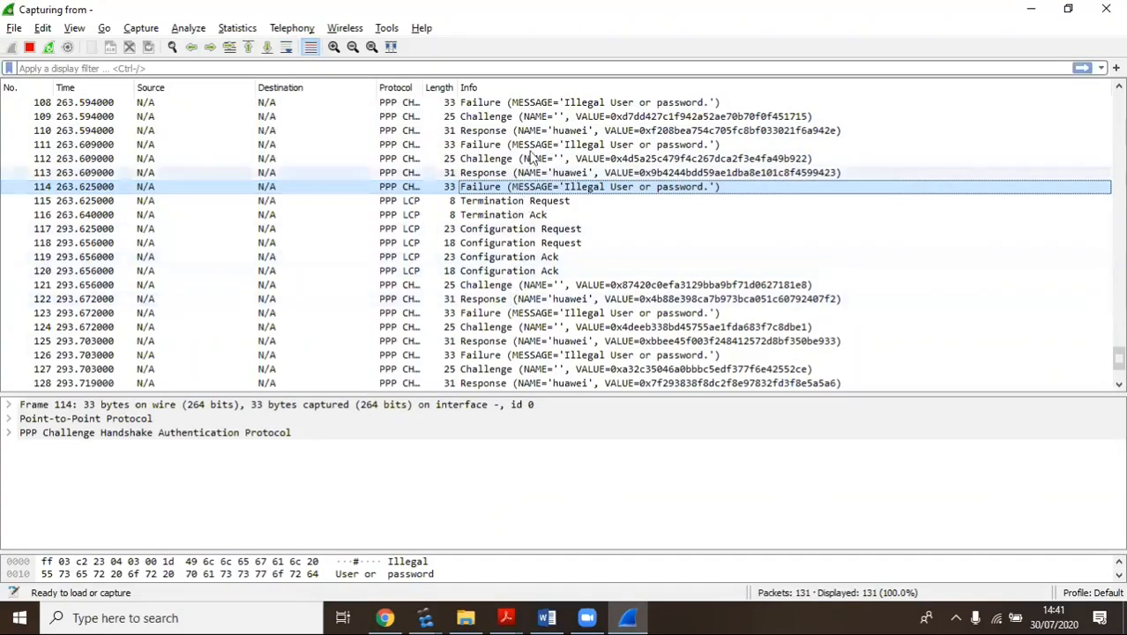
pyautogui.scroll(-1, 593, 327)
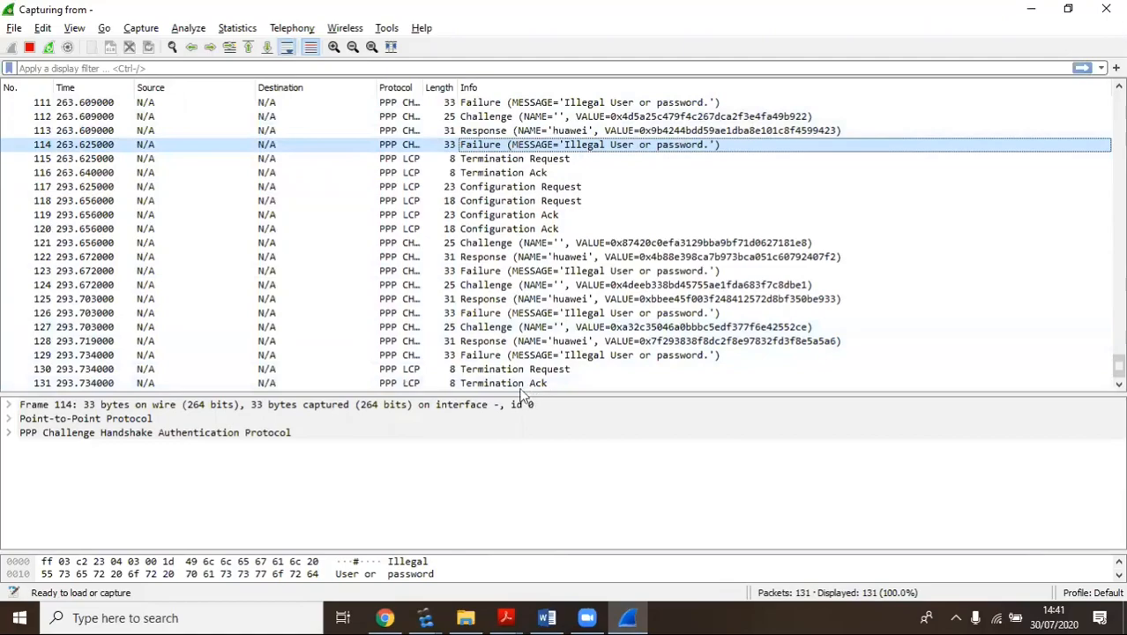
# Inspect later CHAP frames 129, 127, 142, 143, 144 and the LCP Termination Ack 146
pyautogui.click(522, 358)
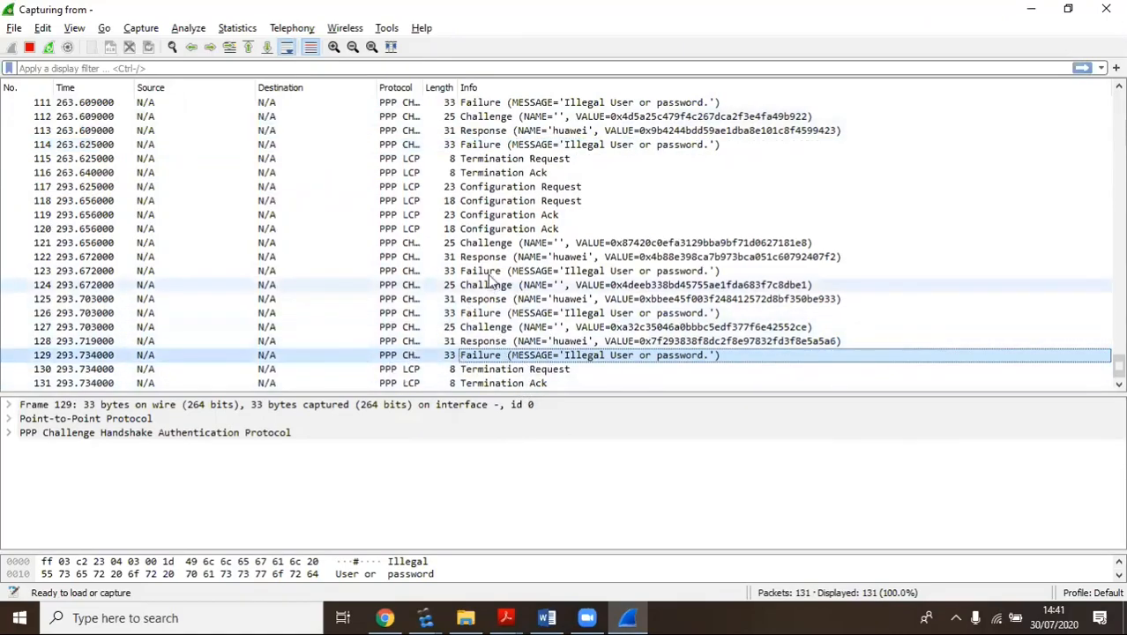
pyautogui.click(504, 328)
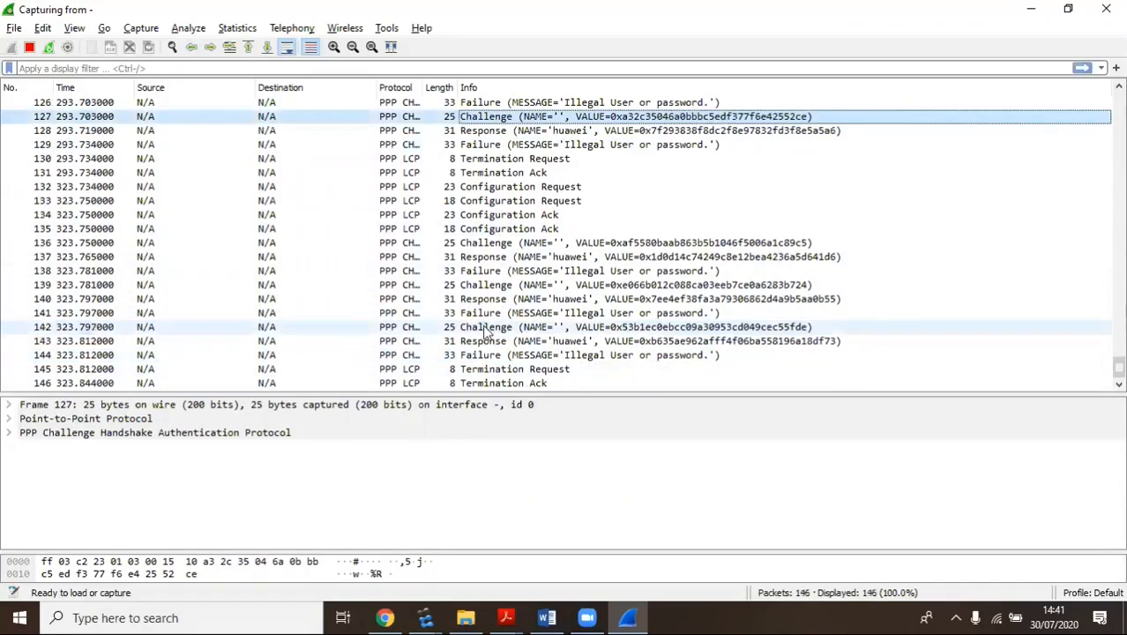
pyautogui.click(501, 328)
pyautogui.click(504, 341)
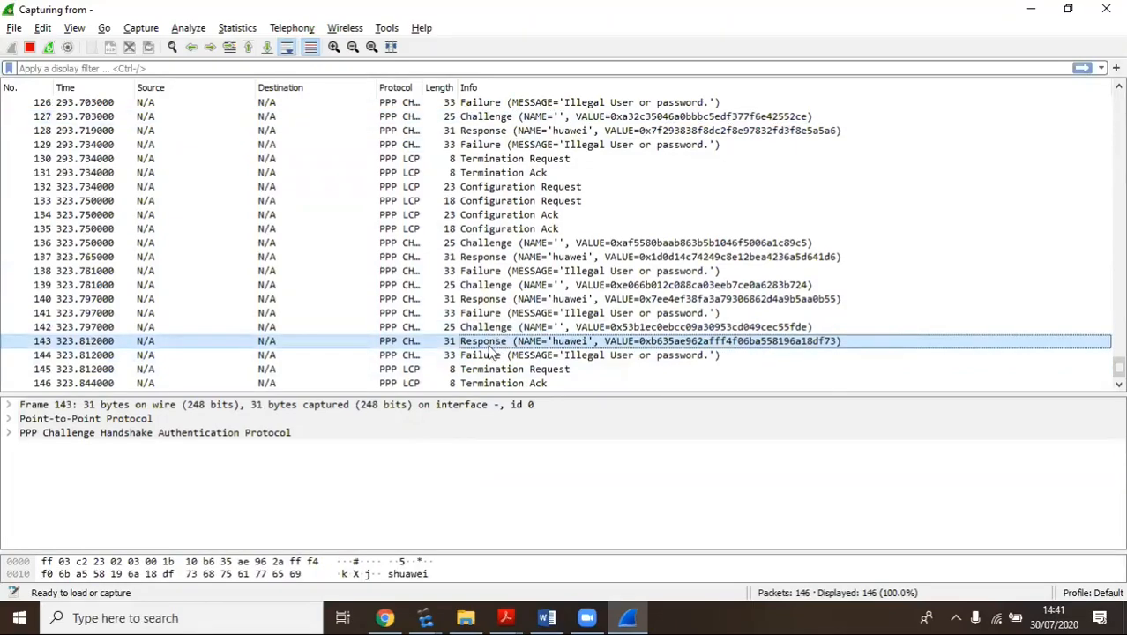
pyautogui.click(485, 357)
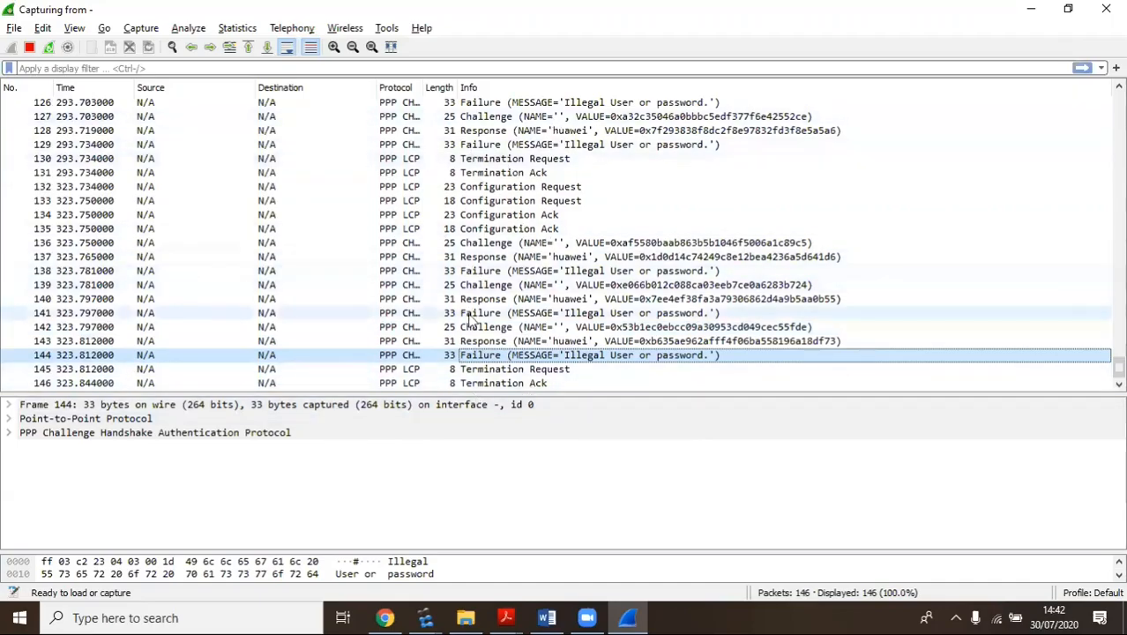
pyautogui.click(499, 383)
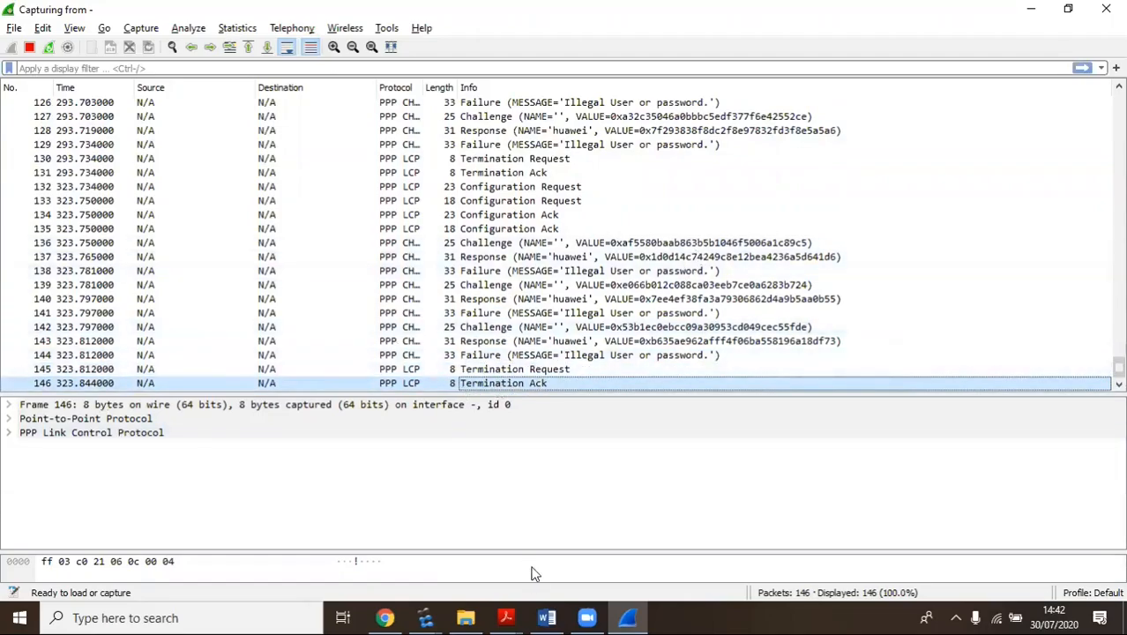
pyautogui.click(425, 617)
# Re-enter the ciphered CHAP password on R3's Serial0/0/2 with a new value
pyautogui.click(468, 575)
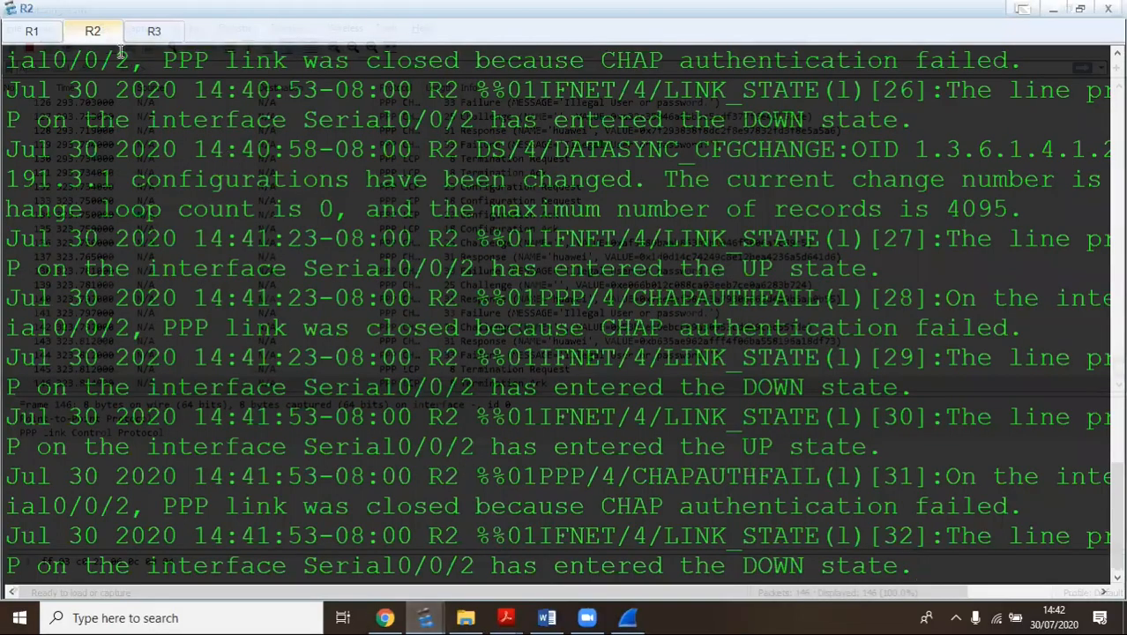
pyautogui.click(154, 31)
pyautogui.press('Return')
pyautogui.press('Return')
pyautogui.press('Return')
pyautogui.press('Return')
pyautogui.press('Return')
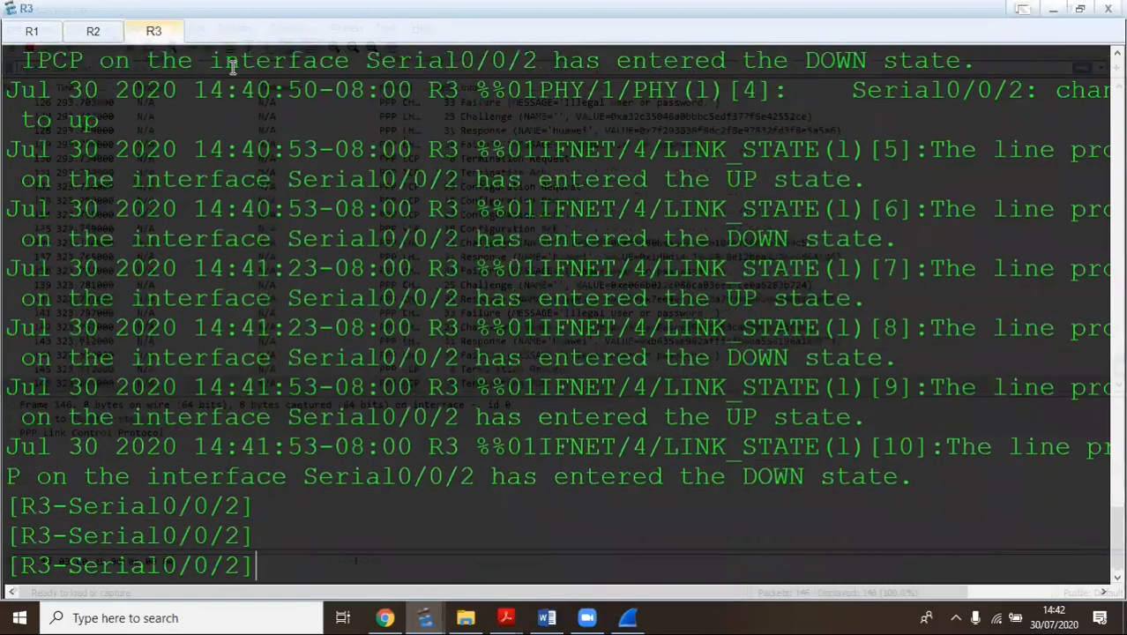
pyautogui.press('Up')
pyautogui.press('Up')
pyautogui.press('Down')
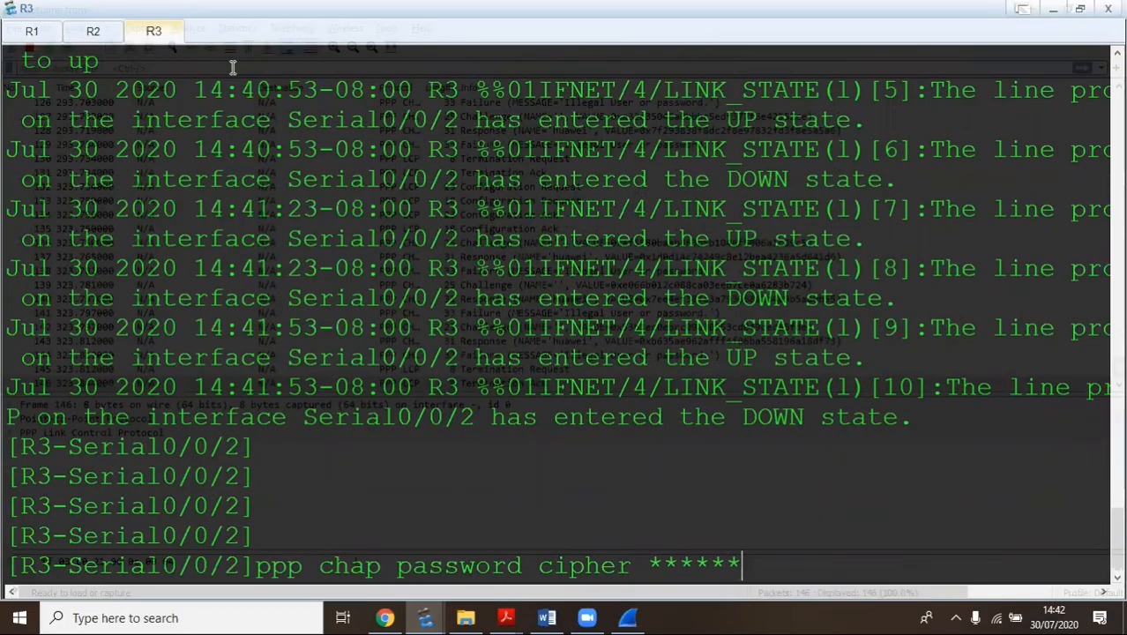
pyautogui.press('BackSpace')
pyautogui.press('Return')
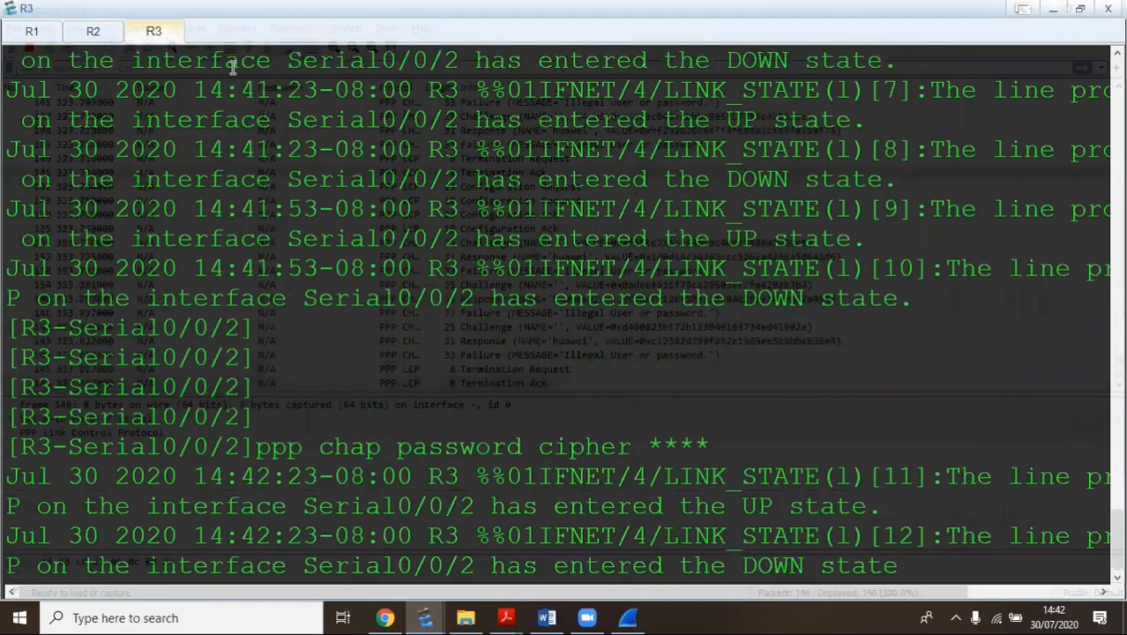
pyautogui.press('Tab')
pyautogui.press('BackSpace')
pyautogui.press('BackSpace')
pyautogui.press('BackSpace')
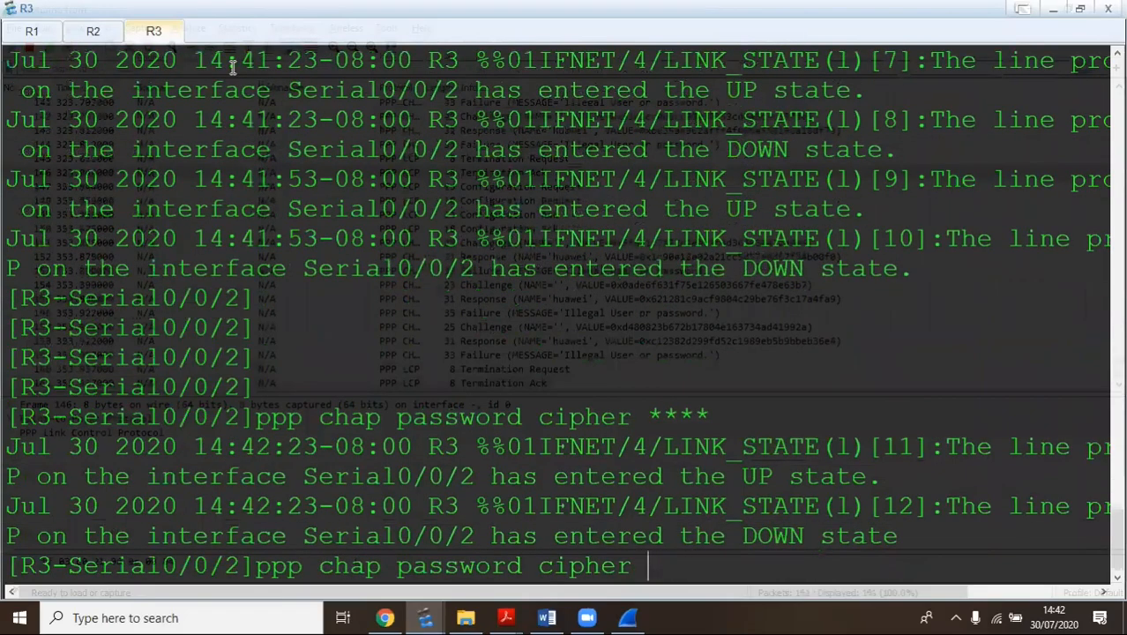
pyautogui.write('huawei')
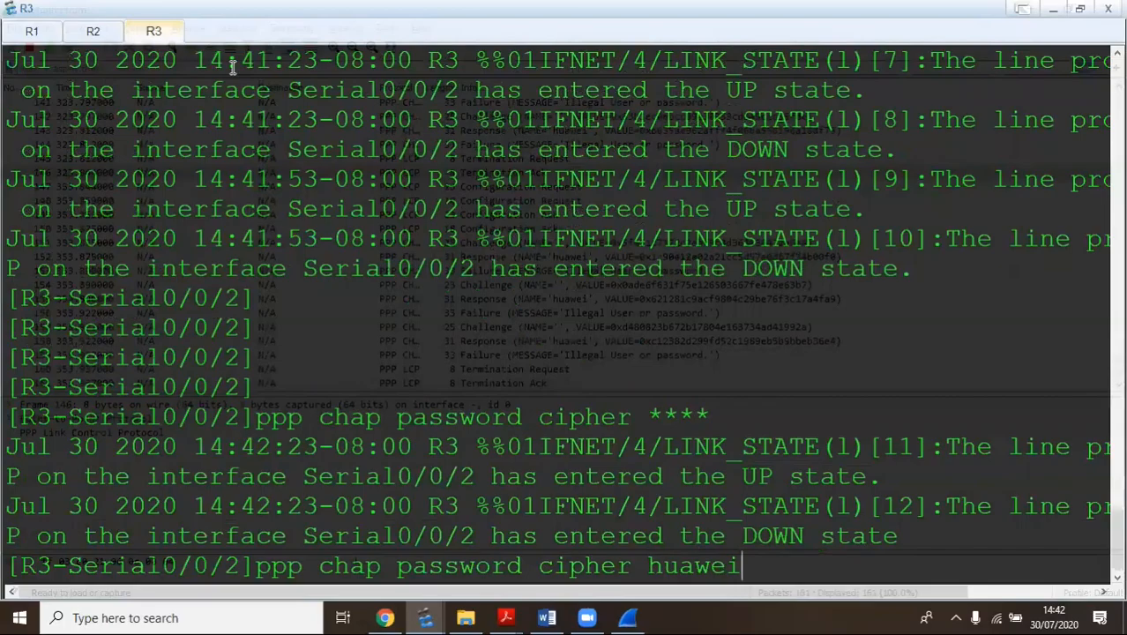
pyautogui.press('Return')
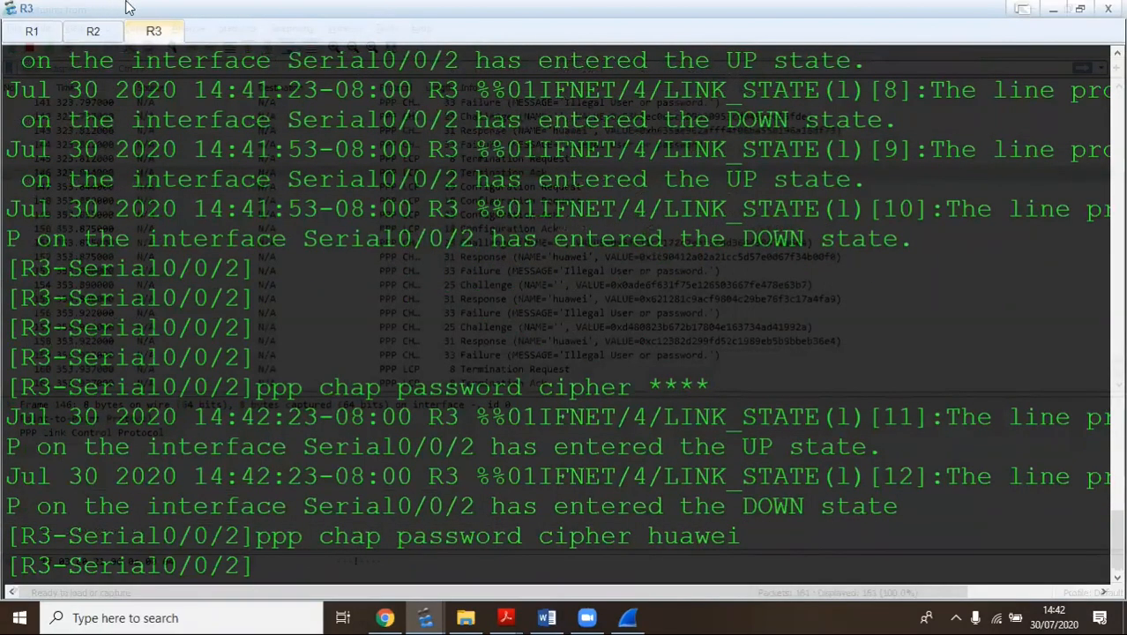
# Restart R2's Serial0/0/2 with shut and undo shut, then view the Wireshark capture
pyautogui.click(91, 37)
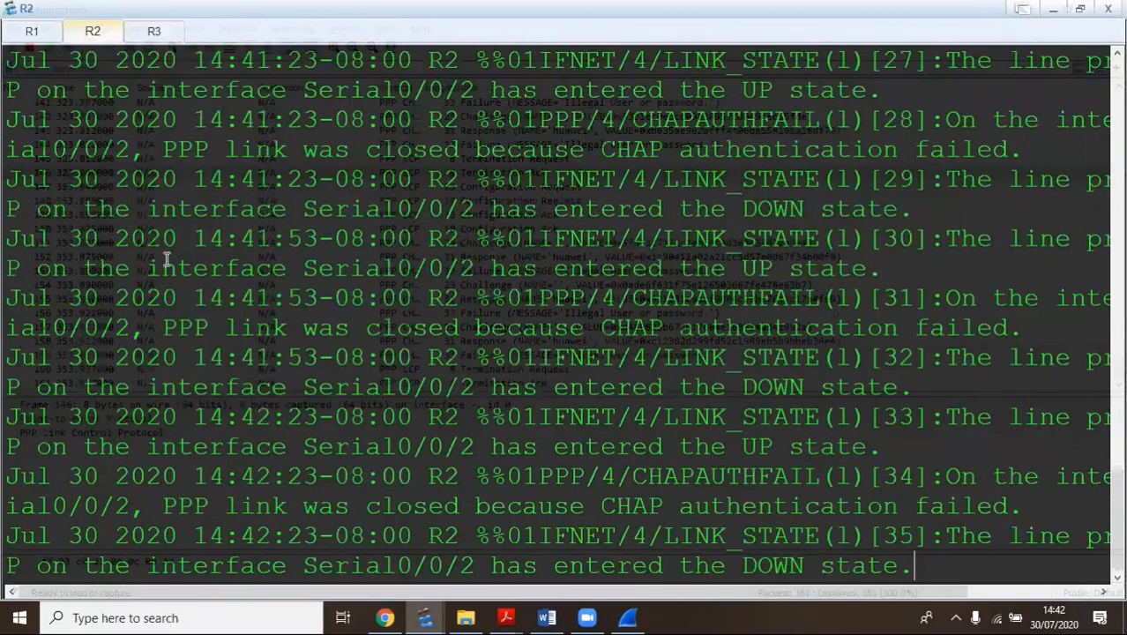
pyautogui.press('Return')
pyautogui.press('Return')
pyautogui.press('Return')
pyautogui.press('Return')
pyautogui.press('Return')
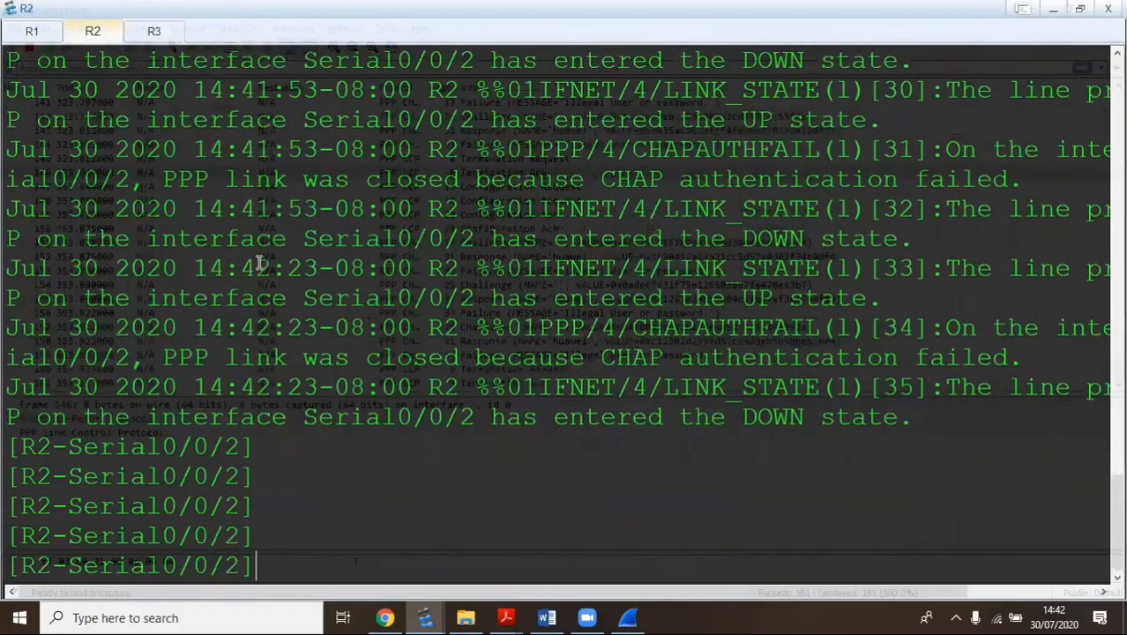
pyautogui.write('shut')
pyautogui.press('Return')
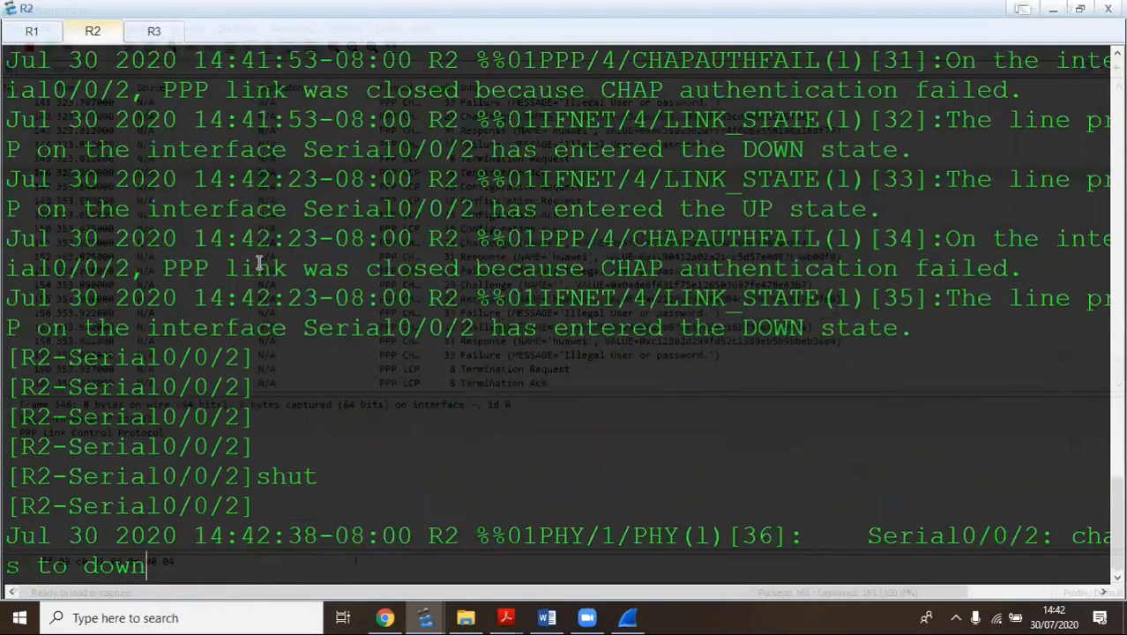
pyautogui.write('undo shut')
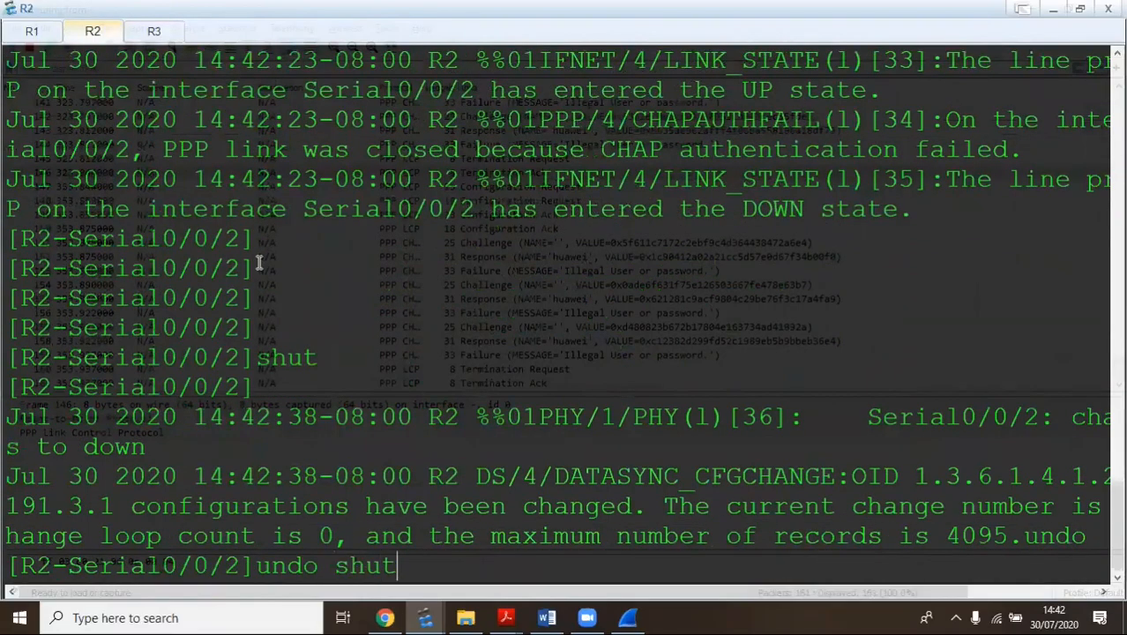
pyautogui.press('Return')
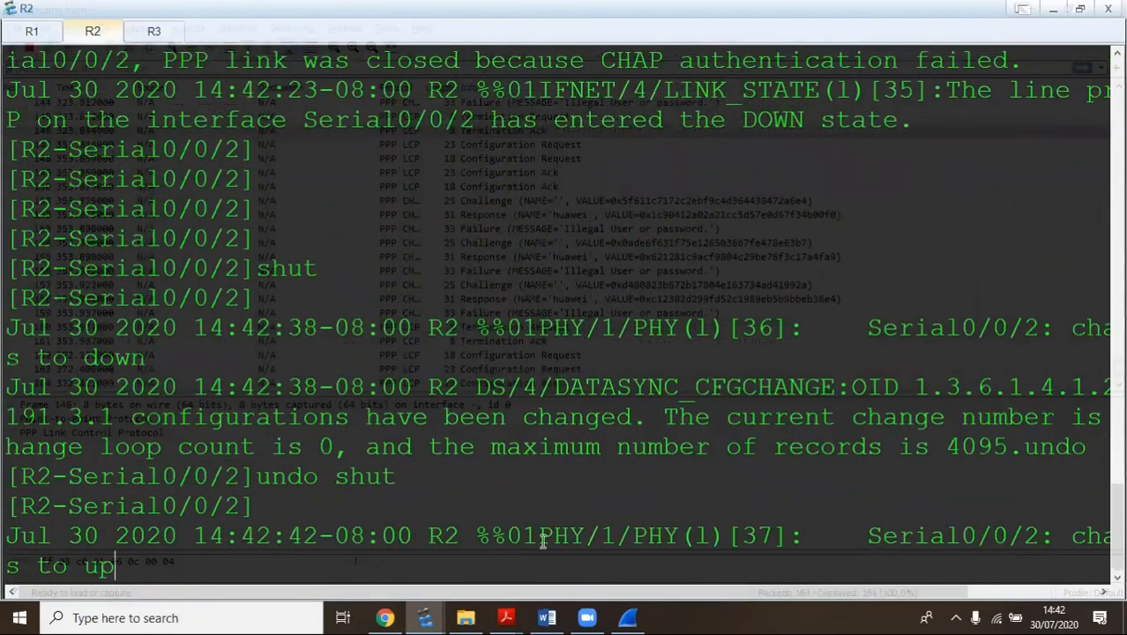
pyautogui.click(626, 616)
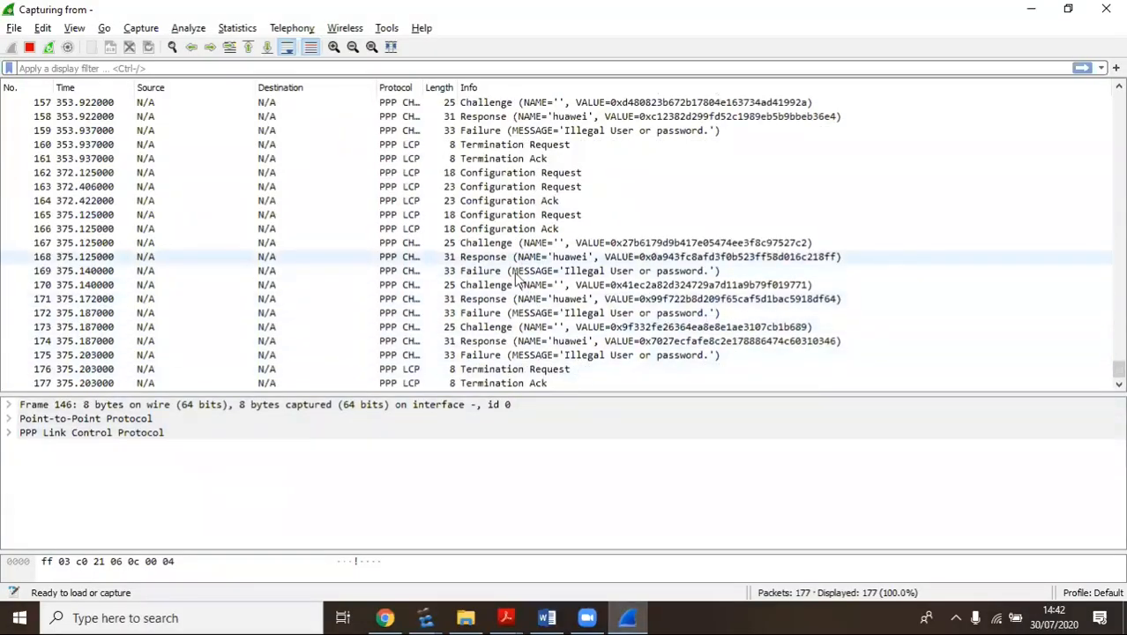
# Inspect CHAP Failure packet 175 ('Illegal User or password.') and return to R2's console
pyautogui.click(496, 355)
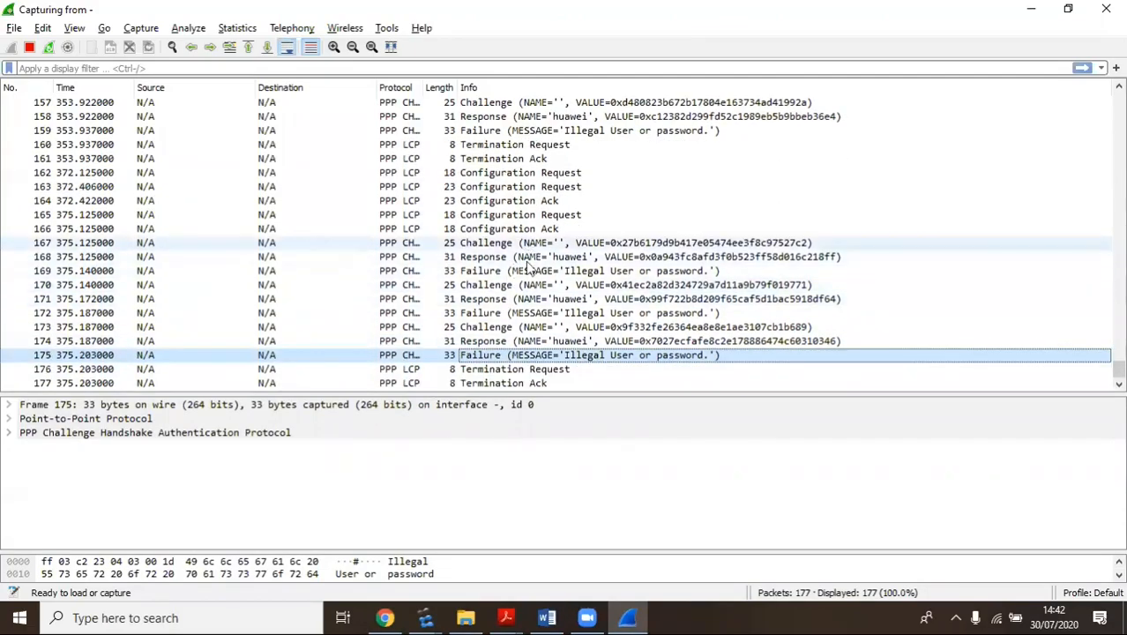
pyautogui.click(425, 618)
pyautogui.click(454, 538)
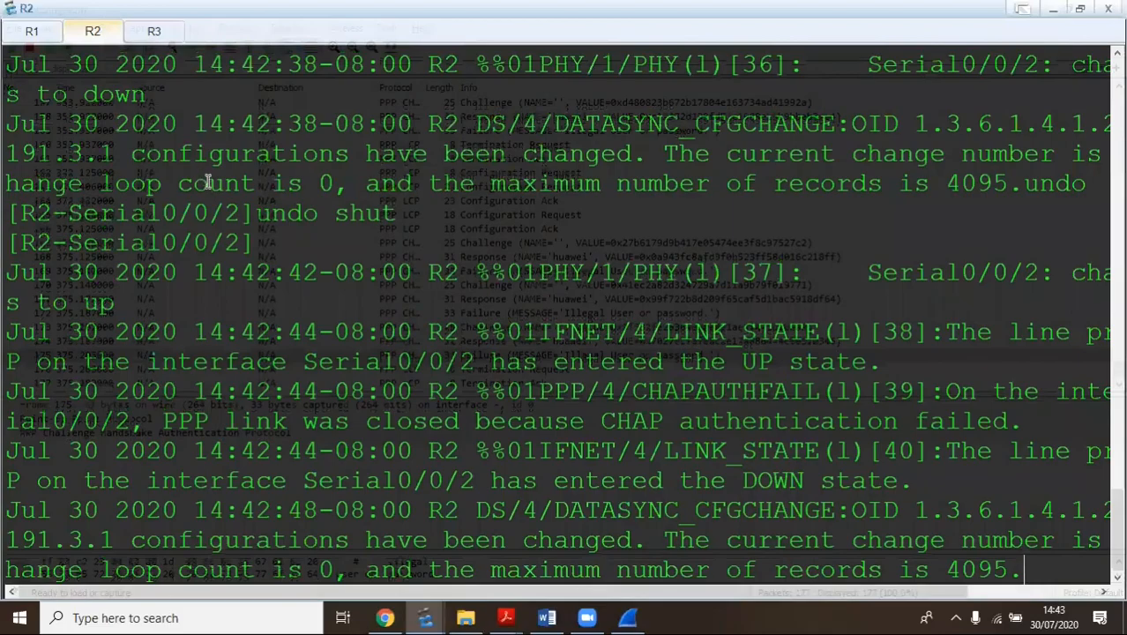
# Recall R2's 'local-user huawei password cipher' command from history, then move to R3's console
pyautogui.press('Return')
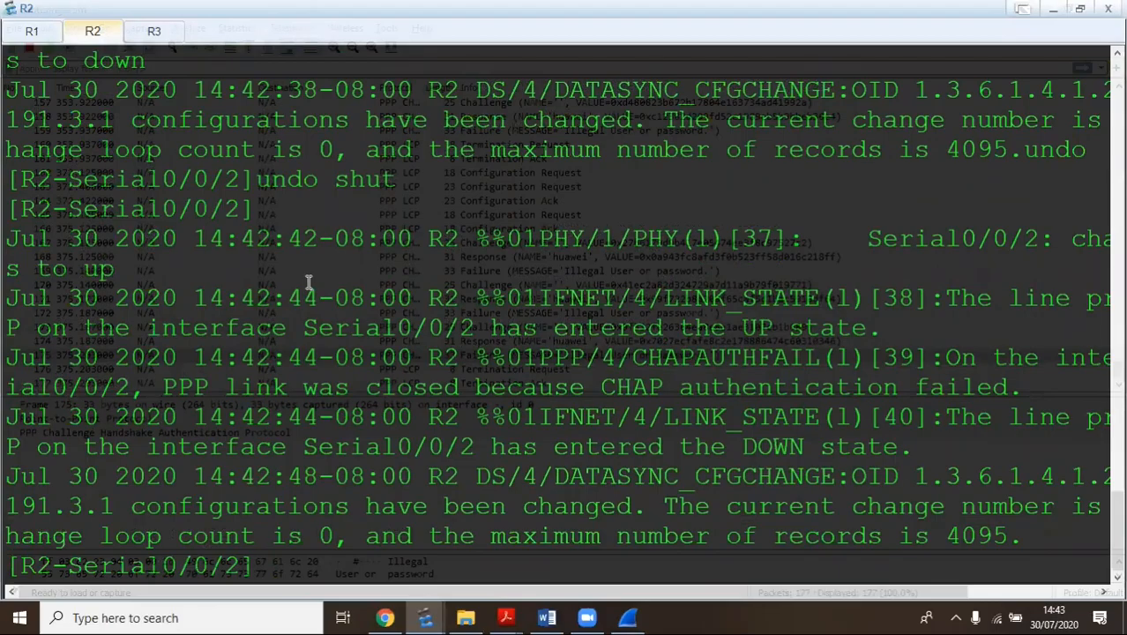
pyautogui.press('Up')
pyautogui.press('Up')
pyautogui.press('Up')
pyautogui.press('Up')
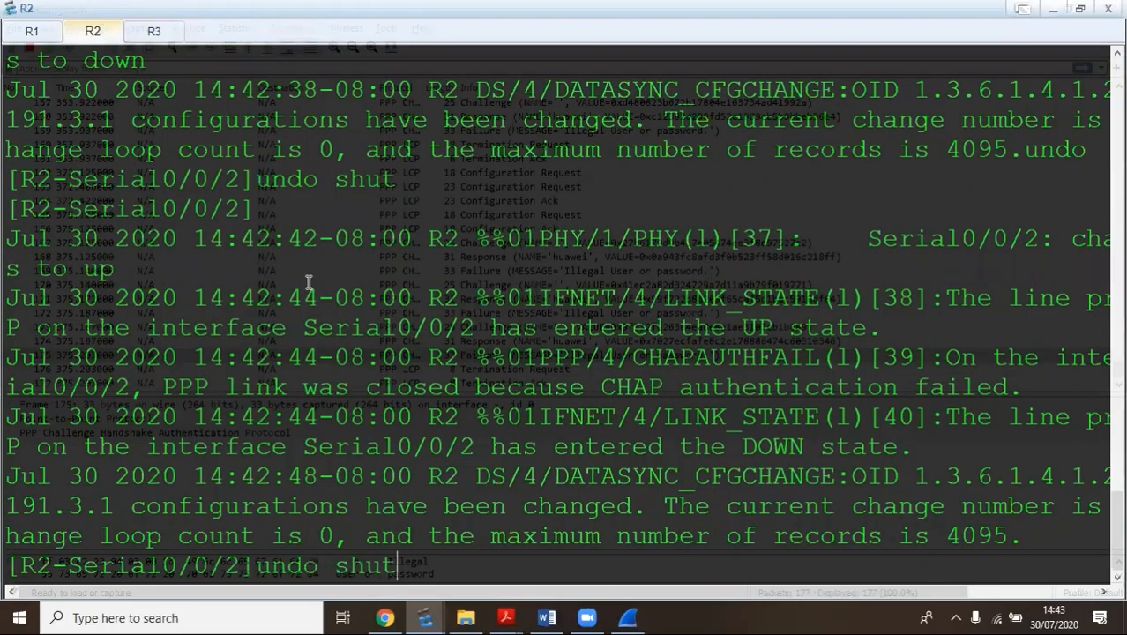
pyautogui.press('Up')
pyautogui.press('Up')
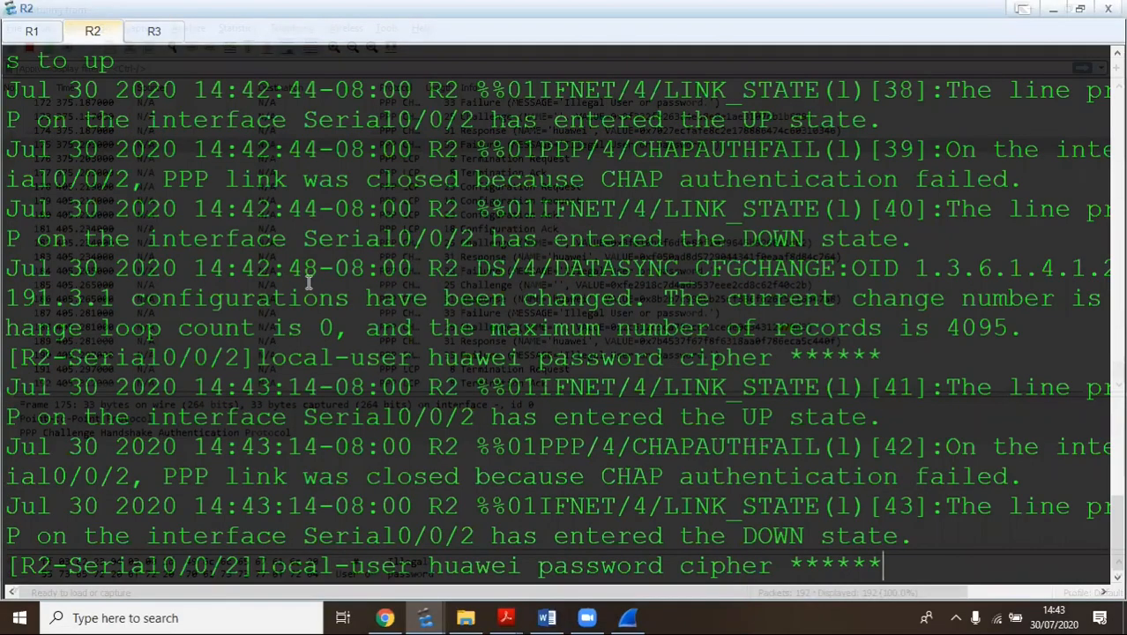
pyautogui.click(152, 32)
# Re-apply 'ppp chap user huawei' on R3 and recall the CHAP password command
pyautogui.press('Return')
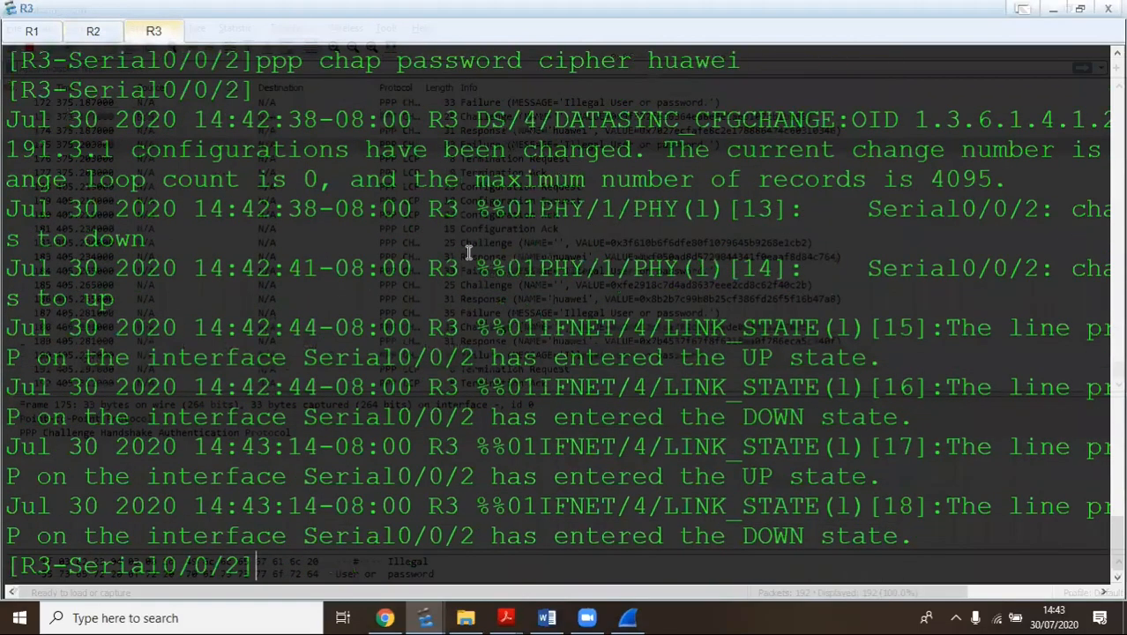
pyautogui.press('Up')
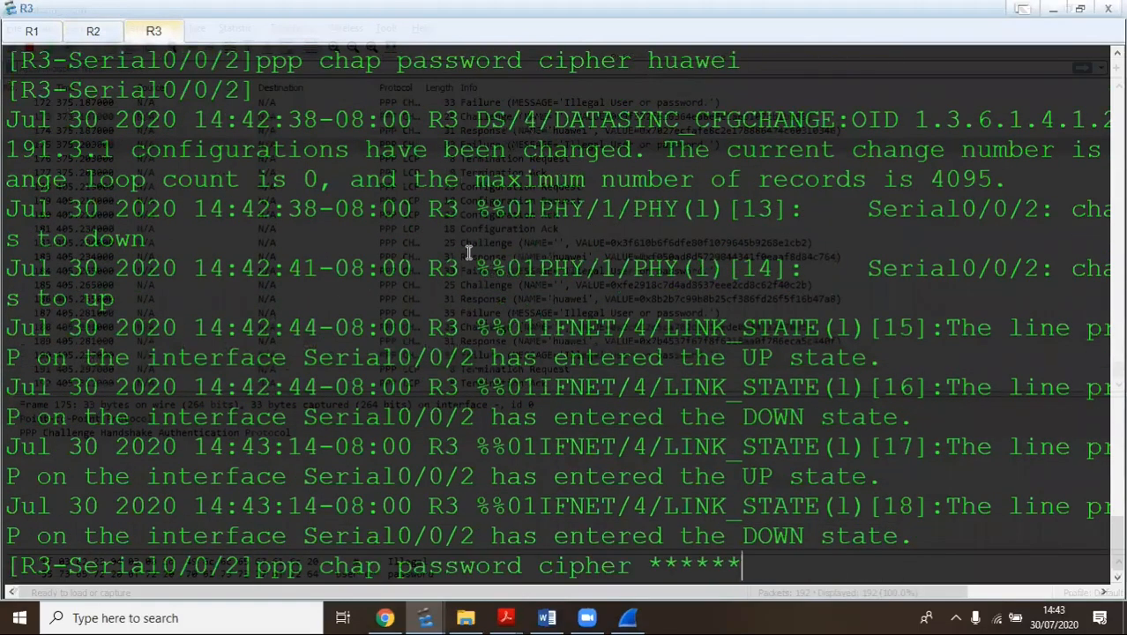
pyautogui.press('BackSpace')
pyautogui.press('BackSpace')
pyautogui.press('BackSpace')
pyautogui.press('BackSpace')
pyautogui.press('BackSpace')
pyautogui.press('BackSpace')
pyautogui.press('BackSpace')
pyautogui.press('Up')
pyautogui.press('Up')
pyautogui.press('Down')
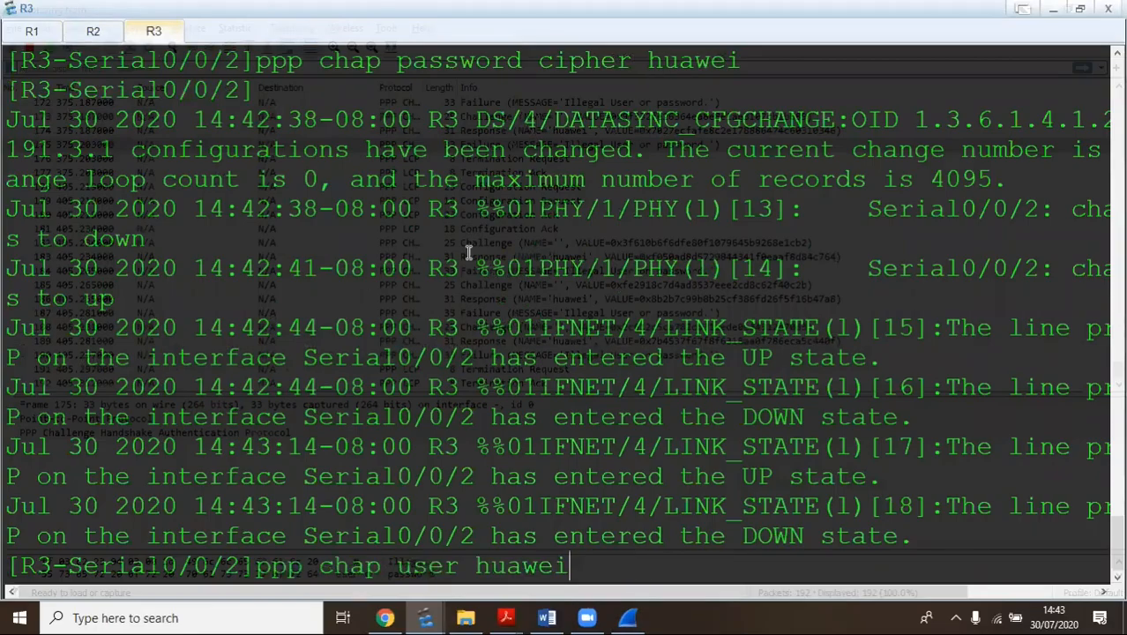
pyautogui.press('Return')
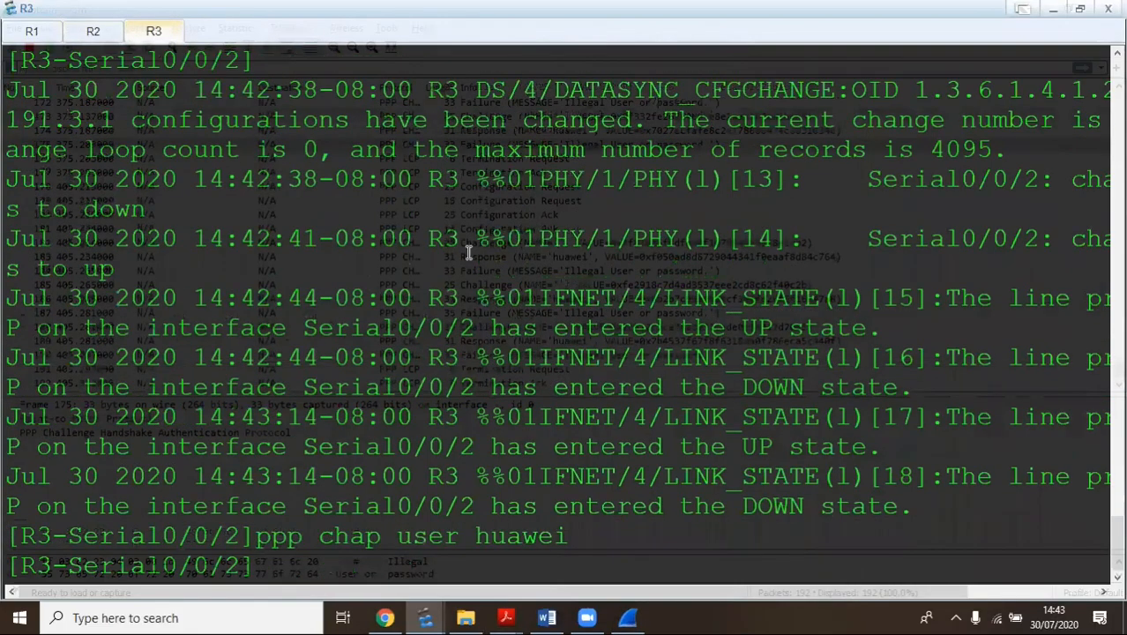
pyautogui.press('Up')
pyautogui.press('Up')
pyautogui.press('BackSpace')
pyautogui.press('BackSpace')
pyautogui.press('BackSpace')
pyautogui.press('BackSpace')
pyautogui.press('BackSpace')
pyautogui.press('BackSpace')
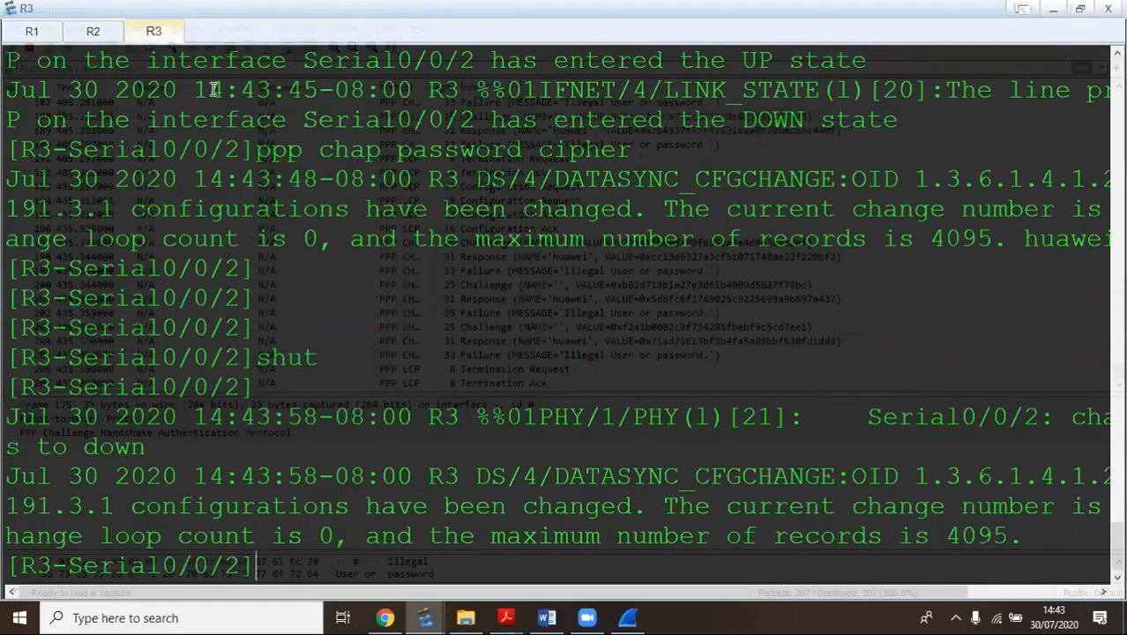
# Re-enable R3's Serial0/0/2 and check Wireshark and R2's console for the CHAP failure
pyautogui.press('Return')
pyautogui.write('undo shut')
pyautogui.press('Return')
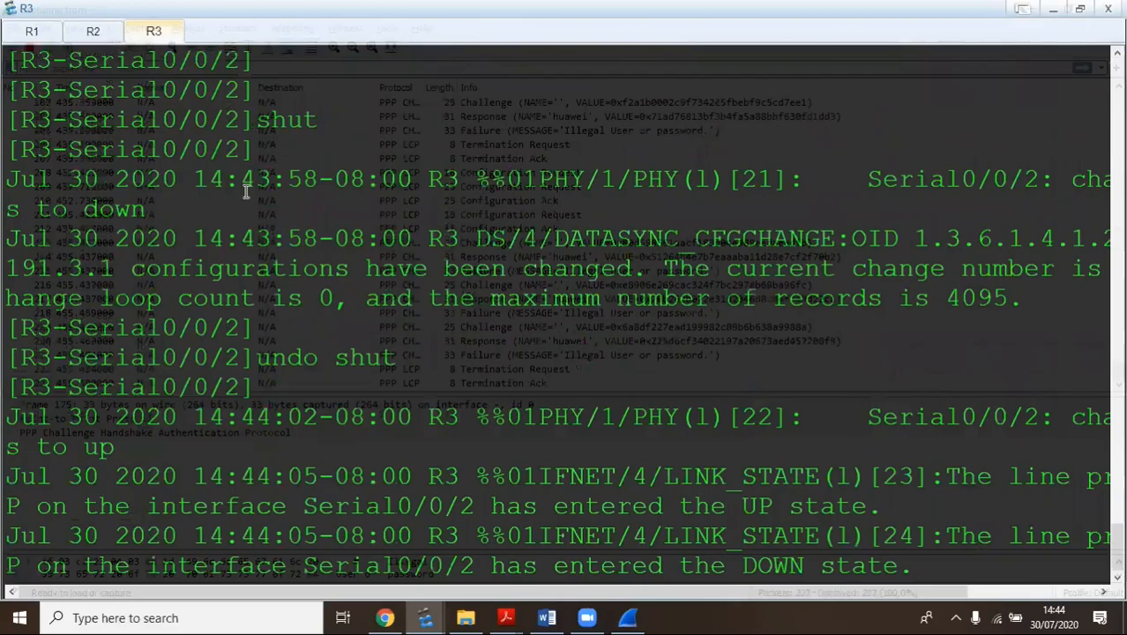
pyautogui.click(625, 615)
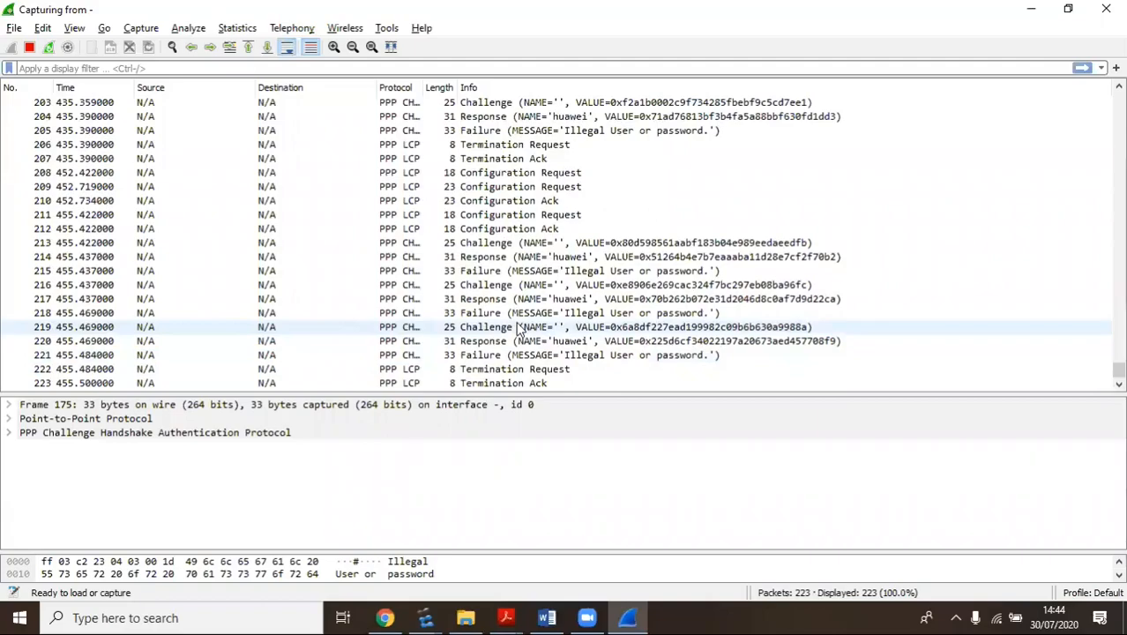
pyautogui.hotkey('alt', 'Tab')
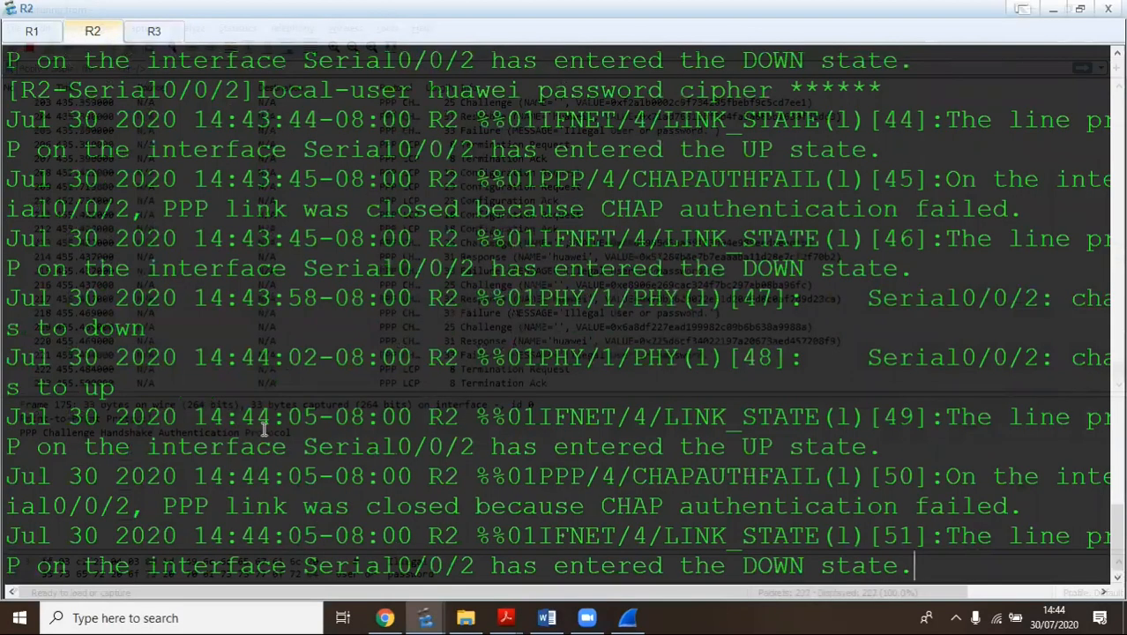
pyautogui.scroll(2, 284, 397)
pyautogui.scroll(-2, 452, 75)
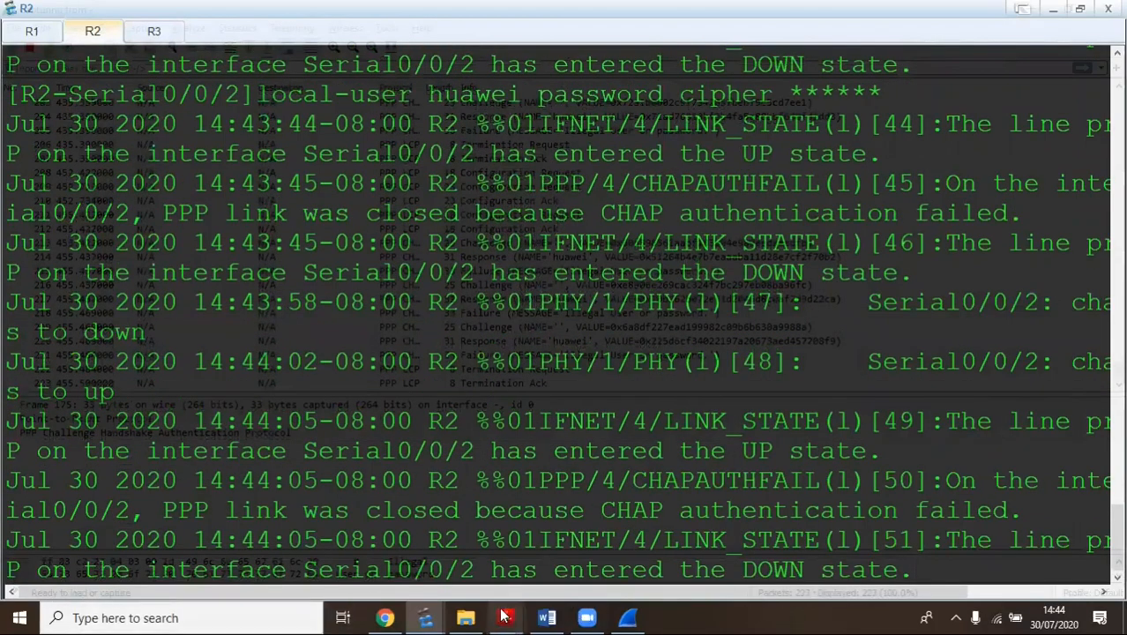
pyautogui.moveTo(507, 615)
pyautogui.click(412, 535)
# Scroll the HCIA lab guide to page 61, Step 11's PPP CHAP debugging commands for R2
pyautogui.scroll(-3, 523, 177)
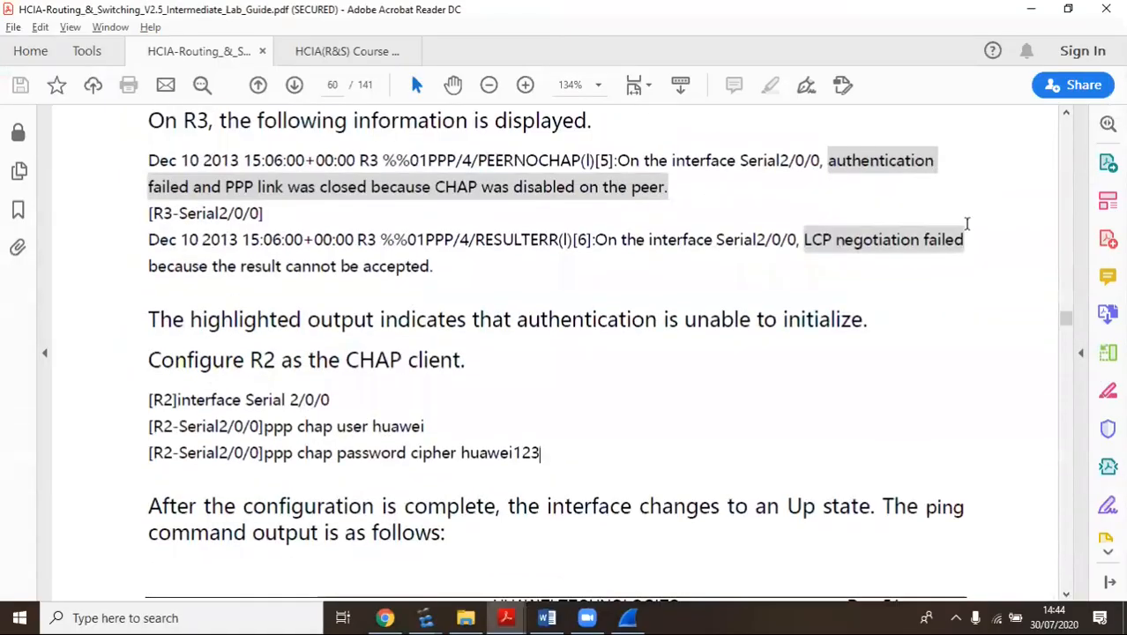
pyautogui.scroll(-1, 708, 304)
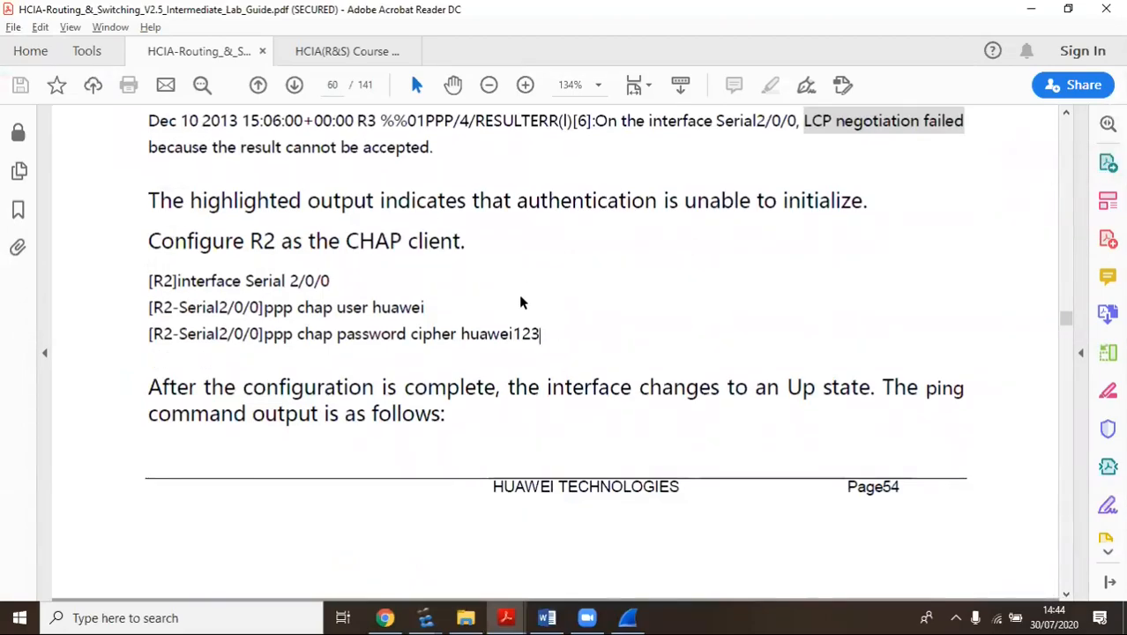
pyautogui.scroll(1, 520, 303)
pyautogui.scroll(-15, 538, 372)
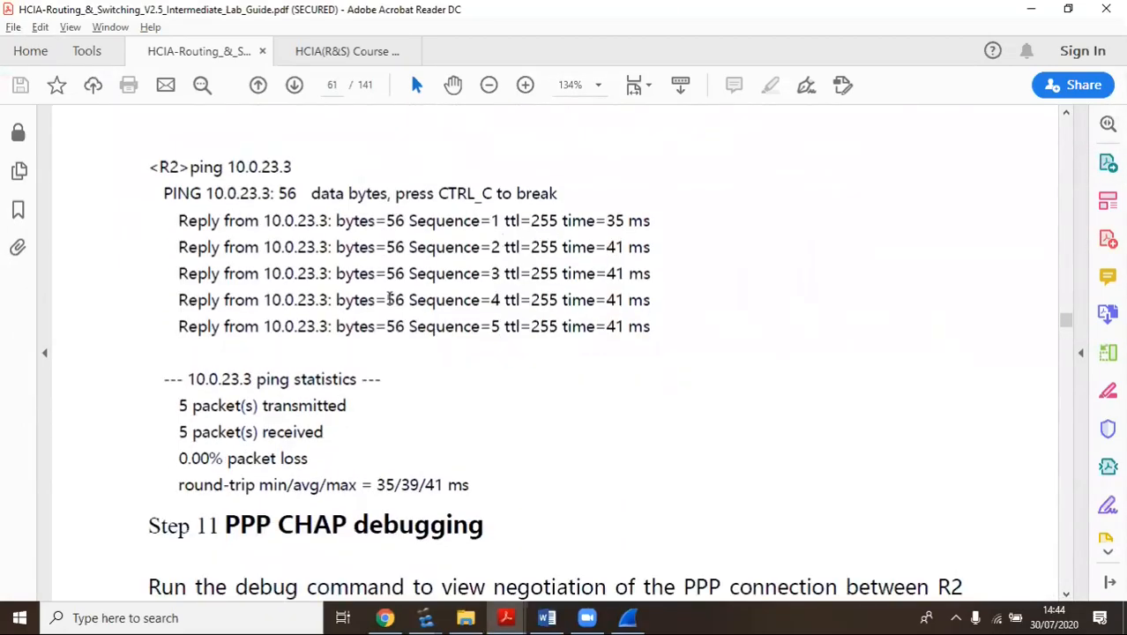
pyautogui.scroll(-3, 389, 298)
pyautogui.scroll(-2, 323, 414)
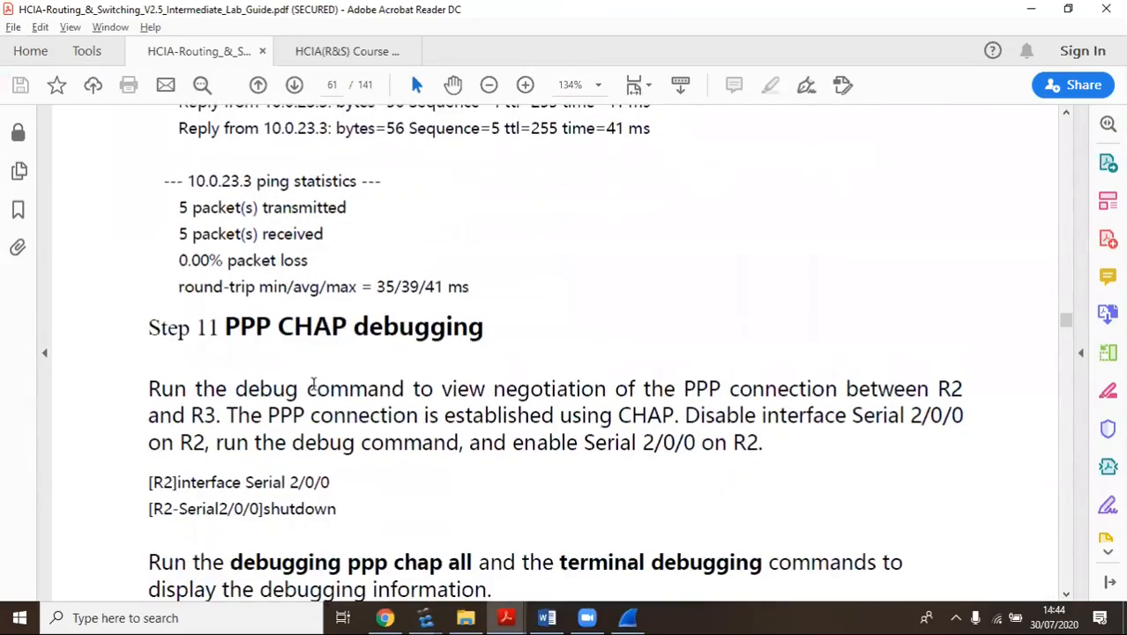
pyautogui.scroll(-13, 601, 325)
pyautogui.scroll(-20, 388, 383)
pyautogui.scroll(10, 441, 335)
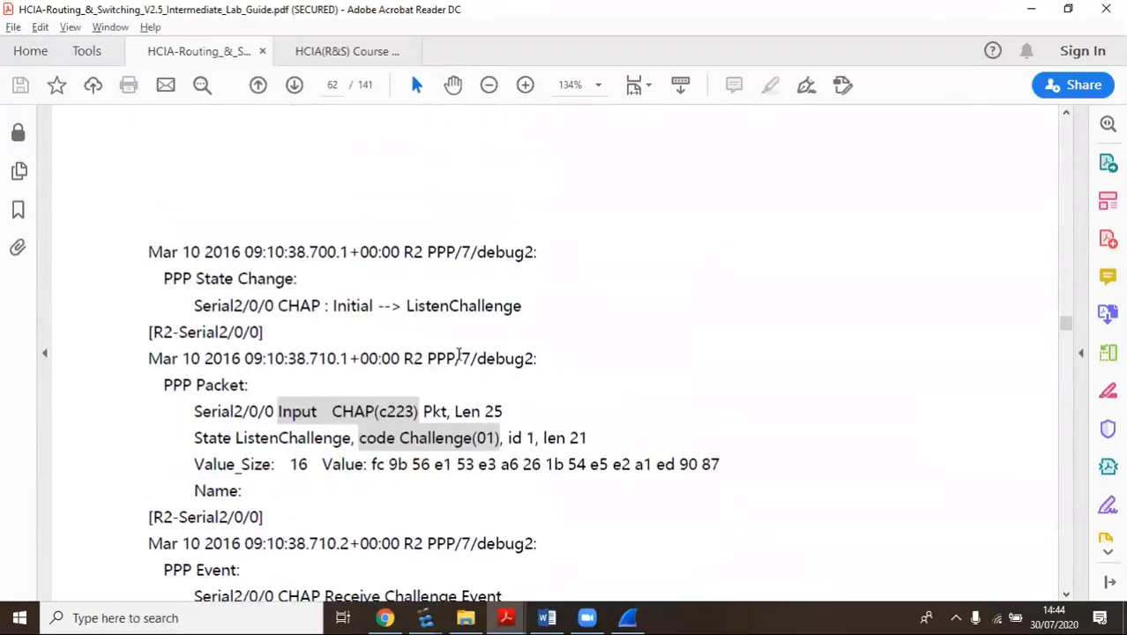
pyautogui.scroll(20, 458, 354)
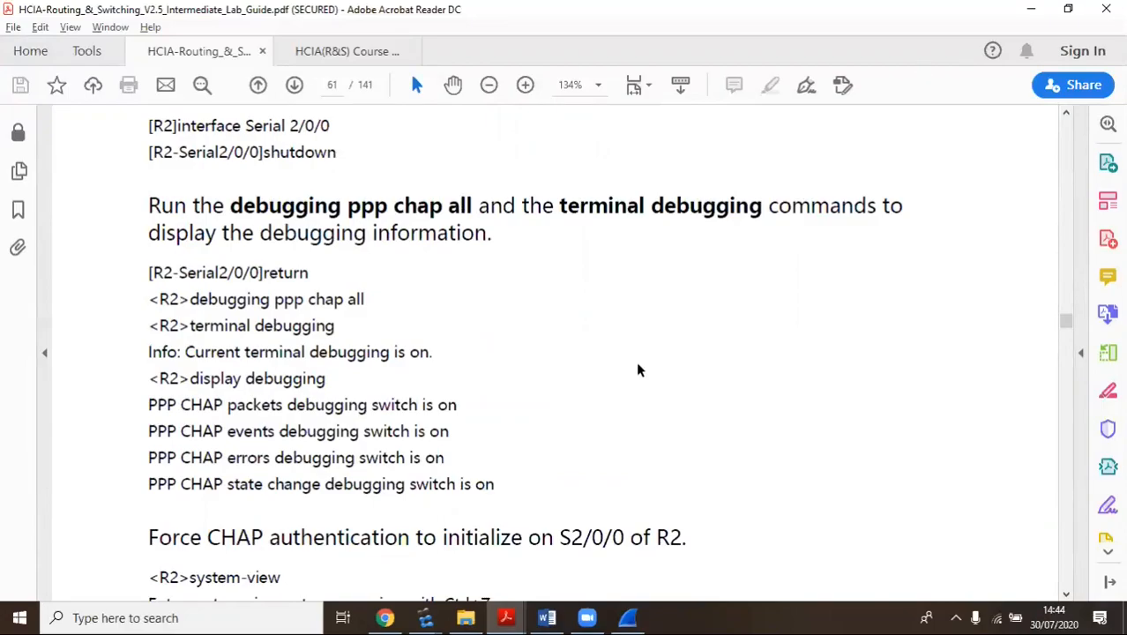
pyautogui.scroll(1, 566, 294)
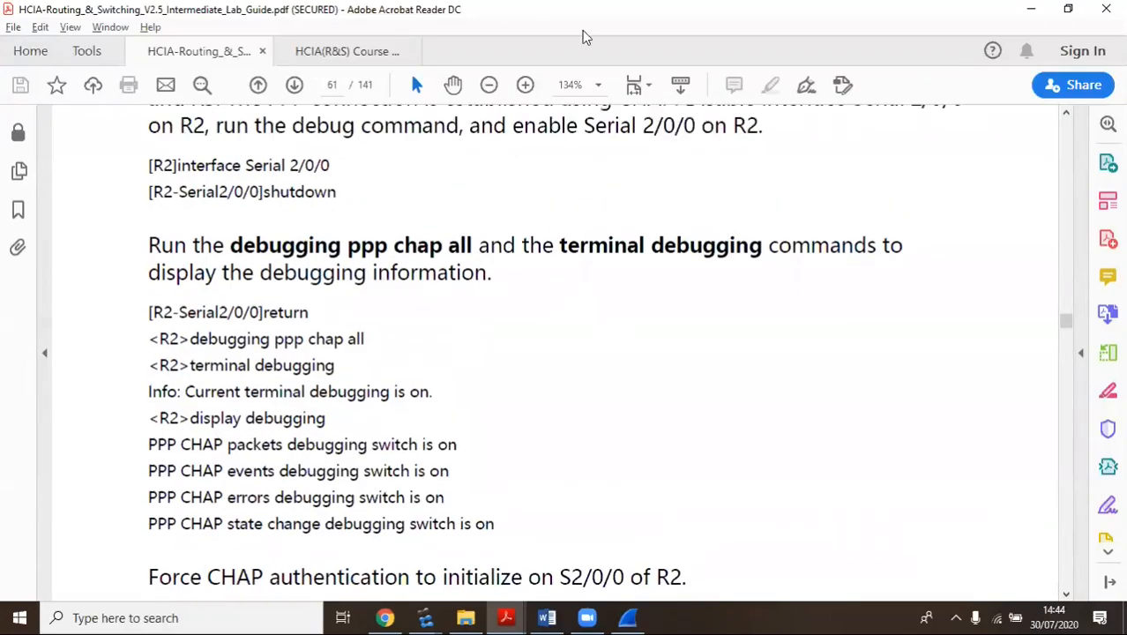